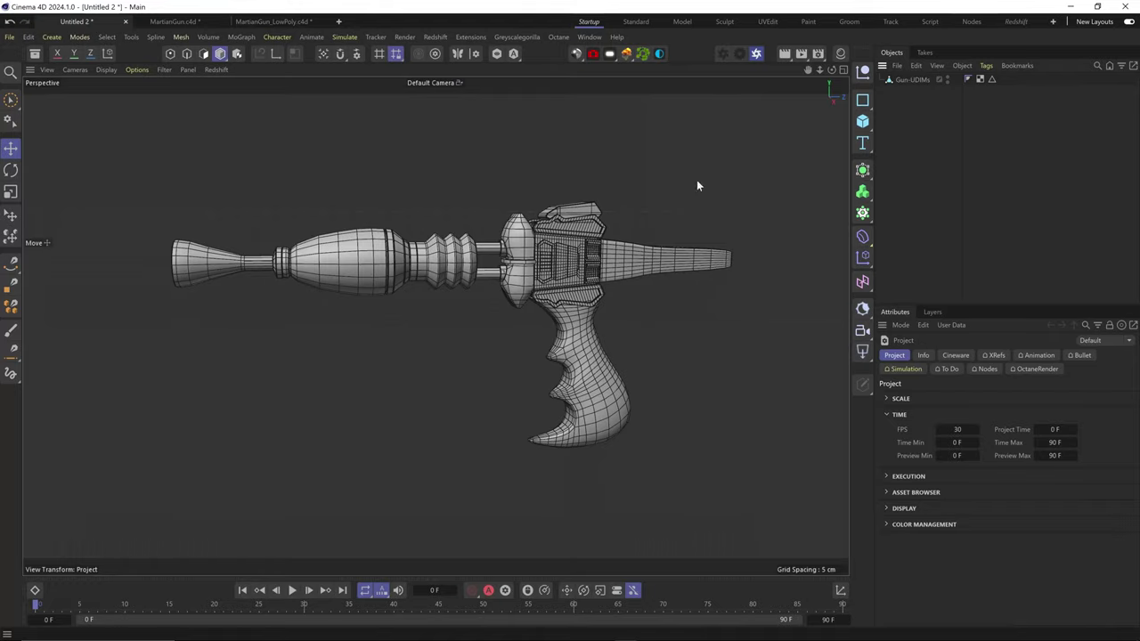
Step: Place the Gun-UDIMs mesh under a Subdivision Surface generator and inspect the smoothed body
{"action": "mouse_move", "coordinate": [499, 260]}
{"action": "left_mouse_down", "text": "alt"}
{"action": "mouse_move", "coordinate": [837, 258]}
{"action": "mouse_move", "coordinate": [514, 250]}
{"action": "left_mouse_up", "text": "alt"}
{"action": "scroll", "coordinate": [515, 250], "scroll_direction": "up", "scroll_amount": 10}
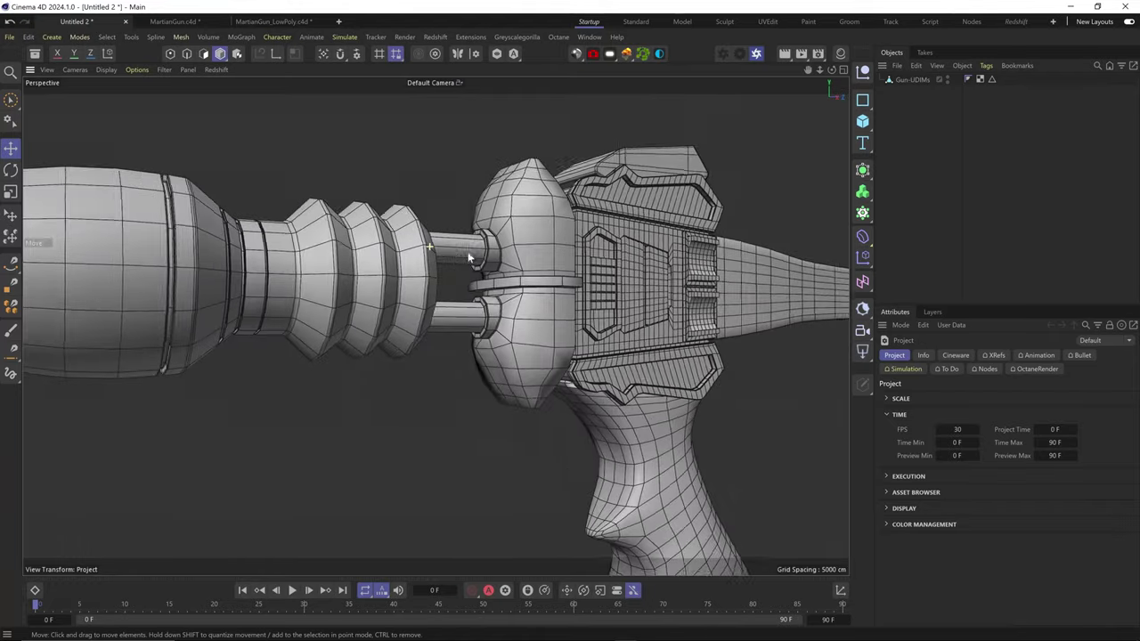
{"action": "left_click", "coordinate": [905, 82]}
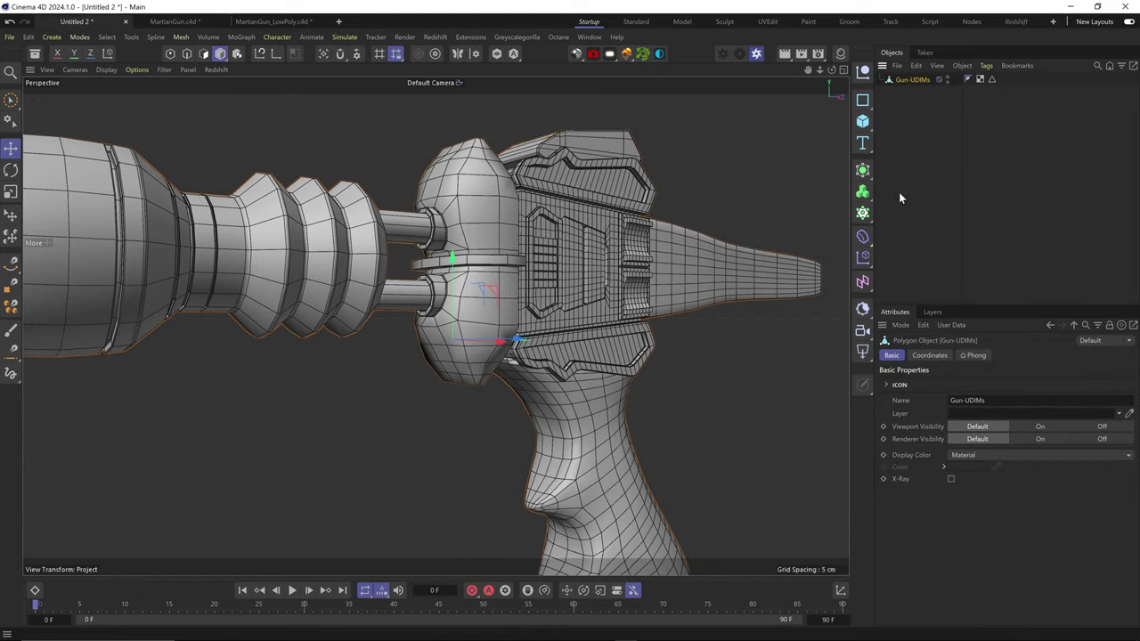
{"action": "left_click", "coordinate": [862, 170], "text": "alt"}
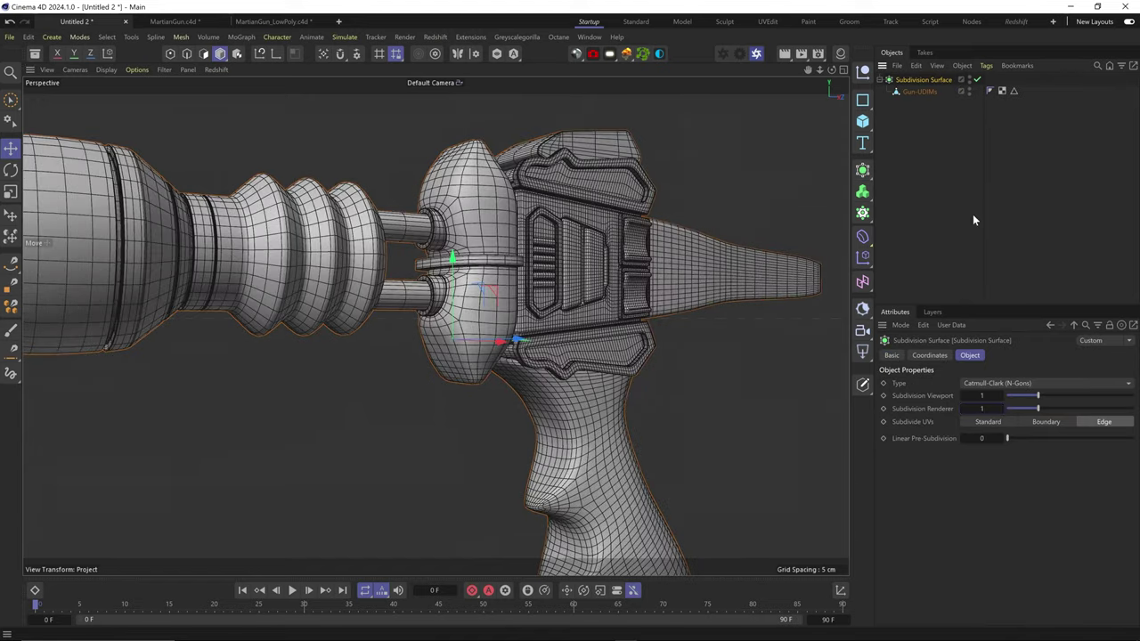
{"action": "left_click", "coordinate": [974, 222]}
{"action": "left_click_drag", "start_coordinate": [499, 267], "coordinate": [584, 274], "text": "alt"}
{"action": "scroll", "coordinate": [558, 278], "scroll_direction": "down", "scroll_amount": 4}
{"action": "scroll", "coordinate": [533, 287], "scroll_direction": "up", "scroll_amount": 4}
{"action": "scroll", "coordinate": [583, 268], "scroll_direction": "up", "scroll_amount": 3}
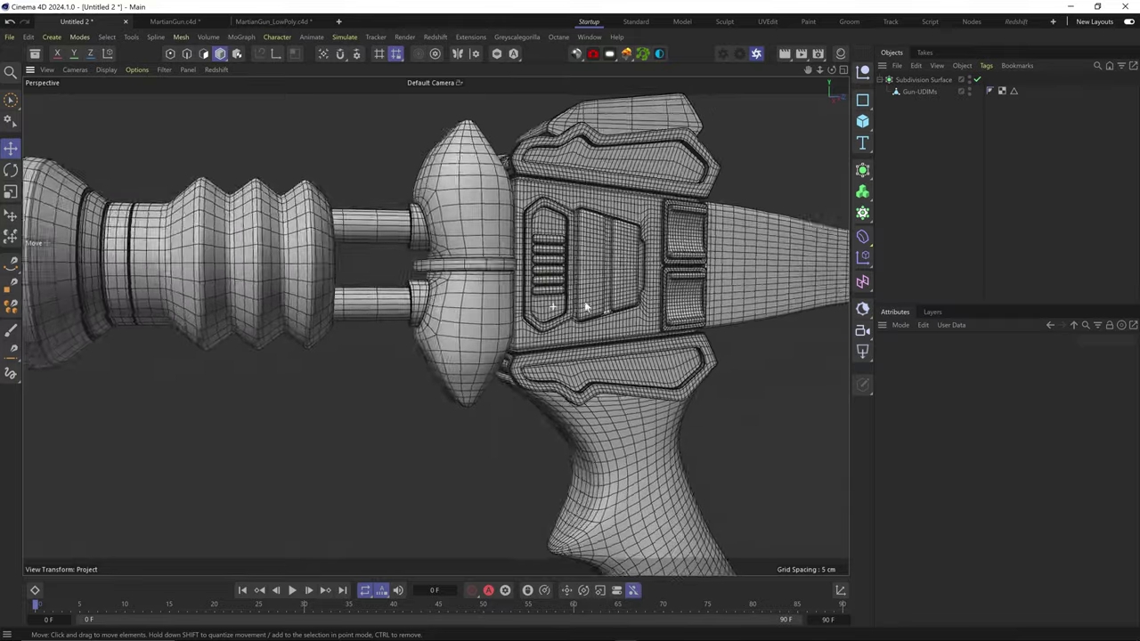
Step: Set the Phong Angle of the gun mesh's Phong tag to 103°, judging the shading with the Subdivision Surface temporarily disabled
{"action": "left_click", "coordinate": [989, 91]}
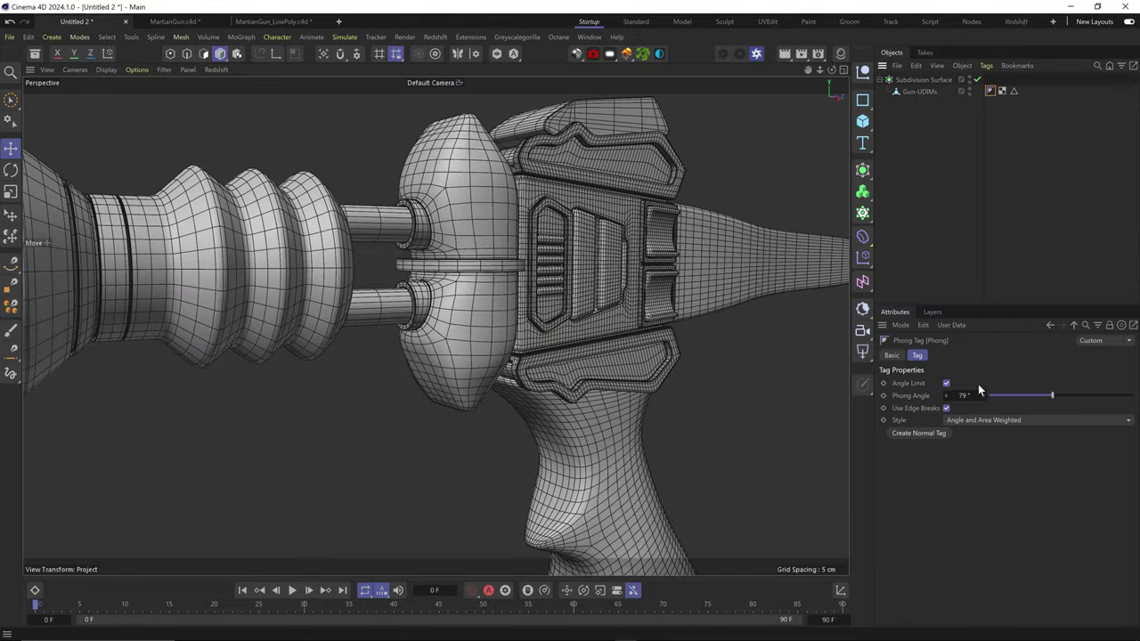
{"action": "left_click", "coordinate": [977, 79]}
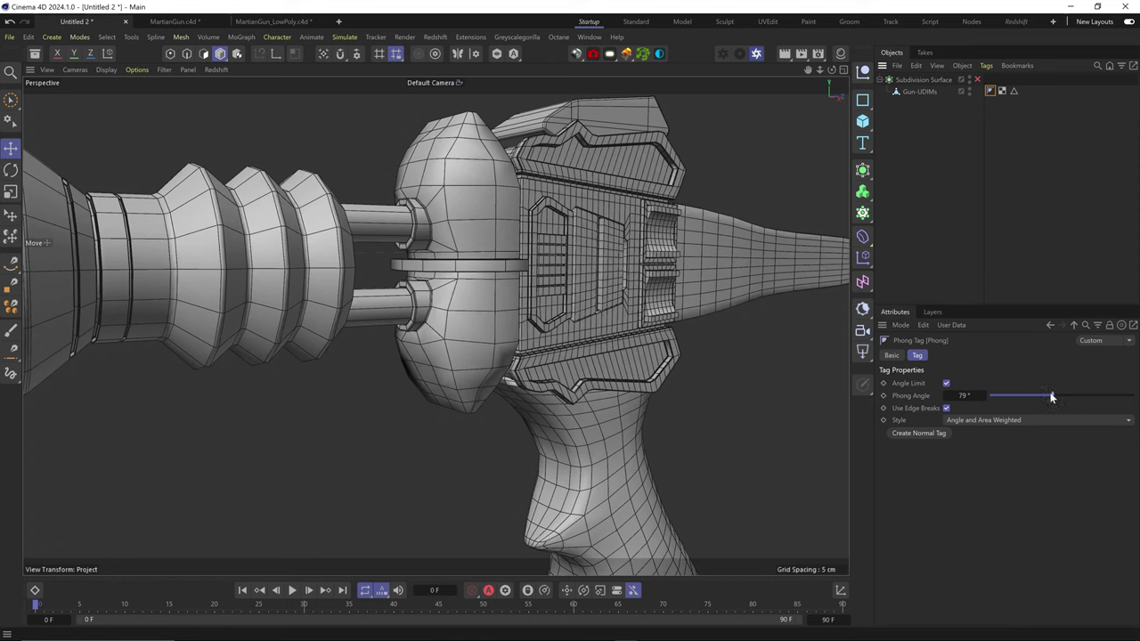
{"action": "left_click_drag", "start_coordinate": [1052, 397], "coordinate": [1065, 397]}
{"action": "right_click_drag", "start_coordinate": [661, 281], "coordinate": [712, 265], "text": "alt"}
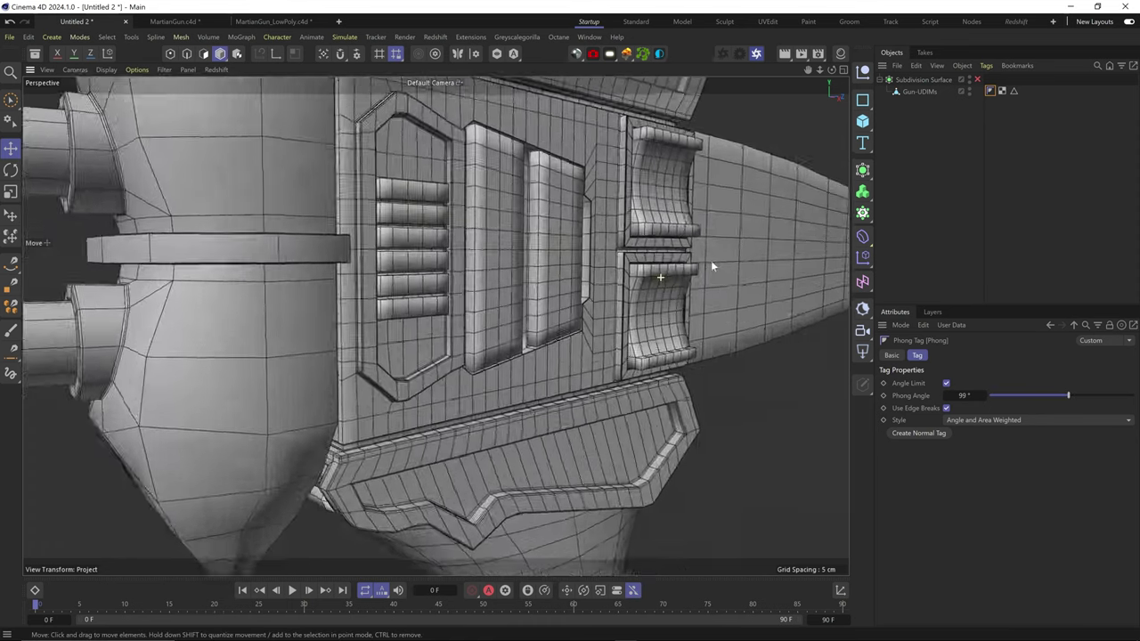
{"action": "left_click_drag", "start_coordinate": [712, 264], "coordinate": [442, 325], "text": "alt"}
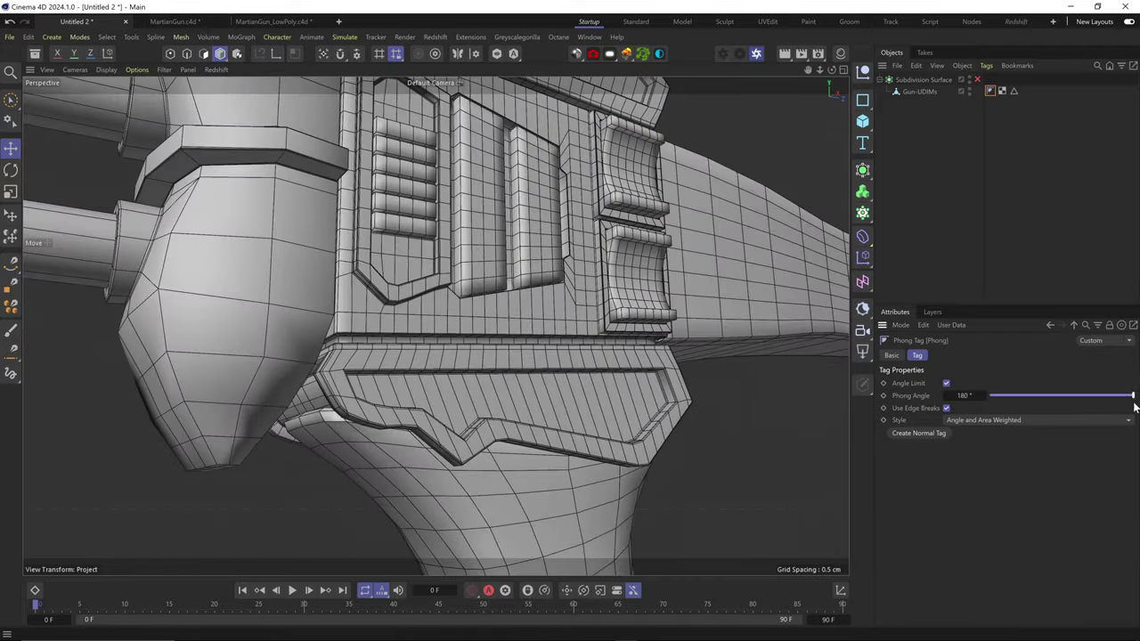
{"action": "mouse_move", "coordinate": [1084, 398]}
{"action": "left_mouse_down"}
{"action": "mouse_move", "coordinate": [1054, 401]}
{"action": "mouse_move", "coordinate": [1071, 398]}
{"action": "left_mouse_up"}
{"action": "right_click_drag", "start_coordinate": [666, 301], "coordinate": [499, 395], "text": "alt"}
{"action": "left_click_drag", "start_coordinate": [498, 394], "coordinate": [593, 329], "text": "alt"}
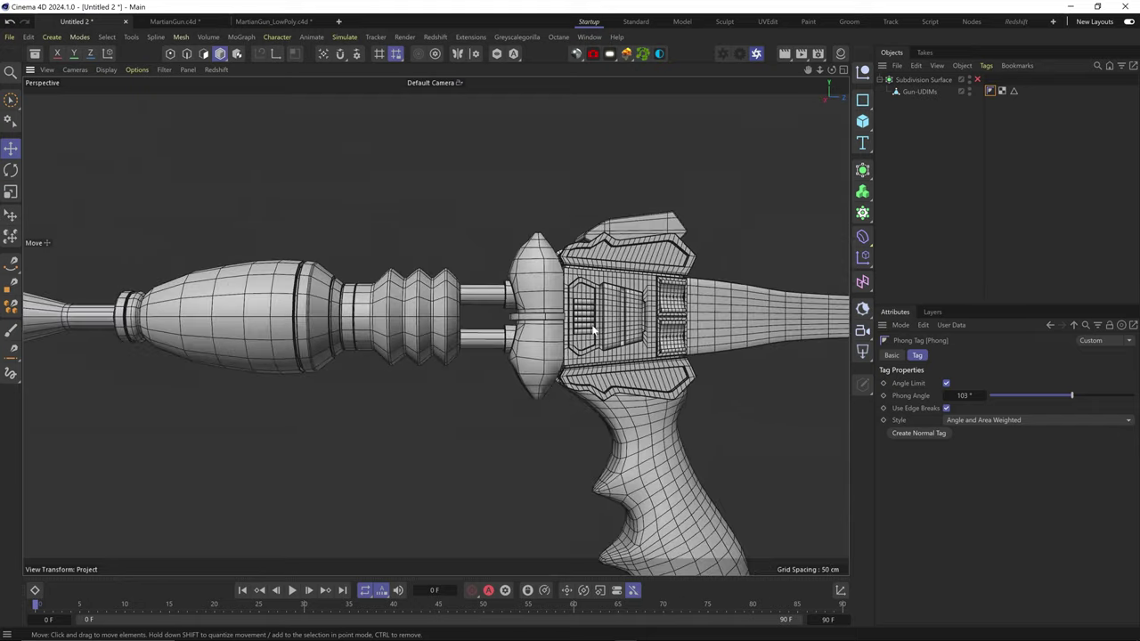
{"action": "left_click", "coordinate": [977, 79]}
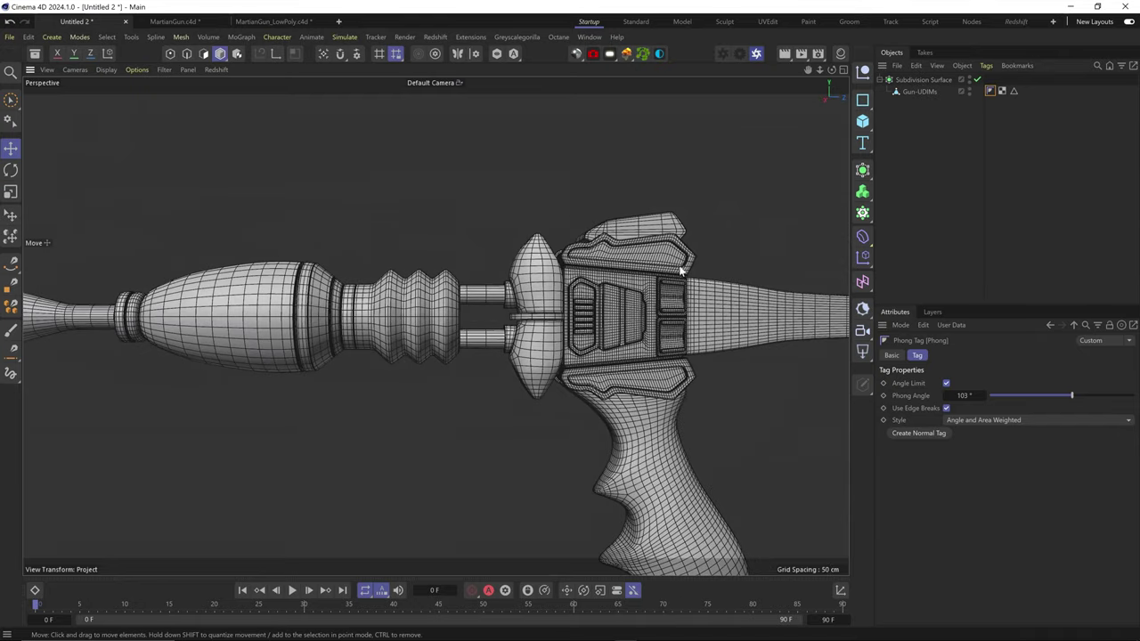
Step: Make the Subdivision Surface editable and rename the resulting mesh Martian Gun Subd1
{"action": "key", "text": "h"}
{"action": "left_click", "coordinate": [923, 79]}
{"action": "key", "text": "c"}
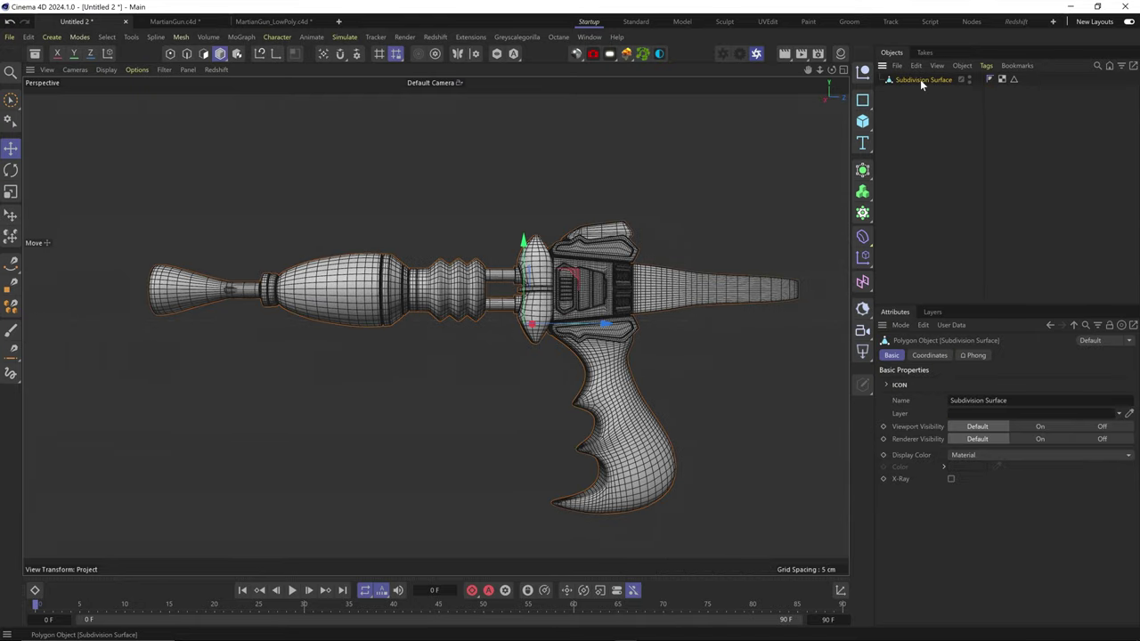
{"action": "double_click", "coordinate": [919, 79]}
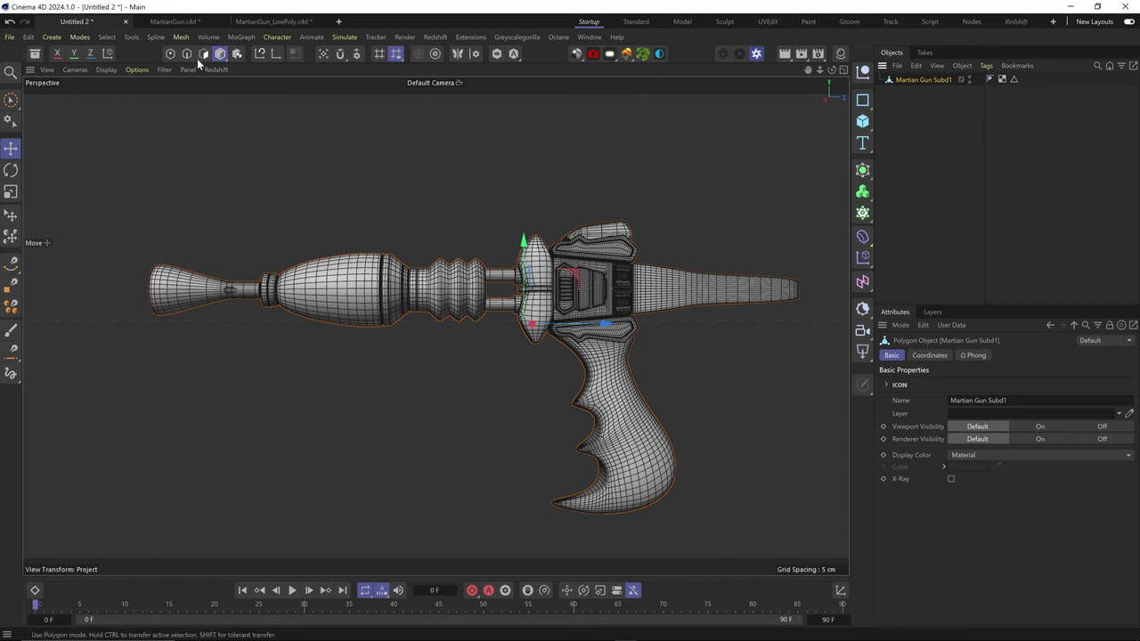
Step: Switch to point editing in the four-view layout and add a Vertex Color tag to Martian Gun Subd1
{"action": "left_click", "coordinate": [170, 54]}
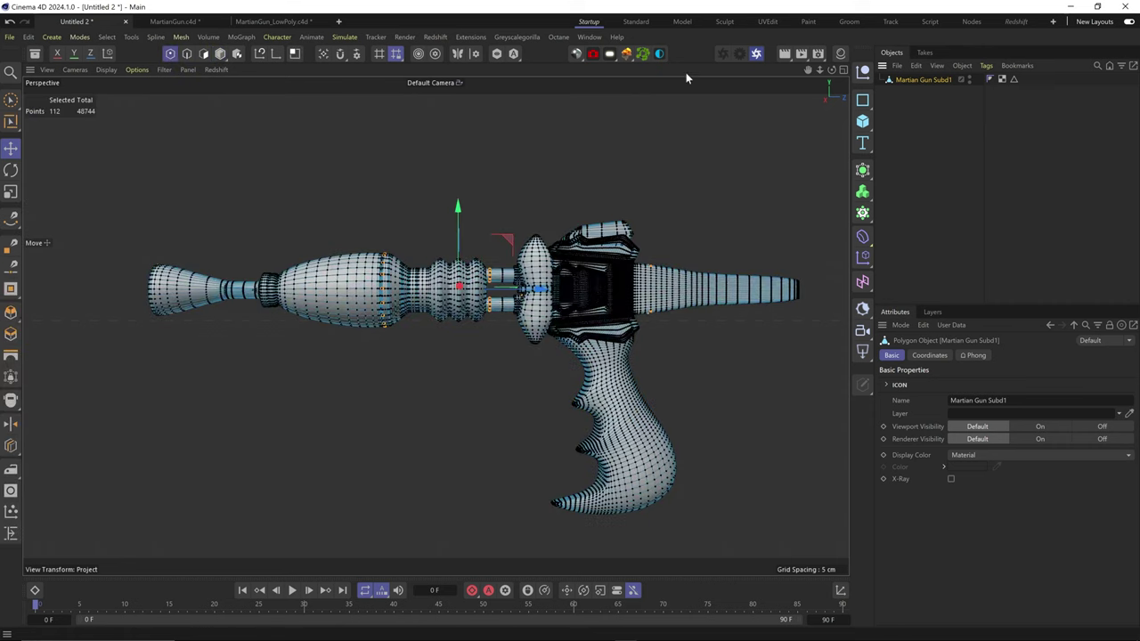
{"action": "left_click", "coordinate": [843, 69]}
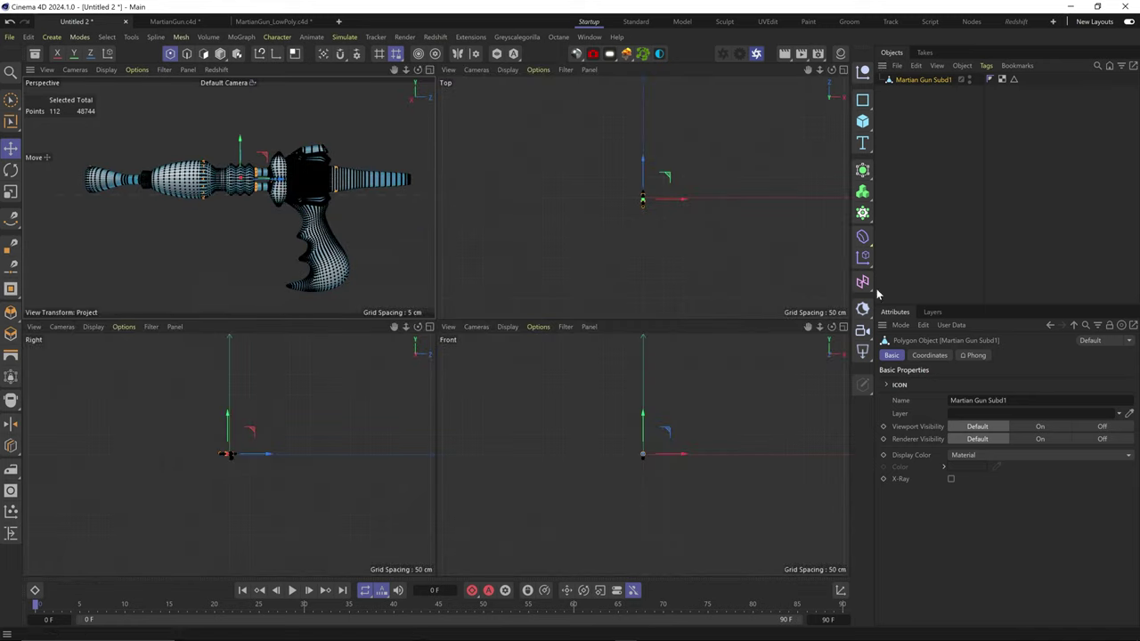
{"action": "right_click", "coordinate": [949, 82]}
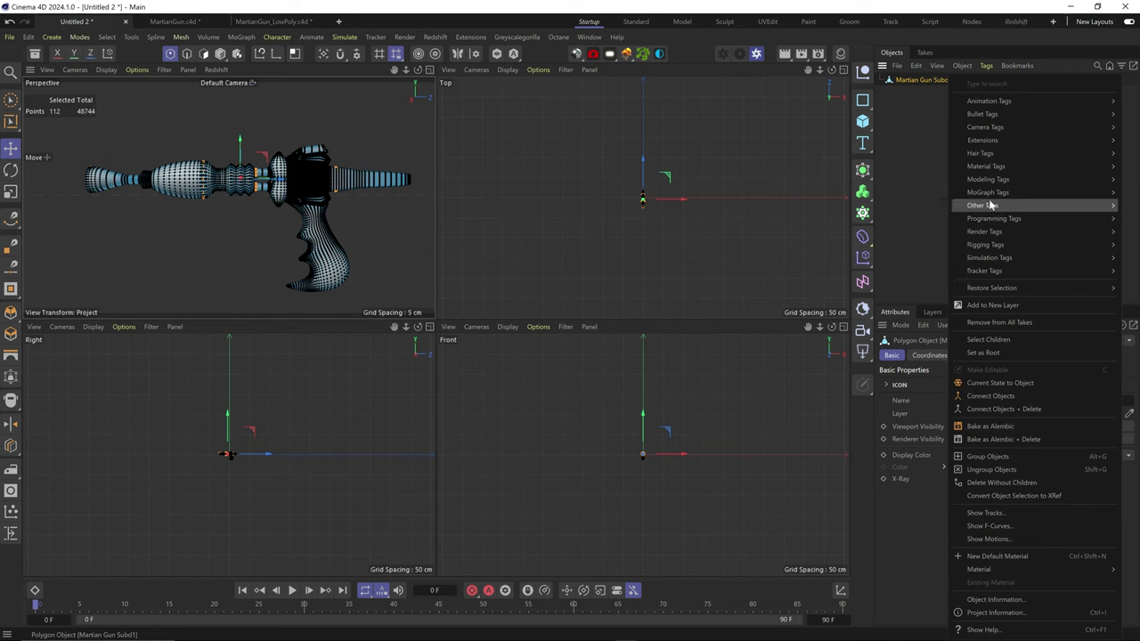
{"action": "mouse_move", "coordinate": [982, 205]}
{"action": "left_click", "coordinate": [877, 324]}
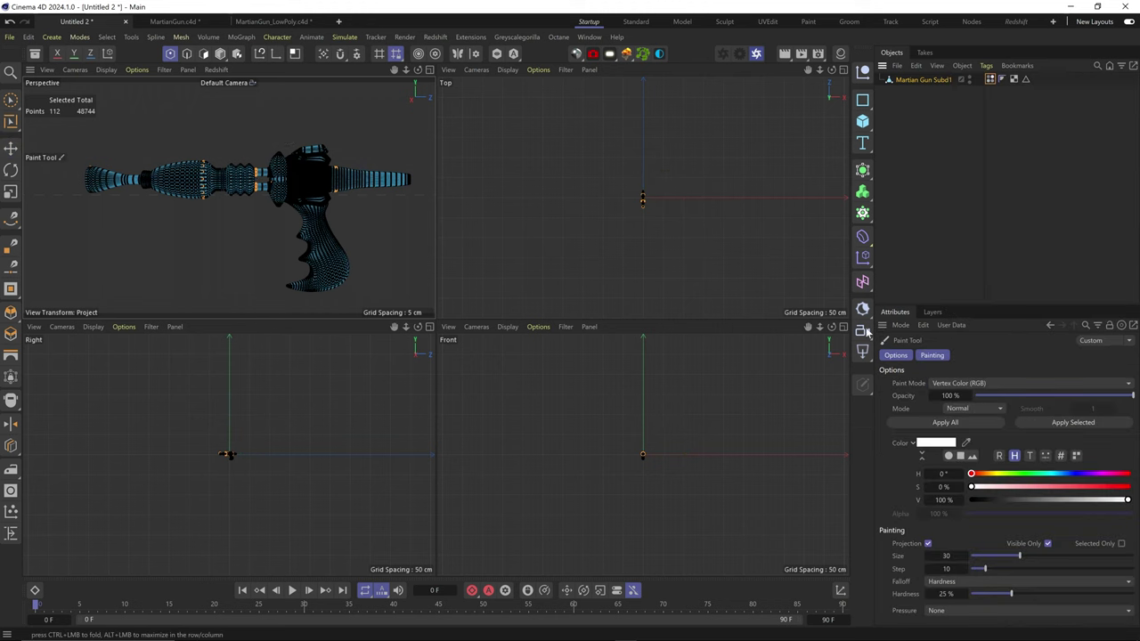
Step: Select the connected points of the flared muzzle piece and apply blue vertex color (H 240°, S 100%, V 100%) to them
{"action": "scroll", "coordinate": [368, 466], "scroll_direction": "up", "scroll_amount": 10}
{"action": "key", "text": "space"}
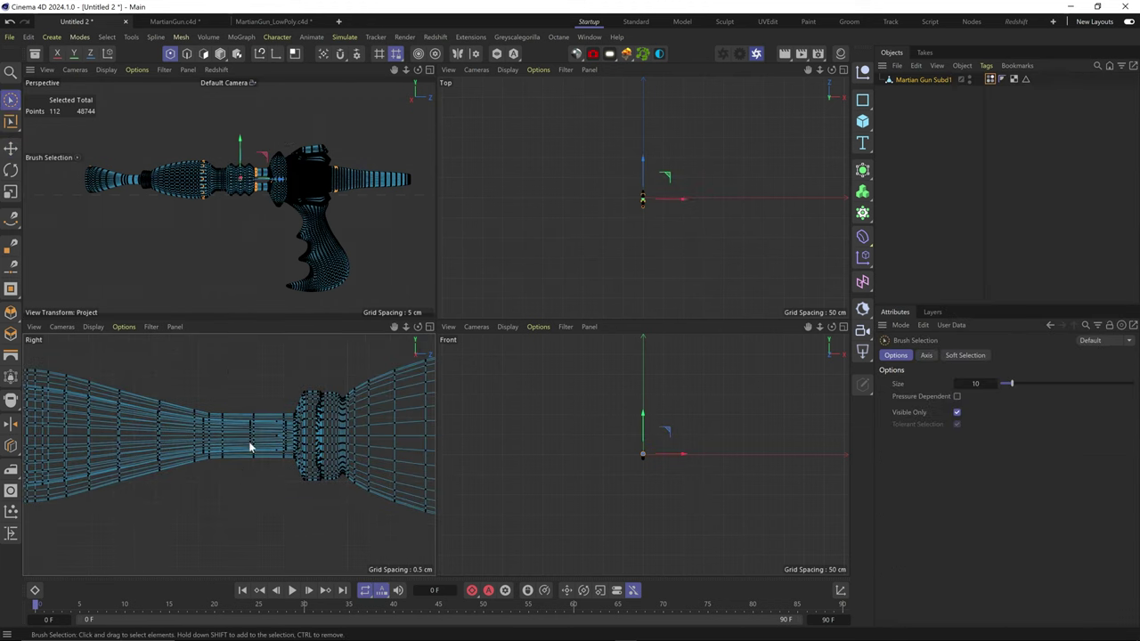
{"action": "left_click_drag", "start_coordinate": [250, 423], "coordinate": [226, 440]}
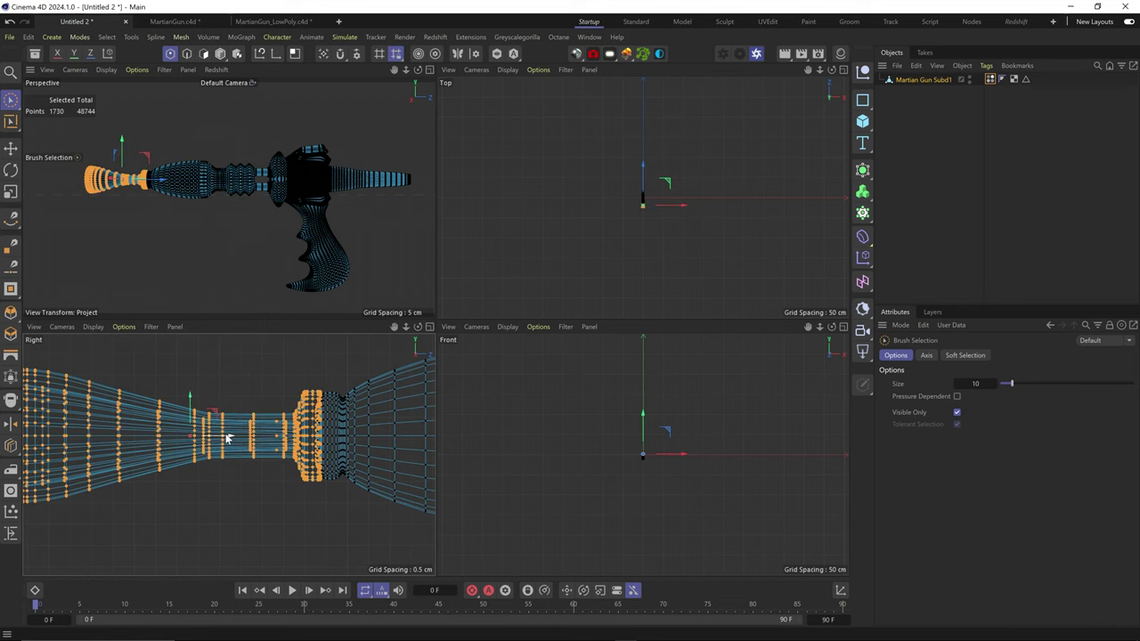
{"action": "double_click", "coordinate": [991, 80]}
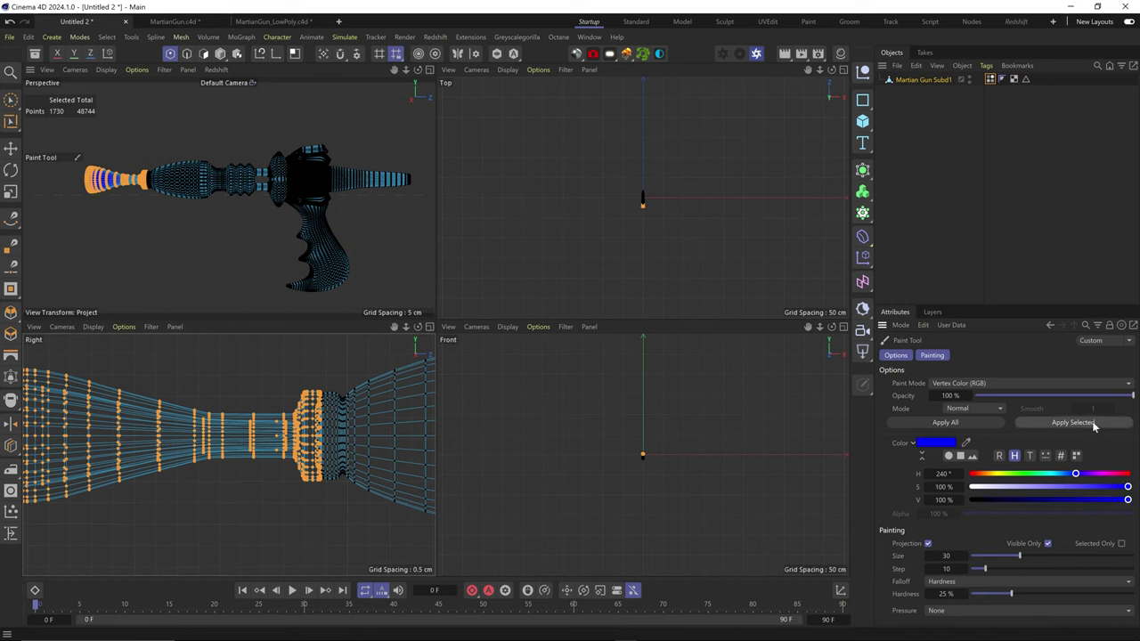
Step: Select only the points of the ridged barrel section, excluding the bulbous part, and apply the blue vertex color to them
{"action": "mouse_move", "coordinate": [106, 170]}
{"action": "right_mouse_down", "text": "alt"}
{"action": "mouse_move", "coordinate": [163, 172]}
{"action": "mouse_move", "coordinate": [125, 176]}
{"action": "right_mouse_up", "text": "alt"}
{"action": "middle_click_drag", "start_coordinate": [356, 470], "coordinate": [89, 467], "text": "alt"}
{"action": "middle_click_drag", "start_coordinate": [381, 416], "coordinate": [229, 453], "text": "alt"}
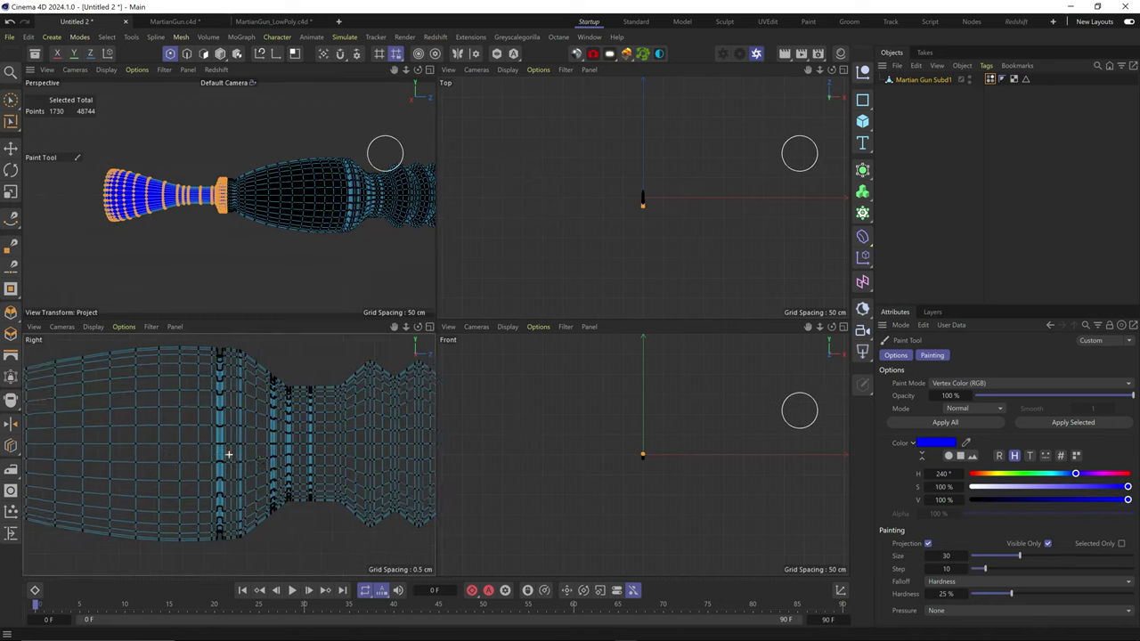
{"action": "middle_click_drag", "start_coordinate": [358, 401], "coordinate": [283, 439], "text": "alt"}
{"action": "key", "text": "9"}
{"action": "double_click", "coordinate": [297, 381]}
{"action": "right_click_drag", "start_coordinate": [374, 436], "coordinate": [275, 440], "text": "alt"}
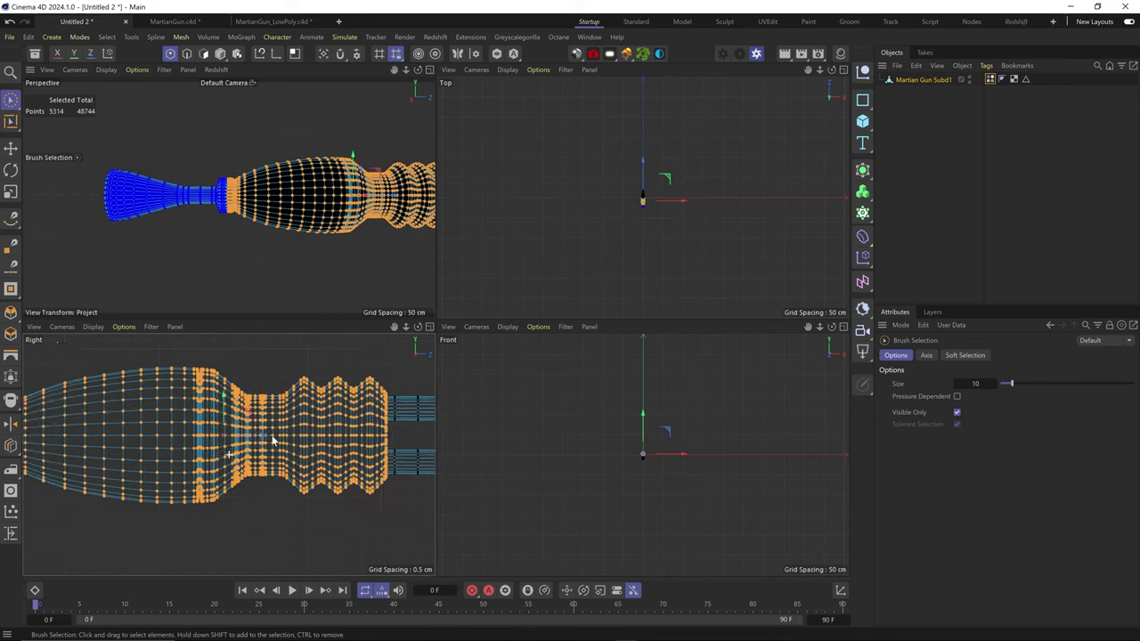
{"action": "middle_click_drag", "start_coordinate": [262, 438], "coordinate": [323, 442], "text": "alt"}
{"action": "key", "text": "0"}
{"action": "left_click_drag", "start_coordinate": [35, 351], "coordinate": [330, 539], "text": "ctrl"}
{"action": "scroll", "coordinate": [337, 416], "scroll_direction": "up", "scroll_amount": 5}
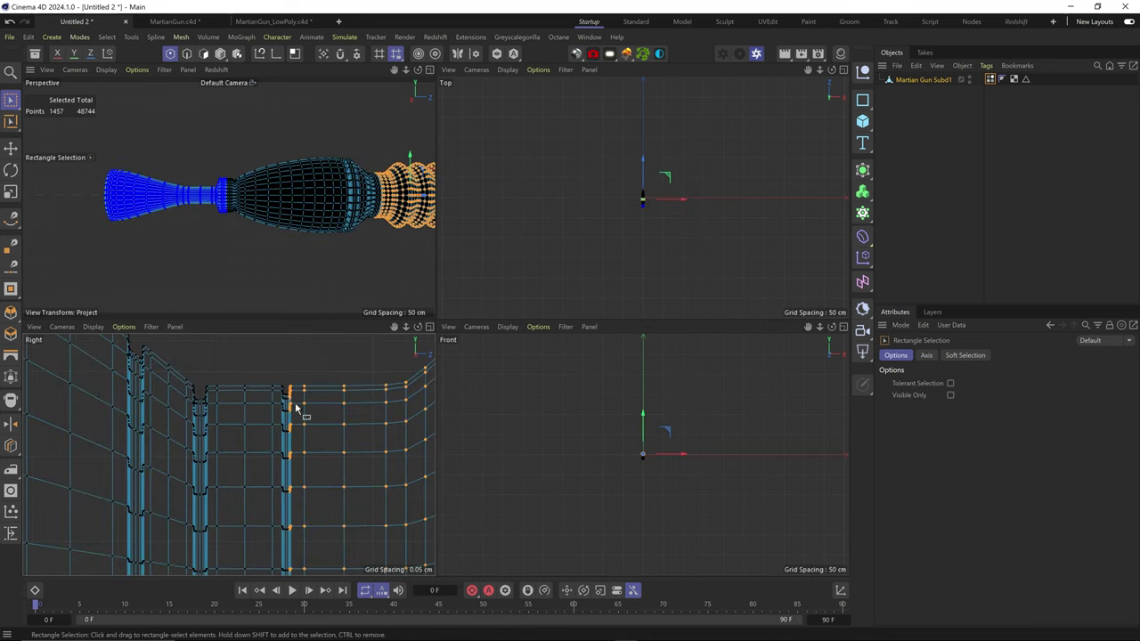
{"action": "scroll", "coordinate": [158, 440], "scroll_direction": "down", "scroll_amount": 5}
{"action": "double_click", "coordinate": [990, 79]}
{"action": "left_click", "coordinate": [1074, 423]}
Step: Select the connected points of the gun's main body and apply the blue vertex color to them
{"action": "middle_click_drag", "start_coordinate": [387, 186], "coordinate": [119, 203], "text": "alt"}
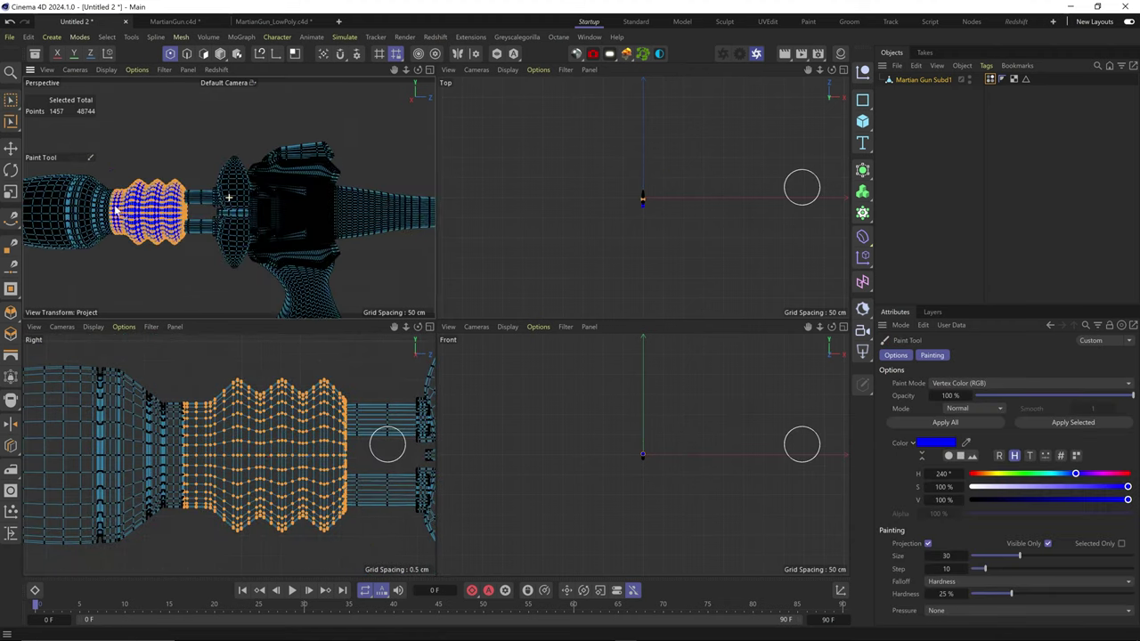
{"action": "middle_click_drag", "start_coordinate": [371, 394], "coordinate": [151, 414], "text": "alt"}
{"action": "key", "text": "9"}
{"action": "left_click_drag", "start_coordinate": [249, 390], "coordinate": [291, 380]}
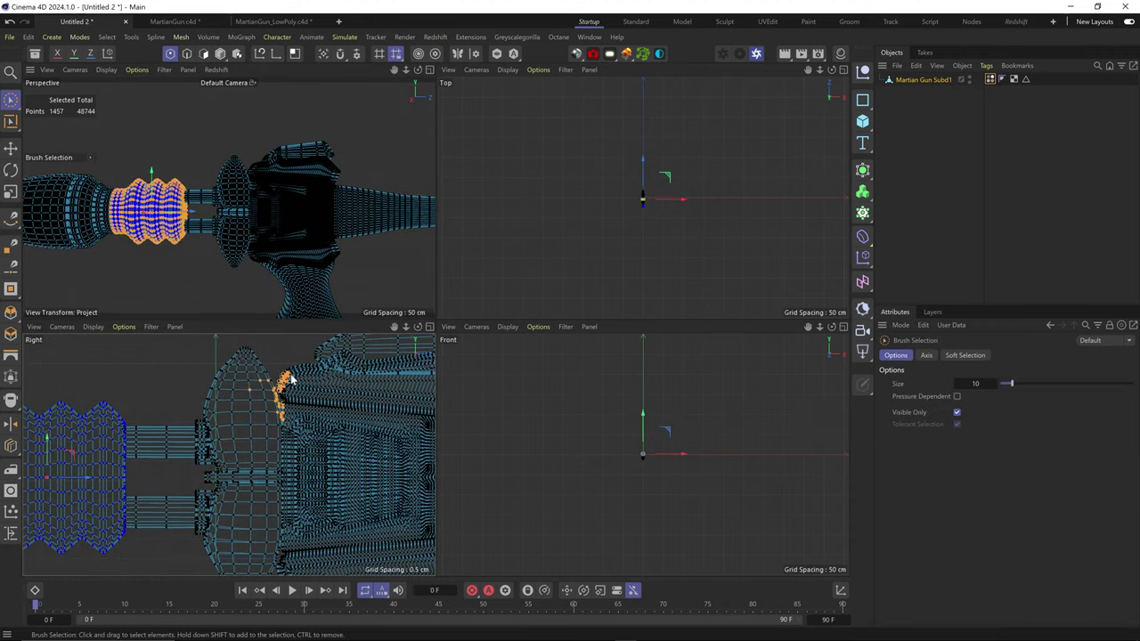
{"action": "double_click", "coordinate": [283, 411]}
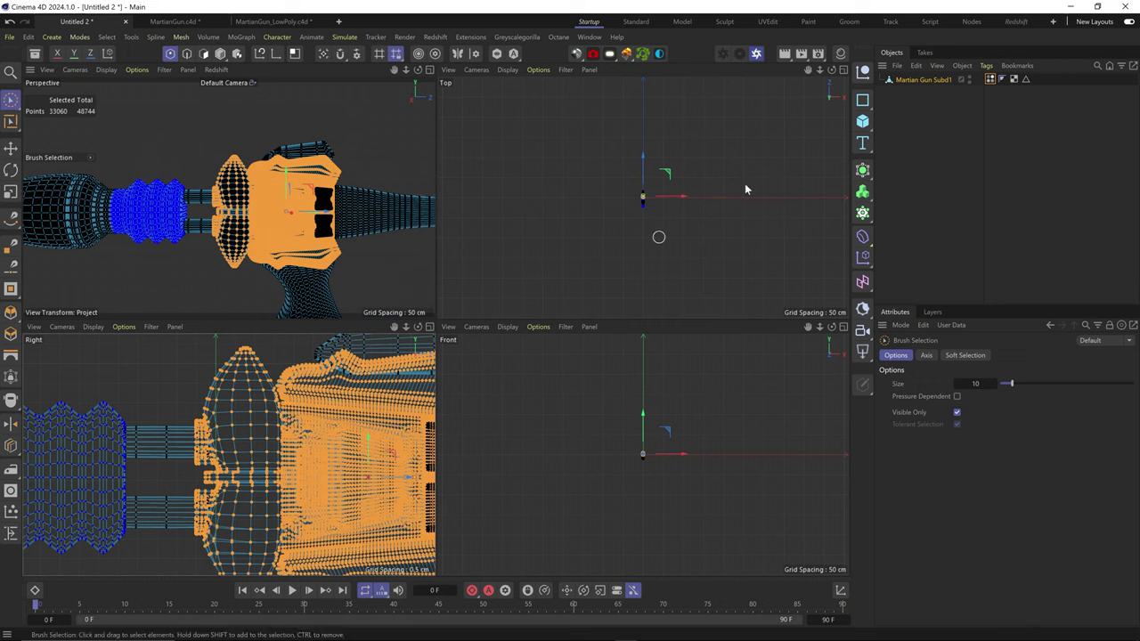
{"action": "double_click", "coordinate": [991, 79]}
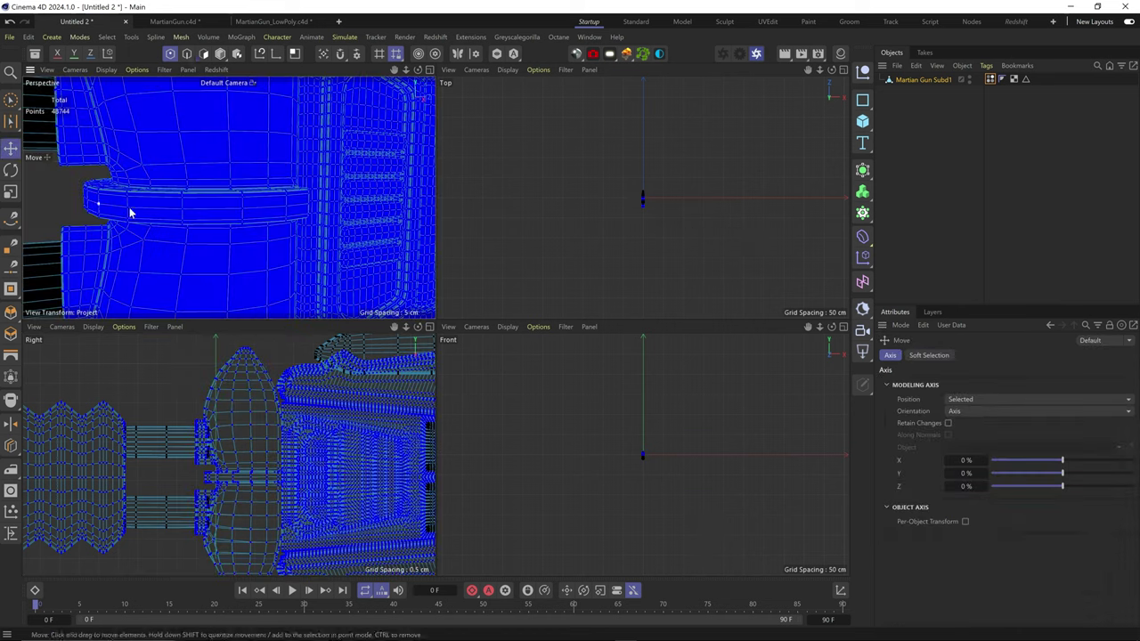
Step: Switch to polygon editing and select the thin collar band around the pointed hub with ring and fill selections
{"action": "key", "text": "Return"}
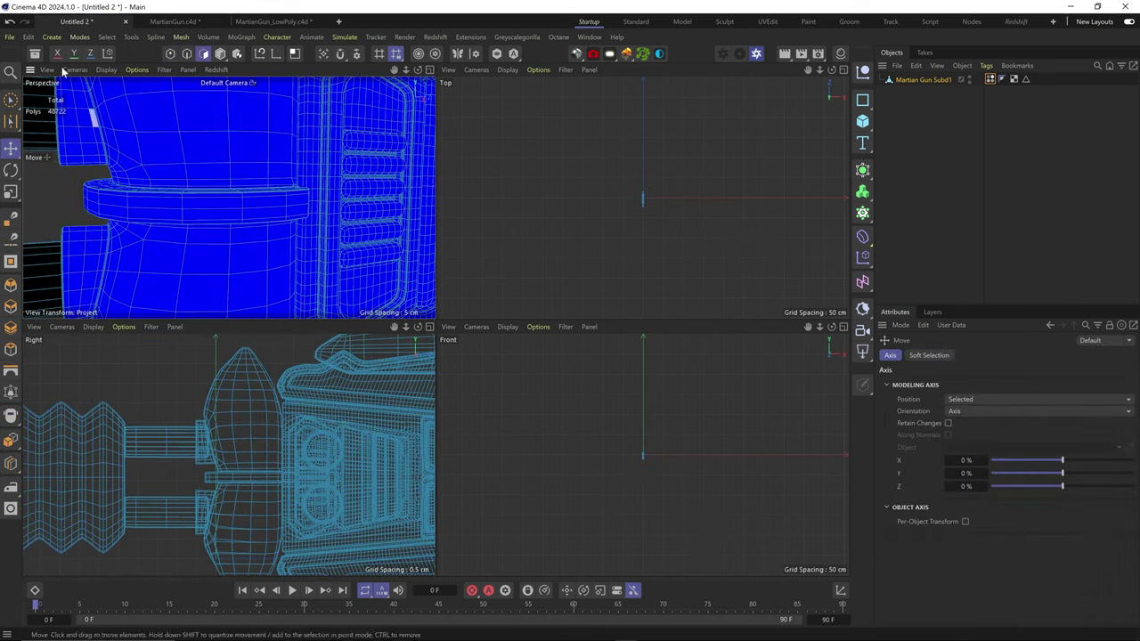
{"action": "key", "text": "u"}
{"action": "key", "text": "b"}
{"action": "scroll", "coordinate": [254, 200], "scroll_direction": "up", "scroll_amount": 3}
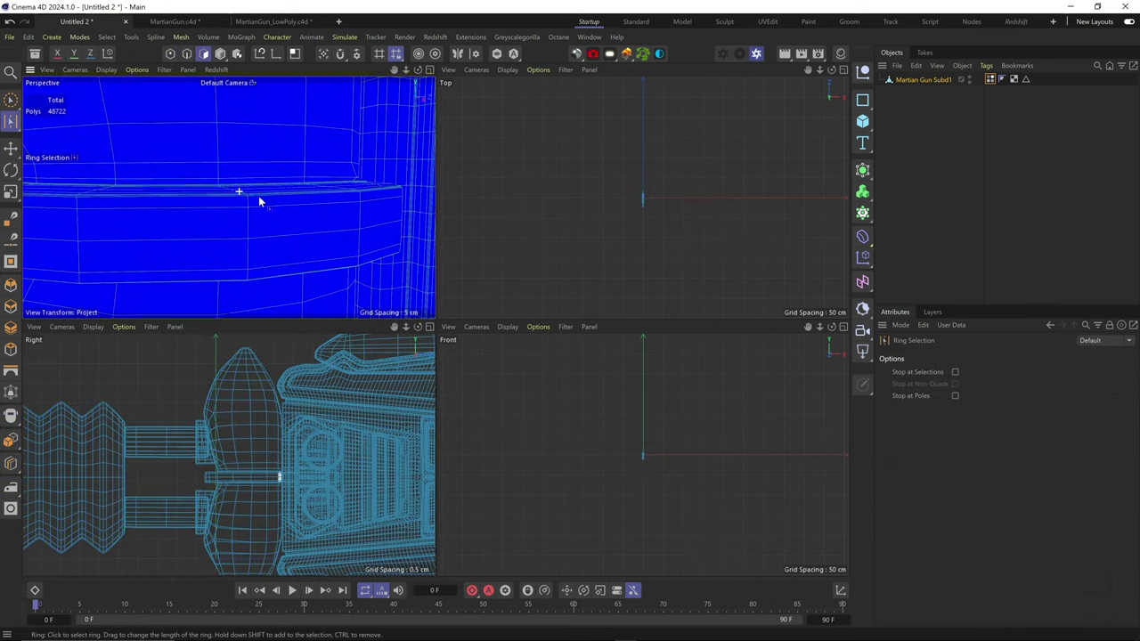
{"action": "left_click", "coordinate": [249, 206]}
{"action": "left_click", "coordinate": [247, 203]}
{"action": "left_click_drag", "start_coordinate": [255, 252], "coordinate": [71, 210], "text": "alt"}
{"action": "left_click", "coordinate": [245, 275], "text": "shift"}
{"action": "key", "text": "u"}
{"action": "key", "text": "f"}
{"action": "left_click", "coordinate": [255, 238]}
Step: Add the polygon rings outlining the horizontal vent slats on the body's side to the selection
{"action": "key", "text": "u"}
{"action": "key", "text": "b"}
{"action": "scroll", "coordinate": [195, 205], "scroll_direction": "up", "scroll_amount": 5}
{"action": "left_click", "coordinate": [203, 178], "text": "shift"}
{"action": "left_click", "coordinate": [203, 254], "text": "shift"}
{"action": "left_click", "coordinate": [193, 271], "text": "shift"}
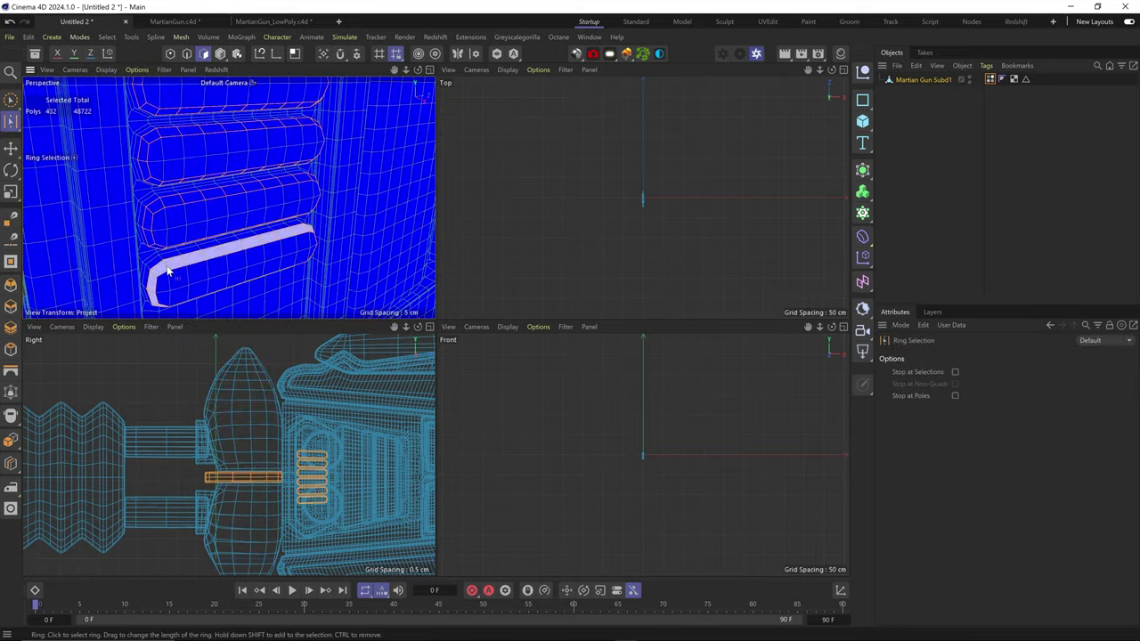
Step: Fill the outlined vent slats and add the two tapered panels beside them to the polygon selection
{"action": "key", "text": "u"}
{"action": "key", "text": "f"}
{"action": "left_click", "coordinate": [196, 281], "text": "shift"}
{"action": "left_click", "coordinate": [200, 213], "text": "shift"}
{"action": "left_click", "coordinate": [216, 261], "text": "shift"}
{"action": "left_click_drag", "start_coordinate": [216, 260], "coordinate": [279, 273], "text": "alt"}
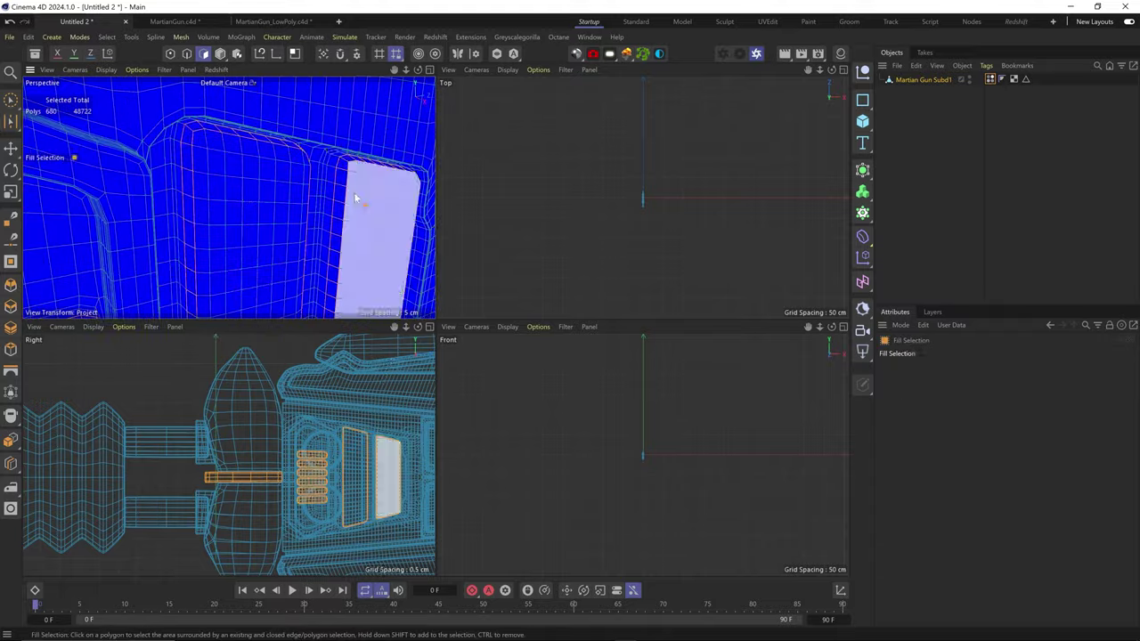
{"action": "left_click", "coordinate": [359, 198], "text": "shift"}
Step: Add the polygon rings outlining the four vertical bars on the body's opposite side to the selection
{"action": "scroll", "coordinate": [166, 168], "scroll_direction": "down", "scroll_amount": 5}
{"action": "left_click_drag", "start_coordinate": [166, 167], "coordinate": [175, 146], "text": "alt"}
{"action": "scroll", "coordinate": [175, 145], "scroll_direction": "up", "scroll_amount": 5}
{"action": "key", "text": "u"}
{"action": "key", "text": "b"}
{"action": "left_click", "coordinate": [178, 162], "text": "shift"}
{"action": "left_click", "coordinate": [223, 158], "text": "shift"}
{"action": "left_click", "coordinate": [266, 146], "text": "shift"}
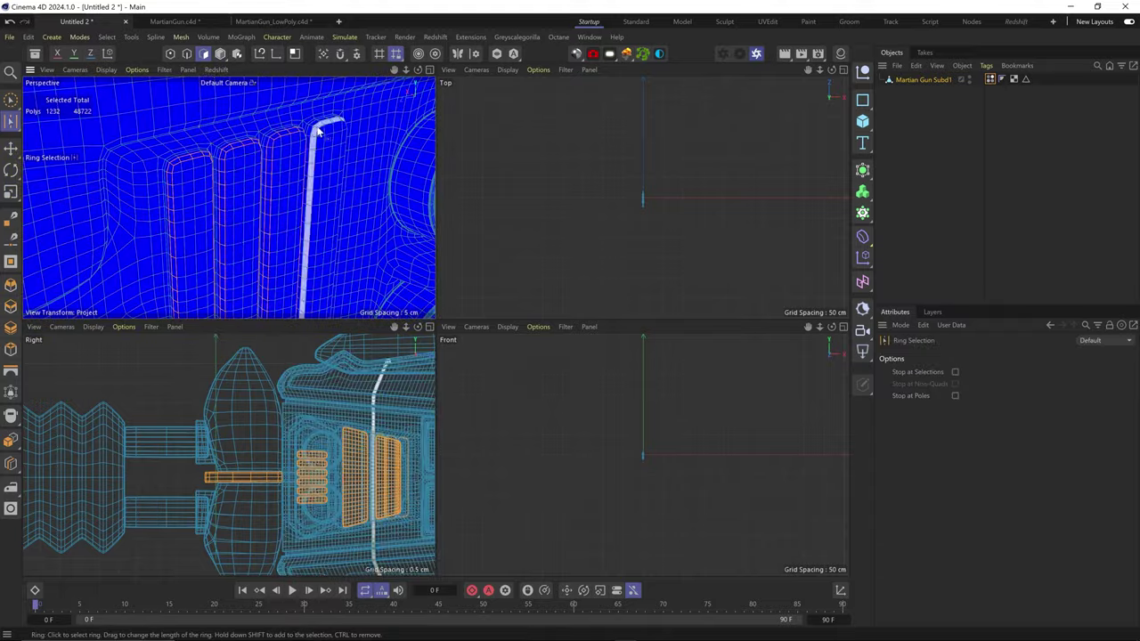
{"action": "left_click", "coordinate": [311, 135], "text": "shift"}
Step: Fill the outlined vertical bars and add the round discs beside them to the polygon selection
{"action": "key", "text": "u"}
{"action": "key", "text": "f"}
{"action": "left_click", "coordinate": [254, 170], "text": "shift"}
{"action": "left_click_drag", "start_coordinate": [254, 169], "coordinate": [4, 190], "text": "alt"}
{"action": "left_click", "coordinate": [279, 190], "text": "shift"}
Step: Convert the polygon selection of the collar band and body details to a point selection
{"action": "scroll", "coordinate": [280, 190], "scroll_direction": "down", "scroll_amount": 6}
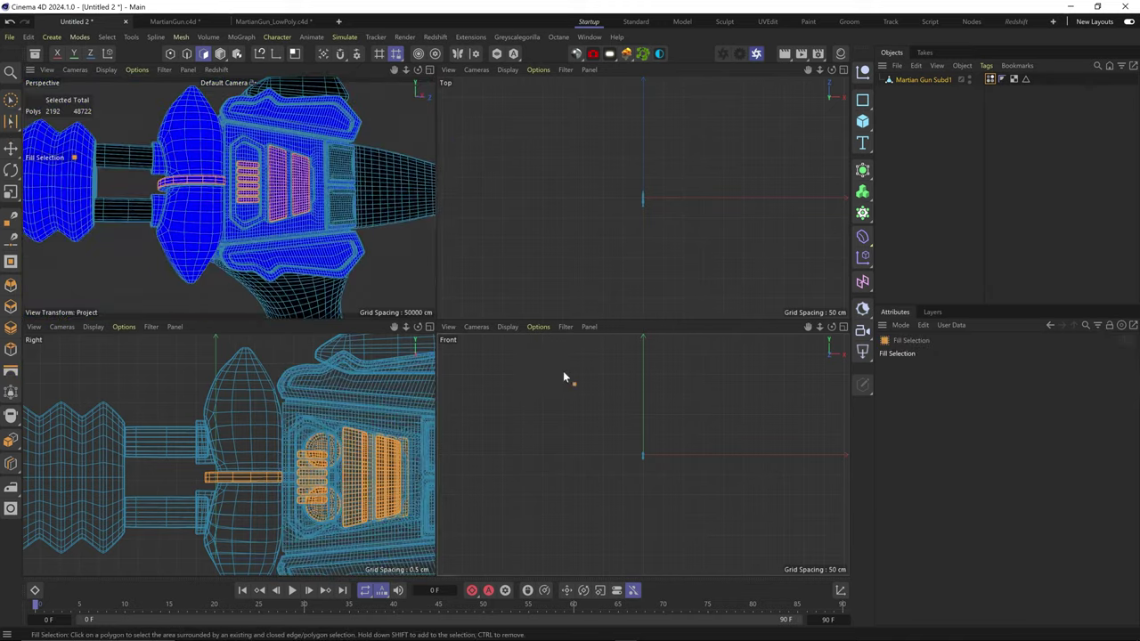
{"action": "left_click", "coordinate": [106, 37]}
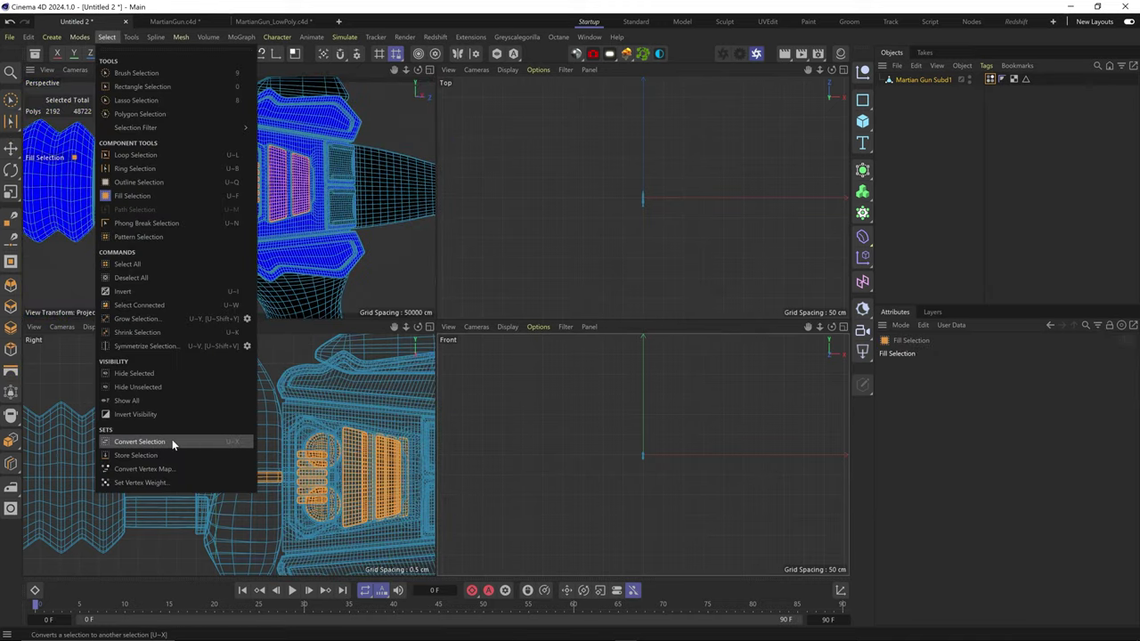
{"action": "left_click", "coordinate": [172, 442]}
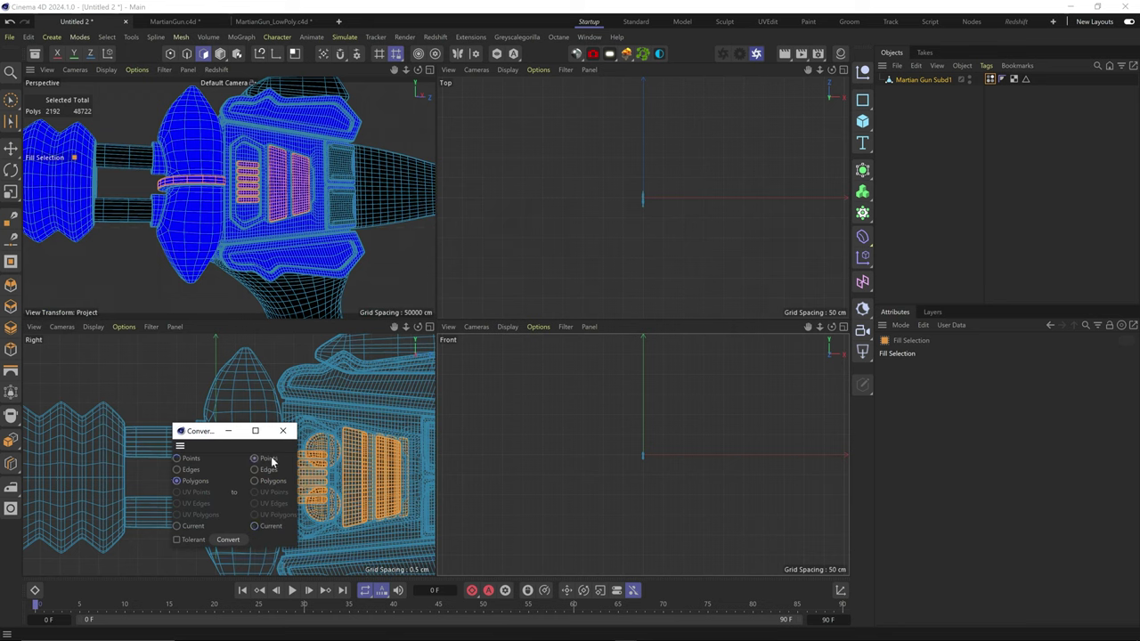
{"action": "left_click", "coordinate": [229, 538]}
{"action": "left_click", "coordinate": [283, 431]}
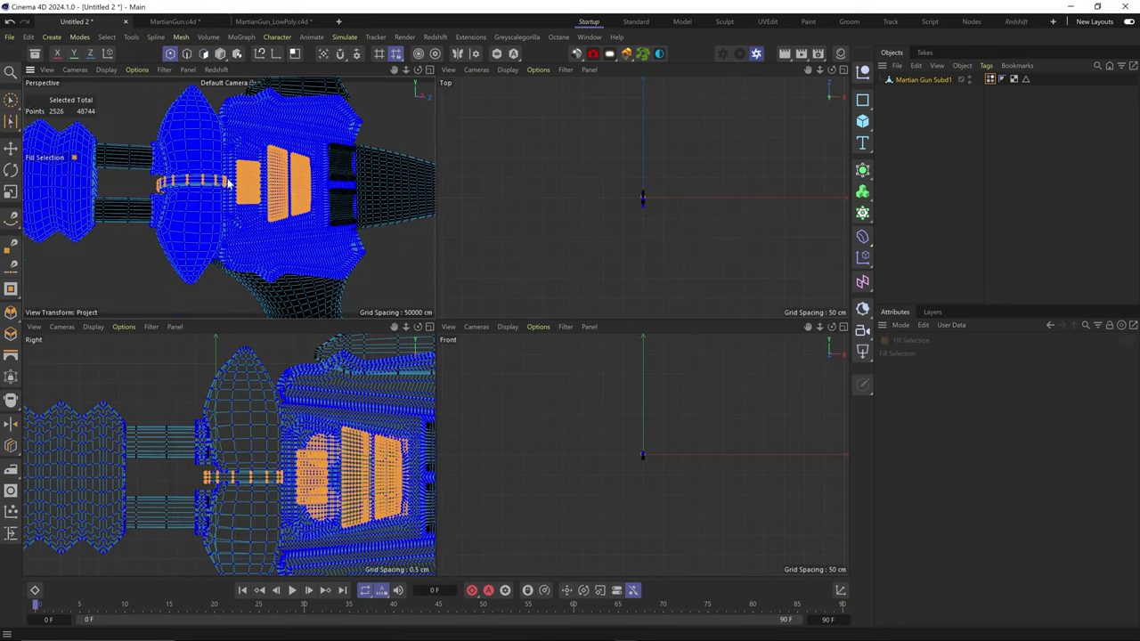
Step: Color the selected points of the collar band and body details magenta with a hue of 310°
{"action": "scroll", "coordinate": [314, 184], "scroll_direction": "up", "scroll_amount": 3}
{"action": "left_click_drag", "start_coordinate": [314, 185], "coordinate": [416, 182], "text": "alt"}
{"action": "double_click", "coordinate": [989, 79]}
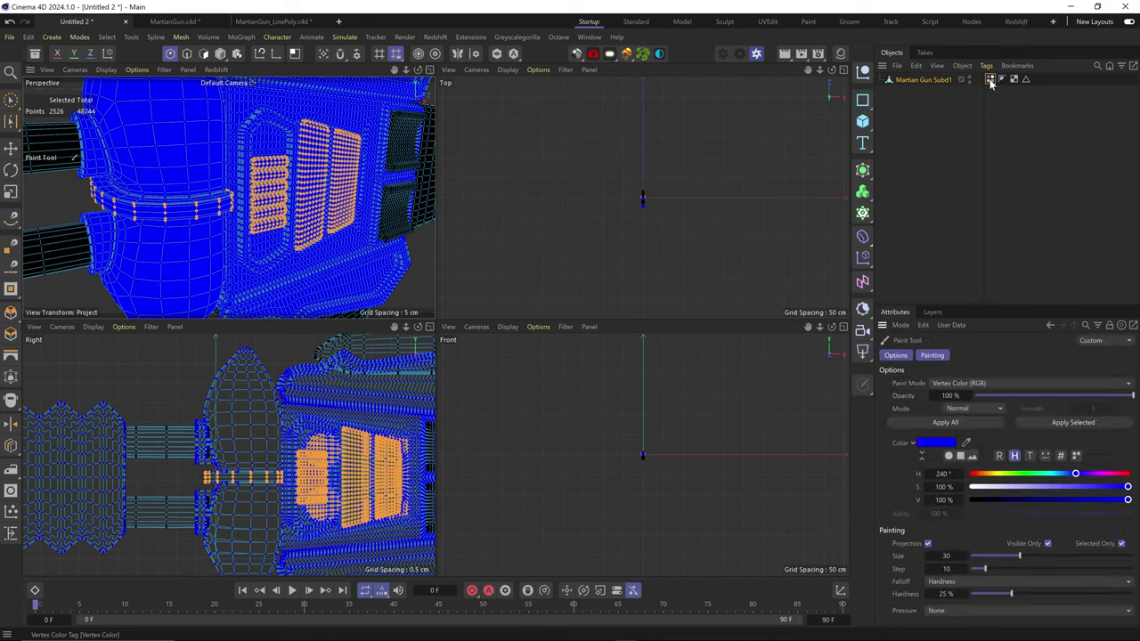
{"action": "left_click", "coordinate": [1070, 424]}
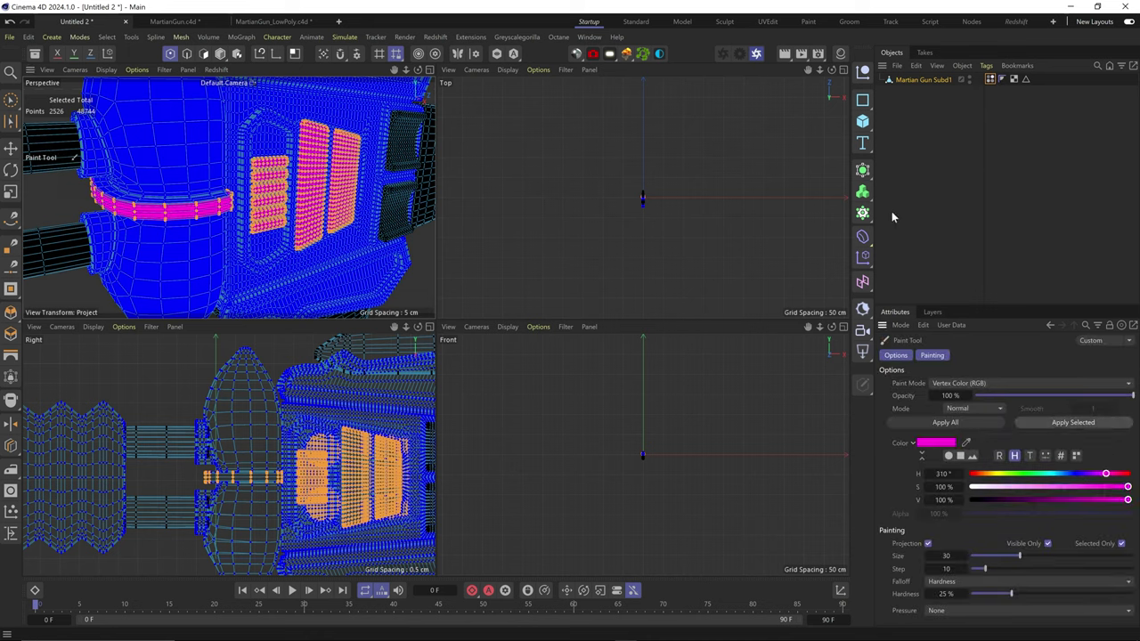
Step: Select all connected points of the two rods, the two recessed rear panels and the handle, and color them red
{"action": "key", "text": "e"}
{"action": "left_click", "coordinate": [55, 193]}
{"action": "left_click_drag", "start_coordinate": [55, 193], "coordinate": [248, 166], "text": "alt"}
{"action": "key", "text": "9"}
{"action": "left_click", "coordinate": [352, 166]}
{"action": "left_click", "coordinate": [353, 206], "text": "shift"}
{"action": "left_click", "coordinate": [134, 173], "text": "shift"}
{"action": "left_click", "coordinate": [134, 236], "text": "shift"}
{"action": "left_click_drag", "start_coordinate": [300, 237], "coordinate": [336, 247], "text": "shift"}
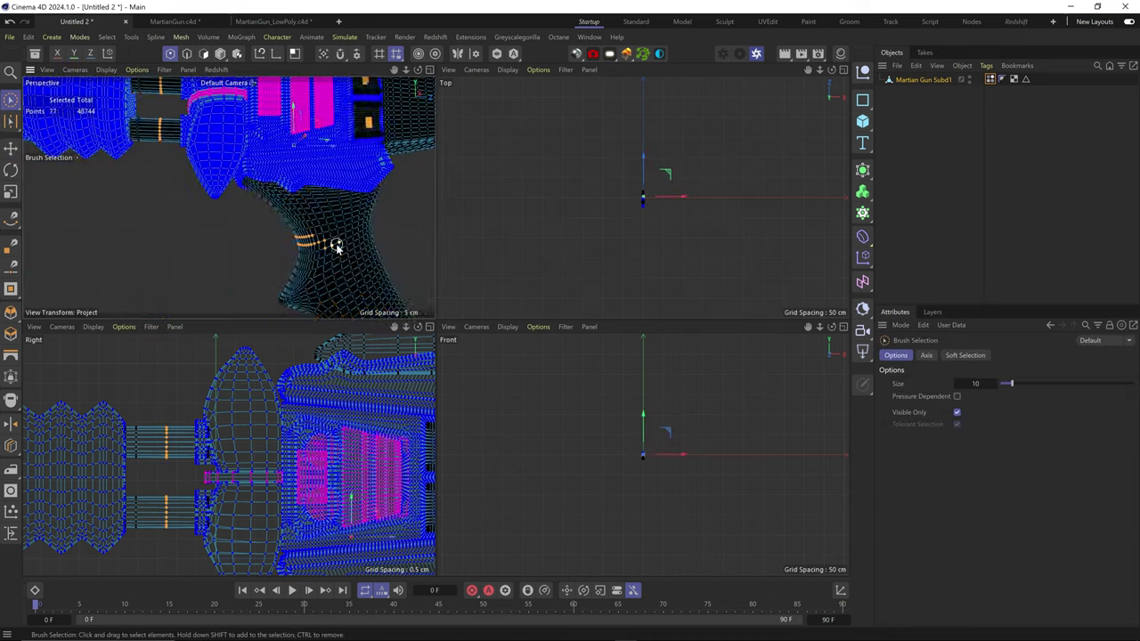
{"action": "key", "text": "u"}
{"action": "key", "text": "w"}
{"action": "double_click", "coordinate": [989, 79]}
{"action": "left_click", "coordinate": [972, 474]}
{"action": "left_click", "coordinate": [1032, 424]}
Step: Select all connected points of the rear cone and the fin on top of the body, and color them green
{"action": "left_click_drag", "start_coordinate": [112, 201], "coordinate": [163, 204], "text": "alt"}
{"action": "key", "text": "9"}
{"action": "left_click", "coordinate": [359, 222]}
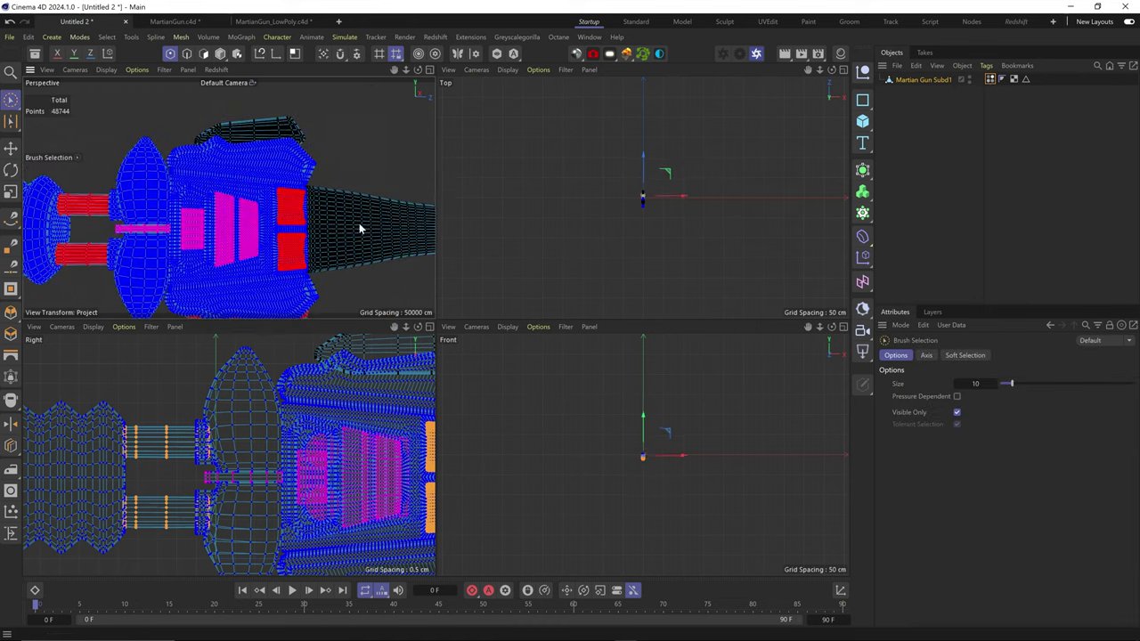
{"action": "left_click", "coordinate": [258, 124], "text": "shift"}
{"action": "key", "text": "u"}
{"action": "key", "text": "w"}
{"action": "double_click", "coordinate": [990, 79]}
{"action": "left_click", "coordinate": [1030, 474]}
{"action": "left_click", "coordinate": [1067, 423]}
Step: Select the bulb-shaped barrel's points, excluding the neck and ribbed section beside it, and color them green with a hue of 136°
{"action": "middle_click_drag", "start_coordinate": [107, 209], "coordinate": [224, 201], "text": "alt"}
{"action": "key", "text": "9"}
{"action": "left_click", "coordinate": [238, 147]}
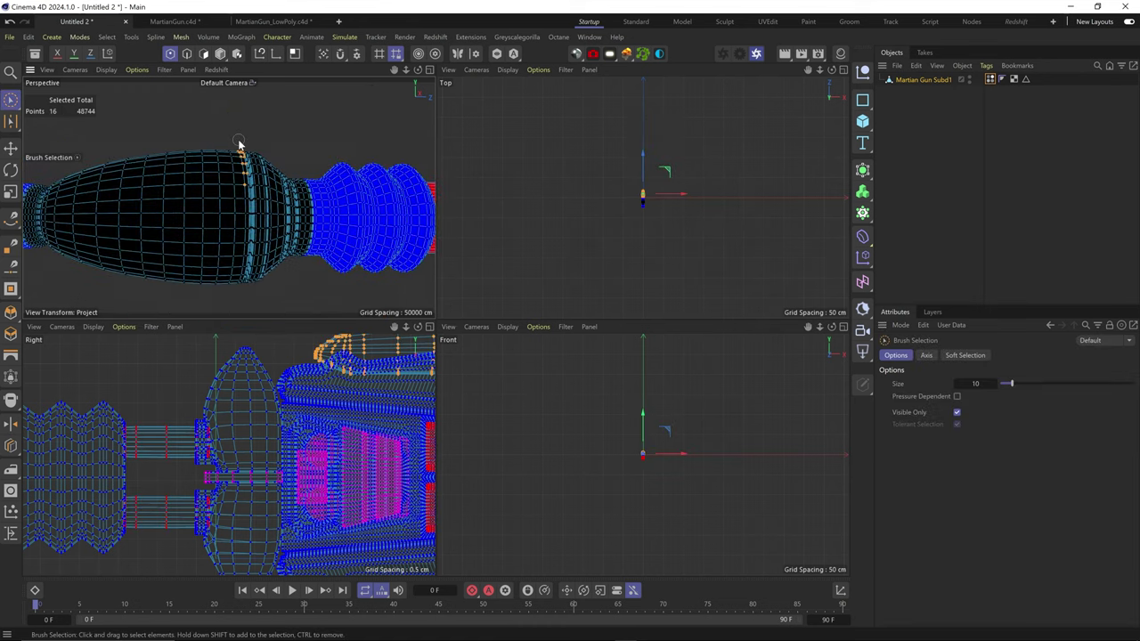
{"action": "key", "text": "u"}
{"action": "key", "text": "w"}
{"action": "scroll", "coordinate": [160, 459], "scroll_direction": "down", "scroll_amount": 3}
{"action": "middle_click_drag", "start_coordinate": [160, 458], "coordinate": [321, 450], "text": "alt"}
{"action": "key", "text": "0"}
{"action": "left_click_drag", "start_coordinate": [338, 368], "coordinate": [160, 539], "text": "ctrl"}
{"action": "scroll", "coordinate": [153, 461], "scroll_direction": "up", "scroll_amount": 5}
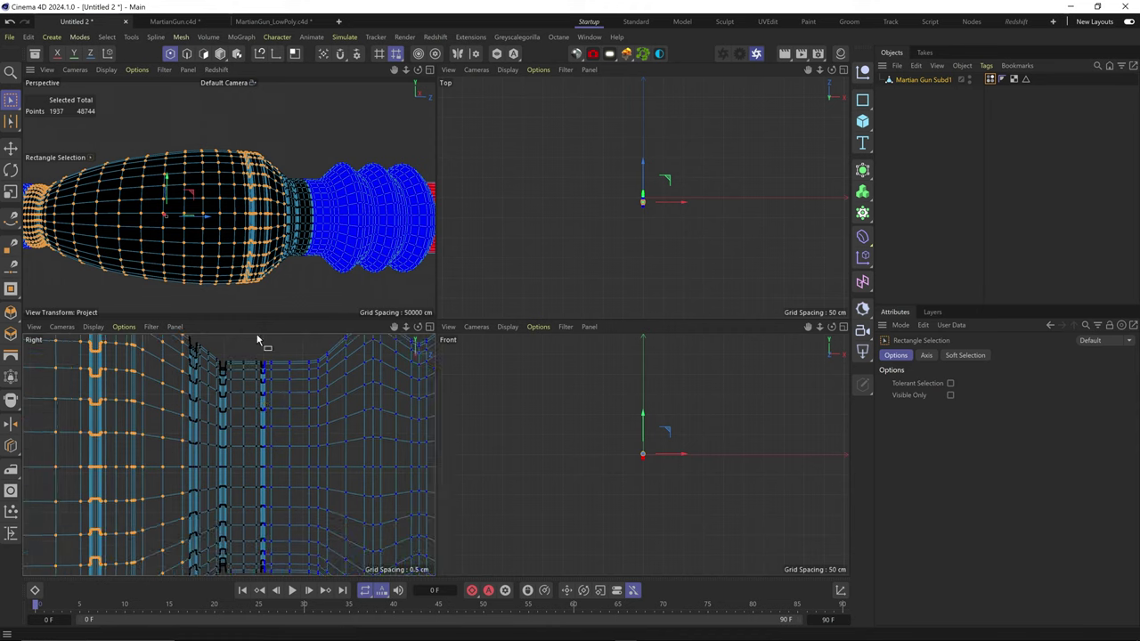
{"action": "left_click_drag", "start_coordinate": [254, 321], "coordinate": [249, 249]}
{"action": "left_click_drag", "start_coordinate": [173, 274], "coordinate": [183, 454], "text": "ctrl"}
{"action": "double_click", "coordinate": [989, 79]}
{"action": "left_click", "coordinate": [1067, 423]}
Step: Select the points of the uncolored neck between the green bulb and the blue ribbed section, including its edge rows, and color them red
{"action": "mouse_move", "coordinate": [246, 151]}
{"action": "right_mouse_down", "text": "alt"}
{"action": "mouse_move", "coordinate": [170, 152]}
{"action": "mouse_move", "coordinate": [262, 152]}
{"action": "right_mouse_up", "text": "alt"}
{"action": "key", "text": "0"}
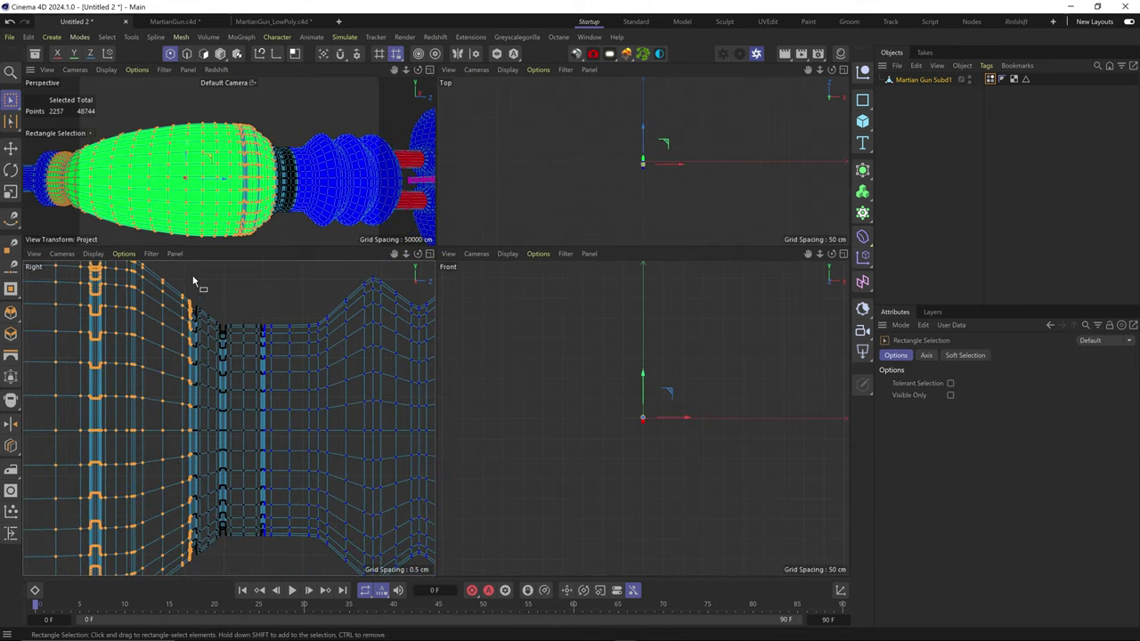
{"action": "left_click_drag", "start_coordinate": [192, 275], "coordinate": [262, 570]}
{"action": "right_click_drag", "start_coordinate": [257, 333], "coordinate": [392, 355], "text": "alt"}
{"action": "middle_click_drag", "start_coordinate": [354, 361], "coordinate": [277, 330], "text": "alt"}
{"action": "right_click_drag", "start_coordinate": [303, 362], "coordinate": [287, 365], "text": "alt"}
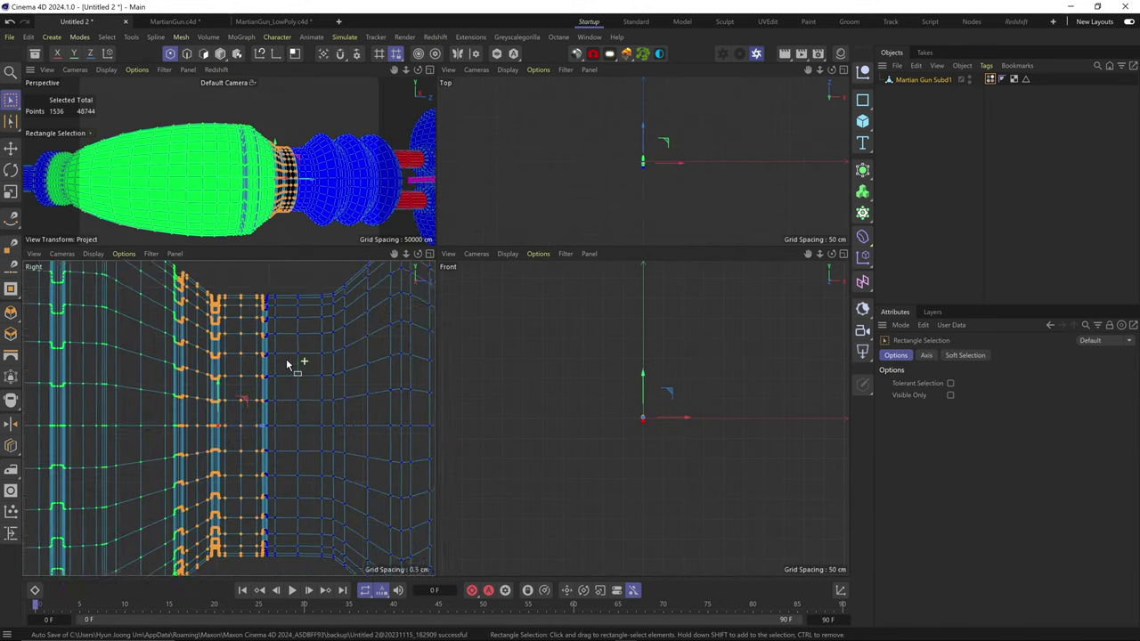
{"action": "middle_click_drag", "start_coordinate": [287, 364], "coordinate": [290, 352], "text": "alt"}
{"action": "left_click_drag", "start_coordinate": [257, 268], "coordinate": [268, 555], "text": "shift"}
{"action": "right_click_drag", "start_coordinate": [265, 429], "coordinate": [323, 445], "text": "alt"}
{"action": "mouse_move", "coordinate": [206, 400]}
{"action": "middle_mouse_down", "text": "alt"}
{"action": "mouse_move", "coordinate": [319, 408]}
{"action": "mouse_move", "coordinate": [290, 409]}
{"action": "middle_mouse_up", "text": "alt"}
{"action": "left_click_drag", "start_coordinate": [210, 270], "coordinate": [217, 557], "text": "shift"}
{"action": "double_click", "coordinate": [990, 80]}
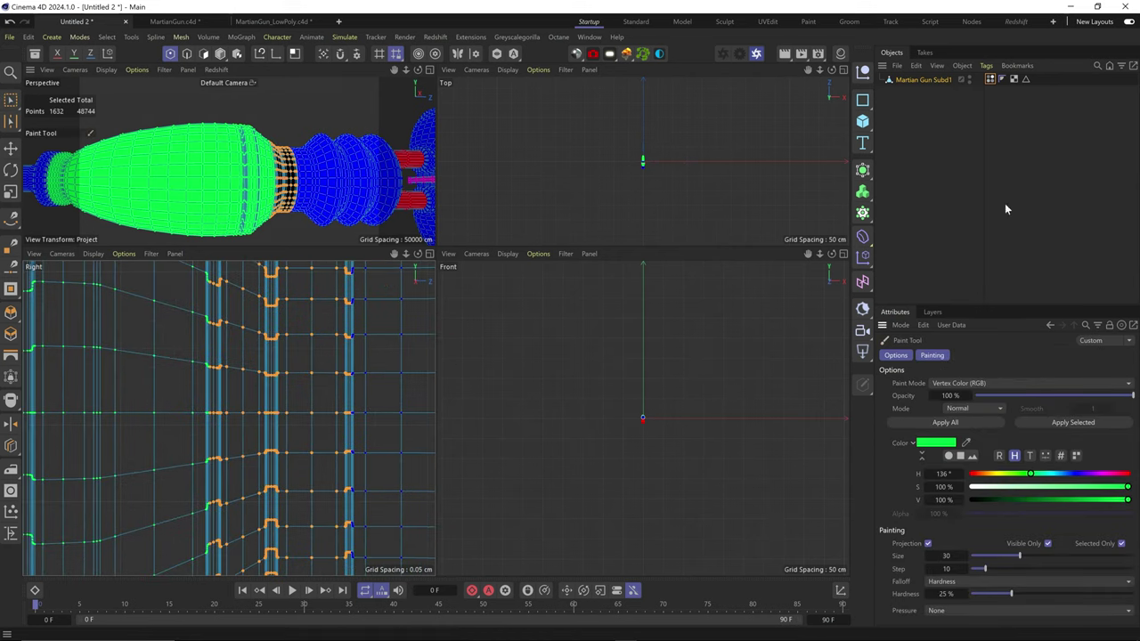
{"action": "left_click_drag", "start_coordinate": [1023, 474], "coordinate": [968, 473]}
{"action": "left_click", "coordinate": [1067, 423]}
Step: Enlarge the perspective view, switch to model mode and inspect the whole color-coded gun
{"action": "right_click_drag", "start_coordinate": [333, 189], "coordinate": [264, 147], "text": "alt"}
{"action": "middle_click", "coordinate": [264, 149]}
{"action": "left_click", "coordinate": [220, 55]}
{"action": "key", "text": "e"}
{"action": "right_click_drag", "start_coordinate": [392, 339], "coordinate": [437, 356], "text": "alt"}
{"action": "left_click_drag", "start_coordinate": [543, 294], "coordinate": [506, 280], "text": "alt"}
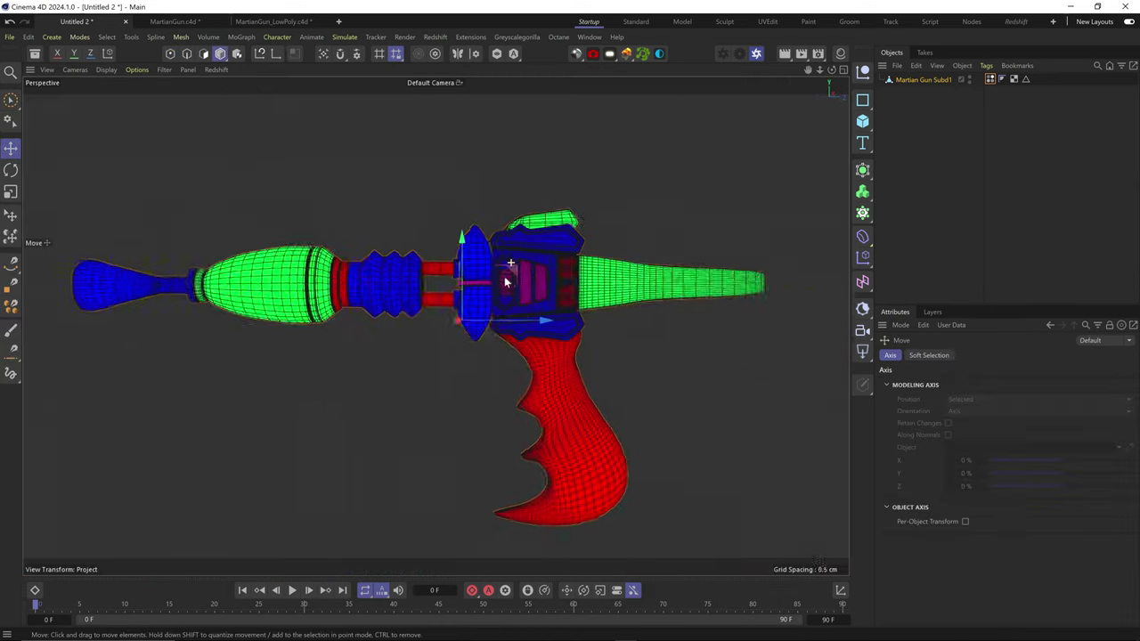
{"action": "right_click_drag", "start_coordinate": [506, 280], "coordinate": [486, 294], "text": "alt"}
{"action": "middle_click_drag", "start_coordinate": [515, 309], "coordinate": [537, 278], "text": "alt"}
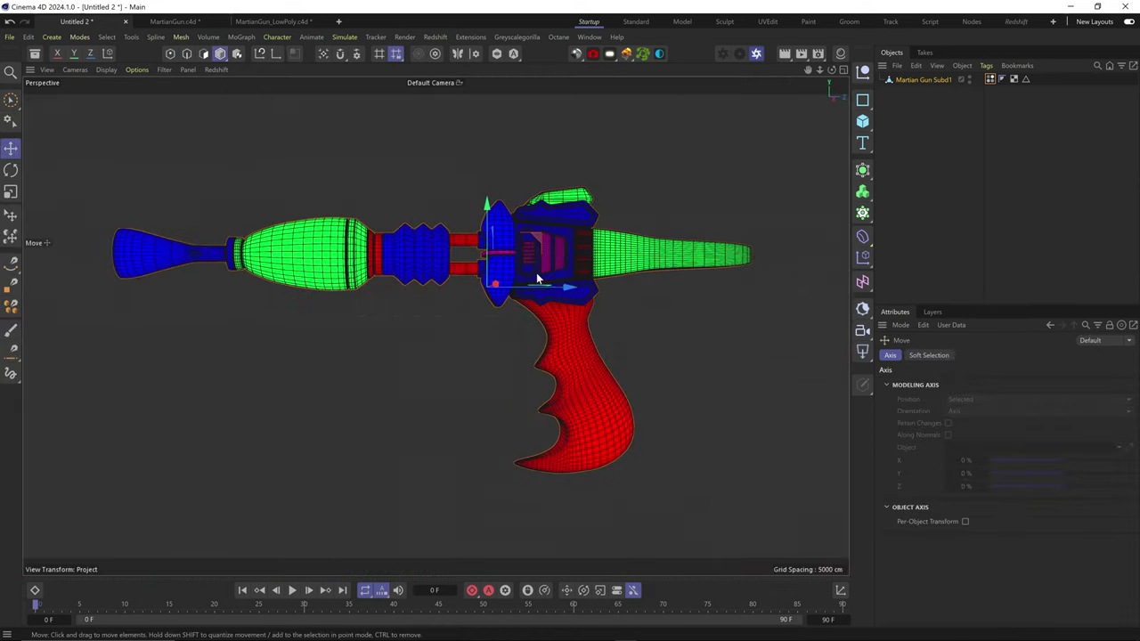
Step: Open the FBX export settings for the color-coded gun
{"action": "left_click", "coordinate": [10, 38]}
{"action": "mouse_move", "coordinate": [134, 322]}
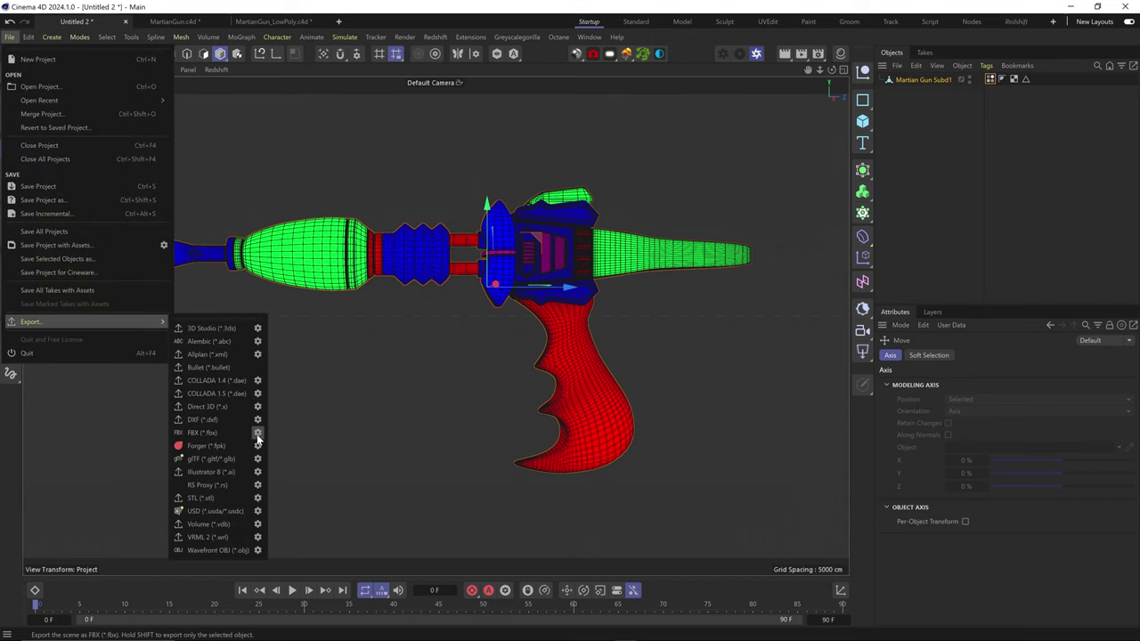
{"action": "left_click", "coordinate": [257, 433]}
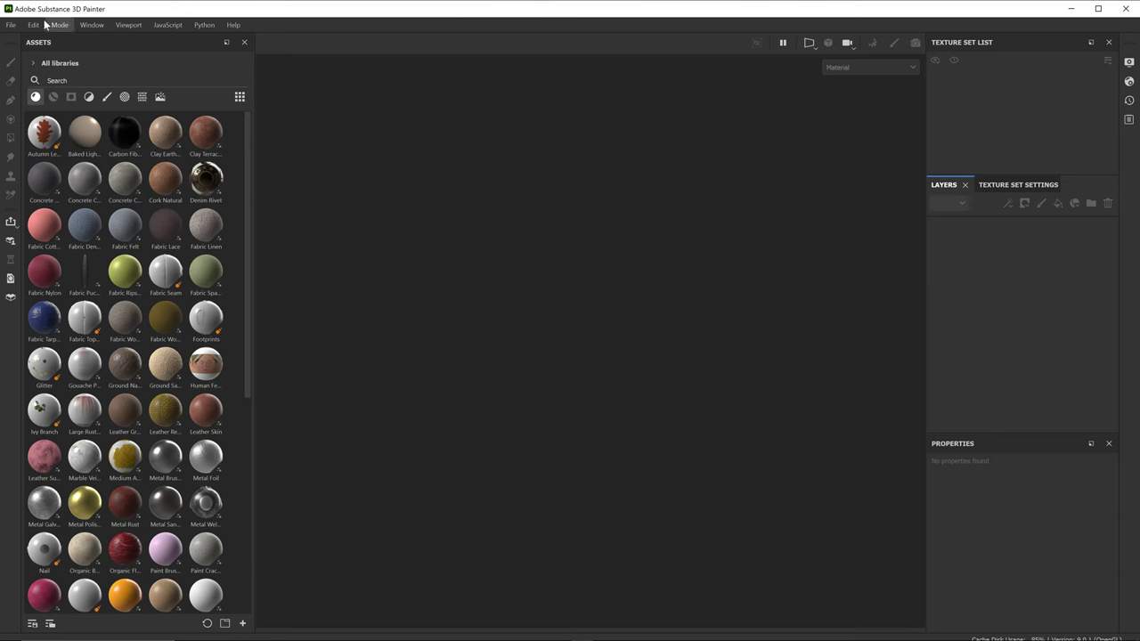
Step: In Substance 3D Painter, create a project from MartianGun2.fbx at 4096 resolution with OpenGL normals and the UV Tile workflow
{"action": "left_click", "coordinate": [12, 25]}
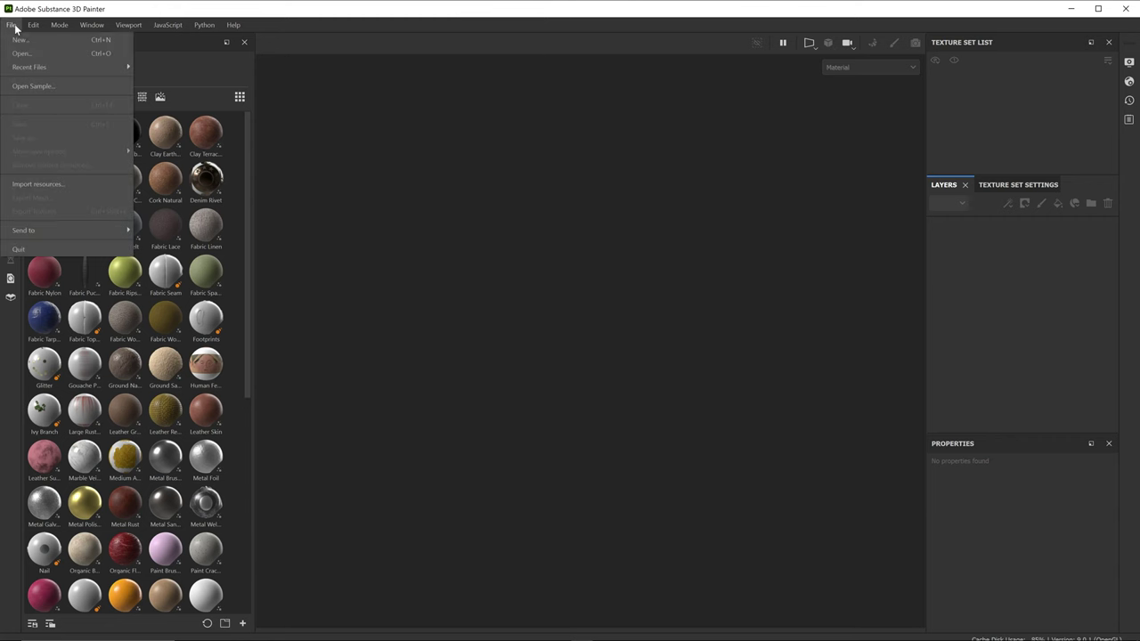
{"action": "left_click", "coordinate": [19, 40]}
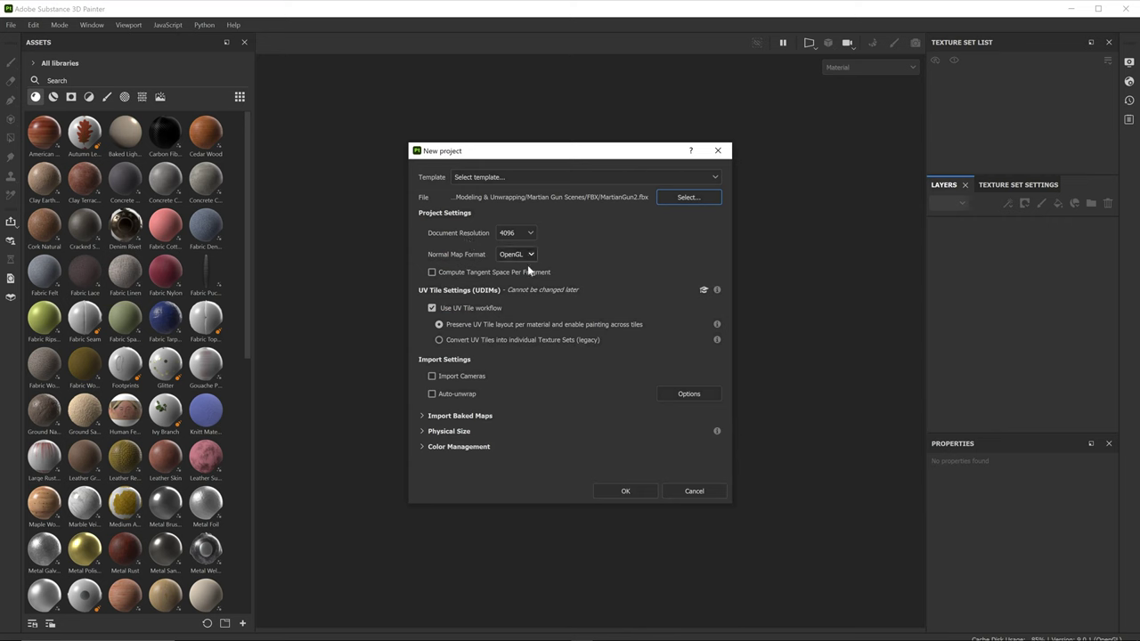
{"action": "left_click", "coordinate": [623, 489]}
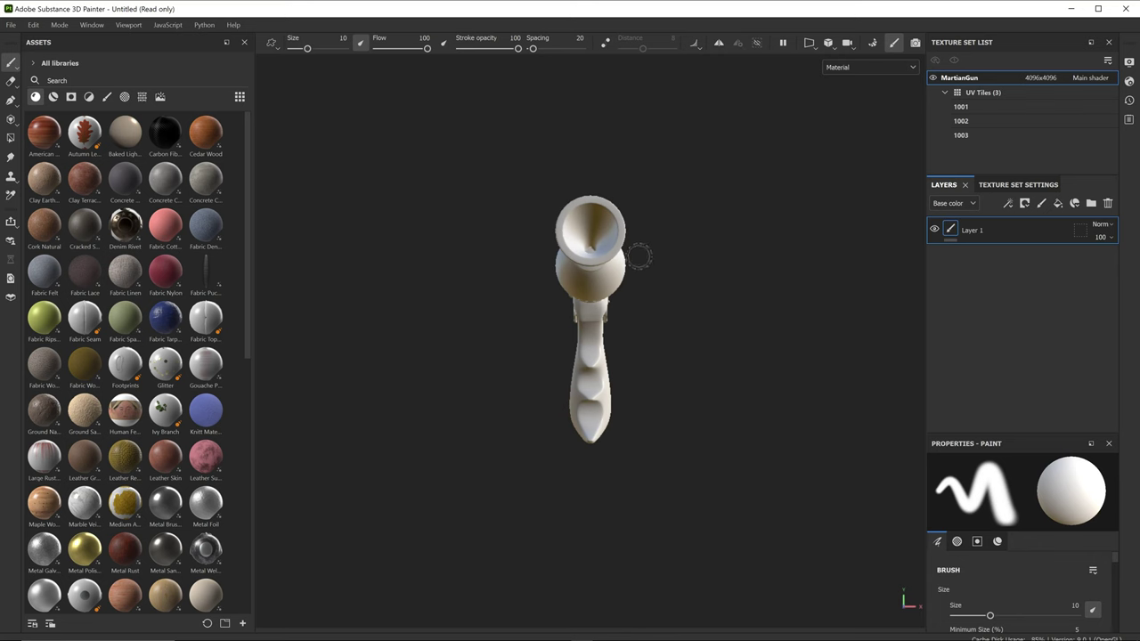
Step: Enter mesh map baking for the gun and set the common antialiasing to Supersampling 16x
{"action": "left_click_drag", "start_coordinate": [614, 257], "coordinate": [511, 246], "text": "alt"}
{"action": "left_click_drag", "start_coordinate": [725, 285], "coordinate": [666, 299], "text": "alt"}
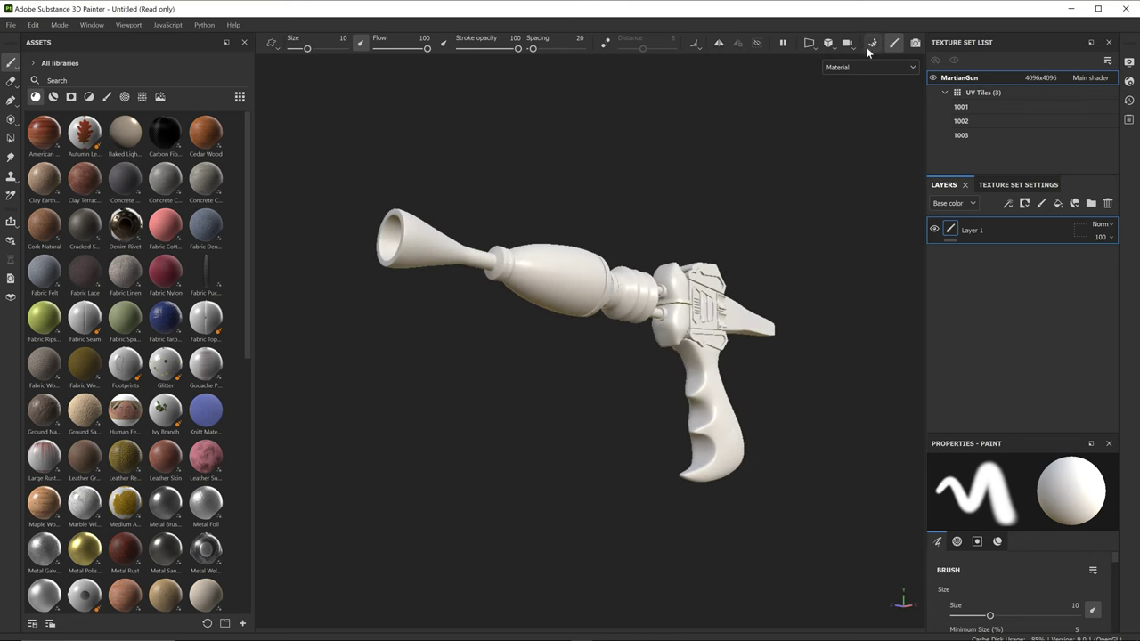
{"action": "left_click", "coordinate": [868, 49]}
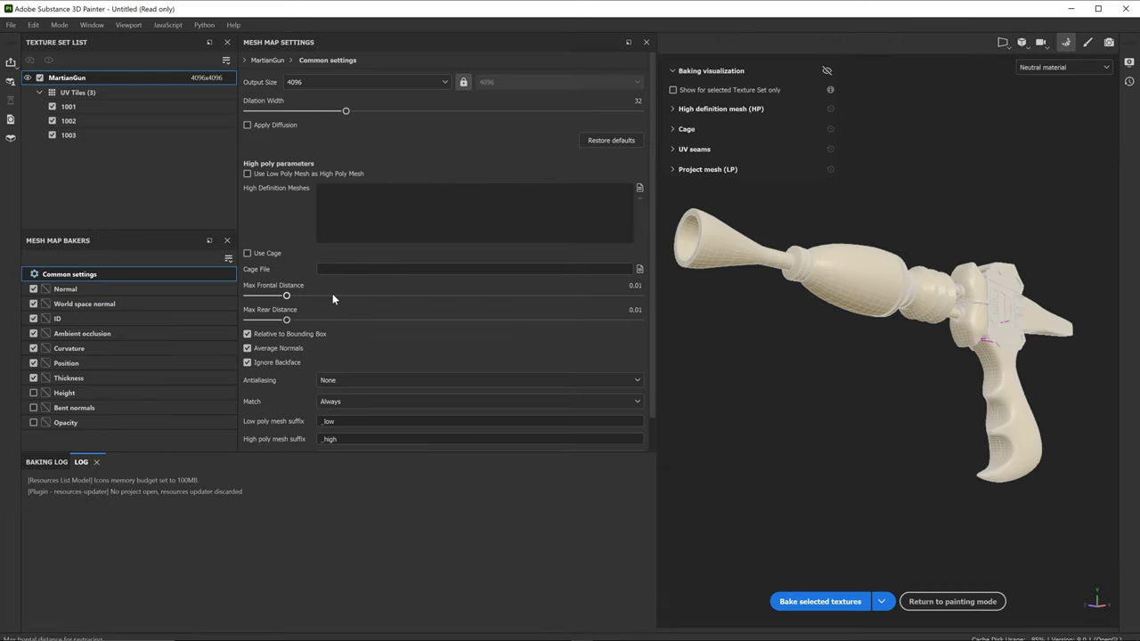
{"action": "left_click", "coordinate": [333, 380]}
{"action": "left_click", "coordinate": [339, 428]}
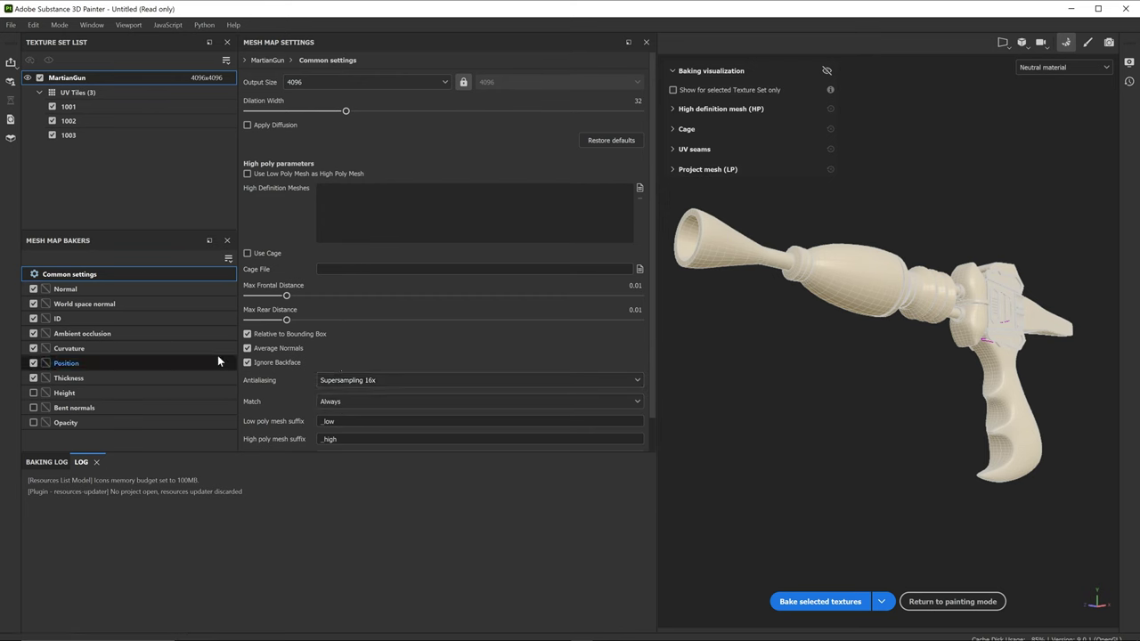
Step: Set the ID baker's color source to Vertex Color
{"action": "left_click", "coordinate": [65, 319]}
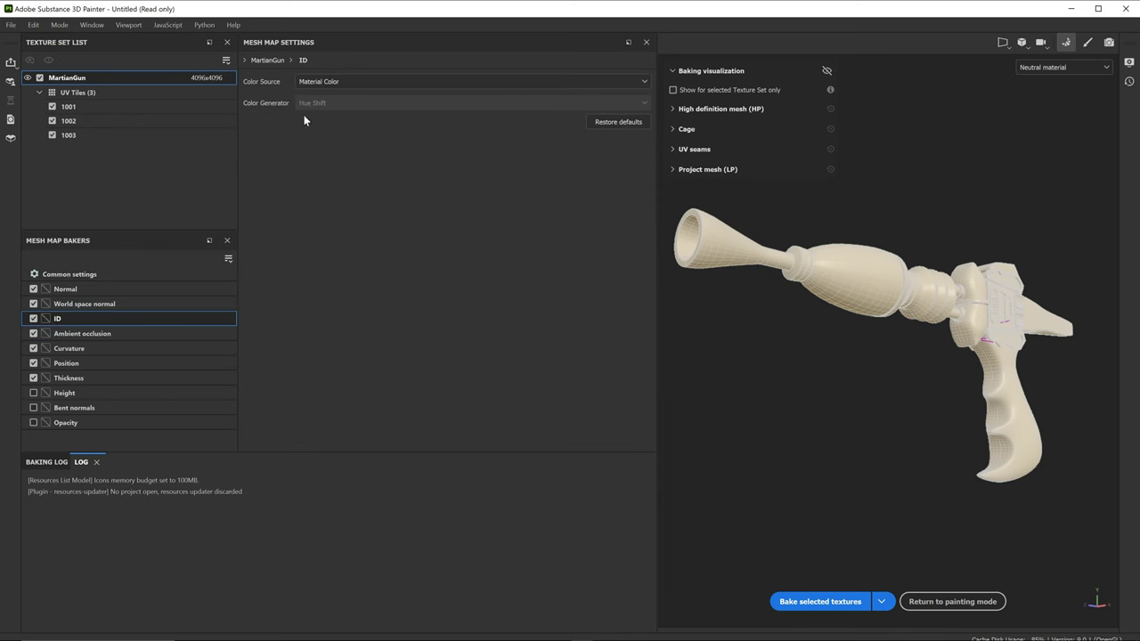
{"action": "left_click", "coordinate": [317, 82]}
{"action": "left_click", "coordinate": [323, 98]}
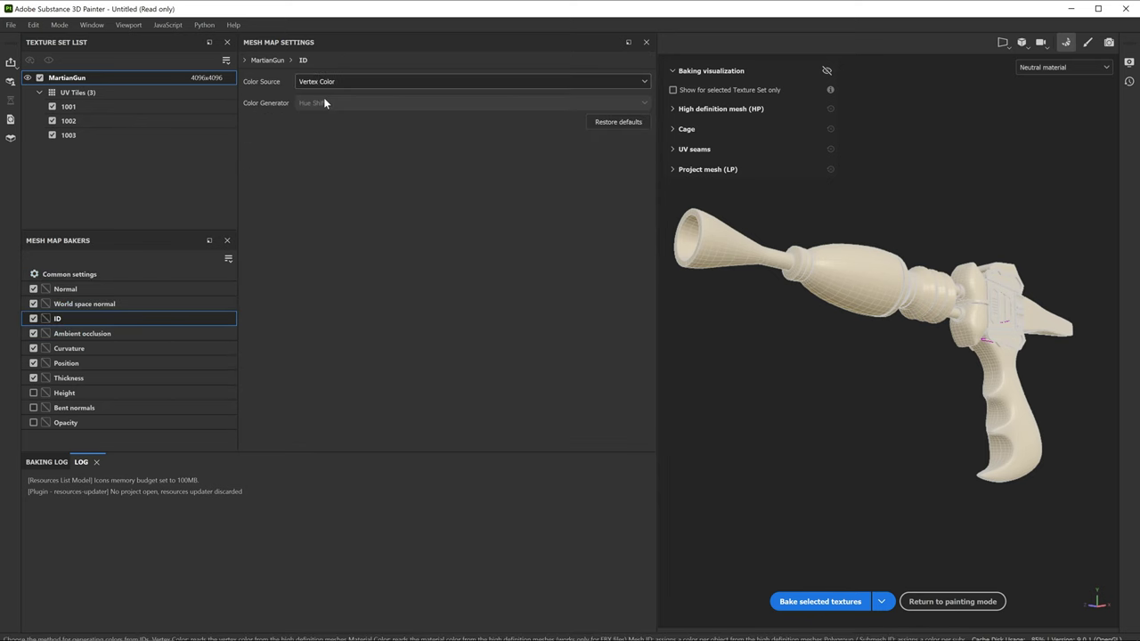
Step: Raise the secondary rays to the maximum for the Thickness baker and to 256 for Ambient occlusion
{"action": "left_click", "coordinate": [100, 348]}
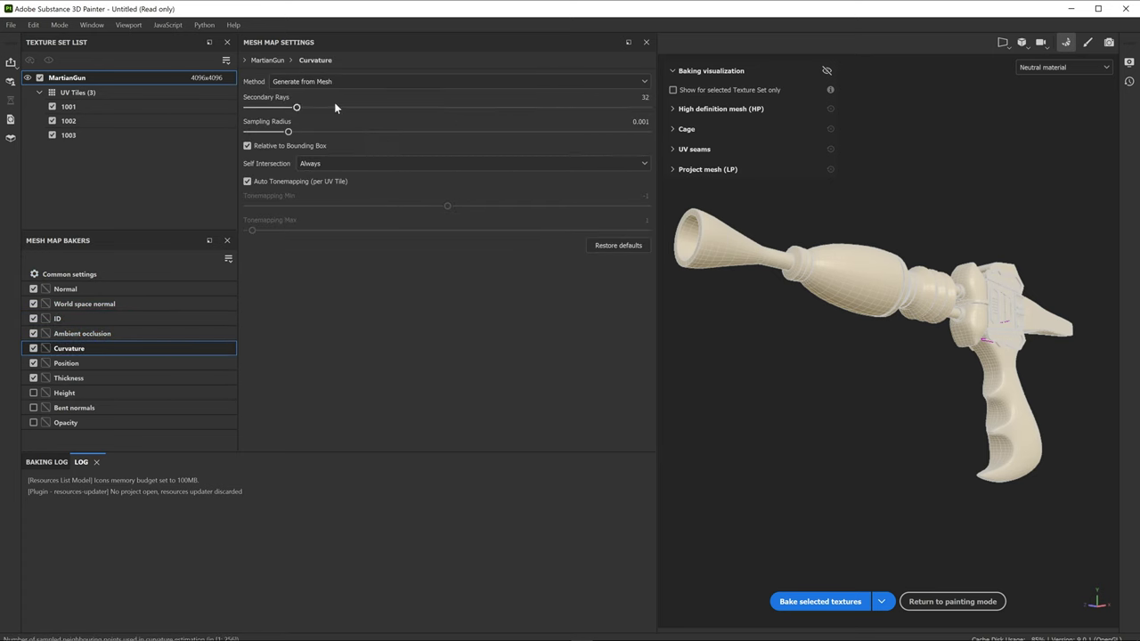
{"action": "left_click", "coordinate": [66, 362]}
{"action": "left_click", "coordinate": [87, 376]}
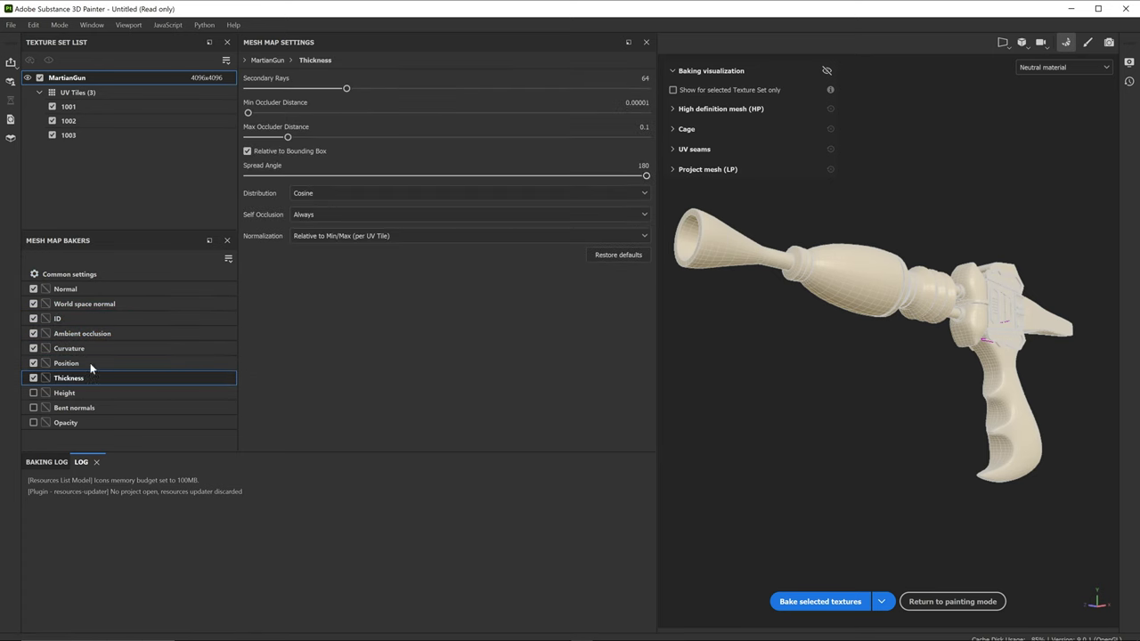
{"action": "left_click_drag", "start_coordinate": [349, 90], "coordinate": [646, 90]}
{"action": "left_click", "coordinate": [89, 335]}
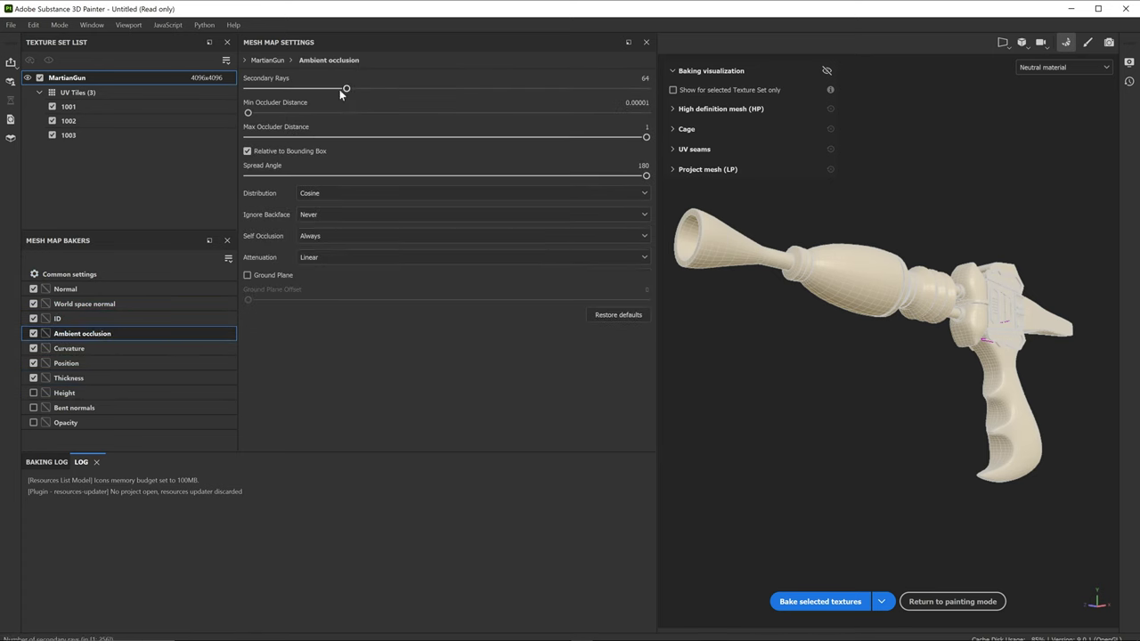
Step: Bake the selected mesh maps and return to painting mode
{"action": "left_click", "coordinate": [820, 601]}
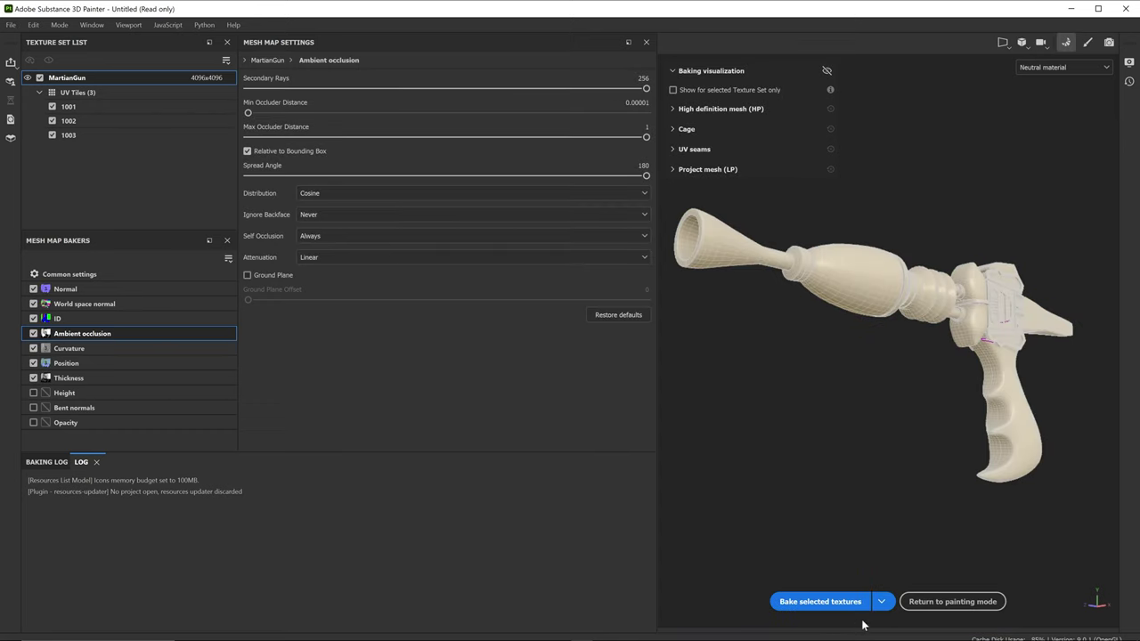
{"action": "left_click", "coordinate": [930, 601]}
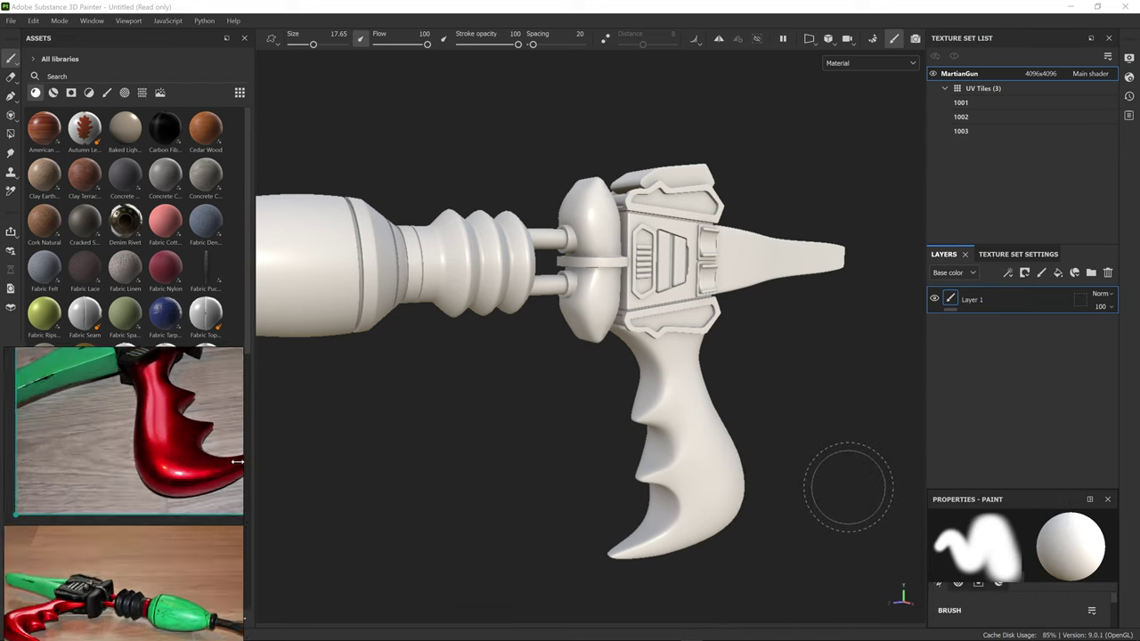
Step: Try several environment maps, settle on Atelier, and rotate the environment lighting around the gun
{"action": "left_click", "coordinate": [1128, 77]}
{"action": "left_click", "coordinate": [1128, 78]}
{"action": "left_click", "coordinate": [1128, 58]}
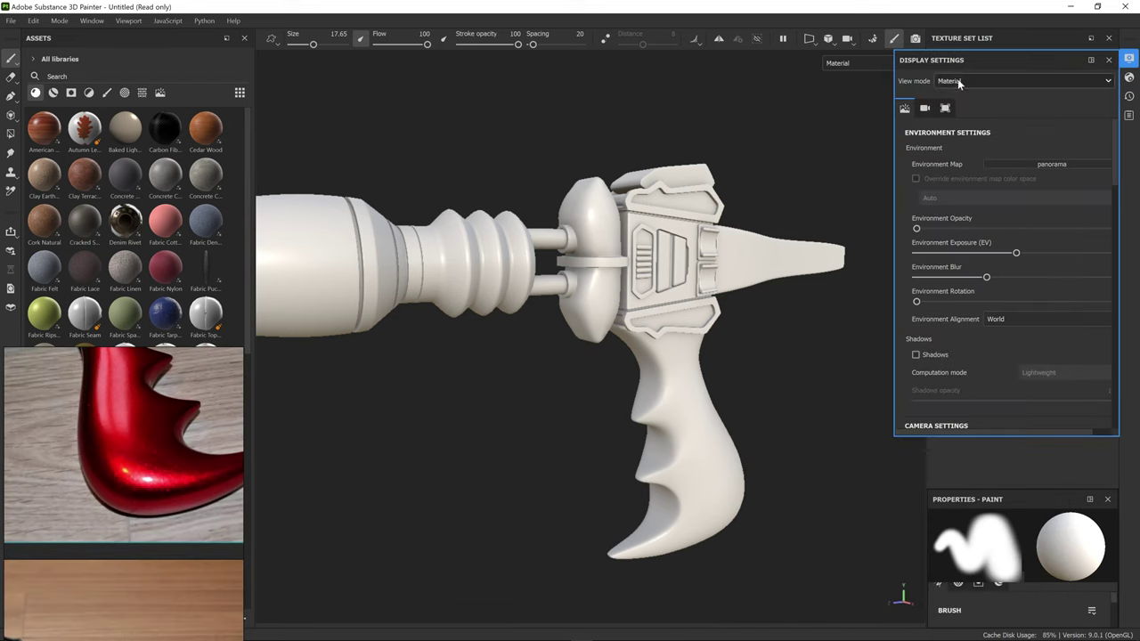
{"action": "left_click", "coordinate": [1032, 164]}
{"action": "left_click", "coordinate": [1108, 203]}
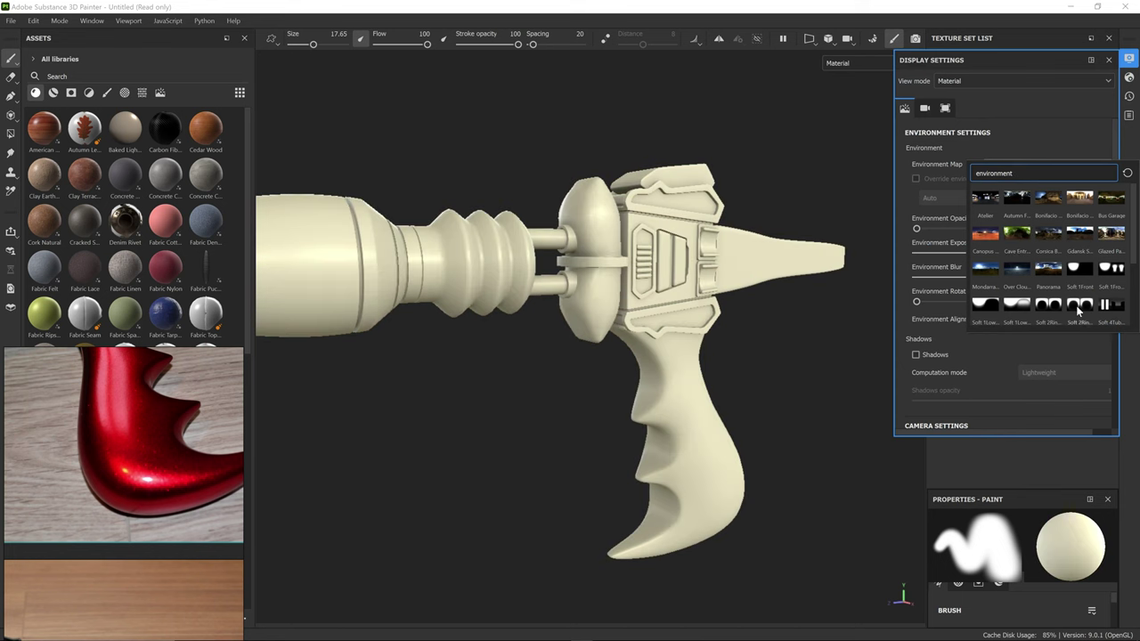
{"action": "left_click", "coordinate": [1110, 305]}
{"action": "left_click", "coordinate": [1055, 164]}
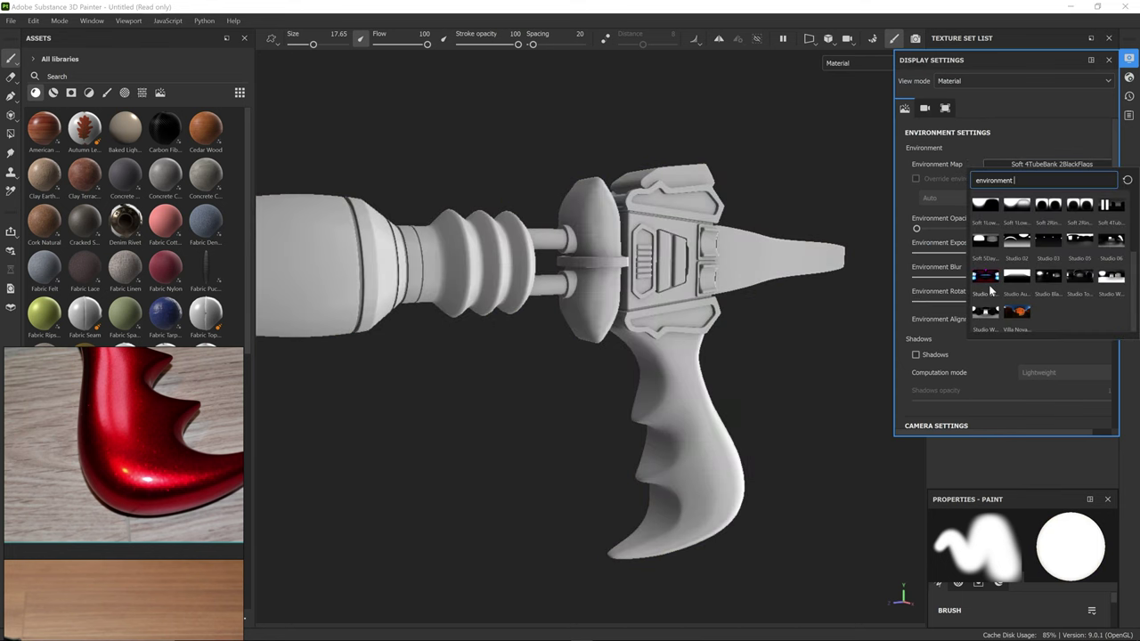
{"action": "left_click", "coordinate": [987, 279]}
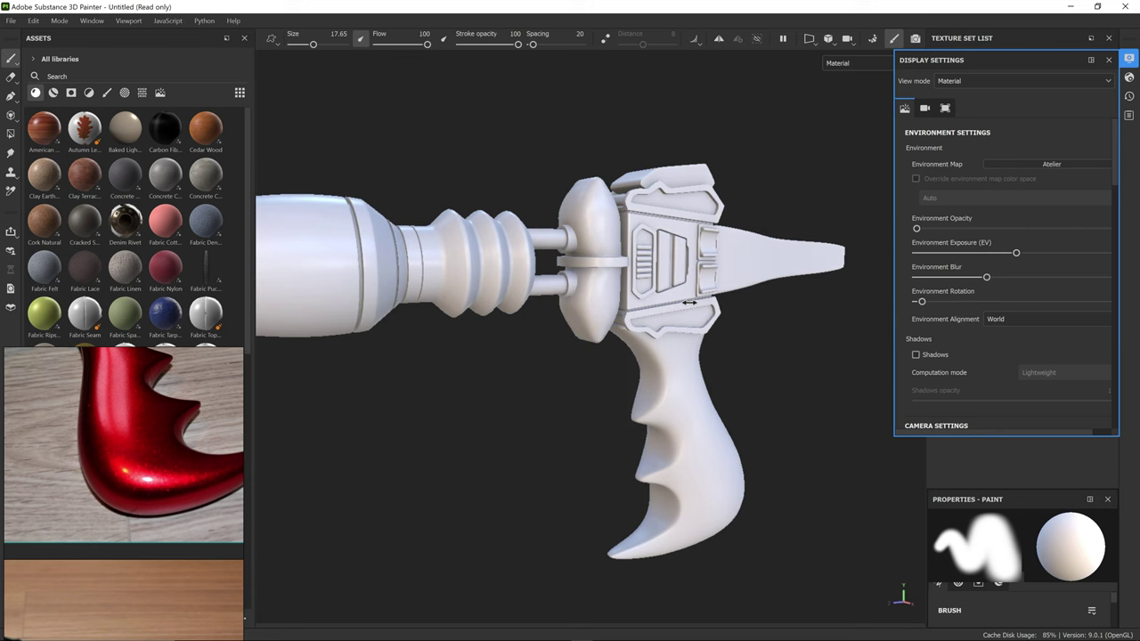
{"action": "right_click_drag", "start_coordinate": [689, 302], "coordinate": [730, 302], "text": "shift"}
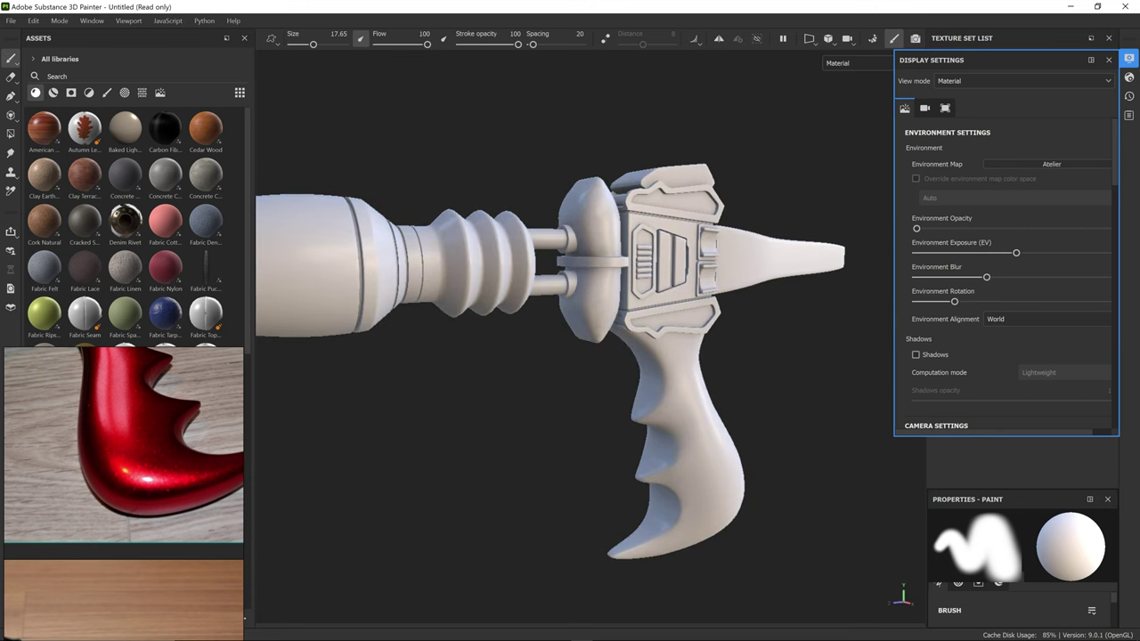
{"action": "left_click", "coordinate": [1129, 59]}
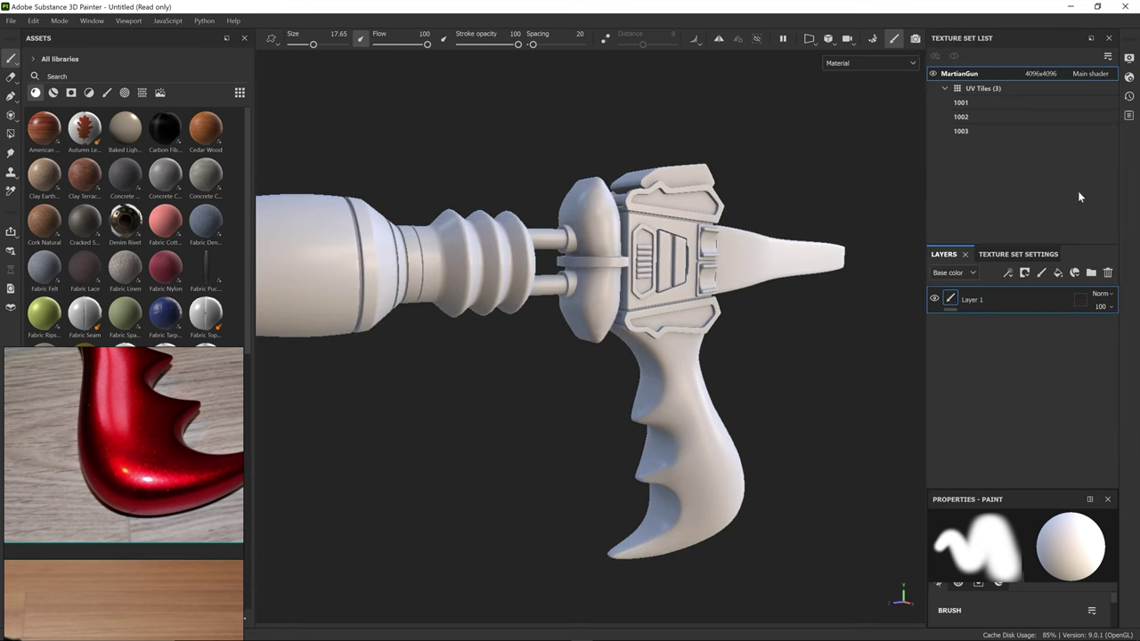
Step: Add a fill layer above Layer 1 and set its base color to red B21010
{"action": "left_click", "coordinate": [1058, 273]}
{"action": "scroll", "coordinate": [959, 588], "scroll_direction": "down", "scroll_amount": 4}
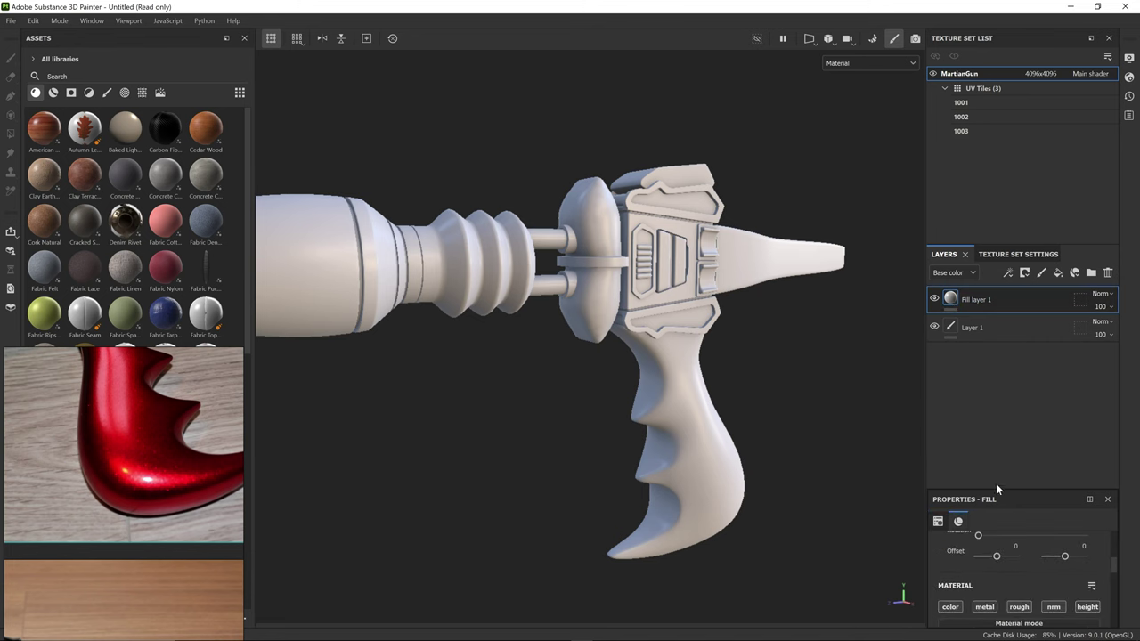
{"action": "left_click_drag", "start_coordinate": [1014, 487], "coordinate": [1014, 382]}
{"action": "left_click", "coordinate": [1033, 580]}
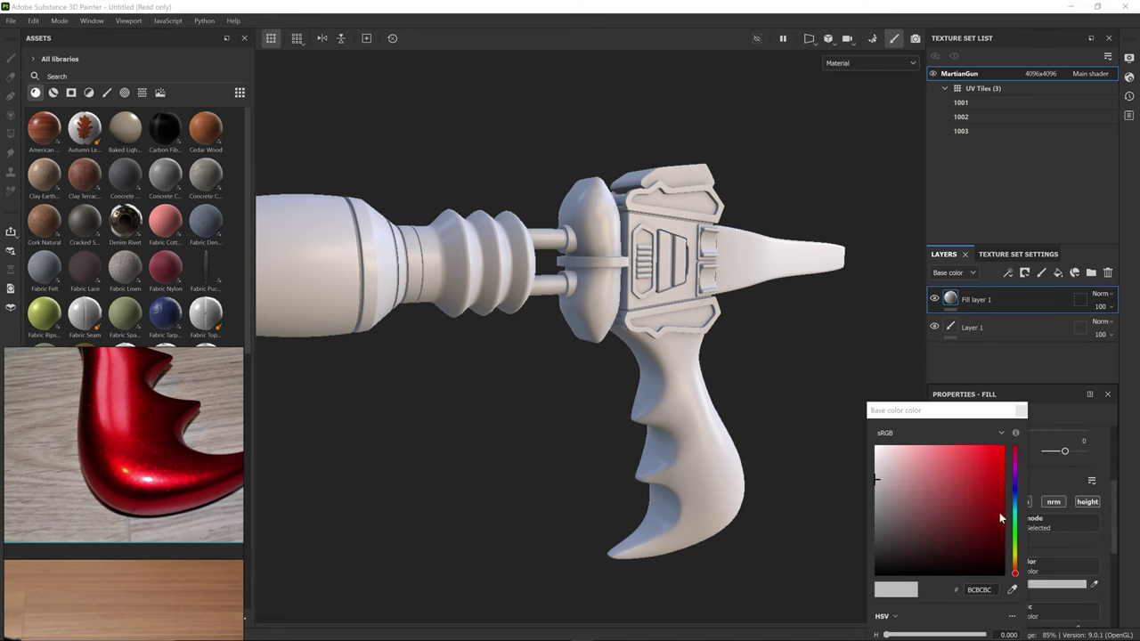
{"action": "left_click", "coordinate": [992, 477]}
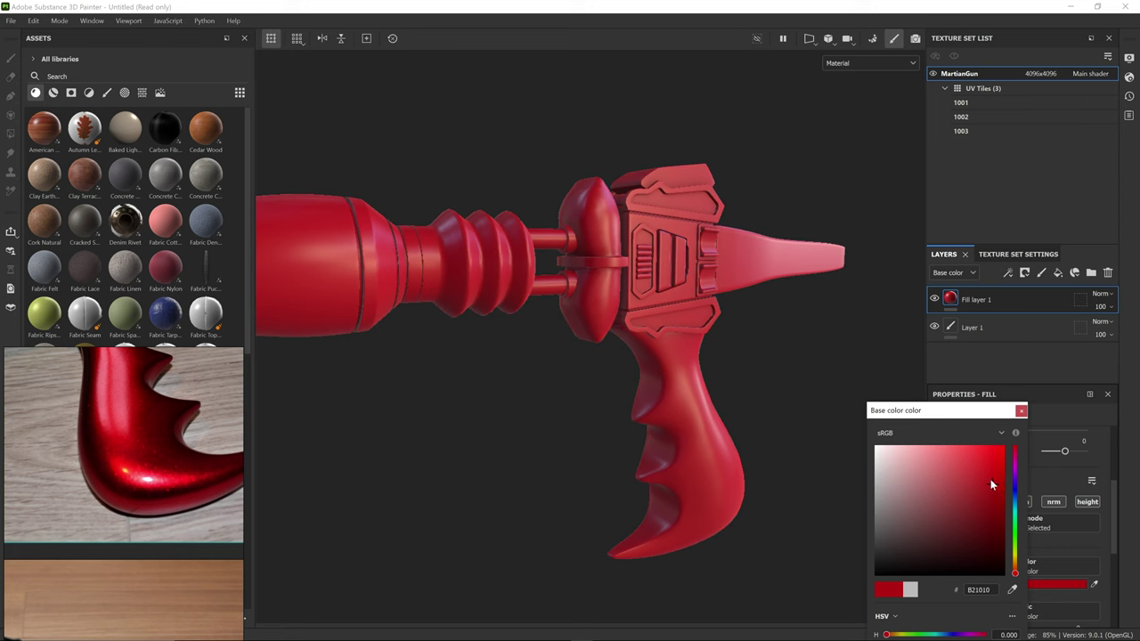
Step: Try the flakes texture in Fill layer 1's normal channel at a tiling of 26.2 and inspect it on the grip
{"action": "left_click", "coordinate": [1022, 411]}
{"action": "scroll", "coordinate": [1033, 486], "scroll_direction": "down", "scroll_amount": 4}
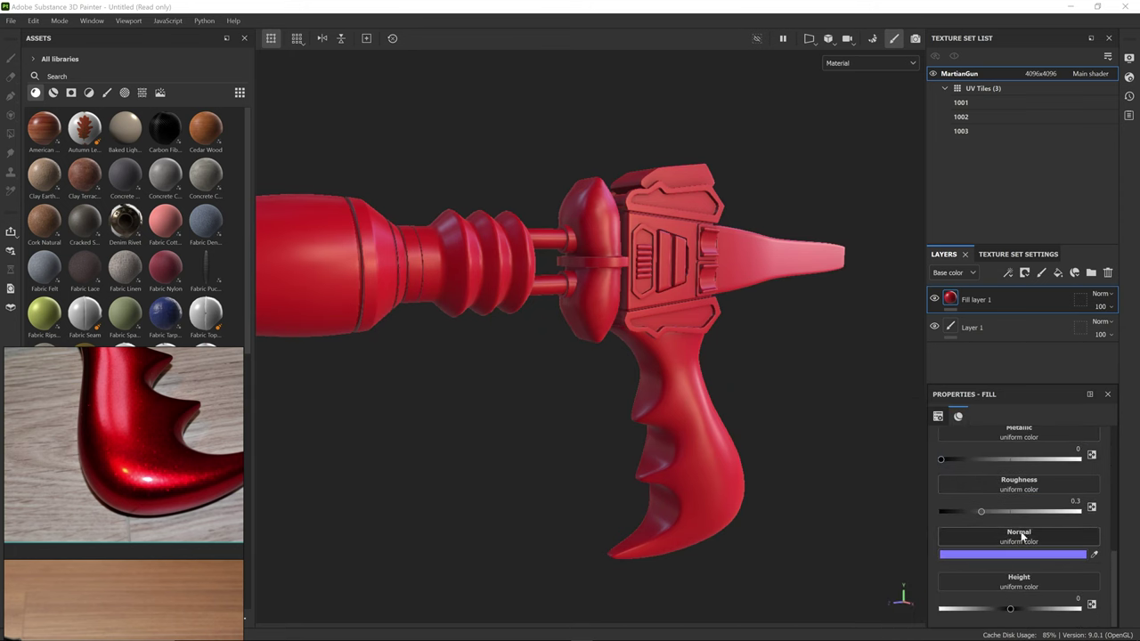
{"action": "left_click", "coordinate": [1032, 538]}
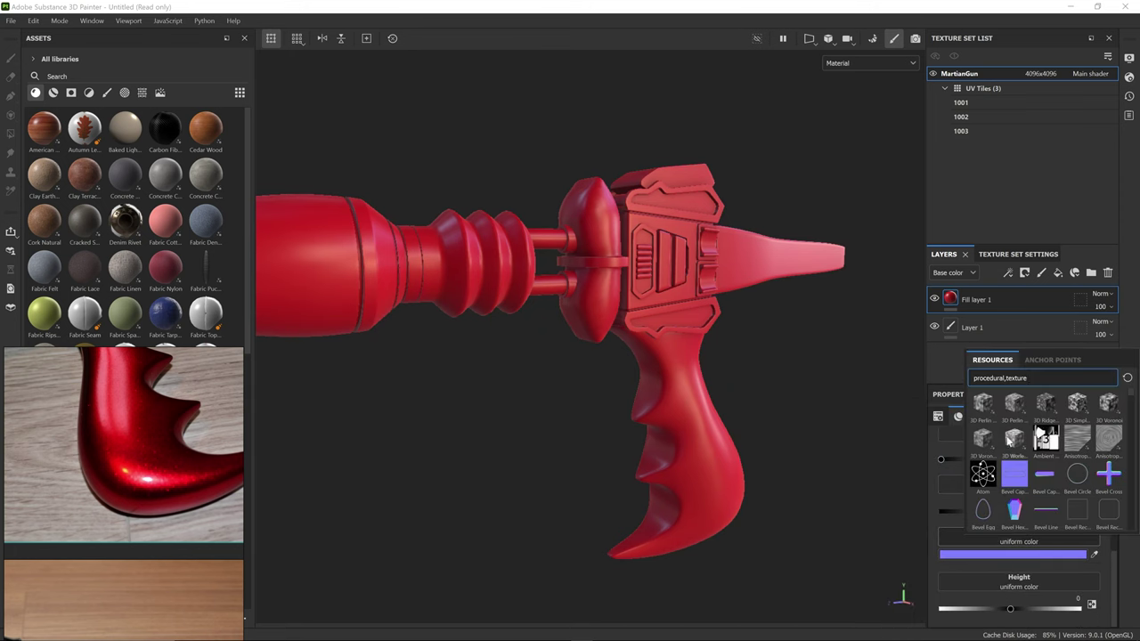
{"action": "left_click", "coordinate": [976, 405]}
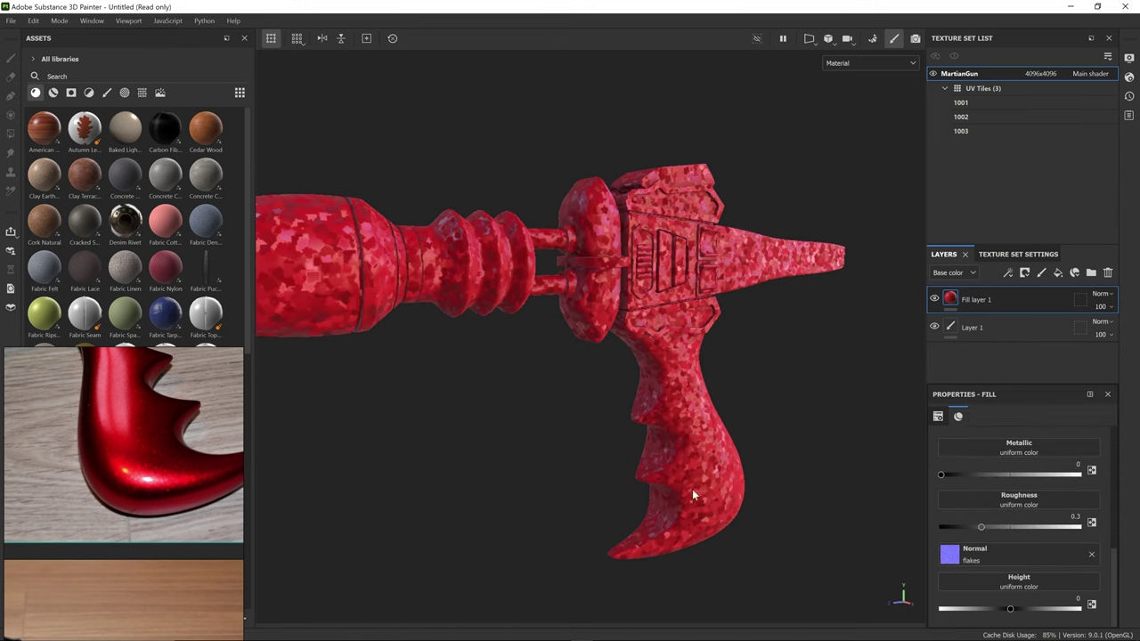
{"action": "scroll", "coordinate": [691, 489], "scroll_direction": "up", "scroll_amount": 5}
{"action": "scroll", "coordinate": [1007, 533], "scroll_direction": "up", "scroll_amount": 5}
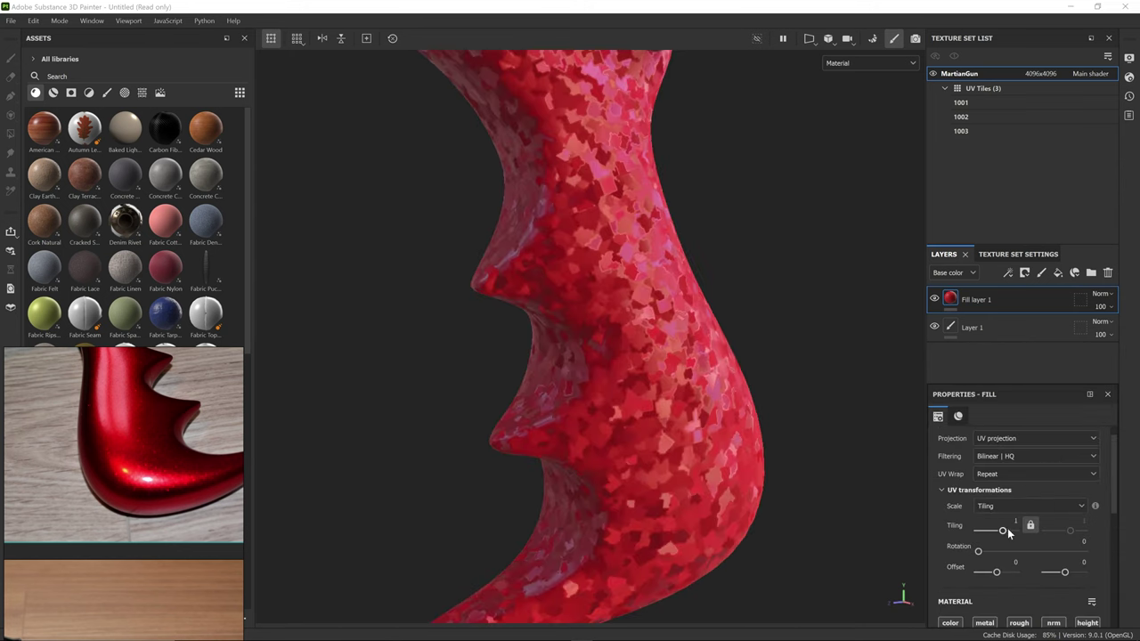
{"action": "left_click_drag", "start_coordinate": [1008, 533], "coordinate": [1013, 532]}
{"action": "scroll", "coordinate": [742, 455], "scroll_direction": "down", "scroll_amount": 5}
{"action": "scroll", "coordinate": [719, 433], "scroll_direction": "up", "scroll_amount": 3}
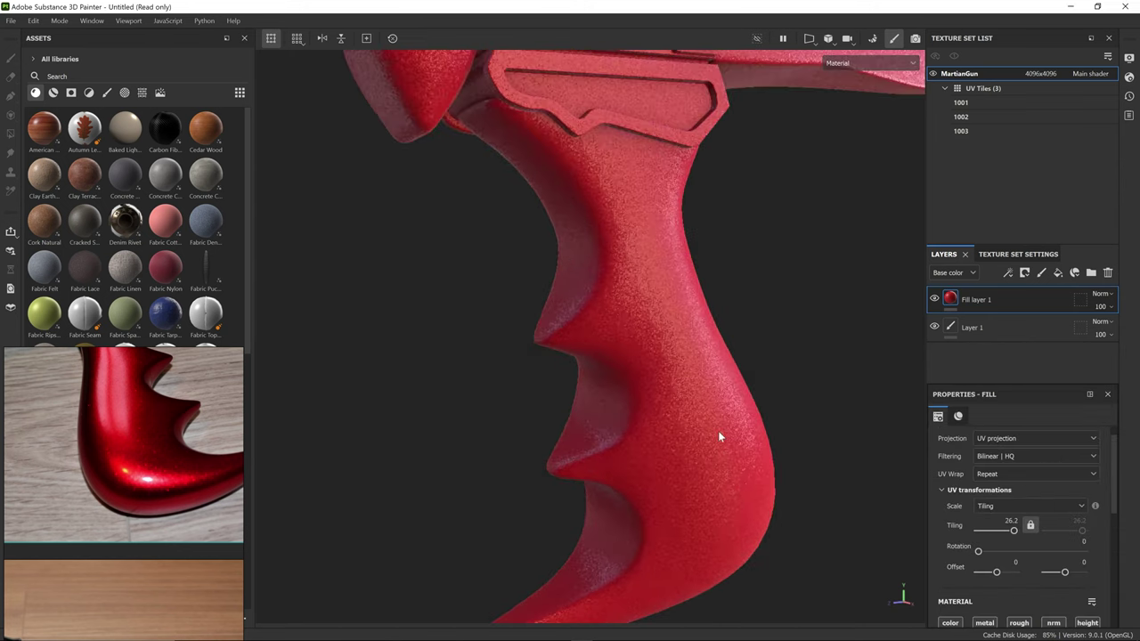
{"action": "left_click_drag", "start_coordinate": [719, 433], "coordinate": [725, 394], "text": "alt"}
{"action": "scroll", "coordinate": [975, 511], "scroll_direction": "down", "scroll_amount": 3}
{"action": "scroll", "coordinate": [975, 514], "scroll_direction": "down", "scroll_amount": 2}
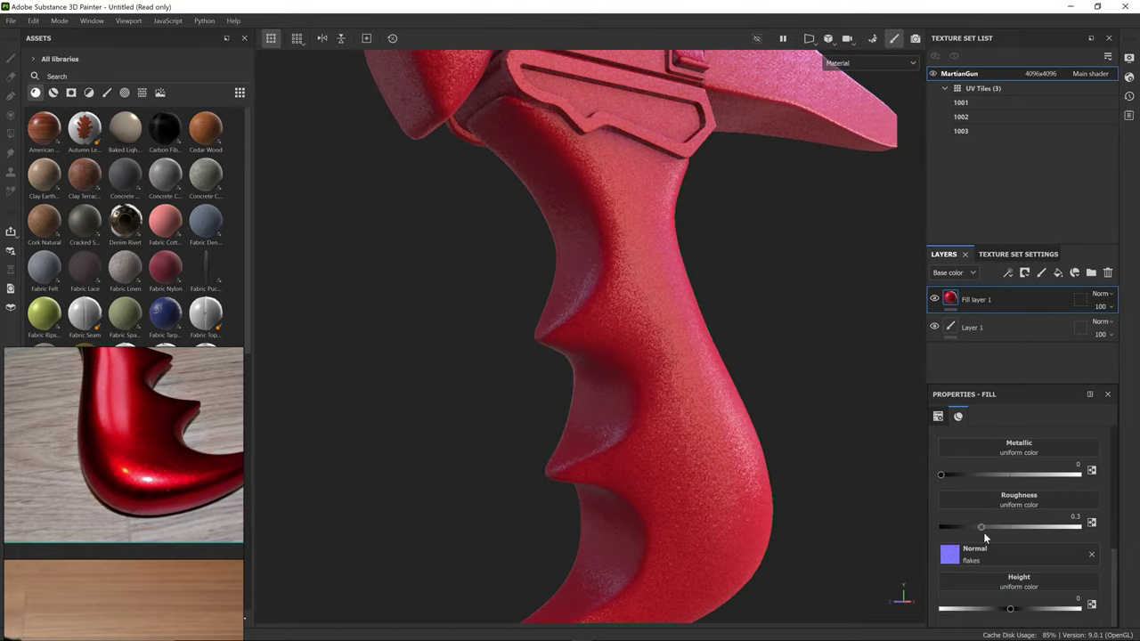
Step: Set Fill layer 1's roughness to 0.175 and its metallic value to 0.3333
{"action": "mouse_move", "coordinate": [981, 528]}
{"action": "left_mouse_down"}
{"action": "mouse_move", "coordinate": [943, 528]}
{"action": "mouse_move", "coordinate": [964, 536]}
{"action": "left_mouse_up"}
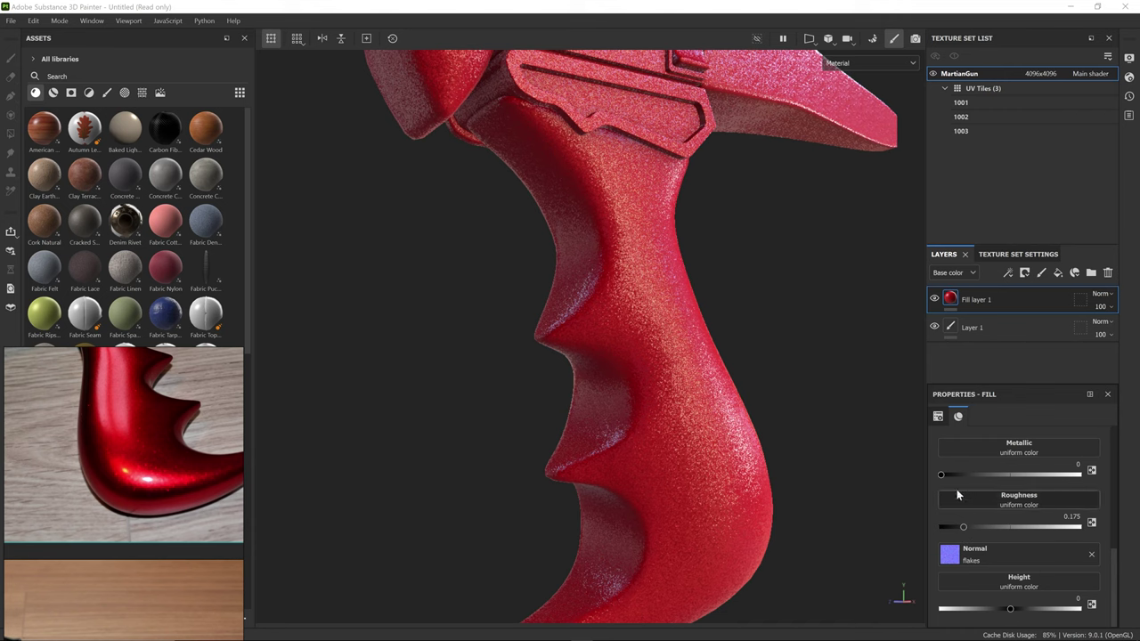
{"action": "left_click_drag", "start_coordinate": [941, 475], "coordinate": [985, 474]}
{"action": "left_click_drag", "start_coordinate": [685, 463], "coordinate": [757, 427], "text": "alt"}
{"action": "scroll", "coordinate": [700, 378], "scroll_direction": "down", "scroll_amount": 5}
{"action": "scroll", "coordinate": [756, 428], "scroll_direction": "up", "scroll_amount": 4}
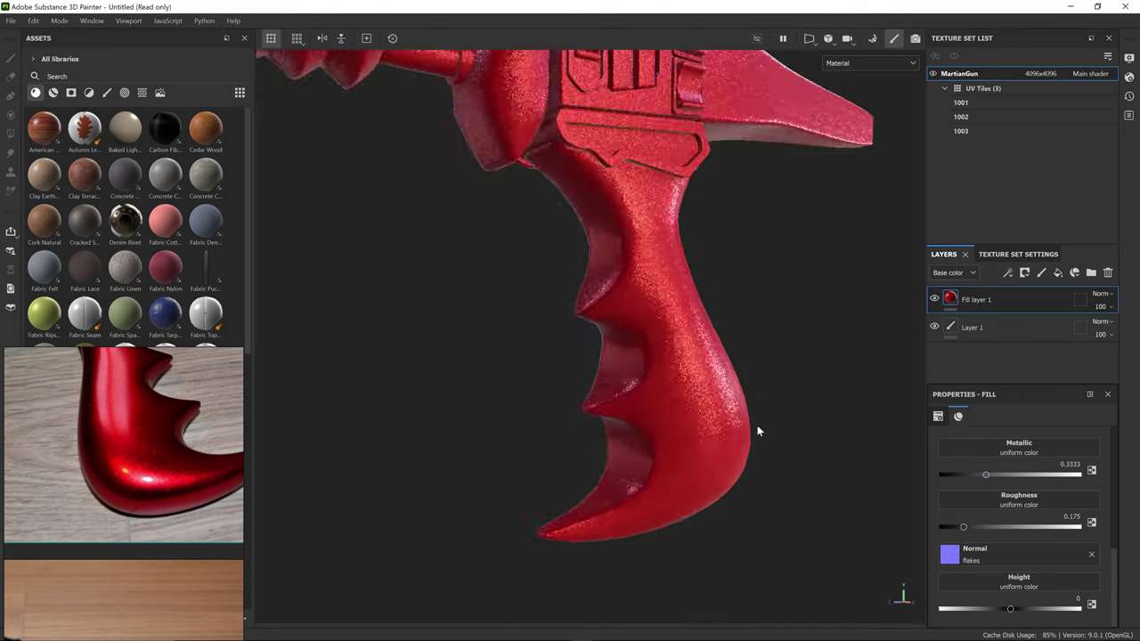
{"action": "scroll", "coordinate": [758, 429], "scroll_direction": "up", "scroll_amount": 3}
Step: Move the flakes normal texture from Fill layer 1 to a new fill layer that uses only the normal channel
{"action": "left_click", "coordinate": [1090, 556]}
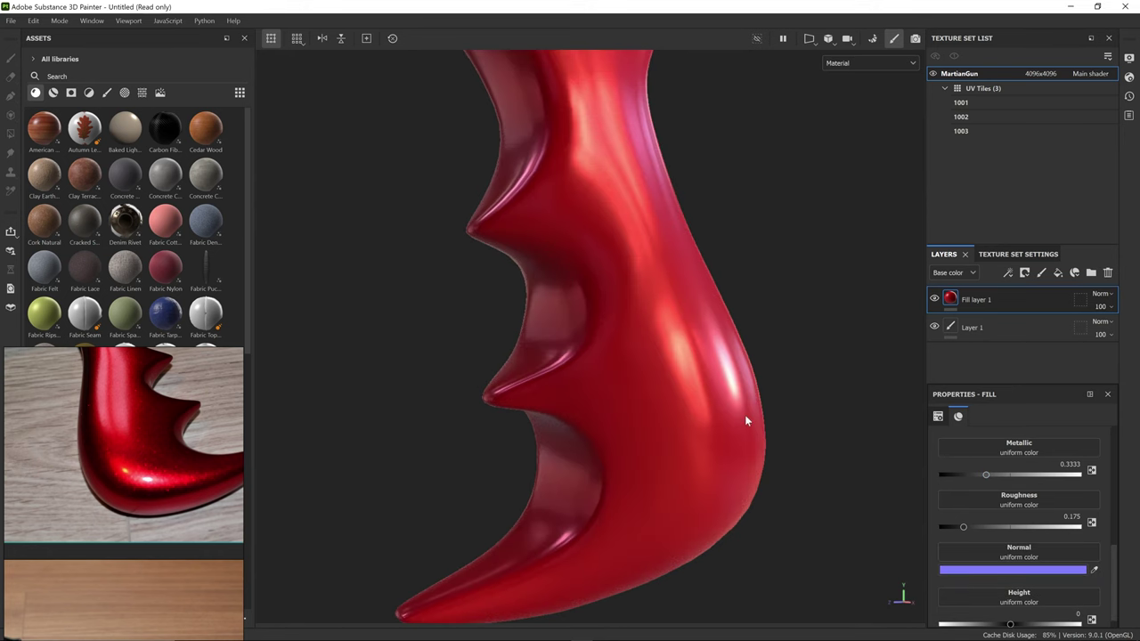
{"action": "scroll", "coordinate": [746, 421], "scroll_direction": "down", "scroll_amount": 4}
{"action": "left_click", "coordinate": [1057, 273]}
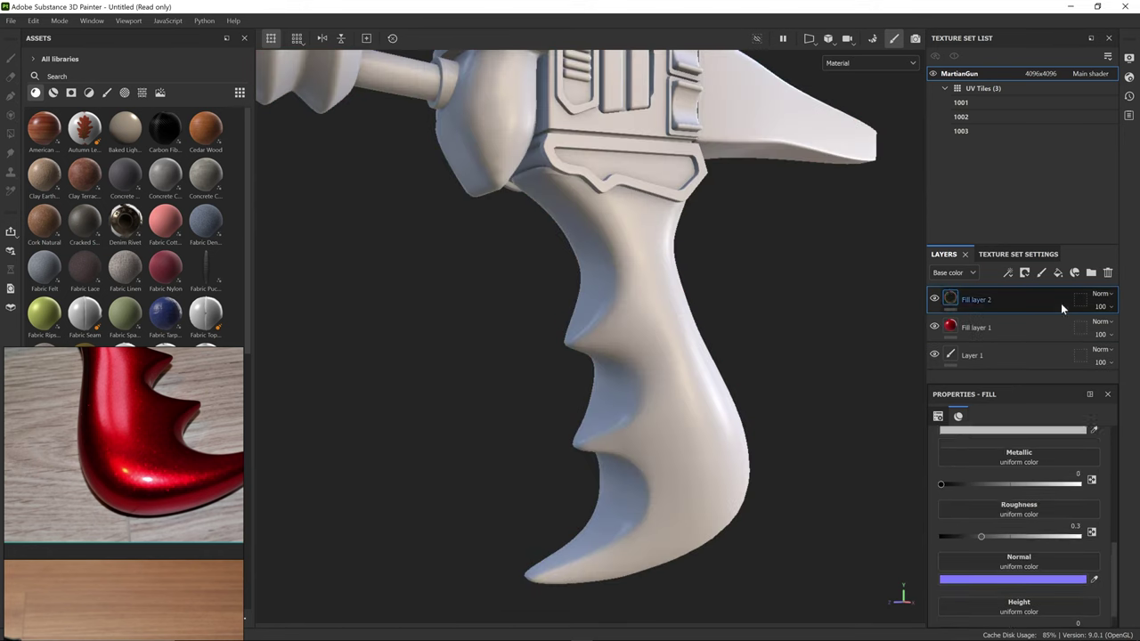
{"action": "scroll", "coordinate": [1032, 482], "scroll_direction": "up", "scroll_amount": 4}
{"action": "left_click", "coordinate": [1052, 481], "text": "alt"}
{"action": "left_click", "coordinate": [1032, 542]}
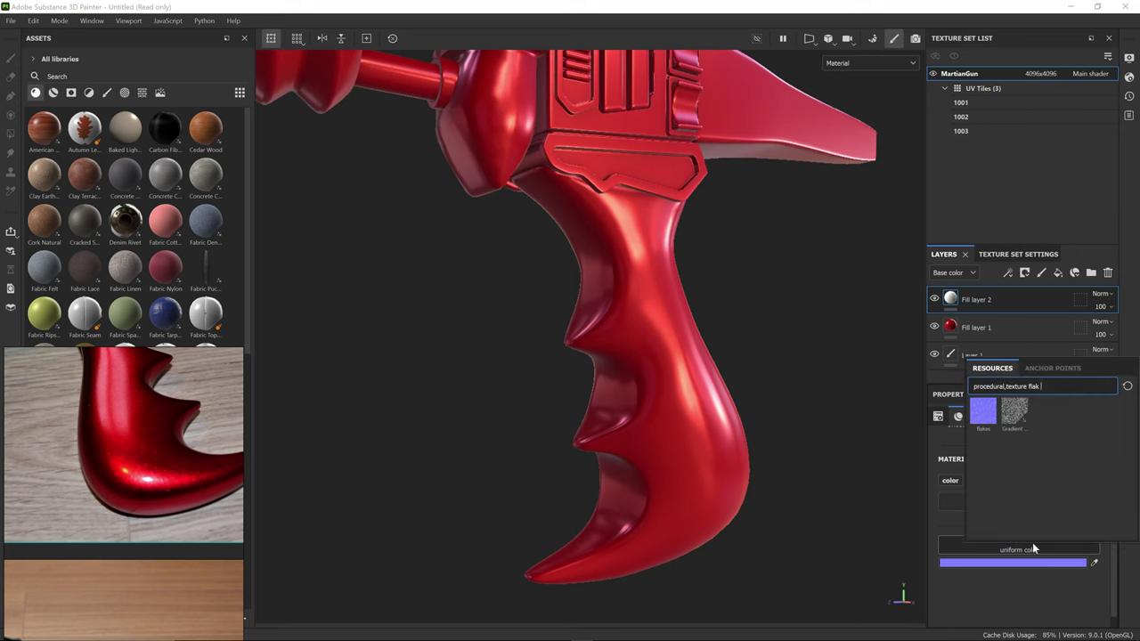
{"action": "left_click", "coordinate": [983, 415]}
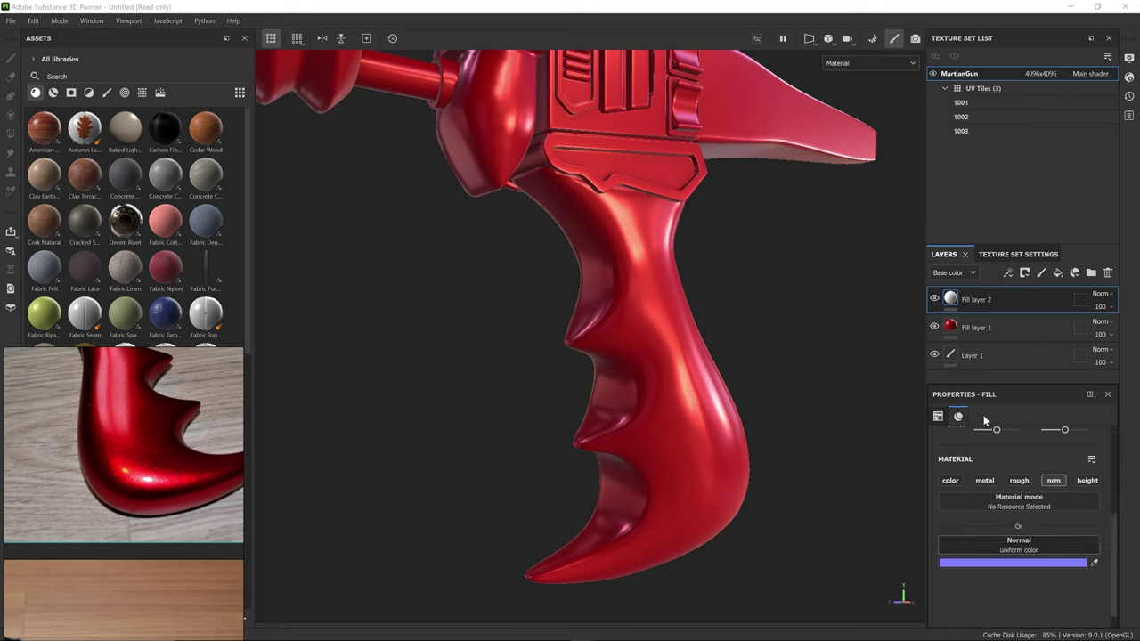
Step: Set Fill layer 2's tiling to 7.37 and lower its opacity in the Normal channel to 30
{"action": "scroll", "coordinate": [998, 536], "scroll_direction": "up", "scroll_amount": 5}
{"action": "left_click_drag", "start_coordinate": [1004, 552], "coordinate": [1006, 553]}
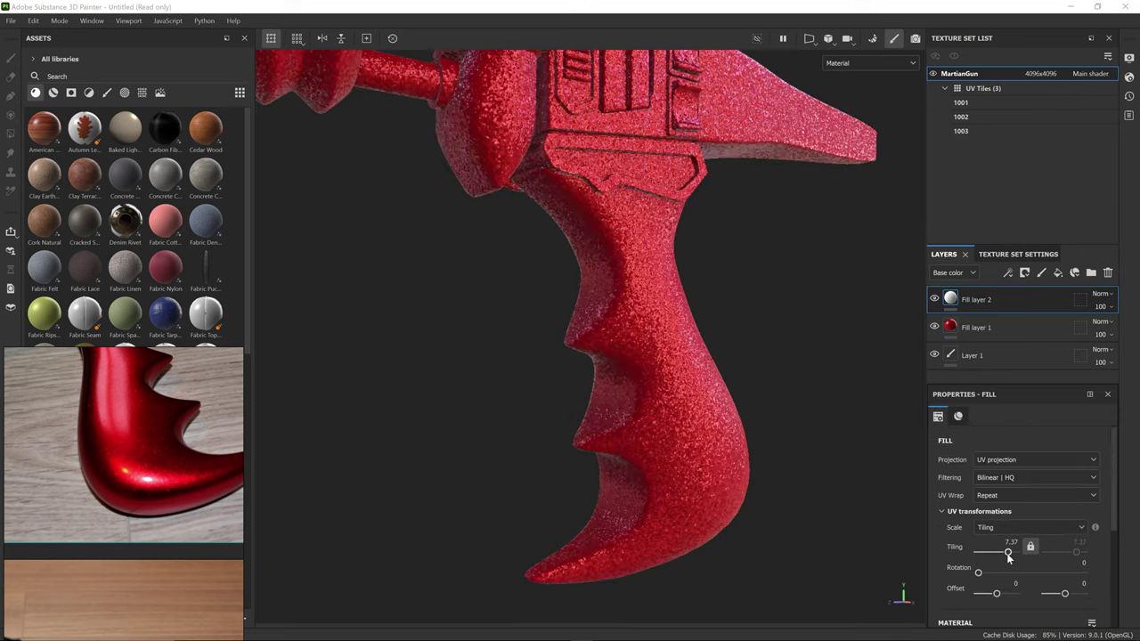
{"action": "scroll", "coordinate": [1007, 553], "scroll_direction": "down", "scroll_amount": 5}
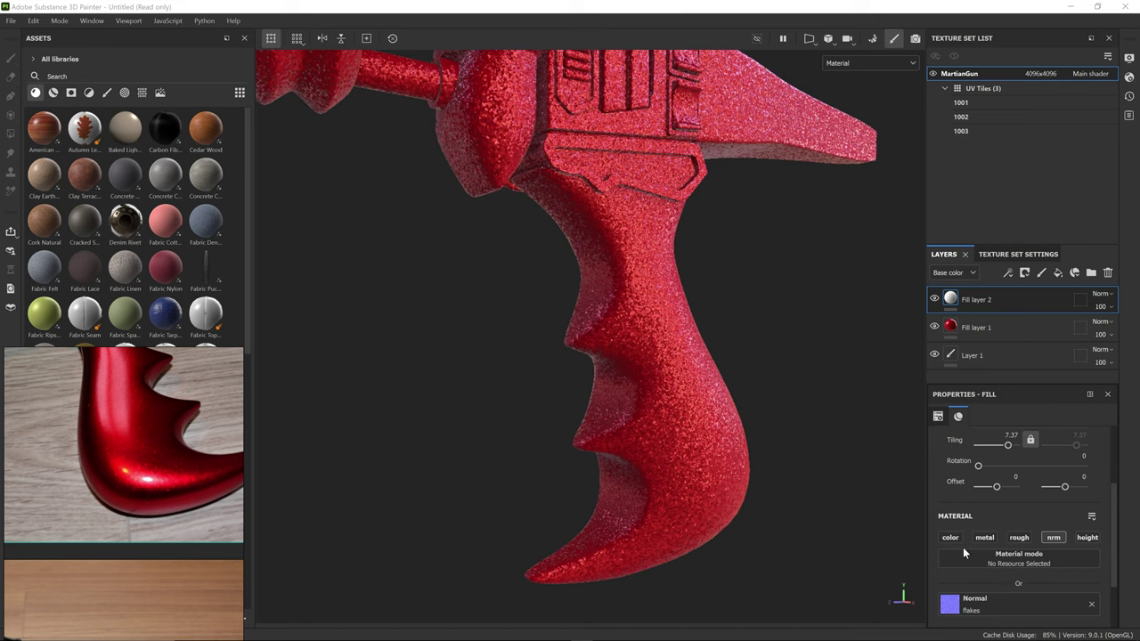
{"action": "left_click", "coordinate": [963, 274]}
{"action": "left_click", "coordinate": [964, 325]}
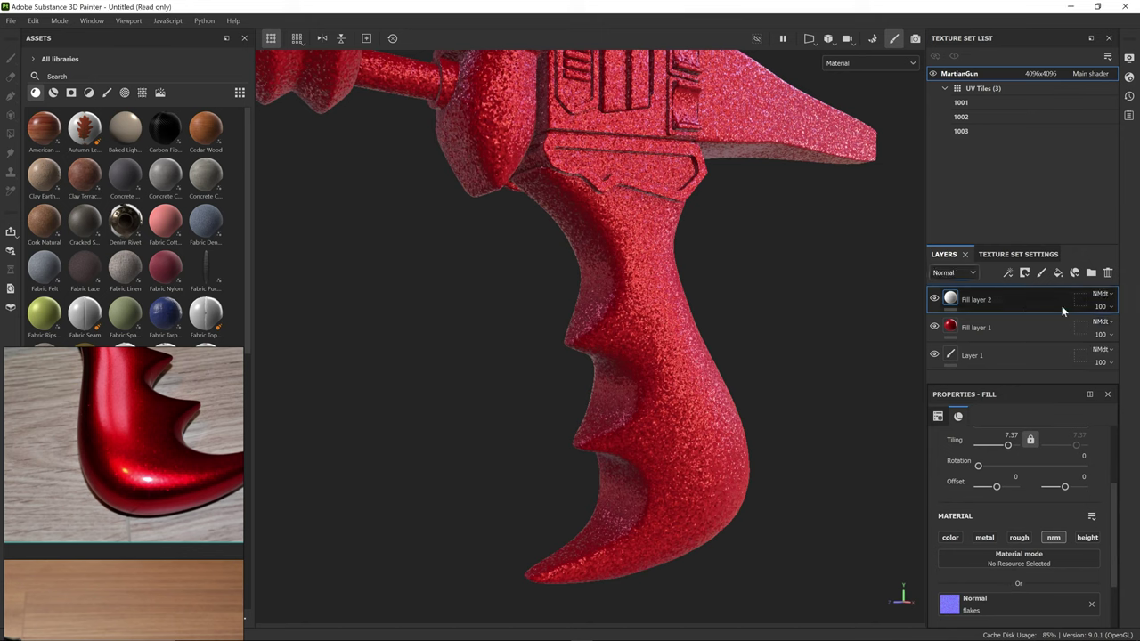
{"action": "left_click_drag", "start_coordinate": [1105, 330], "coordinate": [1094, 328]}
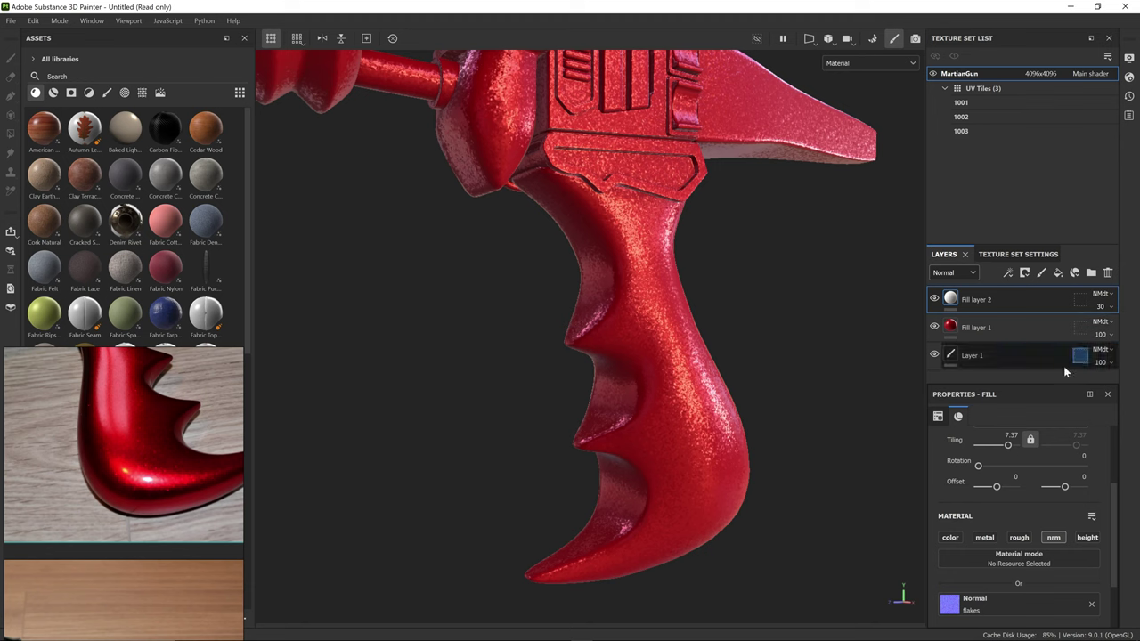
Step: Set Fill layer 2's tiling to 15 and check the flakes on the grip up close
{"action": "scroll", "coordinate": [681, 462], "scroll_direction": "up", "scroll_amount": 5}
{"action": "left_click_drag", "start_coordinate": [680, 457], "coordinate": [708, 415], "text": "alt"}
{"action": "type", "text": "15"}
{"action": "key", "text": "Return"}
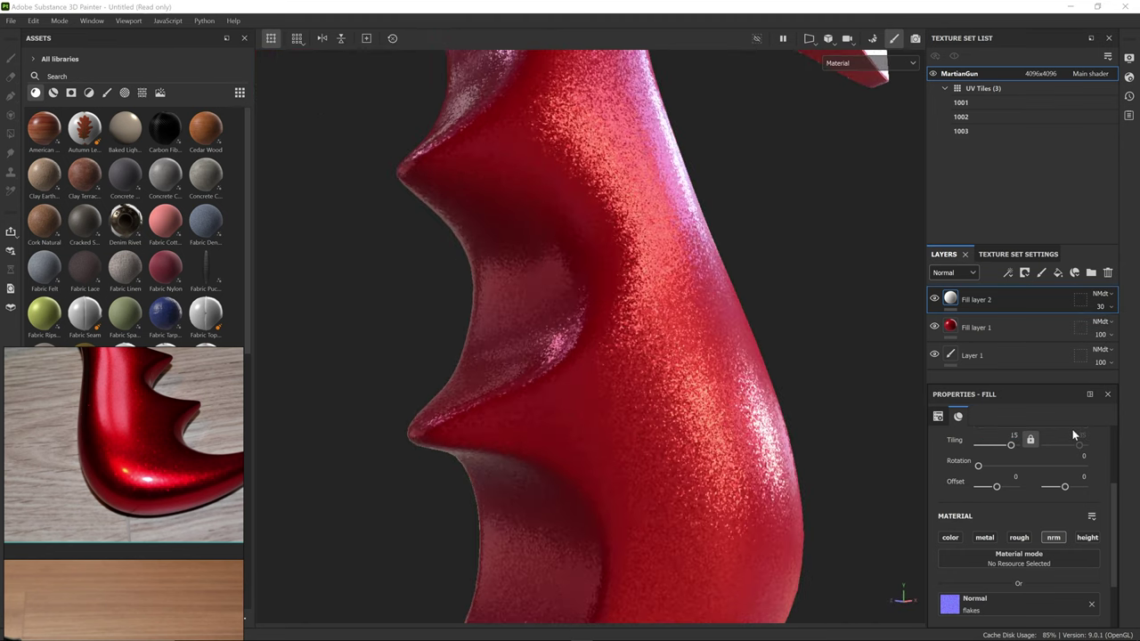
{"action": "left_click_drag", "start_coordinate": [672, 356], "coordinate": [748, 338], "text": "alt"}
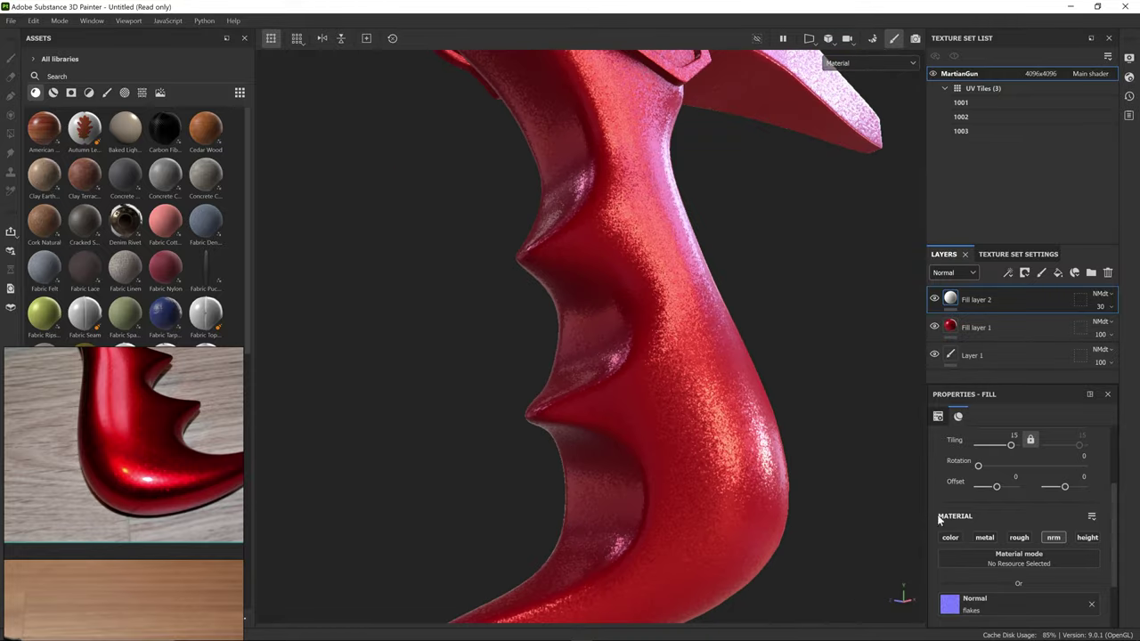
Step: Lower the roughness of the red Fill layer 1 to 0.0667
{"action": "left_click", "coordinate": [992, 328]}
{"action": "scroll", "coordinate": [999, 578], "scroll_direction": "down", "scroll_amount": 4}
{"action": "left_click", "coordinate": [948, 585]}
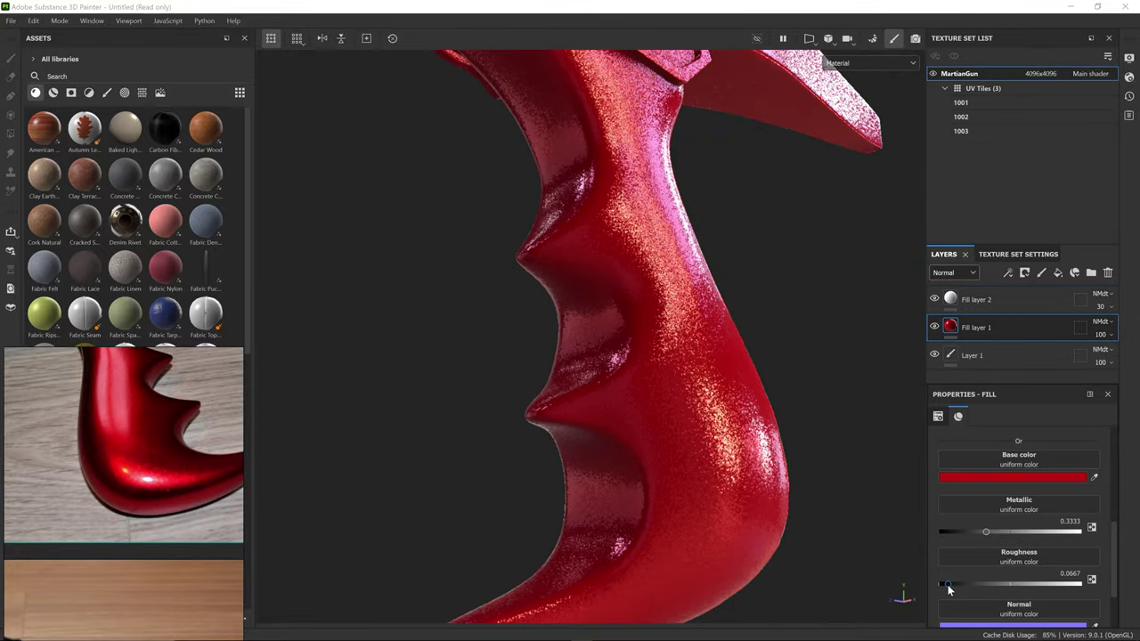
Step: Add a fill layer above Fill layer 2 and rename Fill layer 2 to Flakes
{"action": "left_click", "coordinate": [1024, 299]}
{"action": "left_click", "coordinate": [1058, 273]}
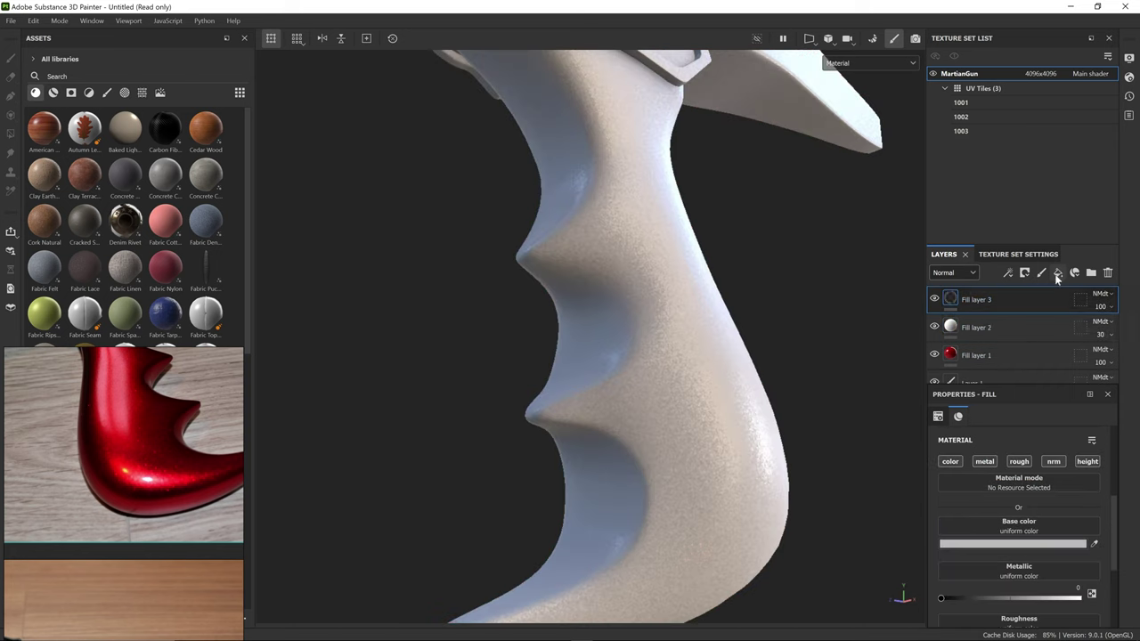
{"action": "double_click", "coordinate": [979, 328]}
{"action": "type", "text": "Flakes"}
{"action": "key", "text": "Return"}
Step: Restrict Fill layer 3 to the roughness channel at 0.375 and add a black mask to it
{"action": "left_click", "coordinate": [984, 300]}
{"action": "left_click", "coordinate": [1019, 461]}
{"action": "left_click", "coordinate": [1024, 272]}
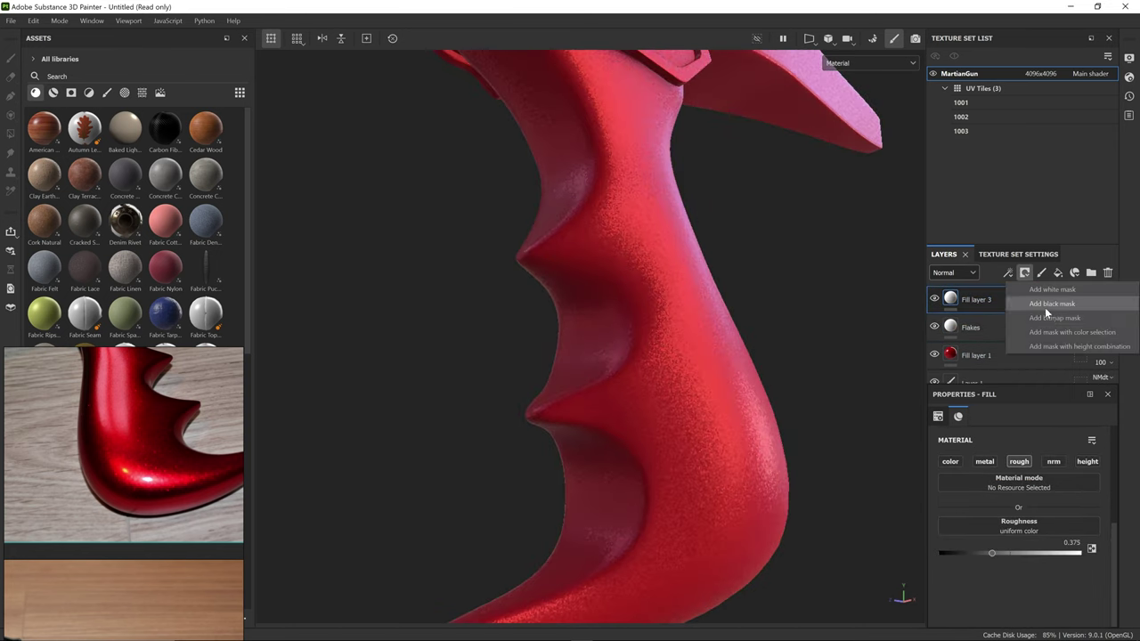
{"action": "left_click", "coordinate": [1048, 306]}
Step: Add a fill to Fill layer 3's mask using the Grunge Wipe Brushed Large texture
{"action": "left_click", "coordinate": [1007, 273]}
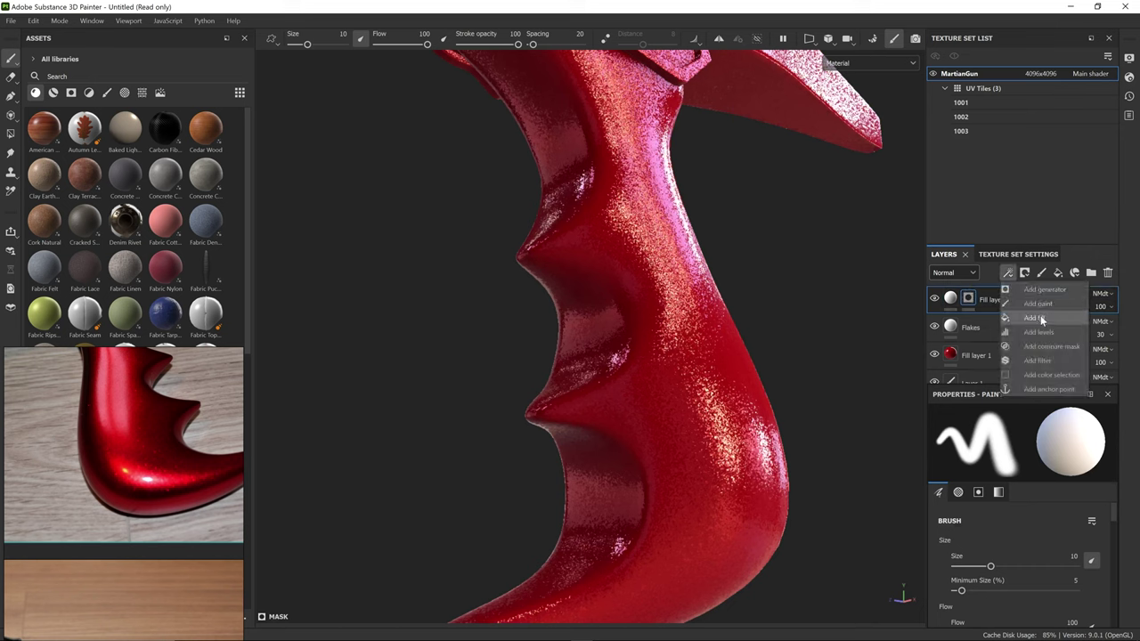
{"action": "left_click", "coordinate": [1041, 319]}
{"action": "left_click", "coordinate": [1037, 466]}
{"action": "left_click", "coordinate": [1035, 308]}
{"action": "type", "text": "wipe"}
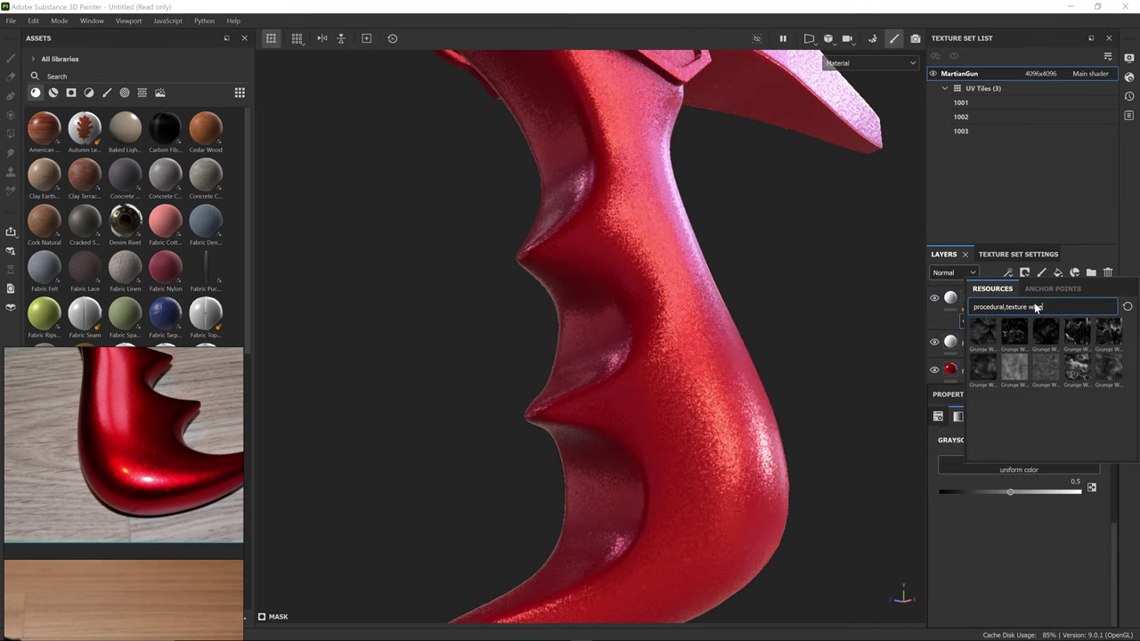
{"action": "left_click", "coordinate": [1010, 335]}
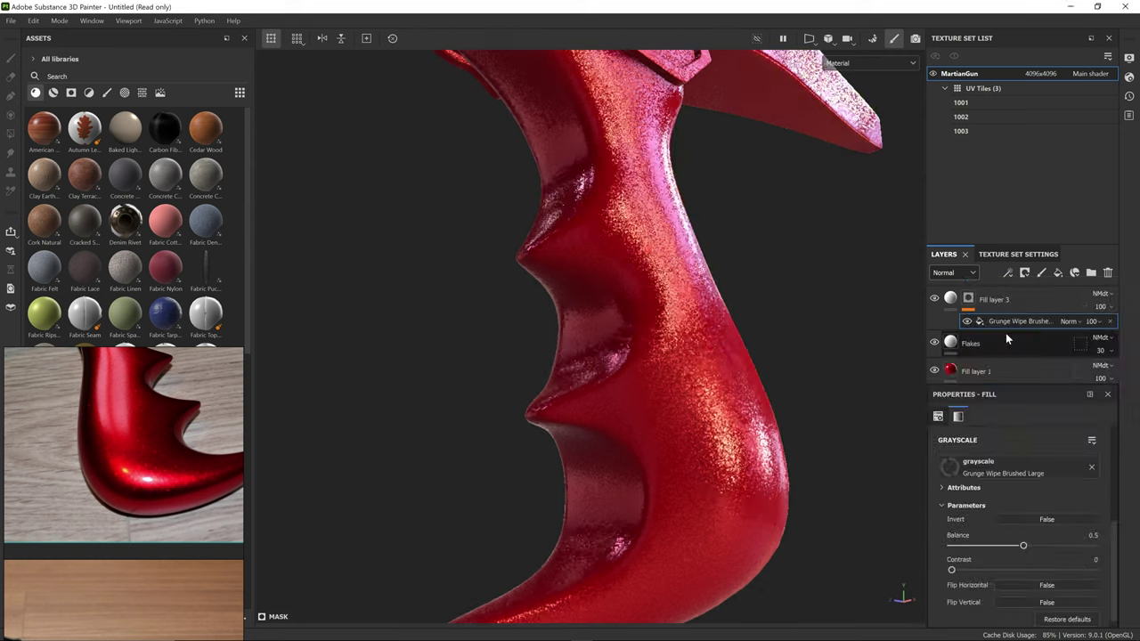
Step: Inspect the wipe marks around the grip and raise Fill layer 3's roughness to 0.55
{"action": "scroll", "coordinate": [995, 501], "scroll_direction": "up", "scroll_amount": 2}
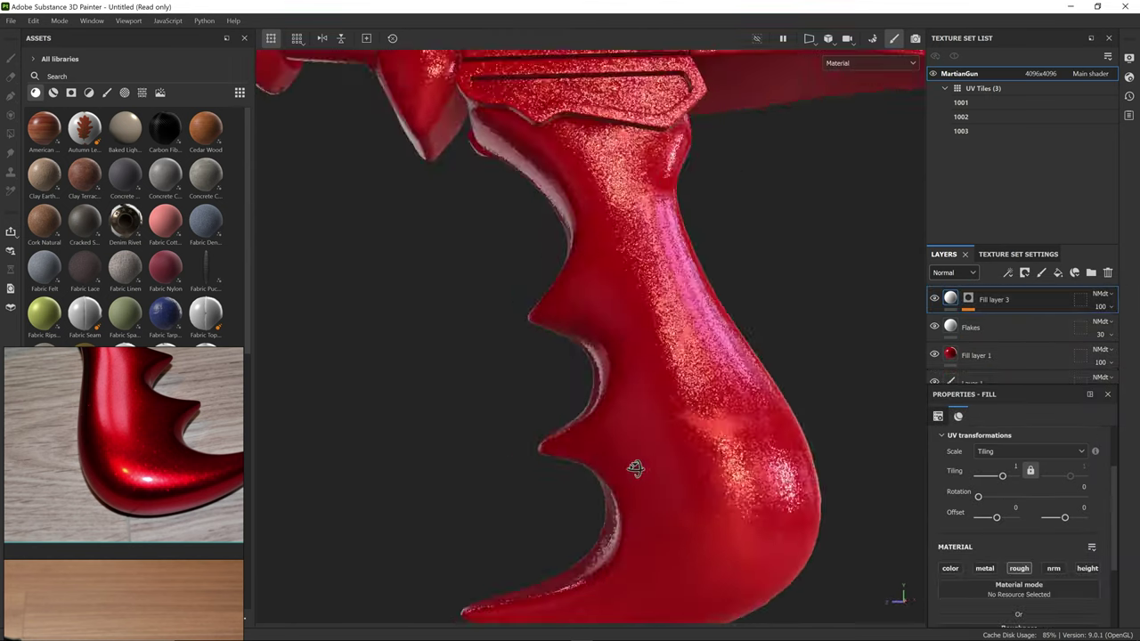
{"action": "left_click_drag", "start_coordinate": [635, 468], "coordinate": [853, 454], "text": "alt"}
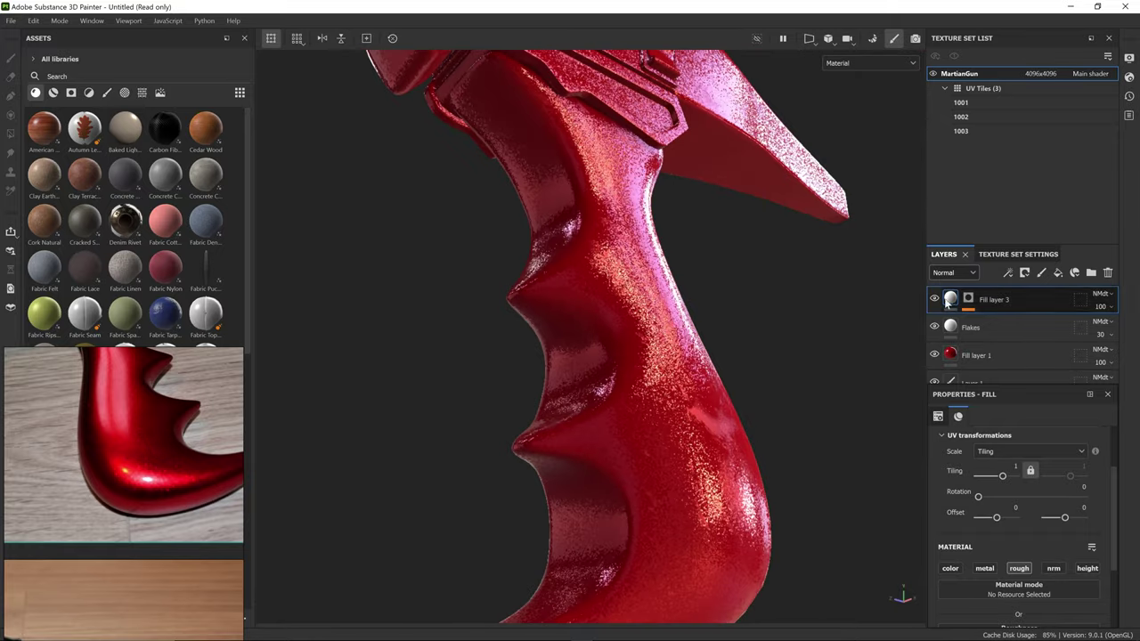
{"action": "scroll", "coordinate": [987, 545], "scroll_direction": "down", "scroll_amount": 3}
{"action": "mouse_move", "coordinate": [987, 545]}
{"action": "left_mouse_down"}
{"action": "mouse_move", "coordinate": [1048, 568]}
{"action": "mouse_move", "coordinate": [1015, 568]}
{"action": "left_mouse_up"}
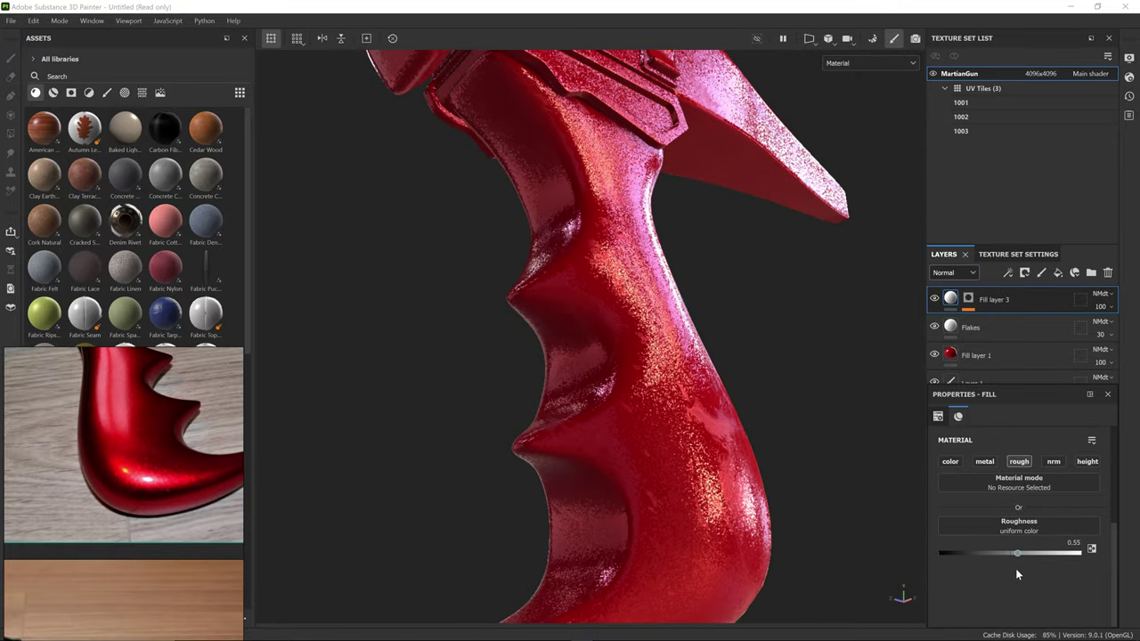
Step: Set the balance of the Grunge Wipe Brushed Large fill in Fill layer 3's mask to 0.75
{"action": "left_click", "coordinate": [968, 300]}
{"action": "left_click", "coordinate": [986, 321]}
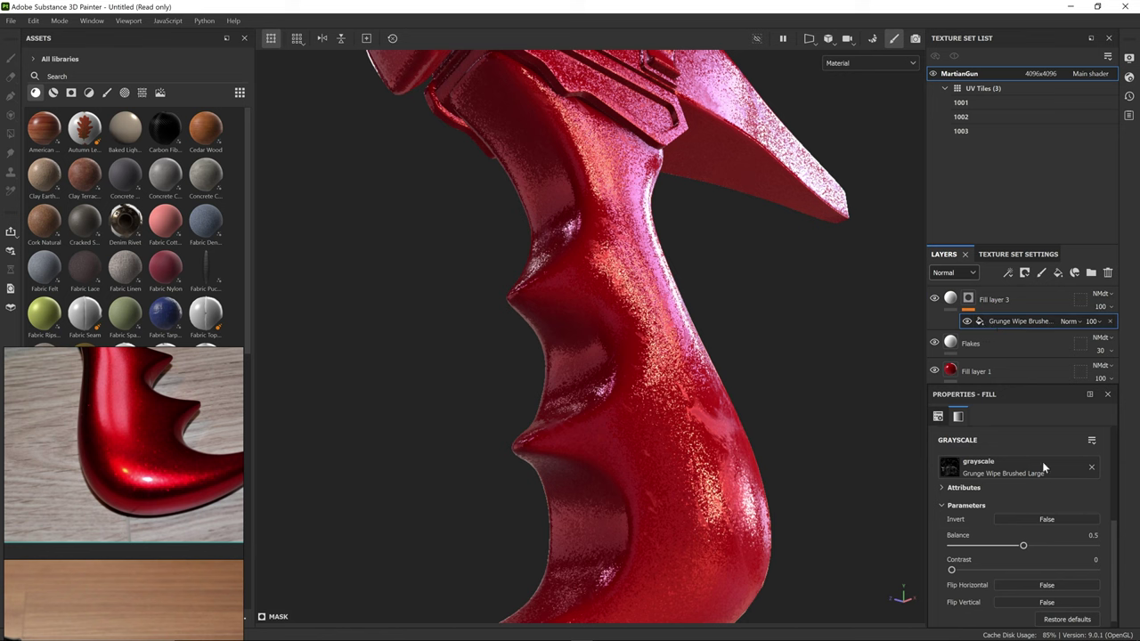
{"action": "left_click_drag", "start_coordinate": [1051, 547], "coordinate": [1048, 548]}
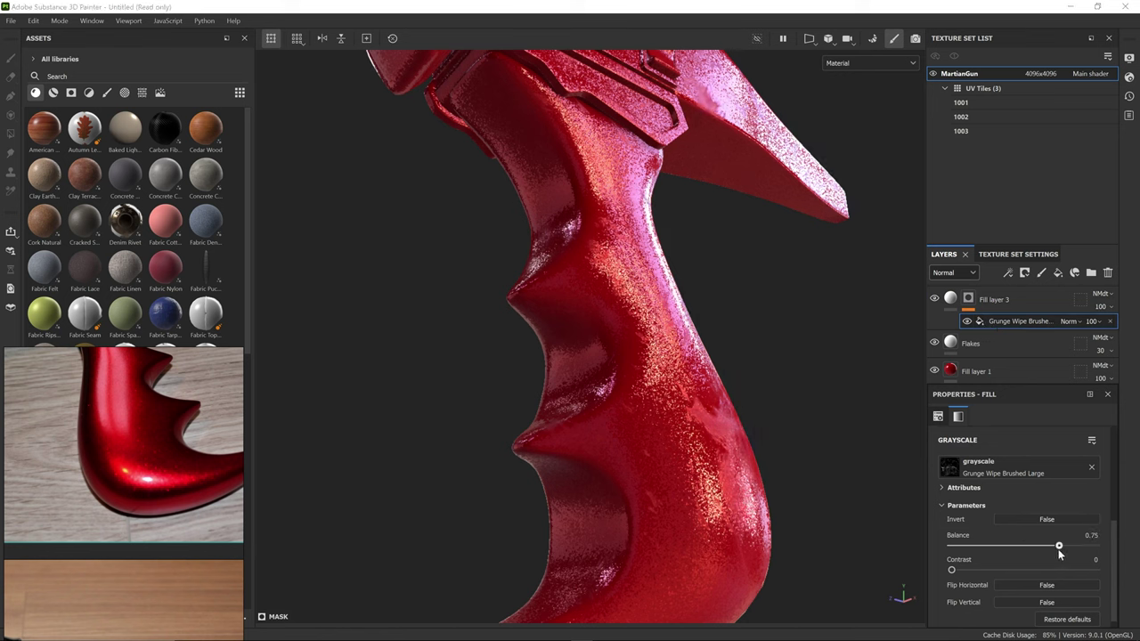
Step: Add a fill layer above Fill layer 3, restrict it to the height channel and give it a mask
{"action": "left_click", "coordinate": [1057, 272]}
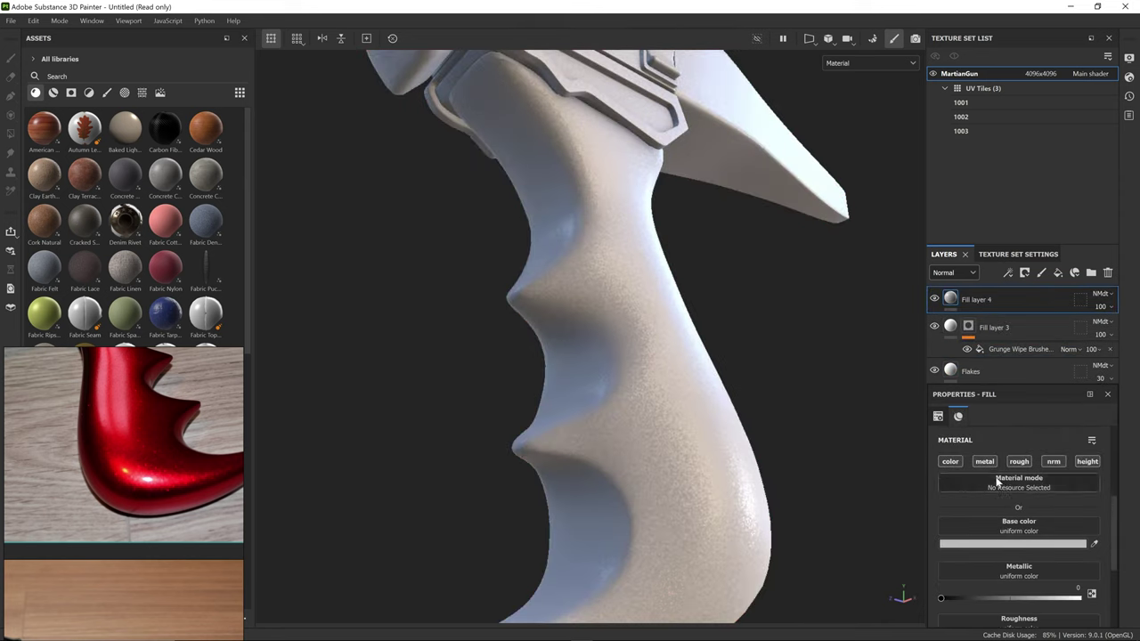
{"action": "left_click", "coordinate": [1087, 462]}
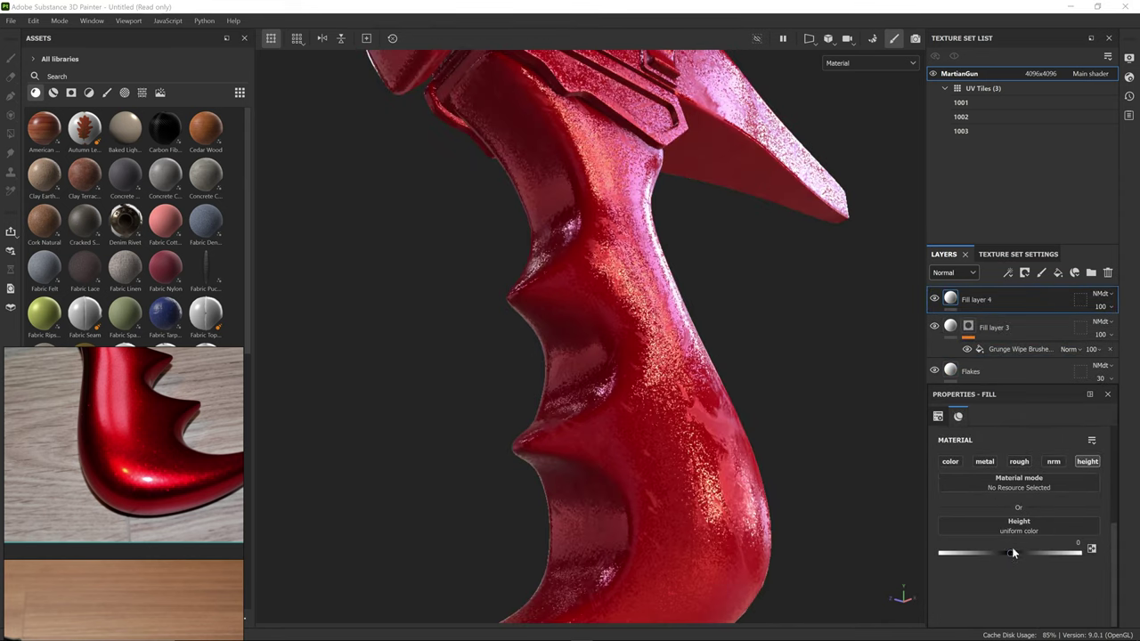
{"action": "left_click", "coordinate": [1024, 272]}
{"action": "left_click", "coordinate": [1035, 293]}
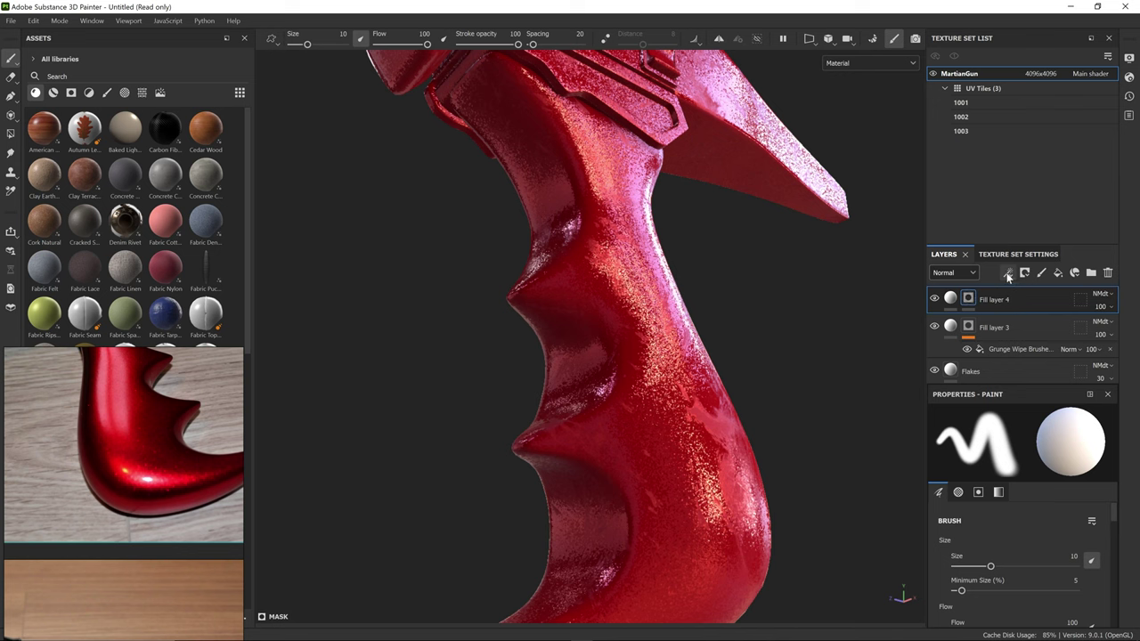
Step: Add a fill with the Grunge Dusty Scratch texture to Fill layer 4's mask and display the mask on the gun
{"action": "left_click", "coordinate": [1007, 273]}
{"action": "left_click", "coordinate": [1026, 314]}
{"action": "left_click", "coordinate": [1033, 467]}
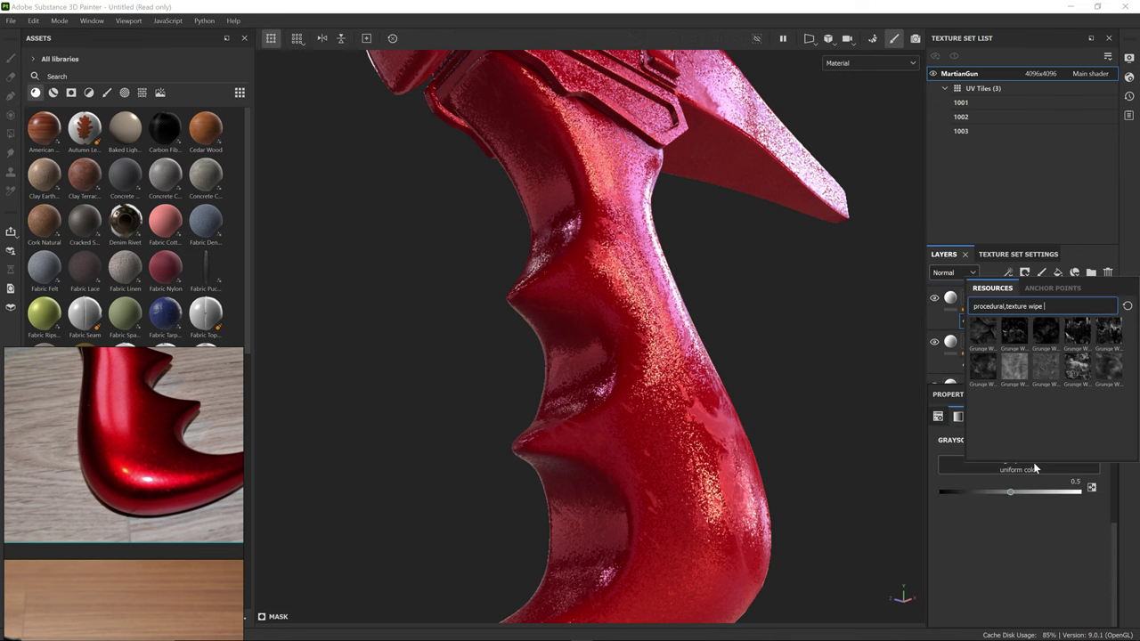
{"action": "key", "text": "BackSpace"}
{"action": "key", "text": "BackSpace"}
{"action": "key", "text": "BackSpace"}
{"action": "key", "text": "BackSpace"}
{"action": "key", "text": "BackSpace"}
{"action": "type", "text": "scrat"}
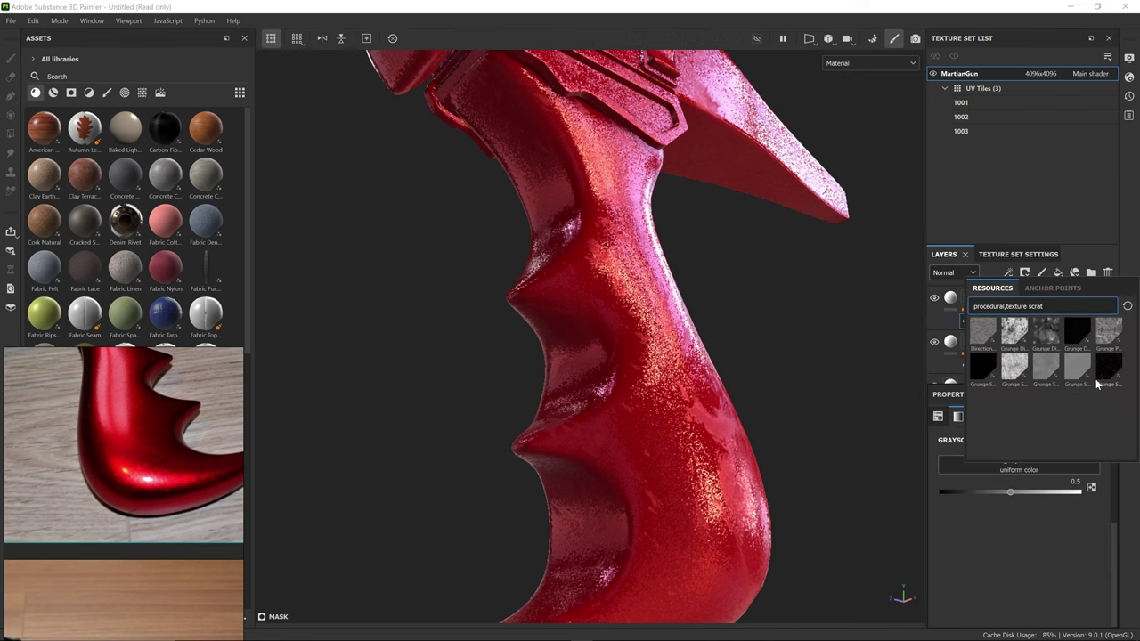
{"action": "left_click", "coordinate": [1068, 335]}
{"action": "left_click", "coordinate": [968, 298], "text": "alt"}
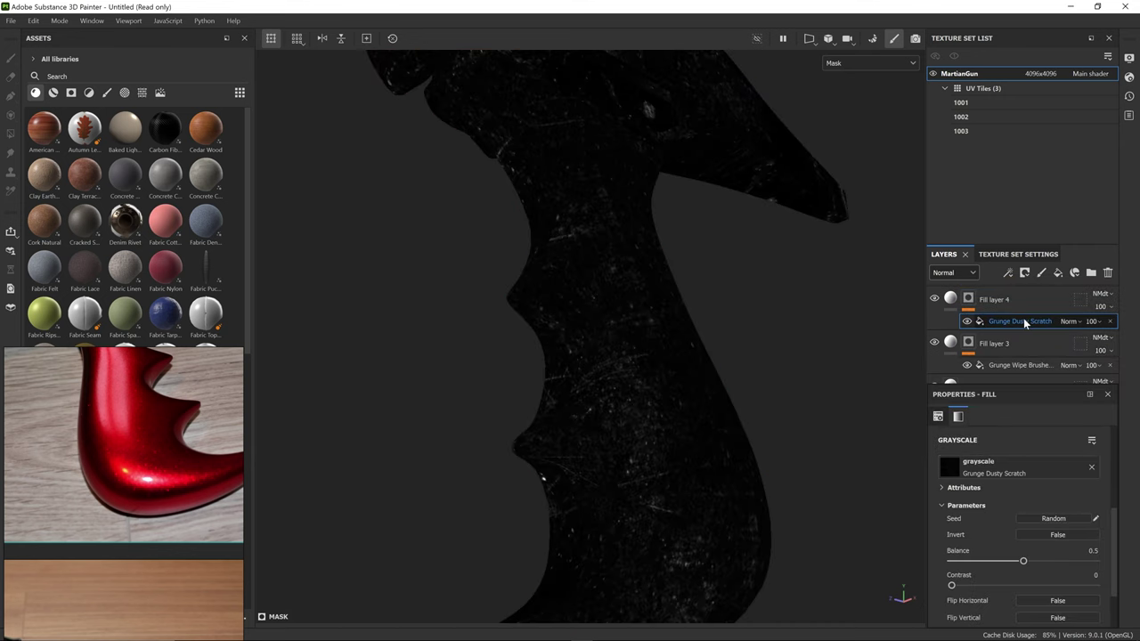
Step: Add a Grunge Scratch Generator fill to Fill layer 4's mask with tiling 2.36 and Linear Dodge blending
{"action": "left_click", "coordinate": [1009, 269]}
{"action": "left_click", "coordinate": [1043, 318]}
{"action": "left_click", "coordinate": [1038, 463]}
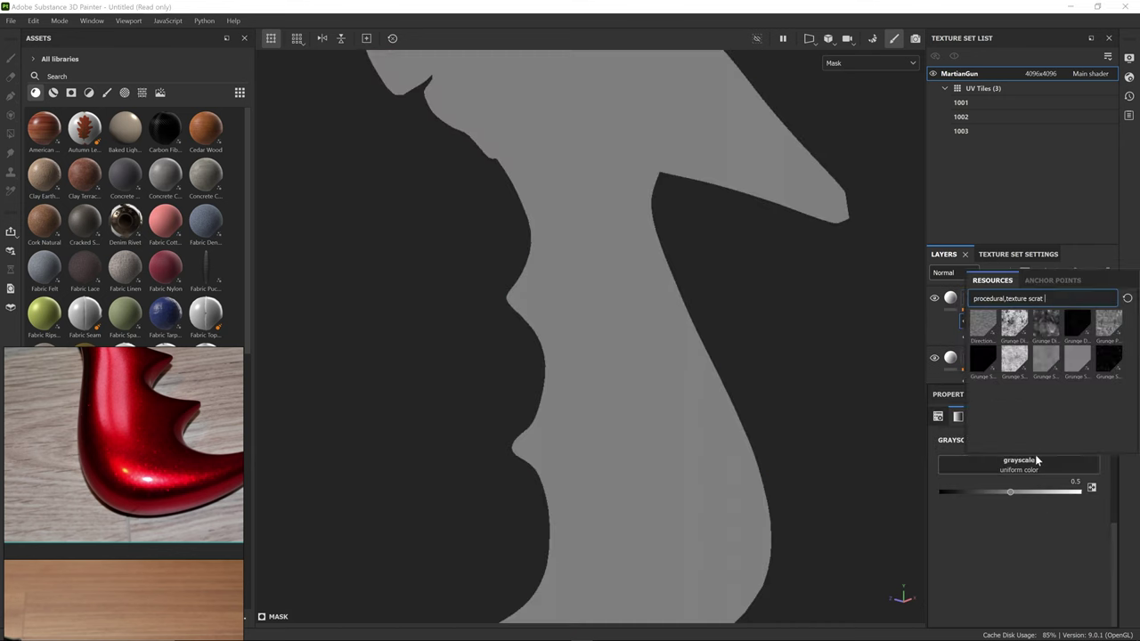
{"action": "left_click", "coordinate": [982, 359]}
{"action": "scroll", "coordinate": [1000, 540], "scroll_direction": "up", "scroll_amount": 3}
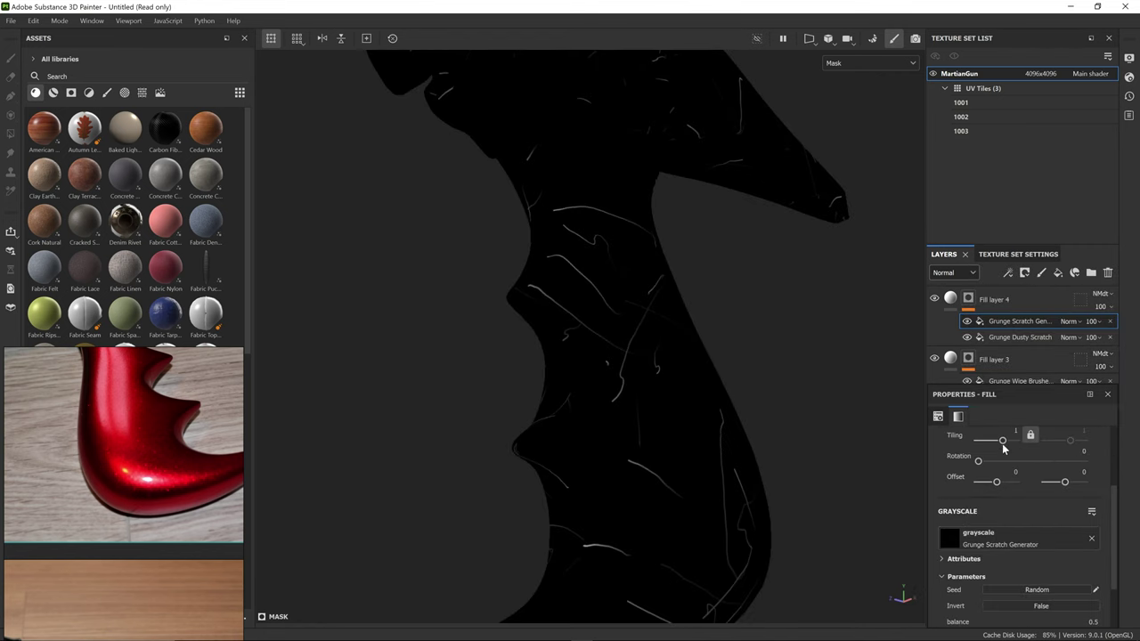
{"action": "left_click_drag", "start_coordinate": [976, 440], "coordinate": [1005, 441]}
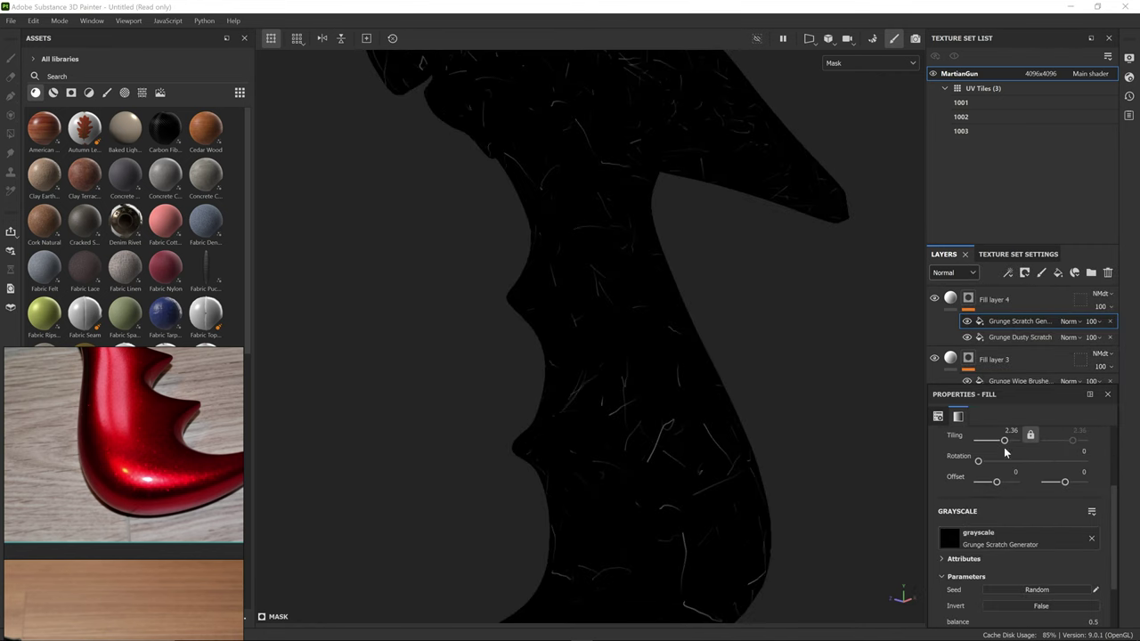
{"action": "left_click", "coordinate": [1069, 337]}
{"action": "left_click", "coordinate": [1088, 119]}
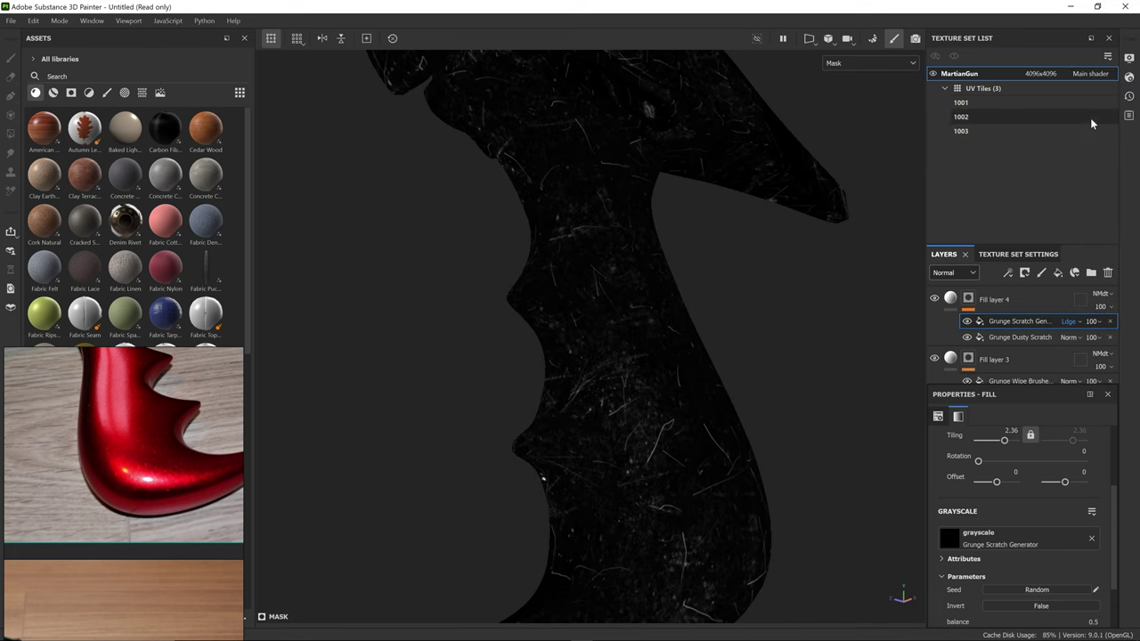
Step: Add a Grunge Scratches Dirty fill on top of Fill layer 4's mask with tiling 5.28 and Linear Dodge blending
{"action": "left_click", "coordinate": [1007, 272]}
{"action": "left_click", "coordinate": [1049, 531]}
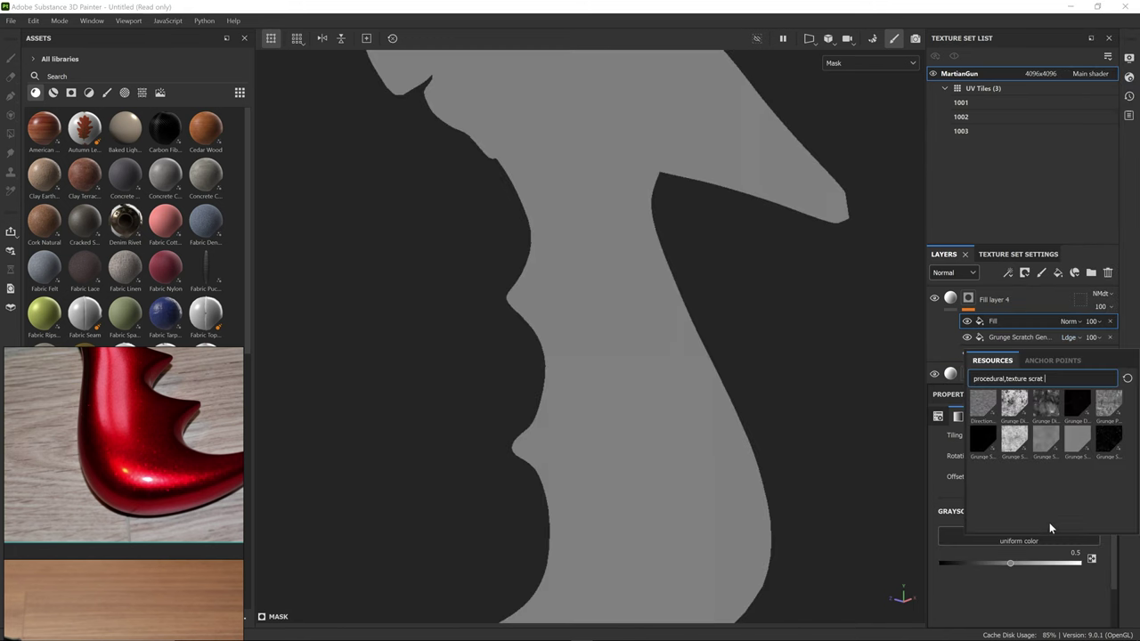
{"action": "left_click", "coordinate": [1036, 442]}
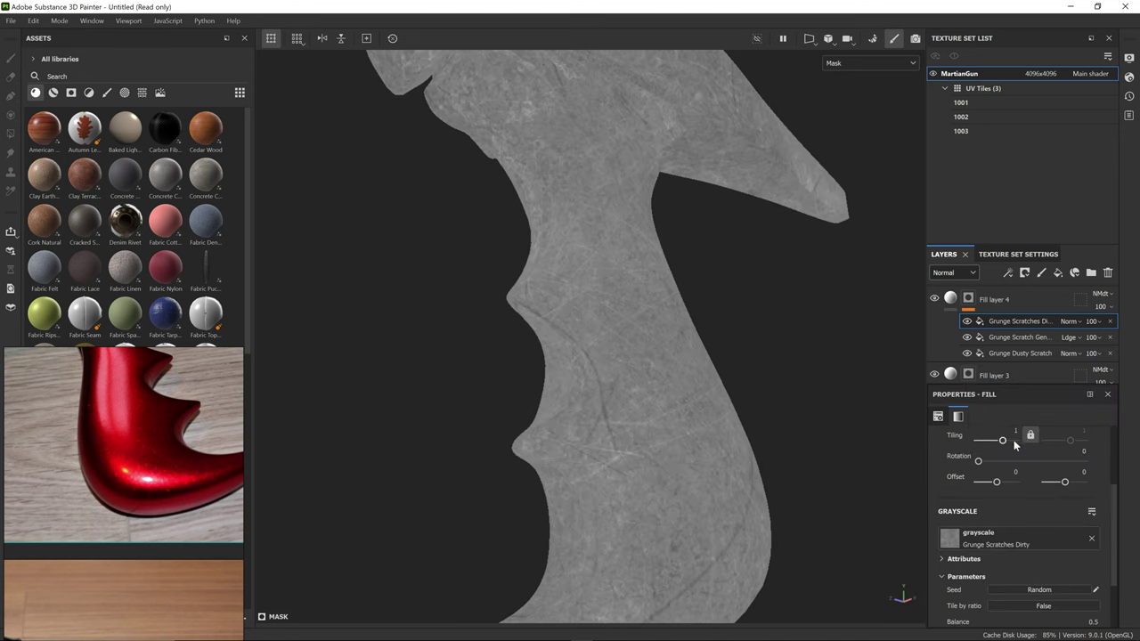
{"action": "left_click_drag", "start_coordinate": [999, 441], "coordinate": [1006, 441]}
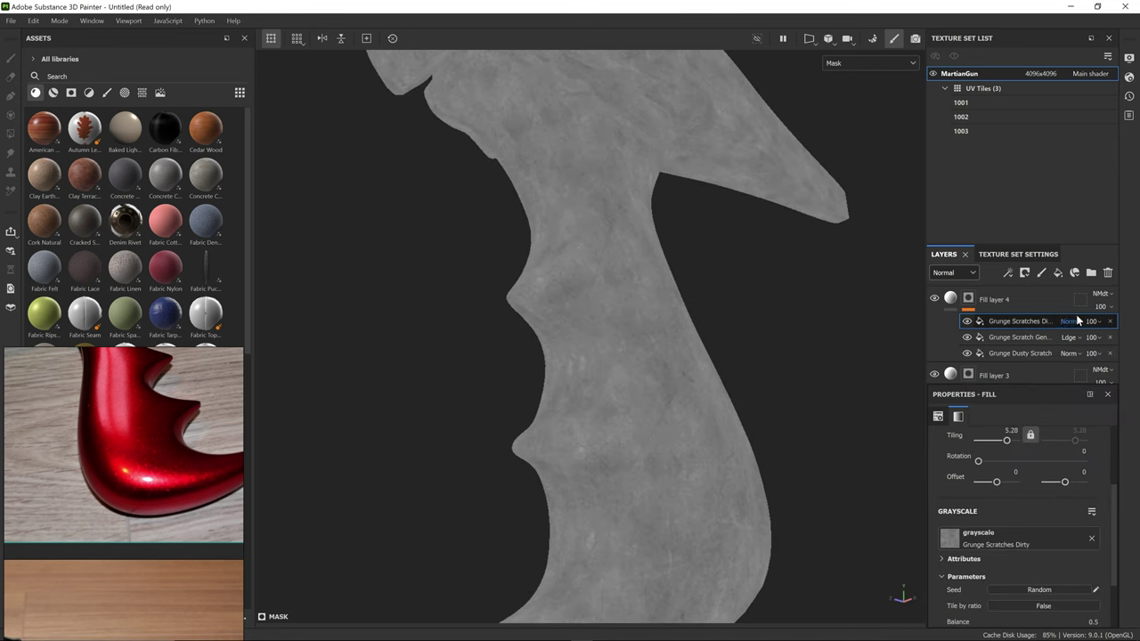
{"action": "left_click", "coordinate": [1068, 320]}
{"action": "left_click", "coordinate": [1083, 120]}
Step: Set the Grunge Scratches Dirty fill's balance to 0.28 and opacity to 19, and display the full material on the gun again
{"action": "scroll", "coordinate": [1033, 510], "scroll_direction": "down", "scroll_amount": 2}
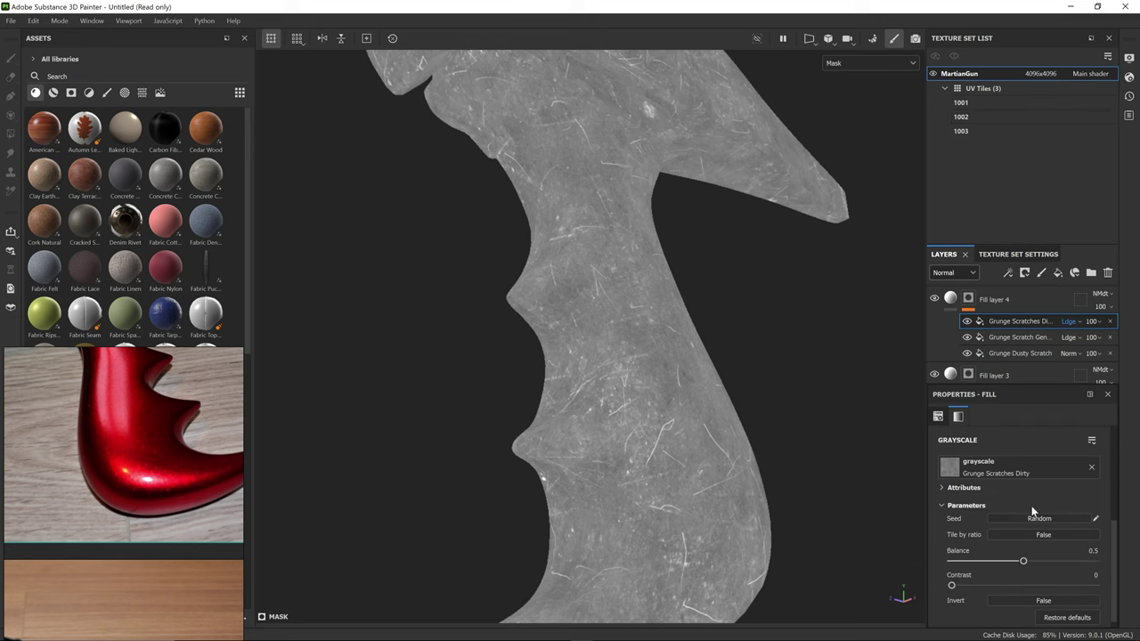
{"action": "left_click_drag", "start_coordinate": [1022, 559], "coordinate": [991, 560]}
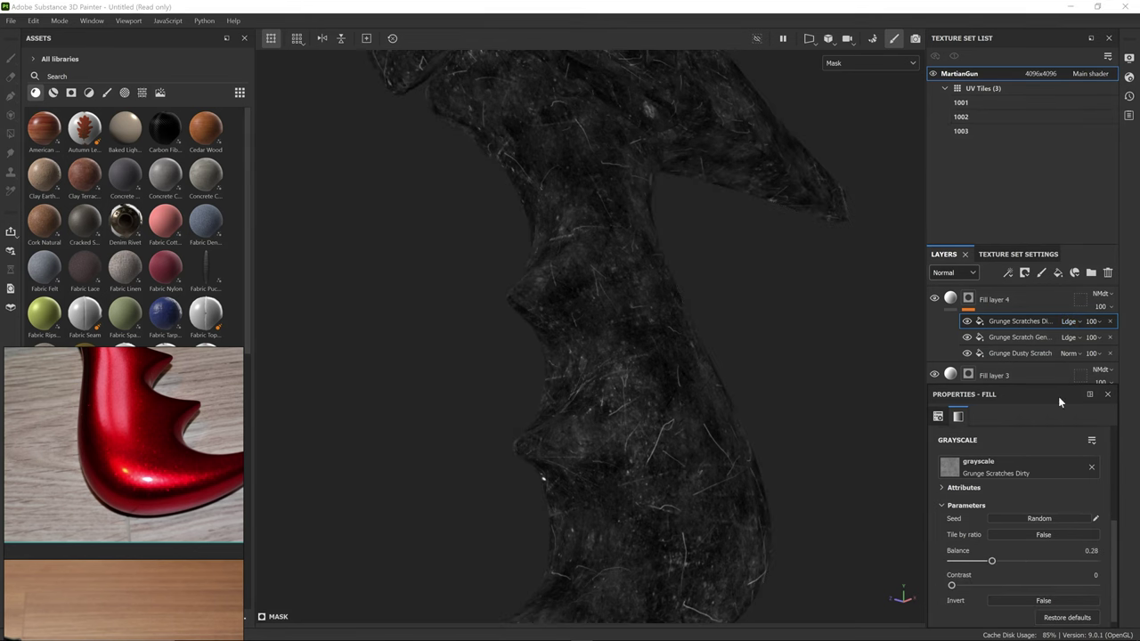
{"action": "left_click", "coordinate": [1098, 326]}
{"action": "left_click_drag", "start_coordinate": [1106, 343], "coordinate": [1093, 343]}
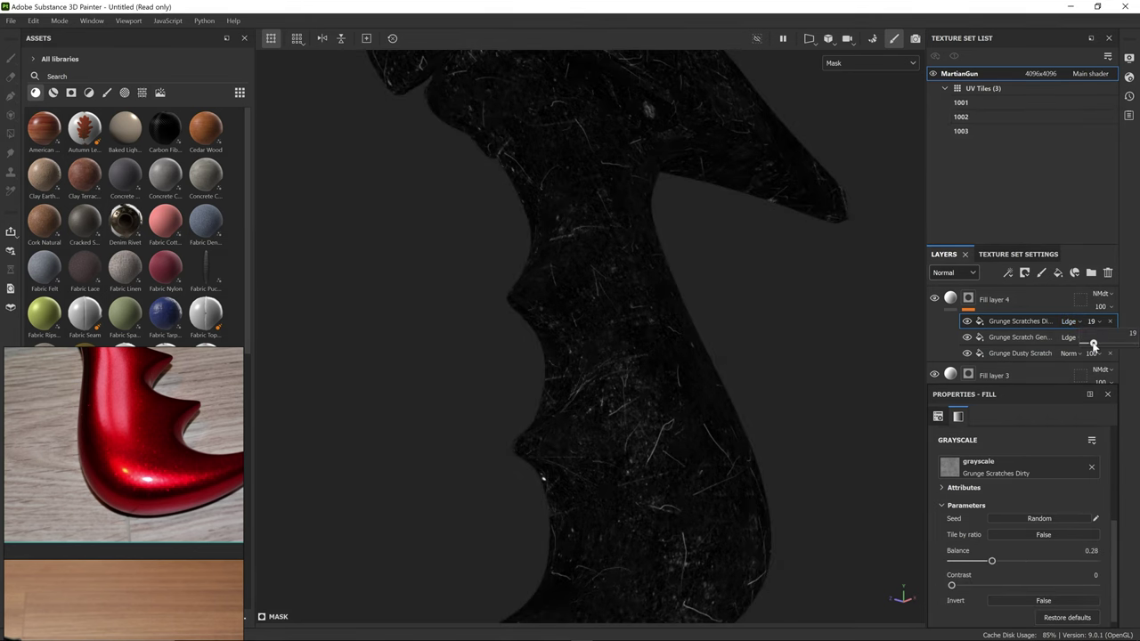
{"action": "left_click", "coordinate": [946, 302]}
{"action": "key", "text": "m"}
{"action": "left_click_drag", "start_coordinate": [728, 285], "coordinate": [709, 326], "text": "alt"}
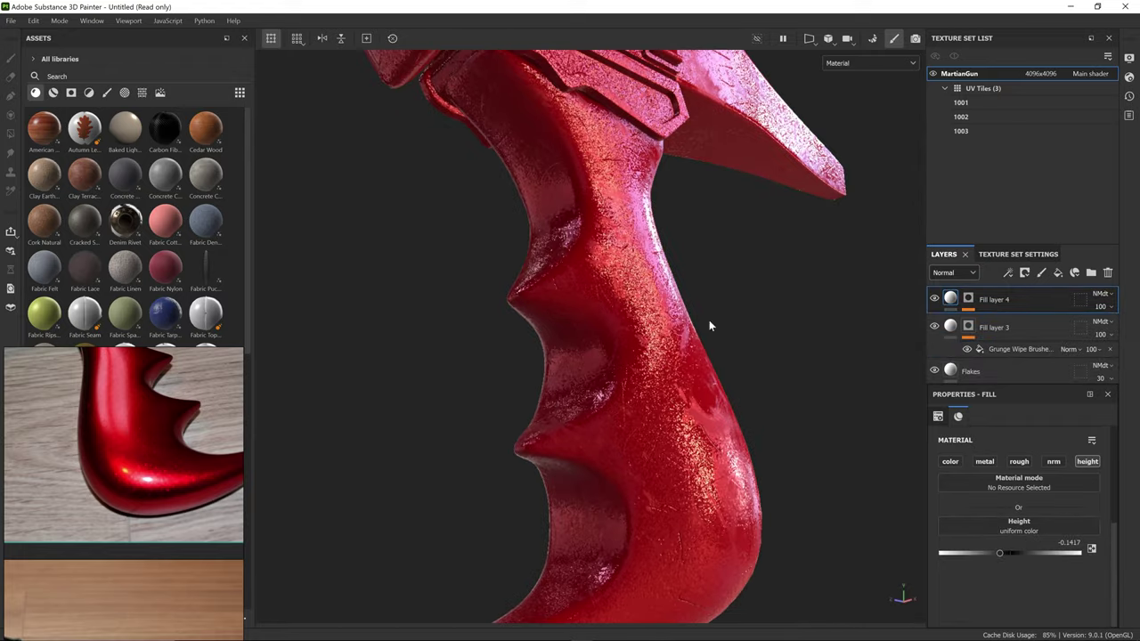
Step: Group all the fill layers into a new folder and name it Red
{"action": "left_click", "coordinate": [1091, 272]}
{"action": "left_click", "coordinate": [1007, 328]}
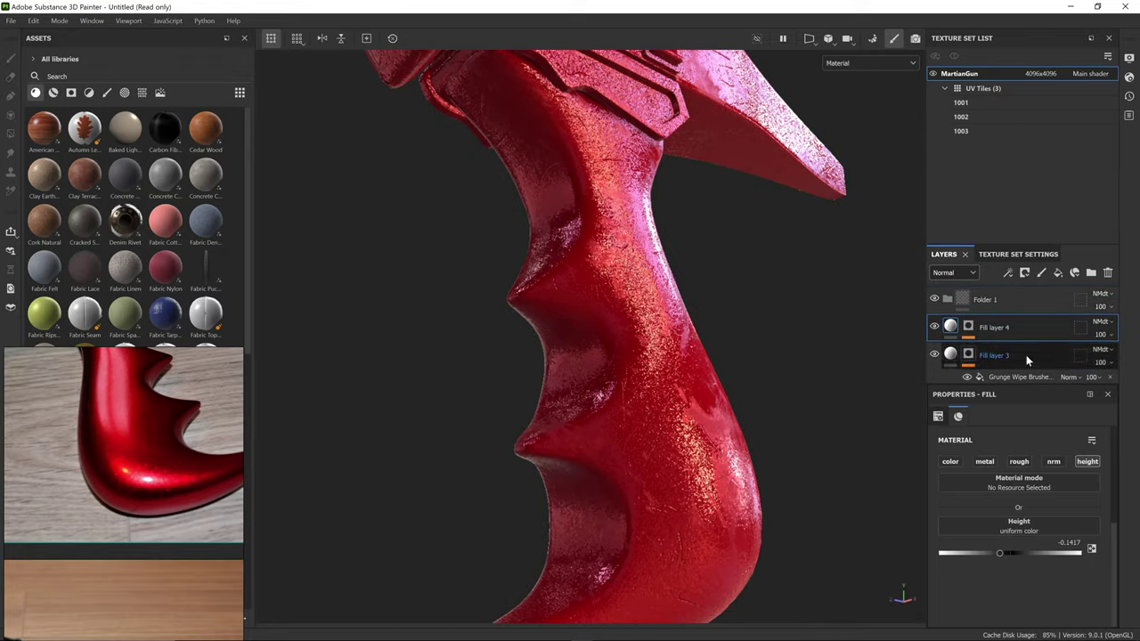
{"action": "left_click_drag", "start_coordinate": [1006, 386], "coordinate": [989, 473]}
{"action": "left_click", "coordinate": [990, 427], "text": "shift"}
{"action": "left_click_drag", "start_coordinate": [999, 327], "coordinate": [978, 301]}
{"action": "left_click", "coordinate": [947, 301]}
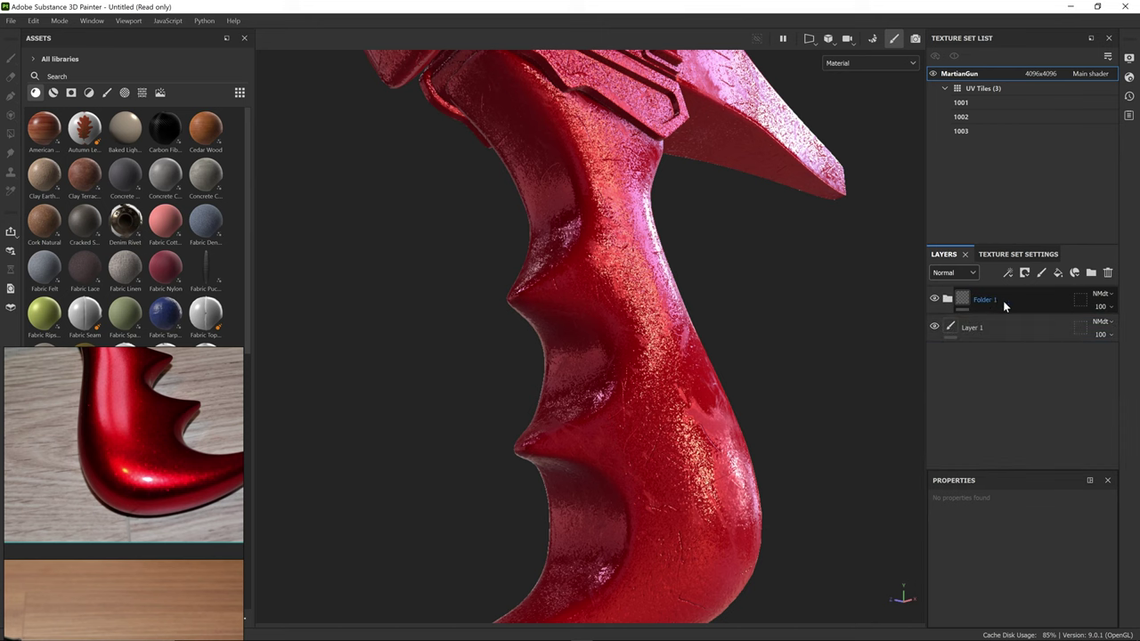
{"action": "double_click", "coordinate": [1002, 301]}
{"action": "key", "text": "Return"}
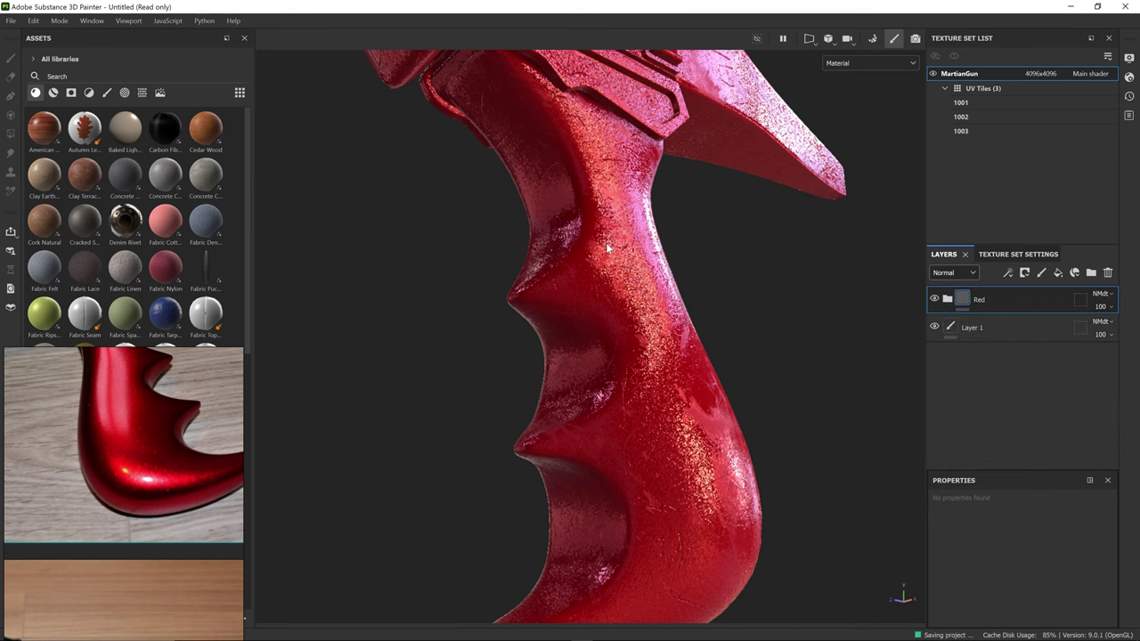
Step: Add a color selection mask to the Red folder and pick the grip's ID color
{"action": "left_click", "coordinate": [1024, 273]}
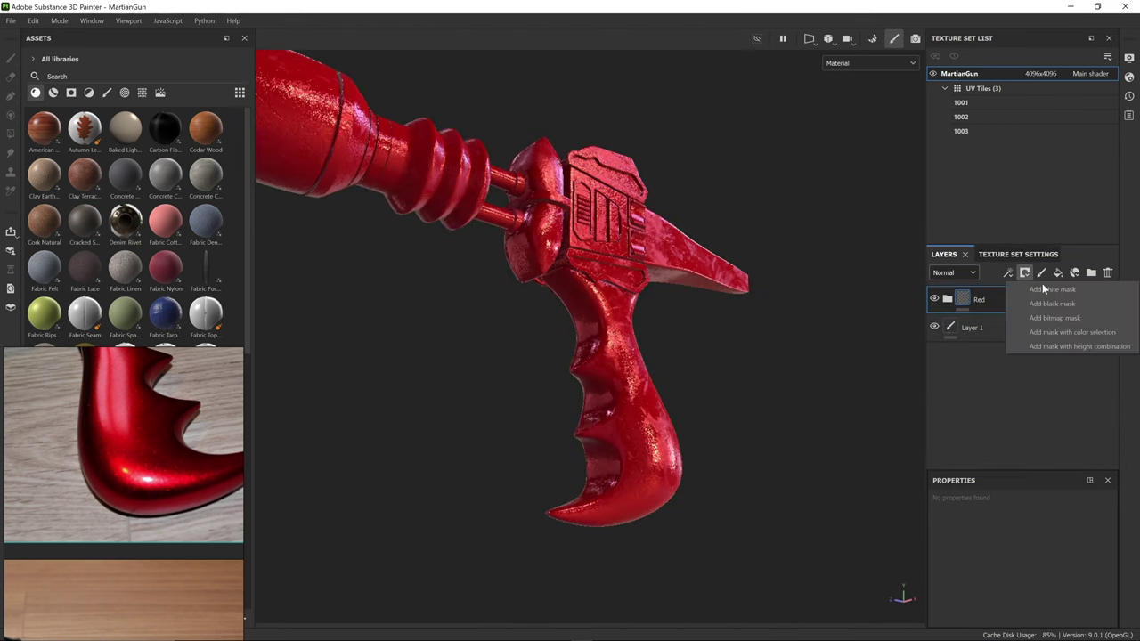
{"action": "left_click", "coordinate": [1068, 334]}
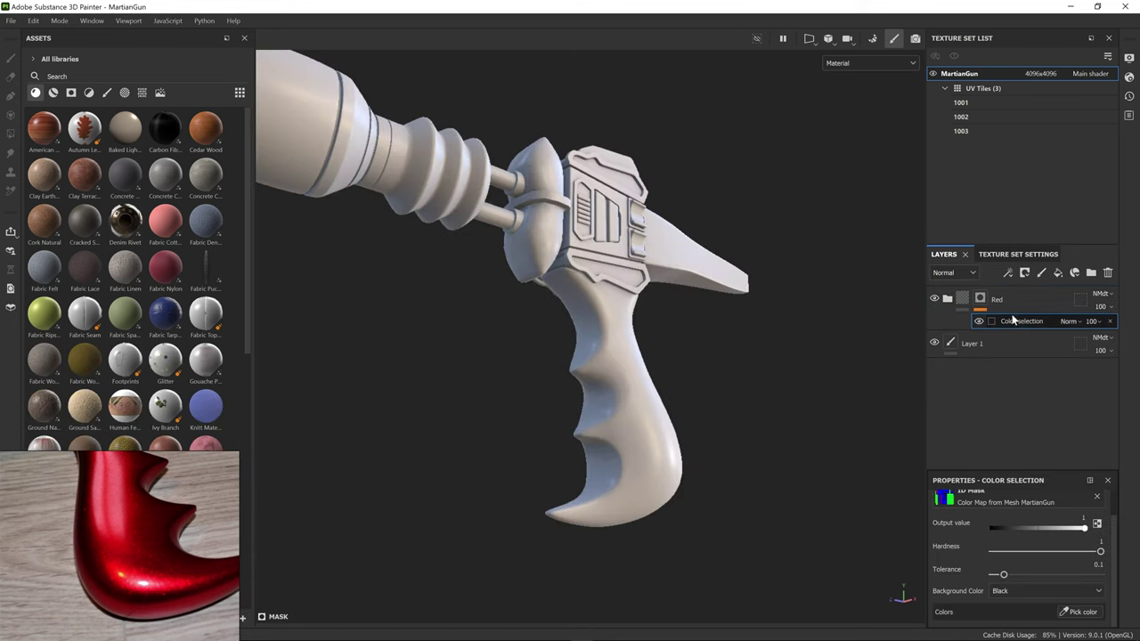
{"action": "left_click", "coordinate": [1074, 611]}
{"action": "left_click", "coordinate": [611, 374]}
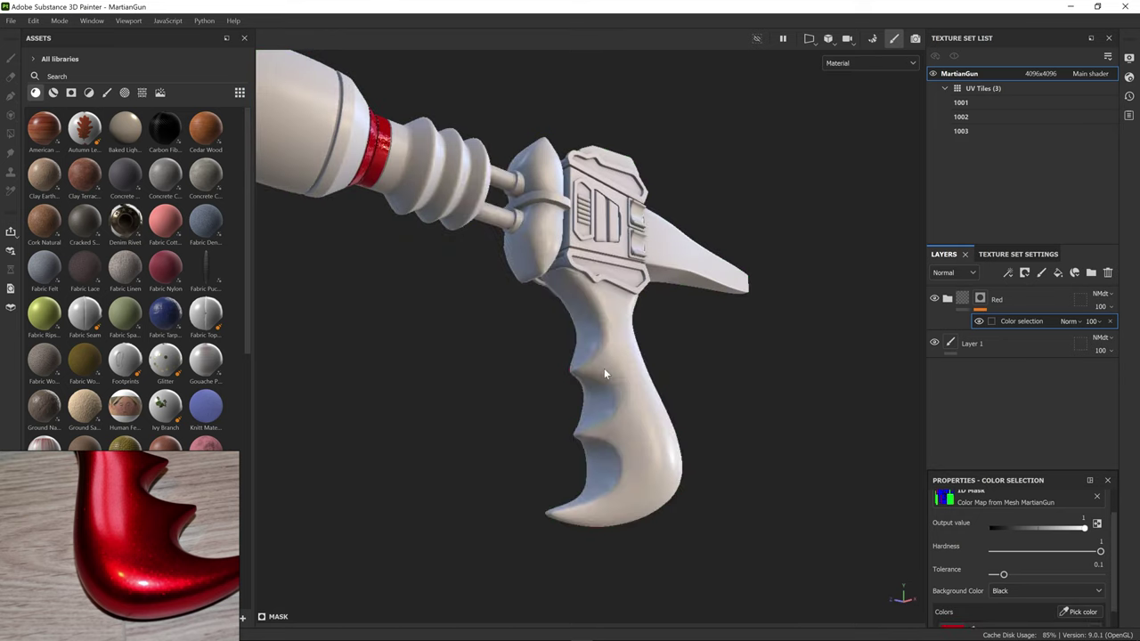
Step: Rename Fill layer 4 to Bump and Fill layer 3 to Roughness inside the Red folder
{"action": "left_click_drag", "start_coordinate": [605, 374], "coordinate": [512, 306], "text": "alt"}
{"action": "scroll", "coordinate": [610, 234], "scroll_direction": "up", "scroll_amount": 8}
{"action": "left_click", "coordinate": [946, 298]}
{"action": "left_click", "coordinate": [970, 351]}
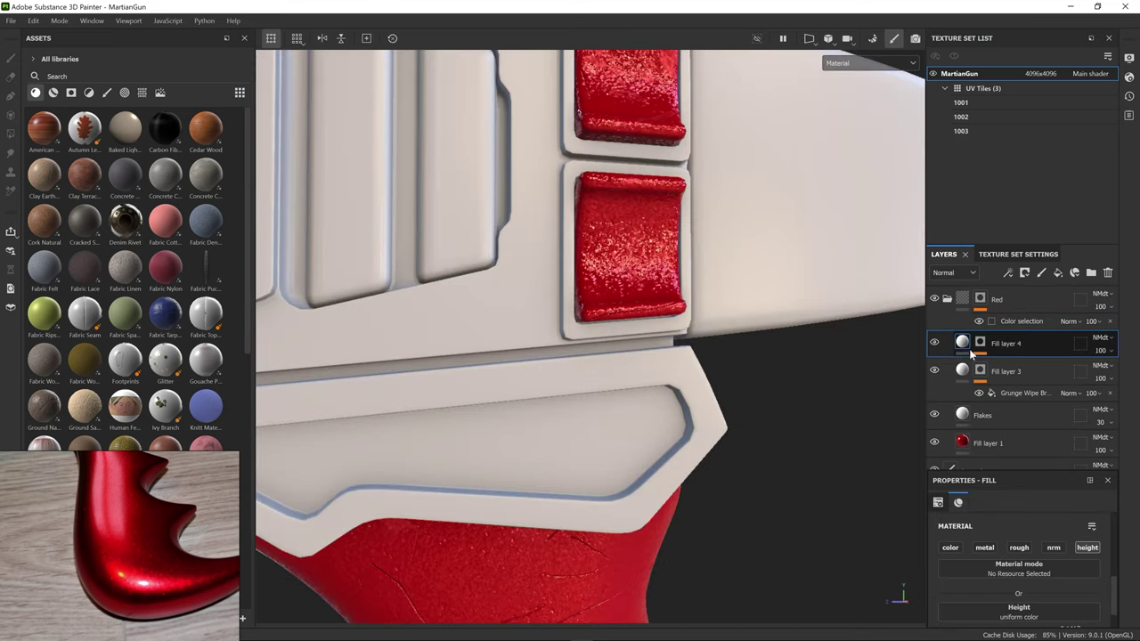
{"action": "double_click", "coordinate": [1013, 346]}
{"action": "type", "text": "Bump"}
{"action": "double_click", "coordinate": [998, 369]}
{"action": "type", "text": "Roughness"}
Step: Compare the red parts with and without the two upper scratch fills in the Bump layer's mask
{"action": "left_click", "coordinate": [1005, 349]}
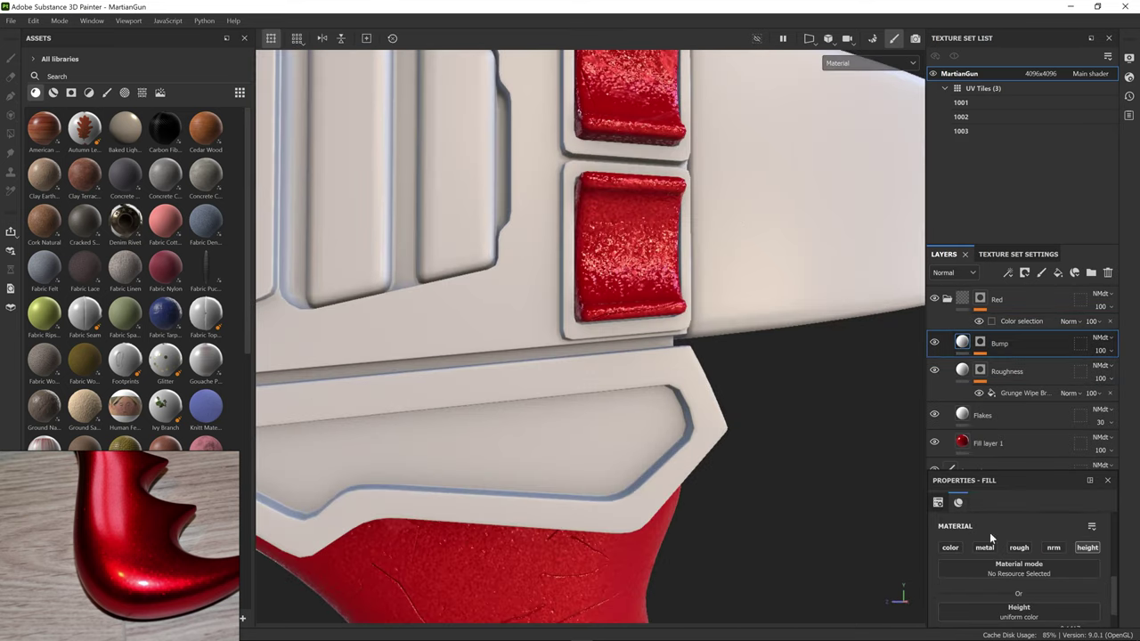
{"action": "left_click", "coordinate": [981, 341]}
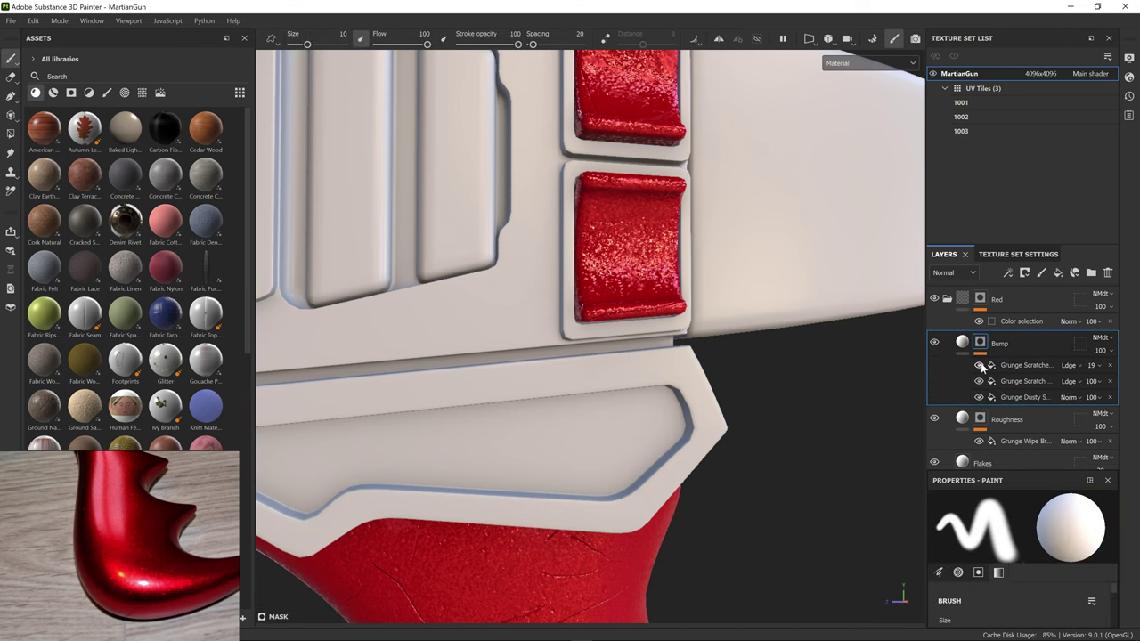
{"action": "left_click", "coordinate": [981, 366]}
{"action": "left_click", "coordinate": [980, 366]}
{"action": "middle_click_drag", "start_coordinate": [677, 183], "coordinate": [653, 408], "text": "alt"}
{"action": "left_click", "coordinate": [980, 382]}
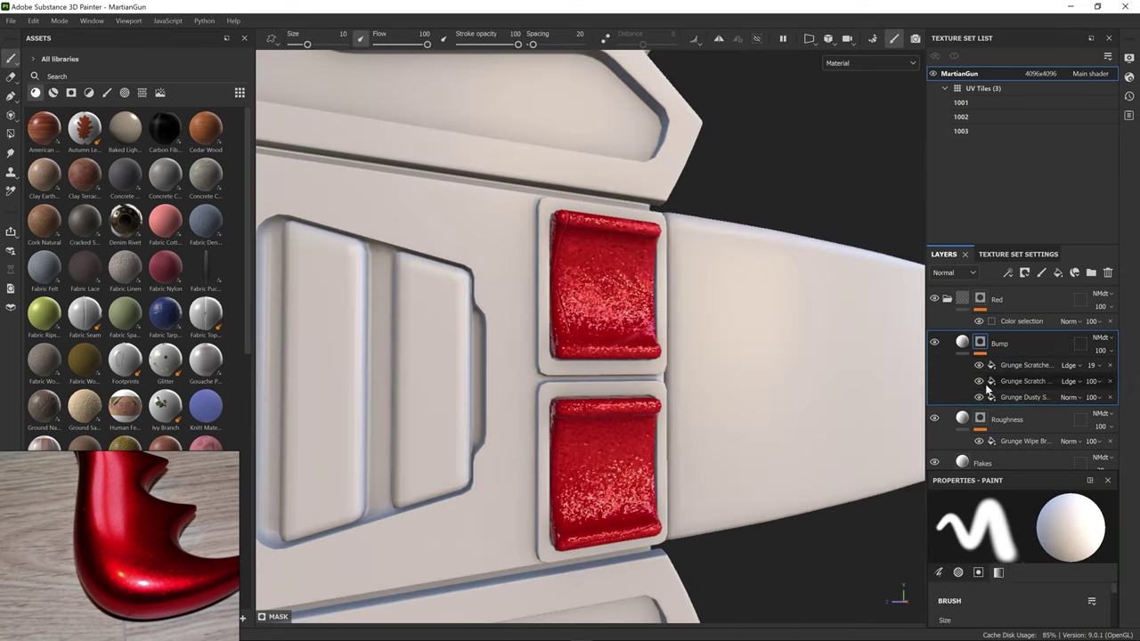
{"action": "left_click", "coordinate": [980, 383]}
Step: Set the tiling of the Grunge Scratch Generator fill in the Bump mask to 56
{"action": "left_click", "coordinate": [1036, 381]}
{"action": "scroll", "coordinate": [1036, 565], "scroll_direction": "down", "scroll_amount": 8}
{"action": "scroll", "coordinate": [1016, 561], "scroll_direction": "up", "scroll_amount": 5}
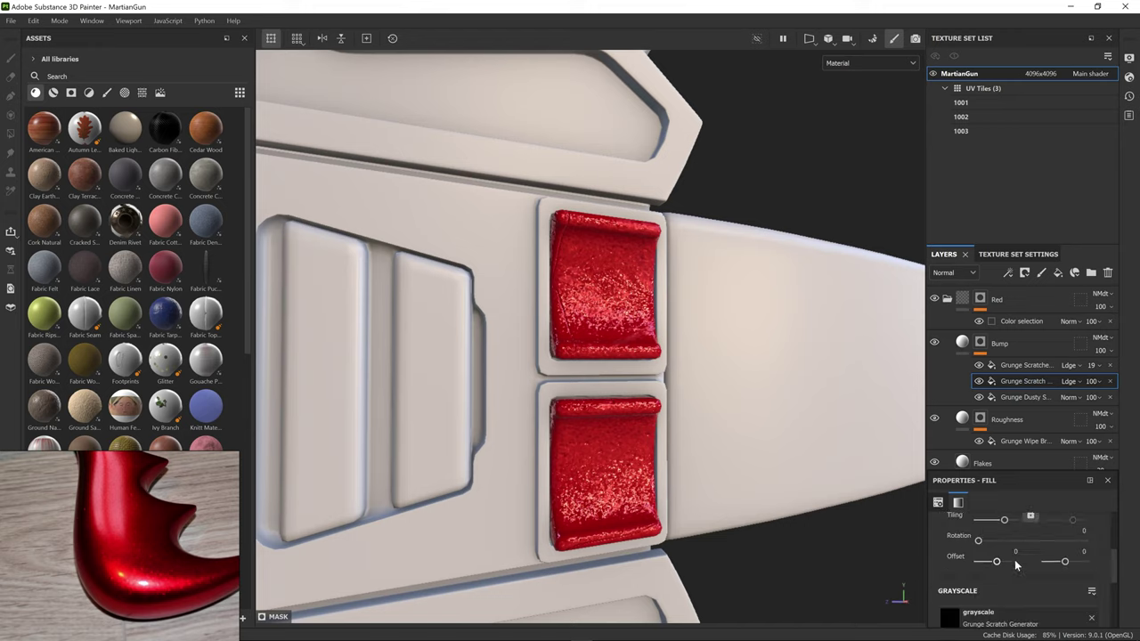
{"action": "left_click", "coordinate": [1013, 546]}
{"action": "type", "text": "56"}
{"action": "key", "text": "Return"}
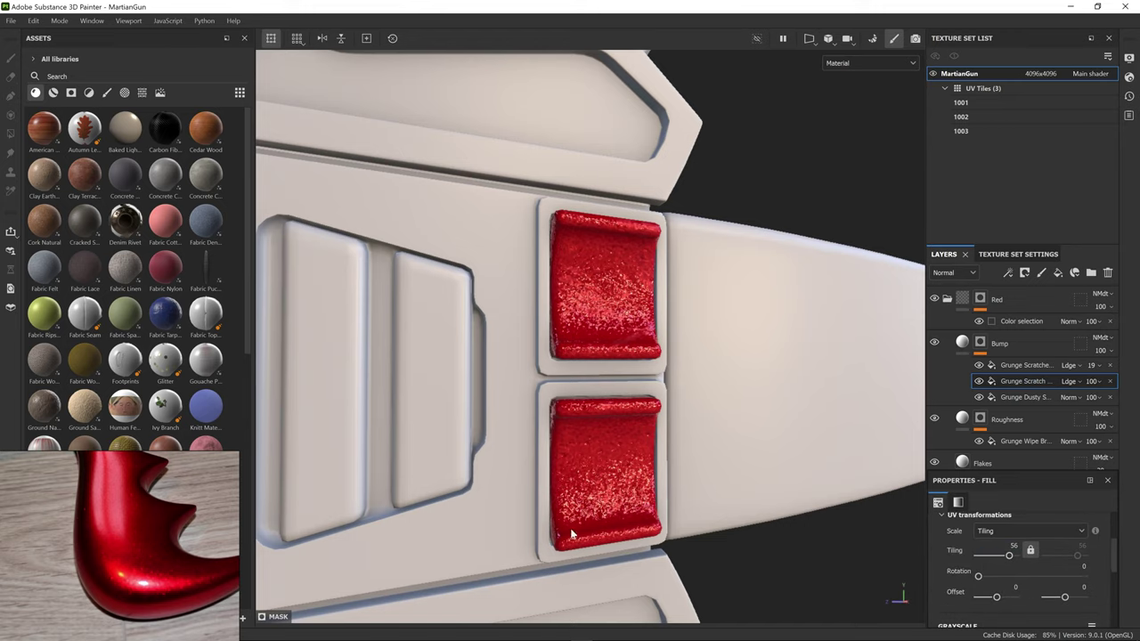
Step: Reduce the Flakes layer's opacity to 11 while checking the grip up close
{"action": "middle_click_drag", "start_coordinate": [564, 577], "coordinate": [661, 222], "text": "alt"}
{"action": "left_click_drag", "start_coordinate": [661, 268], "coordinate": [752, 289], "text": "alt"}
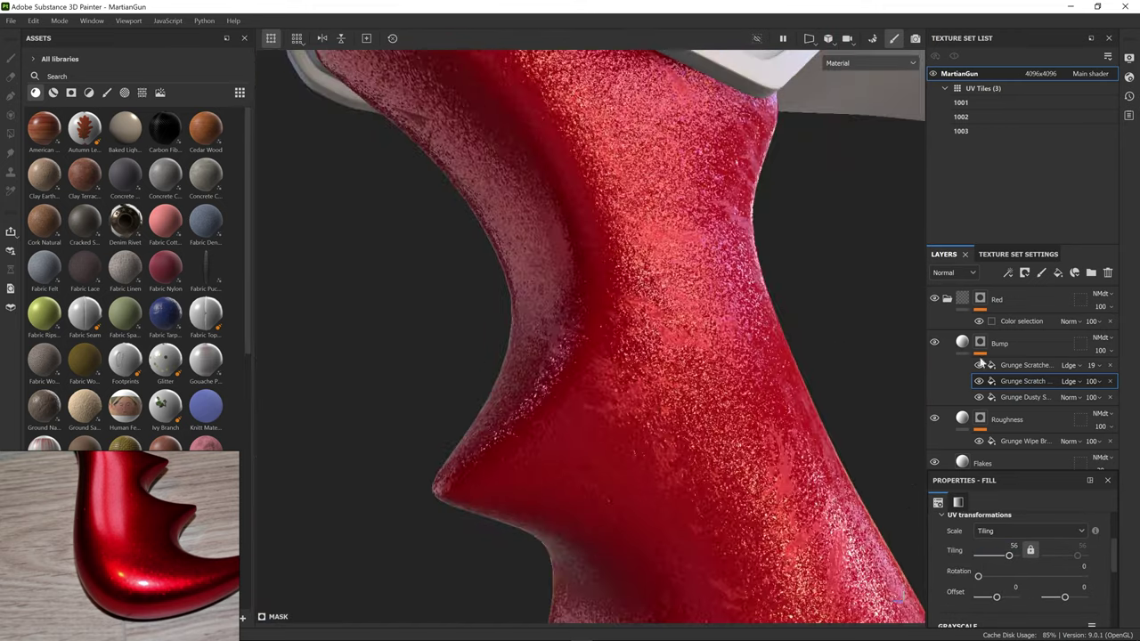
{"action": "left_click", "coordinate": [991, 461]}
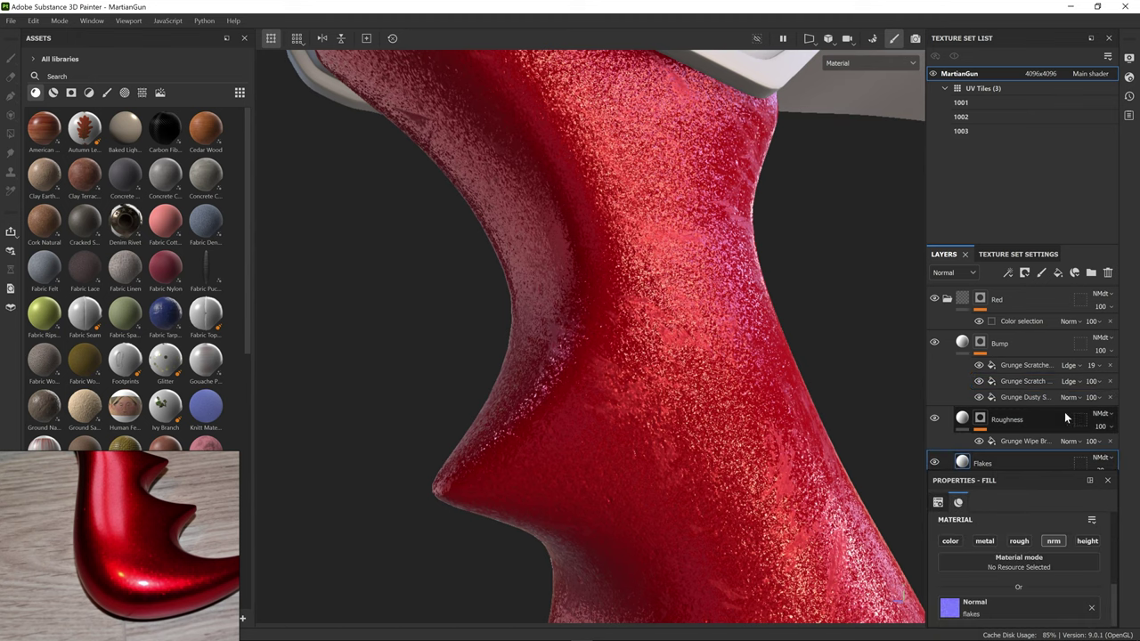
{"action": "left_click_drag", "start_coordinate": [1047, 476], "coordinate": [1042, 496]}
{"action": "scroll", "coordinate": [679, 314], "scroll_direction": "down", "scroll_amount": 5}
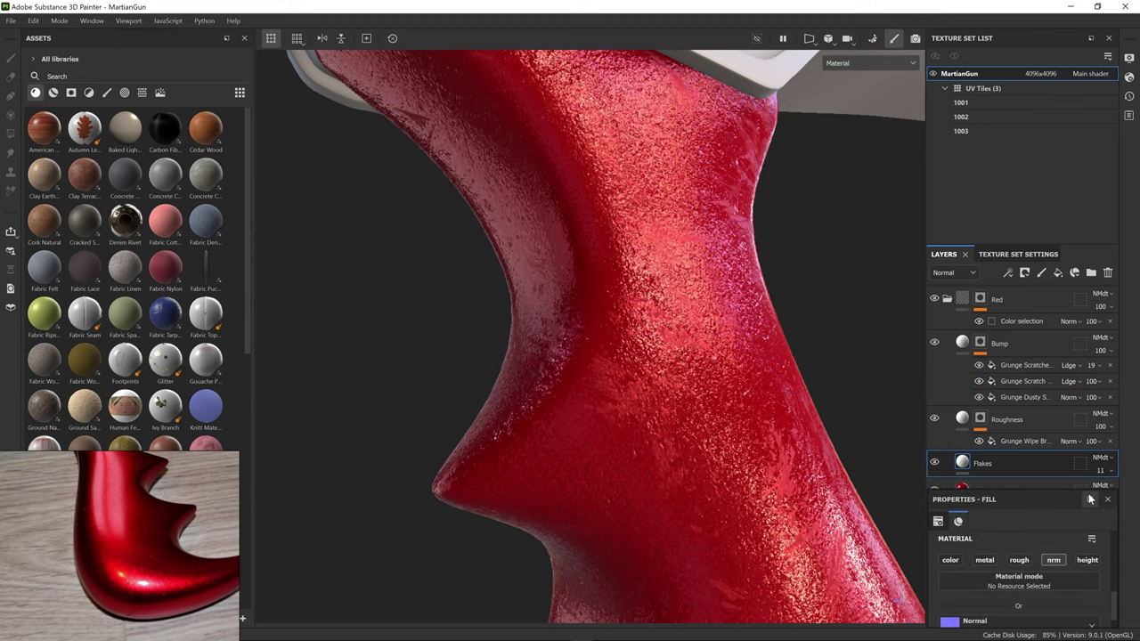
Step: Hide the Grunge Scratches Dirty and Grunge Scratch Generator fills in the Bump mask
{"action": "left_click_drag", "start_coordinate": [680, 314], "coordinate": [691, 369], "text": "alt"}
{"action": "left_click_drag", "start_coordinate": [653, 236], "coordinate": [615, 250], "text": "alt"}
{"action": "left_click", "coordinate": [991, 365]}
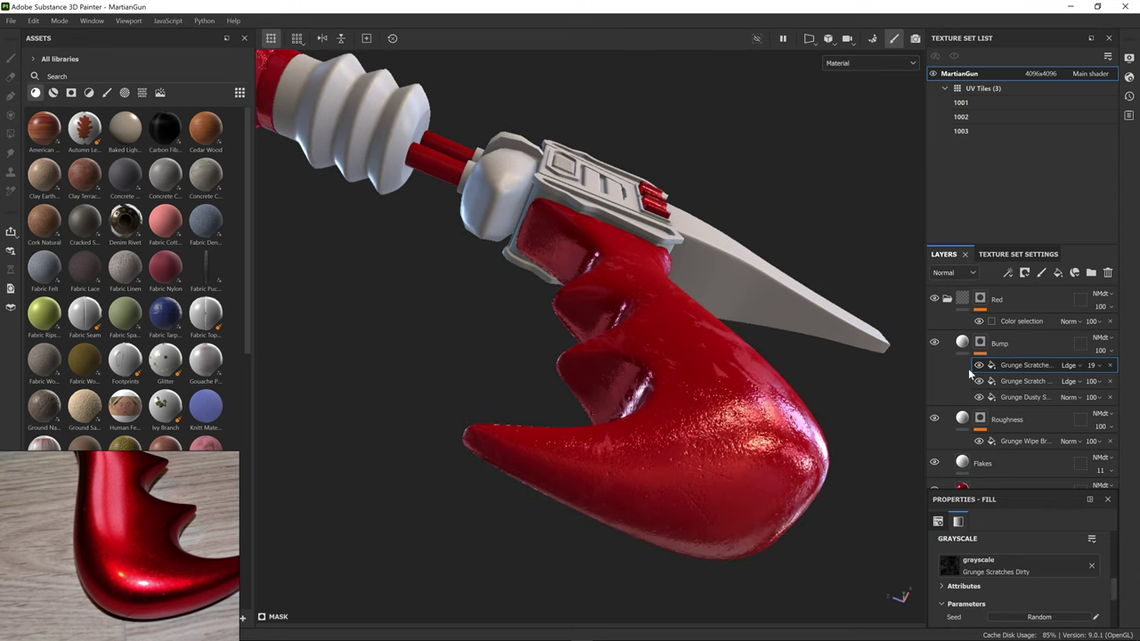
{"action": "left_click", "coordinate": [980, 366]}
{"action": "left_click", "coordinate": [979, 381]}
Step: Display the Bump mask on the gun and set the Grunge Dusty Scratch fill's tiling to 3
{"action": "left_click", "coordinate": [1005, 397]}
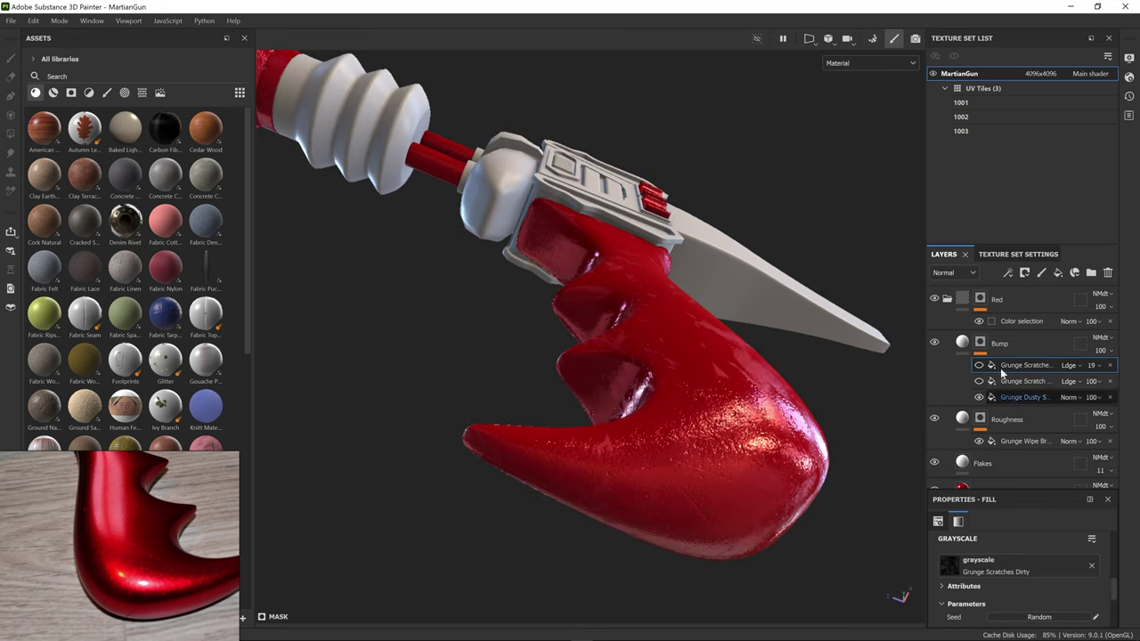
{"action": "left_click", "coordinate": [981, 344], "text": "alt"}
{"action": "scroll", "coordinate": [984, 566], "scroll_direction": "down", "scroll_amount": 2}
{"action": "scroll", "coordinate": [985, 568], "scroll_direction": "up", "scroll_amount": 4}
{"action": "left_click", "coordinate": [1014, 566]}
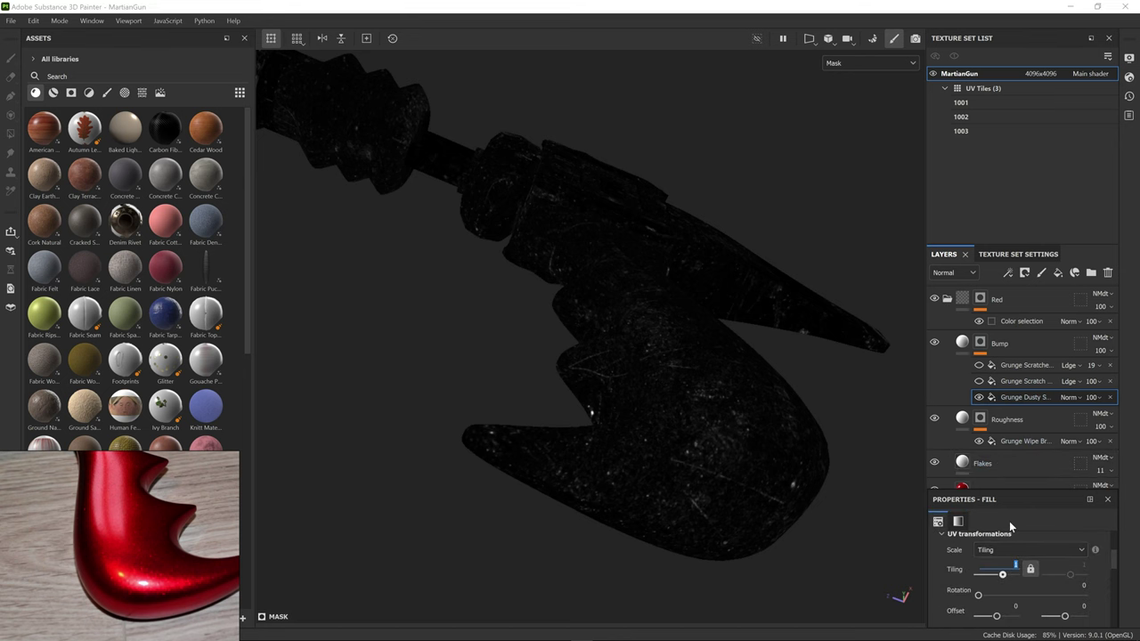
{"action": "type", "text": "3"}
{"action": "key", "text": "Return"}
{"action": "left_click_drag", "start_coordinate": [616, 272], "coordinate": [682, 361], "text": "alt"}
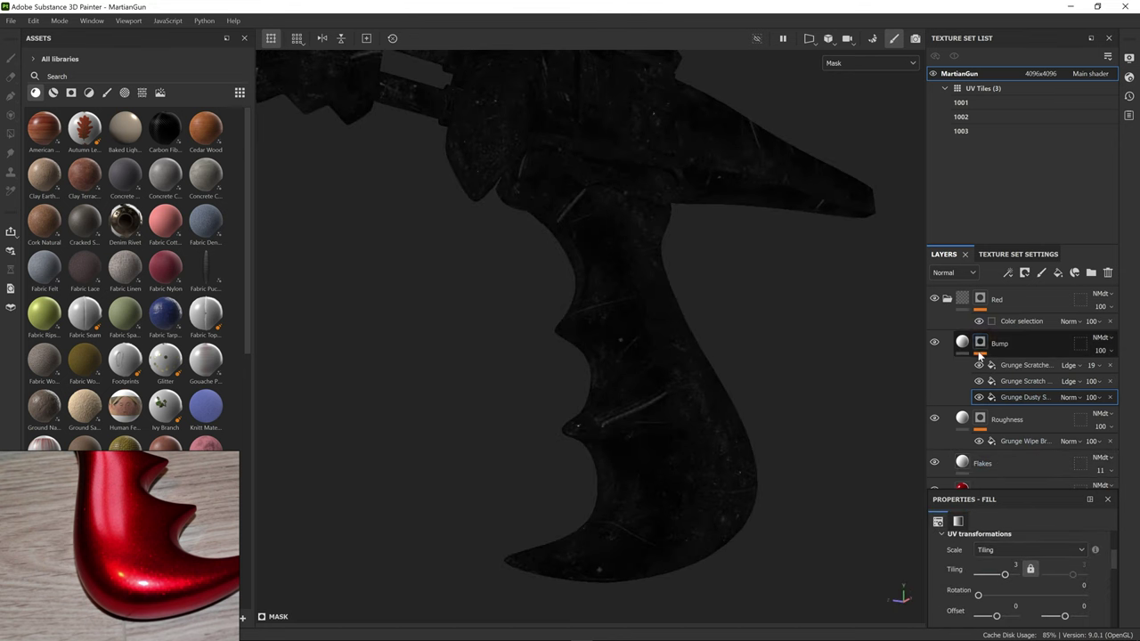
Step: Return to the material display and lower the roughness value of the Roughness layer
{"action": "left_click", "coordinate": [980, 354]}
{"action": "left_click", "coordinate": [962, 342]}
{"action": "left_click_drag", "start_coordinate": [676, 414], "coordinate": [670, 447], "text": "alt"}
{"action": "left_click", "coordinate": [963, 369]}
{"action": "left_click", "coordinate": [981, 382]}
{"action": "scroll", "coordinate": [998, 583], "scroll_direction": "down", "scroll_amount": 6}
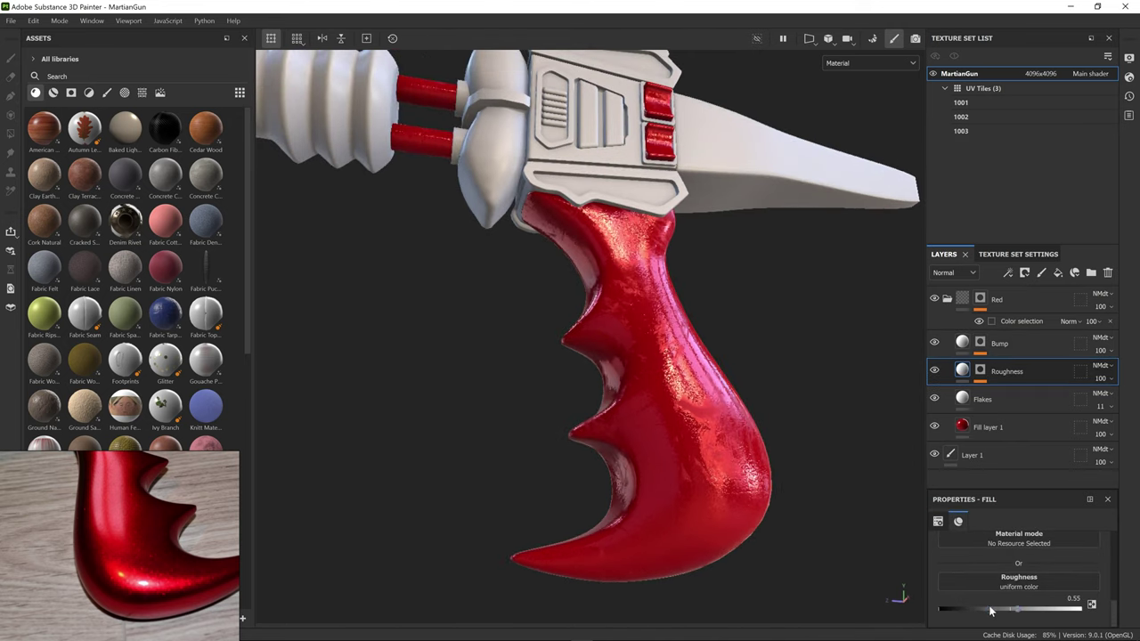
{"action": "left_click_drag", "start_coordinate": [991, 611], "coordinate": [984, 609]}
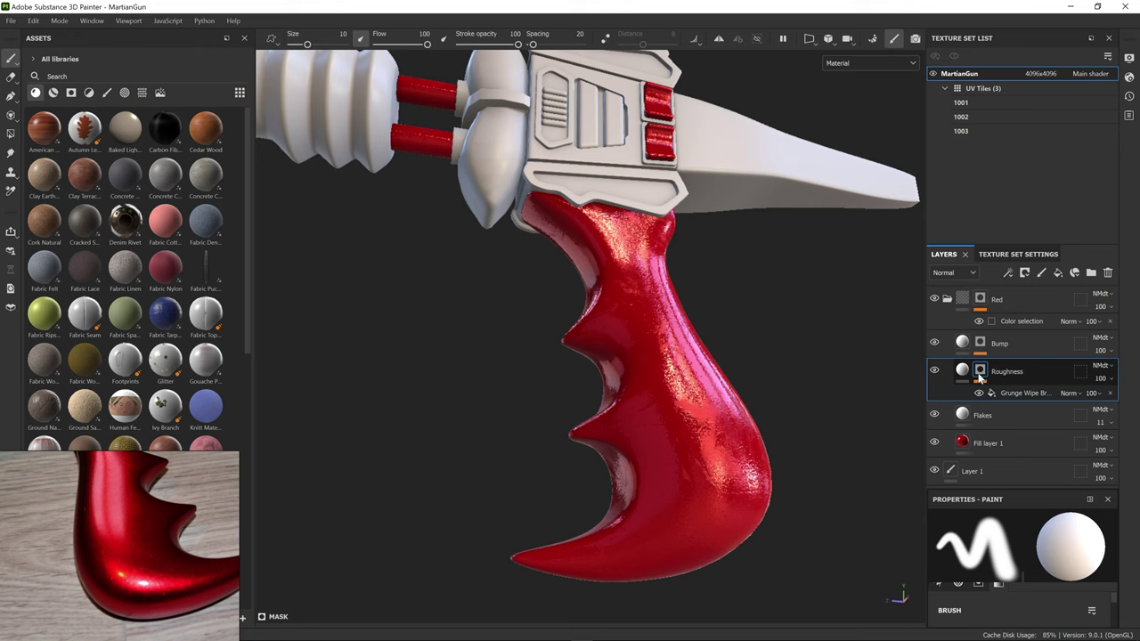
Step: Display the Roughness layer's mask and replace its Grunge Wipe Brushed Large texture with Grunge Dirt Scratched
{"action": "left_click", "coordinate": [1028, 394], "text": "alt"}
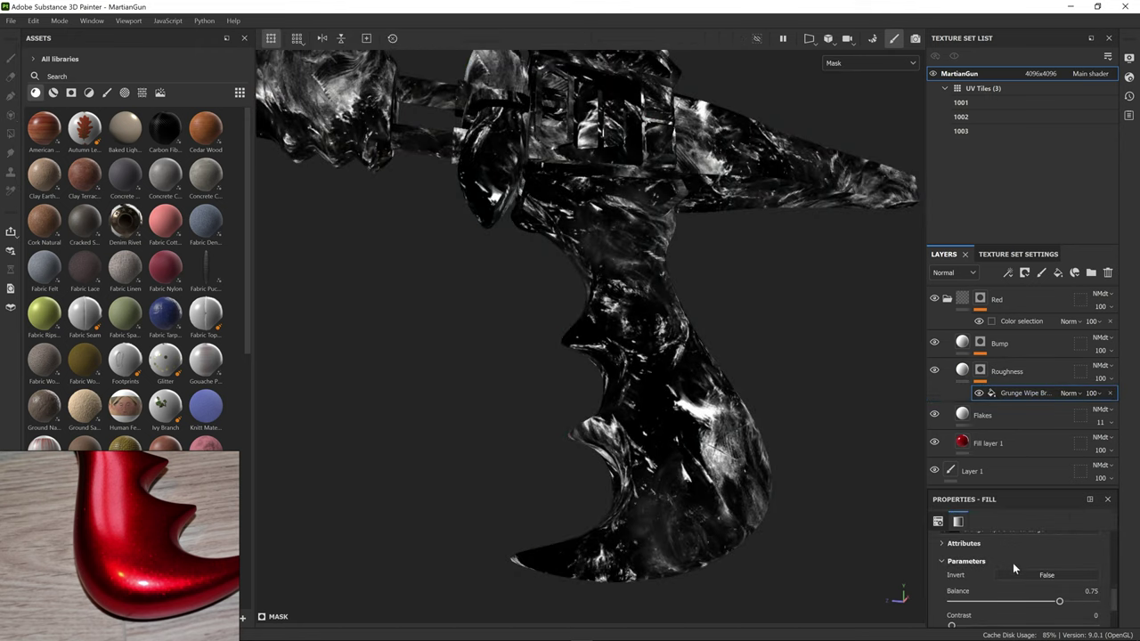
{"action": "scroll", "coordinate": [1012, 562], "scroll_direction": "up", "scroll_amount": 2}
{"action": "left_click", "coordinate": [997, 567]}
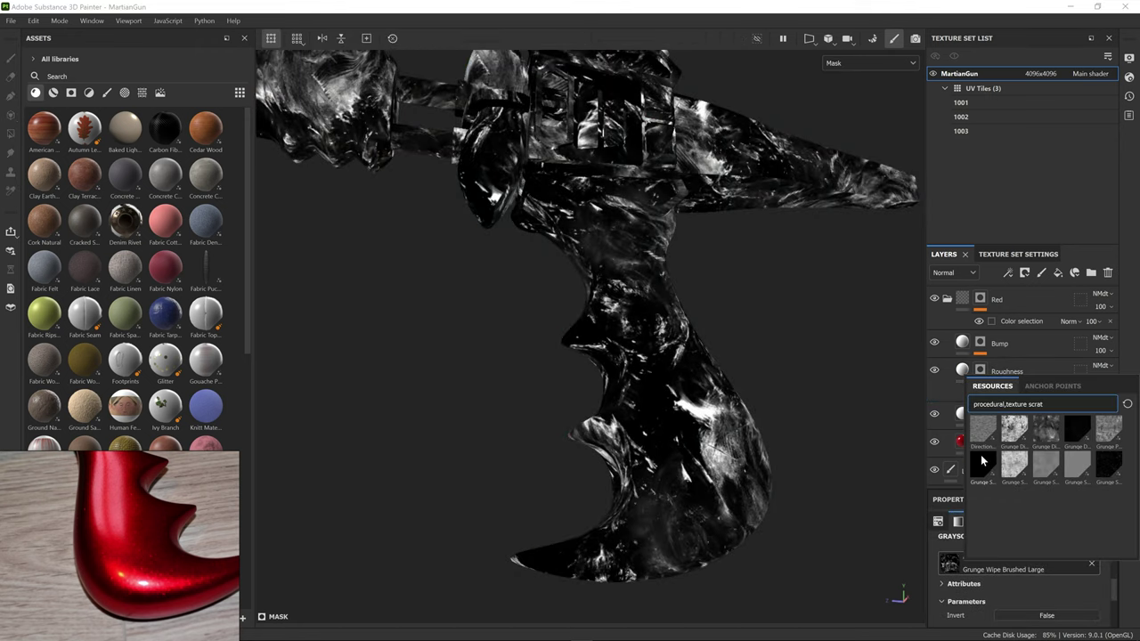
{"action": "left_click", "coordinate": [1014, 433]}
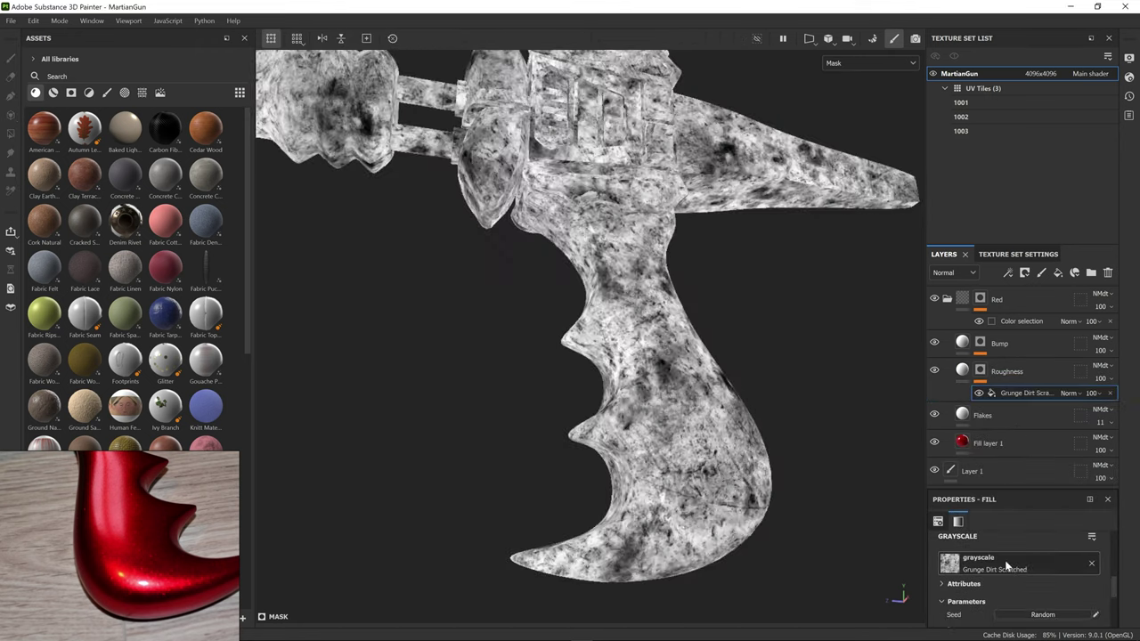
Step: Invert the Grunge Dirt Scratched texture in the Roughness layer's mask and return to the material display
{"action": "scroll", "coordinate": [995, 566], "scroll_direction": "down", "scroll_amount": 5}
{"action": "left_click", "coordinate": [1043, 550]}
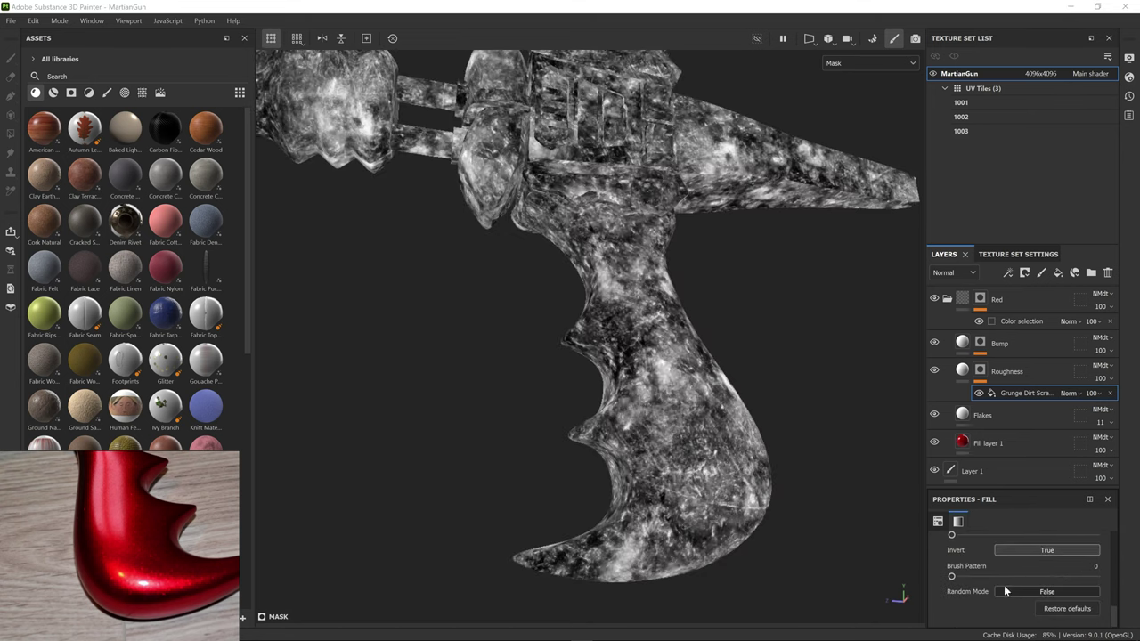
{"action": "scroll", "coordinate": [1003, 585], "scroll_direction": "up", "scroll_amount": 1}
{"action": "mouse_move", "coordinate": [1023, 546]}
{"action": "left_mouse_down"}
{"action": "mouse_move", "coordinate": [1058, 546]}
{"action": "mouse_move", "coordinate": [1020, 548]}
{"action": "left_mouse_up"}
{"action": "left_click", "coordinate": [962, 369]}
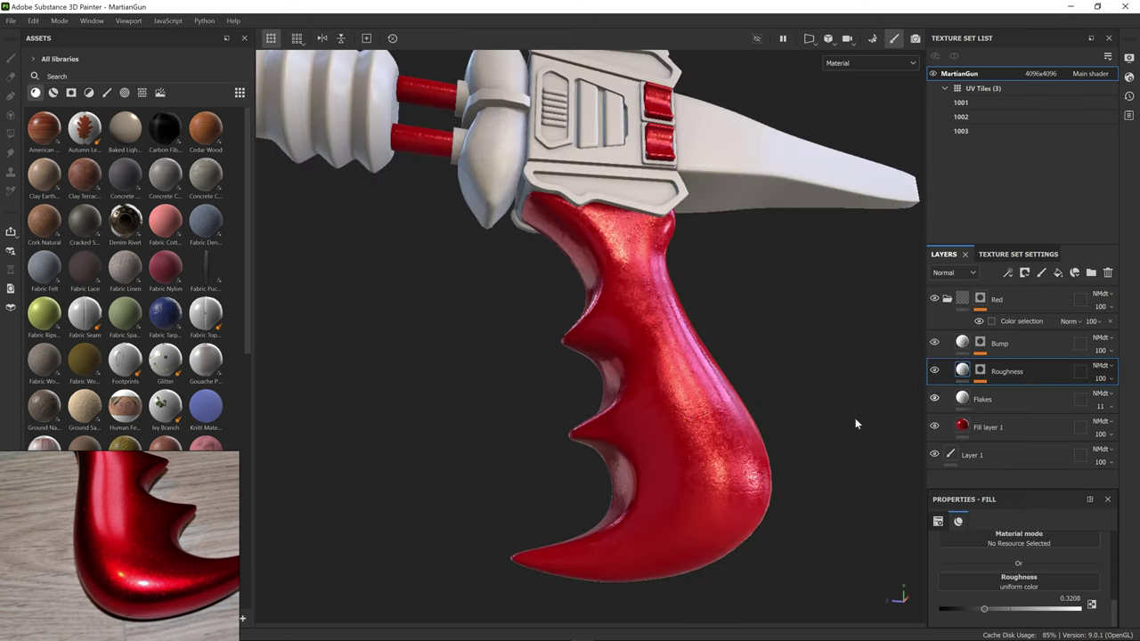
Step: Examine the scratches and roughness variation on the gun's red painted handle and rings
{"action": "left_click_drag", "start_coordinate": [730, 431], "coordinate": [677, 440], "text": "alt"}
{"action": "middle_click_drag", "start_coordinate": [569, 178], "coordinate": [685, 392], "text": "alt"}
{"action": "middle_click_drag", "start_coordinate": [471, 358], "coordinate": [712, 365], "text": "alt"}
{"action": "scroll", "coordinate": [605, 343], "scroll_direction": "up", "scroll_amount": 5}
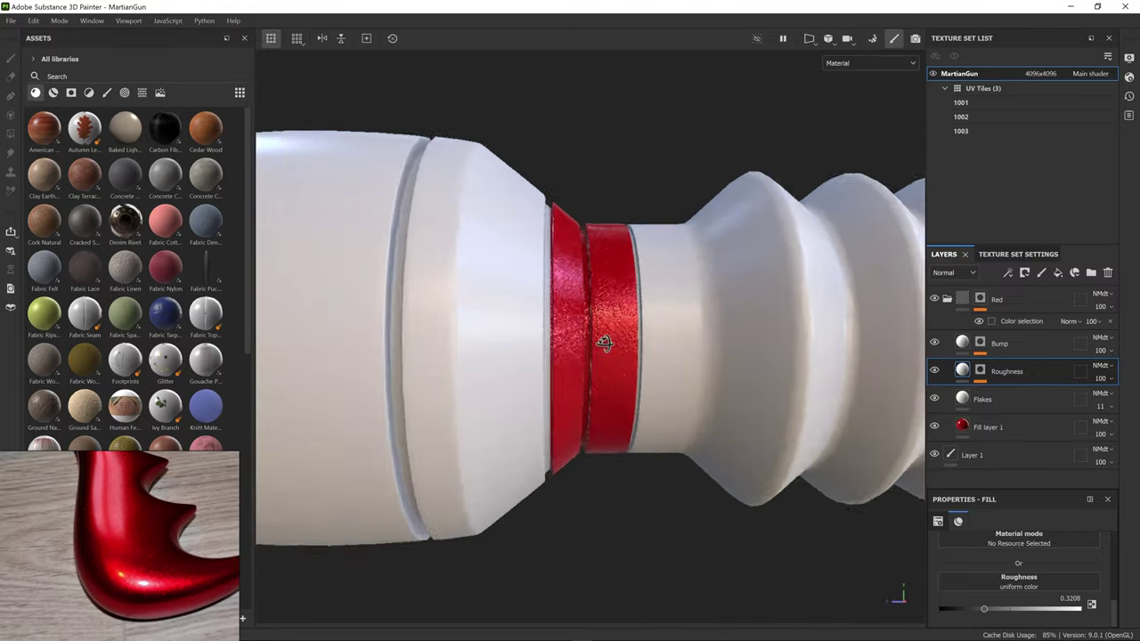
{"action": "left_click_drag", "start_coordinate": [605, 344], "coordinate": [644, 307], "text": "alt"}
{"action": "scroll", "coordinate": [643, 307], "scroll_direction": "down", "scroll_amount": 3}
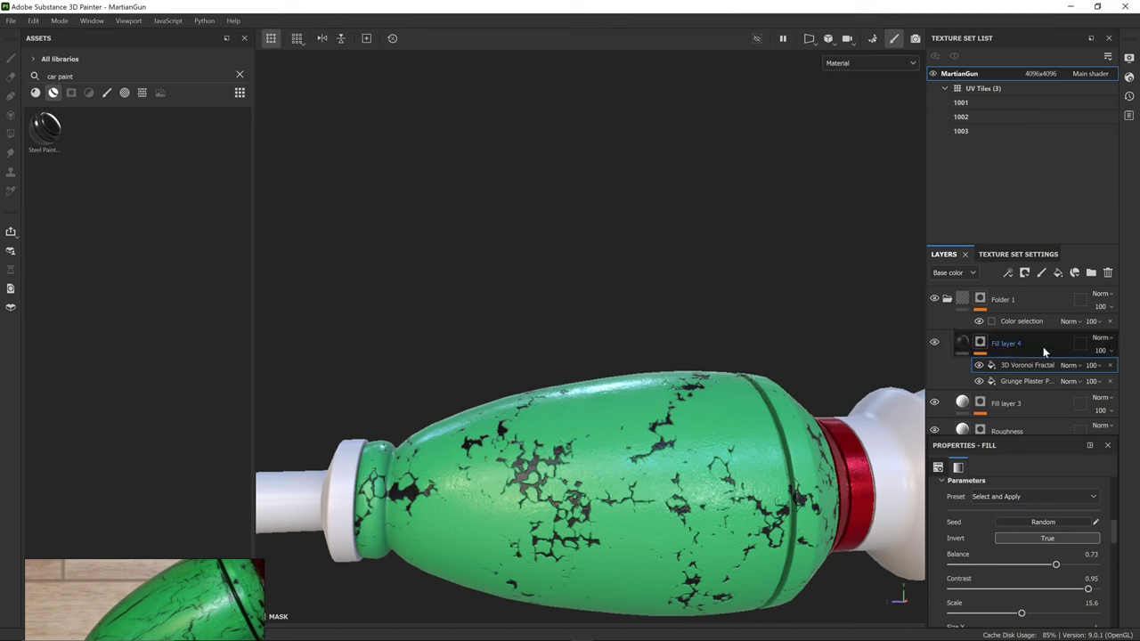
Step: Set the 3D Voronoi Fractal fill's Size X to 0.2 and Size Z to 0.23 in Fill layer 4's mask
{"action": "scroll", "coordinate": [999, 583], "scroll_direction": "down", "scroll_amount": 4}
{"action": "scroll", "coordinate": [996, 577], "scroll_direction": "up", "scroll_amount": 2}
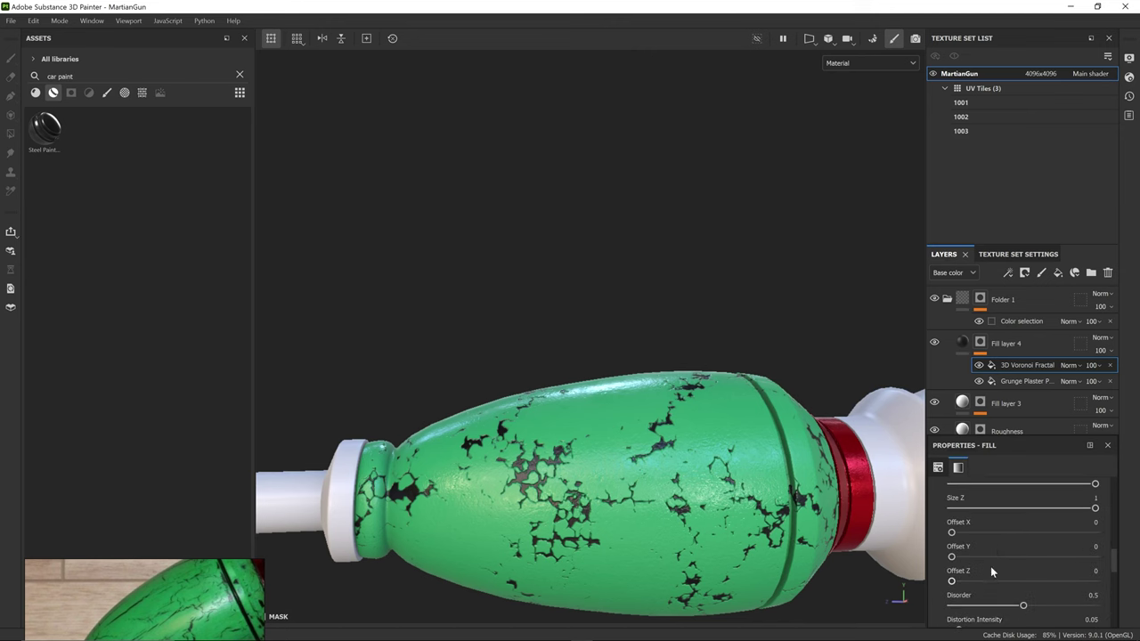
{"action": "left_click_drag", "start_coordinate": [1094, 556], "coordinate": [980, 532]}
{"action": "left_click", "coordinate": [1043, 579]}
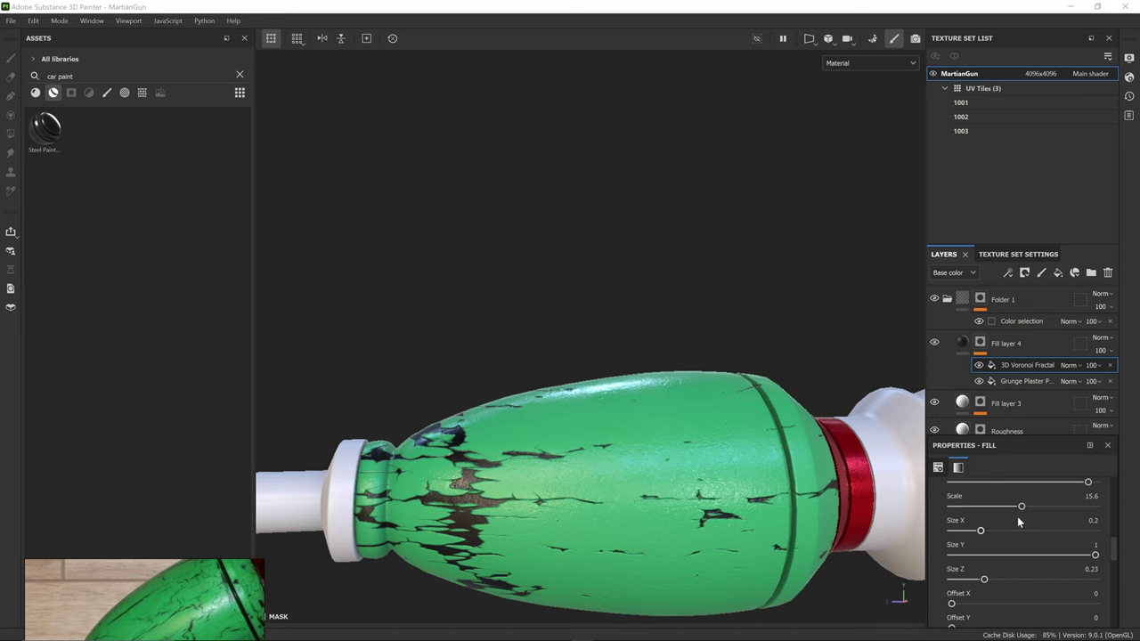
Step: Set the 3D Voronoi Fractal fill's balance to 0.82 and its blending mode to Linear dodge (Add)
{"action": "scroll", "coordinate": [1024, 520], "scroll_direction": "up", "scroll_amount": 1}
{"action": "left_click_drag", "start_coordinate": [1056, 494], "coordinate": [1073, 496]}
{"action": "scroll", "coordinate": [1015, 570], "scroll_direction": "down", "scroll_amount": 5}
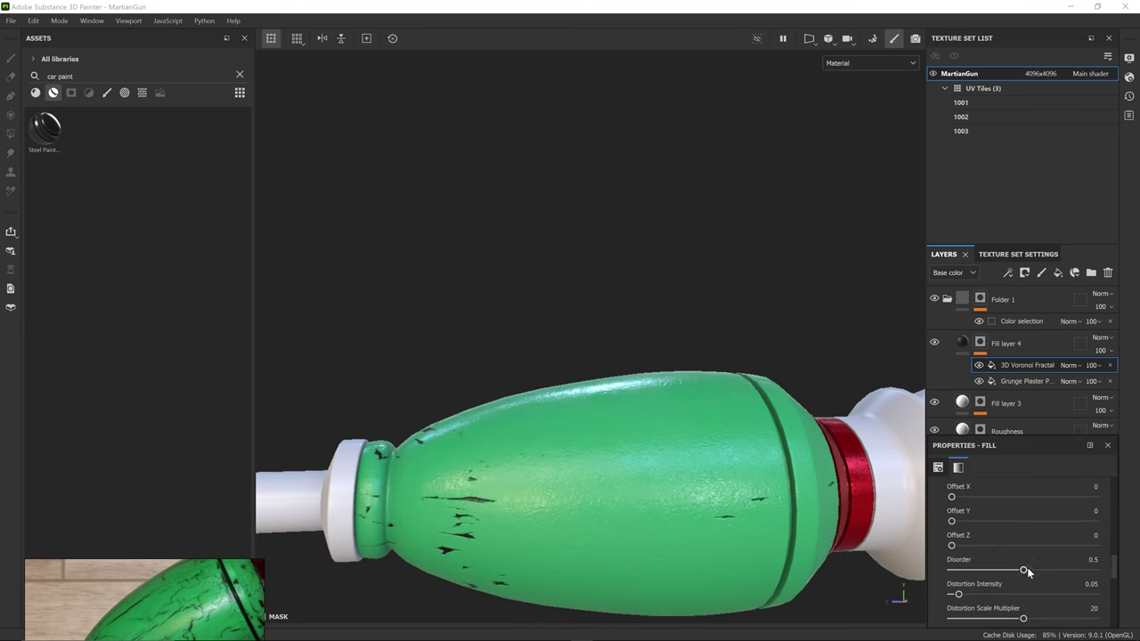
{"action": "left_click_drag", "start_coordinate": [1024, 595], "coordinate": [1070, 602]}
{"action": "scroll", "coordinate": [1005, 526], "scroll_direction": "up", "scroll_amount": 5}
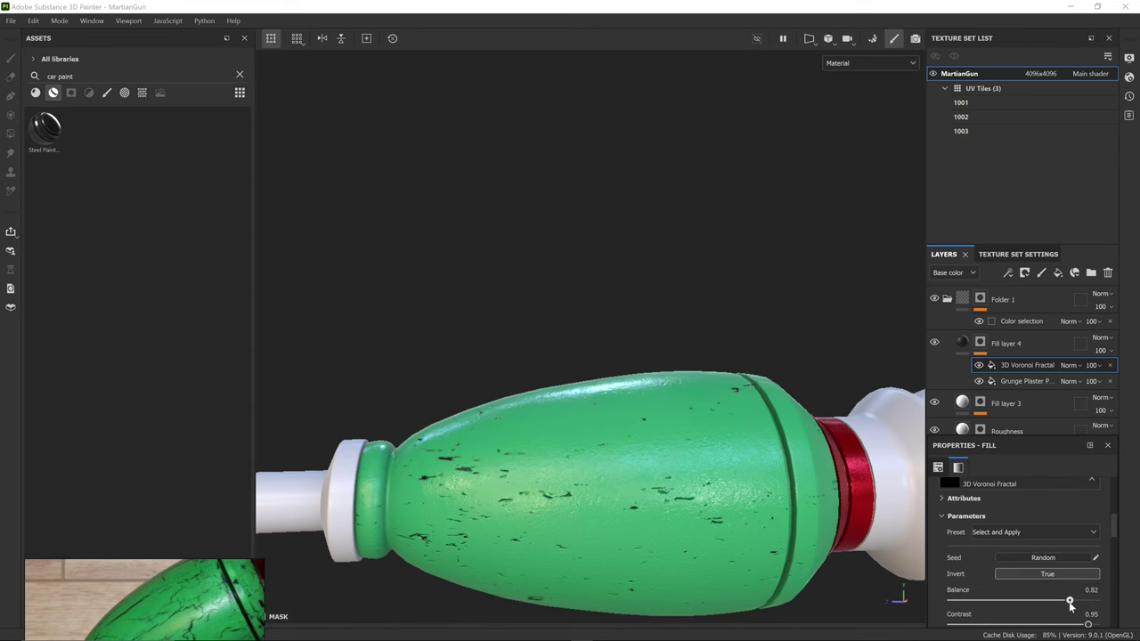
{"action": "left_click", "coordinate": [1071, 365]}
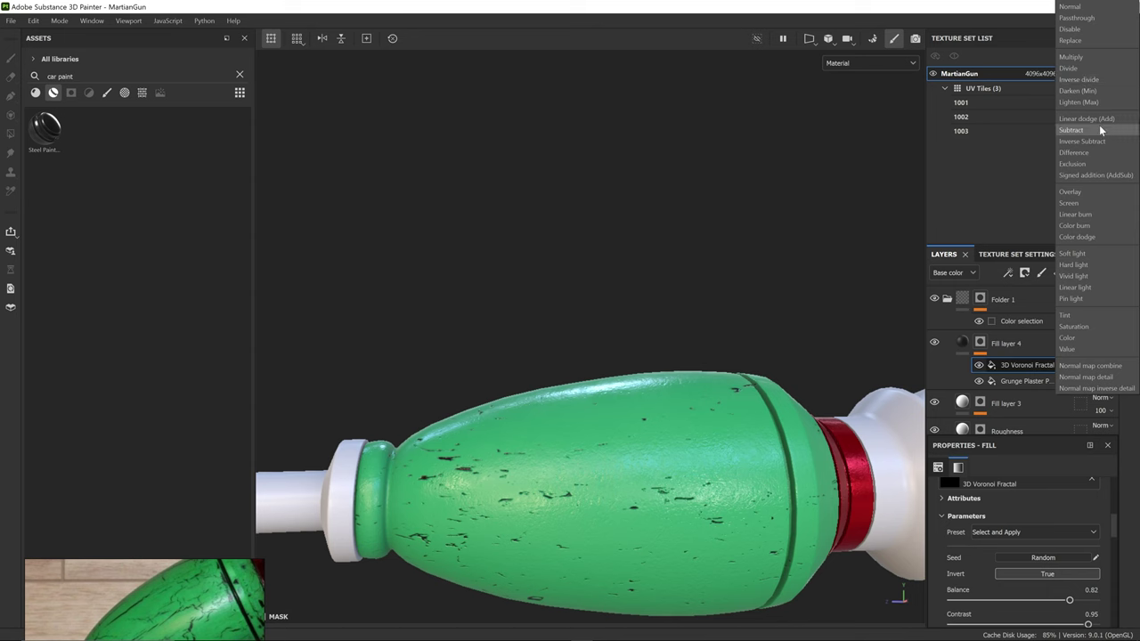
{"action": "left_click", "coordinate": [1096, 120]}
Step: Add a fill with the Grunge Cracked Deep texture to Fill layer 4's mask
{"action": "left_click", "coordinate": [1007, 272]}
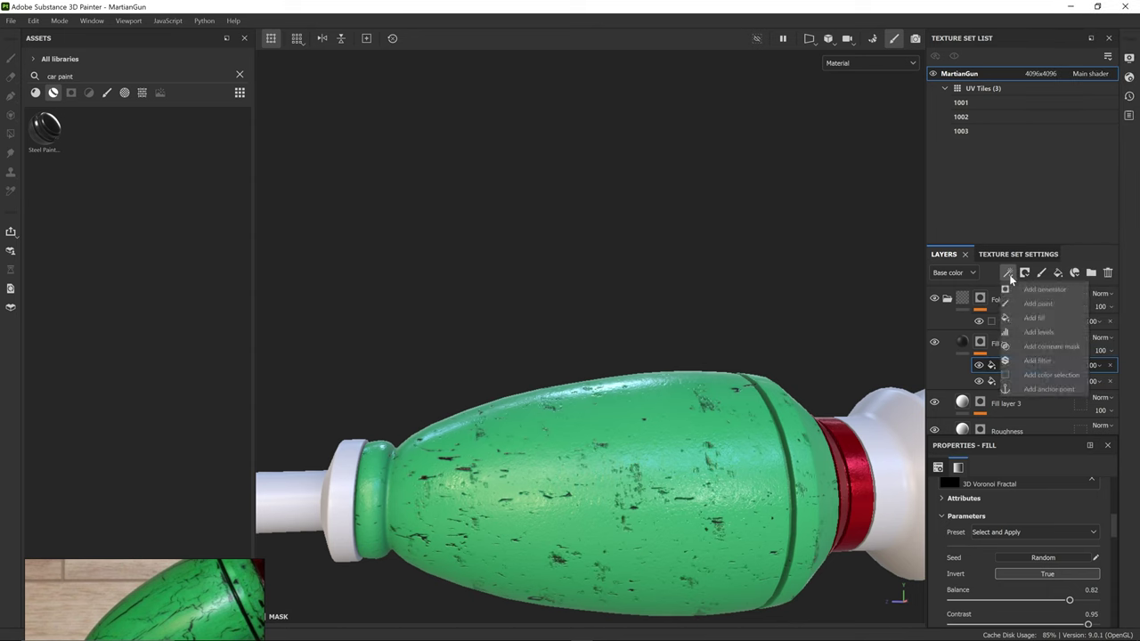
{"action": "left_click", "coordinate": [1032, 319]}
{"action": "left_click", "coordinate": [1019, 516]}
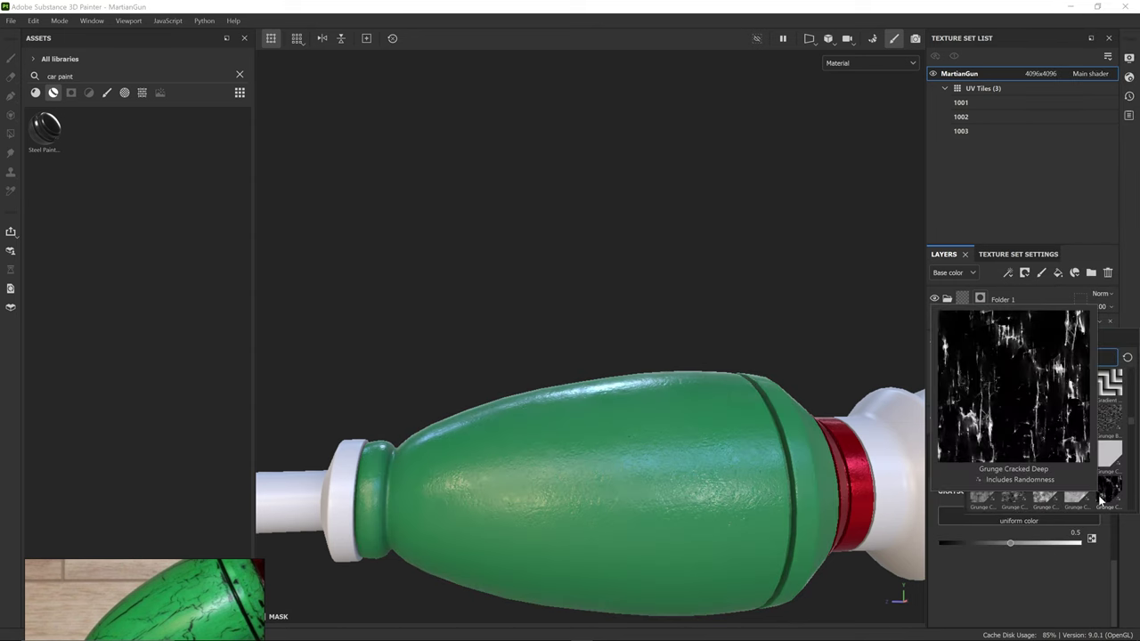
{"action": "left_click", "coordinate": [1101, 502]}
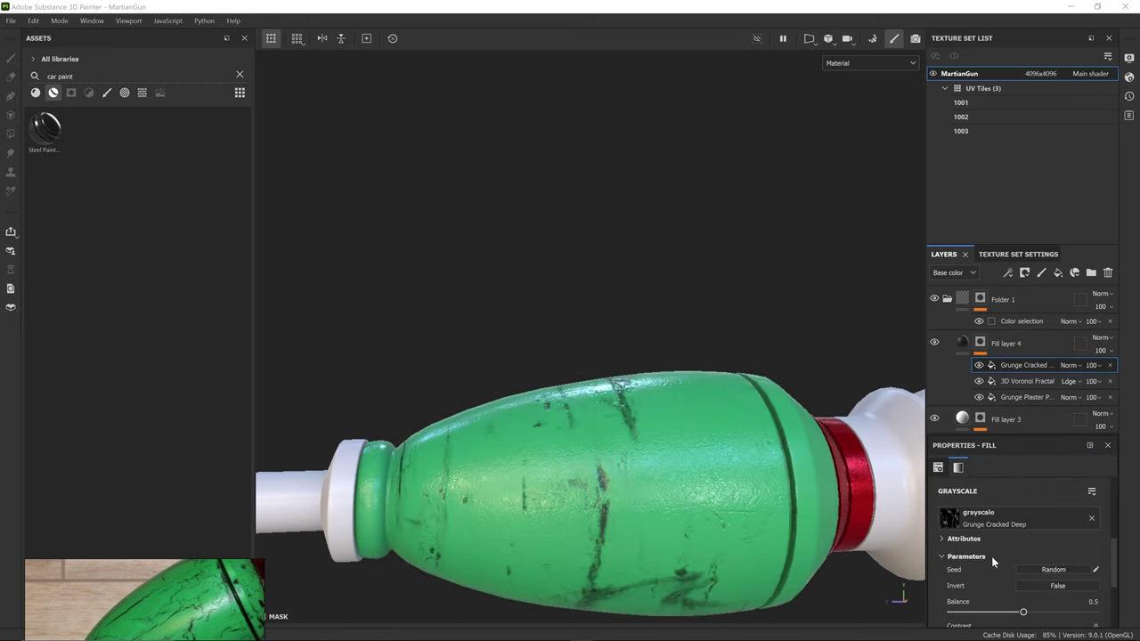
Step: Set the Grunge Cracked Deep fill's tiling to 9.95, its offset to 90 and its tiling amount to 2
{"action": "scroll", "coordinate": [991, 555], "scroll_direction": "up", "scroll_amount": 3}
{"action": "left_click_drag", "start_coordinate": [1001, 493], "coordinate": [1009, 492]}
{"action": "type", "text": "90"}
{"action": "key", "text": "Return"}
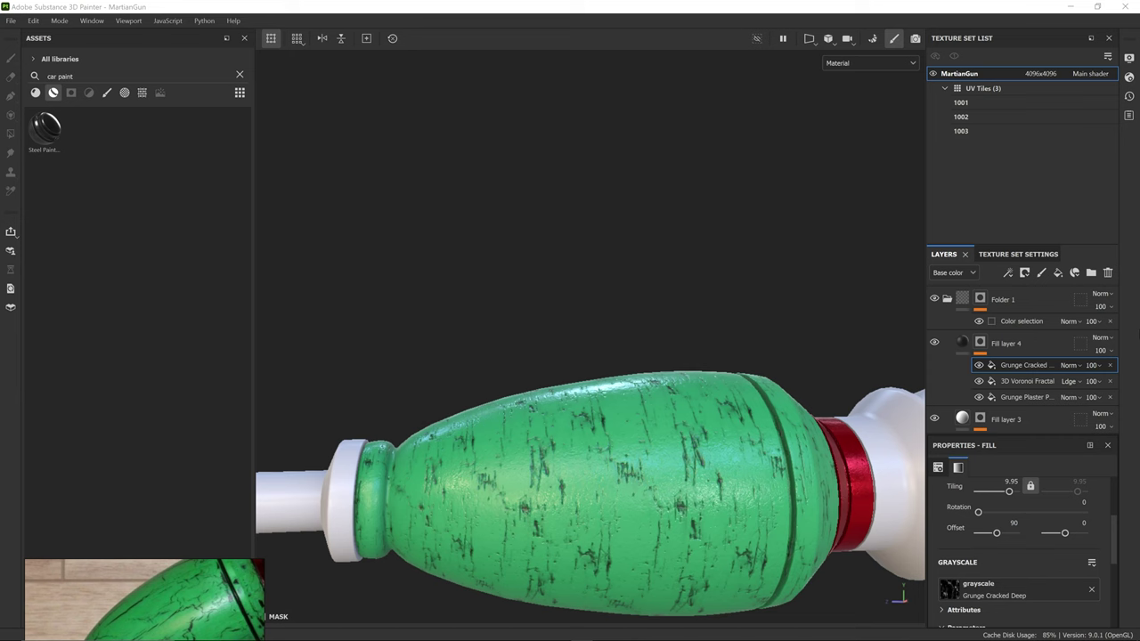
{"action": "scroll", "coordinate": [987, 535], "scroll_direction": "down", "scroll_amount": 5}
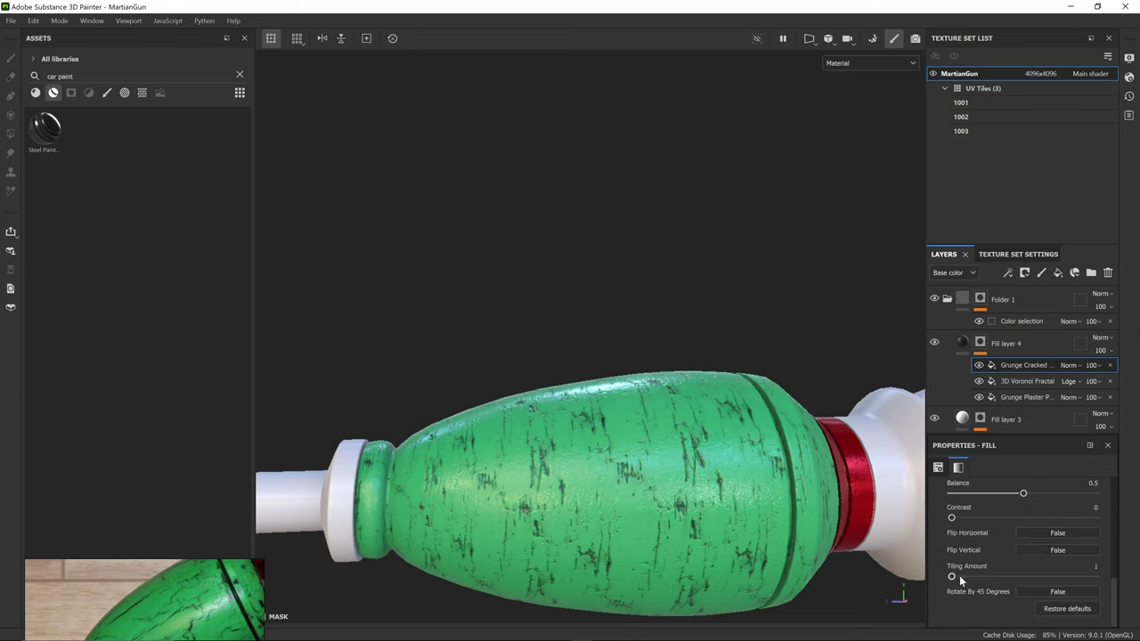
{"action": "left_click_drag", "start_coordinate": [958, 574], "coordinate": [969, 576]}
Step: Set the Grunge Cracked Deep fill's tiling to 1, its offset to 0 and its rotation to 90
{"action": "scroll", "coordinate": [984, 512], "scroll_direction": "up", "scroll_amount": 5}
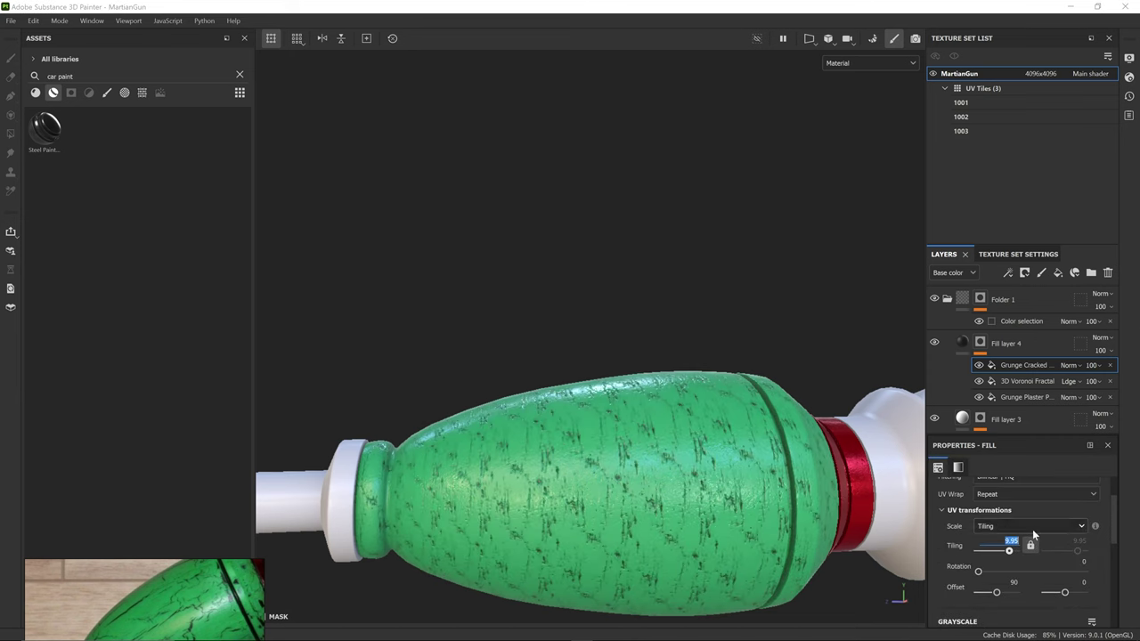
{"action": "type", "text": "1"}
{"action": "key", "text": "Return"}
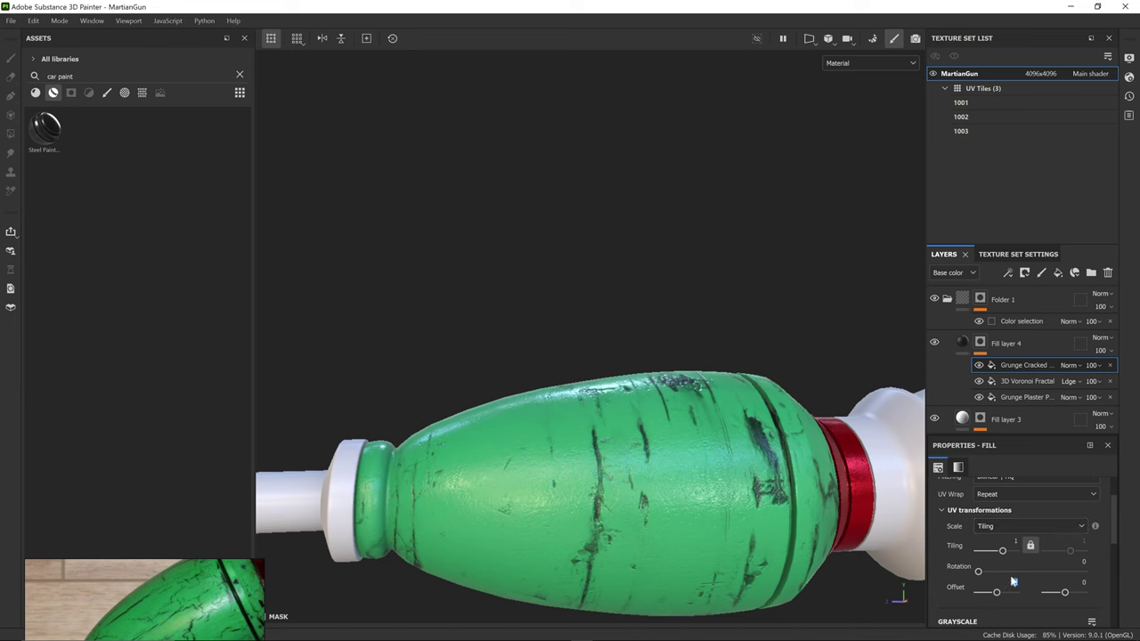
{"action": "left_click", "coordinate": [1012, 580]}
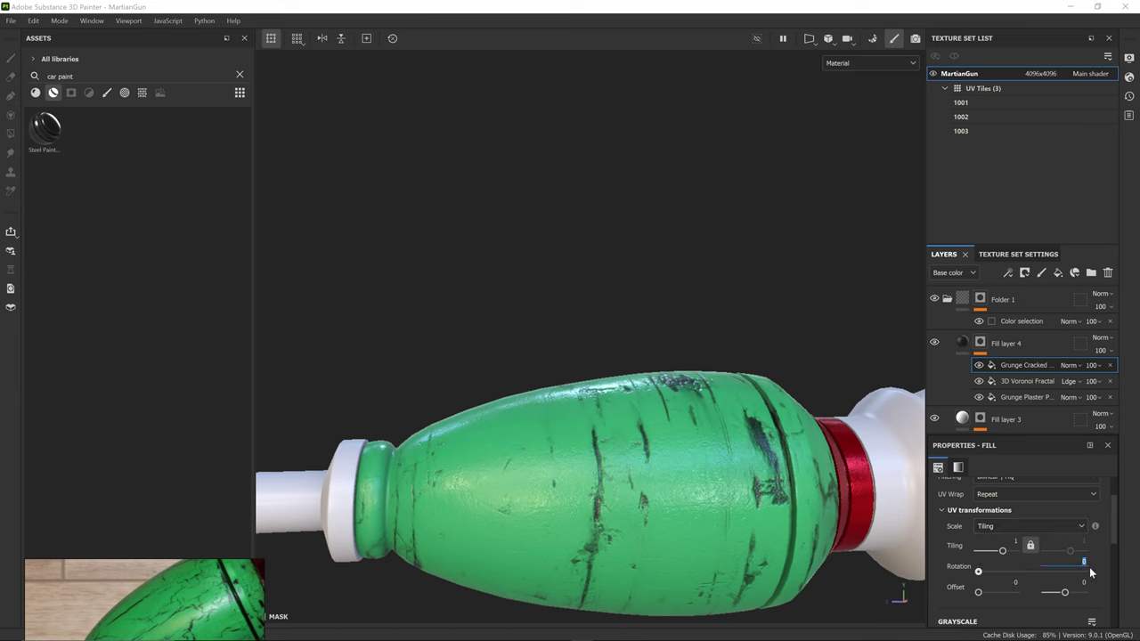
{"action": "type", "text": "90"}
{"action": "key", "text": "Return"}
Step: Set the Grunge Cracked Deep fill to tiling amount 5, balance 0.44 and contrast 0.69, blended with Linear dodge (Add)
{"action": "scroll", "coordinate": [984, 599], "scroll_direction": "down", "scroll_amount": 5}
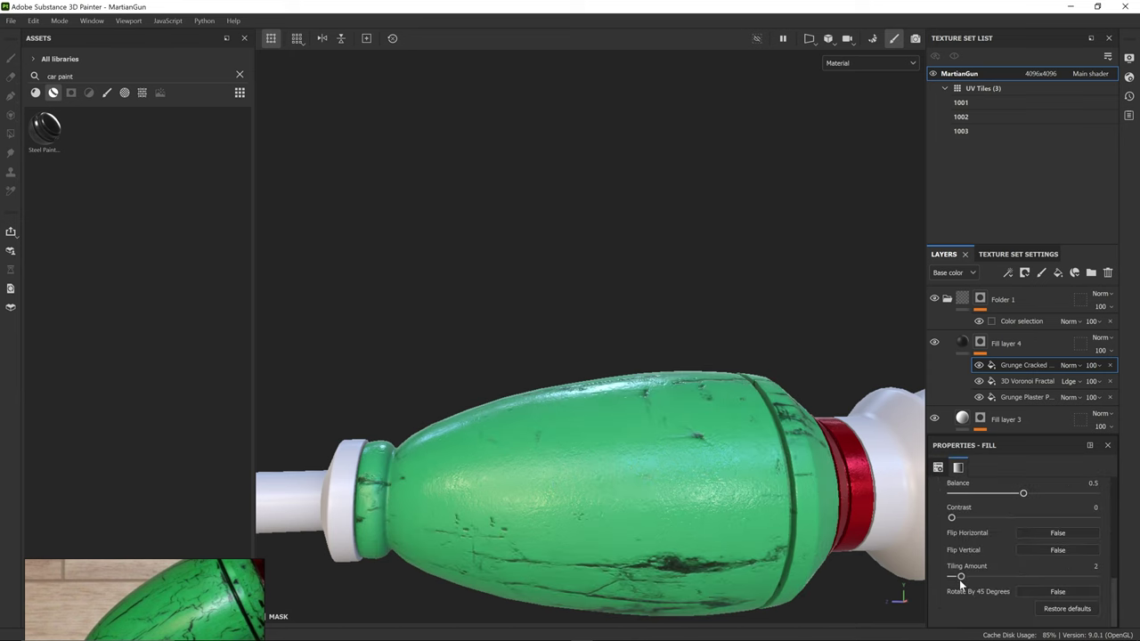
{"action": "left_click_drag", "start_coordinate": [959, 578], "coordinate": [1009, 575]}
{"action": "scroll", "coordinate": [1019, 539], "scroll_direction": "up", "scroll_amount": 1}
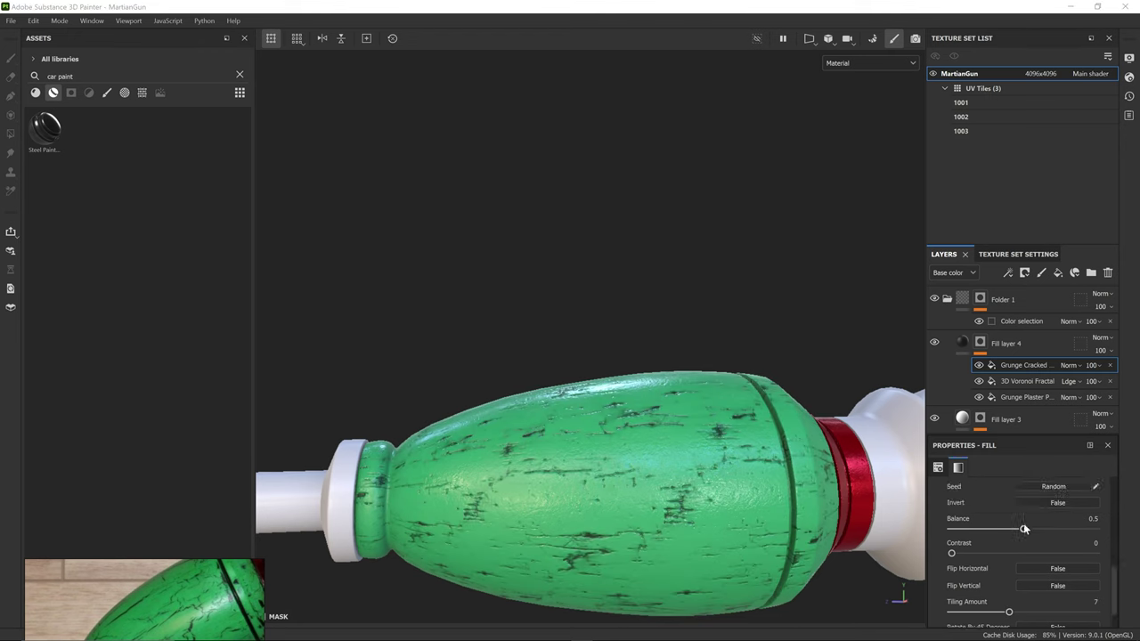
{"action": "left_click_drag", "start_coordinate": [951, 553], "coordinate": [1014, 529]}
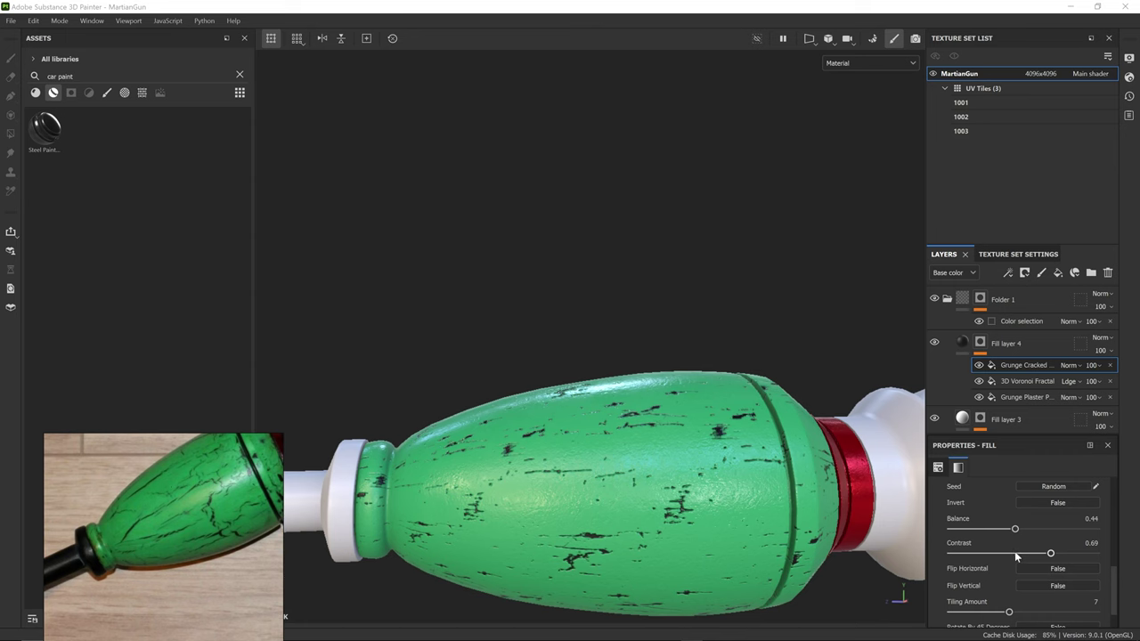
{"action": "scroll", "coordinate": [1014, 551], "scroll_direction": "up", "scroll_amount": 3}
{"action": "scroll", "coordinate": [1007, 561], "scroll_direction": "down", "scroll_amount": 4}
{"action": "left_click_drag", "start_coordinate": [1000, 578], "coordinate": [979, 579]}
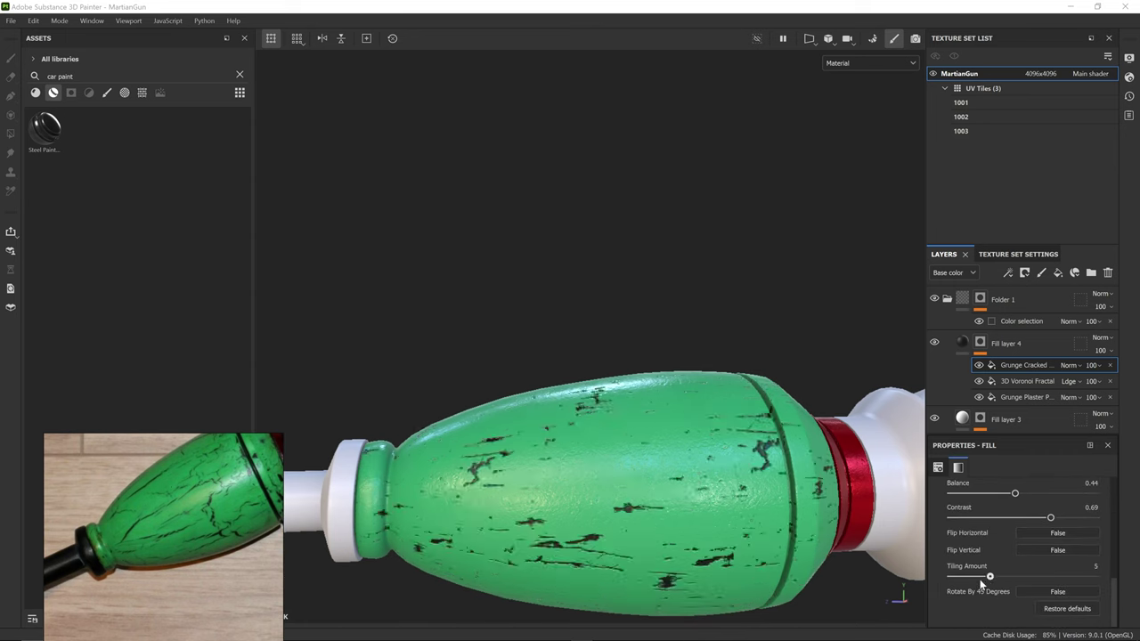
{"action": "left_click", "coordinate": [1073, 365]}
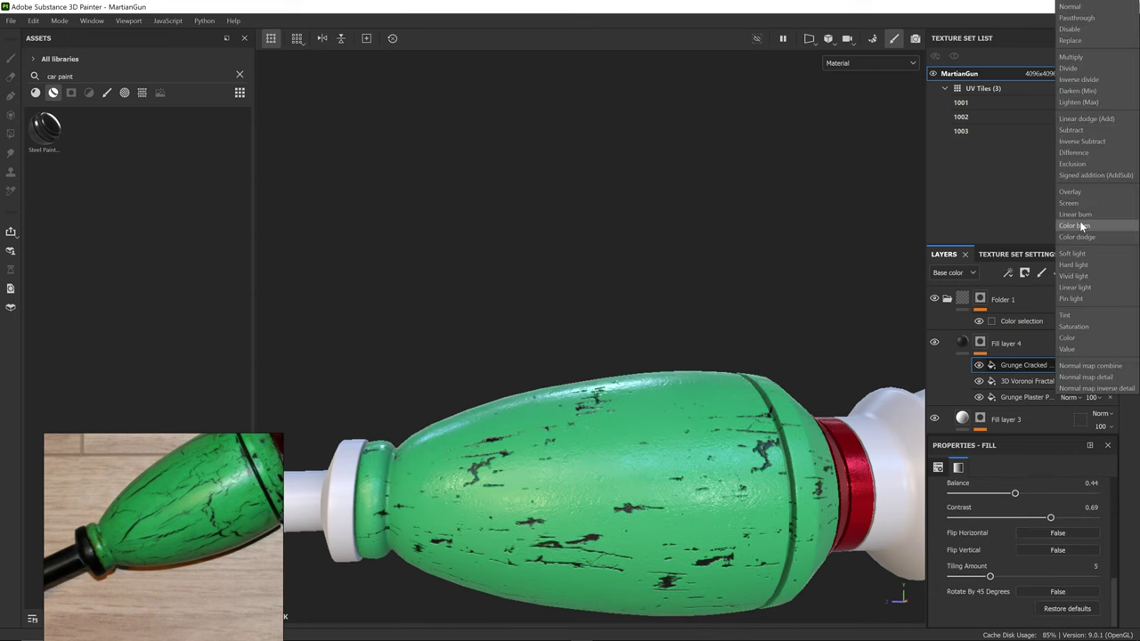
{"action": "left_click", "coordinate": [1091, 118]}
Step: Add another fill with the Grunge Concrete Cracked texture to Fill layer 4's mask
{"action": "left_click", "coordinate": [1008, 275]}
{"action": "left_click", "coordinate": [1028, 316]}
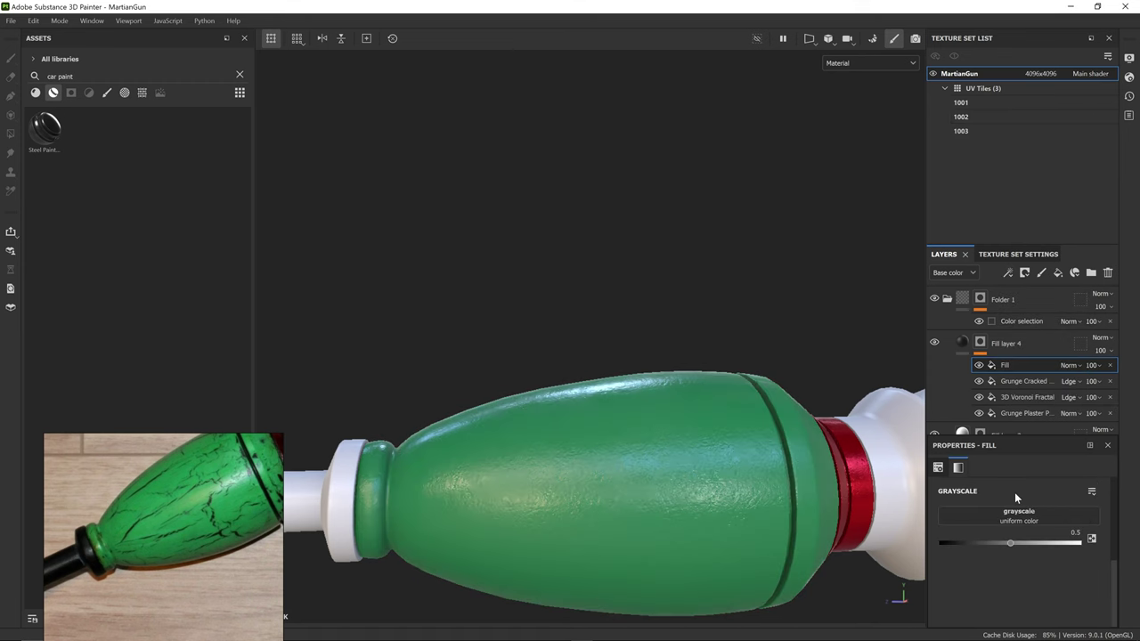
{"action": "left_click", "coordinate": [995, 513]}
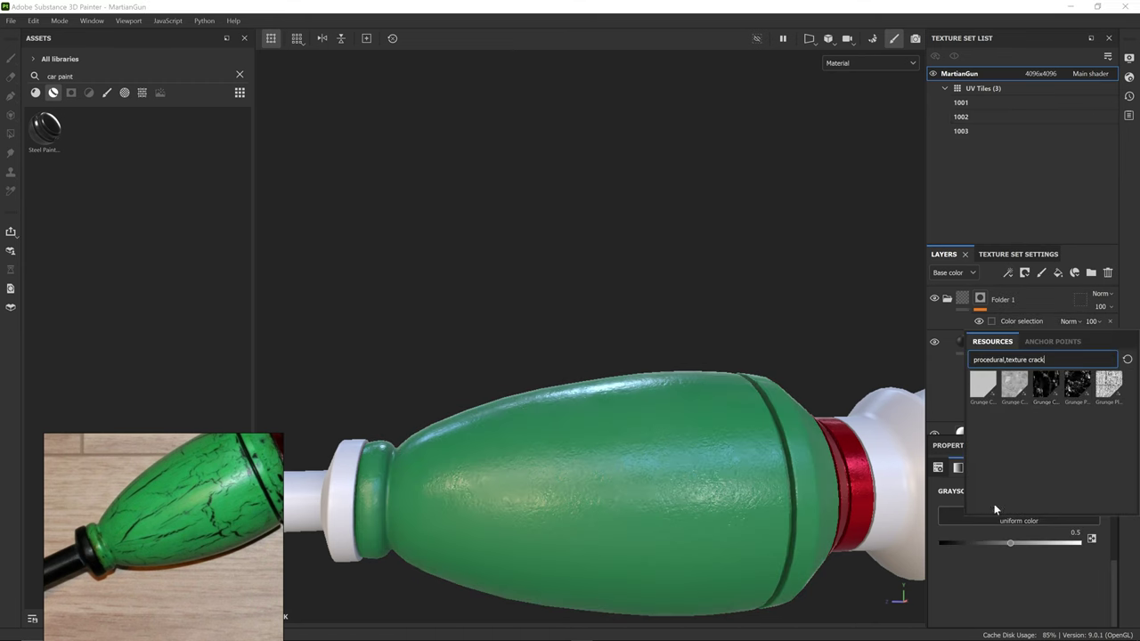
{"action": "left_click", "coordinate": [984, 393]}
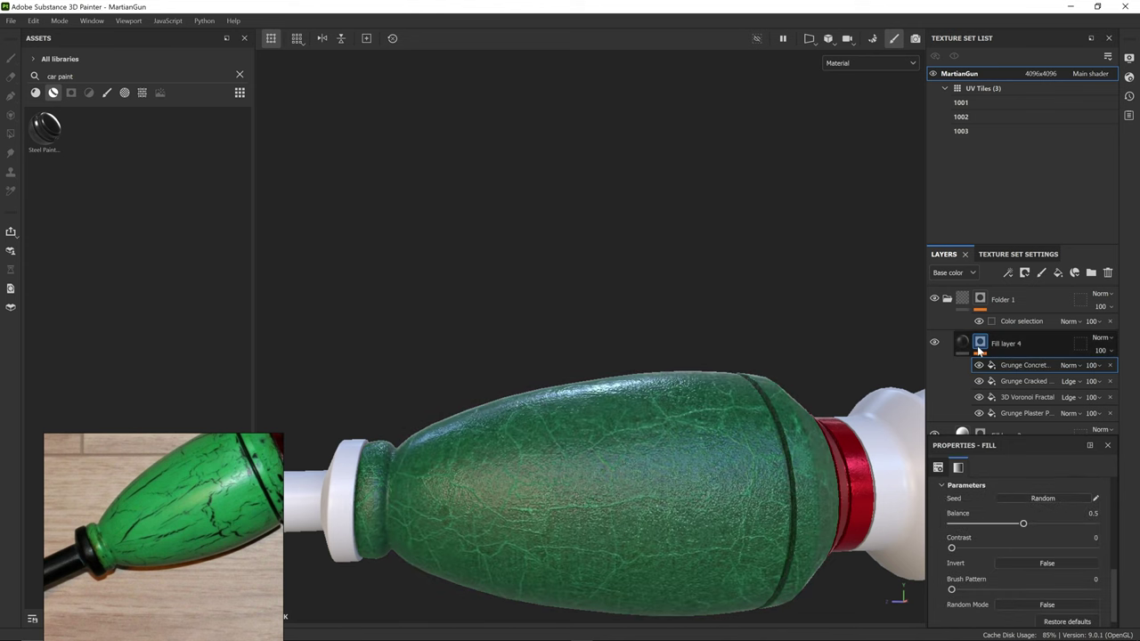
Step: Display the mask, invert the Grunge Concrete Cracked texture with balance 0.52 and contrast 0.79, and return to the material display
{"action": "left_click", "coordinate": [980, 346], "text": "alt"}
{"action": "left_click", "coordinate": [1032, 566]}
{"action": "left_click_drag", "start_coordinate": [951, 548], "coordinate": [1090, 549]}
{"action": "left_click", "coordinate": [961, 343]}
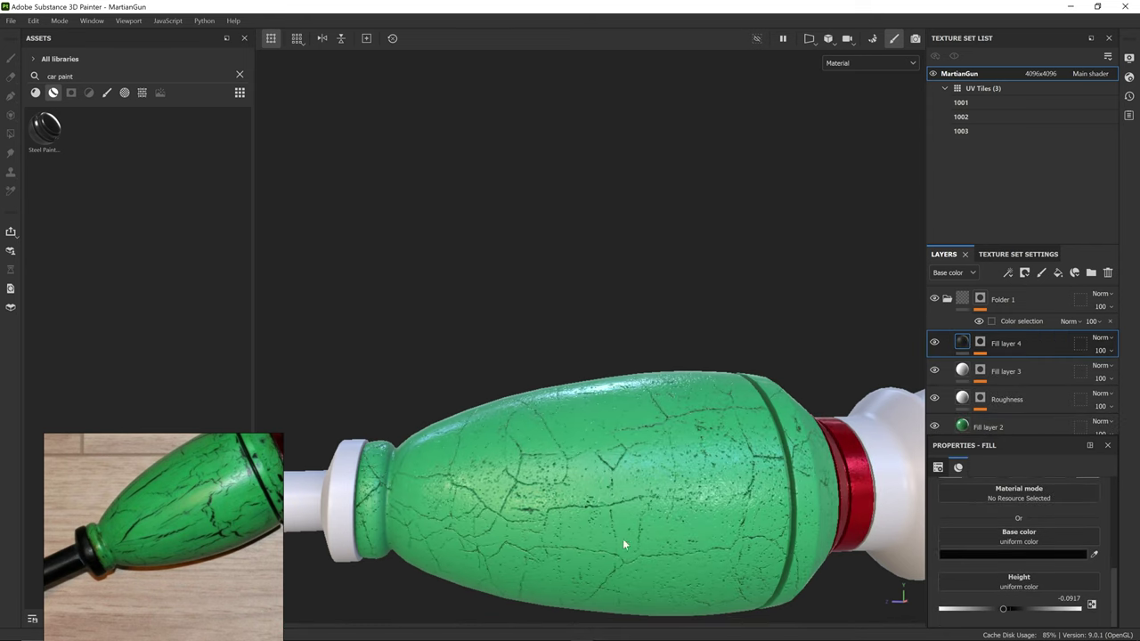
Step: Move the Grunge Concrete Cracked fill below the Grunge Plaster fill and blend the latter with Linear dodge (Add)
{"action": "left_click", "coordinate": [980, 345]}
{"action": "left_click_drag", "start_coordinate": [1004, 366], "coordinate": [1009, 414]}
{"action": "left_click", "coordinate": [1070, 397]}
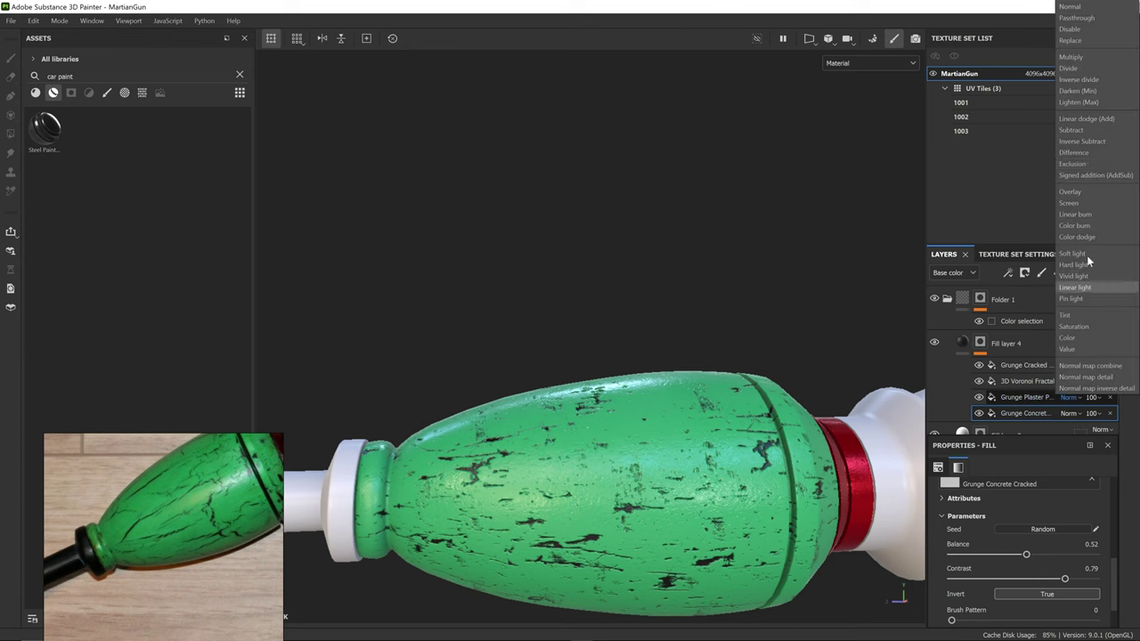
{"action": "left_click", "coordinate": [1094, 122]}
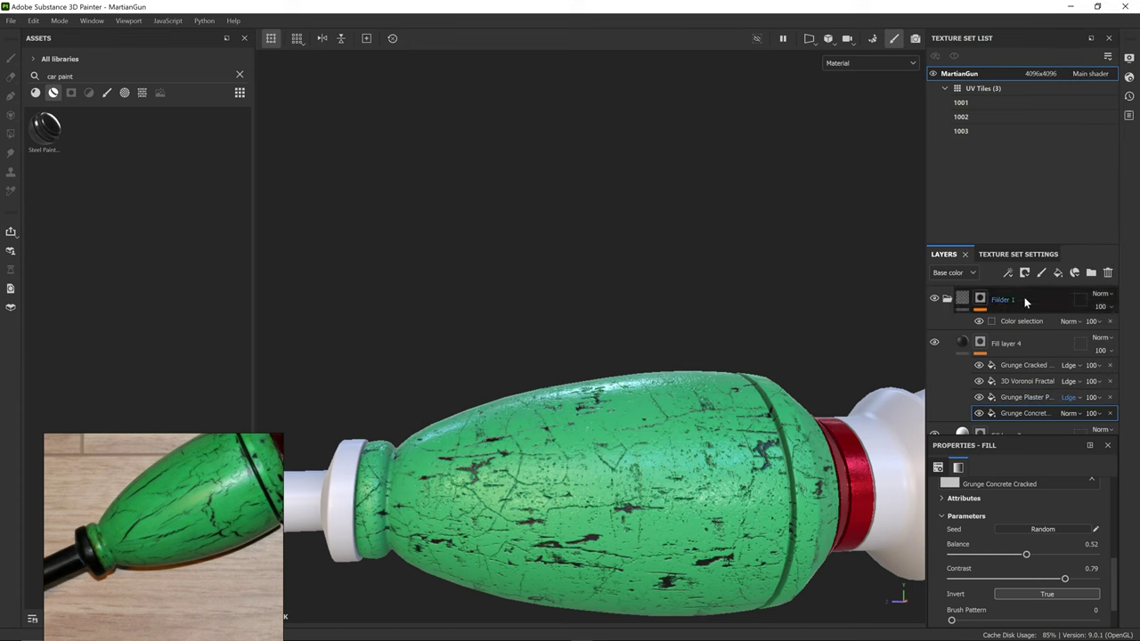
Step: Add a Blur filter with intensity 0 above the Grunge Concrete Cracked fill, hiding the three fills above it
{"action": "left_click", "coordinate": [1007, 272]}
{"action": "left_click", "coordinate": [1044, 360]}
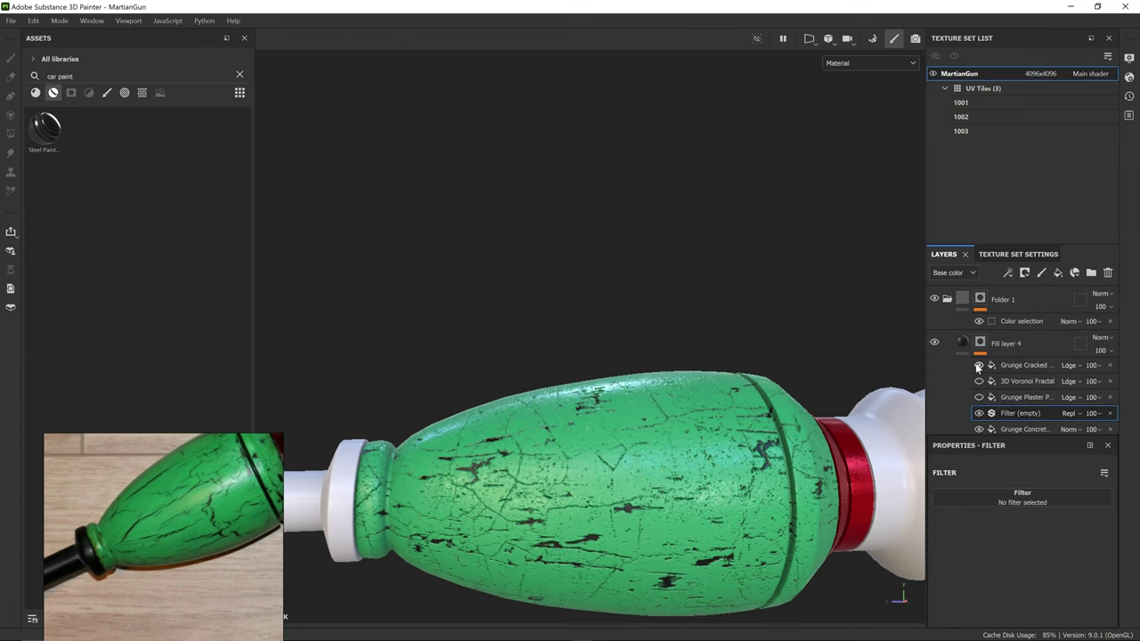
{"action": "left_click", "coordinate": [1011, 495]}
{"action": "left_click", "coordinate": [1081, 505]}
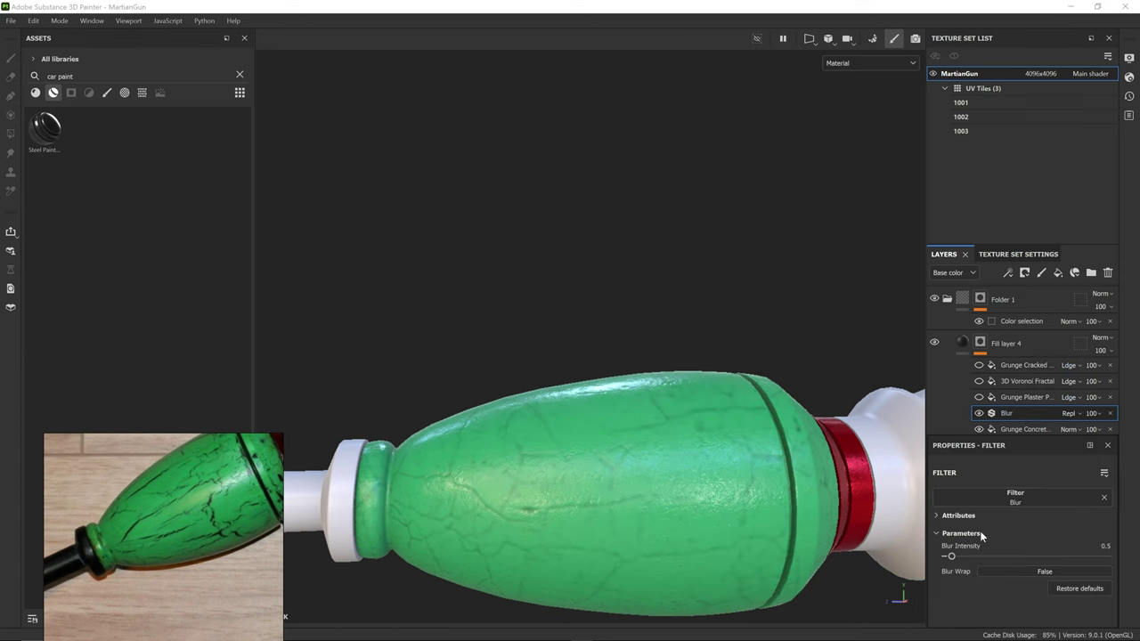
{"action": "left_click_drag", "start_coordinate": [950, 553], "coordinate": [944, 556]}
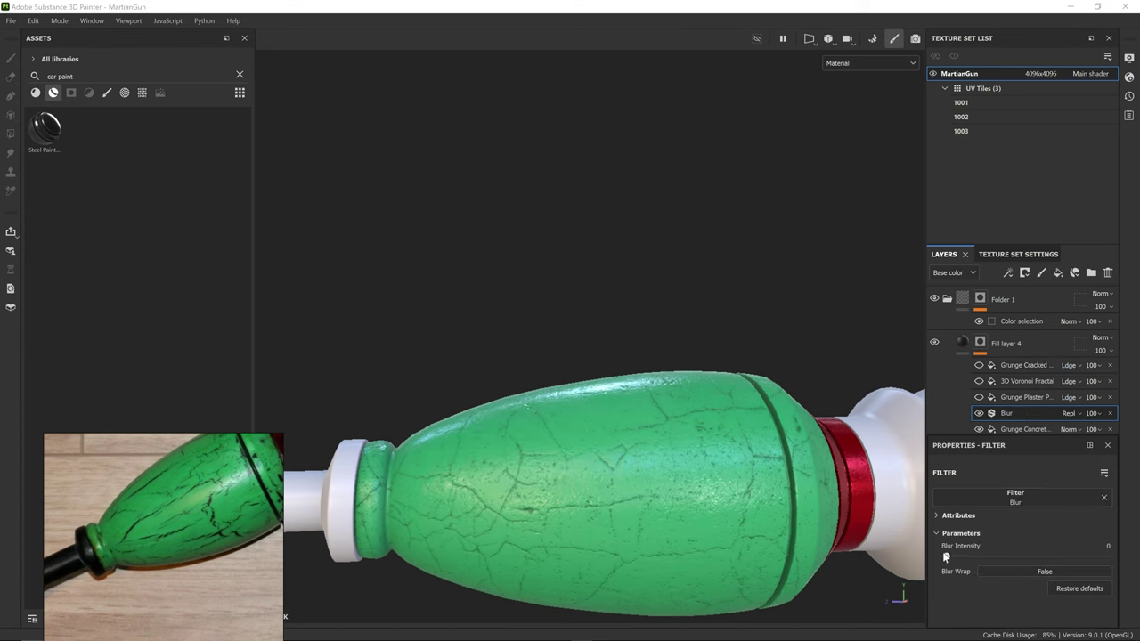
Step: Add Levels above the Blur filter, lower the input white point to 0 and compare with and without the effect
{"action": "left_click", "coordinate": [1010, 270]}
{"action": "left_click", "coordinate": [1031, 328]}
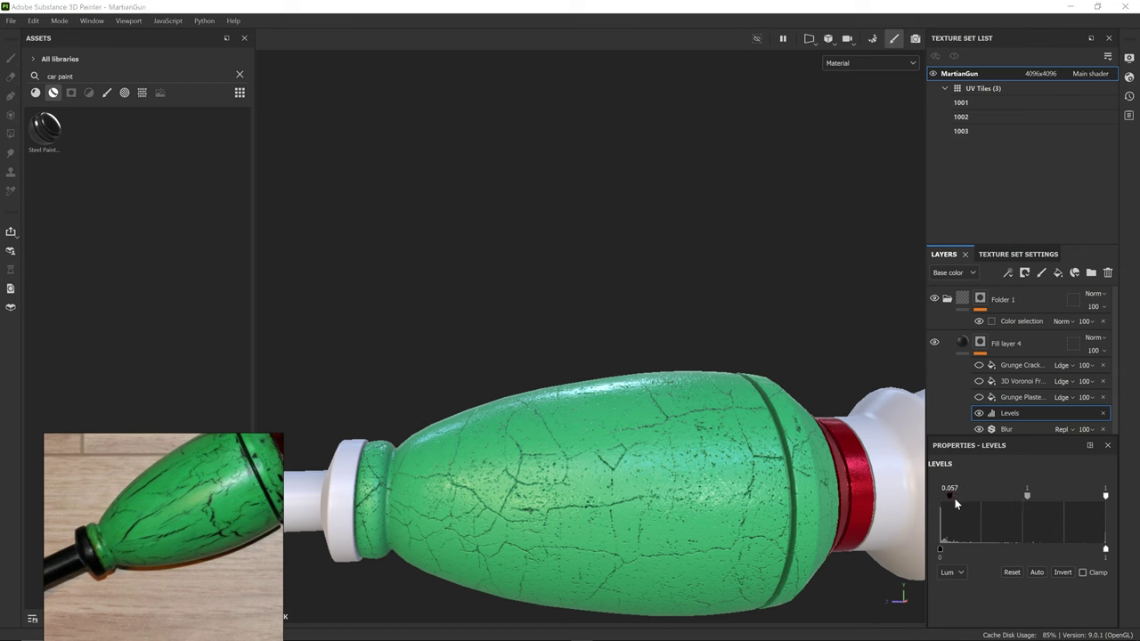
{"action": "left_click_drag", "start_coordinate": [1105, 495], "coordinate": [940, 495]}
{"action": "left_click", "coordinate": [980, 415]}
{"action": "left_click", "coordinate": [979, 414]}
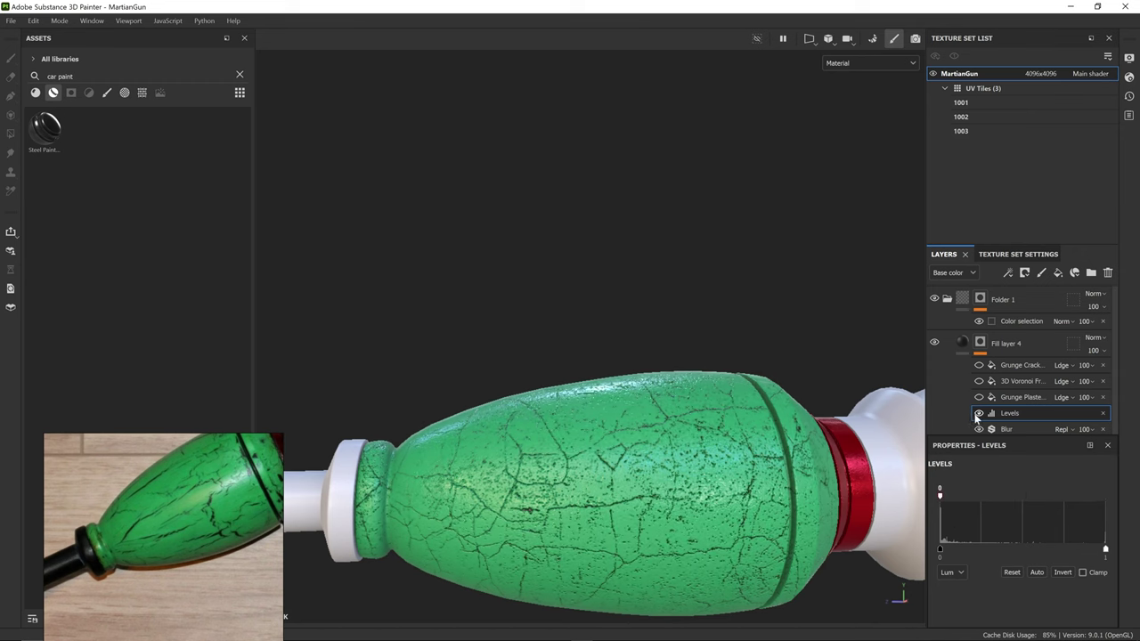
Step: Show the Grunge Plaster, 3D Voronoi Fractal and Grunge Cracked Deep fills again
{"action": "left_click", "coordinate": [977, 396]}
{"action": "left_click", "coordinate": [978, 380]}
{"action": "left_click", "coordinate": [979, 363]}
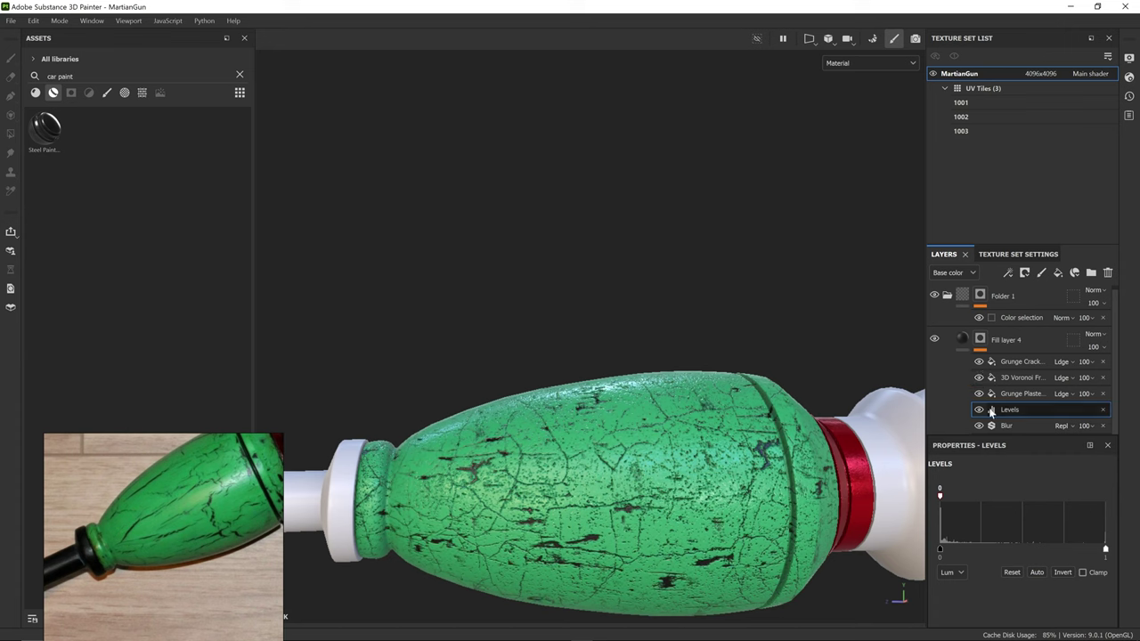
Step: Add a fill above the Levels in Fill layer 4's mask and load the Grunge Plaster Cracked texture into it
{"action": "left_click", "coordinate": [1008, 275]}
{"action": "left_click", "coordinate": [1038, 318]}
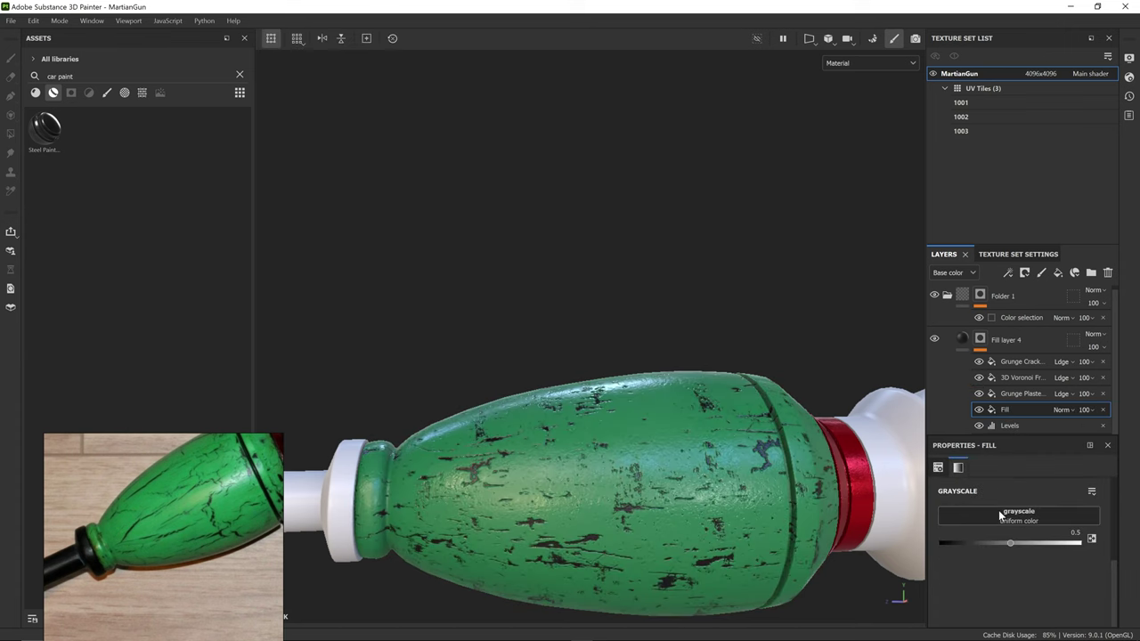
{"action": "left_click", "coordinate": [998, 510]}
{"action": "mouse_move", "coordinate": [1014, 381]}
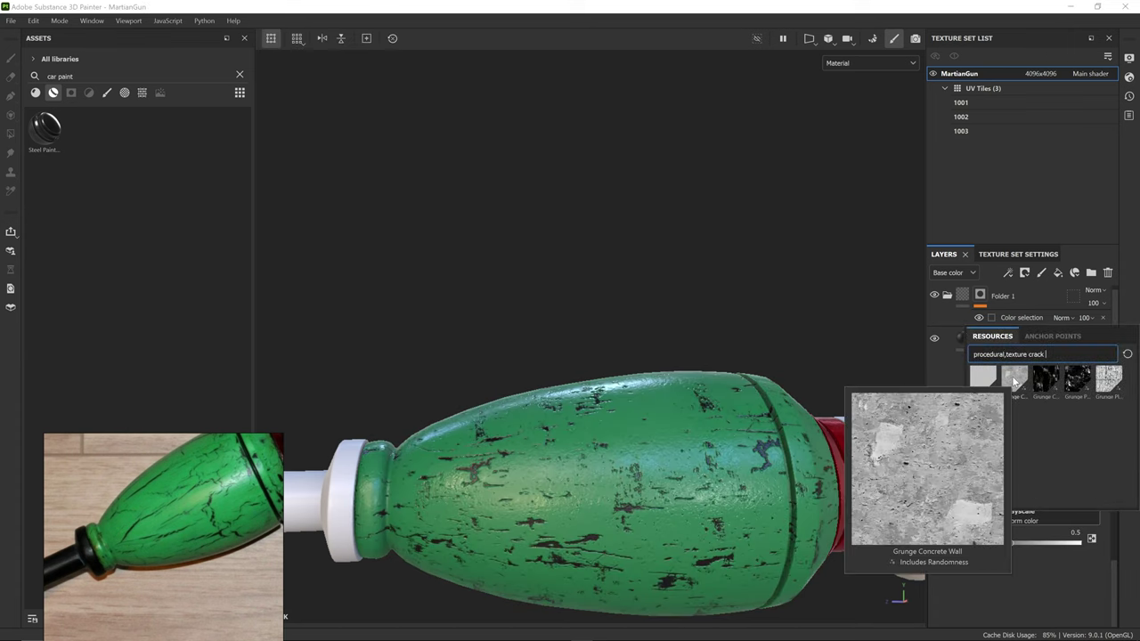
{"action": "left_click", "coordinate": [1109, 378]}
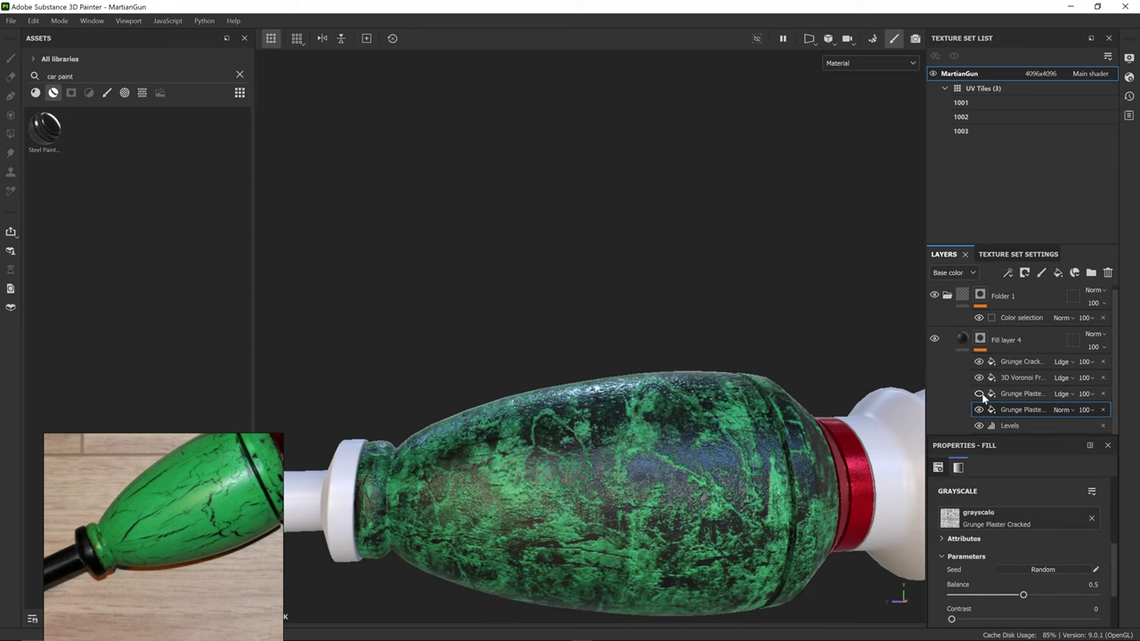
Step: Invert the new Grunge Plaster Cracked fill and set its balance to 0.32 and contrast to 0.9
{"action": "scroll", "coordinate": [983, 570], "scroll_direction": "down", "scroll_amount": 1}
{"action": "mouse_move", "coordinate": [1025, 558]}
{"action": "left_mouse_down"}
{"action": "mouse_move", "coordinate": [965, 552]}
{"action": "mouse_move", "coordinate": [1024, 559]}
{"action": "left_mouse_up"}
{"action": "left_click", "coordinate": [1046, 601]}
{"action": "left_click_drag", "start_coordinate": [951, 583], "coordinate": [999, 560]}
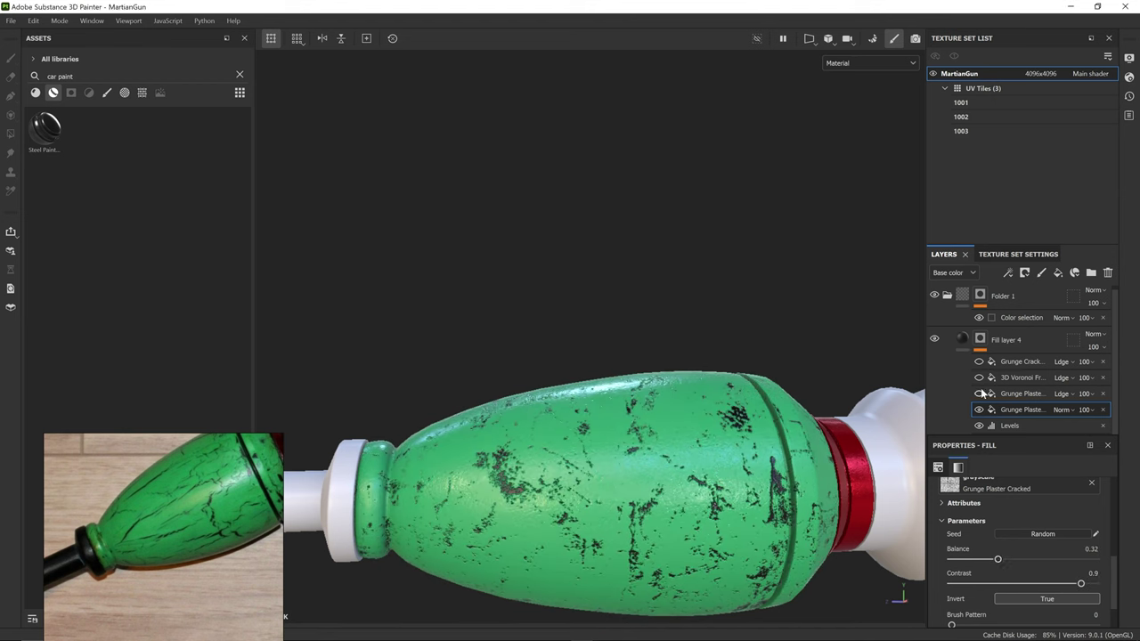
Step: Examine the cracked green paint on the bulb and rear parts of the gun against the matching areas of the reference photo
{"action": "left_click_drag", "start_coordinate": [849, 437], "coordinate": [623, 454], "text": "alt"}
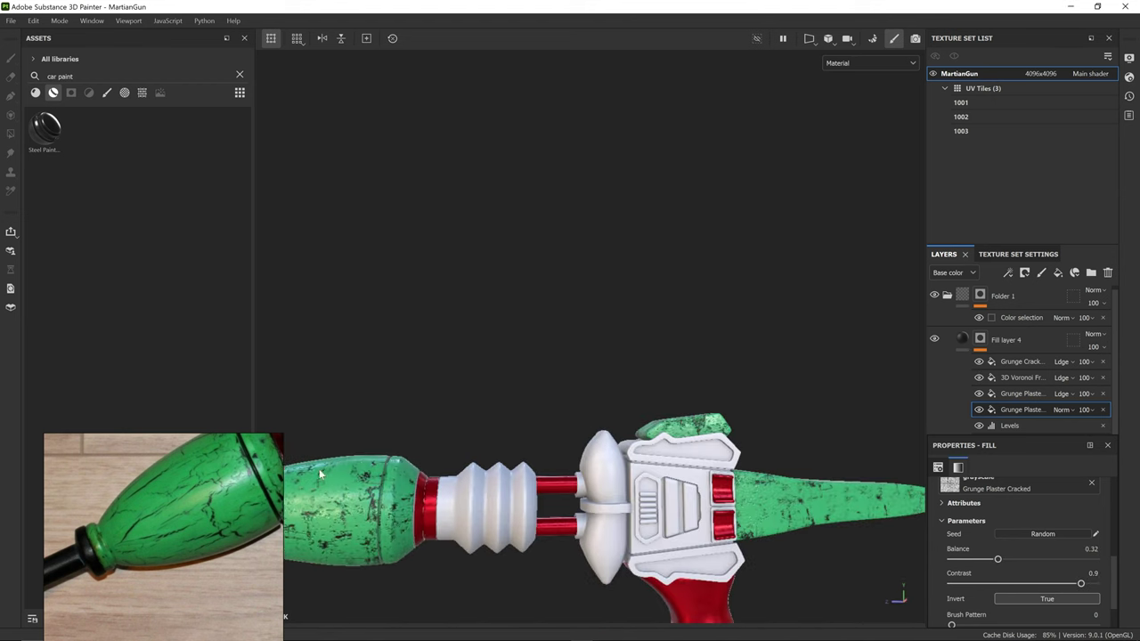
{"action": "scroll", "coordinate": [147, 510], "scroll_direction": "down", "scroll_amount": 3}
{"action": "middle_click_drag", "start_coordinate": [147, 511], "coordinate": [131, 526]}
{"action": "middle_click_drag", "start_coordinate": [535, 574], "coordinate": [402, 452], "text": "alt"}
{"action": "left_click_drag", "start_coordinate": [347, 458], "coordinate": [407, 463], "text": "alt"}
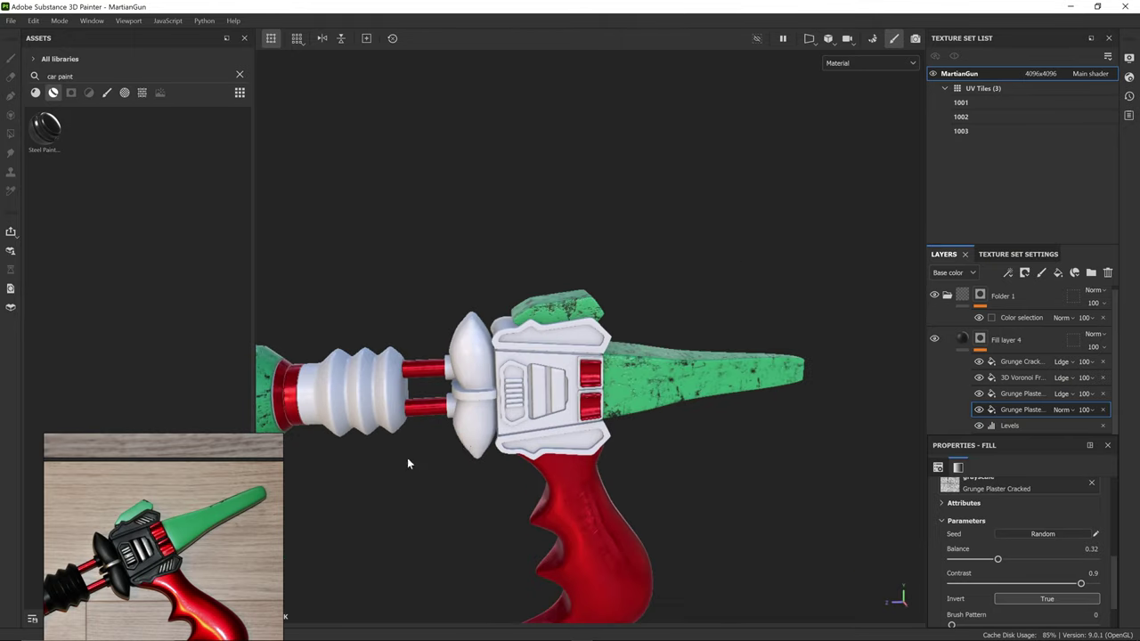
{"action": "middle_click_drag", "start_coordinate": [406, 463], "coordinate": [666, 423], "text": "alt"}
{"action": "middle_click_drag", "start_coordinate": [62, 596], "coordinate": [157, 522]}
{"action": "scroll", "coordinate": [157, 523], "scroll_direction": "up", "scroll_amount": 4}
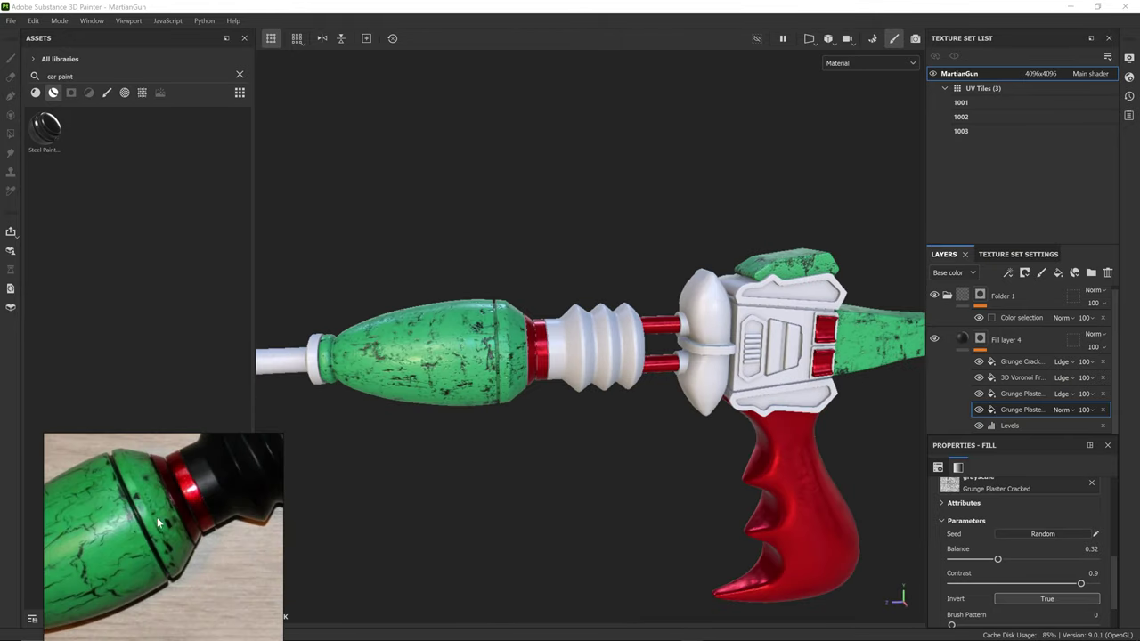
Step: Add a fill layer between Fill layer 4 and Fill layer 3 with only the color and height channels enabled
{"action": "left_click", "coordinate": [950, 342]}
{"action": "left_click", "coordinate": [981, 370]}
{"action": "left_click", "coordinate": [1057, 272]}
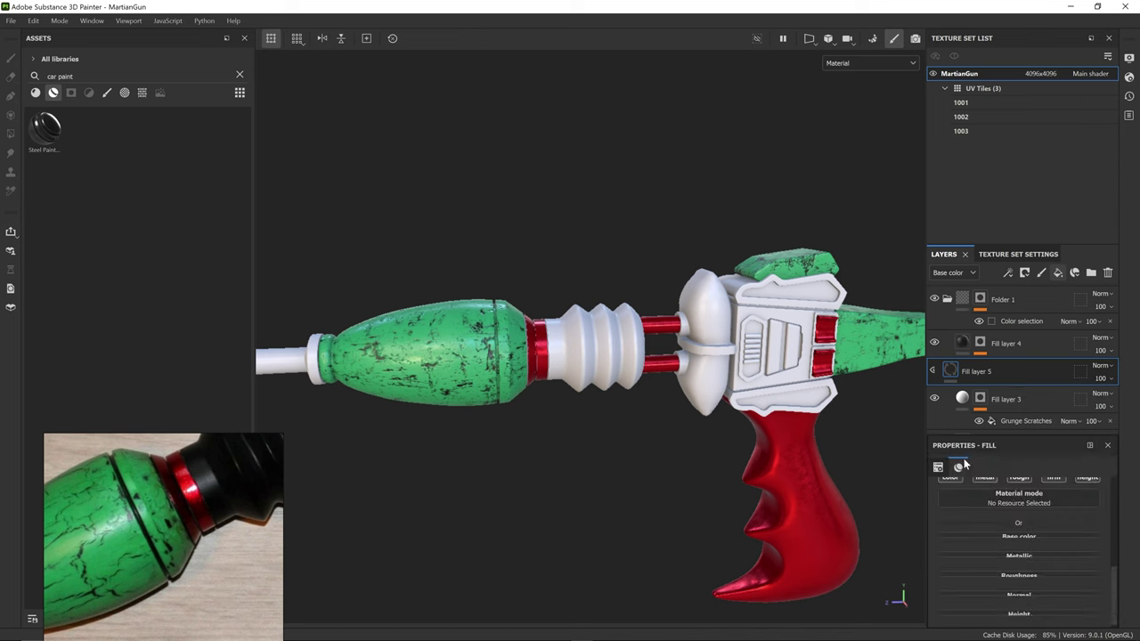
{"action": "left_click", "coordinate": [1093, 514], "text": "alt"}
{"action": "left_click", "coordinate": [951, 514]}
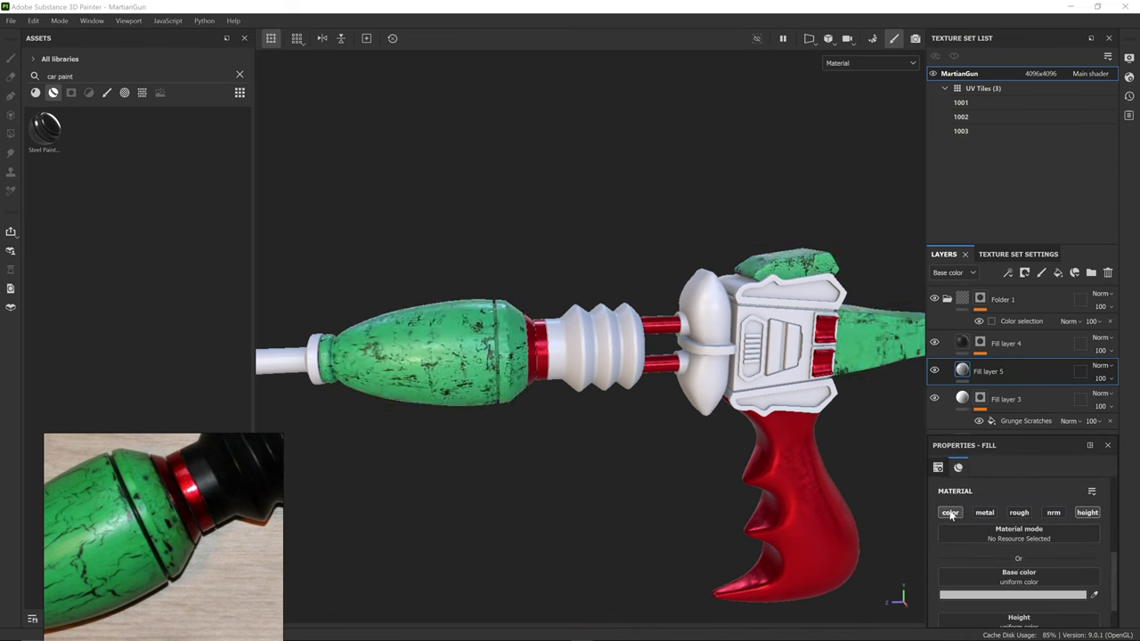
Step: Give Fill layer 5 base color 101010 and height -0.1417, and add a black mask to it
{"action": "left_click", "coordinate": [1026, 594]}
{"action": "left_click", "coordinate": [877, 568]}
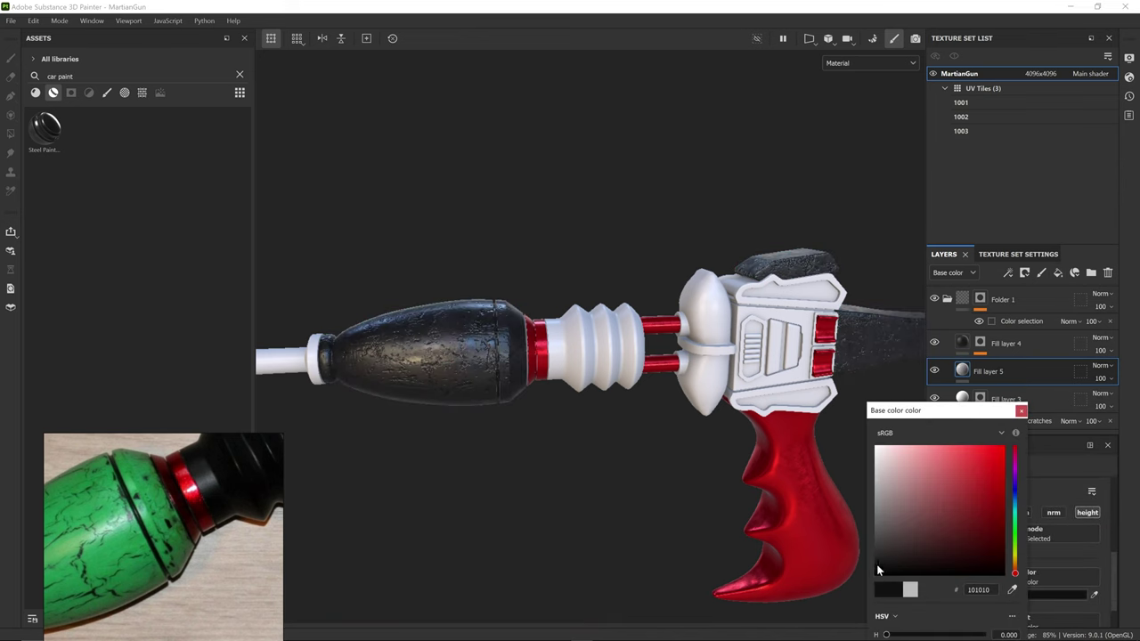
{"action": "left_click", "coordinate": [1020, 410]}
{"action": "scroll", "coordinate": [1010, 585], "scroll_direction": "down", "scroll_amount": 1}
{"action": "left_click", "coordinate": [1024, 273]}
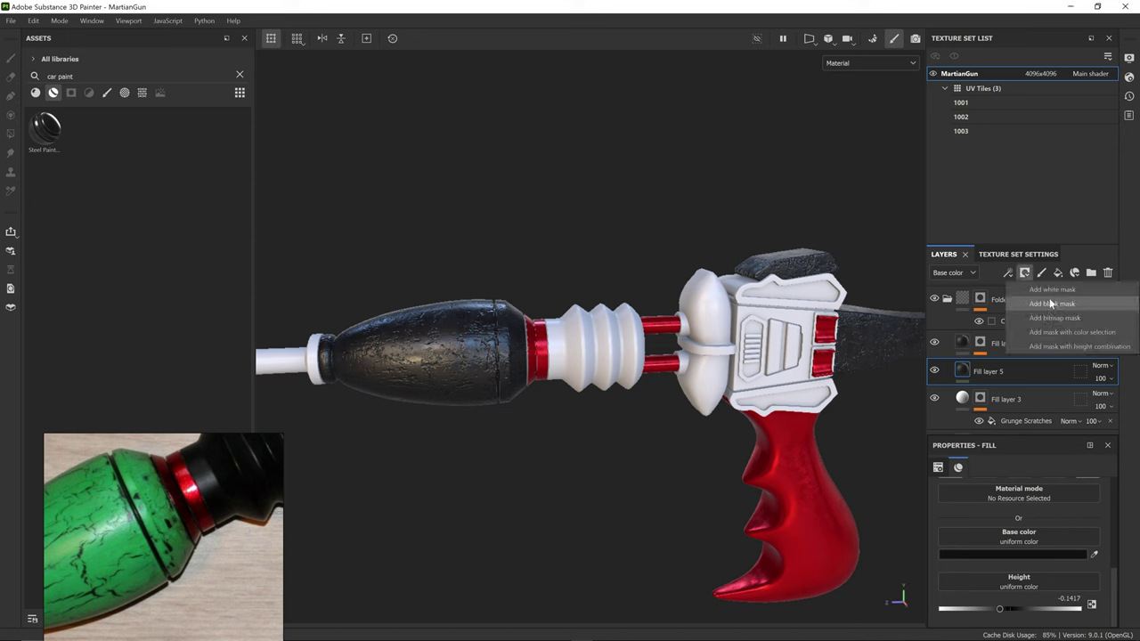
{"action": "left_click", "coordinate": [1049, 302]}
Step: Try a Dirt generator in Fill layer 5's mask and compare the bulb with the layer hidden and shown
{"action": "left_click", "coordinate": [1007, 272]}
{"action": "left_click", "coordinate": [1022, 289]}
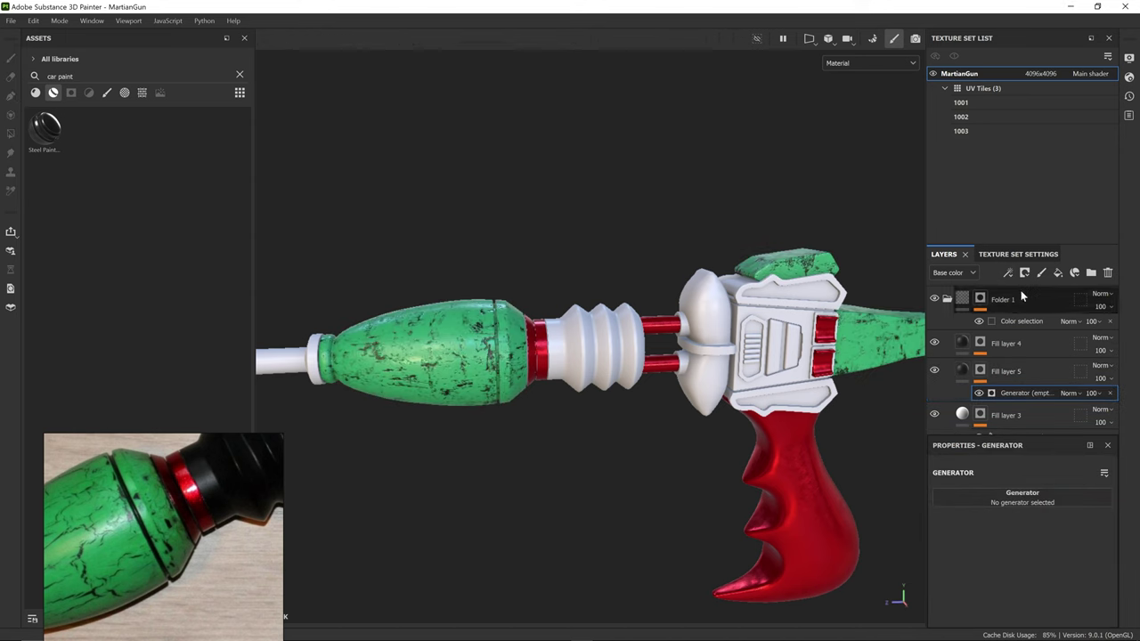
{"action": "left_click", "coordinate": [1033, 497]}
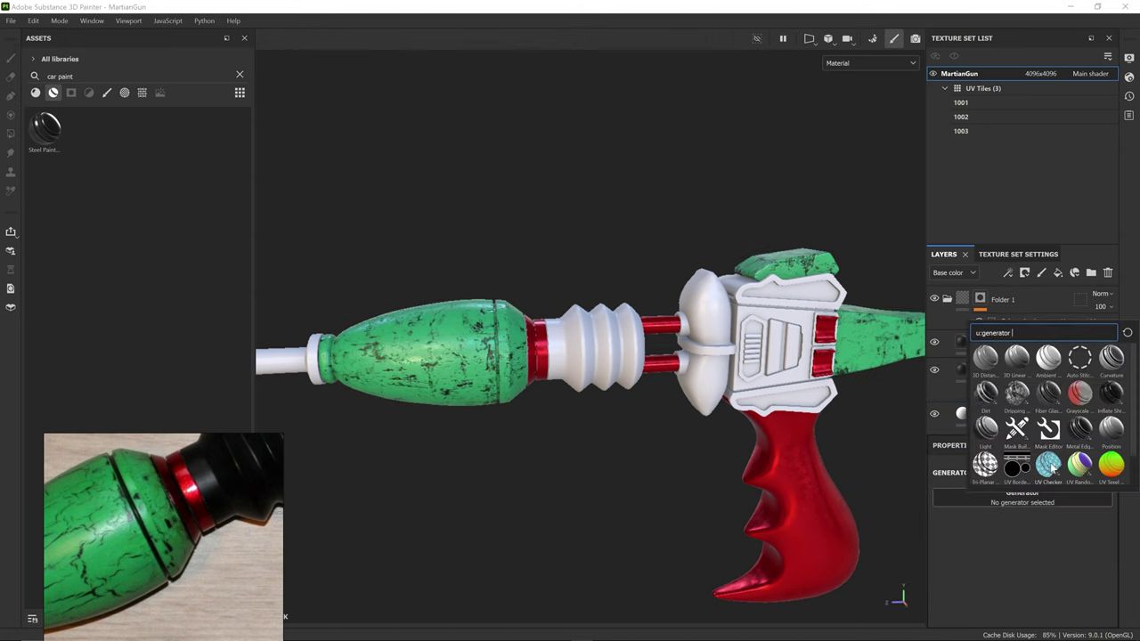
{"action": "left_click", "coordinate": [986, 397]}
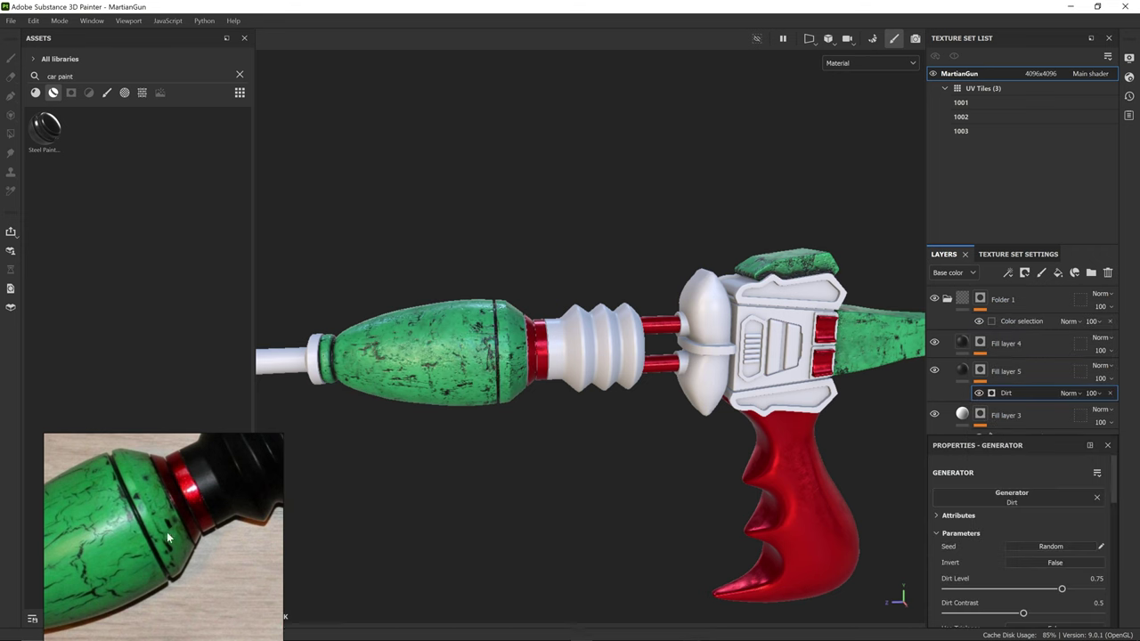
{"action": "scroll", "coordinate": [447, 371], "scroll_direction": "up", "scroll_amount": 5}
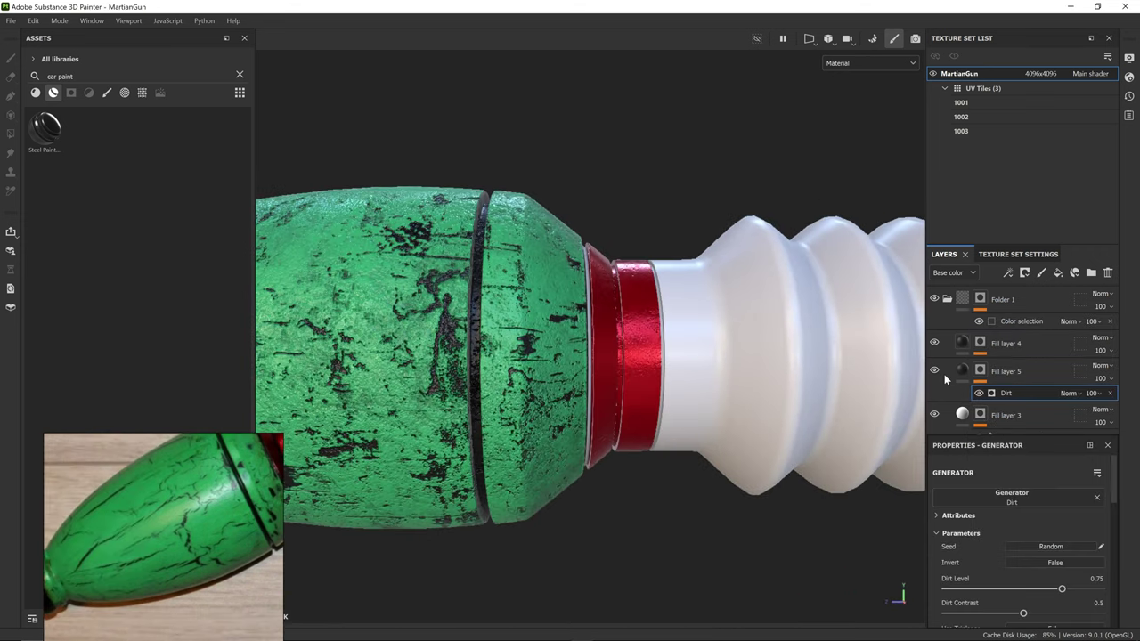
{"action": "left_click", "coordinate": [934, 370]}
{"action": "left_click", "coordinate": [934, 371]}
Step: Replace the Dirt generator in Fill layer 5's mask with a Curvature generator
{"action": "left_click", "coordinate": [991, 372]}
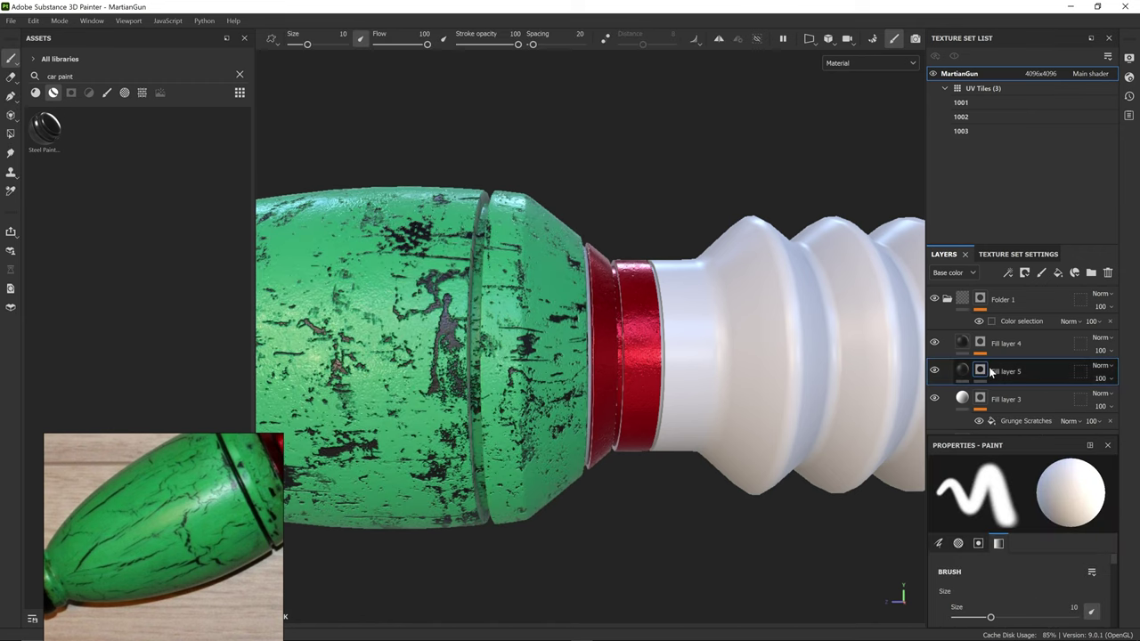
{"action": "left_click", "coordinate": [1024, 273]}
{"action": "left_click", "coordinate": [1037, 290]}
{"action": "left_click", "coordinate": [1035, 495]}
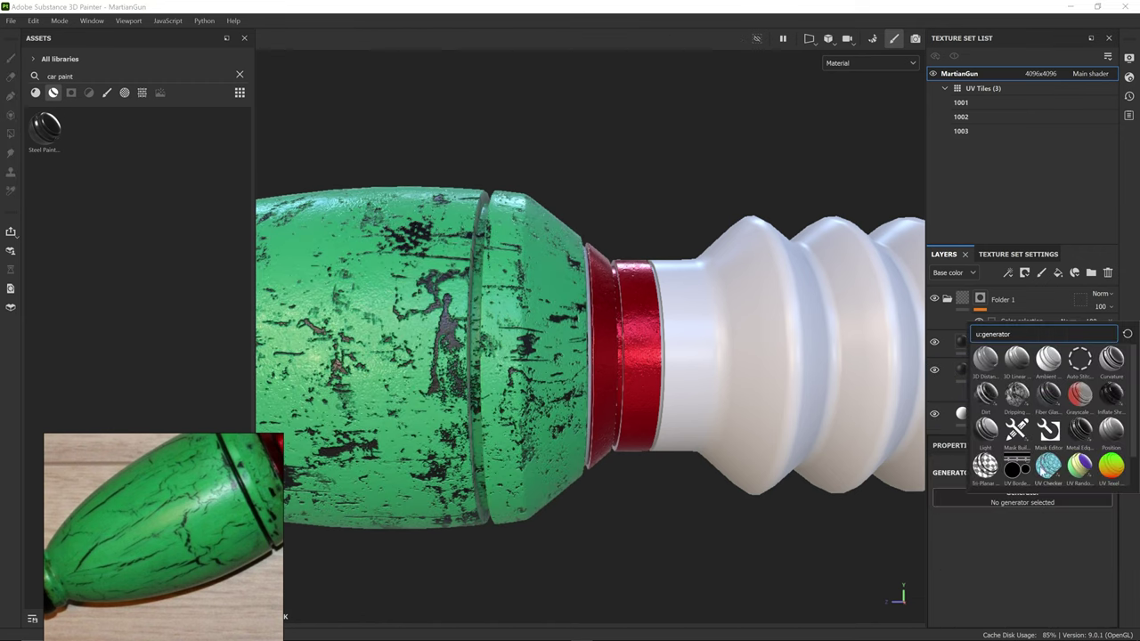
{"action": "left_click", "coordinate": [1111, 361]}
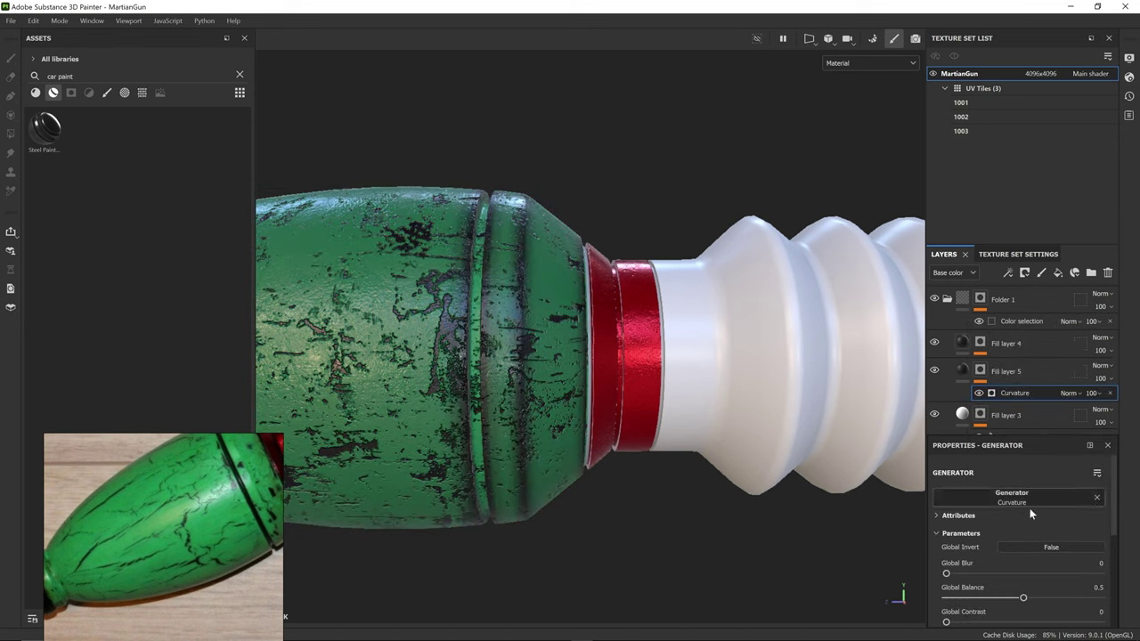
Step: Set the Curvature generator's mode to Cavities and check the grooves at both ends of the green bulb
{"action": "scroll", "coordinate": [990, 557], "scroll_direction": "down", "scroll_amount": 4}
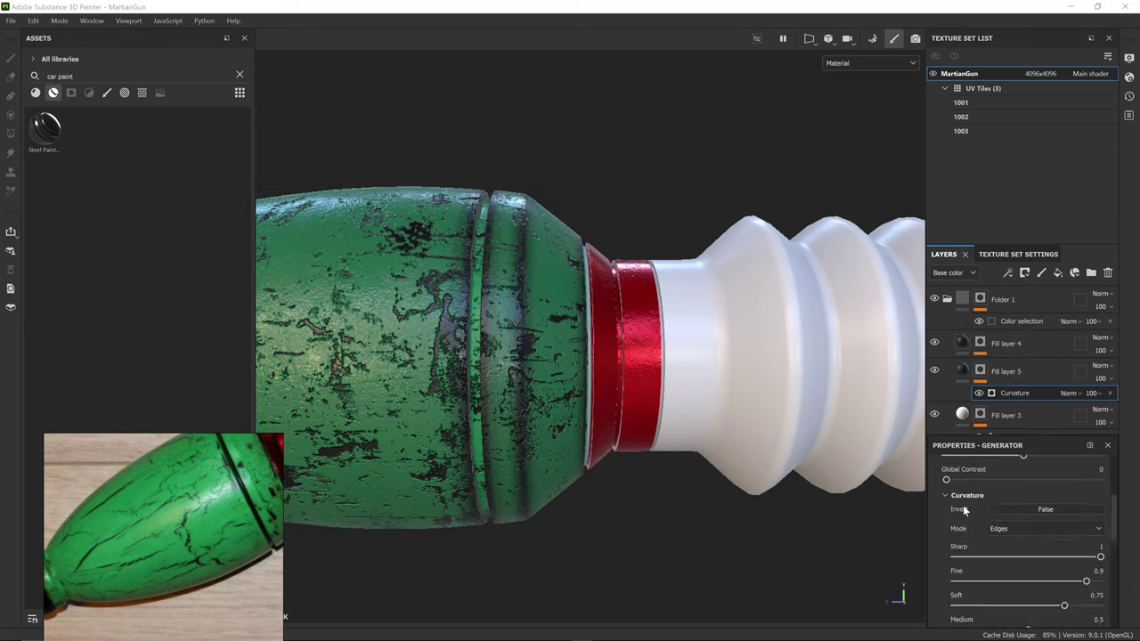
{"action": "left_click", "coordinate": [1024, 528]}
{"action": "left_click", "coordinate": [1022, 553]}
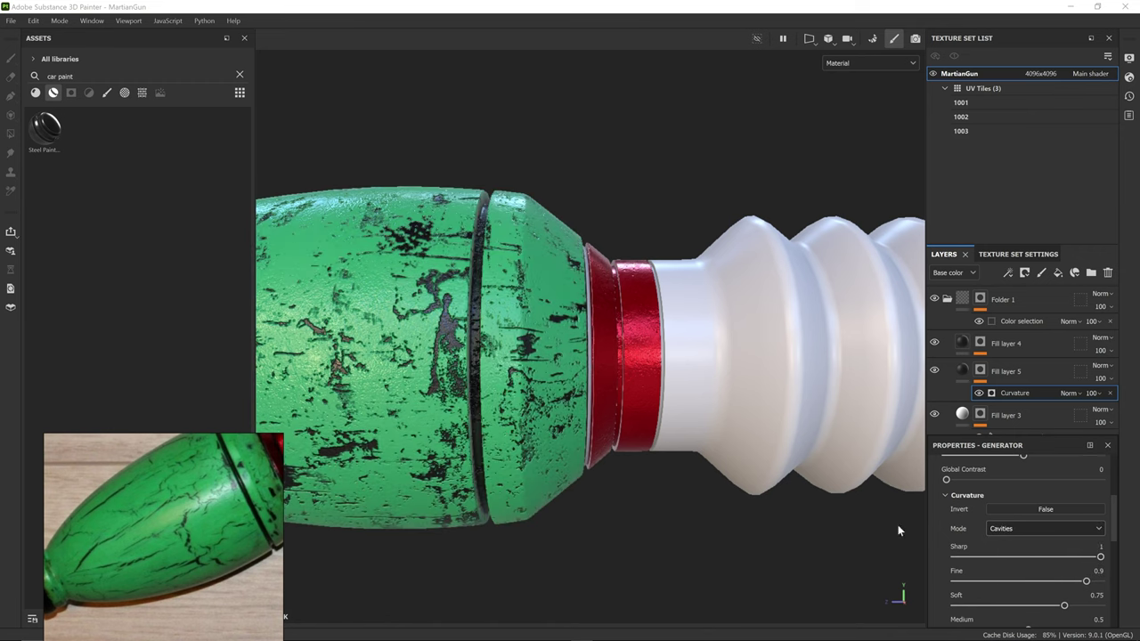
{"action": "scroll", "coordinate": [461, 381], "scroll_direction": "down", "scroll_amount": 5}
{"action": "scroll", "coordinate": [534, 359], "scroll_direction": "up", "scroll_amount": 5}
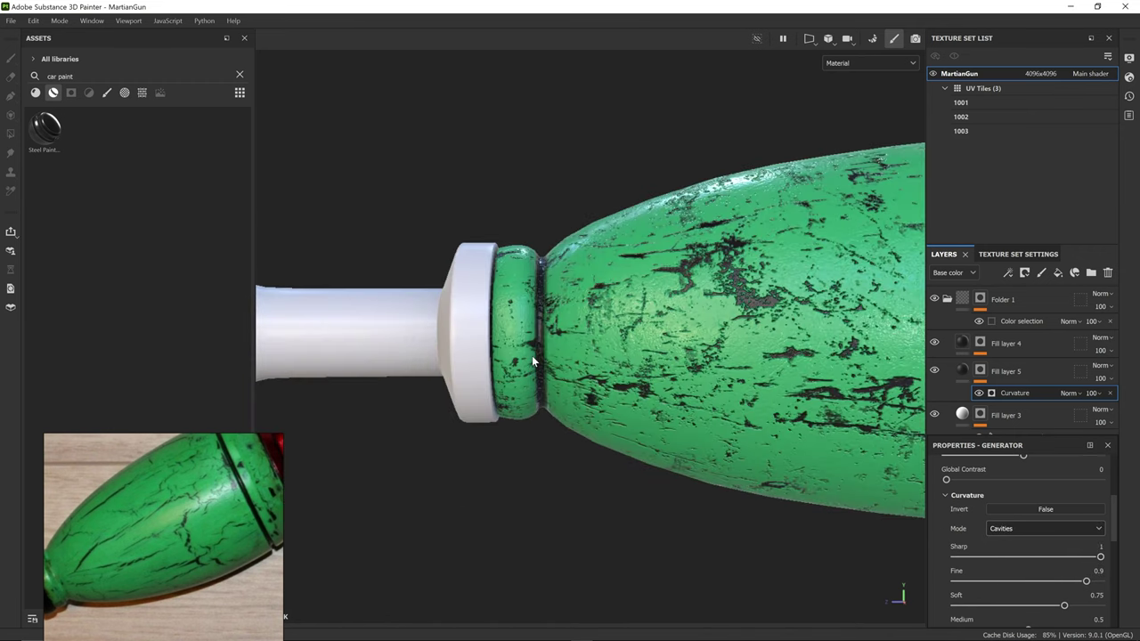
Step: Add a paint effect above the Curvature generator and paint black along the bulb's neck groove with the Dirt 1 brush
{"action": "left_click", "coordinate": [1007, 272]}
{"action": "scroll", "coordinate": [160, 222], "scroll_direction": "down", "scroll_amount": 2}
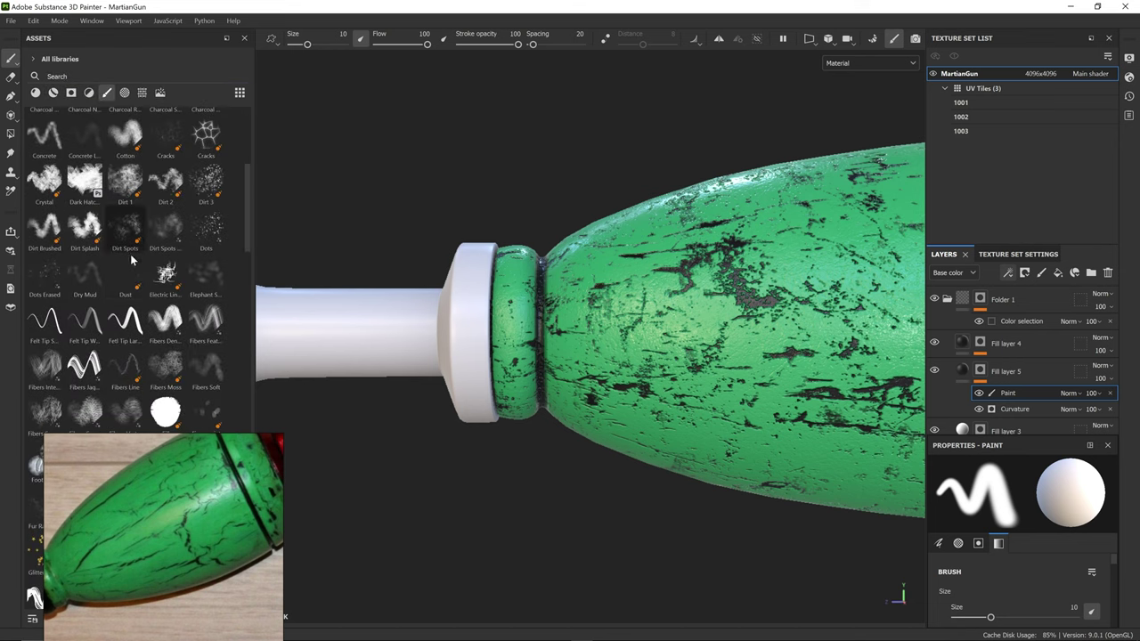
{"action": "left_click", "coordinate": [124, 183]}
{"action": "right_click_drag", "start_coordinate": [541, 322], "coordinate": [432, 325], "text": "ctrl"}
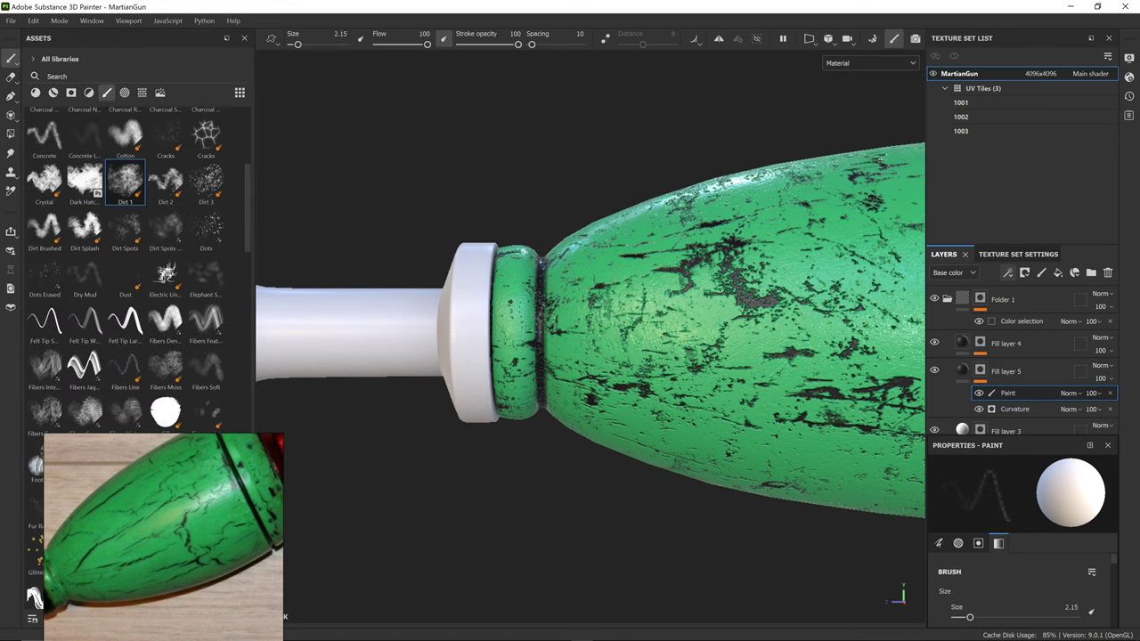
{"action": "key", "text": "x"}
{"action": "left_click_drag", "start_coordinate": [541, 312], "coordinate": [543, 376]}
{"action": "left_click_drag", "start_coordinate": [569, 278], "coordinate": [525, 234], "text": "alt"}
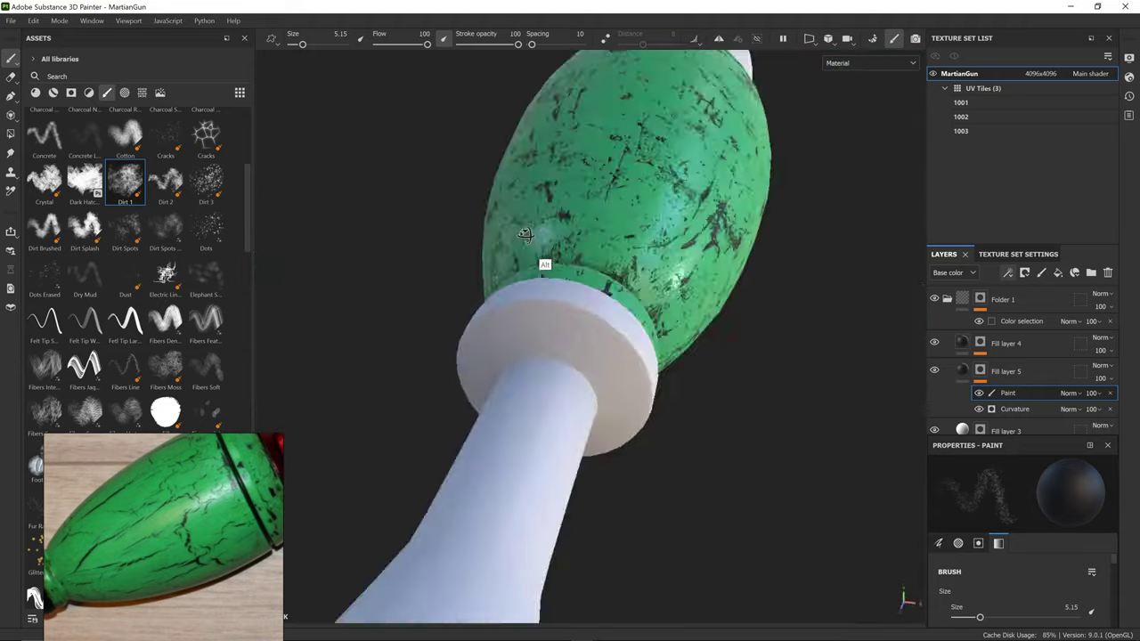
Step: Add a paint effect on top of Fill layer 4's mask and pick one of Kyle's brushes with a branching crack pattern
{"action": "left_click", "coordinate": [983, 346]}
{"action": "left_click", "coordinate": [1019, 365]}
{"action": "left_click", "coordinate": [1039, 307]}
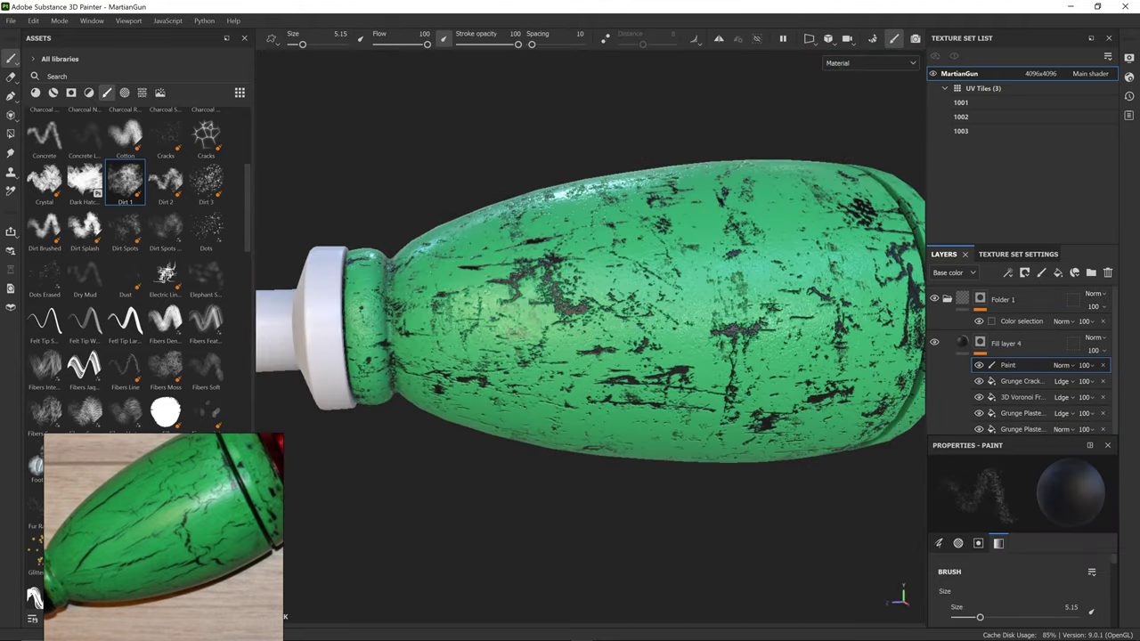
{"action": "left_click_drag", "start_coordinate": [246, 203], "coordinate": [246, 329]}
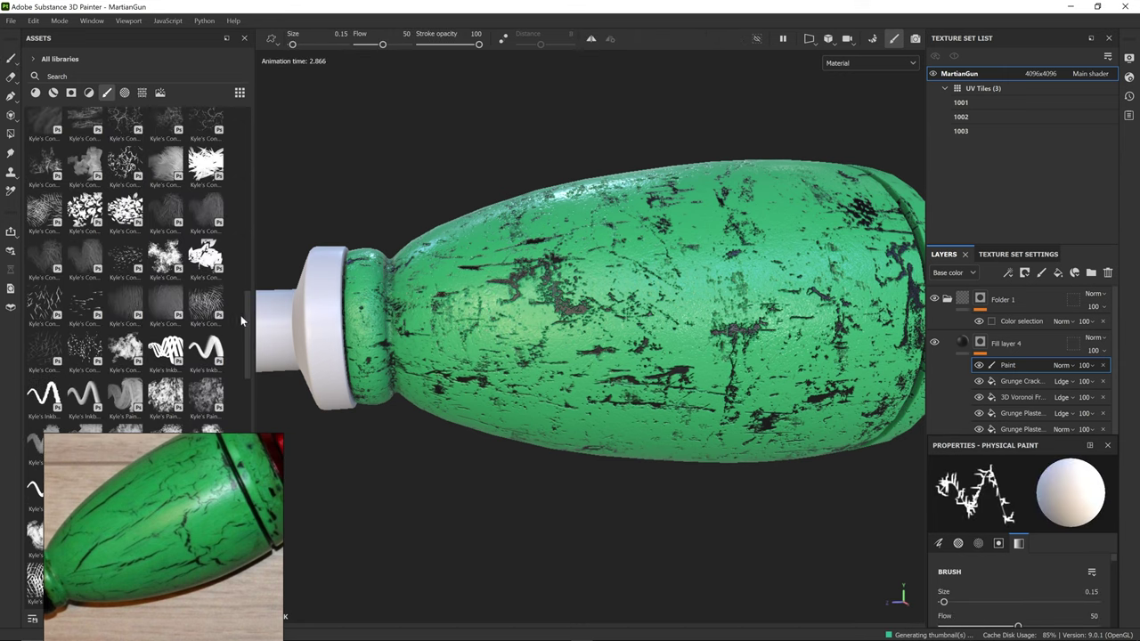
{"action": "left_click", "coordinate": [125, 129]}
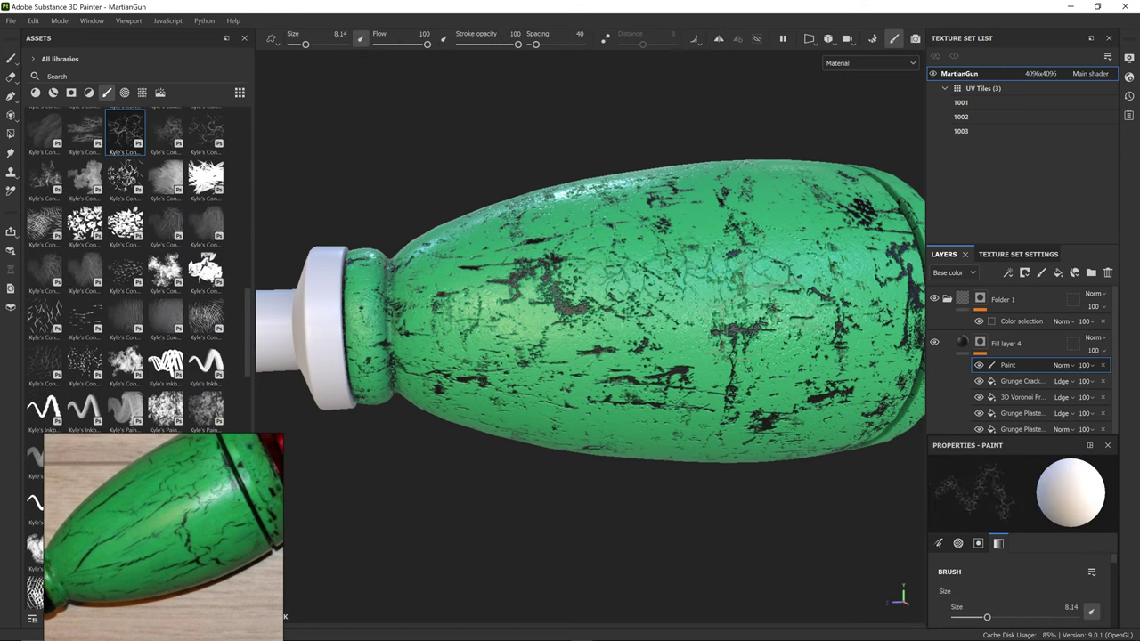
Step: Enlarge the crack brush and stamp branching cracks onto the green bulb
{"action": "right_click_drag", "start_coordinate": [711, 265], "coordinate": [770, 265], "text": "ctrl"}
{"action": "left_click_drag", "start_coordinate": [824, 341], "coordinate": [672, 359], "text": "ctrl+alt"}
{"action": "left_click", "coordinate": [670, 301]}
{"action": "left_click", "coordinate": [609, 401]}
{"action": "mouse_move", "coordinate": [676, 432]}
{"action": "left_mouse_down", "text": "ctrl+alt"}
{"action": "mouse_move", "coordinate": [706, 456]}
{"action": "mouse_move", "coordinate": [785, 475]}
{"action": "left_mouse_up", "text": "ctrl+alt"}
Step: Erase part of the large chipped patch toward the bulb's narrow end, painting black with the Dirt 1 brush at size 1.48
{"action": "left_click_drag", "start_coordinate": [246, 336], "coordinate": [235, 189]}
{"action": "left_click", "coordinate": [166, 292]}
{"action": "right_click_drag", "start_coordinate": [564, 360], "coordinate": [464, 360], "text": "ctrl"}
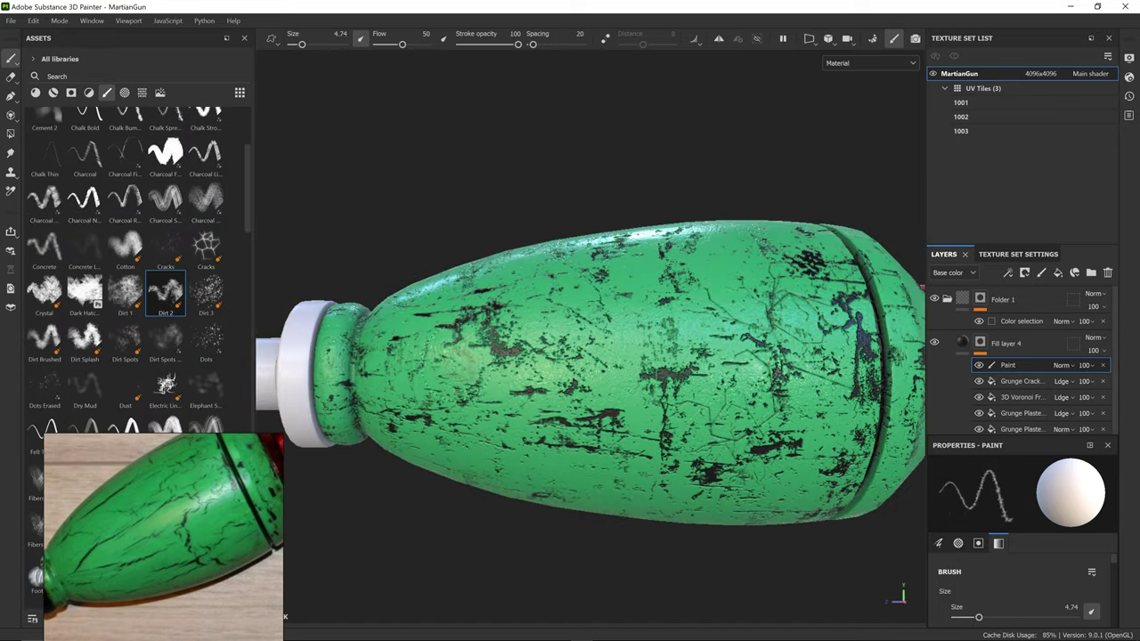
{"action": "mouse_move", "coordinate": [827, 425]}
{"action": "left_mouse_down", "text": "alt"}
{"action": "mouse_move", "coordinate": [575, 401]}
{"action": "mouse_move", "coordinate": [521, 369]}
{"action": "left_mouse_up", "text": "alt"}
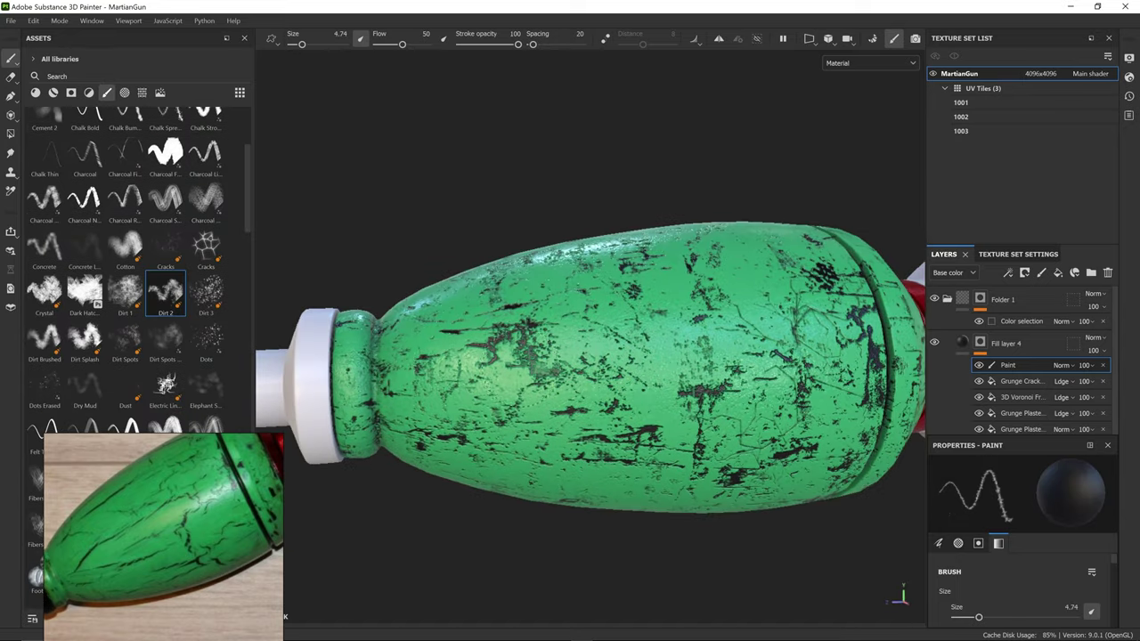
{"action": "left_click", "coordinate": [125, 292]}
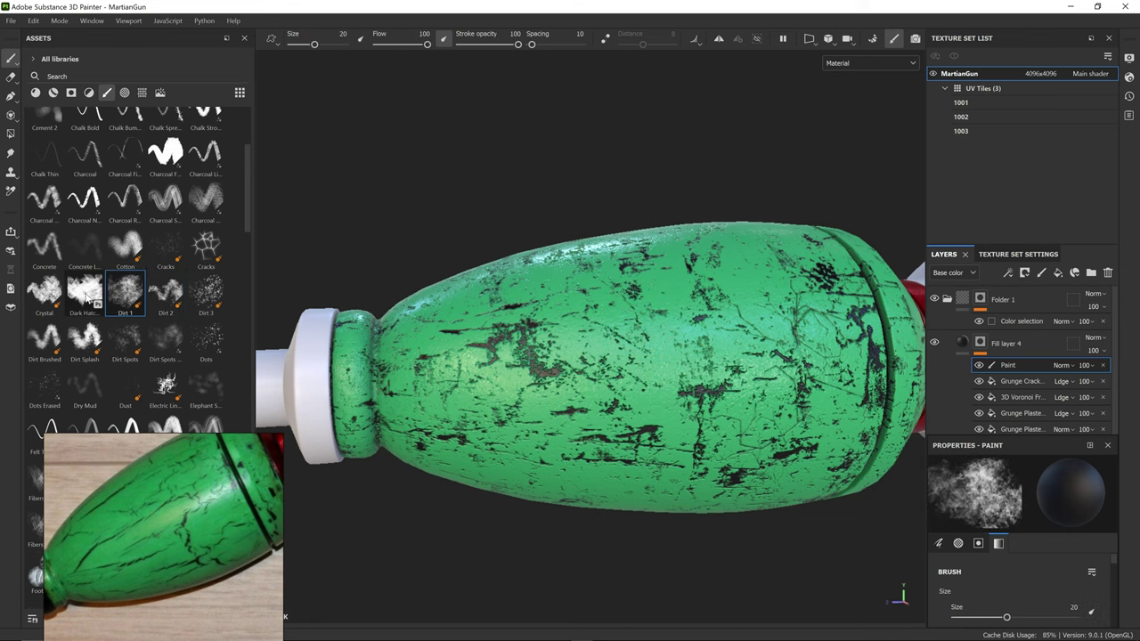
{"action": "left_click", "coordinate": [87, 297]}
{"action": "right_click_drag", "start_coordinate": [574, 360], "coordinate": [460, 360], "text": "ctrl"}
{"action": "left_click", "coordinate": [124, 293]}
{"action": "right_click_drag", "start_coordinate": [598, 373], "coordinate": [486, 379], "text": "ctrl"}
{"action": "left_click_drag", "start_coordinate": [552, 340], "coordinate": [489, 354]}
Step: Draw thin lengthwise cracks along the green bulb in white with the fine Kyle's Run brush at size 0.48
{"action": "scroll", "coordinate": [234, 324], "scroll_direction": "down", "scroll_amount": 15}
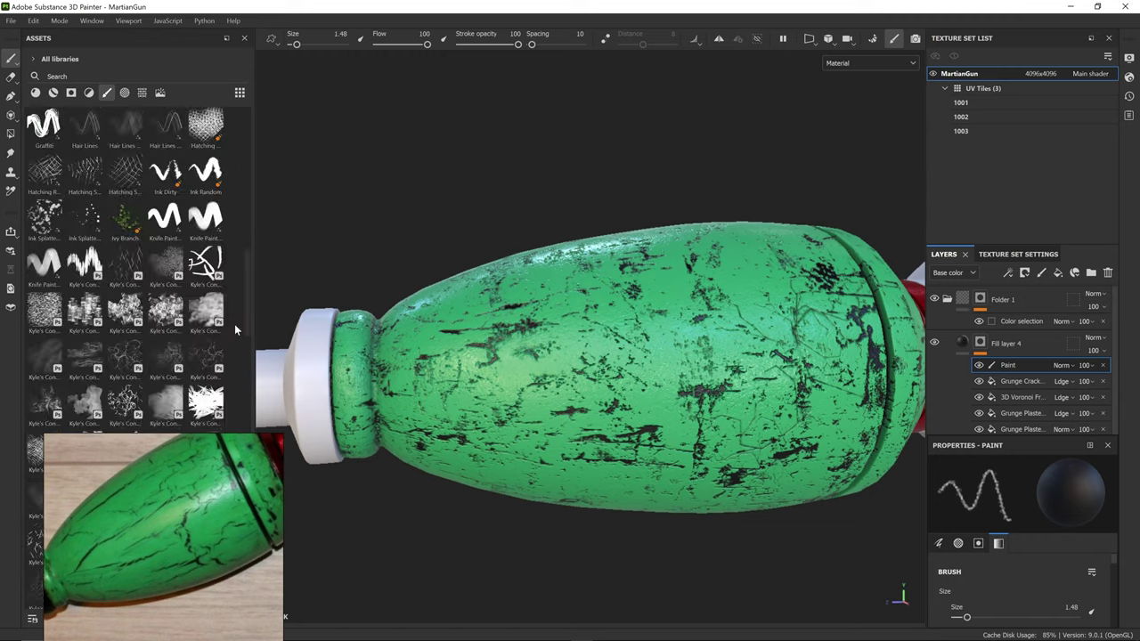
{"action": "left_click", "coordinate": [164, 340]}
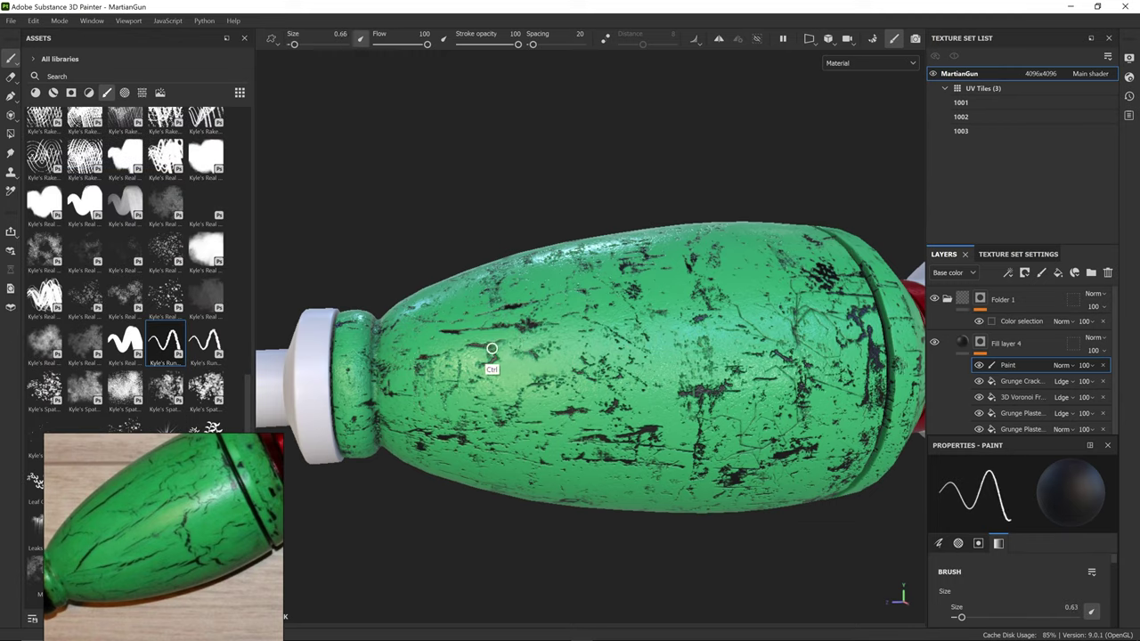
{"action": "right_click_drag", "start_coordinate": [492, 348], "coordinate": [472, 348], "text": "ctrl"}
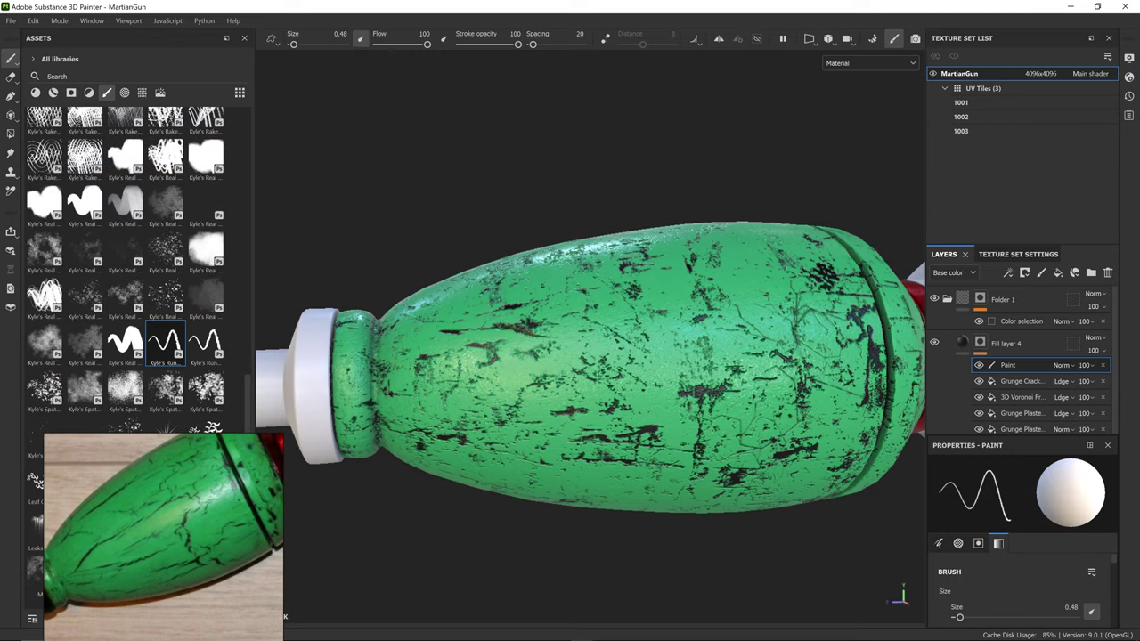
{"action": "left_click_drag", "start_coordinate": [472, 348], "coordinate": [463, 389], "text": "alt"}
{"action": "left_click_drag", "start_coordinate": [447, 324], "coordinate": [408, 312]}
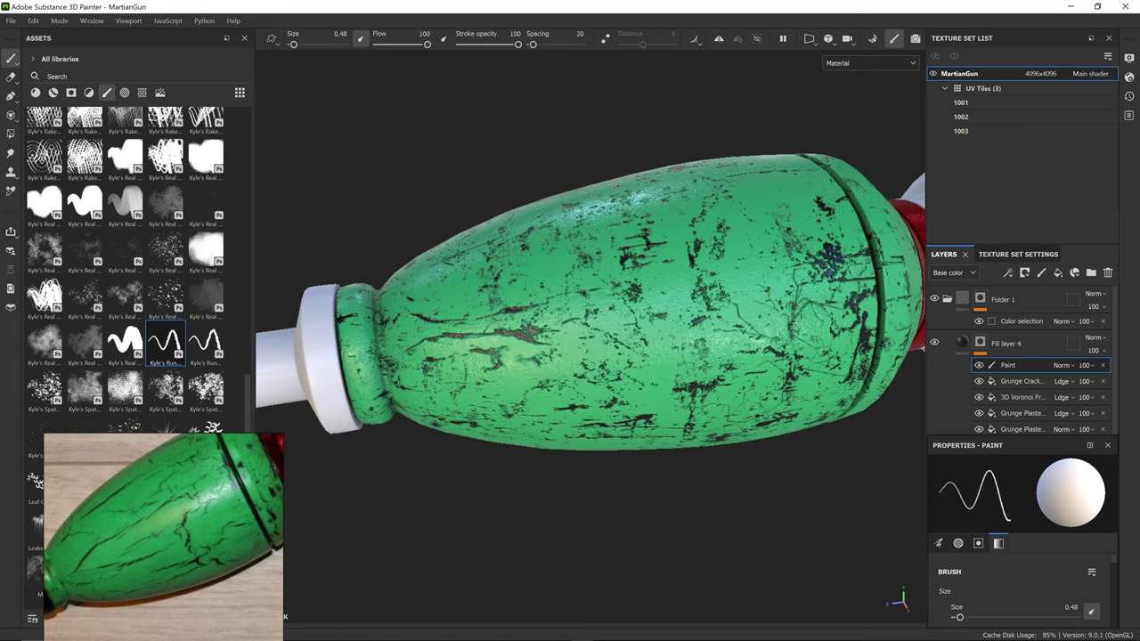
{"action": "left_click_drag", "start_coordinate": [570, 406], "coordinate": [562, 352], "text": "alt"}
{"action": "key", "text": "x"}
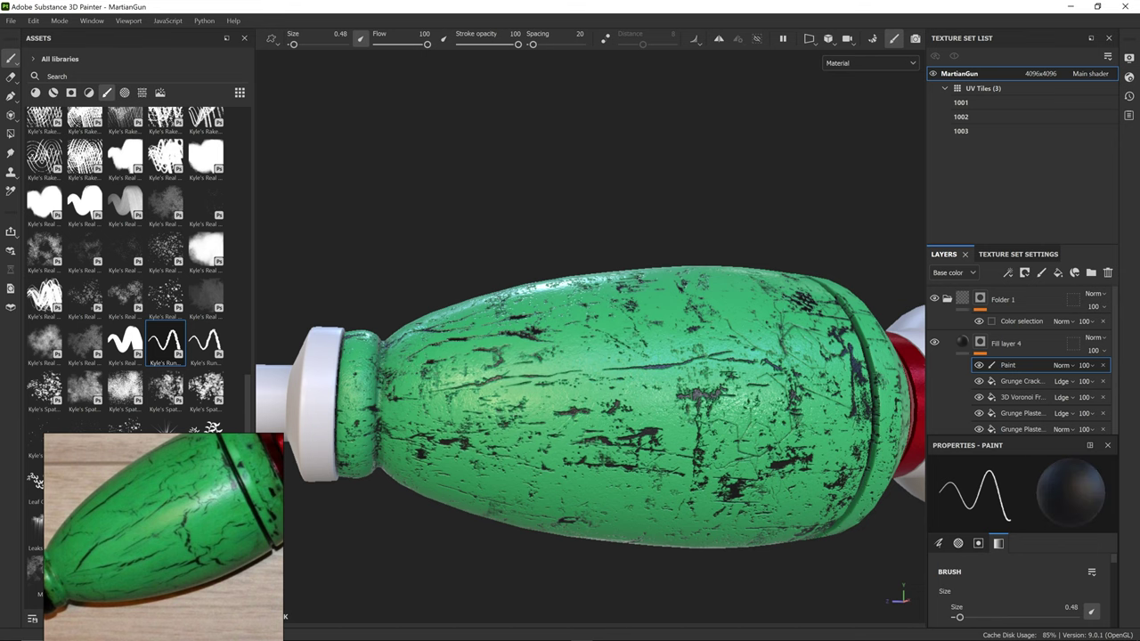
Step: Clear the crack effect from the green top block and tail fin by polygon-filling them black in Fill layer 4's mask
{"action": "left_click_drag", "start_coordinate": [759, 436], "coordinate": [544, 364], "text": "alt"}
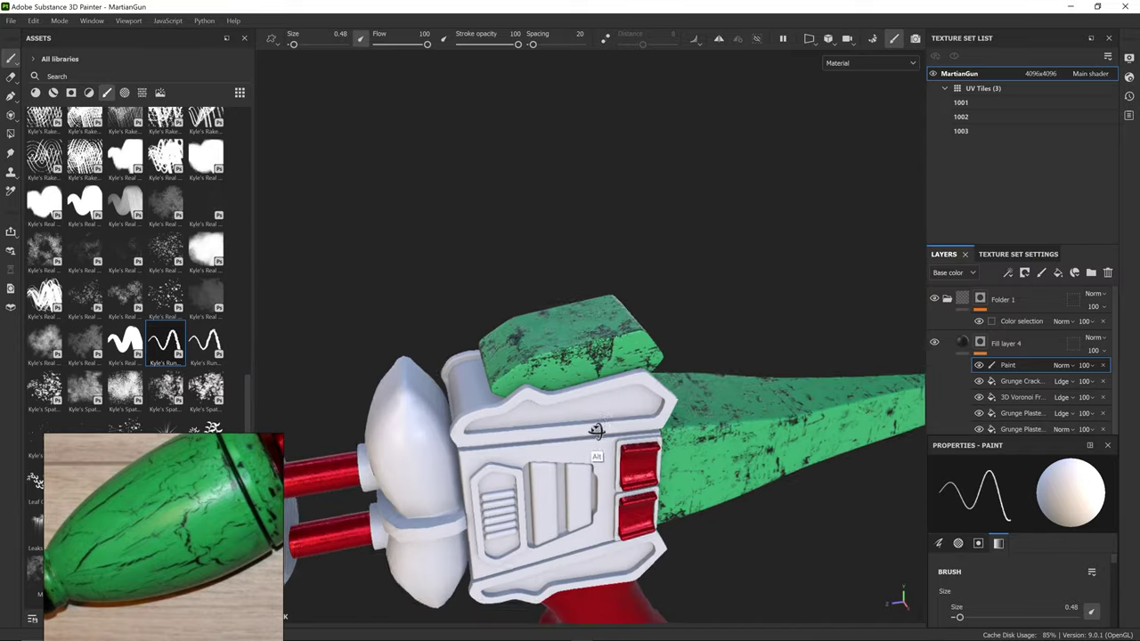
{"action": "scroll", "coordinate": [535, 357], "scroll_direction": "up", "scroll_amount": 5}
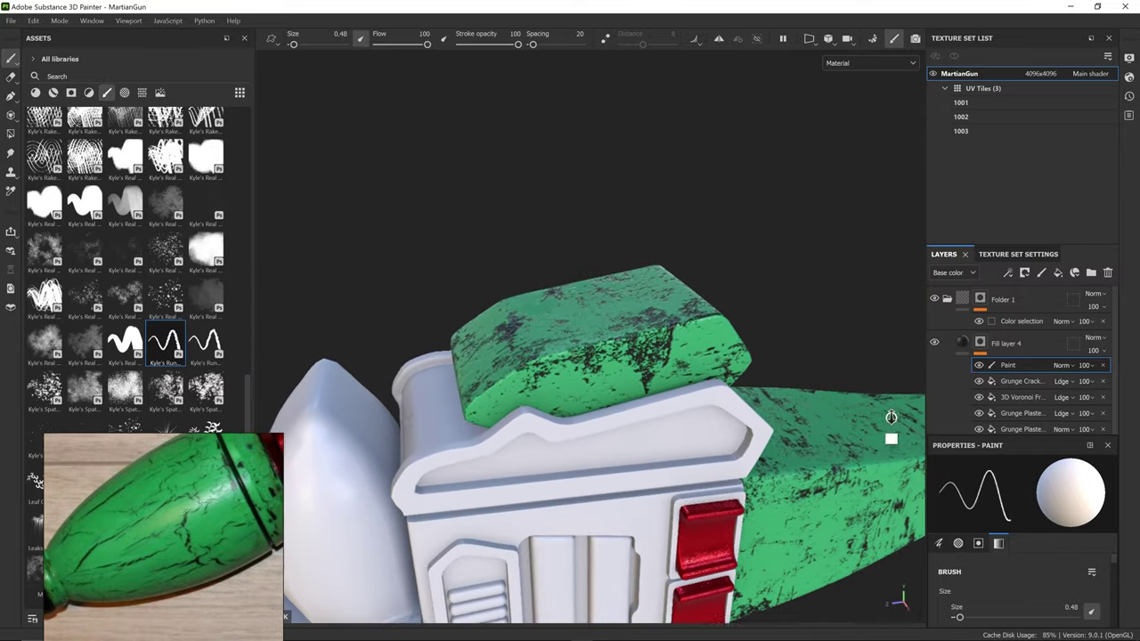
{"action": "left_click_drag", "start_coordinate": [669, 418], "coordinate": [648, 391], "text": "alt"}
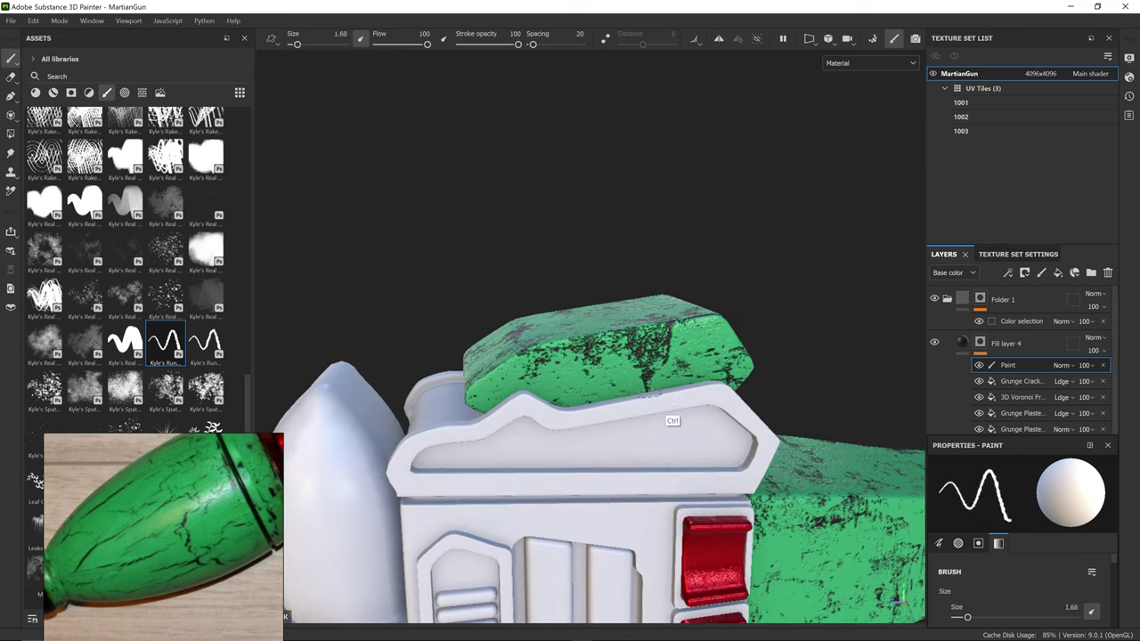
{"action": "left_click", "coordinate": [10, 134]}
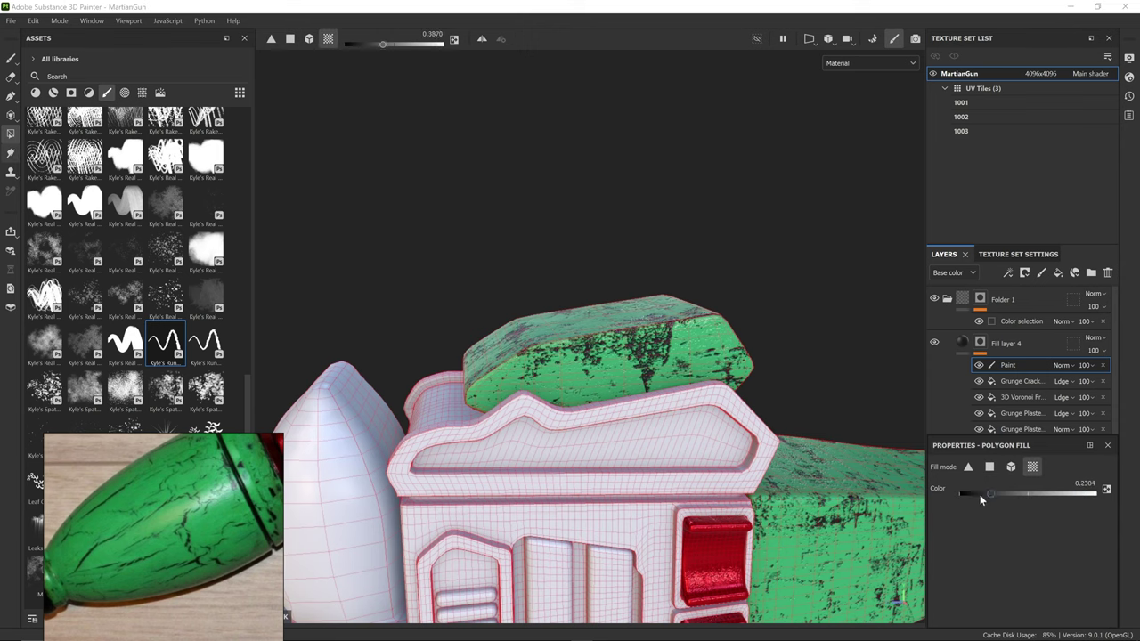
{"action": "mouse_move", "coordinate": [847, 438]}
{"action": "left_mouse_down", "text": "alt"}
{"action": "mouse_move", "coordinate": [656, 371]}
{"action": "mouse_move", "coordinate": [496, 401]}
{"action": "mouse_move", "coordinate": [721, 284]}
{"action": "mouse_move", "coordinate": [437, 437]}
{"action": "left_mouse_up", "text": "alt"}
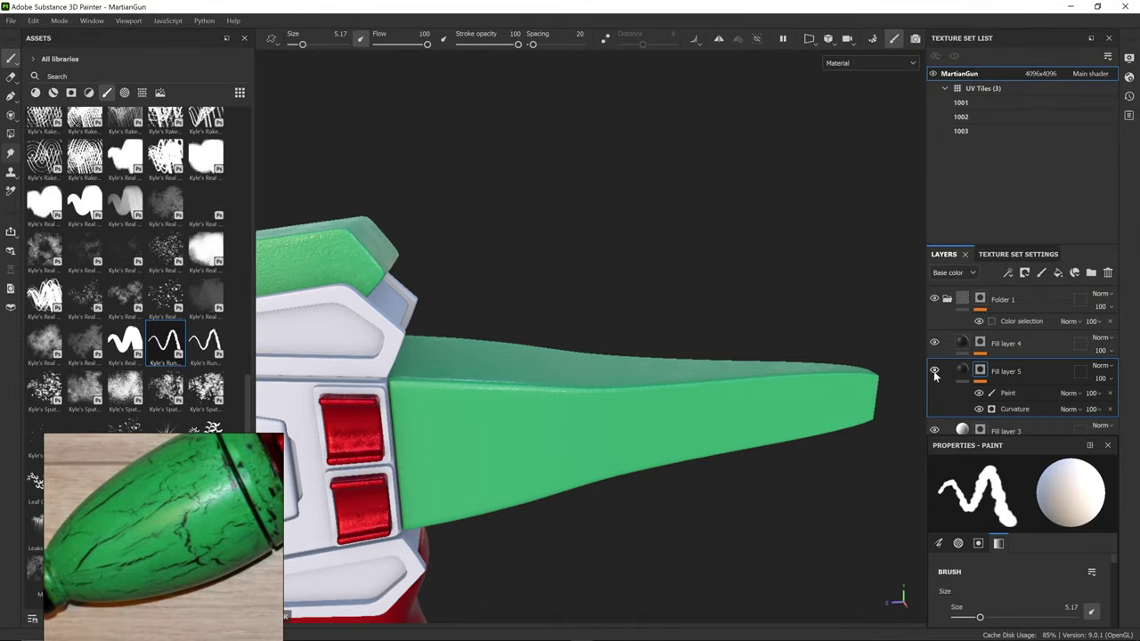
Step: Add a new fill layer above Fill layer 5 and give it a black mask with a paint effect
{"action": "left_click", "coordinate": [1015, 410]}
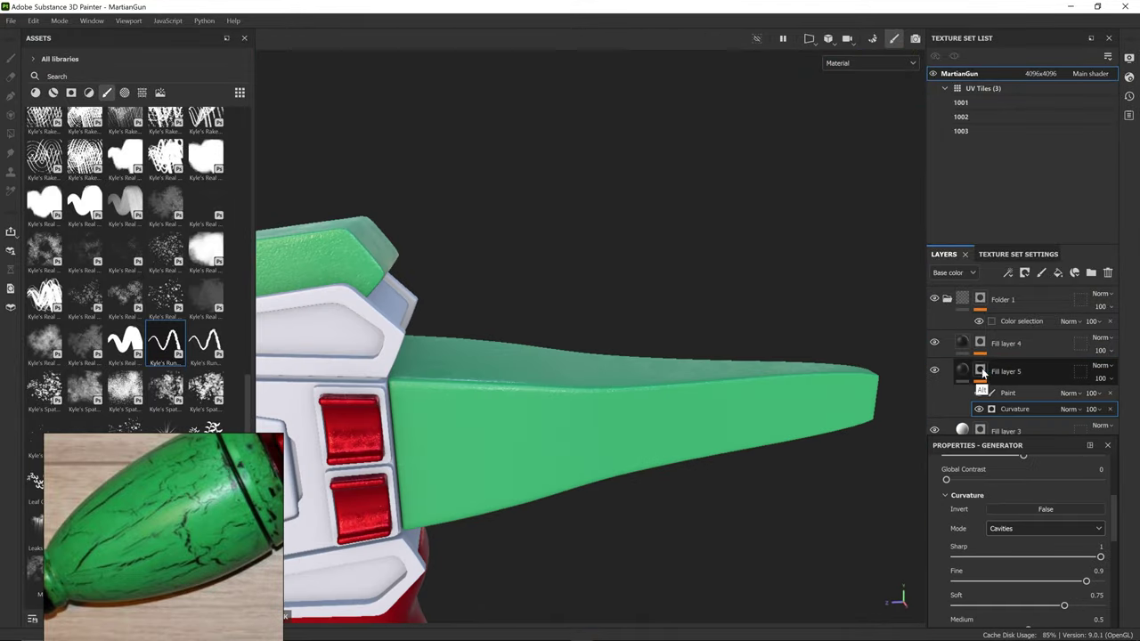
{"action": "left_click", "coordinate": [981, 371], "text": "alt"}
{"action": "left_click", "coordinate": [964, 369]}
{"action": "left_click", "coordinate": [981, 371]}
{"action": "left_click", "coordinate": [1028, 377]}
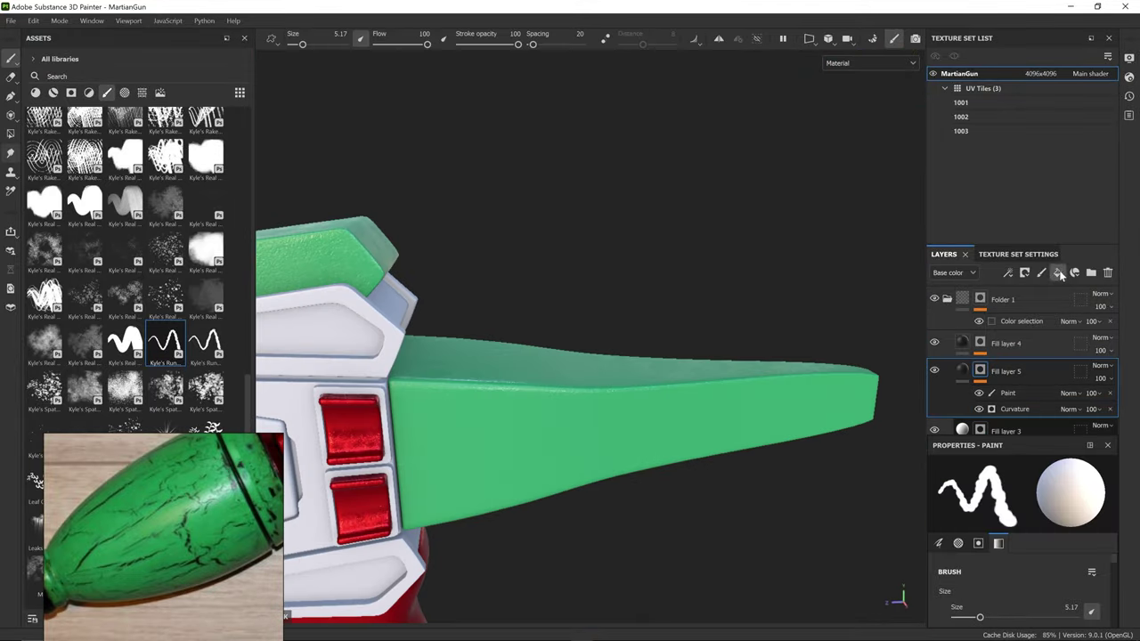
{"action": "left_click", "coordinate": [1057, 272]}
{"action": "left_click", "coordinate": [1108, 445]}
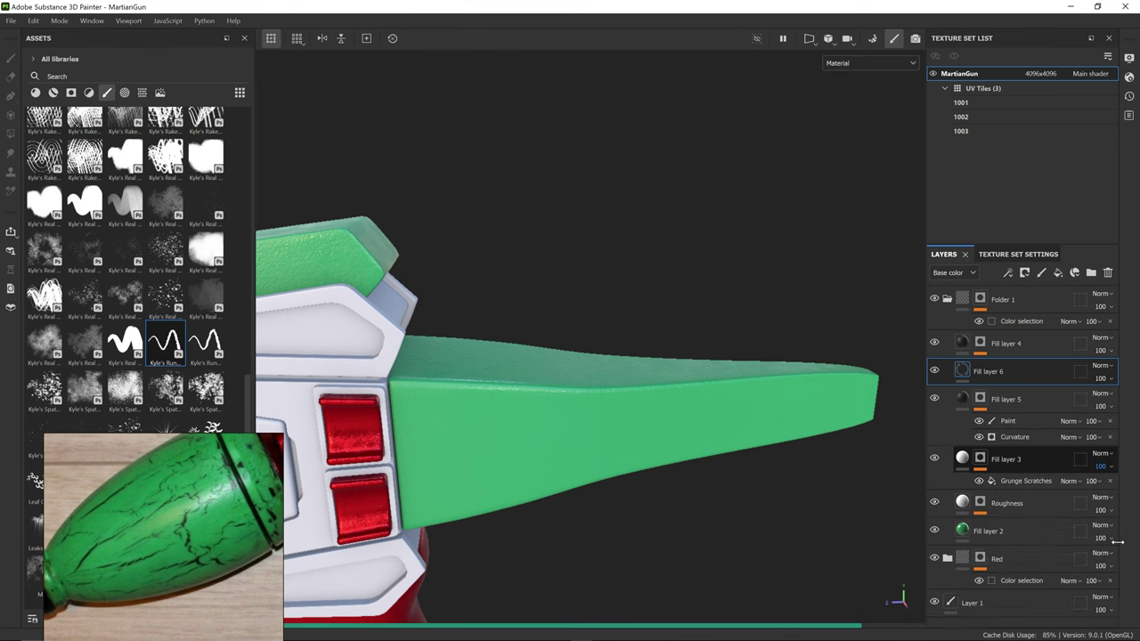
{"action": "left_click", "coordinate": [1024, 273]}
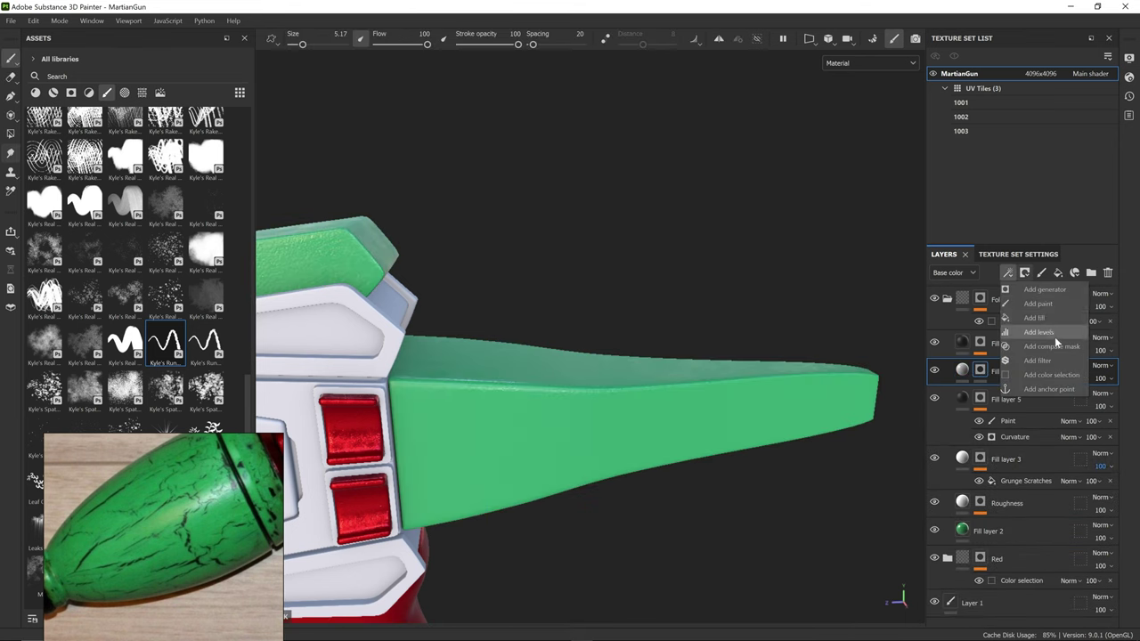
{"action": "left_click", "coordinate": [1041, 336]}
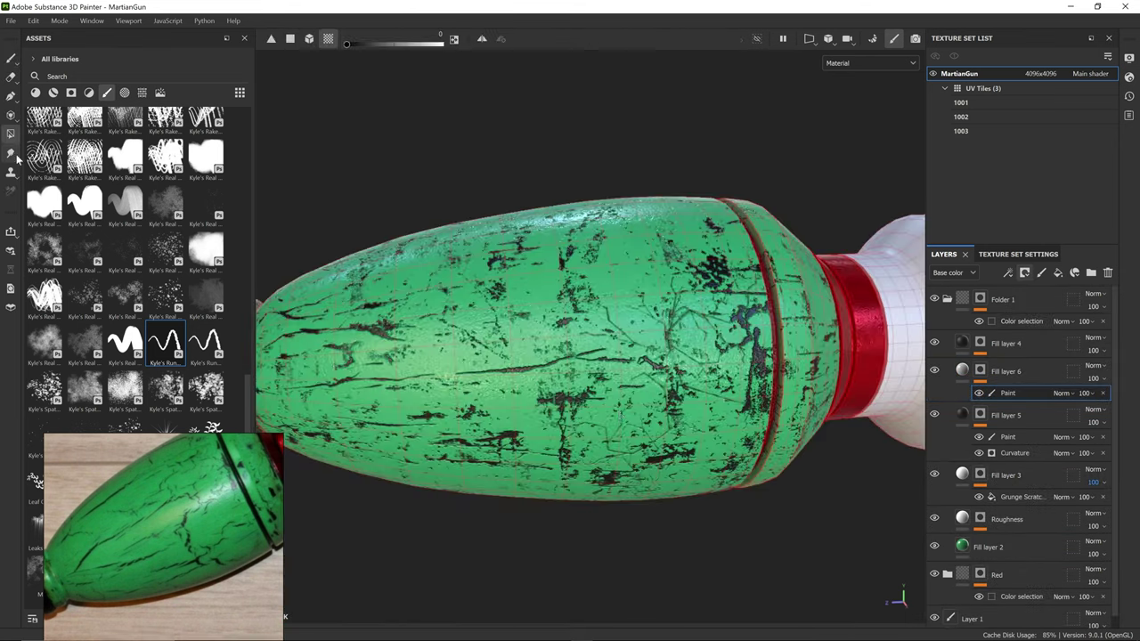
Step: Reveal Fill layer 6 on the top block and tail fin by polygon-filling them white in its mask
{"action": "right_click_drag", "start_coordinate": [659, 383], "coordinate": [585, 418], "text": "alt"}
{"action": "middle_click_drag", "start_coordinate": [585, 418], "coordinate": [302, 406], "text": "alt"}
{"action": "left_click", "coordinate": [934, 300]}
{"action": "left_click", "coordinate": [934, 301]}
{"action": "left_click", "coordinate": [963, 369]}
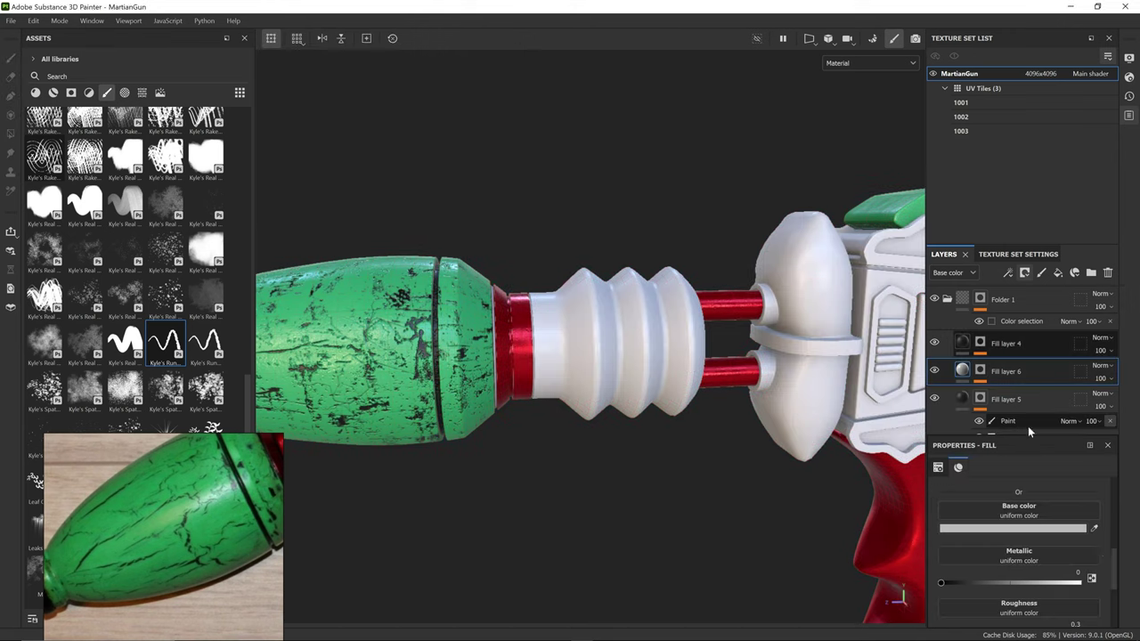
{"action": "left_click", "coordinate": [979, 369]}
{"action": "mouse_move", "coordinate": [712, 352]}
{"action": "left_mouse_down", "text": "alt"}
{"action": "mouse_move", "coordinate": [579, 390]}
{"action": "mouse_move", "coordinate": [763, 285]}
{"action": "mouse_move", "coordinate": [778, 471]}
{"action": "mouse_move", "coordinate": [841, 424]}
{"action": "left_mouse_up", "text": "alt"}
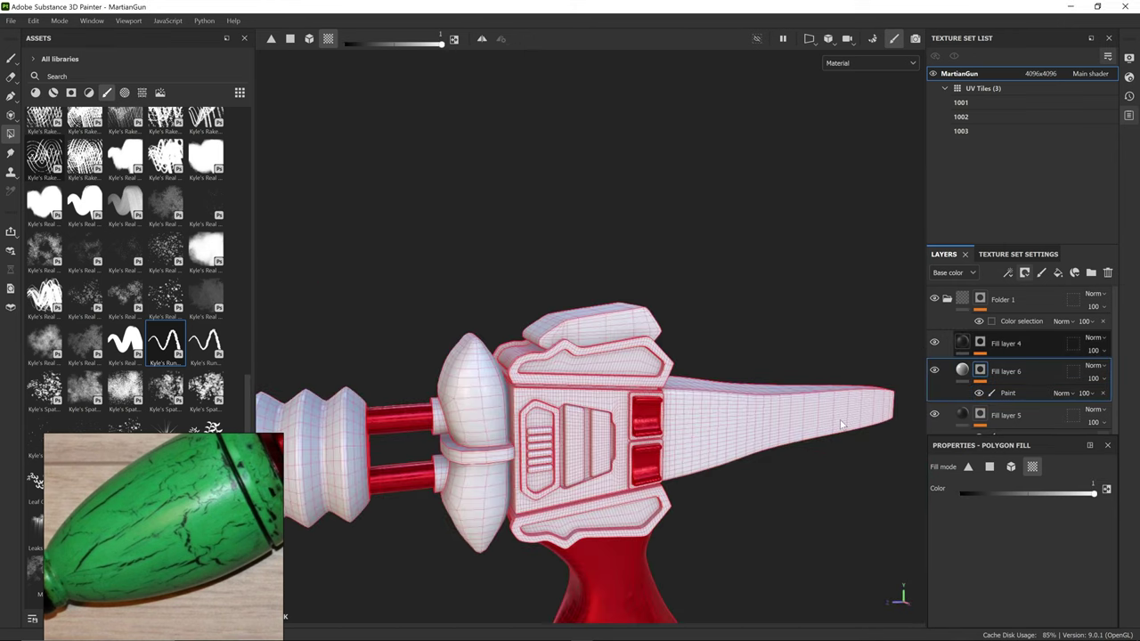
Step: Set Fill layer 6's base color to near-black 0D0C0C and bring up the reference photo of the green tail fin
{"action": "left_click", "coordinate": [962, 370]}
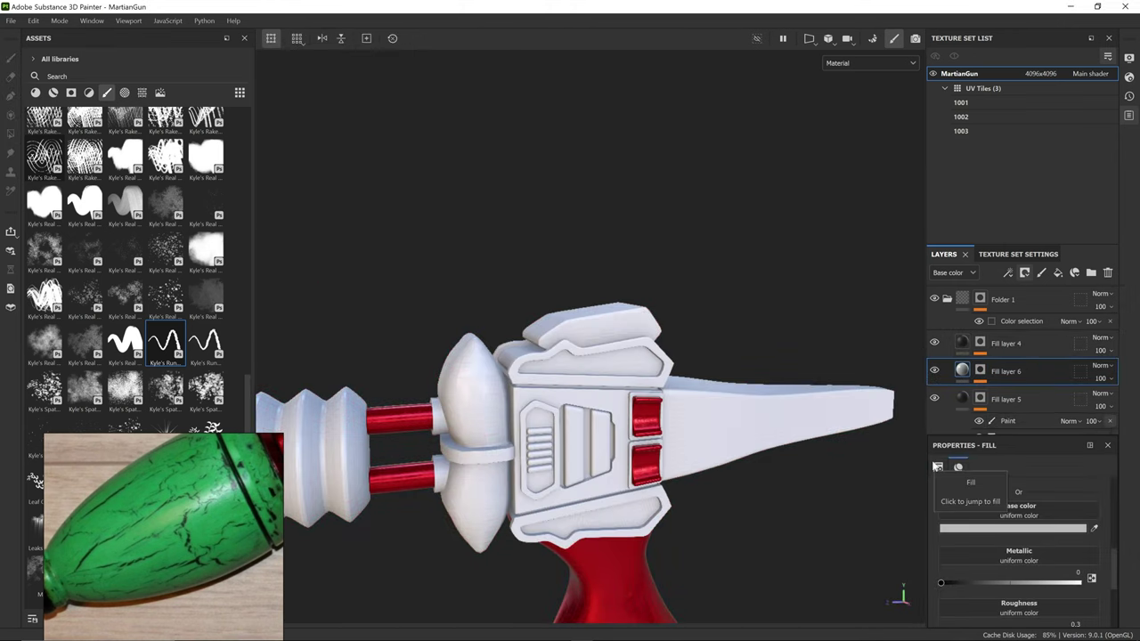
{"action": "left_click", "coordinate": [1069, 531]}
{"action": "left_click", "coordinate": [880, 574]}
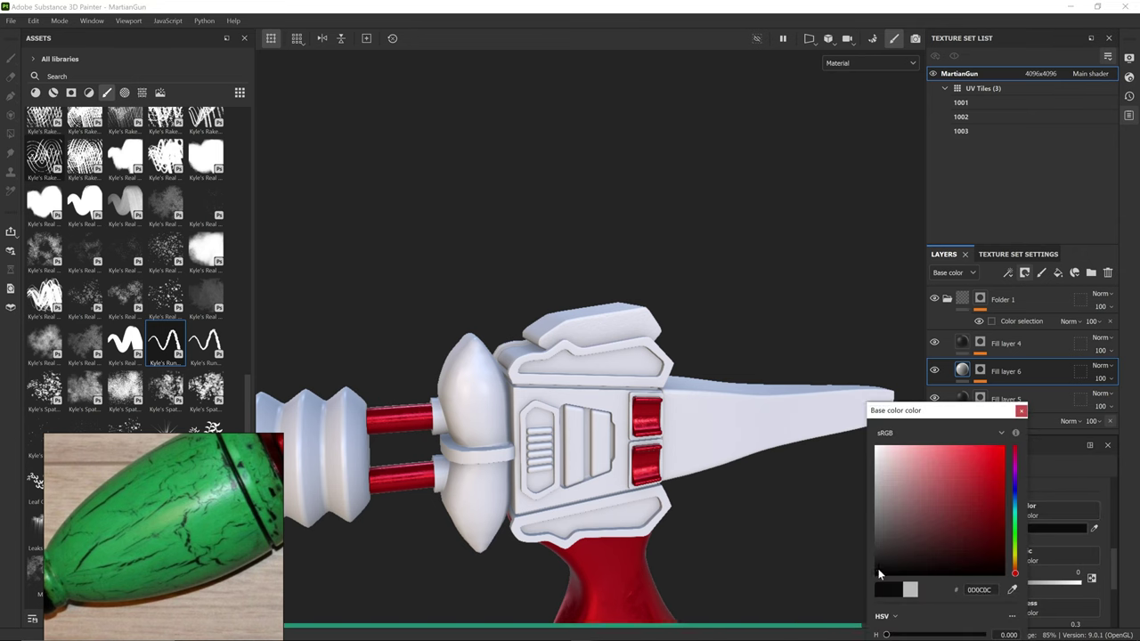
{"action": "left_click", "coordinate": [1022, 409]}
{"action": "right_click_drag", "start_coordinate": [682, 425], "coordinate": [636, 491], "text": "alt"}
{"action": "middle_click_drag", "start_coordinate": [277, 494], "coordinate": [231, 481]}
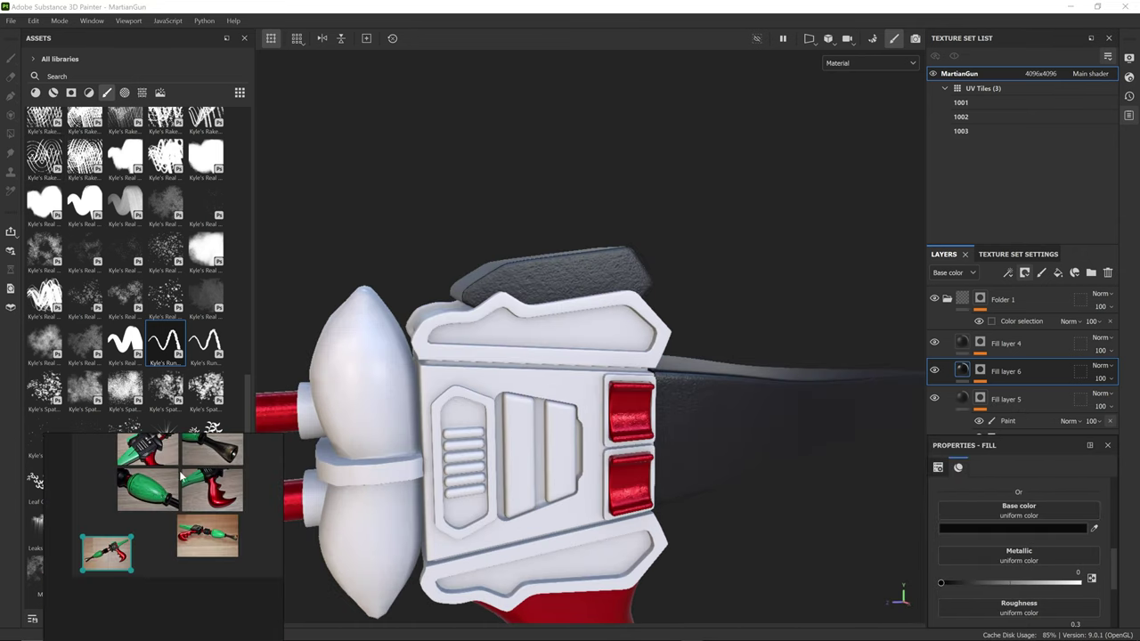
Step: Add a Metal Edge Wear generator above the paint effect in Fill layer 6's mask
{"action": "left_click", "coordinate": [979, 372]}
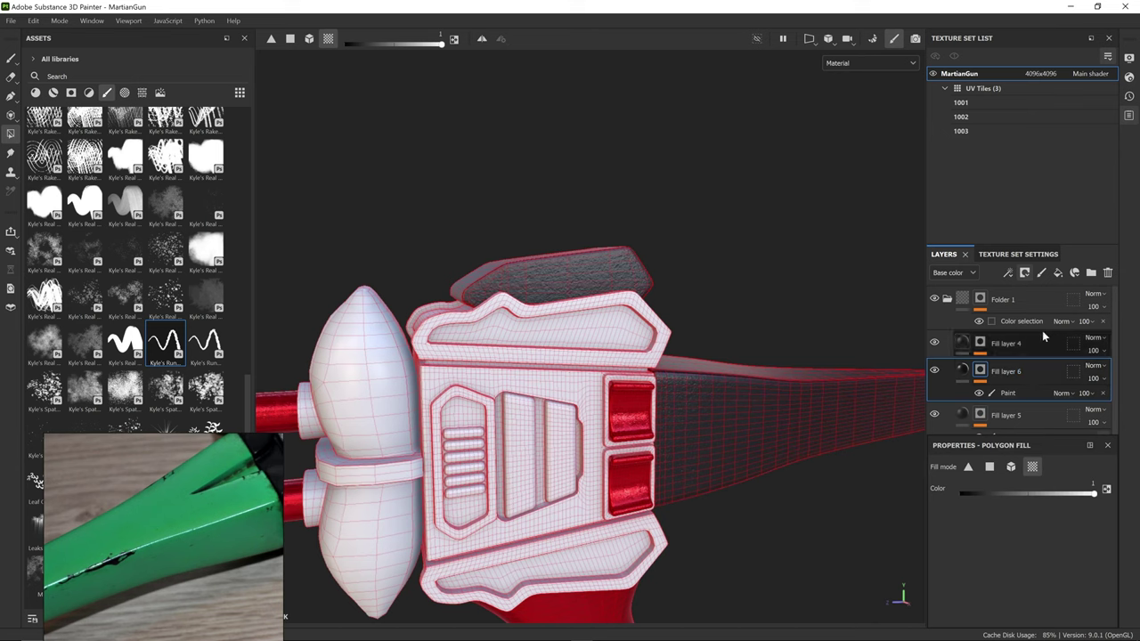
{"action": "left_click", "coordinate": [1026, 273]}
{"action": "left_click", "coordinate": [1043, 290]}
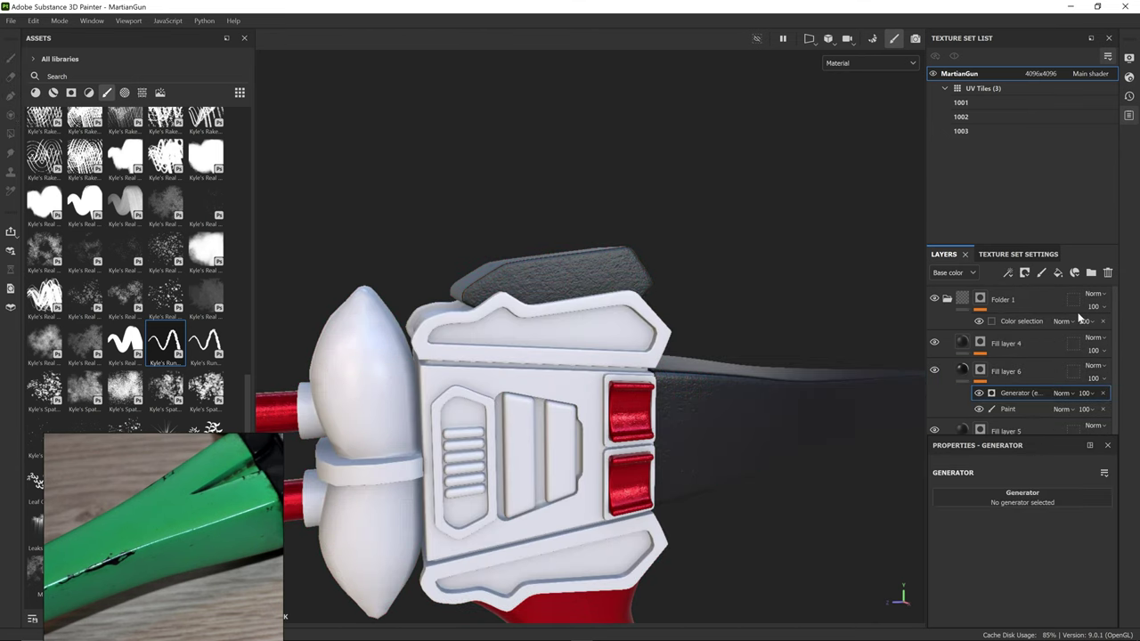
{"action": "left_click", "coordinate": [1048, 498]}
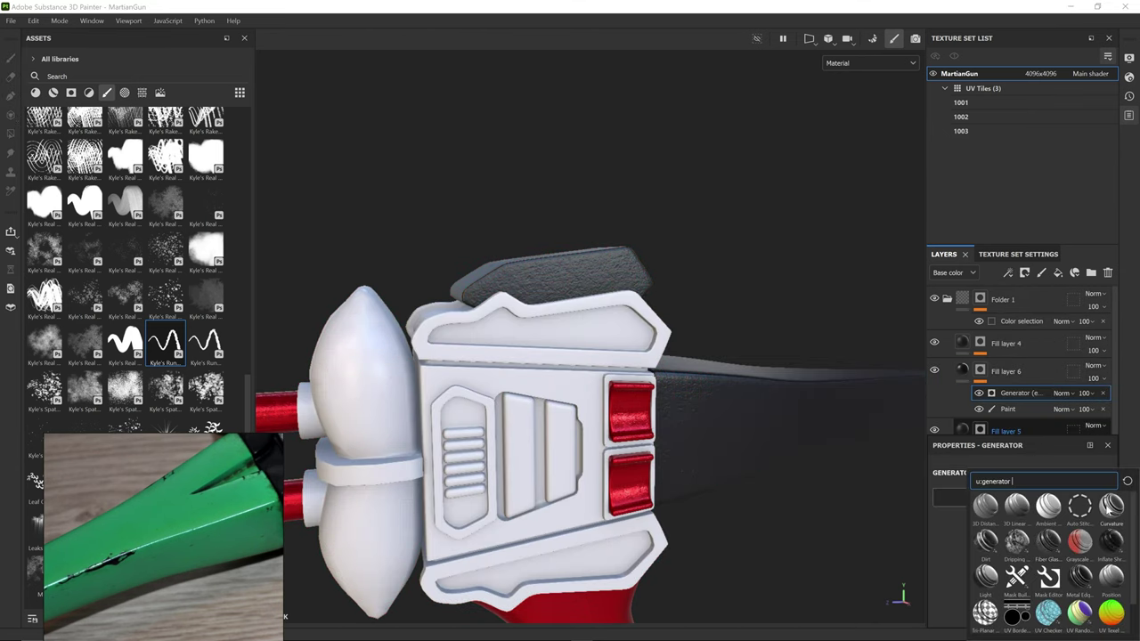
{"action": "left_click", "coordinate": [1079, 577]}
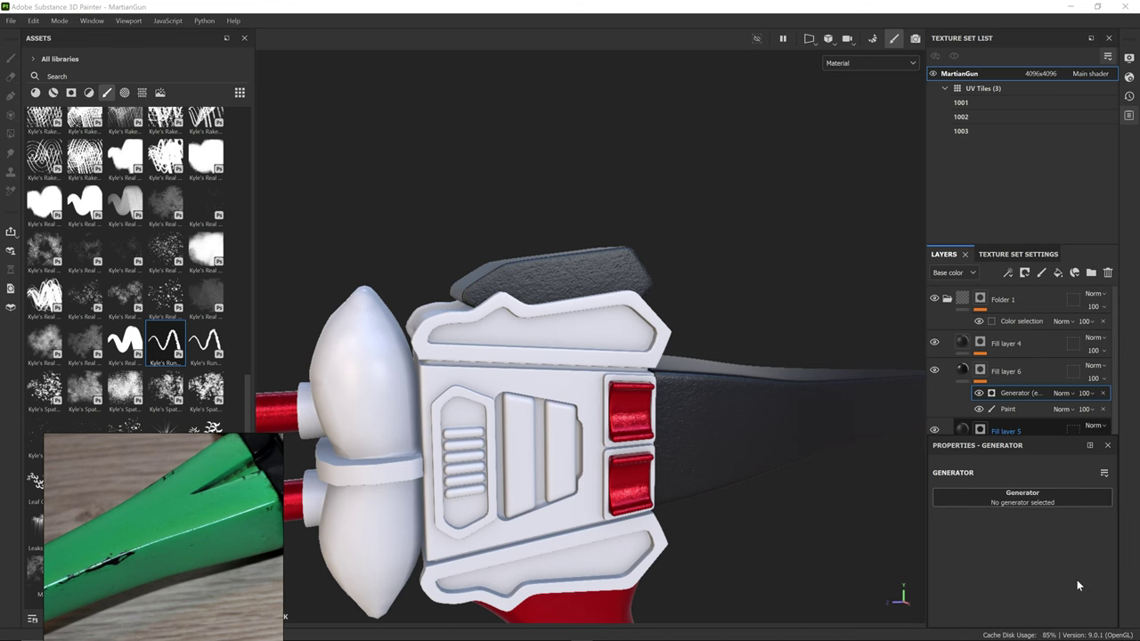
Step: Adjust the Metal Edge Wear generator to a wear level of 0.79 and a wear contrast of 0.33
{"action": "left_click_drag", "start_coordinate": [583, 418], "coordinate": [766, 387], "text": "alt"}
{"action": "scroll", "coordinate": [1114, 536], "scroll_direction": "down", "scroll_amount": 5}
{"action": "scroll", "coordinate": [1114, 536], "scroll_direction": "down", "scroll_amount": 3}
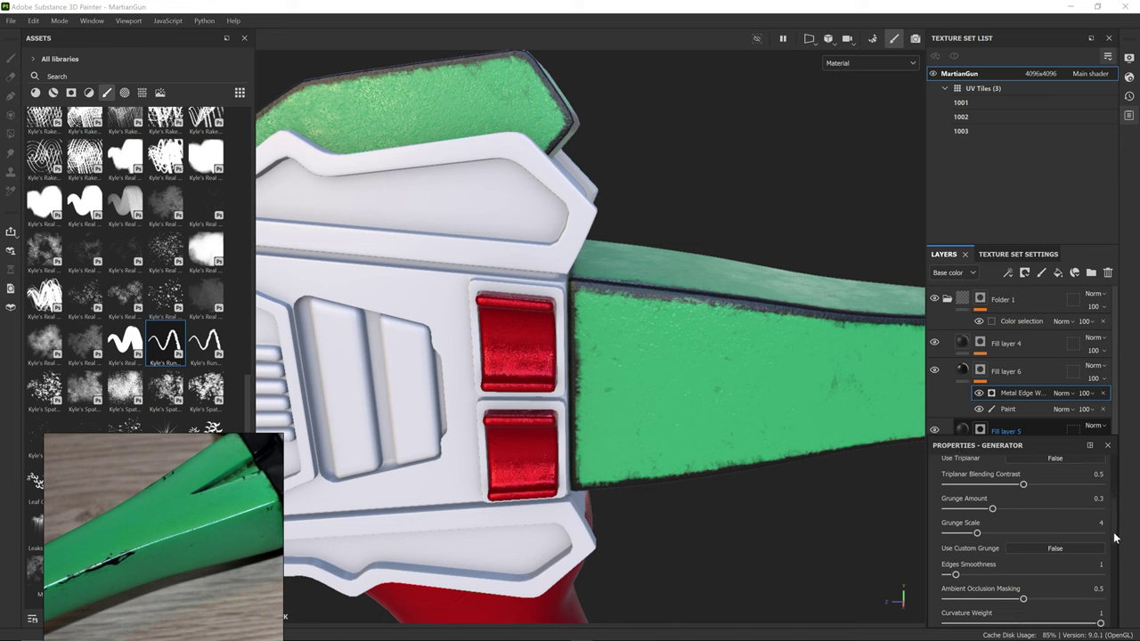
{"action": "scroll", "coordinate": [1113, 529], "scroll_direction": "up", "scroll_amount": 5}
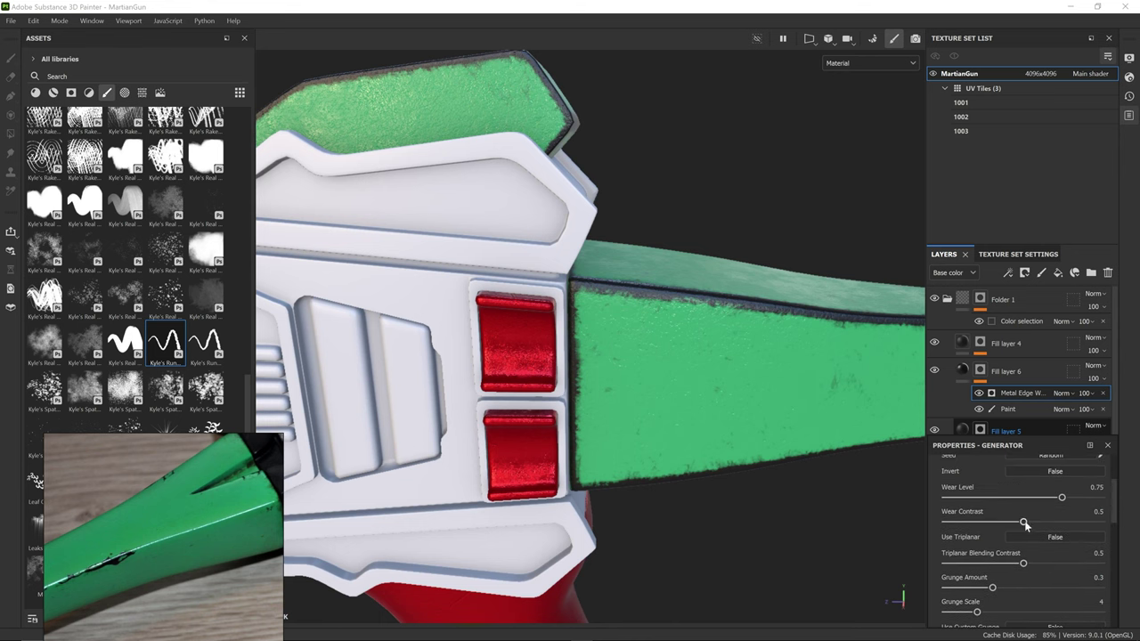
{"action": "left_click_drag", "start_coordinate": [1061, 497], "coordinate": [984, 498]}
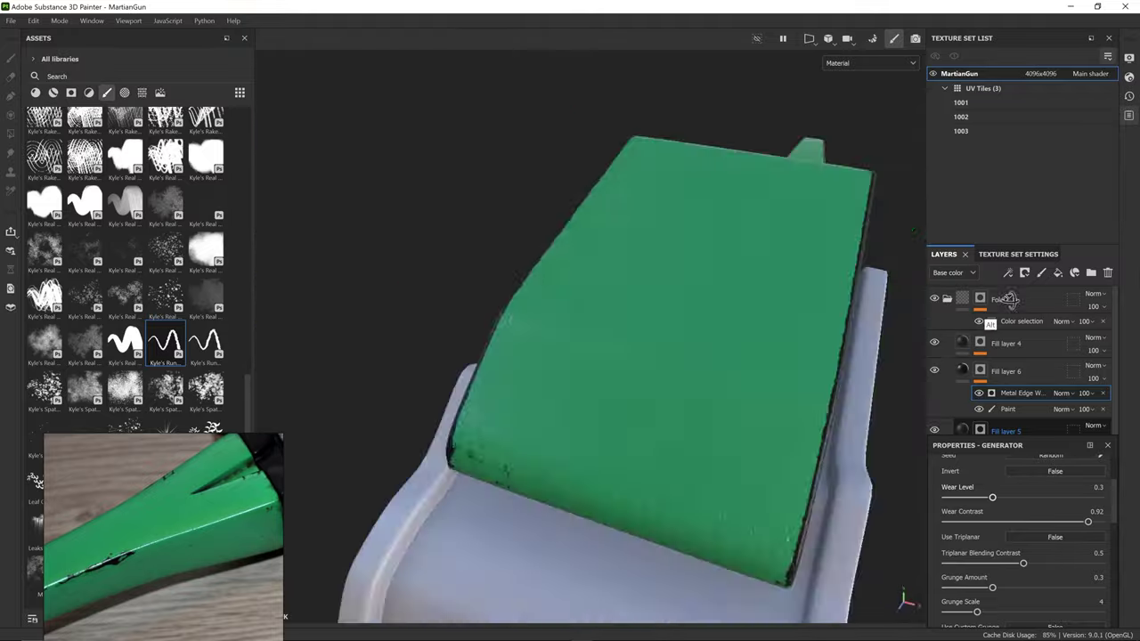
{"action": "left_click_drag", "start_coordinate": [1010, 297], "coordinate": [761, 440], "text": "alt"}
{"action": "left_click", "coordinate": [1068, 497]}
{"action": "left_click", "coordinate": [995, 522]}
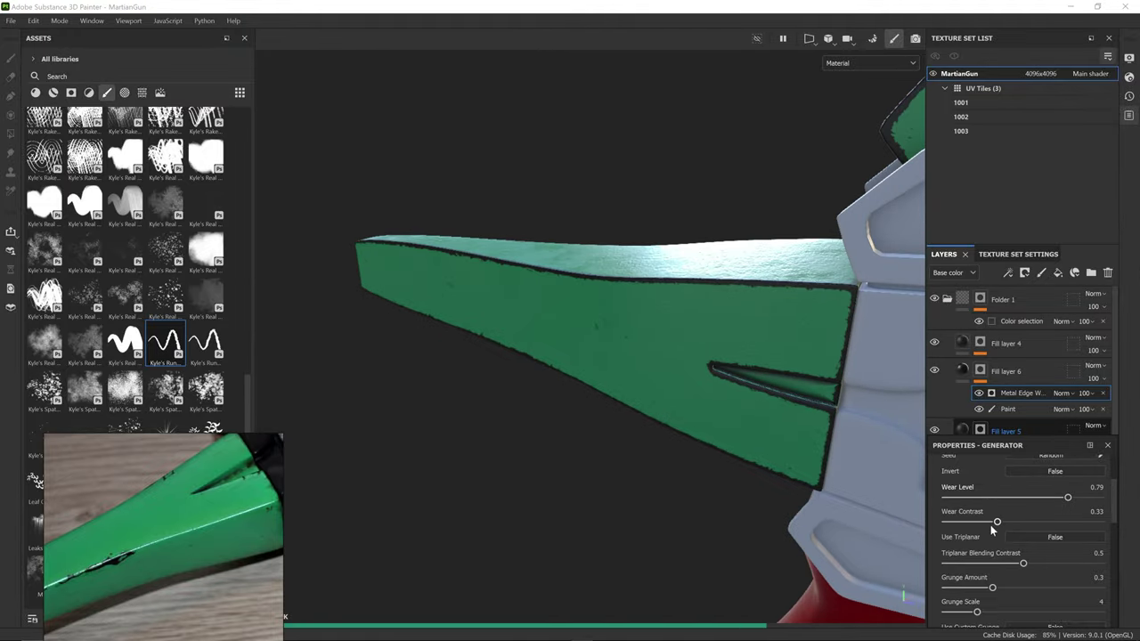
{"action": "scroll", "coordinate": [1040, 529], "scroll_direction": "up", "scroll_amount": 2}
{"action": "scroll", "coordinate": [1040, 529], "scroll_direction": "down", "scroll_amount": 6}
{"action": "mouse_move", "coordinate": [815, 441]}
{"action": "left_mouse_down", "text": "alt"}
{"action": "mouse_move", "coordinate": [829, 437]}
{"action": "mouse_move", "coordinate": [691, 158]}
{"action": "mouse_move", "coordinate": [766, 294]}
{"action": "left_mouse_up", "text": "alt"}
Step: Replace the paint effect in Fill layer 6's mask with one placed above Metal Edge Wear
{"action": "left_click", "coordinate": [1007, 408]}
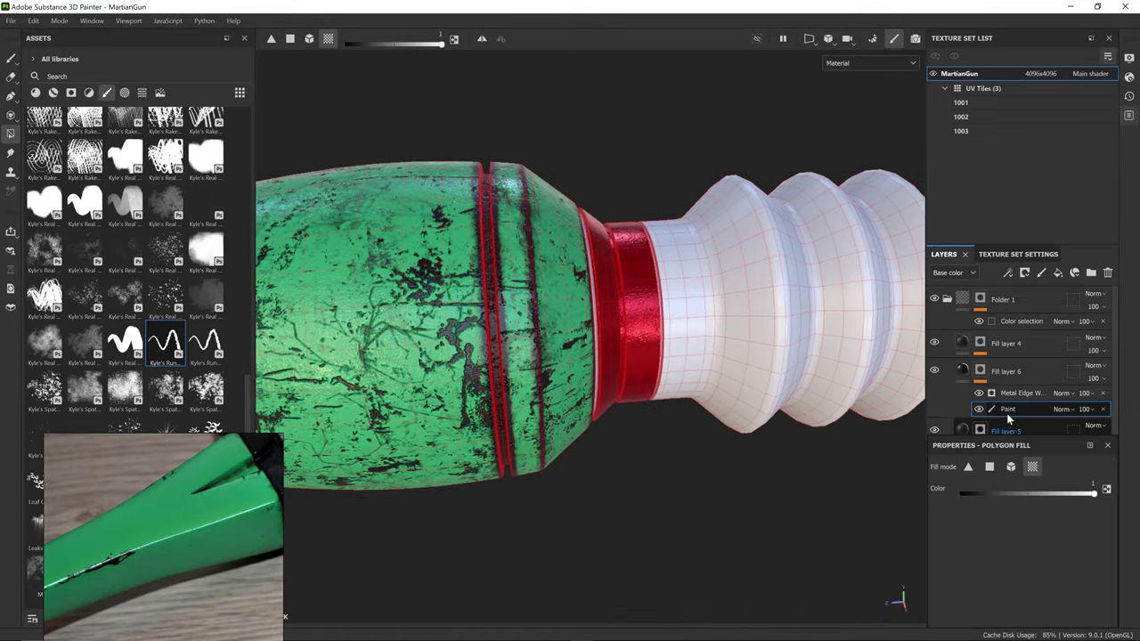
{"action": "key", "text": "Delete"}
{"action": "left_click", "coordinate": [1008, 274]}
{"action": "left_click", "coordinate": [1053, 305]}
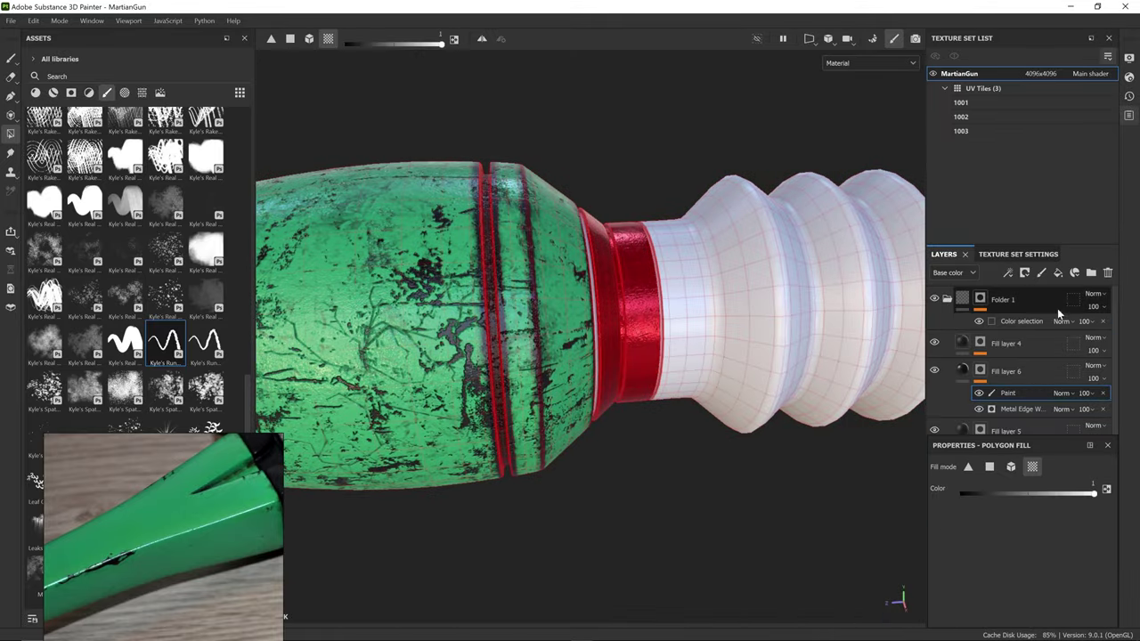
Step: Remove the edge wear from the green bulb's body, end section and small collar by polygon-filling them black
{"action": "left_click", "coordinate": [530, 360]}
{"action": "left_click", "coordinate": [473, 357]}
{"action": "middle_click_drag", "start_coordinate": [413, 400], "coordinate": [1127, 335], "text": "alt"}
{"action": "left_click", "coordinate": [536, 332]}
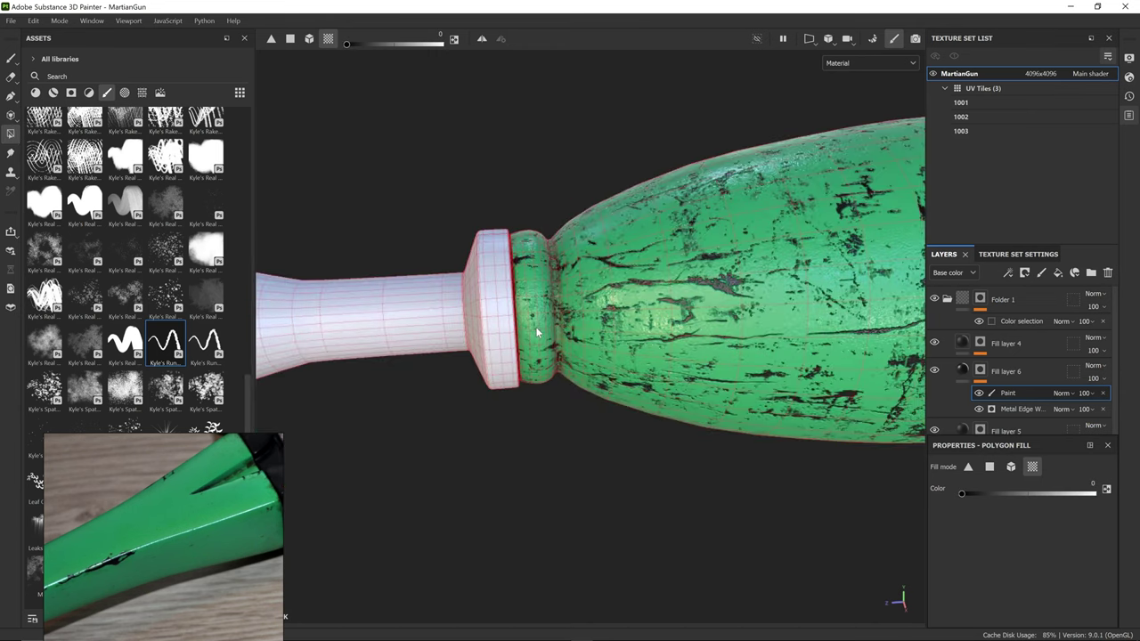
{"action": "left_click_drag", "start_coordinate": [537, 332], "coordinate": [552, 312], "text": "alt"}
{"action": "left_click_drag", "start_coordinate": [672, 355], "coordinate": [598, 313], "text": "alt"}
Step: Add a second paint effect directly above Metal Edge Wear in Fill layer 6's mask and activate the Paint tool
{"action": "left_click", "coordinate": [1021, 410]}
{"action": "middle_click_drag", "start_coordinate": [679, 430], "coordinate": [815, 400], "text": "alt"}
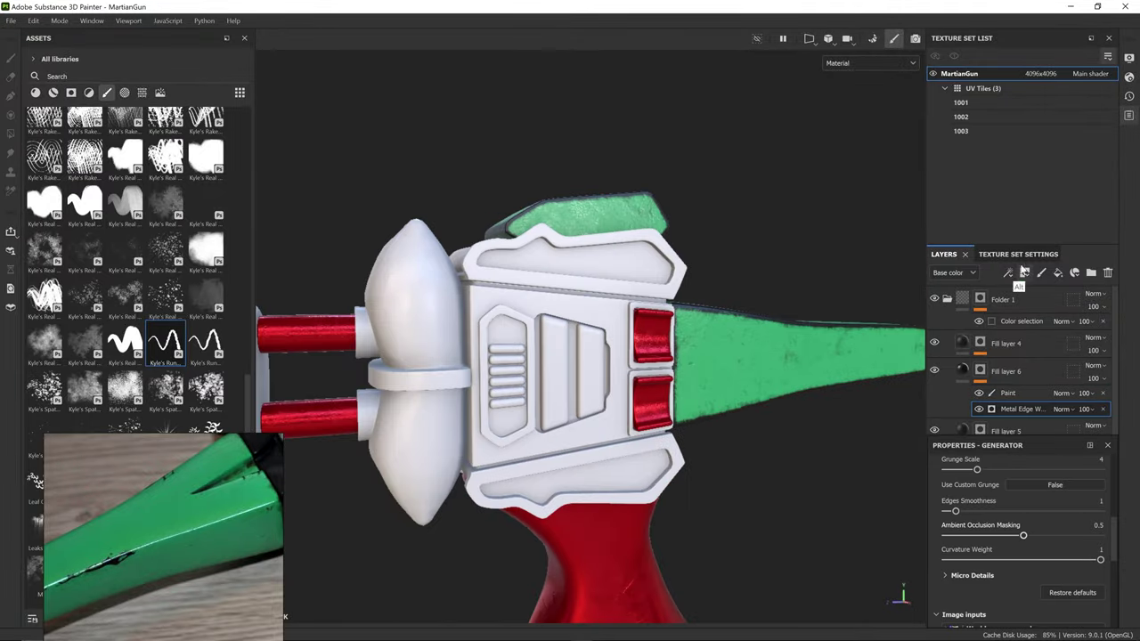
{"action": "left_click", "coordinate": [1008, 274]}
{"action": "left_click", "coordinate": [1037, 304]}
{"action": "left_click_drag", "start_coordinate": [726, 298], "coordinate": [773, 341], "text": "alt"}
{"action": "scroll", "coordinate": [773, 341], "scroll_direction": "up", "scroll_amount": 3}
{"action": "left_click", "coordinate": [10, 59]}
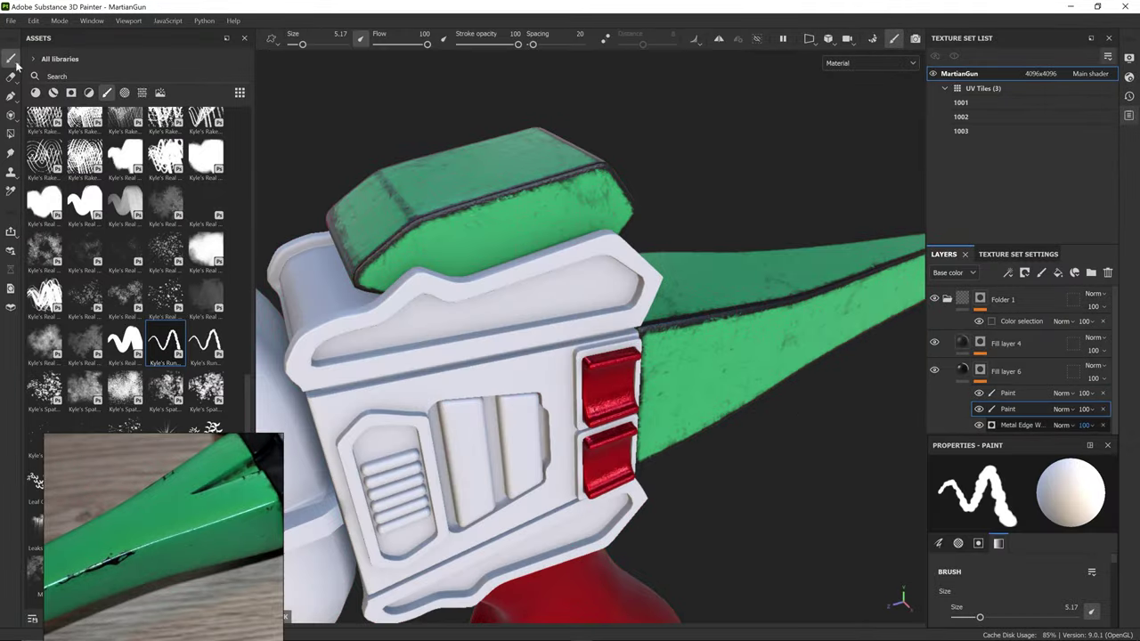
Step: Switch the mask painting color to black and choose the Dirt 2 brush
{"action": "left_click_drag", "start_coordinate": [248, 394], "coordinate": [227, 120]}
{"action": "left_click", "coordinate": [126, 129]}
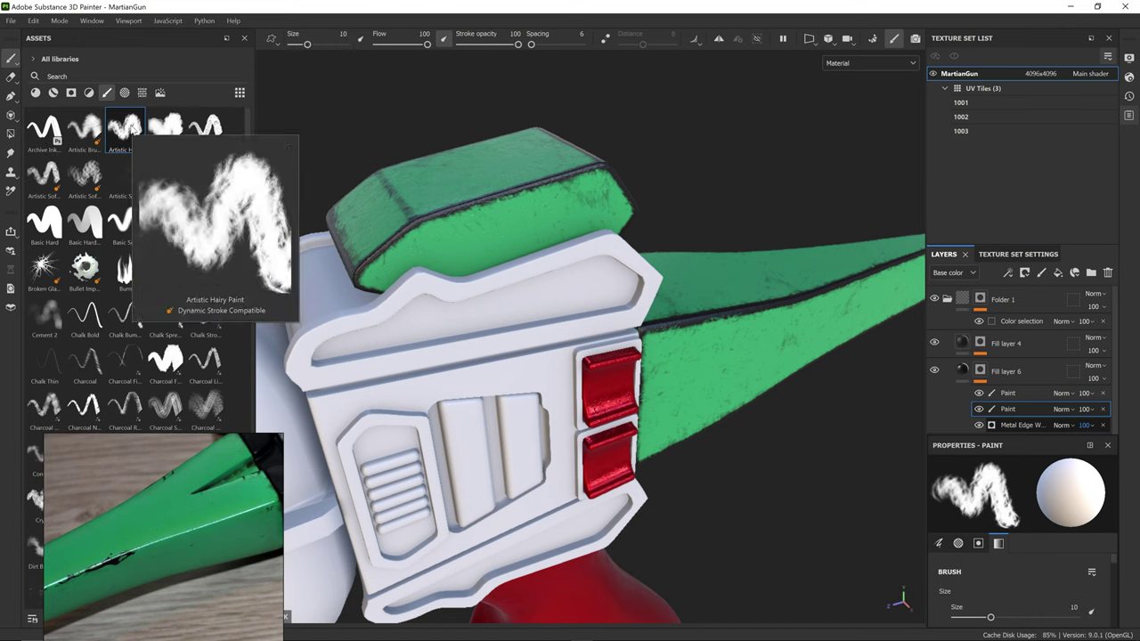
{"action": "key", "text": "x"}
{"action": "left_click_drag", "start_coordinate": [248, 160], "coordinate": [248, 186]}
{"action": "scroll", "coordinate": [247, 186], "scroll_direction": "down", "scroll_amount": 2}
{"action": "left_click", "coordinate": [166, 258]}
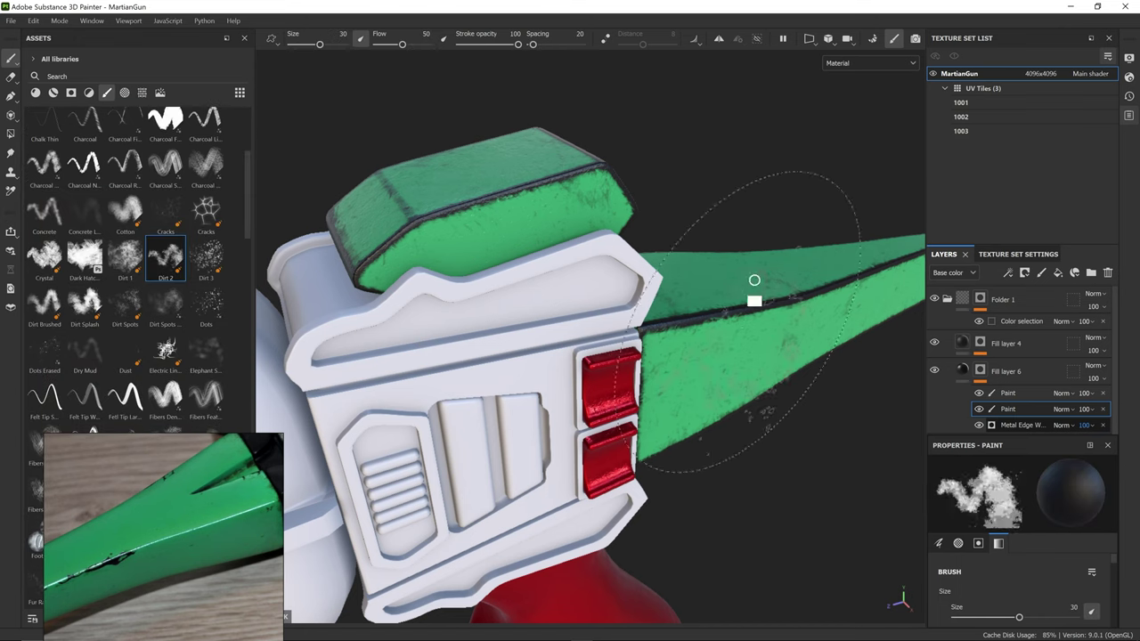
Step: Break up the dark wear along the tail fin's upper edge in black with Dirt 2, reducing the brush size to 16.56
{"action": "left_click_drag", "start_coordinate": [704, 319], "coordinate": [744, 309]}
{"action": "left_click_drag", "start_coordinate": [793, 331], "coordinate": [514, 453], "text": "ctrl+alt"}
{"action": "right_click_drag", "start_coordinate": [535, 414], "coordinate": [570, 410], "text": "ctrl"}
{"action": "left_click_drag", "start_coordinate": [535, 415], "coordinate": [570, 403]}
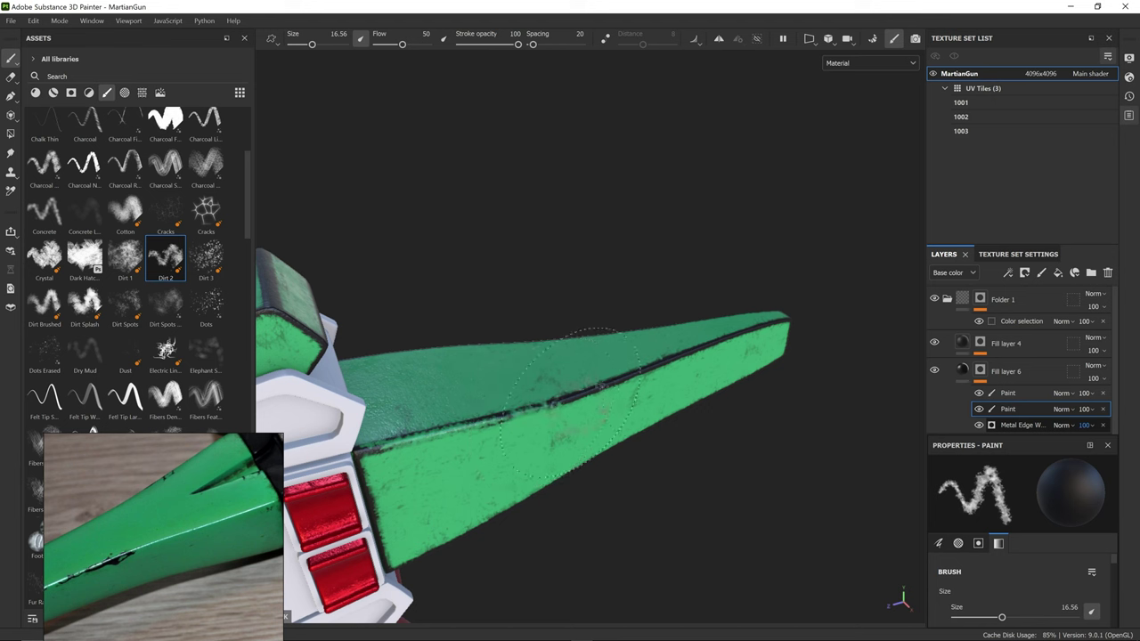
{"action": "left_click_drag", "start_coordinate": [398, 443], "coordinate": [466, 372], "text": "alt"}
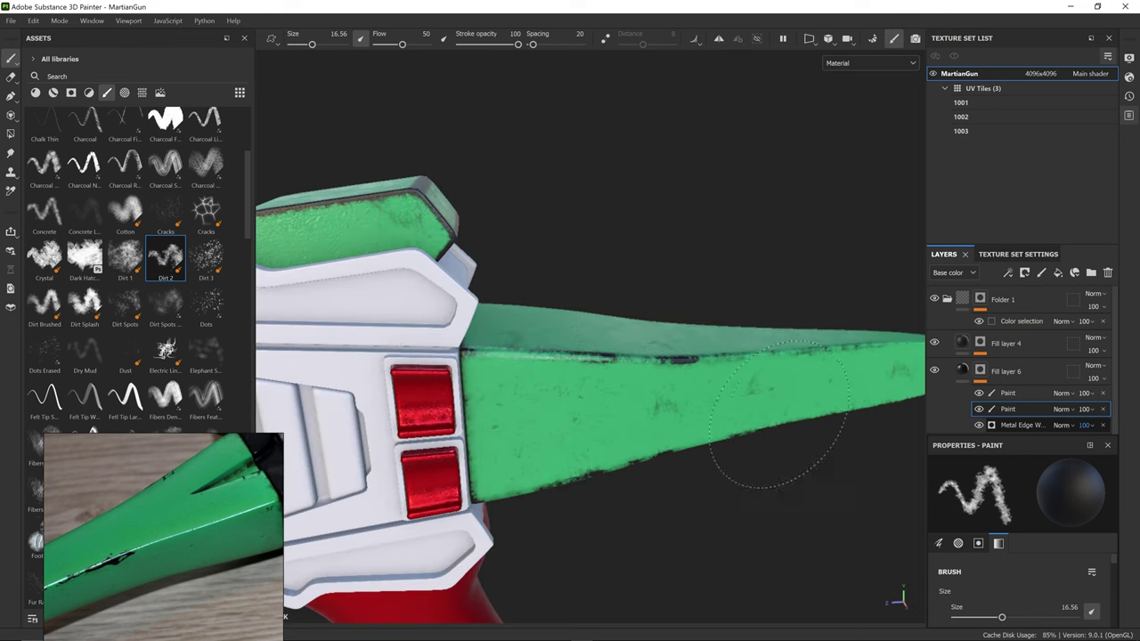
Step: Thin out the wear along the tail fin's remaining edges in black with the Dirt 2 brush at size 20.85
{"action": "left_click_drag", "start_coordinate": [778, 414], "coordinate": [658, 414], "text": "alt"}
{"action": "mouse_move", "coordinate": [877, 508]}
{"action": "left_mouse_down", "text": "alt"}
{"action": "mouse_move", "coordinate": [659, 394]}
{"action": "mouse_move", "coordinate": [306, 394]}
{"action": "mouse_move", "coordinate": [610, 420]}
{"action": "left_mouse_up", "text": "alt"}
{"action": "right_click_drag", "start_coordinate": [611, 420], "coordinate": [600, 412], "text": "ctrl"}
{"action": "left_click_drag", "start_coordinate": [626, 410], "coordinate": [302, 323], "text": "alt"}
{"action": "left_click_drag", "start_coordinate": [788, 425], "coordinate": [625, 432], "text": "alt"}
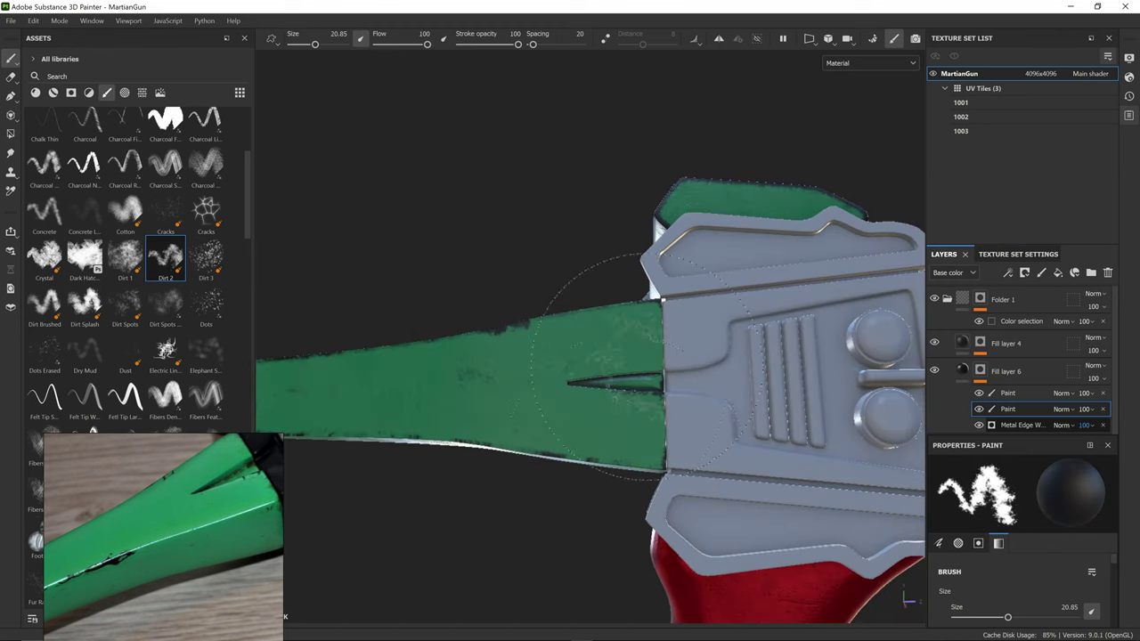
Step: Refine the chipped wear along the tail fin's edges and groove with the Dirt 2 brush at size 4.35, alternating black and white
{"action": "right_click_drag", "start_coordinate": [648, 367], "coordinate": [583, 379], "text": "ctrl"}
{"action": "left_click_drag", "start_coordinate": [584, 525], "coordinate": [559, 452], "text": "alt"}
{"action": "right_click_drag", "start_coordinate": [559, 452], "coordinate": [478, 440], "text": "shift"}
{"action": "key", "text": "x"}
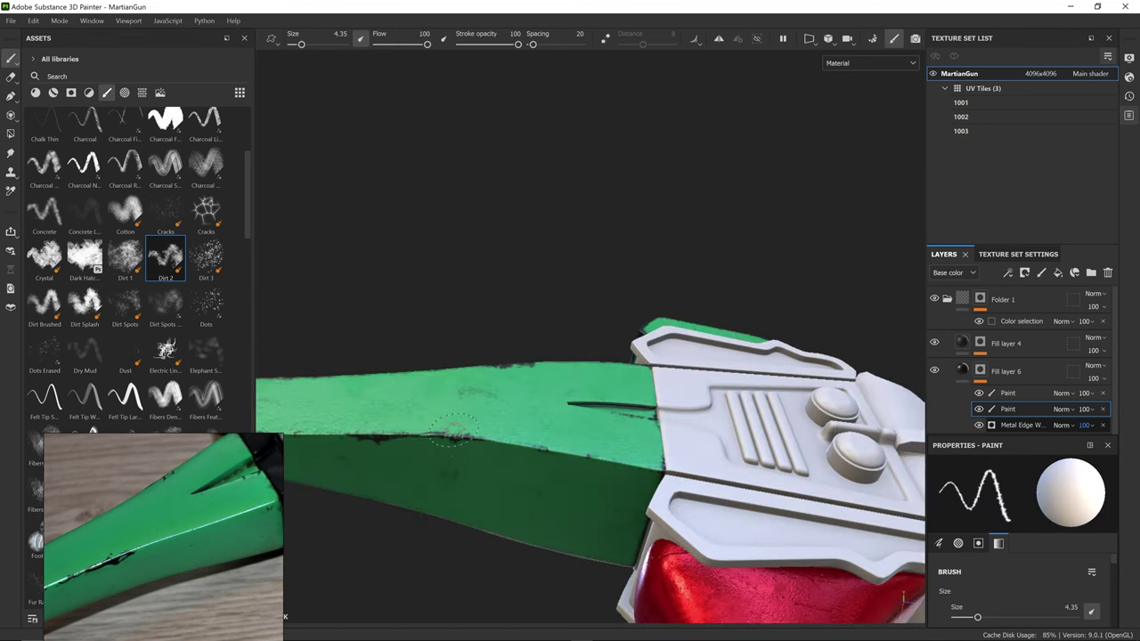
{"action": "left_click_drag", "start_coordinate": [453, 434], "coordinate": [714, 390], "text": "alt"}
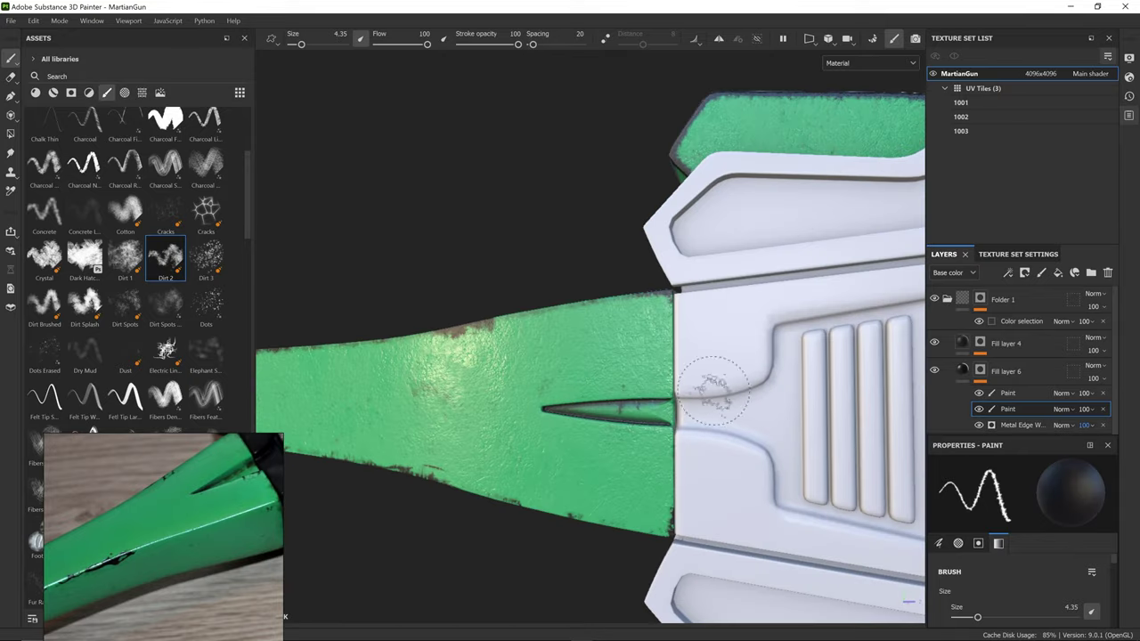
{"action": "key", "text": "x"}
{"action": "key", "text": "x"}
Step: Touch up the tail fin's groove in black on the Paint effect in Fill layer 5's mask
{"action": "scroll", "coordinate": [1010, 425], "scroll_direction": "down", "scroll_amount": 1}
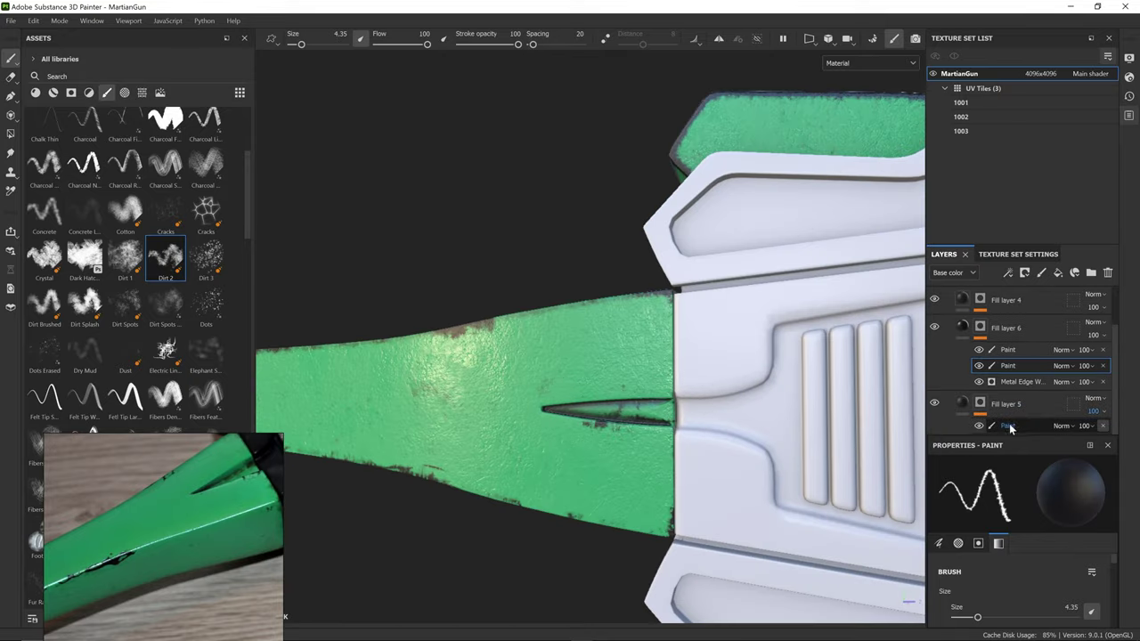
{"action": "left_click", "coordinate": [1010, 427]}
{"action": "mouse_move", "coordinate": [602, 415]}
{"action": "left_mouse_down"}
{"action": "mouse_move", "coordinate": [864, 309]}
{"action": "mouse_move", "coordinate": [702, 475]}
{"action": "mouse_move", "coordinate": [757, 525]}
{"action": "left_mouse_up"}
Step: On Fill layer 6's uppermost Paint effect, thin out the top fin's wear in black at size 17.86 and flow 51, undoing the last stroke
{"action": "left_click", "coordinate": [1010, 350]}
{"action": "left_click_drag", "start_coordinate": [436, 383], "coordinate": [568, 392], "text": "alt"}
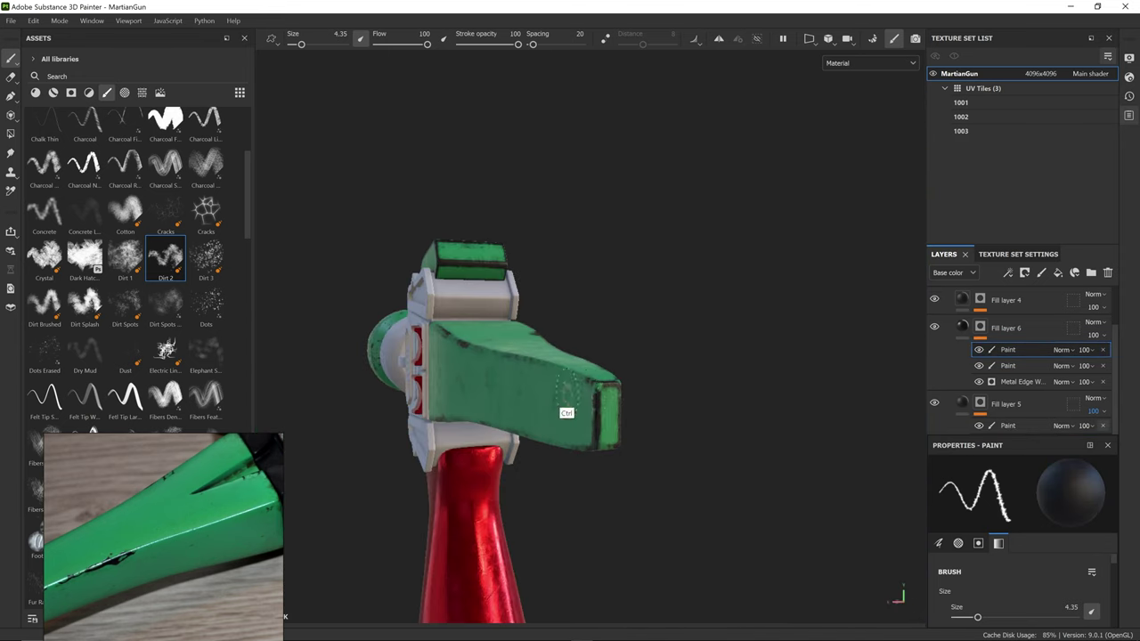
{"action": "right_click_drag", "start_coordinate": [570, 401], "coordinate": [641, 405], "text": "ctrl"}
{"action": "mouse_move", "coordinate": [748, 445]}
{"action": "left_mouse_down", "text": "alt"}
{"action": "mouse_move", "coordinate": [623, 454]}
{"action": "mouse_move", "coordinate": [855, 526]}
{"action": "left_mouse_up", "text": "alt"}
{"action": "key", "text": "x"}
{"action": "mouse_move", "coordinate": [855, 525]}
{"action": "left_mouse_down", "text": "ctrl+alt"}
{"action": "mouse_move", "coordinate": [951, 544]}
{"action": "mouse_move", "coordinate": [624, 445]}
{"action": "mouse_move", "coordinate": [593, 453]}
{"action": "mouse_move", "coordinate": [762, 493]}
{"action": "mouse_move", "coordinate": [579, 392]}
{"action": "mouse_move", "coordinate": [641, 418]}
{"action": "mouse_move", "coordinate": [710, 533]}
{"action": "left_mouse_up", "text": "ctrl+alt"}
{"action": "left_click_drag", "start_coordinate": [428, 44], "coordinate": [403, 45]}
{"action": "key", "text": "ctrl+z"}
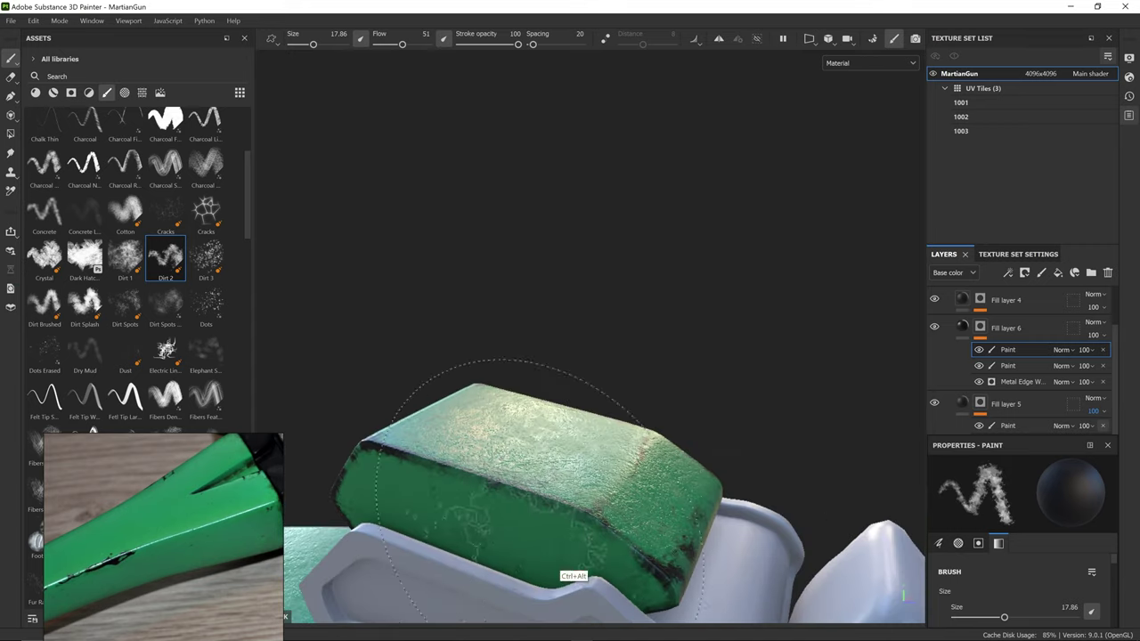
Step: Add and trim small paint chips along the top fin's edges with Dirt 2 at size 3.11, alternating white and black
{"action": "mouse_move", "coordinate": [574, 555]}
{"action": "left_mouse_down", "text": "alt"}
{"action": "mouse_move", "coordinate": [641, 494]}
{"action": "mouse_move", "coordinate": [646, 398]}
{"action": "left_mouse_up", "text": "alt"}
{"action": "mouse_move", "coordinate": [646, 398]}
{"action": "right_mouse_down", "text": "ctrl"}
{"action": "mouse_move", "coordinate": [568, 401]}
{"action": "mouse_move", "coordinate": [634, 401]}
{"action": "right_mouse_up", "text": "ctrl"}
{"action": "key", "text": "x"}
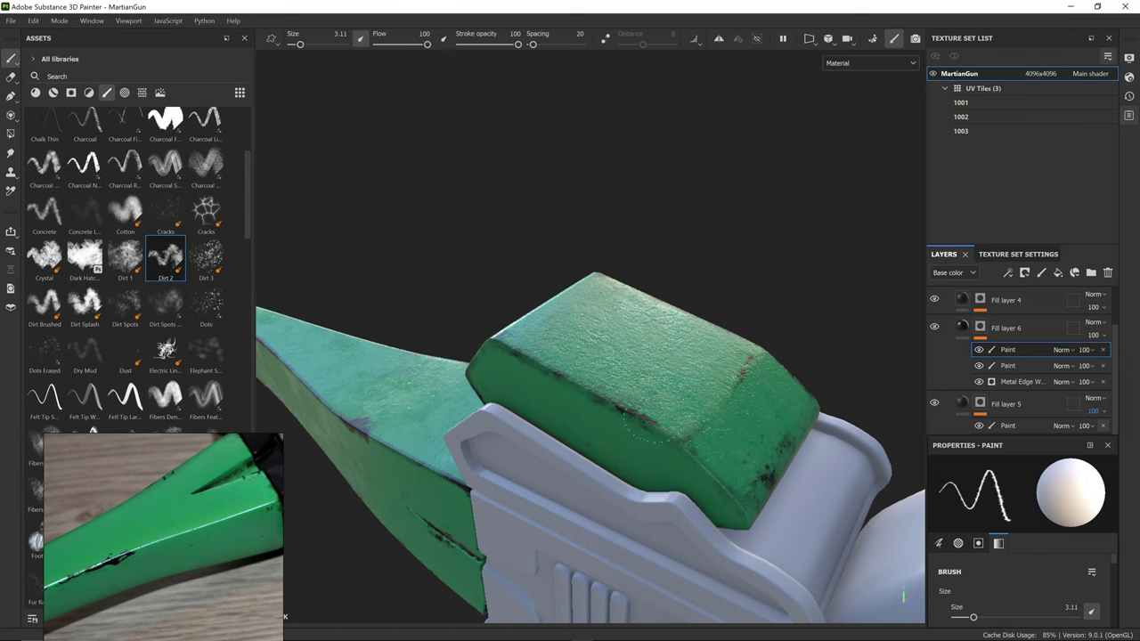
{"action": "left_click_drag", "start_coordinate": [499, 400], "coordinate": [713, 463], "text": "alt"}
{"action": "key", "text": "x"}
{"action": "left_click_drag", "start_coordinate": [644, 471], "coordinate": [678, 463]}
{"action": "key", "text": "x"}
{"action": "left_click_drag", "start_coordinate": [615, 478], "coordinate": [678, 461]}
Step: Refine the wear on the top fin's opposite side and end, adjusting the Dirt 2 brush to size 8.08 and flow 41
{"action": "mouse_move", "coordinate": [757, 437]}
{"action": "left_mouse_down", "text": "alt"}
{"action": "mouse_move", "coordinate": [730, 345]}
{"action": "mouse_move", "coordinate": [823, 392]}
{"action": "left_mouse_up", "text": "alt"}
{"action": "key", "text": "x"}
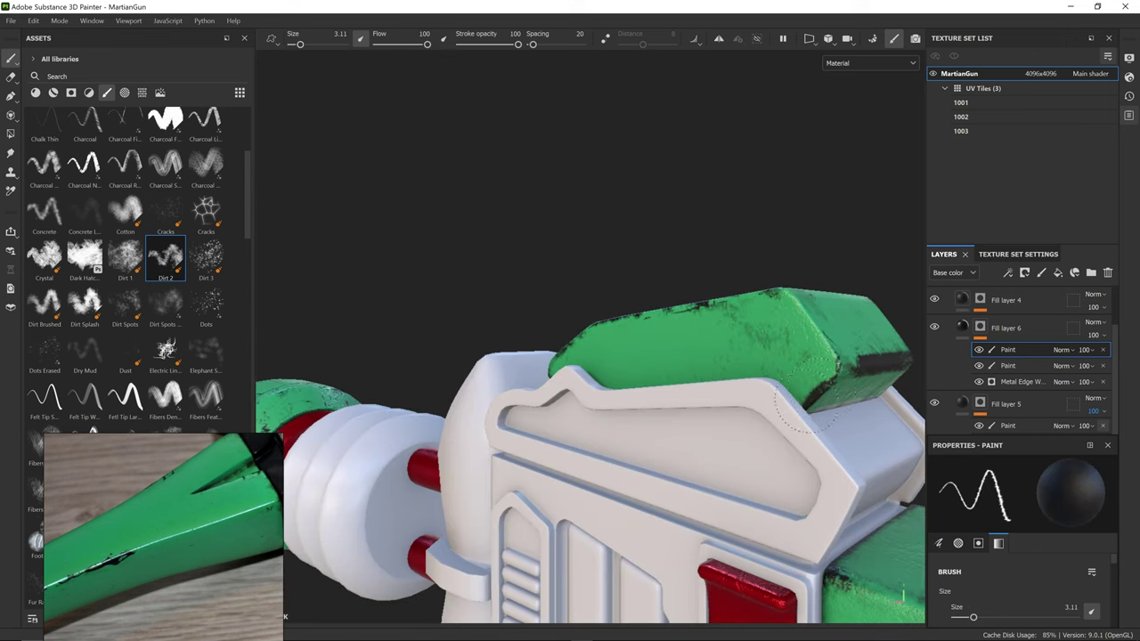
{"action": "key", "text": "x"}
{"action": "left_click_drag", "start_coordinate": [877, 365], "coordinate": [792, 401], "text": "alt"}
{"action": "left_click_drag", "start_coordinate": [828, 400], "coordinate": [796, 402], "text": "ctrl"}
{"action": "right_click_drag", "start_coordinate": [739, 398], "coordinate": [796, 398], "text": "ctrl"}
{"action": "key", "text": "x"}
{"action": "left_click_drag", "start_coordinate": [782, 379], "coordinate": [674, 470], "text": "alt"}
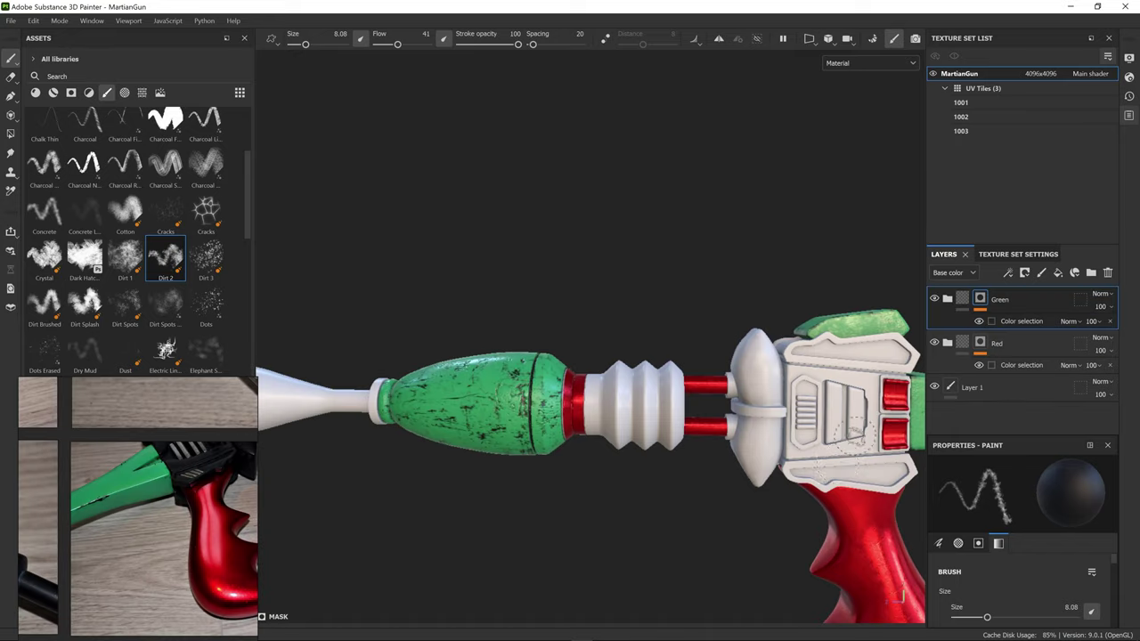
Step: Create a new layer folder above the Green folder and name it Black
{"action": "middle_click_drag", "start_coordinate": [770, 433], "coordinate": [725, 427], "text": "alt"}
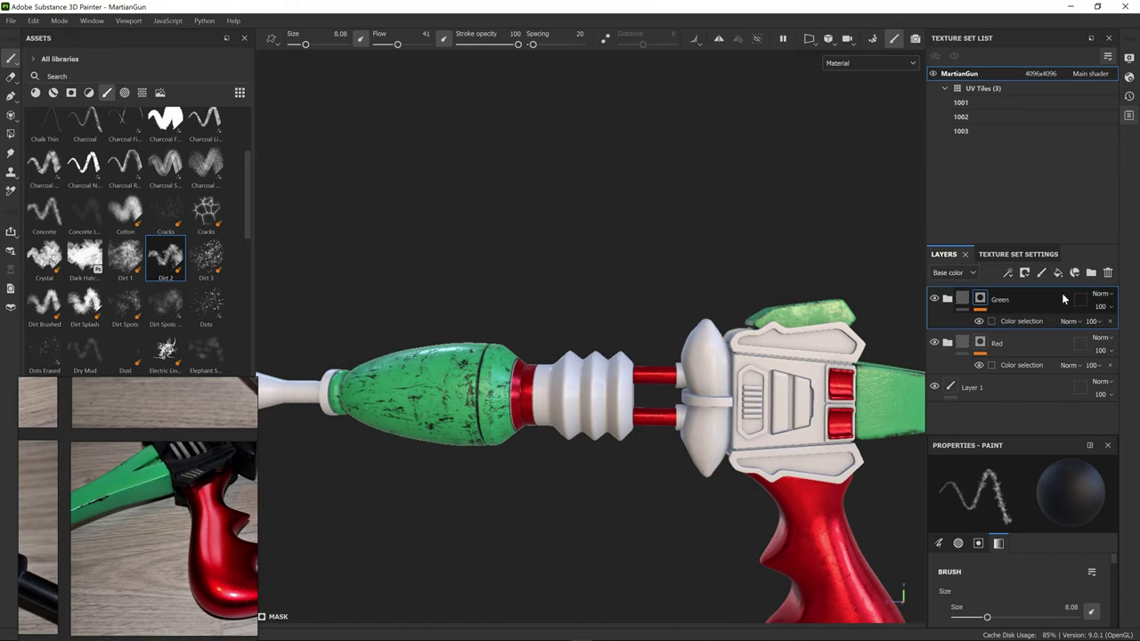
{"action": "left_click", "coordinate": [1091, 272]}
{"action": "double_click", "coordinate": [1024, 300]}
{"action": "type", "text": "Black"}
{"action": "key", "text": "Return"}
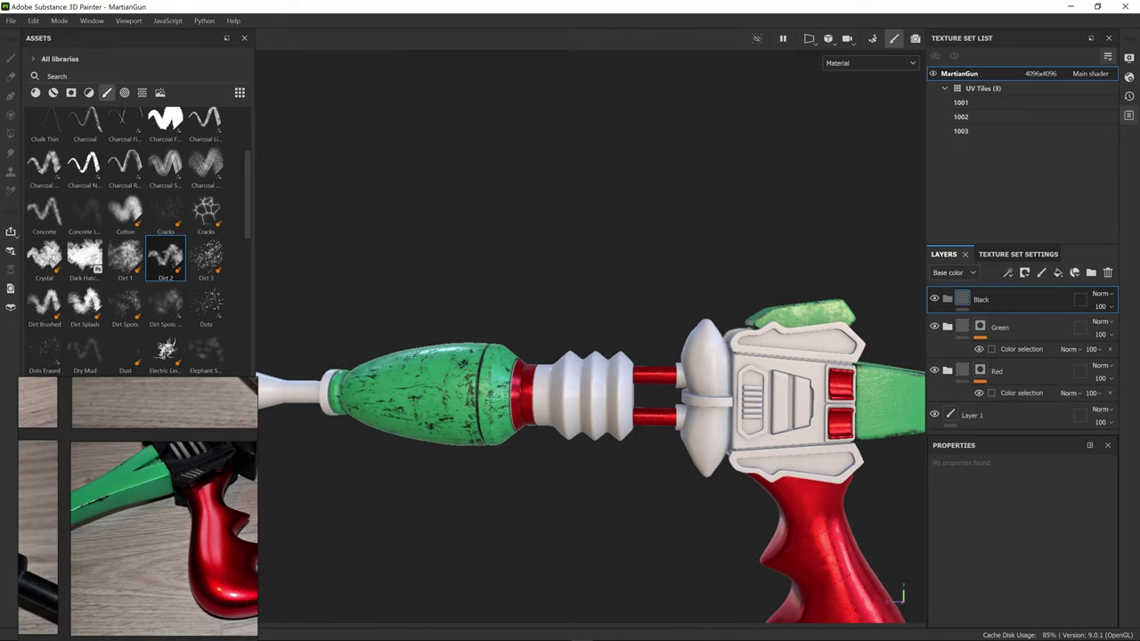
Step: Add a fill layer inside the Black folder and set its base color to near-black
{"action": "left_click", "coordinate": [1058, 274]}
{"action": "left_click_drag", "start_coordinate": [972, 323], "coordinate": [984, 301]}
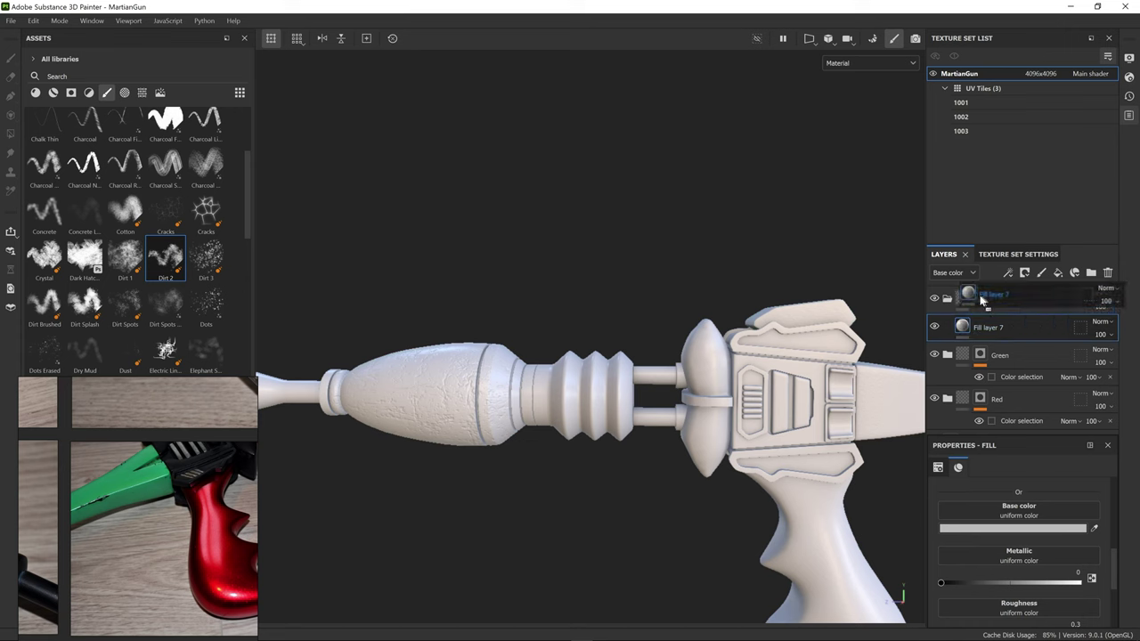
{"action": "left_click", "coordinate": [1039, 532]}
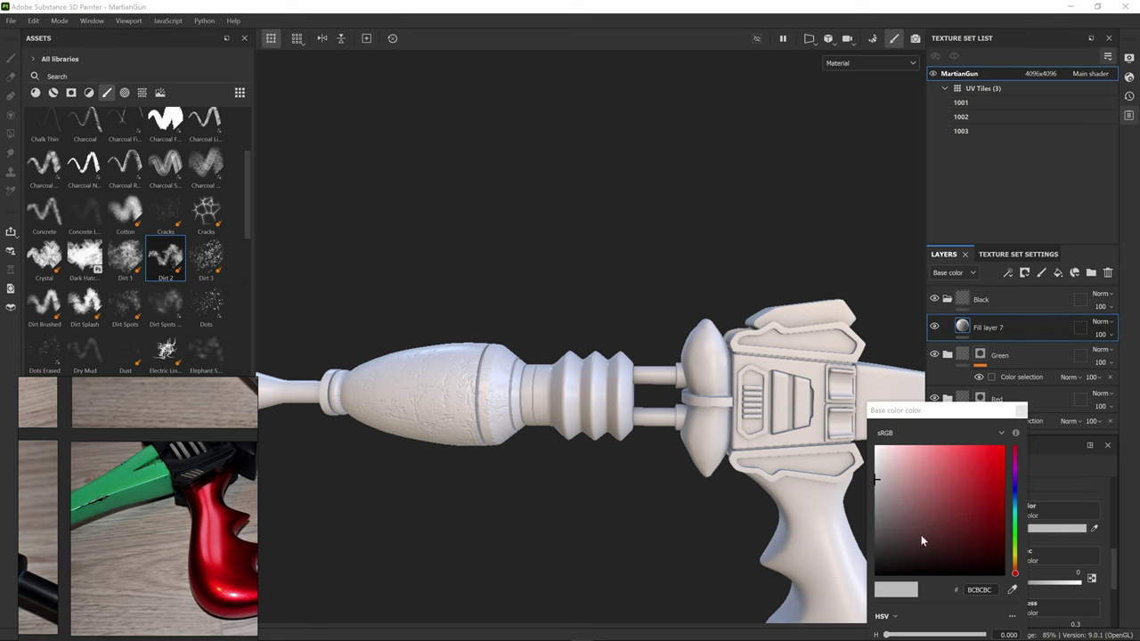
{"action": "left_click", "coordinate": [878, 572]}
{"action": "left_click", "coordinate": [1049, 413]}
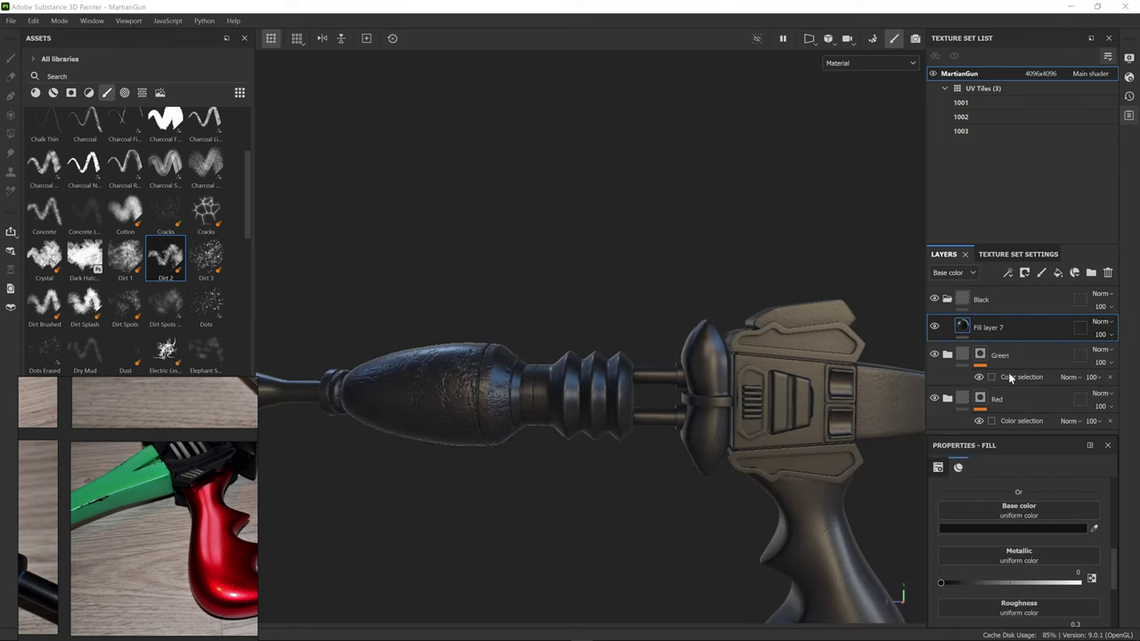
Step: Mask the Black folder with a color selection, picking the blue ID color from the pods beside the gun body
{"action": "left_click", "coordinate": [975, 301]}
{"action": "left_click", "coordinate": [1024, 274]}
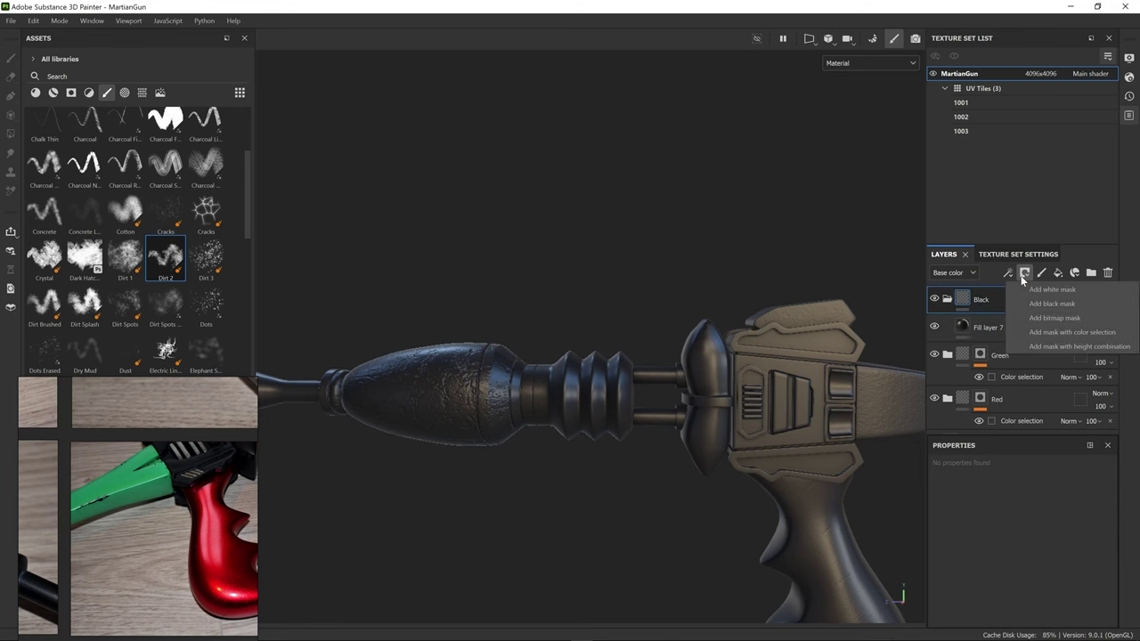
{"action": "left_click", "coordinate": [1056, 333]}
{"action": "left_click", "coordinate": [1078, 607]}
{"action": "left_click", "coordinate": [710, 365]}
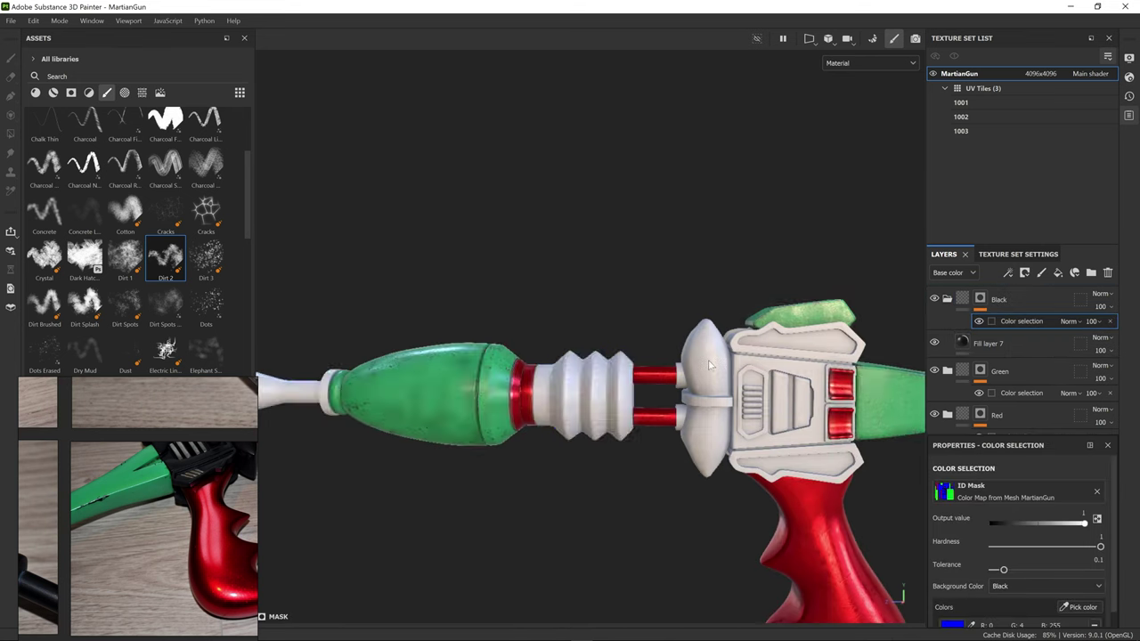
Step: Add a fill layer named Bump above Fill layer 7, keep only its height channel and set the height to 0.1167
{"action": "middle_click_drag", "start_coordinate": [486, 400], "coordinate": [365, 502], "text": "alt"}
{"action": "middle_click_drag", "start_coordinate": [178, 508], "coordinate": [133, 552]}
{"action": "left_click", "coordinate": [1037, 343]}
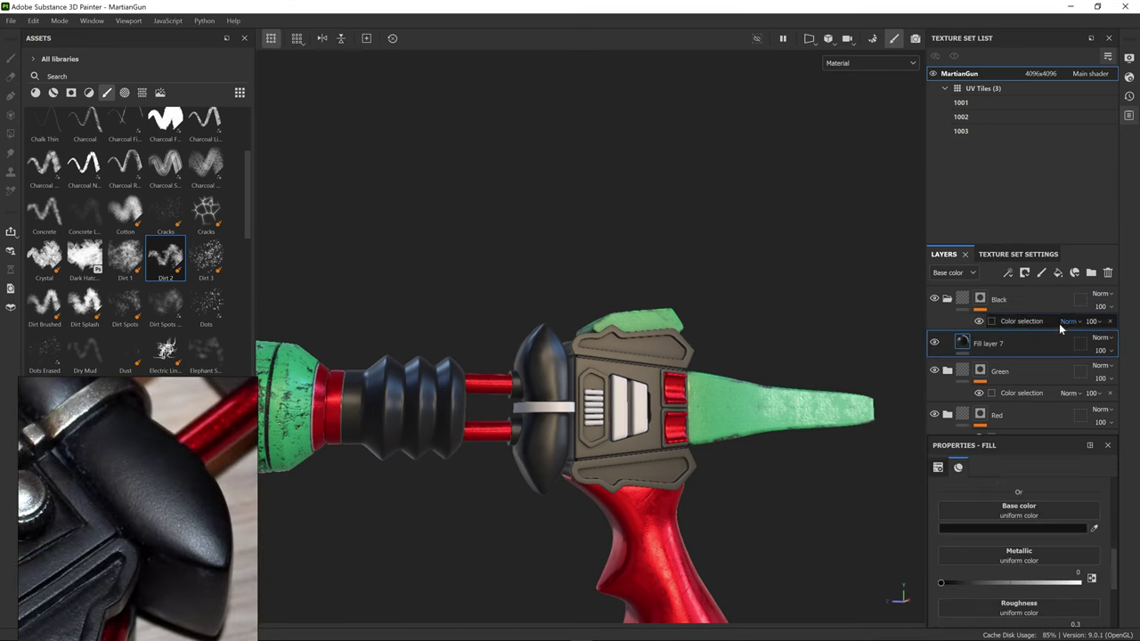
{"action": "left_click", "coordinate": [1058, 272]}
{"action": "double_click", "coordinate": [988, 344]}
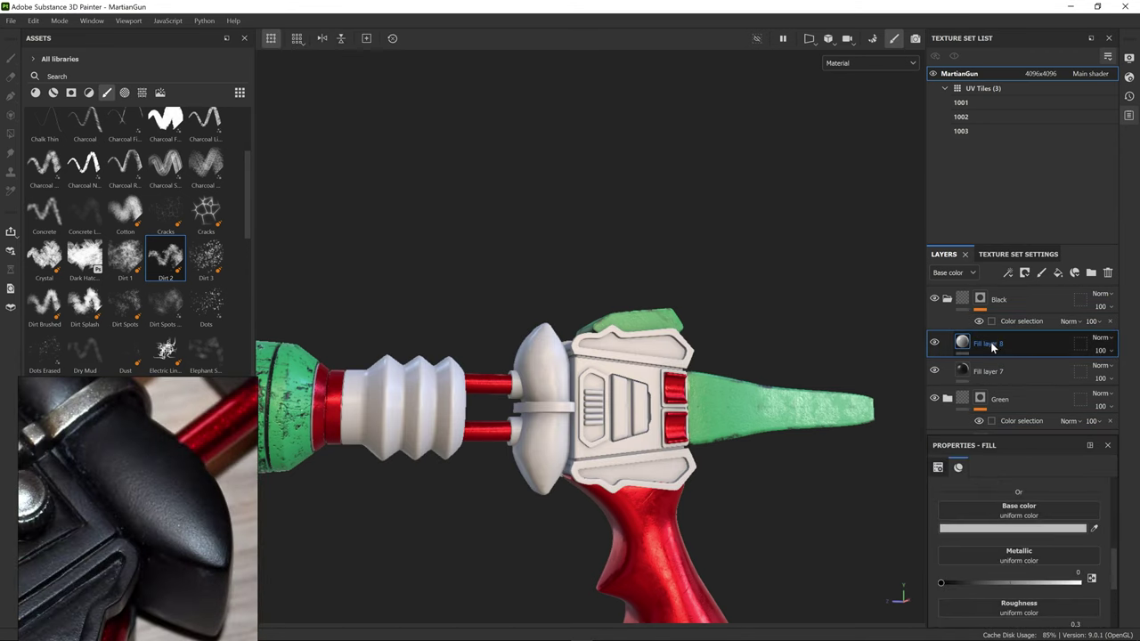
{"action": "mouse_move", "coordinate": [1113, 572]}
{"action": "left_mouse_down"}
{"action": "mouse_move", "coordinate": [1113, 532]}
{"action": "mouse_move", "coordinate": [1109, 585]}
{"action": "left_mouse_up"}
{"action": "left_click", "coordinate": [1087, 544], "text": "alt"}
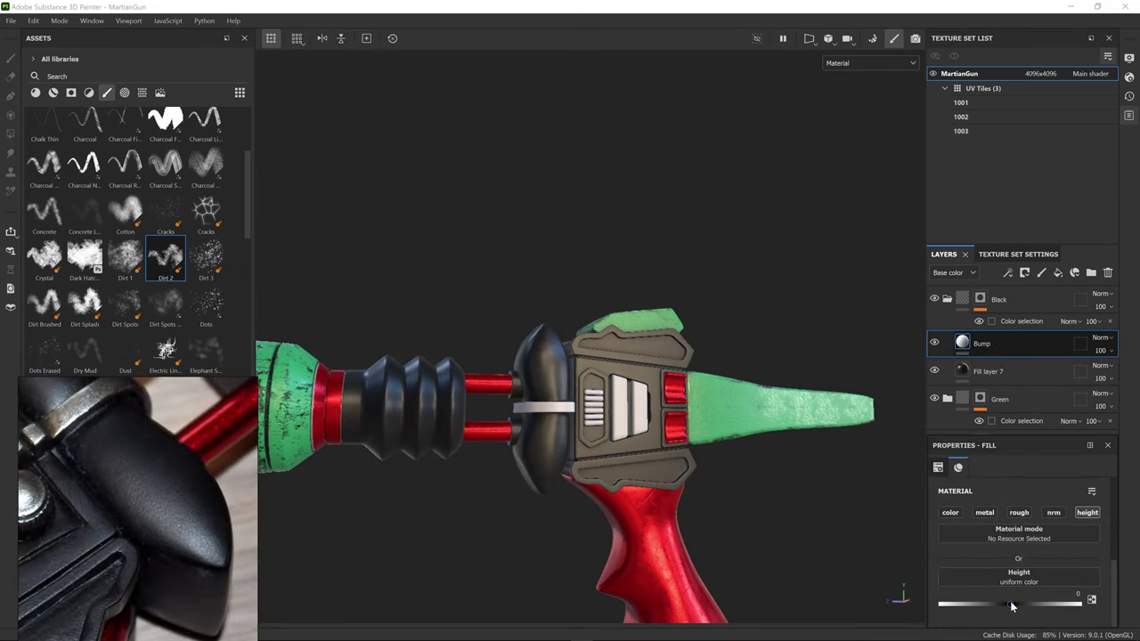
{"action": "scroll", "coordinate": [598, 443], "scroll_direction": "up", "scroll_amount": 3}
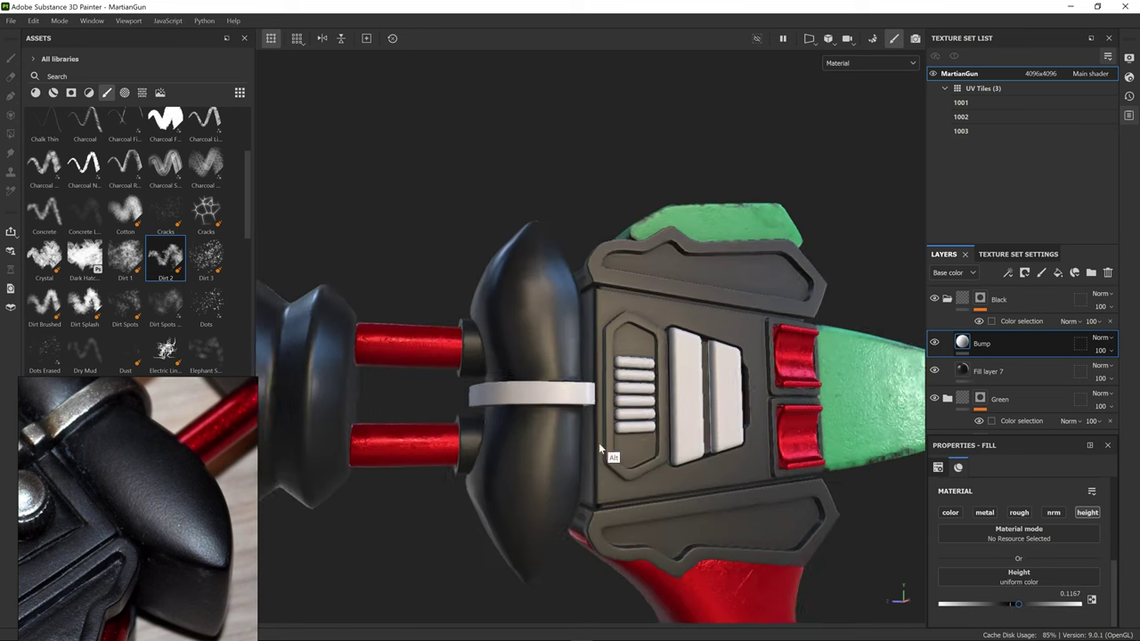
Step: Add a fill effect with Grunge Stone Details to the Bump layer's mask, using the Fill (Match per UV Tile) projection
{"action": "left_click", "coordinate": [1008, 273]}
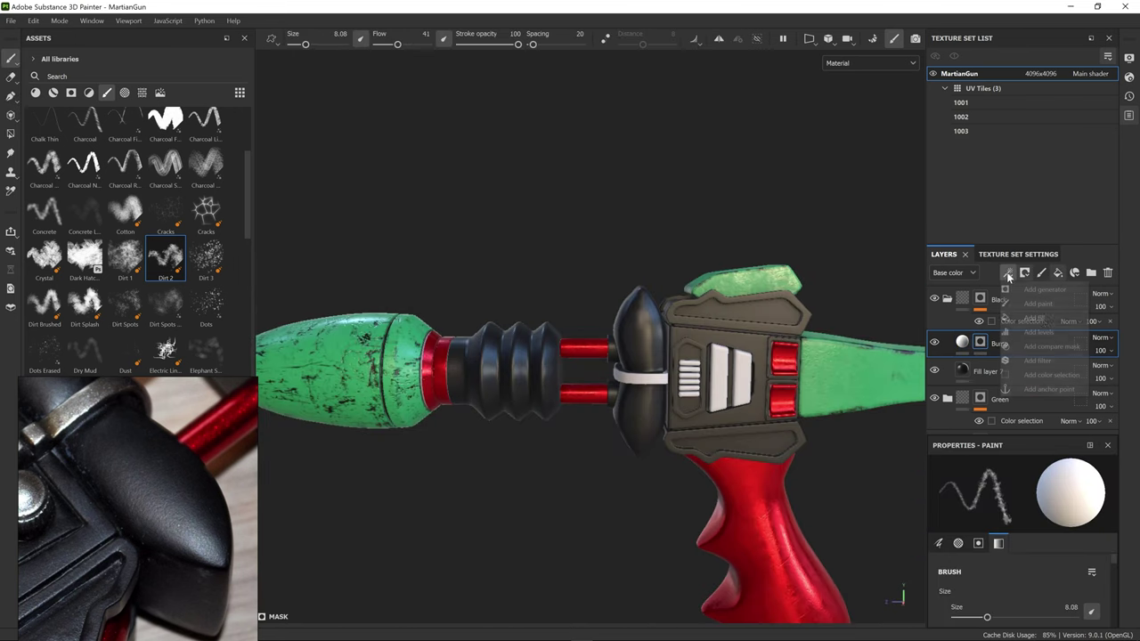
{"action": "left_click", "coordinate": [1035, 318]}
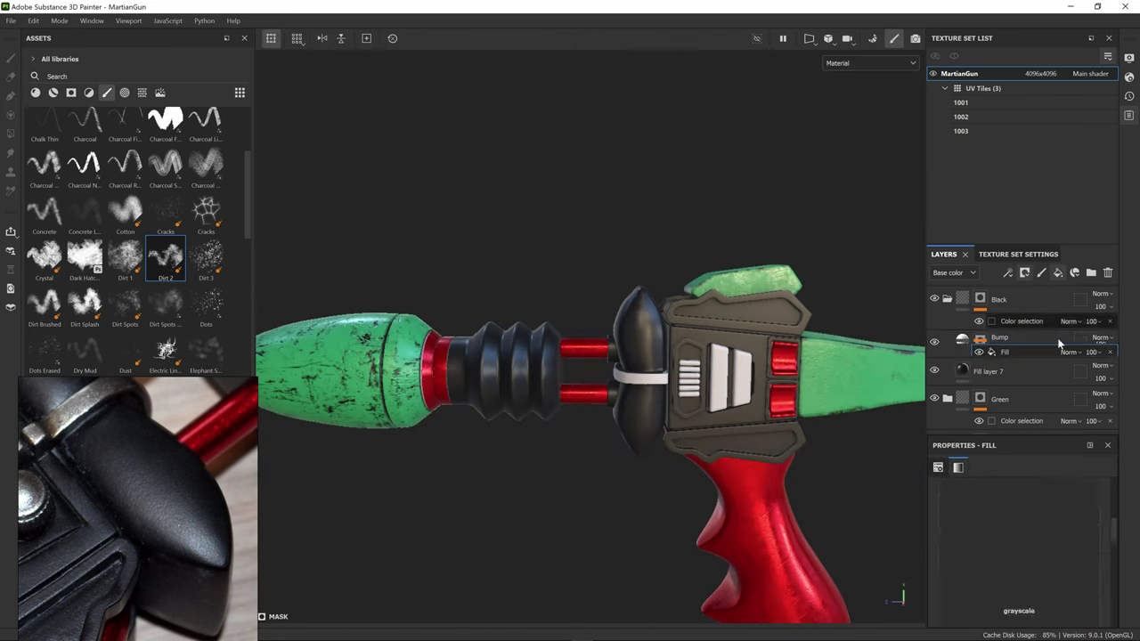
{"action": "left_click", "coordinate": [1083, 500]}
{"action": "scroll", "coordinate": [1080, 428], "scroll_direction": "down", "scroll_amount": 5}
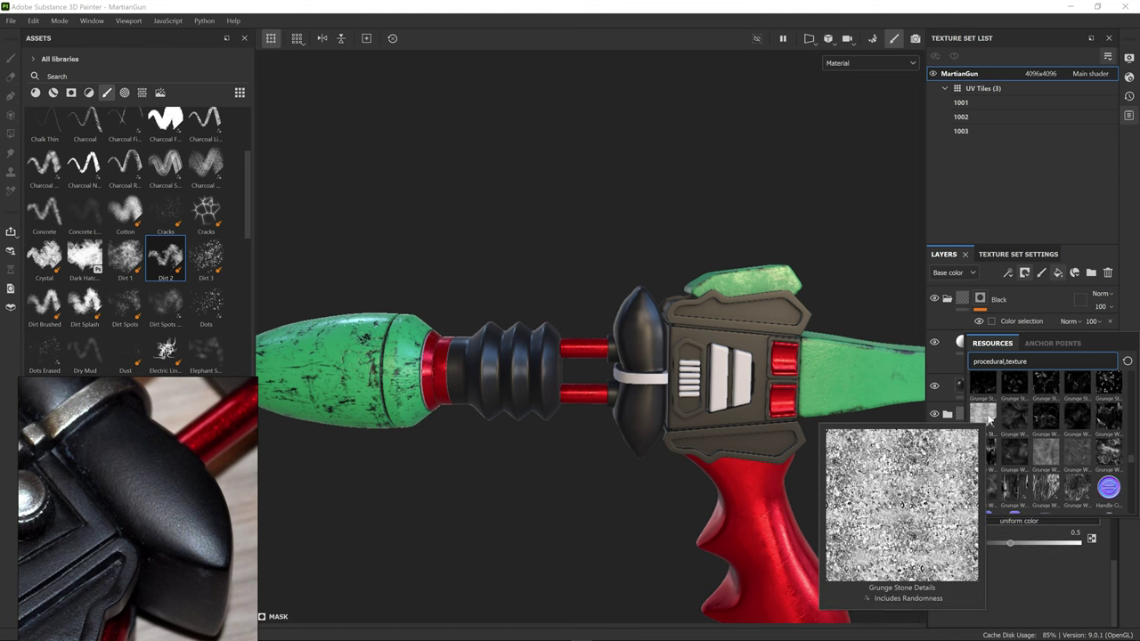
{"action": "left_click", "coordinate": [988, 415]}
{"action": "right_click_drag", "start_coordinate": [682, 360], "coordinate": [721, 331], "text": "alt"}
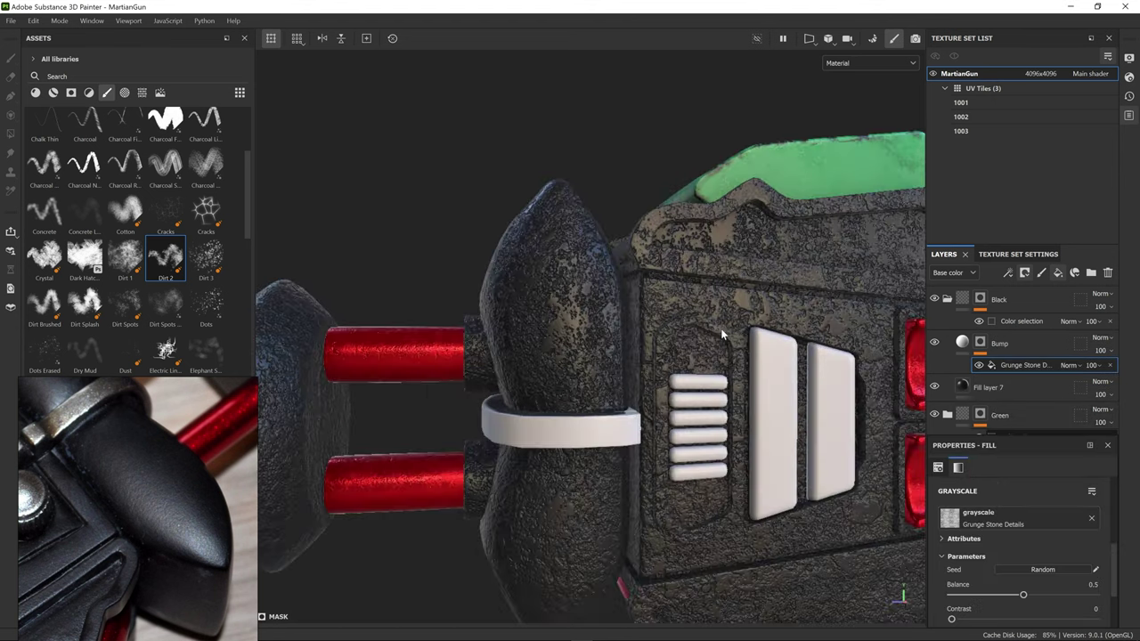
{"action": "left_click_drag", "start_coordinate": [1114, 570], "coordinate": [1114, 534]}
Step: Add a second fill effect with 3D Voronoi Fractal to Bump's mask and set its projection to Fill (Match per UV Tile)
{"action": "left_click", "coordinate": [1017, 344]}
{"action": "left_click", "coordinate": [1009, 274]}
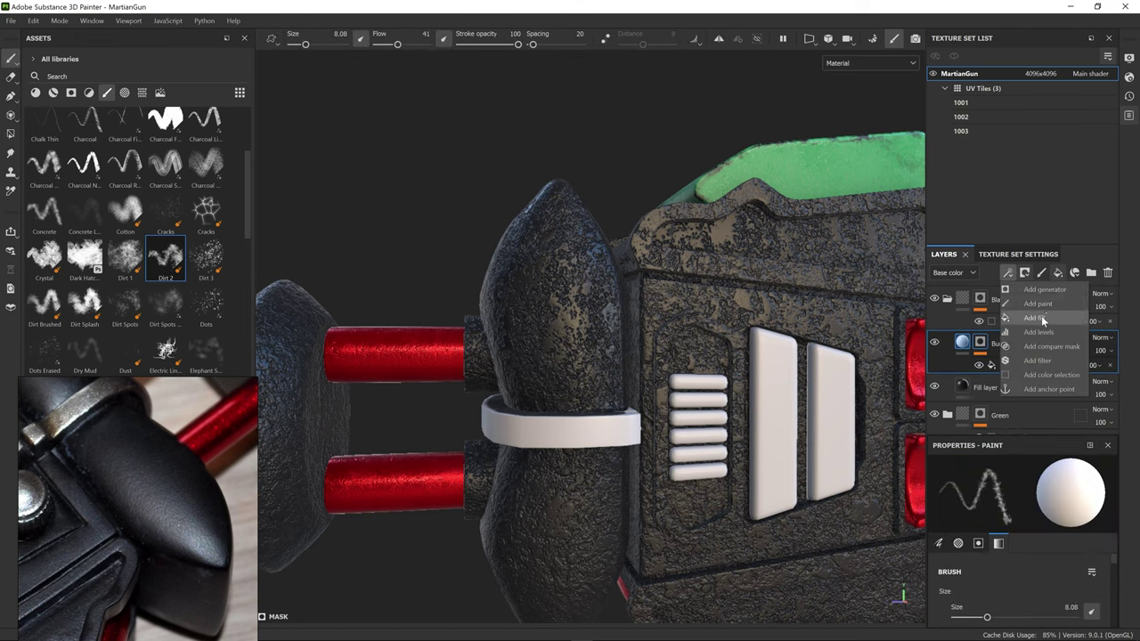
{"action": "left_click", "coordinate": [1020, 317]}
{"action": "scroll", "coordinate": [1024, 552], "scroll_direction": "down", "scroll_amount": 3}
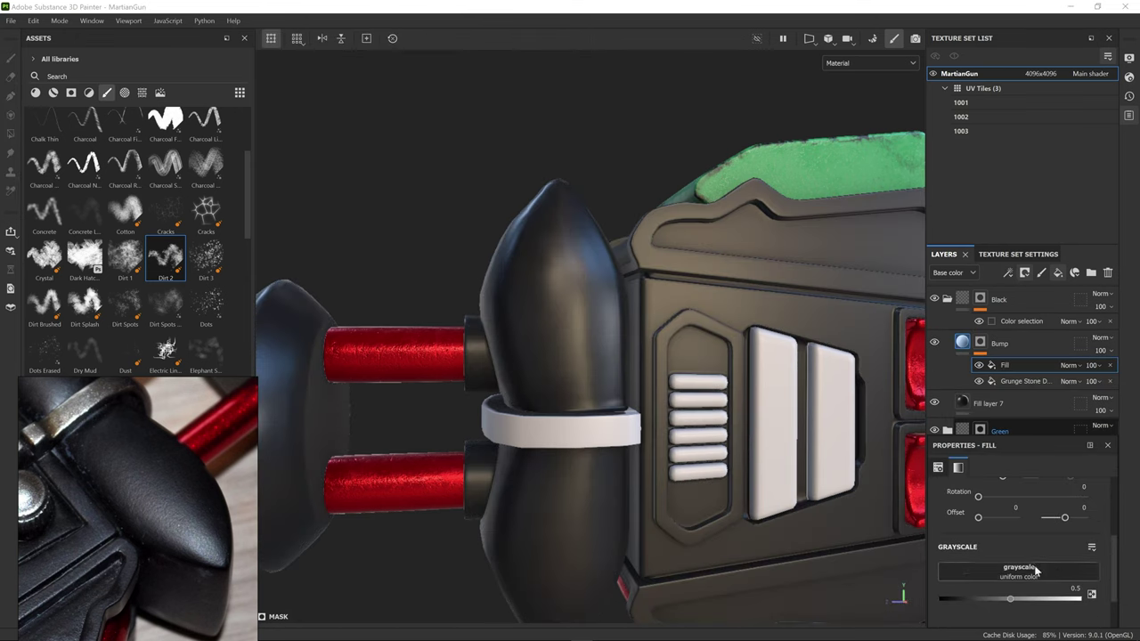
{"action": "left_click", "coordinate": [1018, 576]}
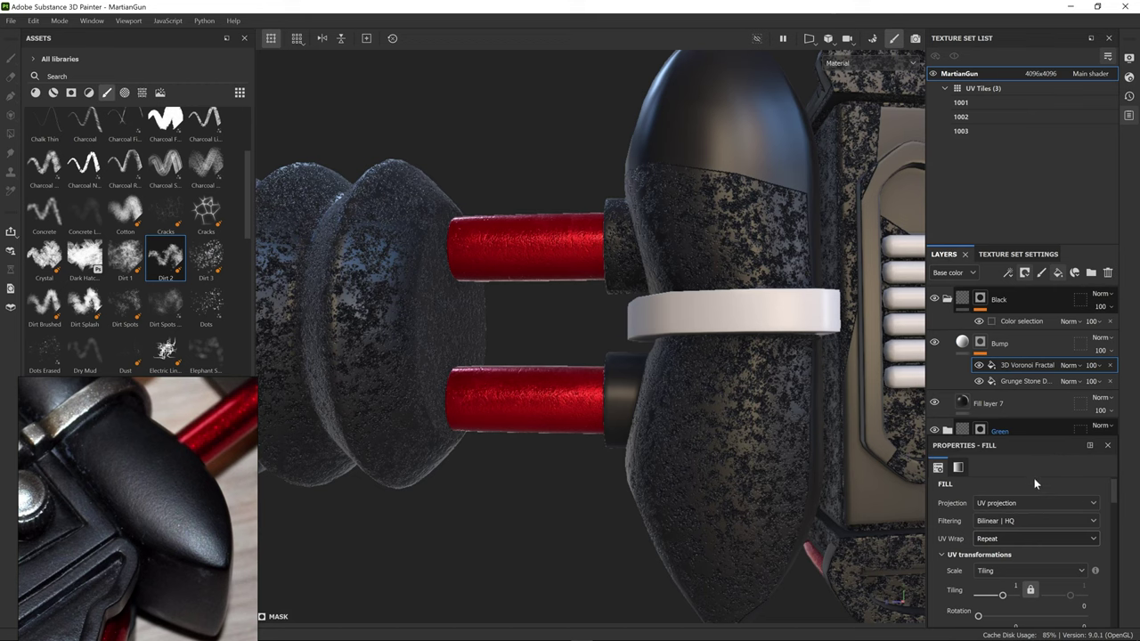
{"action": "left_click", "coordinate": [1012, 504]}
{"action": "left_click", "coordinate": [1008, 514]}
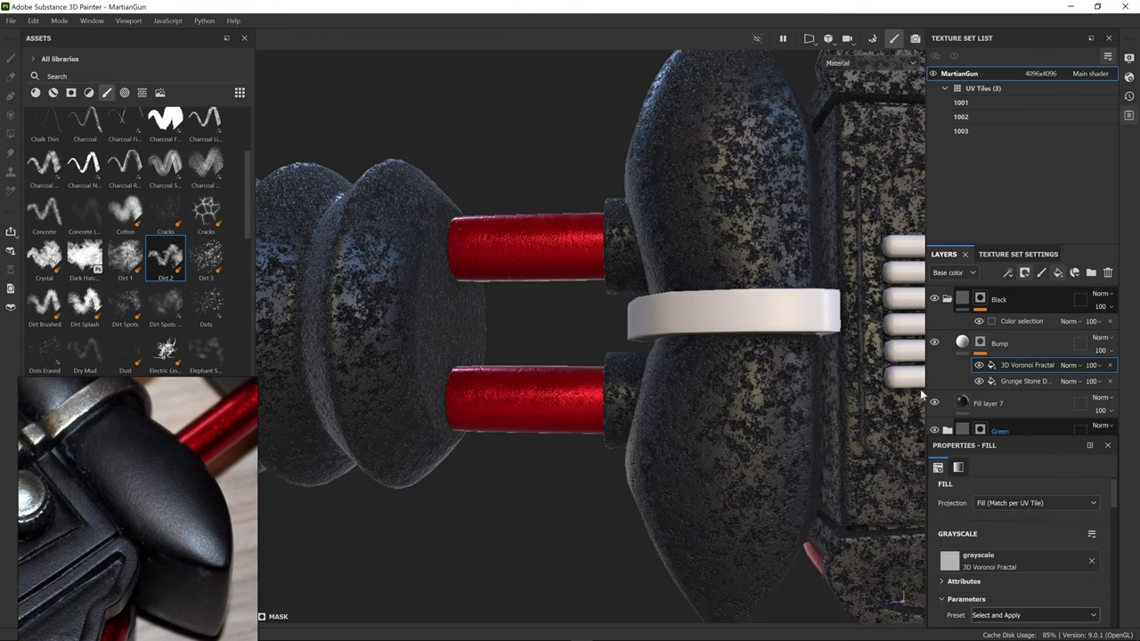
Step: Compare the black parts with and without the 3D Voronoi Fractal fill and set its opacity to 67
{"action": "left_click_drag", "start_coordinate": [690, 405], "coordinate": [683, 408], "text": "alt"}
{"action": "right_click_drag", "start_coordinate": [677, 408], "coordinate": [626, 423], "text": "alt"}
{"action": "left_click_drag", "start_coordinate": [746, 440], "coordinate": [543, 448], "text": "ctrl+alt"}
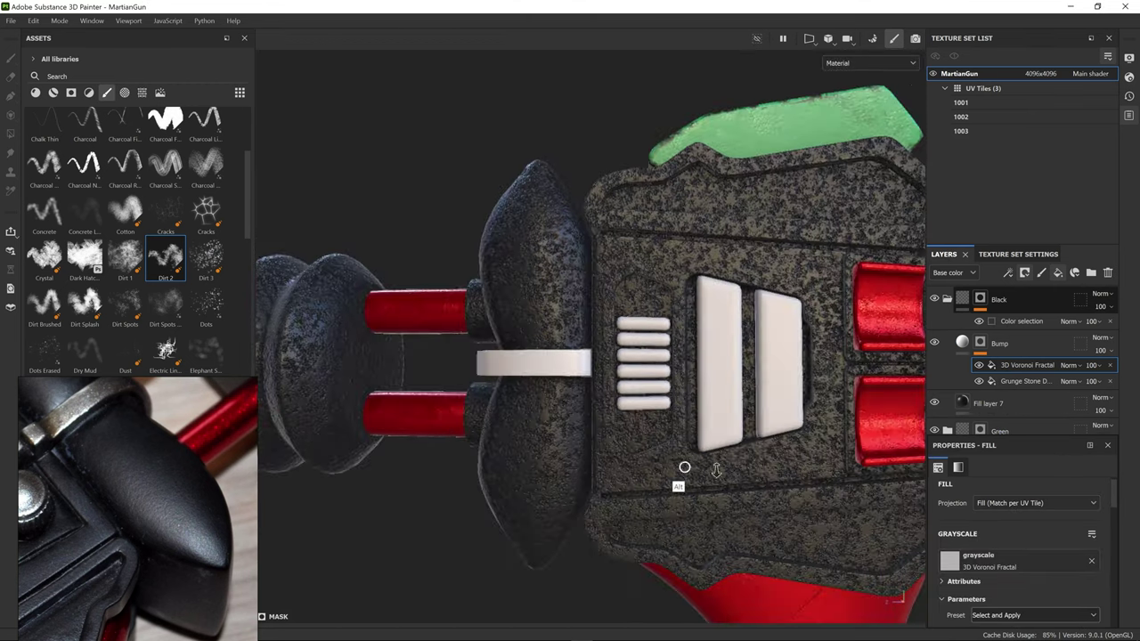
{"action": "right_click_drag", "start_coordinate": [681, 467], "coordinate": [715, 472], "text": "alt"}
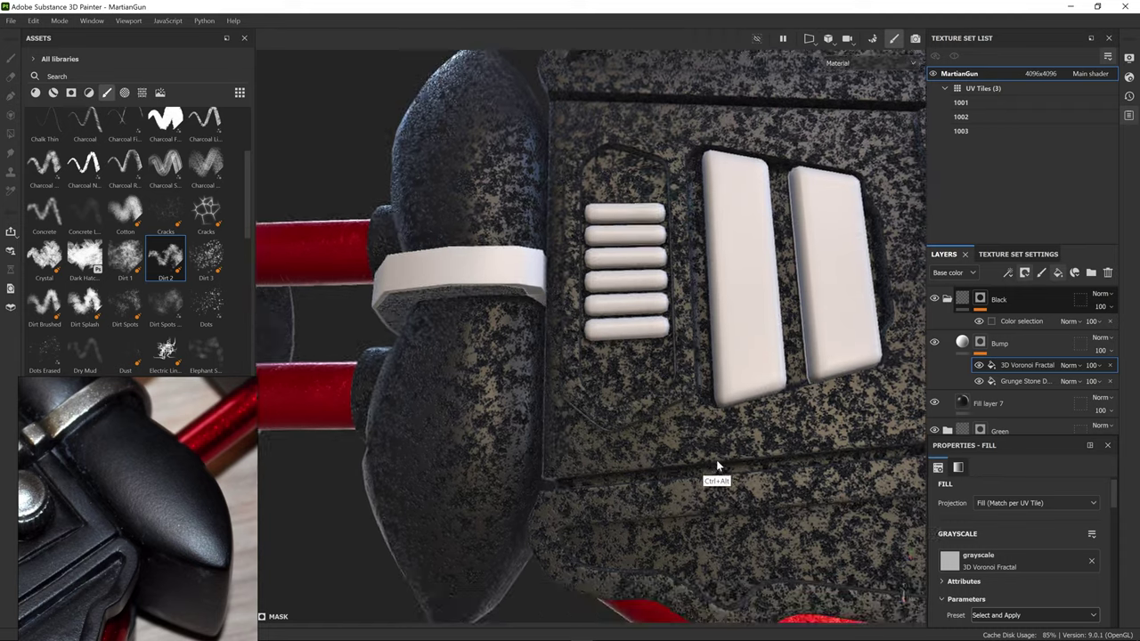
{"action": "left_click", "coordinate": [980, 366]}
{"action": "left_click", "coordinate": [980, 366]}
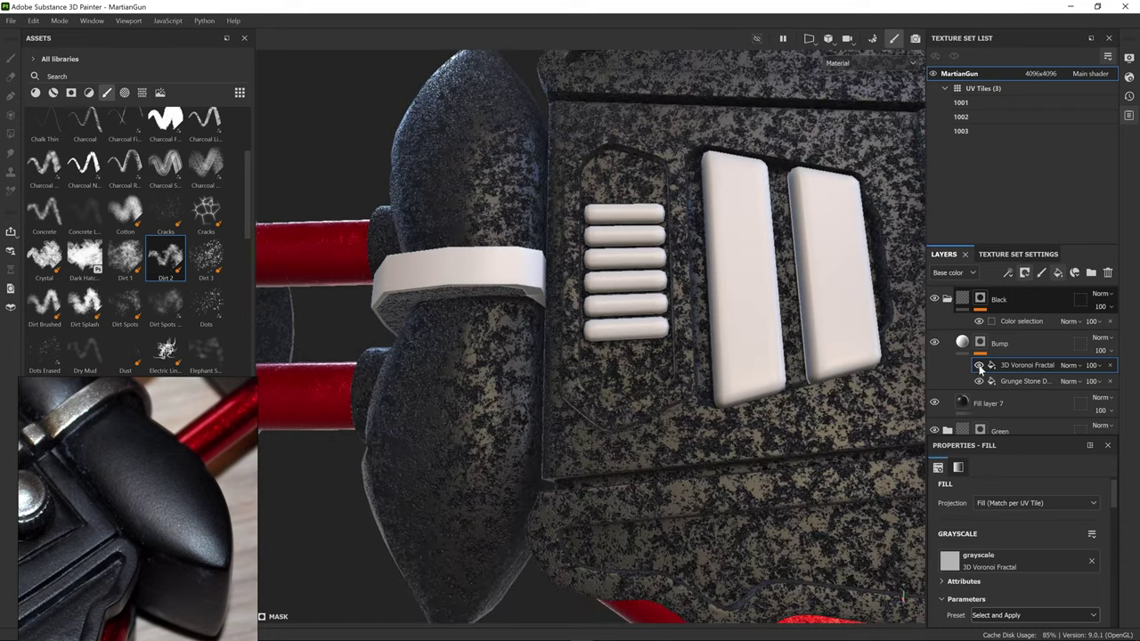
{"action": "left_click_drag", "start_coordinate": [1129, 389], "coordinate": [1125, 388]}
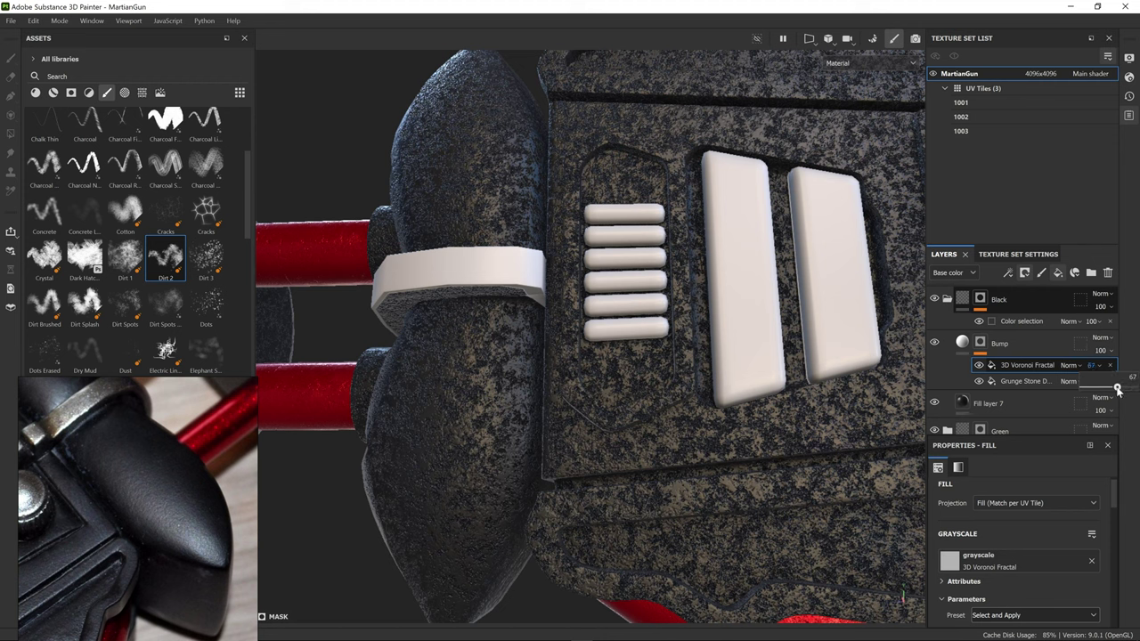
Step: Check the Grunge Stone Details fill on its own, then restore the 3D Voronoi Fractal fill and set its opacity to 45
{"action": "left_click", "coordinate": [1034, 381]}
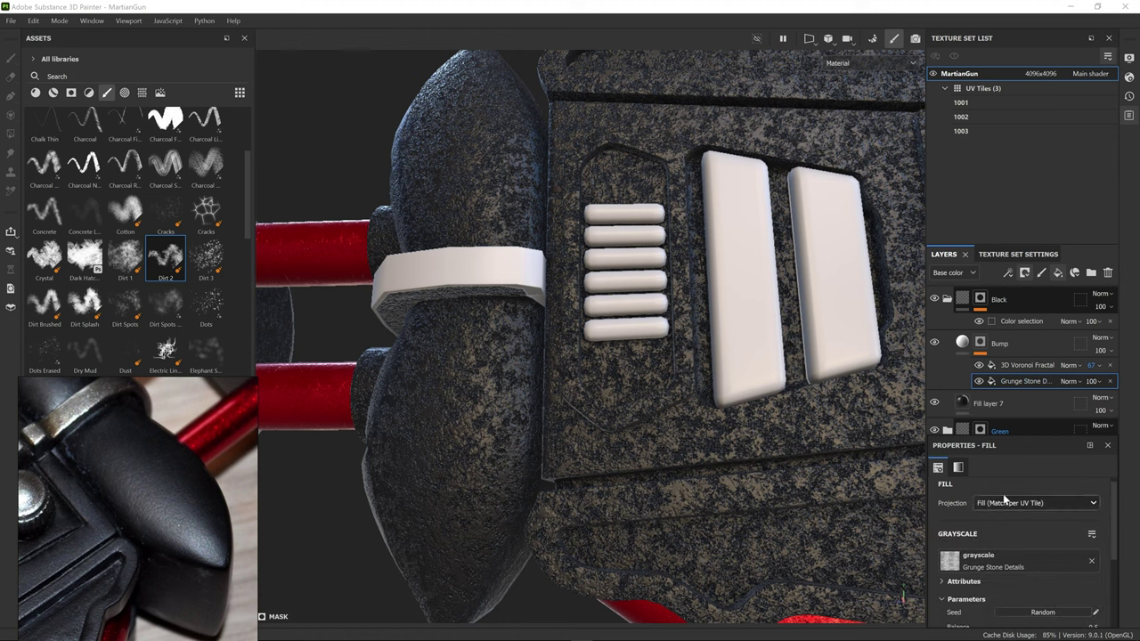
{"action": "left_click", "coordinate": [978, 365]}
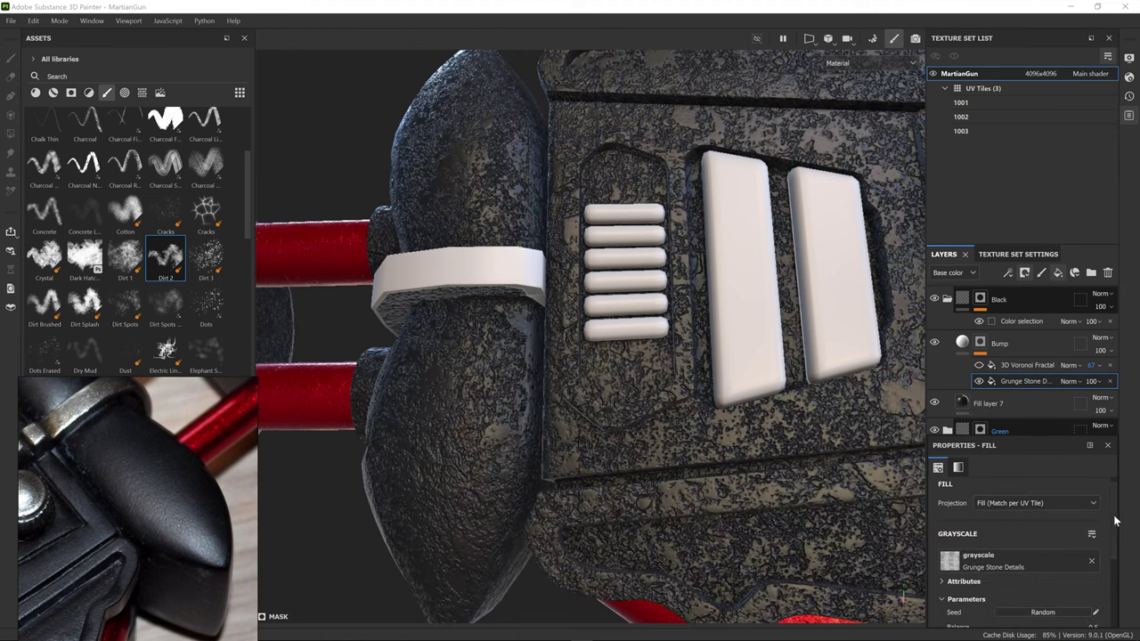
{"action": "scroll", "coordinate": [1114, 521], "scroll_direction": "down", "scroll_amount": 2}
{"action": "left_click", "coordinate": [1094, 366]}
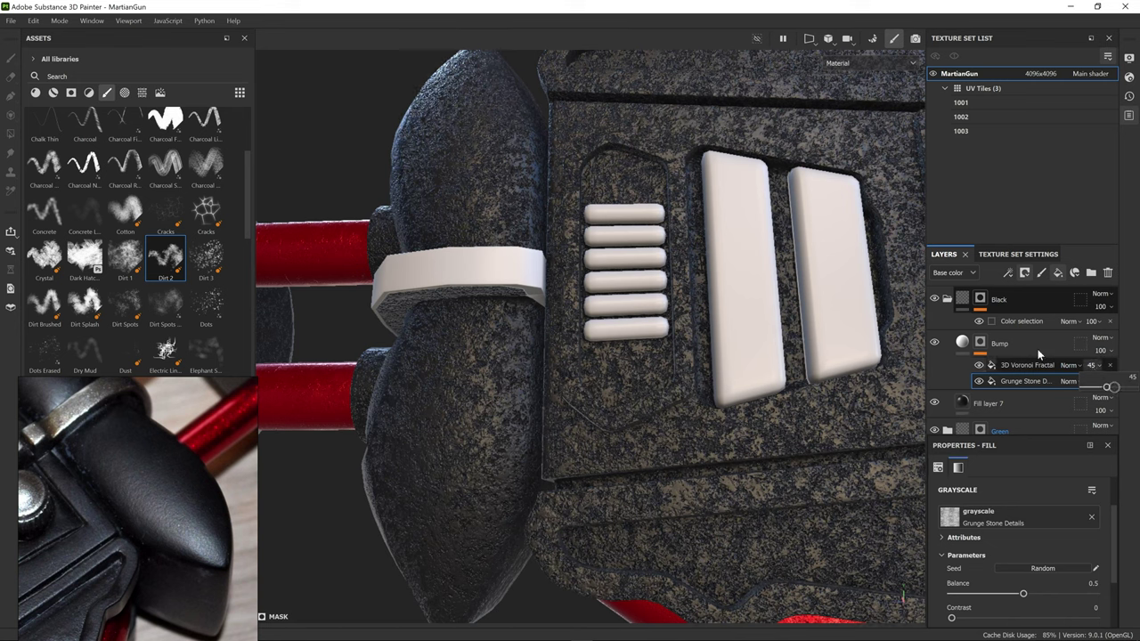
Step: Set the Bump layer's height to 0.025
{"action": "left_click", "coordinate": [962, 343]}
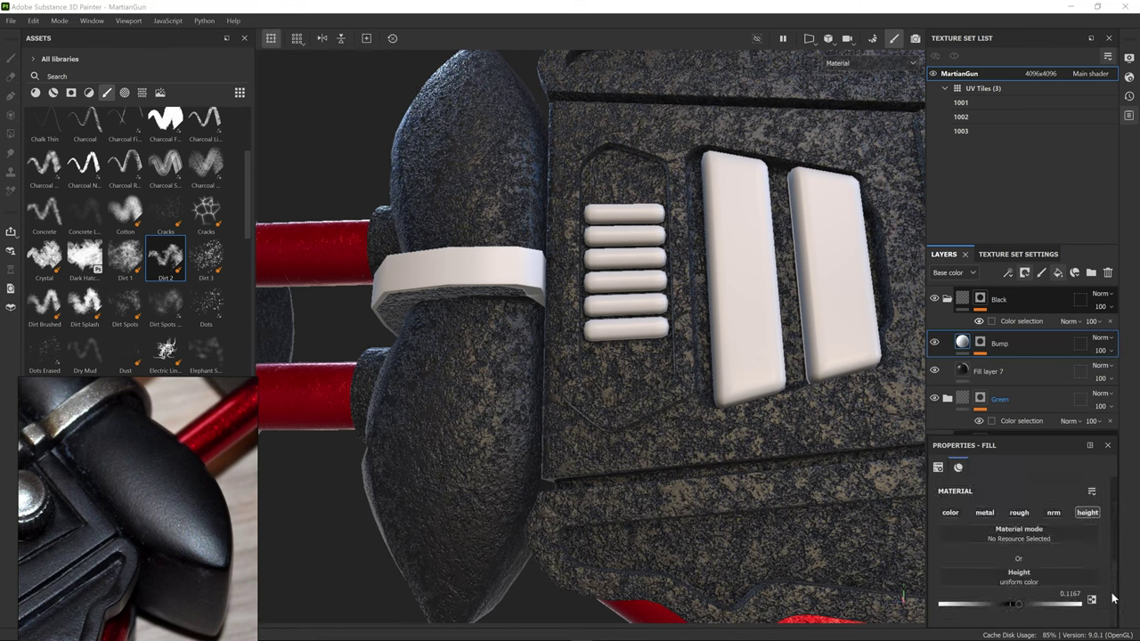
{"action": "left_click", "coordinate": [1018, 609]}
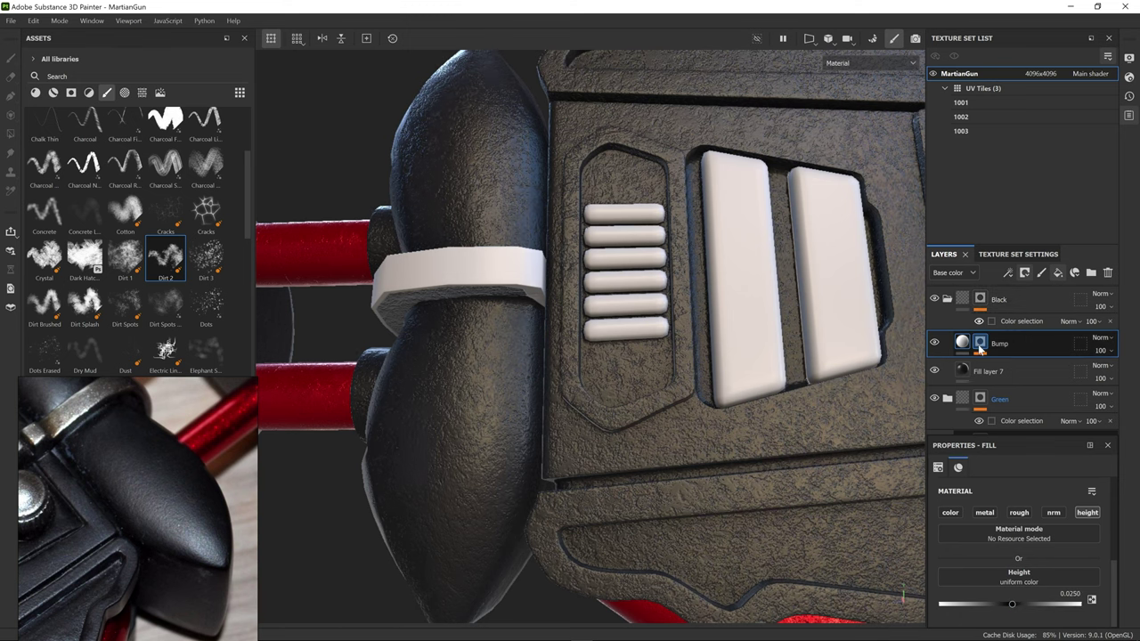
Step: Add a third fill effect above 3D Voronoi Fractal in the Bump layer's mask
{"action": "left_click", "coordinate": [979, 346]}
{"action": "left_click", "coordinate": [1009, 273]}
{"action": "left_click", "coordinate": [1041, 320]}
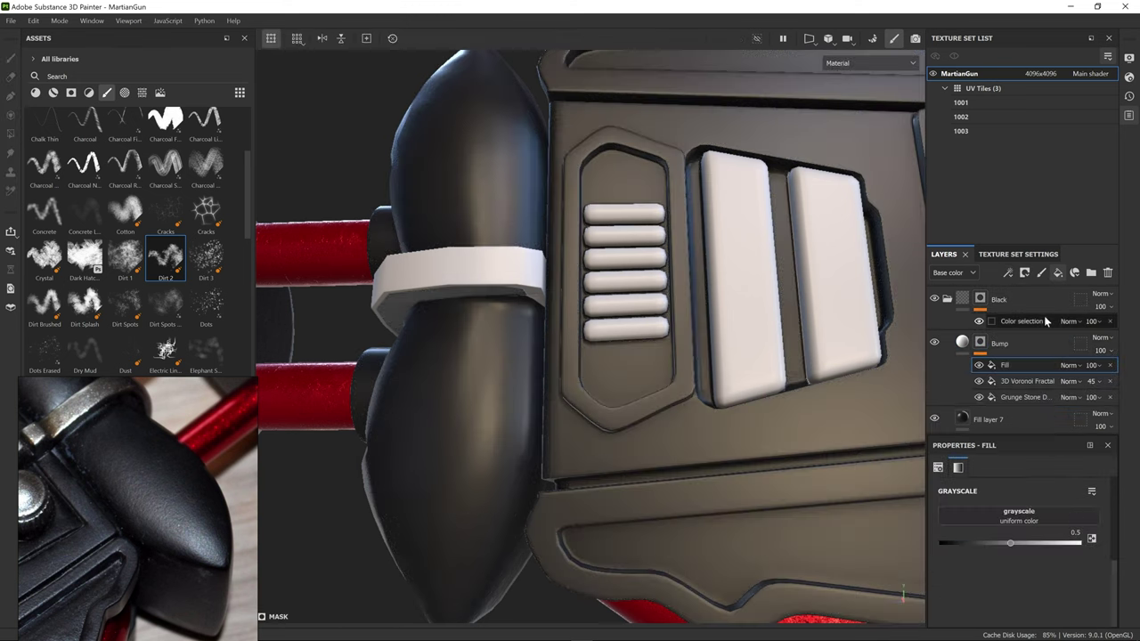
Step: Assign the Grunge Dusty Scratch texture to the new fill in the Bump layer's mask
{"action": "left_click", "coordinate": [1024, 515]}
{"action": "left_click_drag", "start_coordinate": [1129, 506], "coordinate": [1128, 563]}
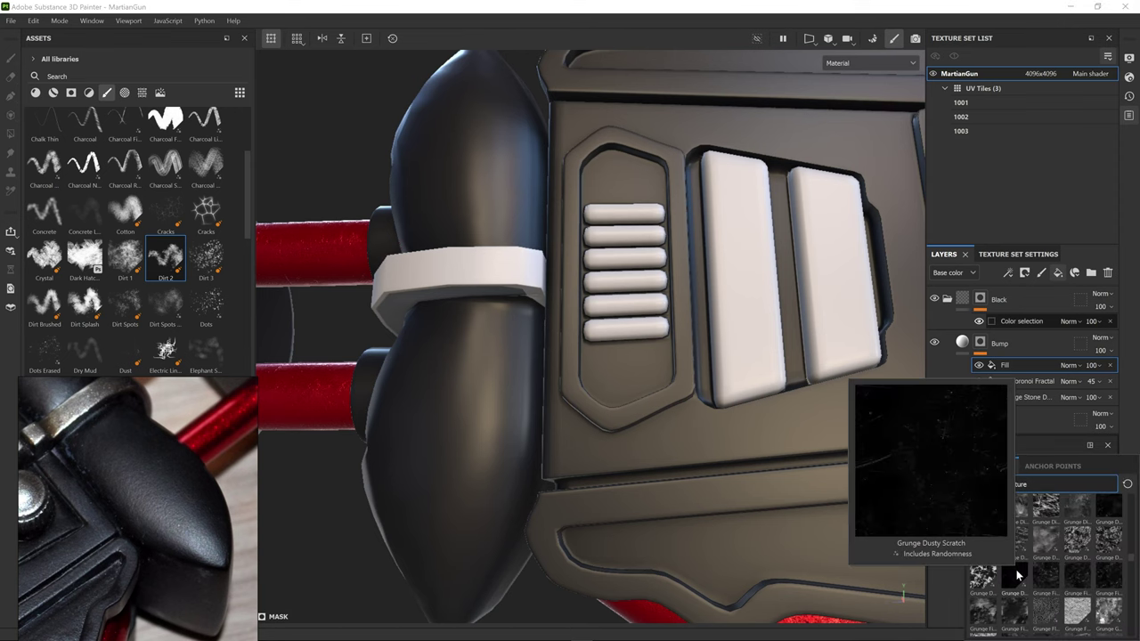
{"action": "left_click", "coordinate": [1018, 577]}
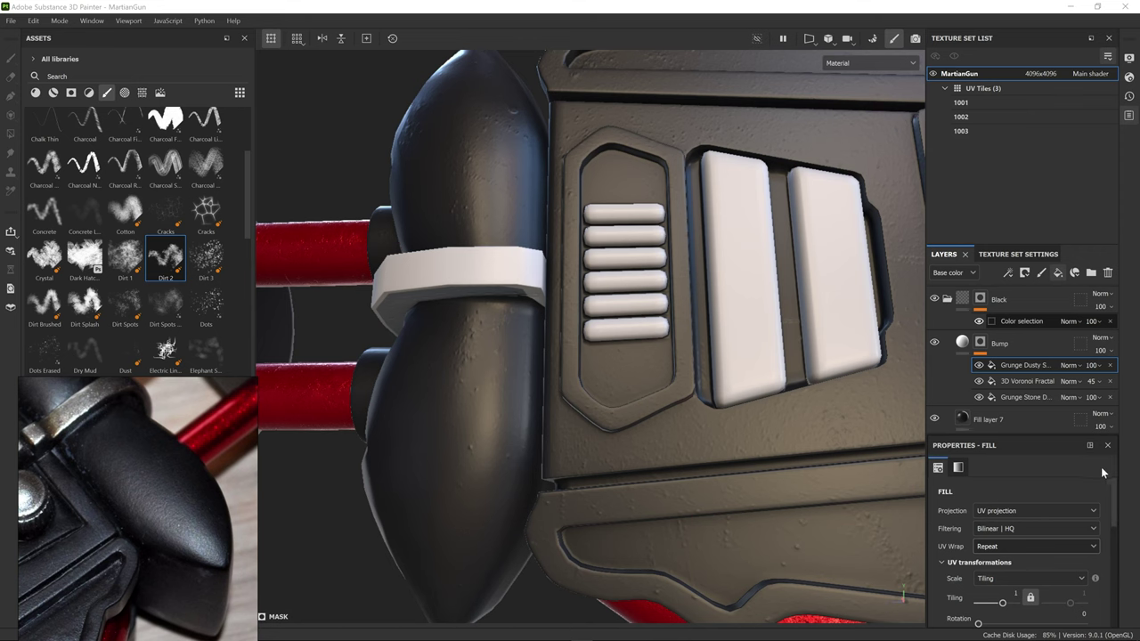
Step: Change the projection of the Grunge Dusty Scratch fill and set its tiling amount to 4
{"action": "left_click", "coordinate": [1035, 510]}
{"action": "left_click", "coordinate": [1008, 521]}
{"action": "left_click_drag", "start_coordinate": [659, 401], "coordinate": [689, 436], "text": "alt"}
{"action": "scroll", "coordinate": [1095, 526], "scroll_direction": "down", "scroll_amount": 5}
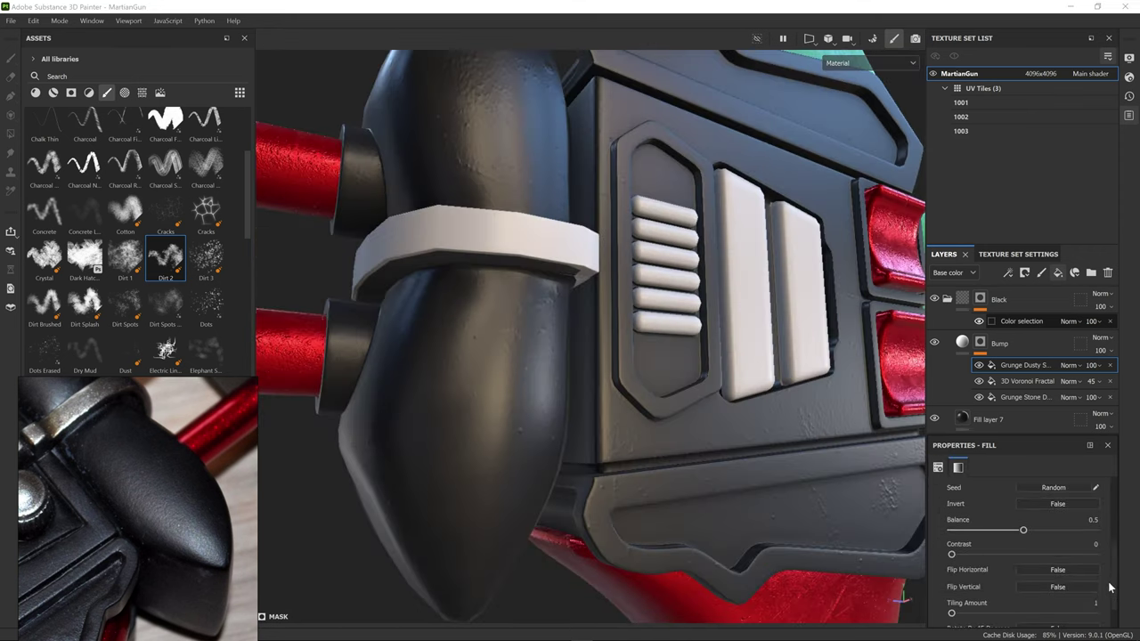
{"action": "left_click_drag", "start_coordinate": [970, 594], "coordinate": [979, 594]}
{"action": "left_click_drag", "start_coordinate": [801, 534], "coordinate": [756, 498], "text": "alt"}
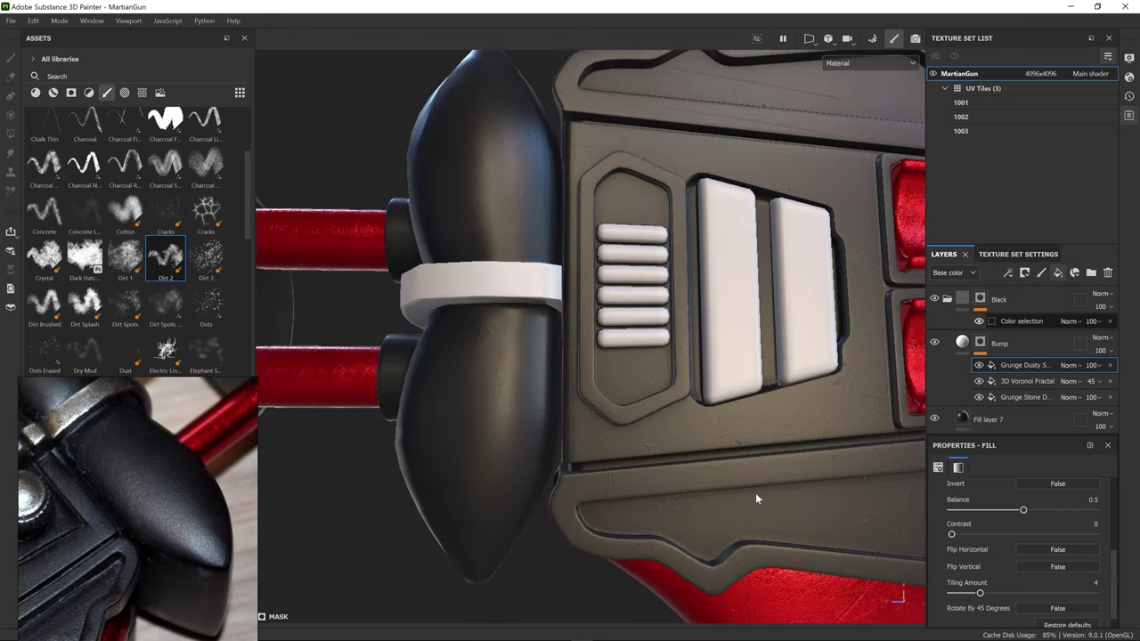
Step: Raise the Bump layer's height value to about 0.058
{"action": "left_click", "coordinate": [1022, 349]}
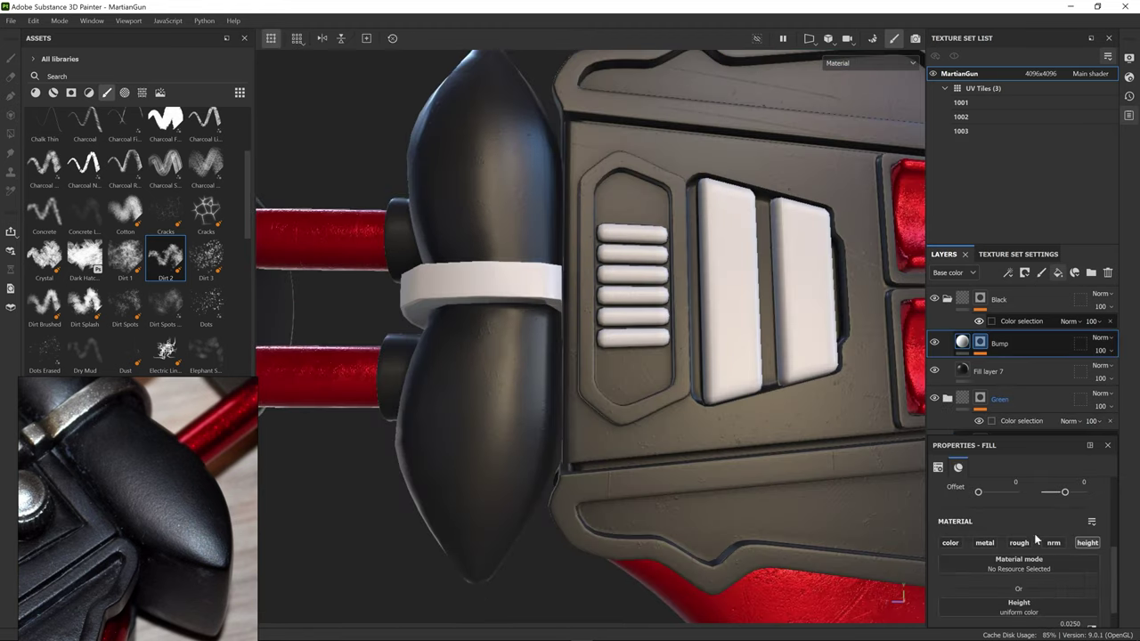
{"action": "scroll", "coordinate": [1114, 555], "scroll_direction": "down", "scroll_amount": 1}
{"action": "left_click", "coordinate": [1012, 605]}
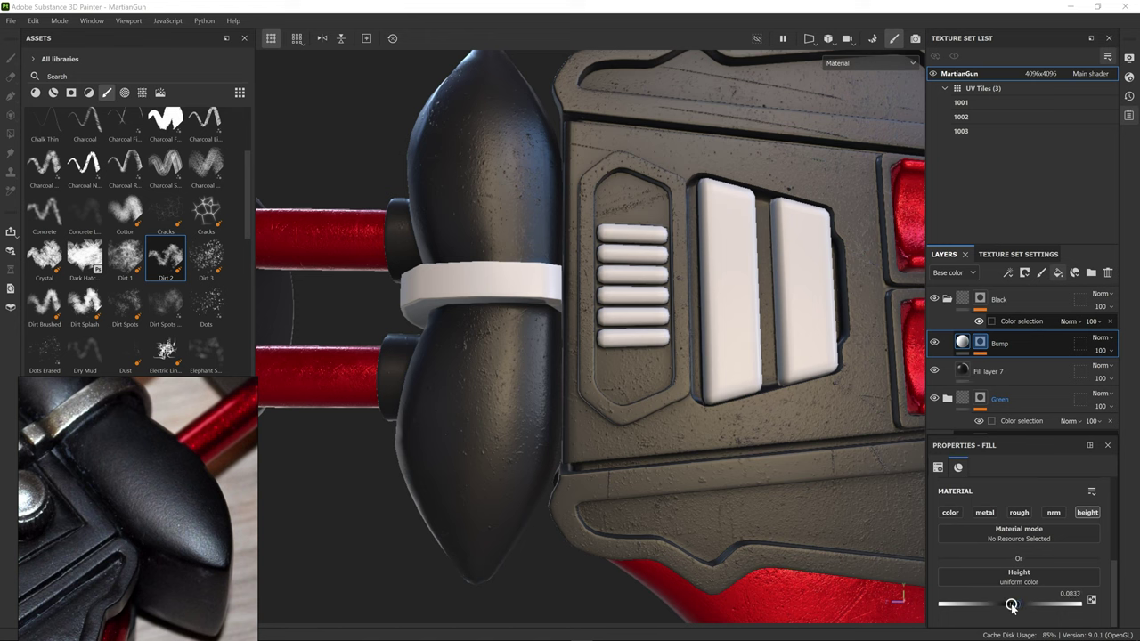
Step: Move Grunge Dusty Scratch below the other Bump mask fills and set 3D Voronoi Fractal to 12 and Grunge Stone to 8 opacity
{"action": "left_click", "coordinate": [981, 343]}
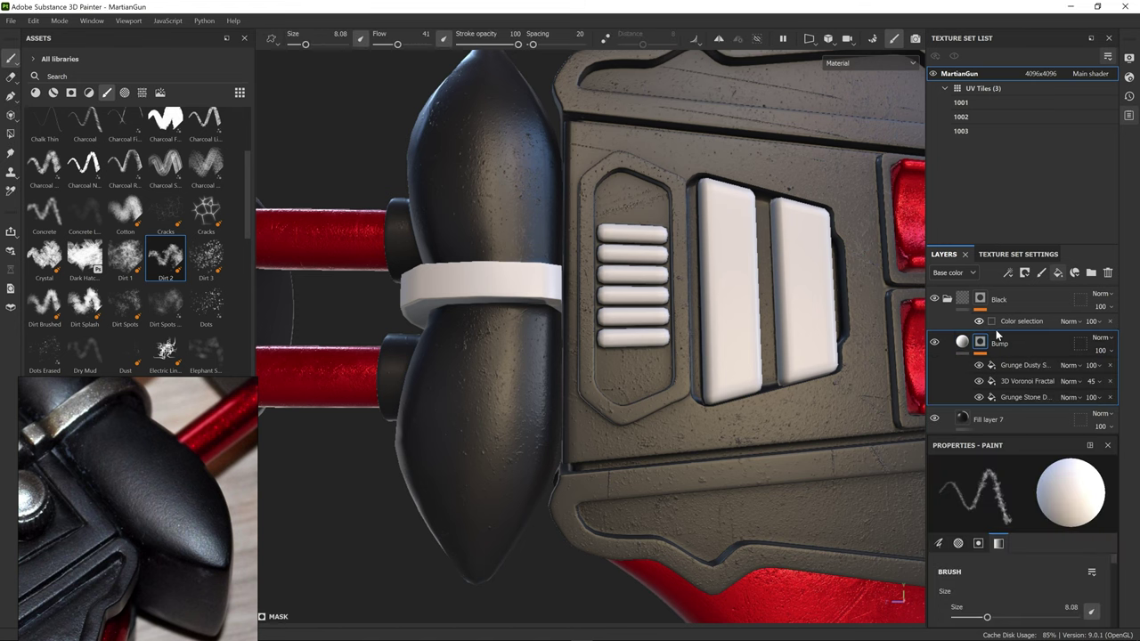
{"action": "left_click_drag", "start_coordinate": [1029, 366], "coordinate": [1028, 407]}
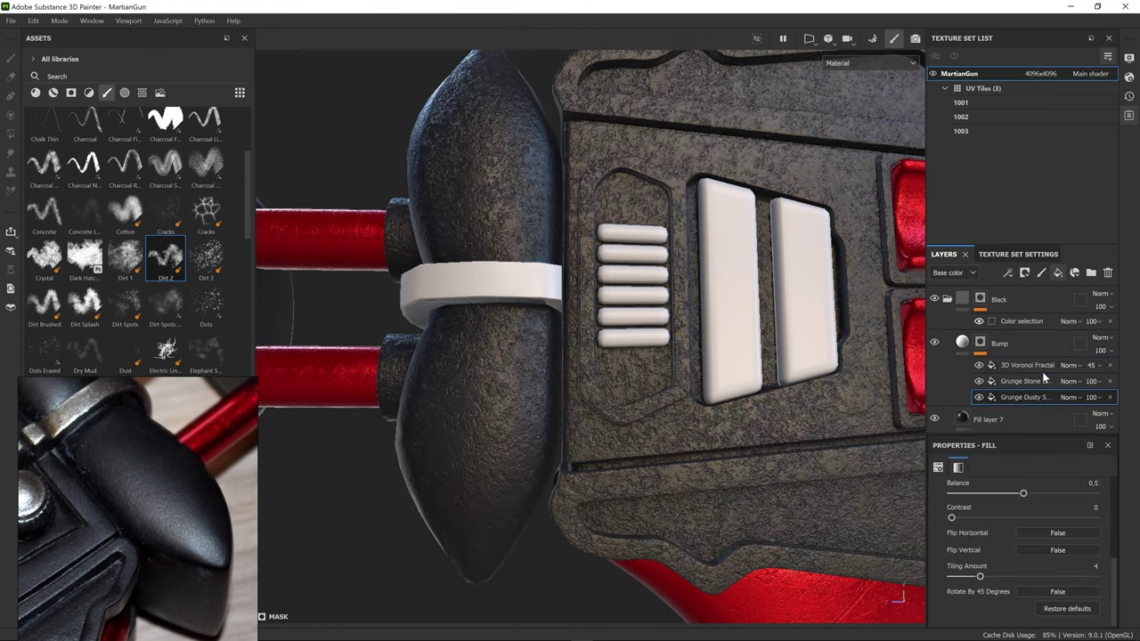
{"action": "left_click_drag", "start_coordinate": [1084, 364], "coordinate": [1090, 388]}
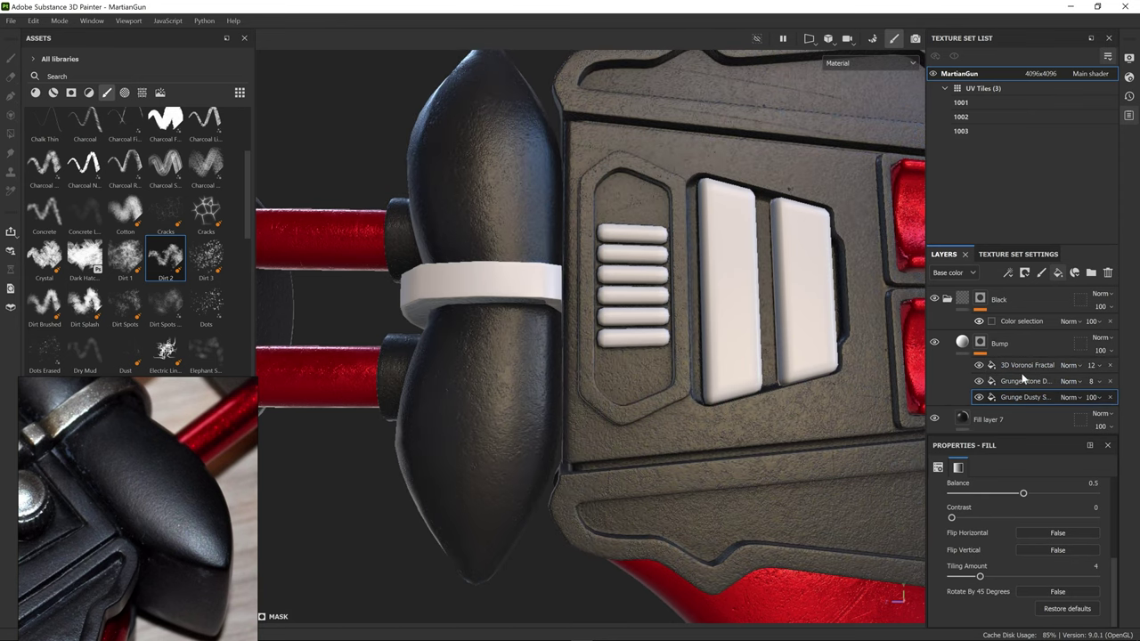
{"action": "left_click_drag", "start_coordinate": [764, 393], "coordinate": [685, 450], "text": "ctrl+alt"}
{"action": "left_click", "coordinate": [934, 298]}
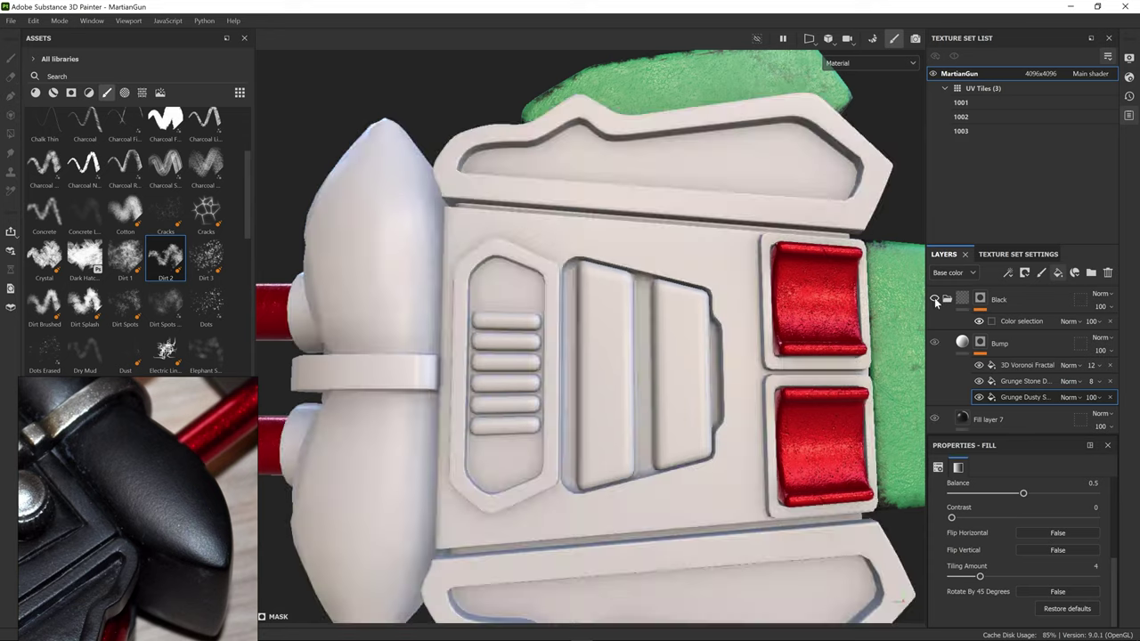
{"action": "left_click", "coordinate": [934, 299]}
Step: Add a fill layer above Fill layer 7 with only the color channel active and give it a black mask
{"action": "left_click", "coordinate": [1021, 412]}
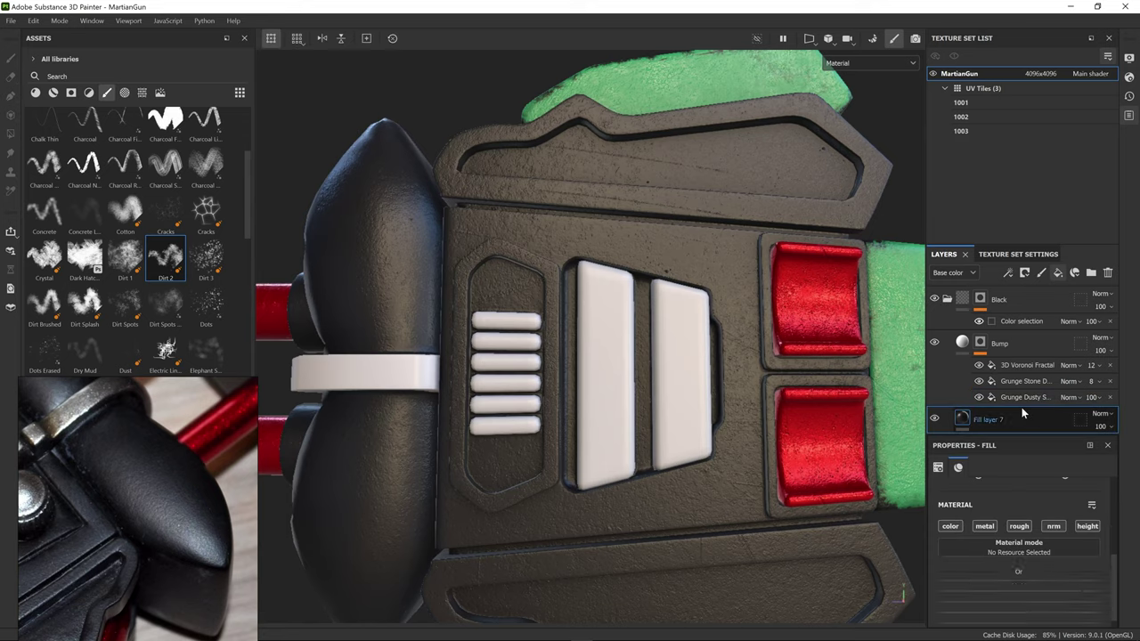
{"action": "left_click", "coordinate": [1058, 274]}
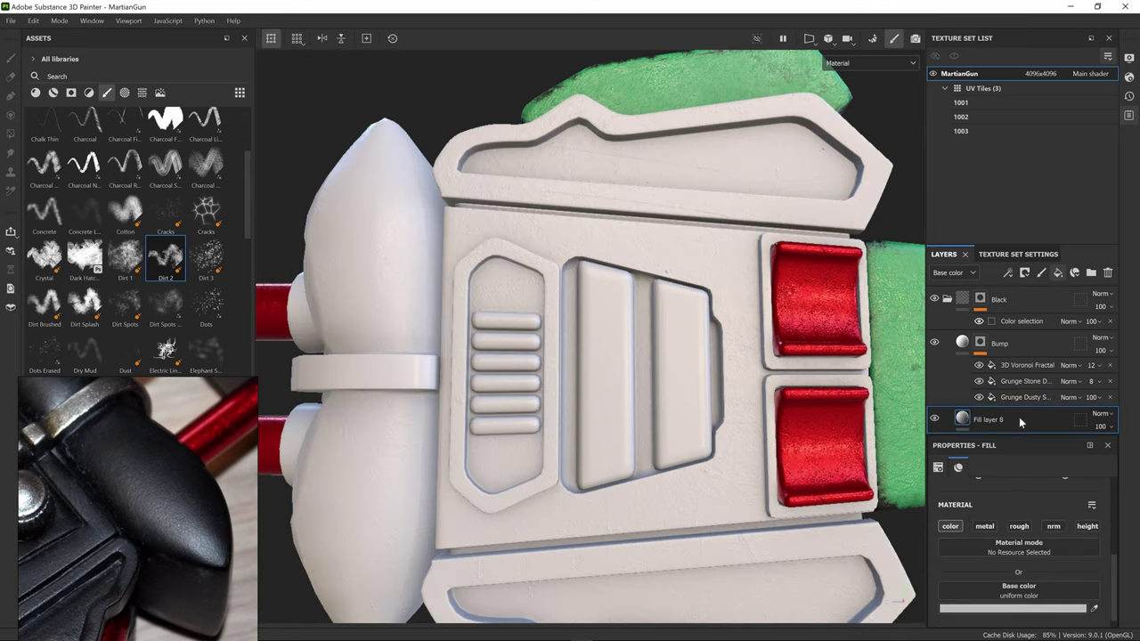
{"action": "left_click", "coordinate": [1024, 273]}
{"action": "left_click", "coordinate": [1050, 286]}
Step: Add a fill to the new layer's mask using the Grunge Pebbles Spots texture
{"action": "left_click", "coordinate": [1007, 272]}
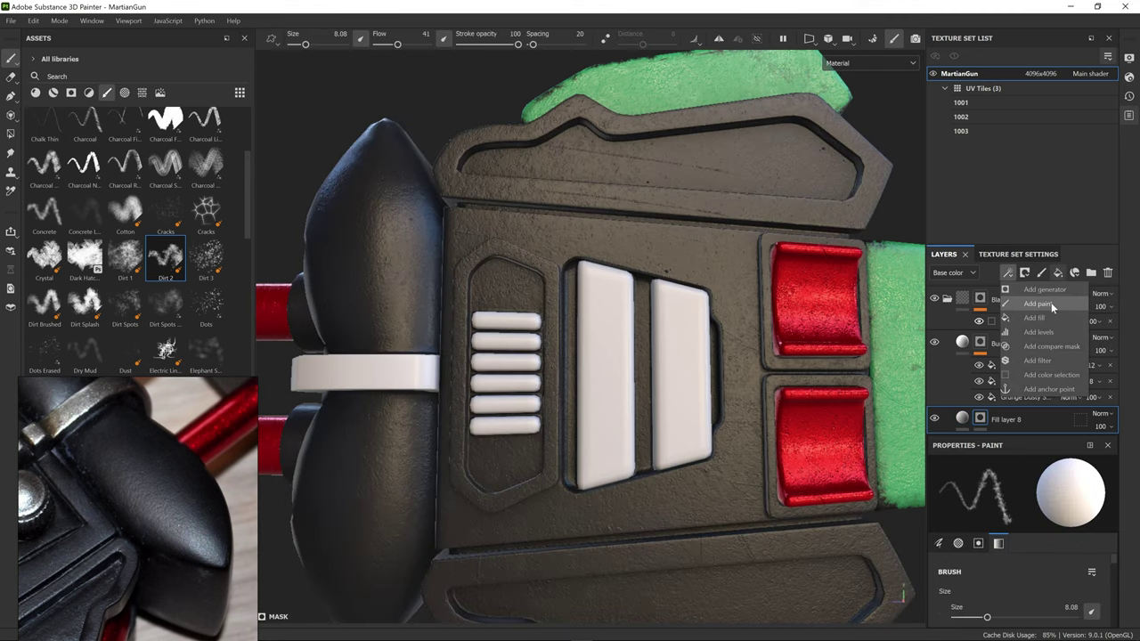
{"action": "left_click", "coordinate": [1044, 318]}
{"action": "left_click", "coordinate": [1046, 530]}
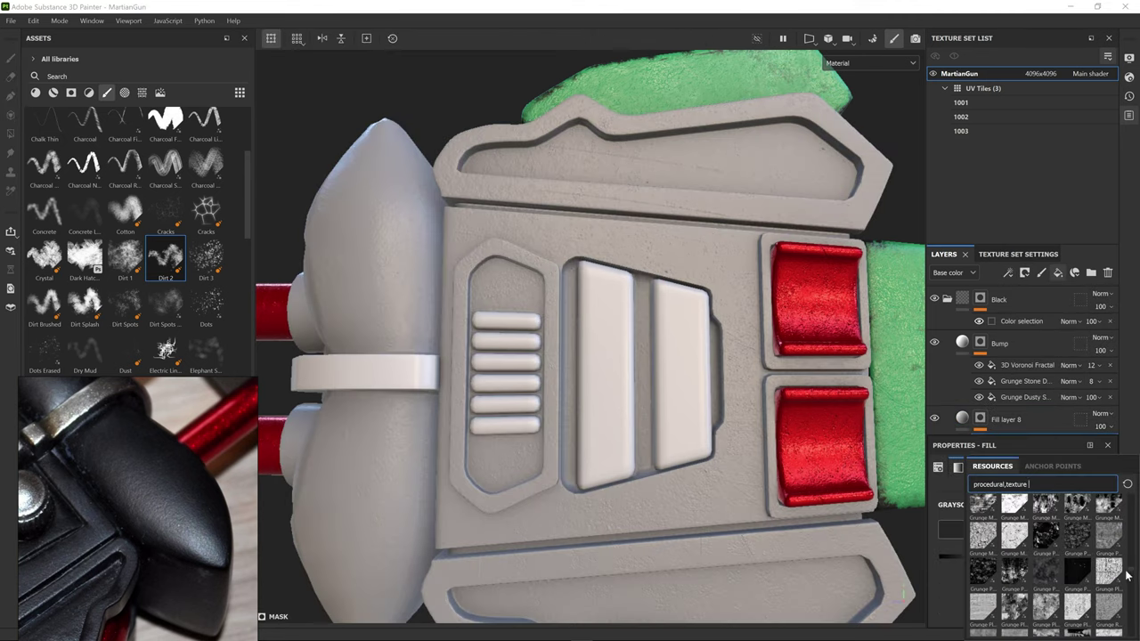
{"action": "left_click", "coordinate": [1074, 567]}
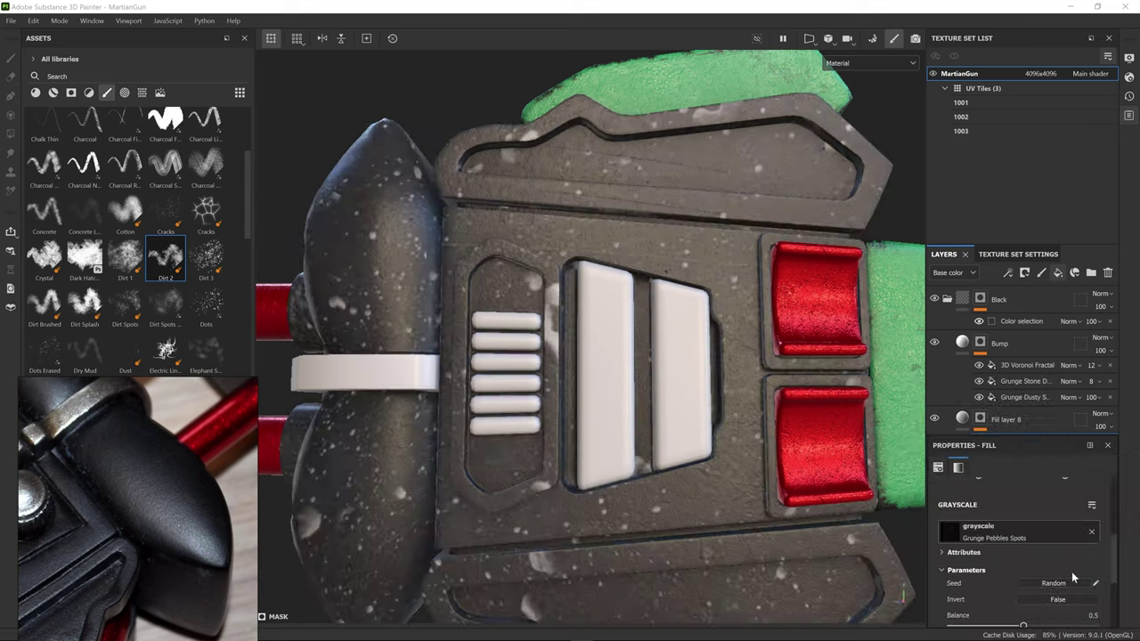
Step: Set the Grunge Pebbles Spots fill's projection to Fill (Match per UV Tile) and its tiling amount to 16
{"action": "left_click", "coordinate": [1072, 506]}
{"action": "left_click", "coordinate": [1038, 519]}
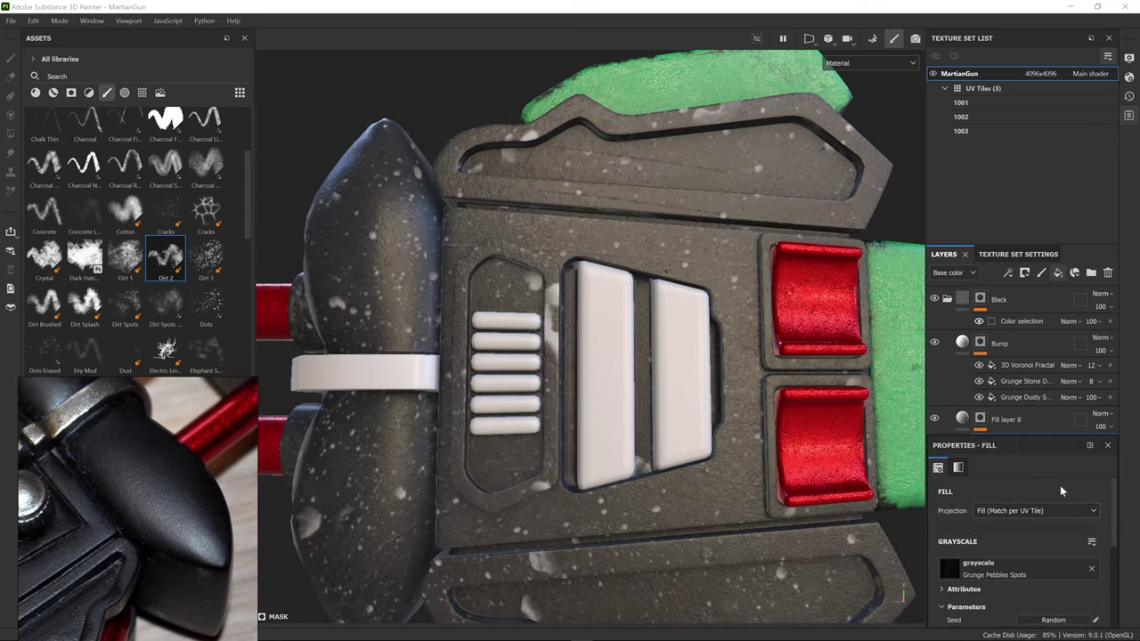
{"action": "scroll", "coordinate": [1117, 507], "scroll_direction": "down", "scroll_amount": 5}
{"action": "left_click_drag", "start_coordinate": [951, 580], "coordinate": [1096, 581]}
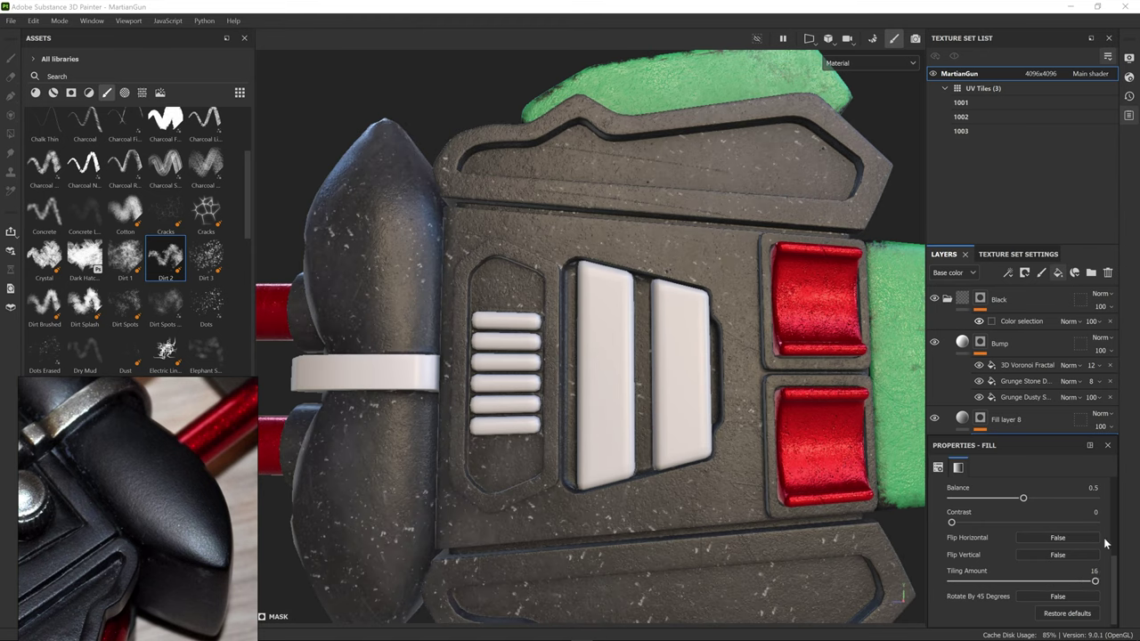
Step: Add a second fill with Grunge Map 007 to Fill layer 8's mask and set its blending mode to Multiply
{"action": "left_click", "coordinate": [1020, 423]}
{"action": "left_click", "coordinate": [963, 343]}
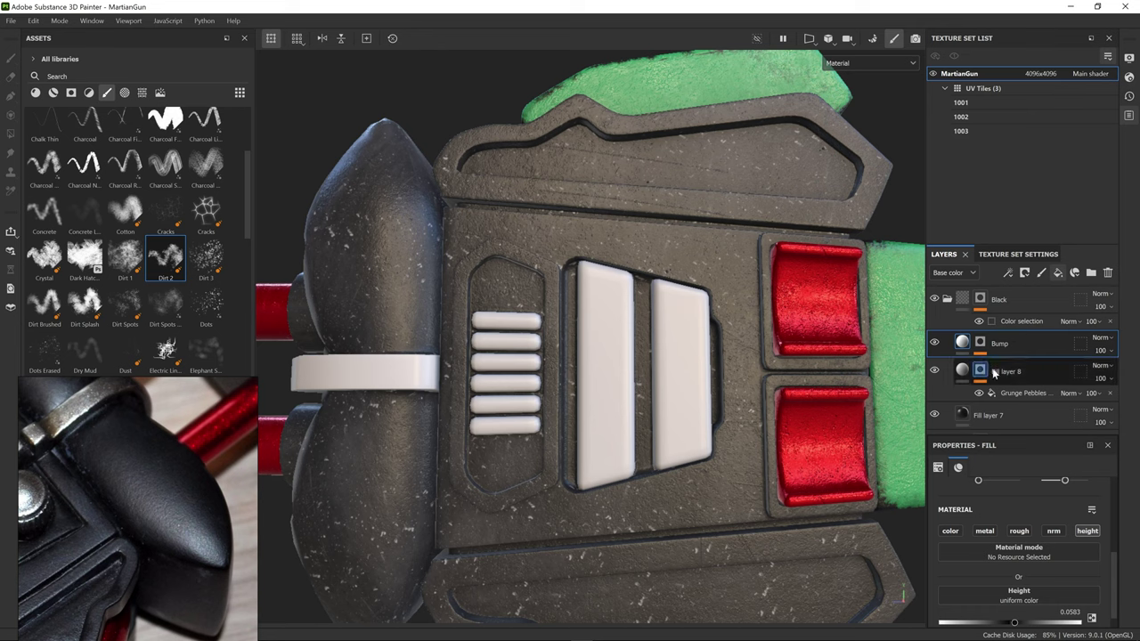
{"action": "left_click", "coordinate": [993, 373]}
{"action": "left_click", "coordinate": [1009, 273]}
{"action": "left_click", "coordinate": [1046, 321]}
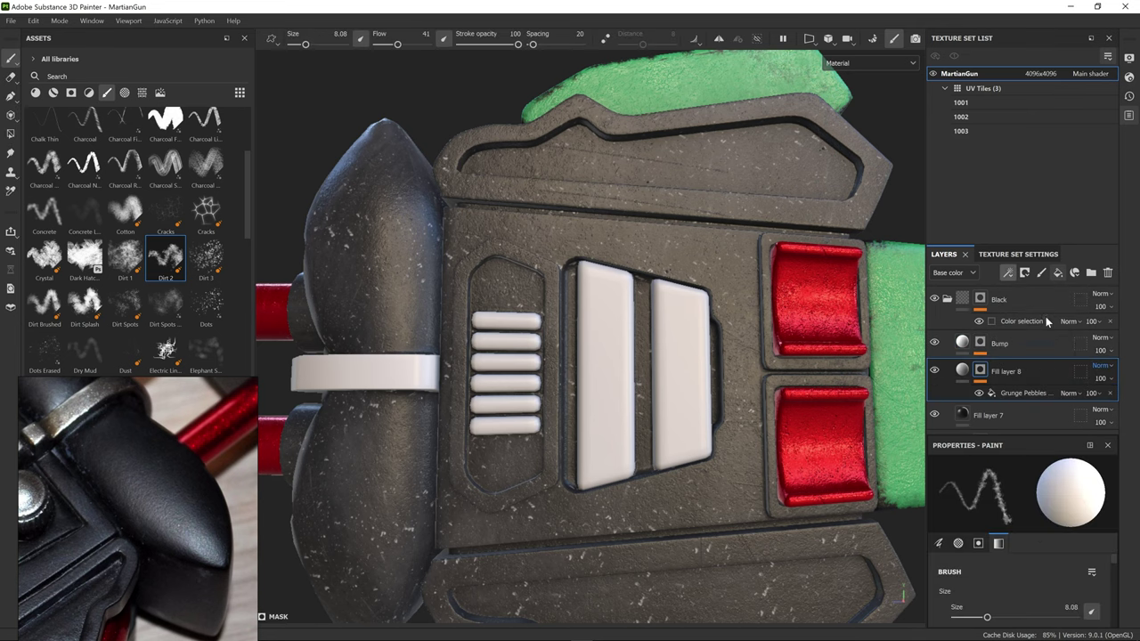
{"action": "left_click", "coordinate": [1024, 534]}
{"action": "left_click_drag", "start_coordinate": [1131, 504], "coordinate": [1124, 571]}
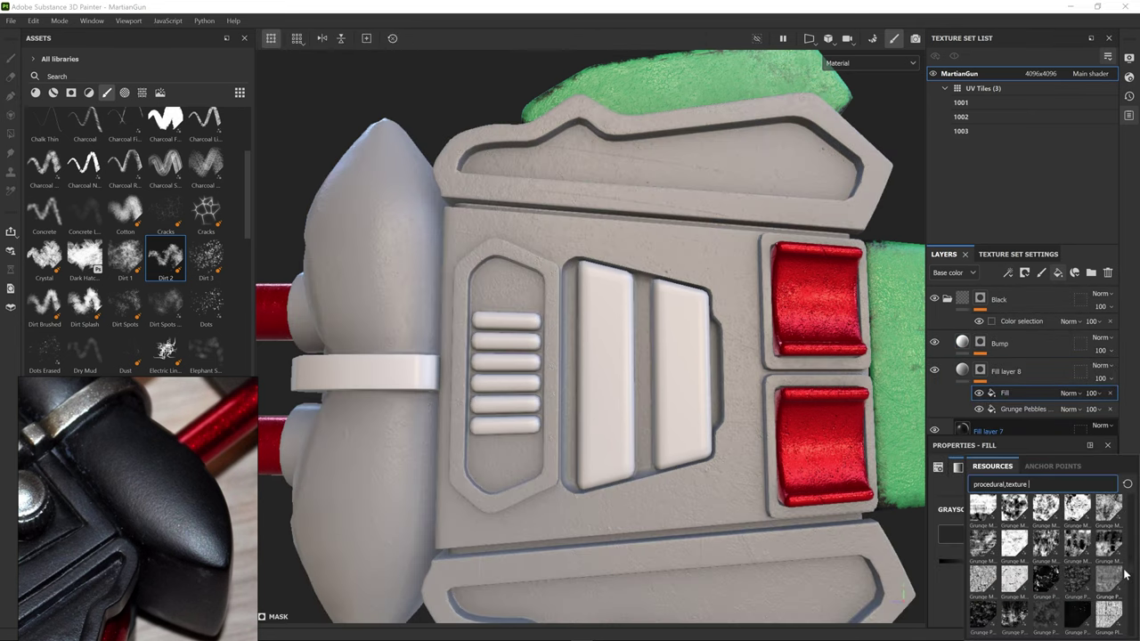
{"action": "left_click", "coordinate": [1020, 583]}
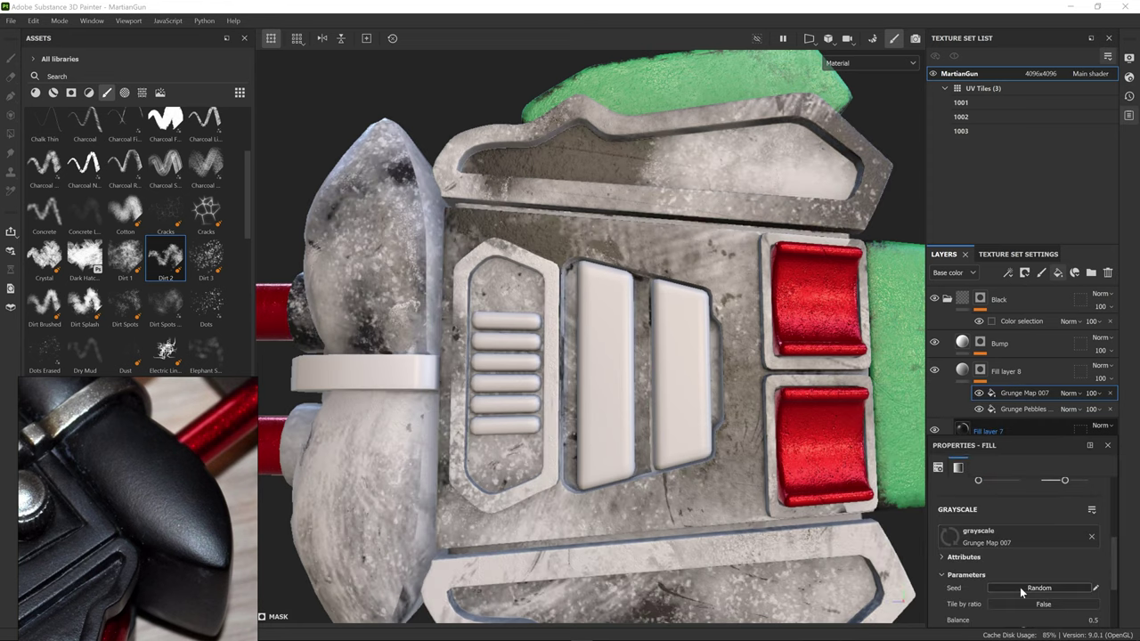
{"action": "left_click", "coordinate": [1069, 393]}
{"action": "left_click", "coordinate": [1071, 56]}
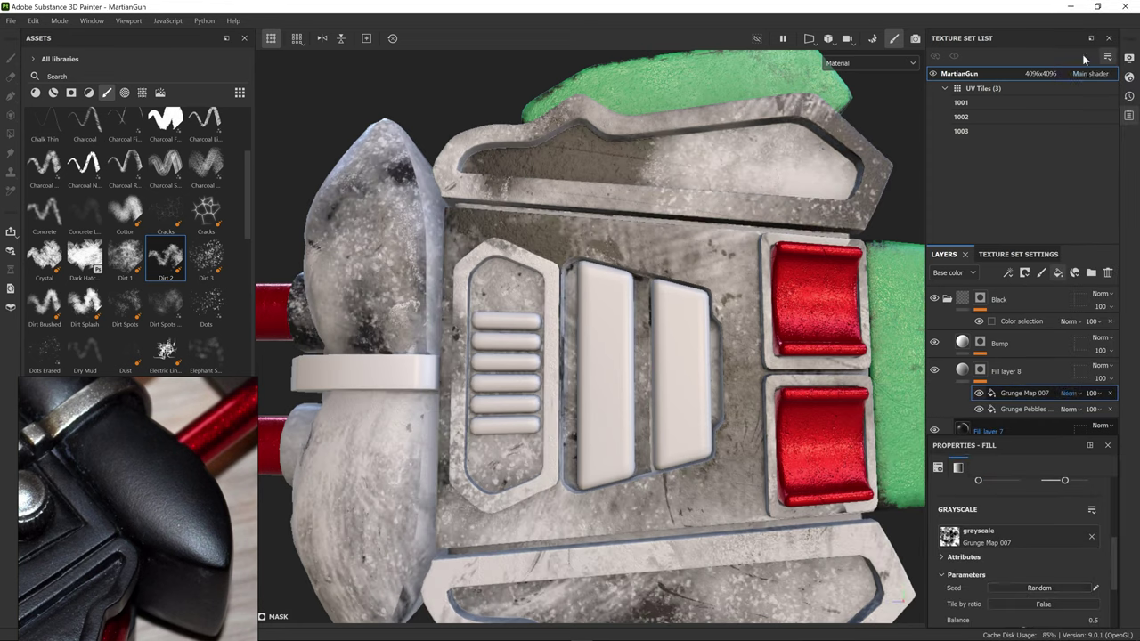
Step: Set the Grunge Pebbles Spots balance to 0.43 and lower Fill layer 8's opacity to 23
{"action": "left_click", "coordinate": [1088, 414]}
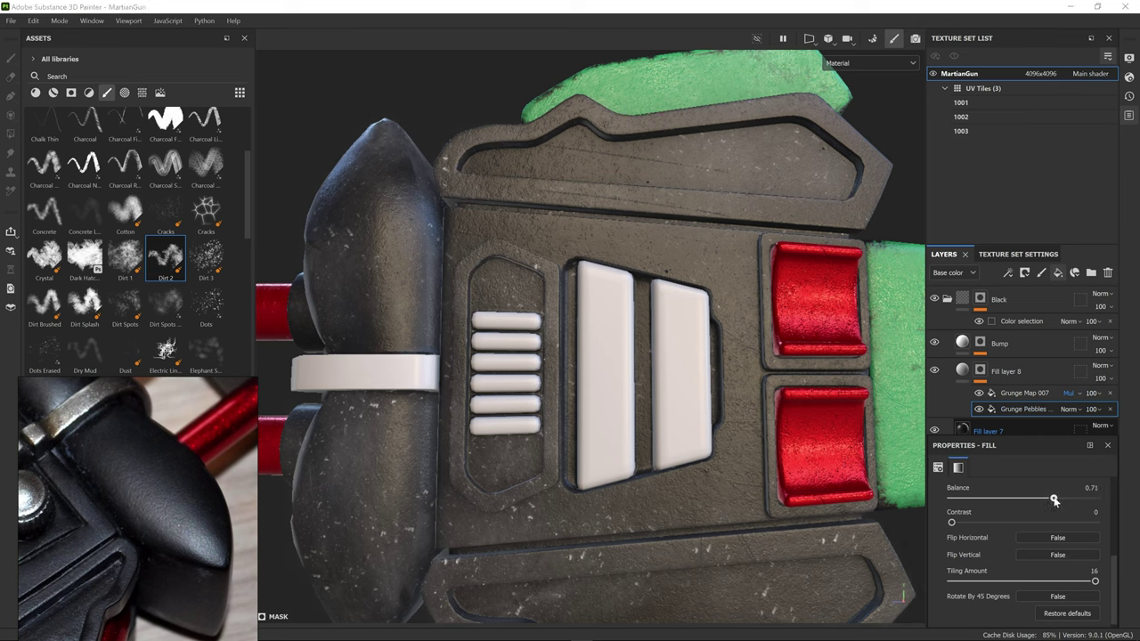
{"action": "left_click_drag", "start_coordinate": [1020, 501], "coordinate": [1002, 501]}
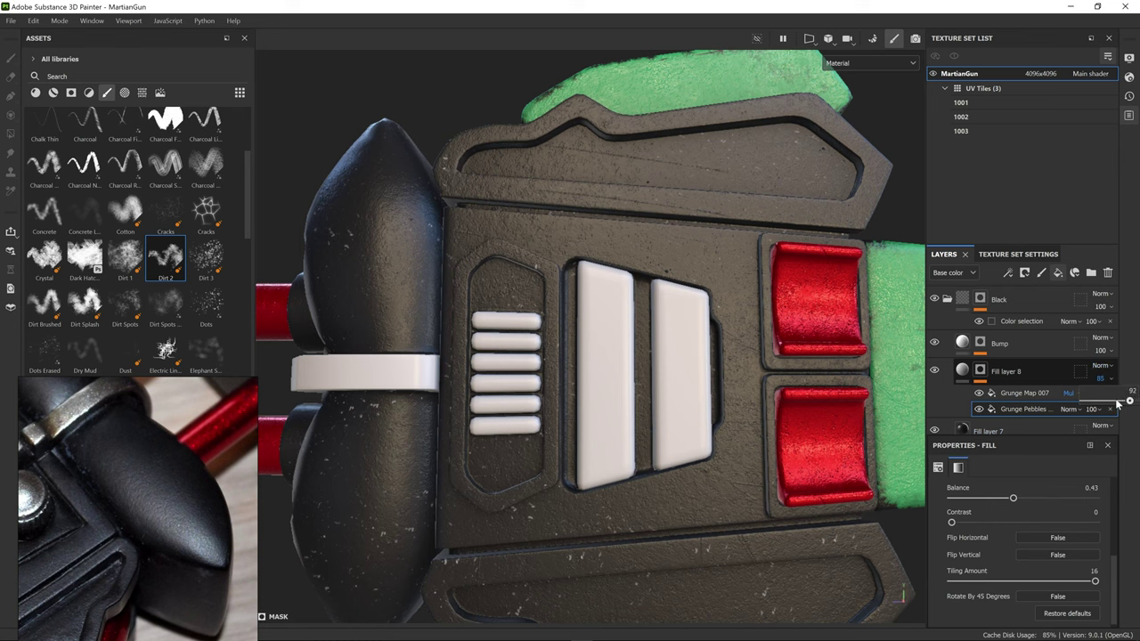
{"action": "left_click_drag", "start_coordinate": [668, 385], "coordinate": [683, 432], "text": "alt"}
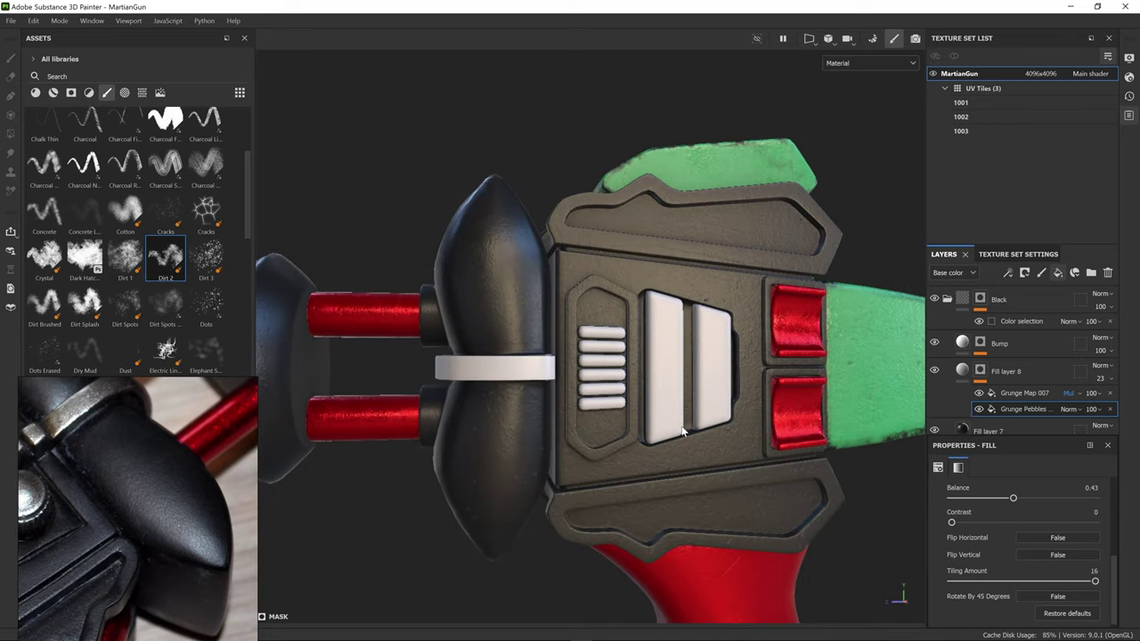
Step: Add the ID color of the white vents, panels and band to the Black folder's color selection
{"action": "left_click", "coordinate": [1041, 339]}
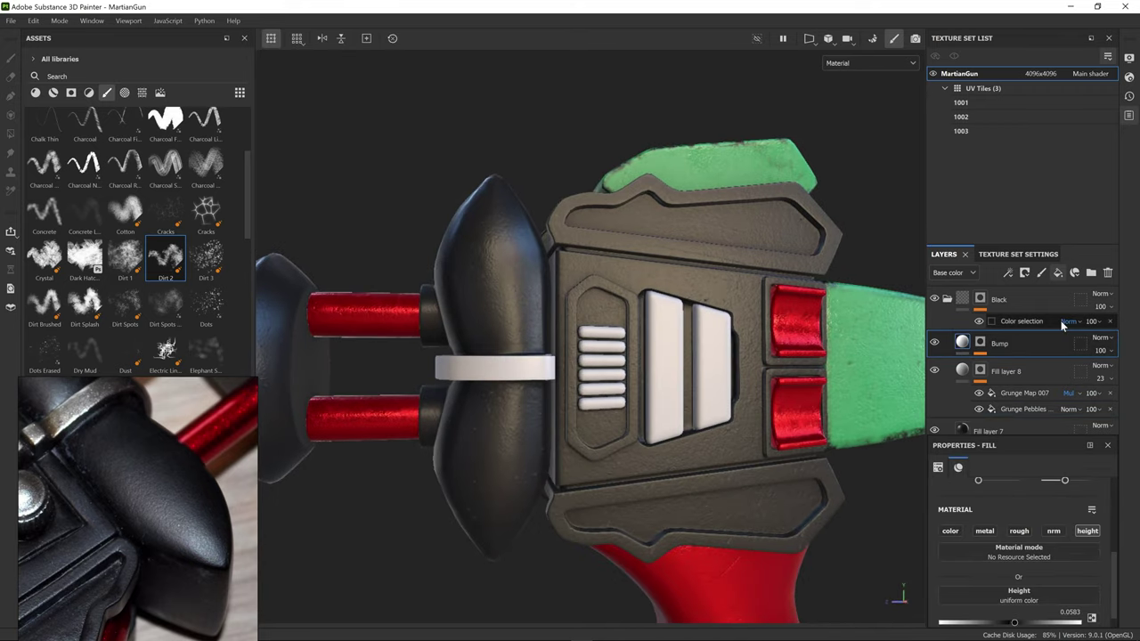
{"action": "left_click", "coordinate": [1033, 318]}
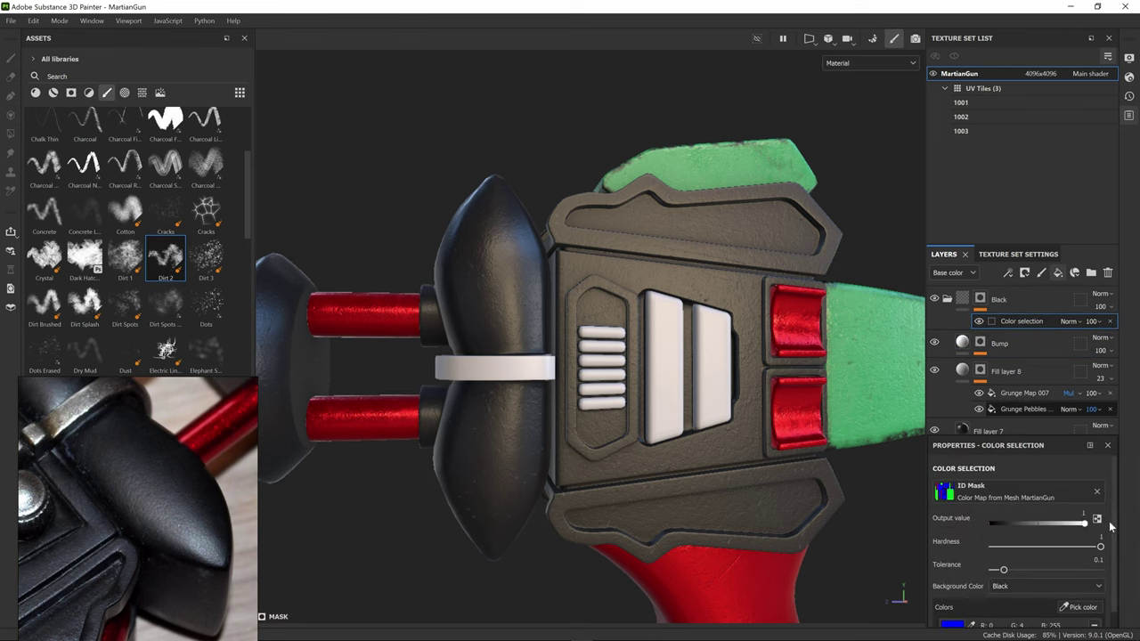
{"action": "left_click_drag", "start_coordinate": [1113, 526], "coordinate": [1110, 570]}
{"action": "left_click", "coordinate": [1082, 591]}
{"action": "left_click", "coordinate": [711, 383]}
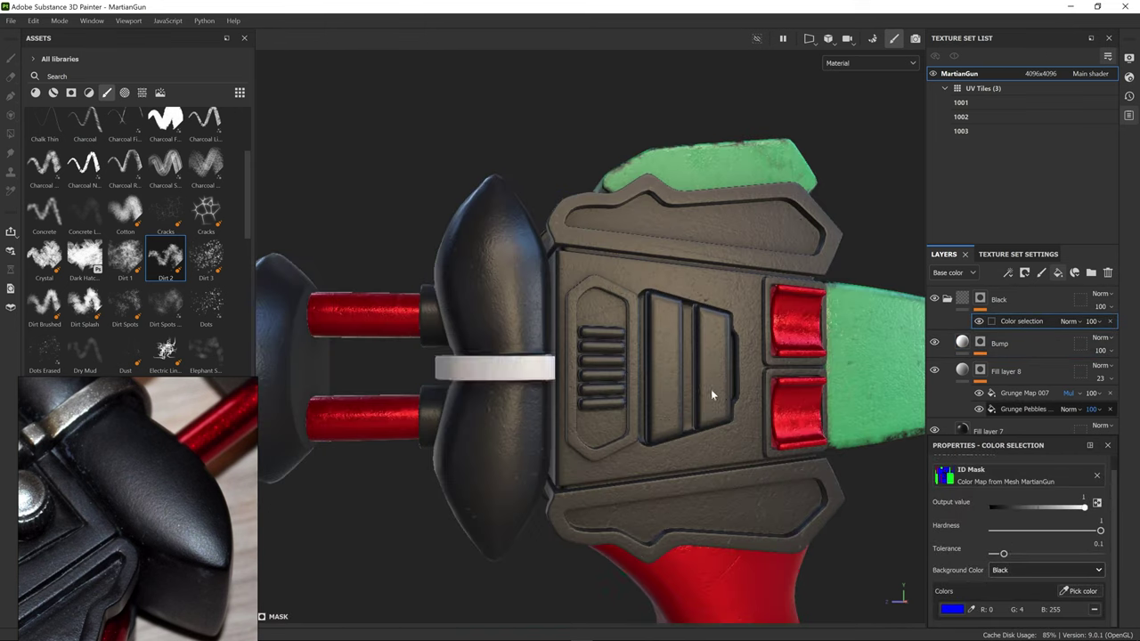
Step: Add a fill layer above Bump with only color and metal active, and set its base color to gray A9A9A9
{"action": "left_click", "coordinate": [1015, 344]}
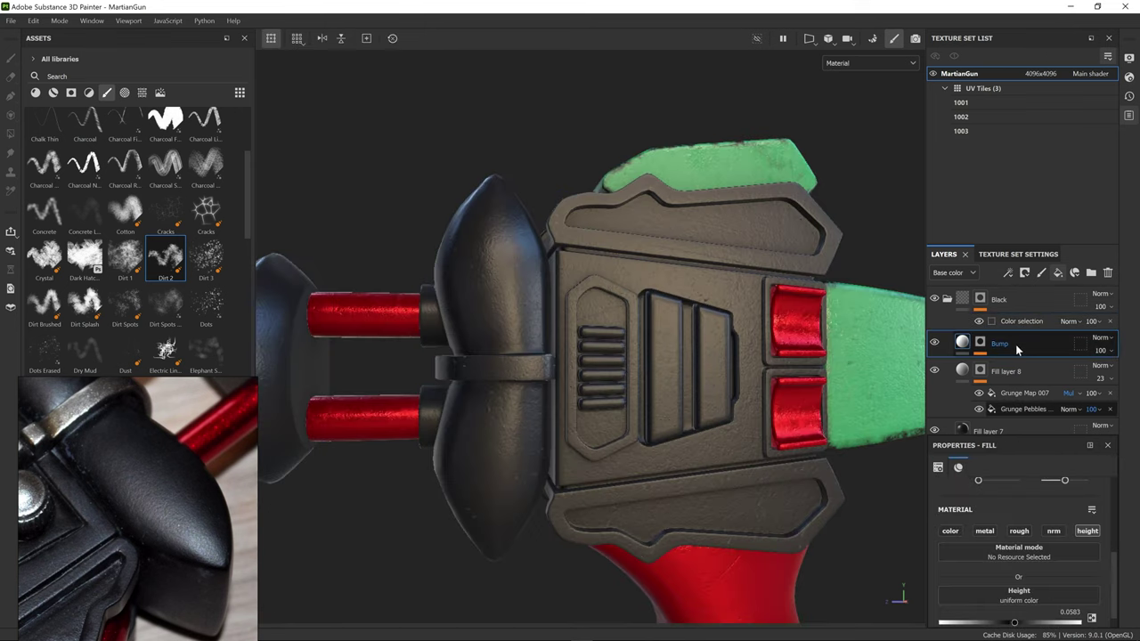
{"action": "left_click", "coordinate": [1058, 273]}
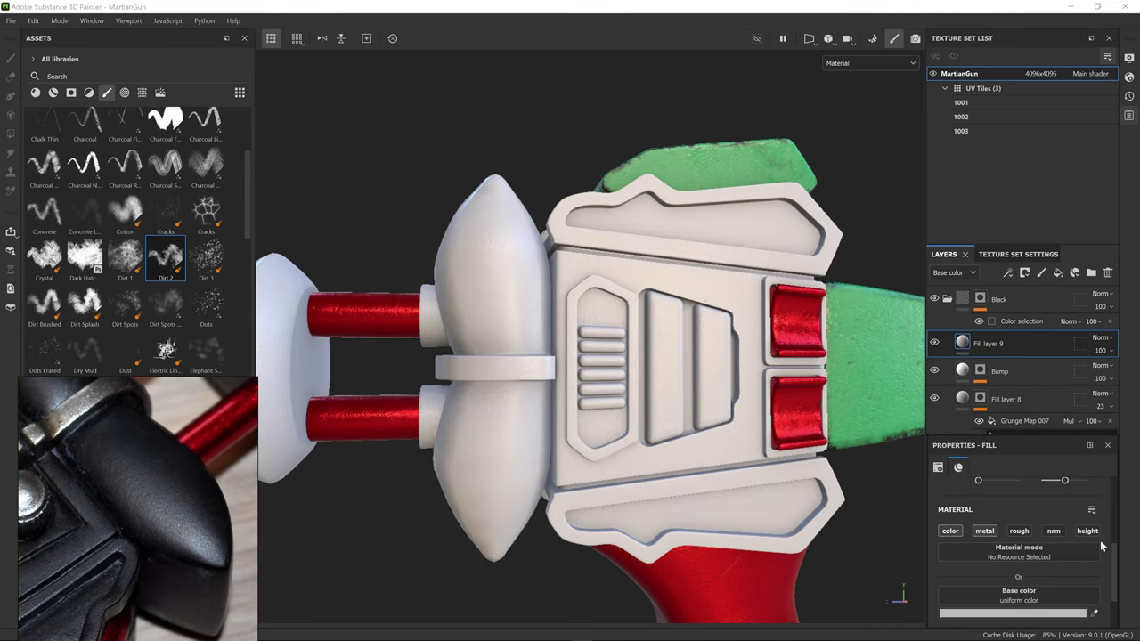
{"action": "left_click", "coordinate": [1012, 612]}
{"action": "left_click", "coordinate": [883, 489]}
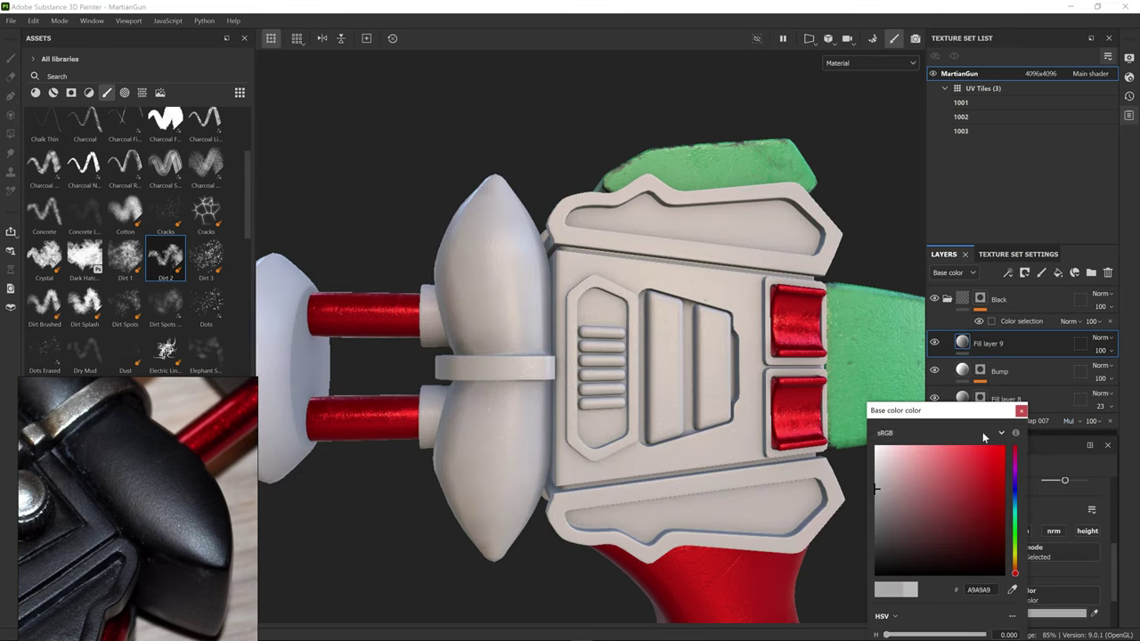
Step: Mask the gray fill layer with a color selection that picks the ID color of the vents, panels and band
{"action": "left_click", "coordinate": [1028, 274]}
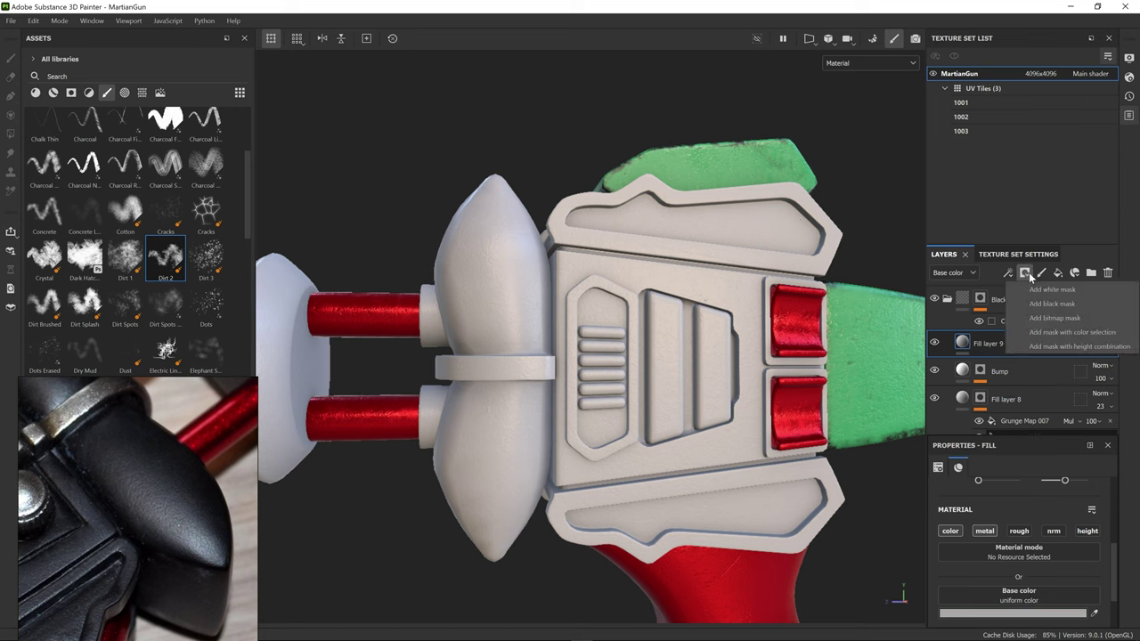
{"action": "left_click", "coordinate": [1072, 332]}
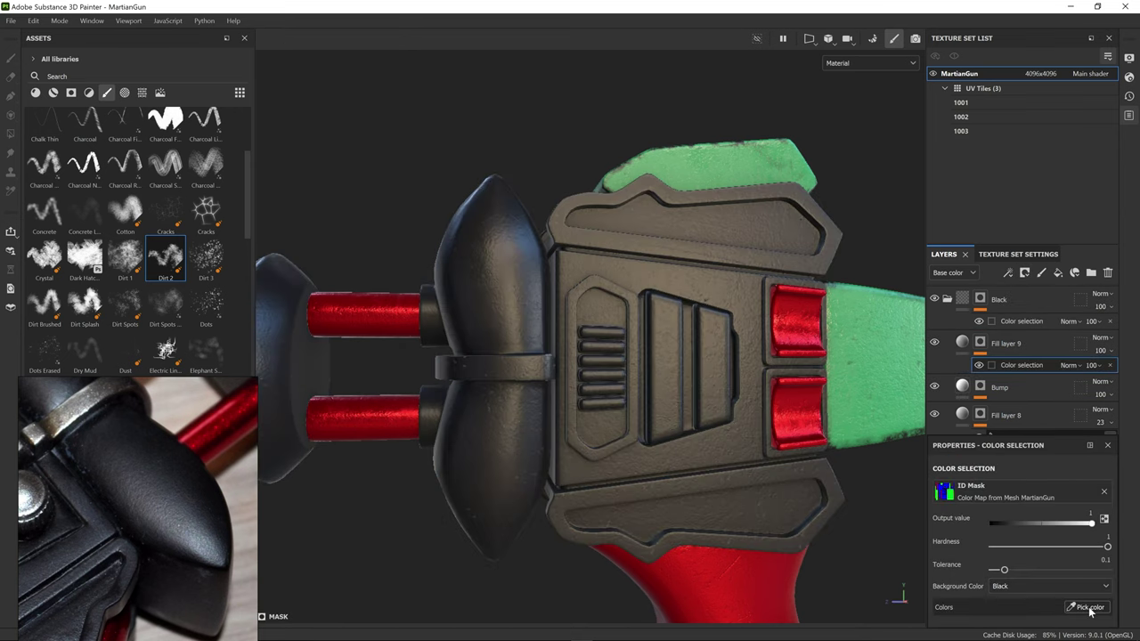
{"action": "left_click", "coordinate": [1088, 608]}
{"action": "left_click", "coordinate": [715, 383]}
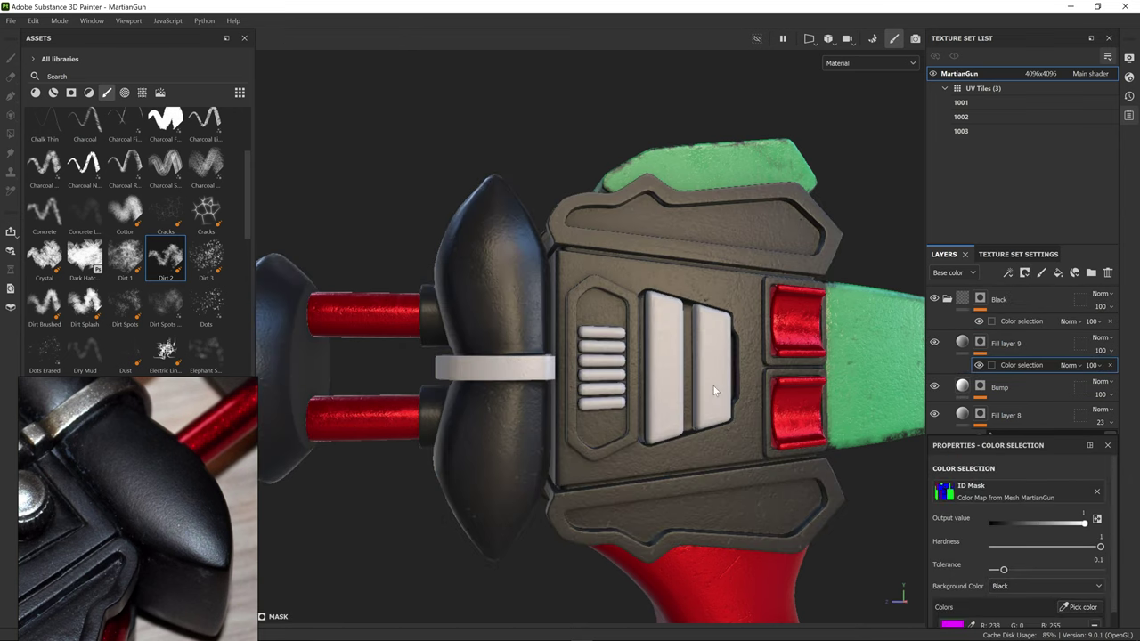
Step: Set the gray fill layer's metallic value to about 0.89
{"action": "left_click", "coordinate": [965, 342]}
{"action": "left_click_drag", "start_coordinate": [1113, 554], "coordinate": [1113, 583]}
{"action": "left_click_drag", "start_coordinate": [942, 611], "coordinate": [1068, 614]}
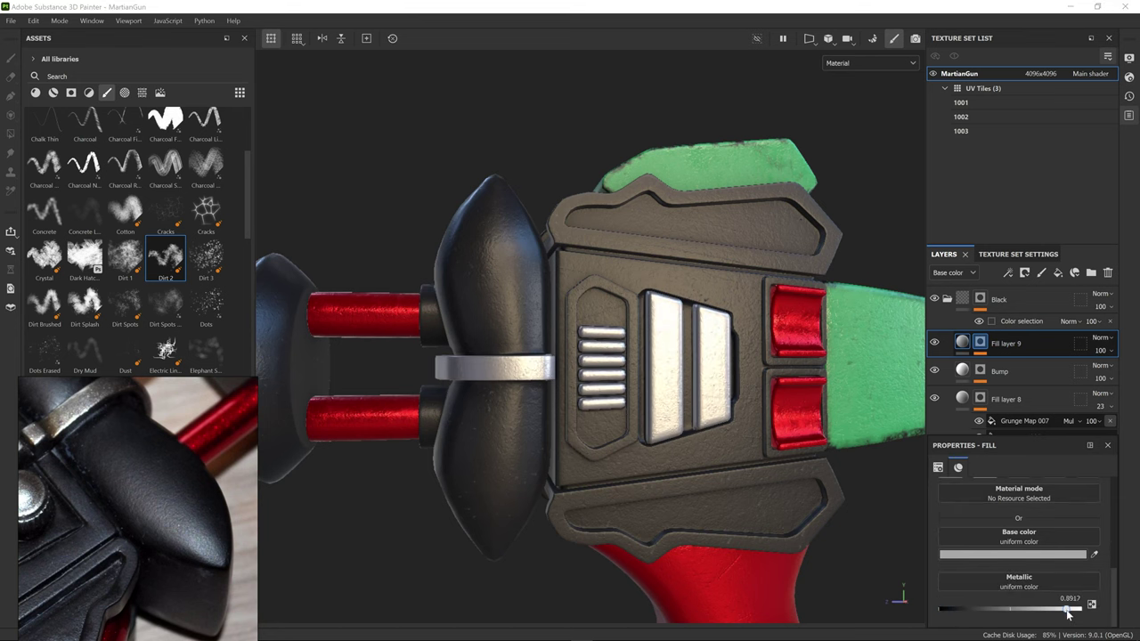
Step: Add a paint effect to the mask of the gray metallic fill layer
{"action": "left_click_drag", "start_coordinate": [623, 468], "coordinate": [687, 515], "text": "alt"}
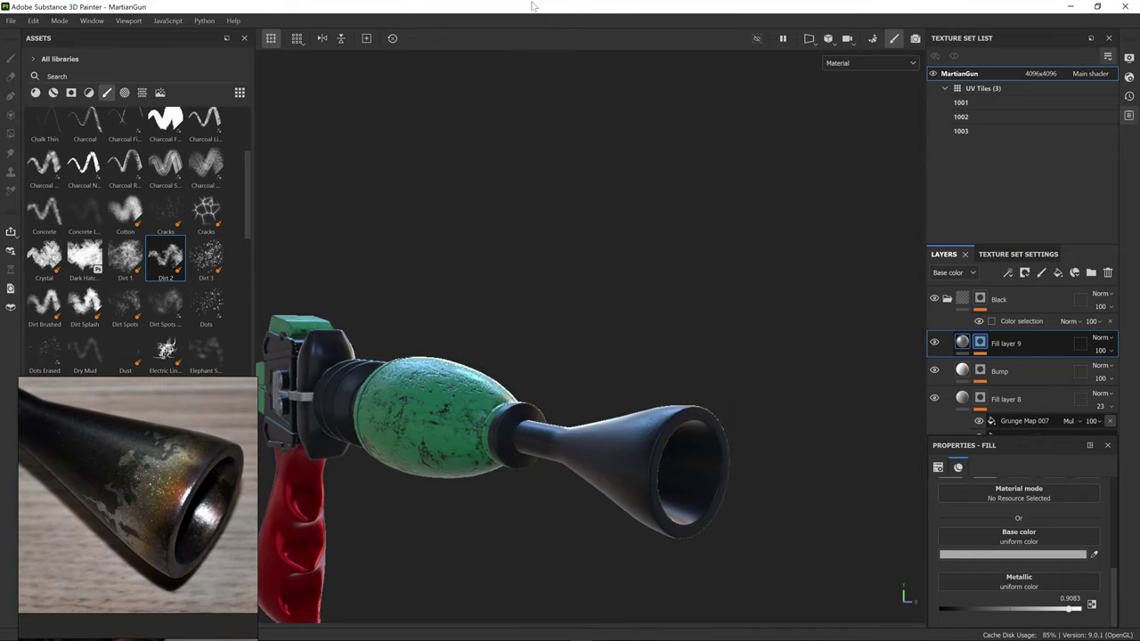
{"action": "left_click_drag", "start_coordinate": [663, 445], "coordinate": [618, 423], "text": "alt"}
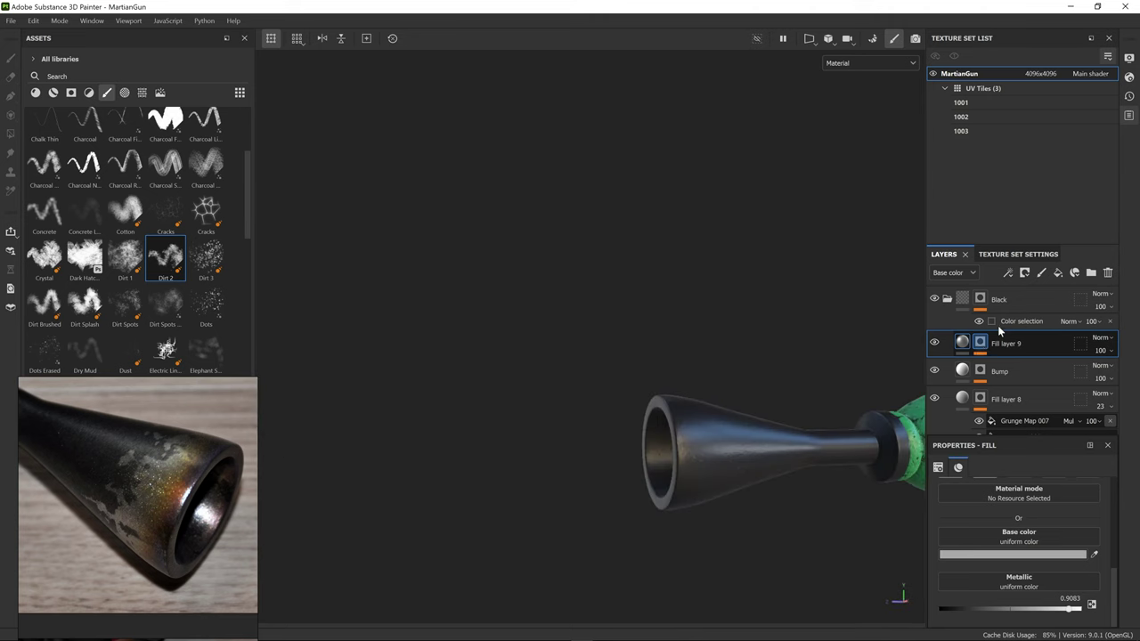
{"action": "left_click", "coordinate": [1007, 273]}
{"action": "left_click", "coordinate": [1049, 304]}
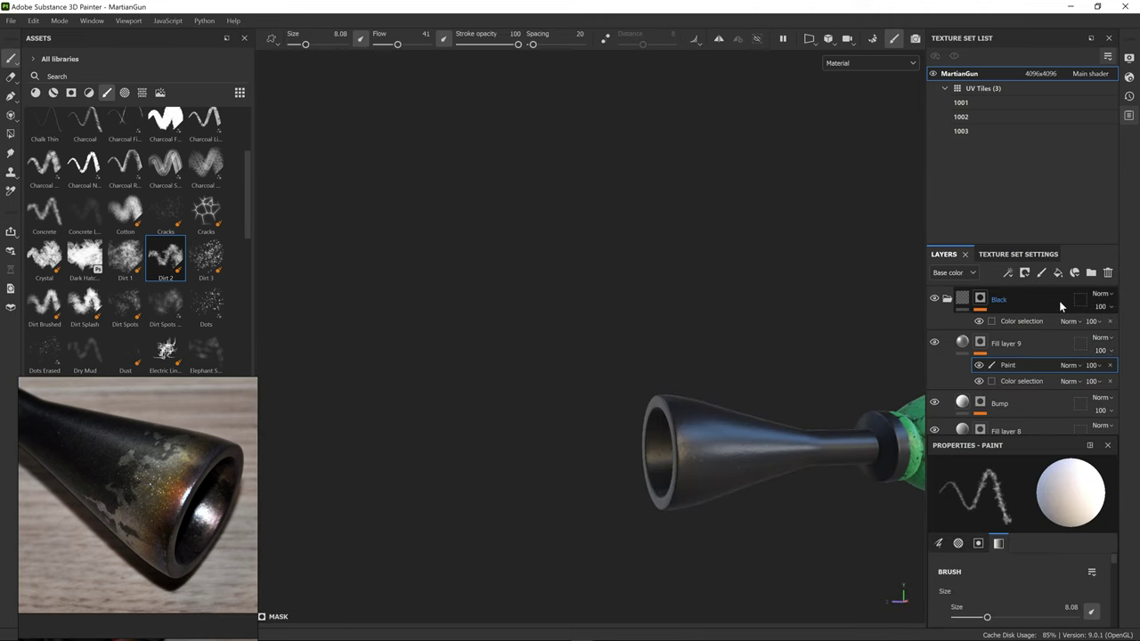
Step: Paint gray metal over the muzzle's flared end and rim with the Crystal brush at size about 23.6
{"action": "scroll", "coordinate": [237, 308], "scroll_direction": "down", "scroll_amount": 4}
{"action": "scroll", "coordinate": [230, 249], "scroll_direction": "up", "scroll_amount": 5}
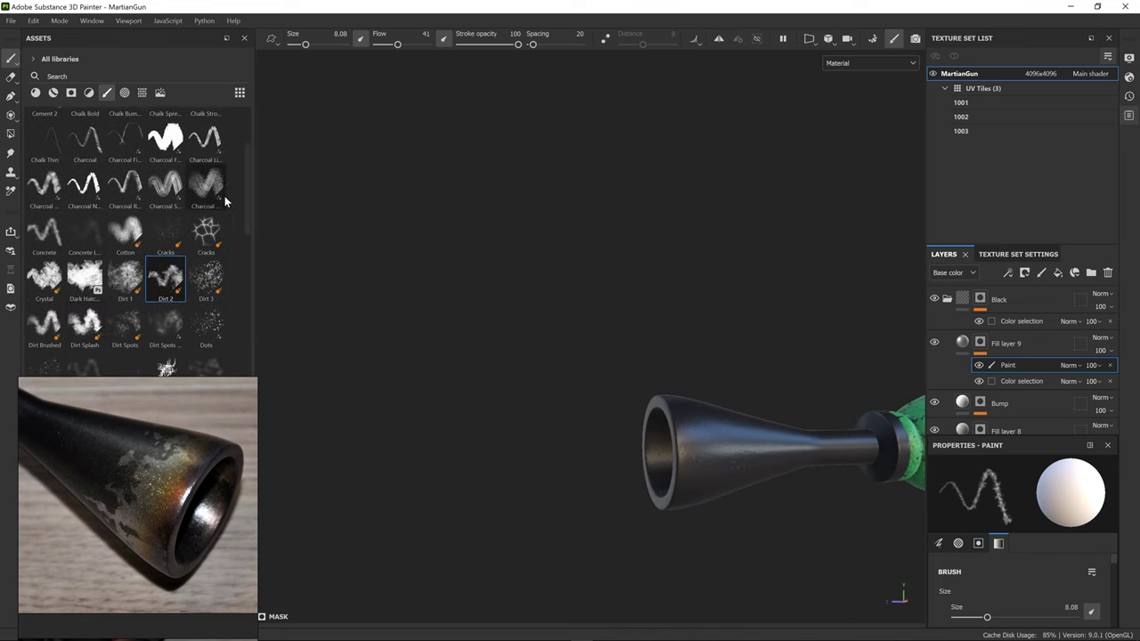
{"action": "left_click", "coordinate": [89, 280]}
{"action": "right_click_drag", "start_coordinate": [674, 455], "coordinate": [568, 471], "text": "ctrl"}
{"action": "left_click", "coordinate": [44, 278]}
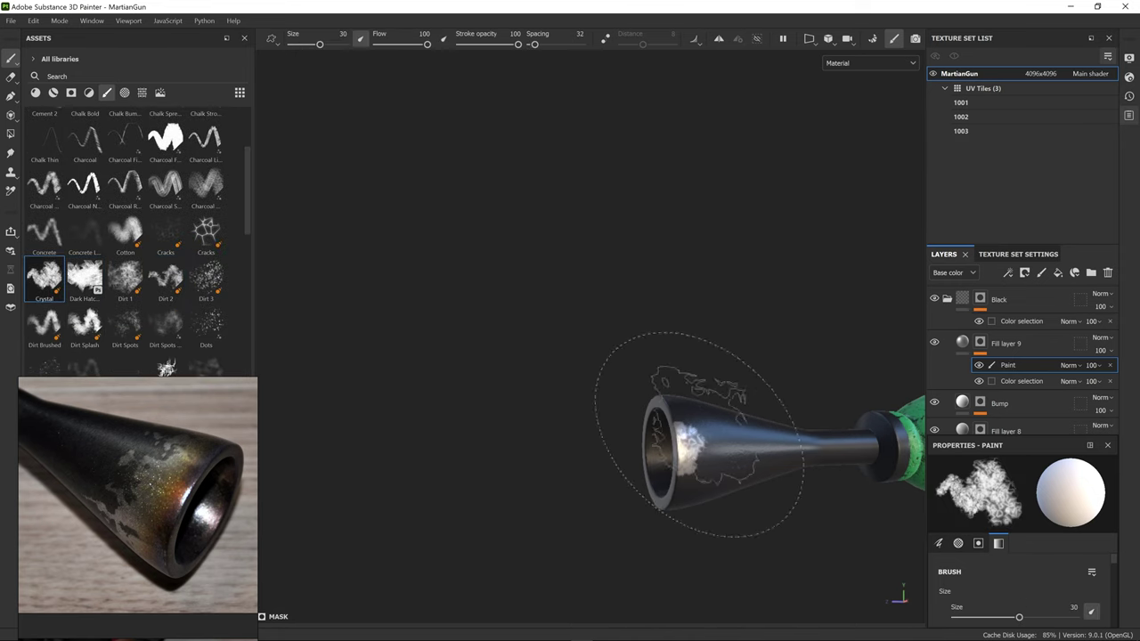
{"action": "right_click_drag", "start_coordinate": [698, 437], "coordinate": [664, 443], "text": "ctrl"}
{"action": "left_click", "coordinate": [691, 447]}
{"action": "right_click_drag", "start_coordinate": [704, 450], "coordinate": [829, 472], "text": "alt"}
{"action": "mouse_move", "coordinate": [828, 489]}
{"action": "left_mouse_down", "text": "alt"}
{"action": "mouse_move", "coordinate": [692, 542]}
{"action": "mouse_move", "coordinate": [585, 394]}
{"action": "mouse_move", "coordinate": [471, 521]}
{"action": "mouse_move", "coordinate": [588, 487]}
{"action": "mouse_move", "coordinate": [580, 378]}
{"action": "mouse_move", "coordinate": [656, 395]}
{"action": "left_mouse_up", "text": "alt"}
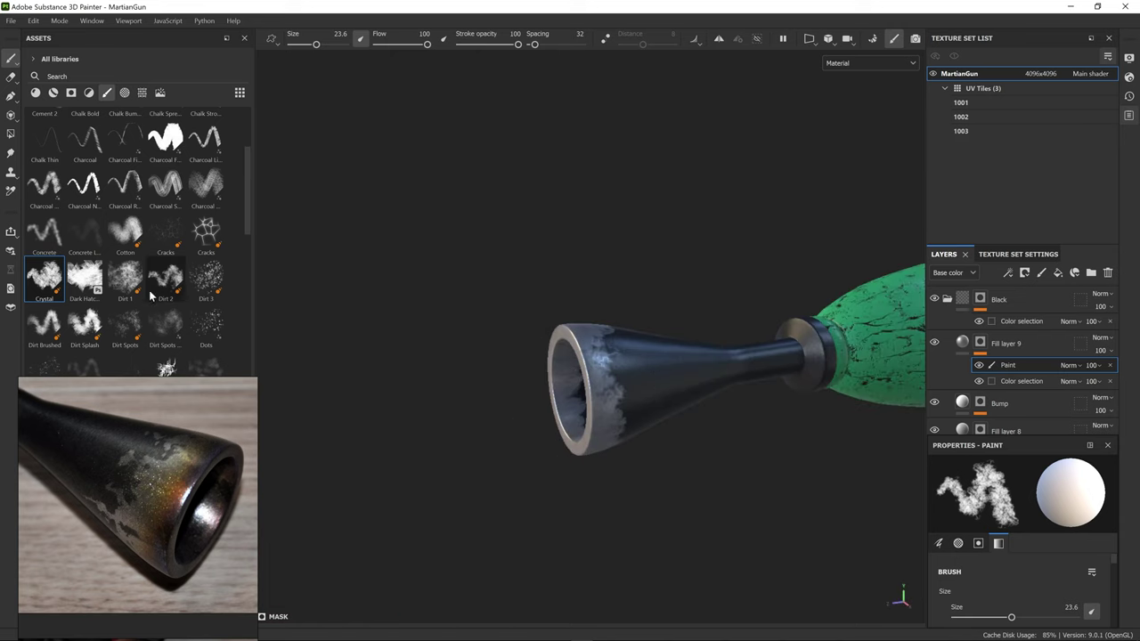
Step: Break up the edge of the painted metal around the muzzle with the Dirt 1 brush
{"action": "left_click", "coordinate": [125, 277]}
{"action": "left_click", "coordinate": [616, 401]}
{"action": "left_click", "coordinate": [611, 390]}
{"action": "mouse_move", "coordinate": [568, 501]}
{"action": "left_mouse_down", "text": "alt"}
{"action": "mouse_move", "coordinate": [626, 424]}
{"action": "mouse_move", "coordinate": [594, 446]}
{"action": "left_mouse_up", "text": "alt"}
{"action": "right_click_drag", "start_coordinate": [594, 445], "coordinate": [564, 445], "text": "ctrl"}
{"action": "mouse_move", "coordinate": [579, 450]}
{"action": "left_mouse_down", "text": "alt"}
{"action": "mouse_move", "coordinate": [731, 446]}
{"action": "mouse_move", "coordinate": [686, 427]}
{"action": "mouse_move", "coordinate": [775, 456]}
{"action": "mouse_move", "coordinate": [726, 490]}
{"action": "left_mouse_up", "text": "alt"}
{"action": "left_click", "coordinate": [655, 455]}
{"action": "left_click_drag", "start_coordinate": [725, 490], "coordinate": [659, 428], "text": "ctrl+alt"}
Step: Add Levels to the gray metal layer's mask, with the black input at 0.251 and the white input at 0.72
{"action": "left_click", "coordinate": [1024, 273]}
{"action": "left_click", "coordinate": [1033, 318]}
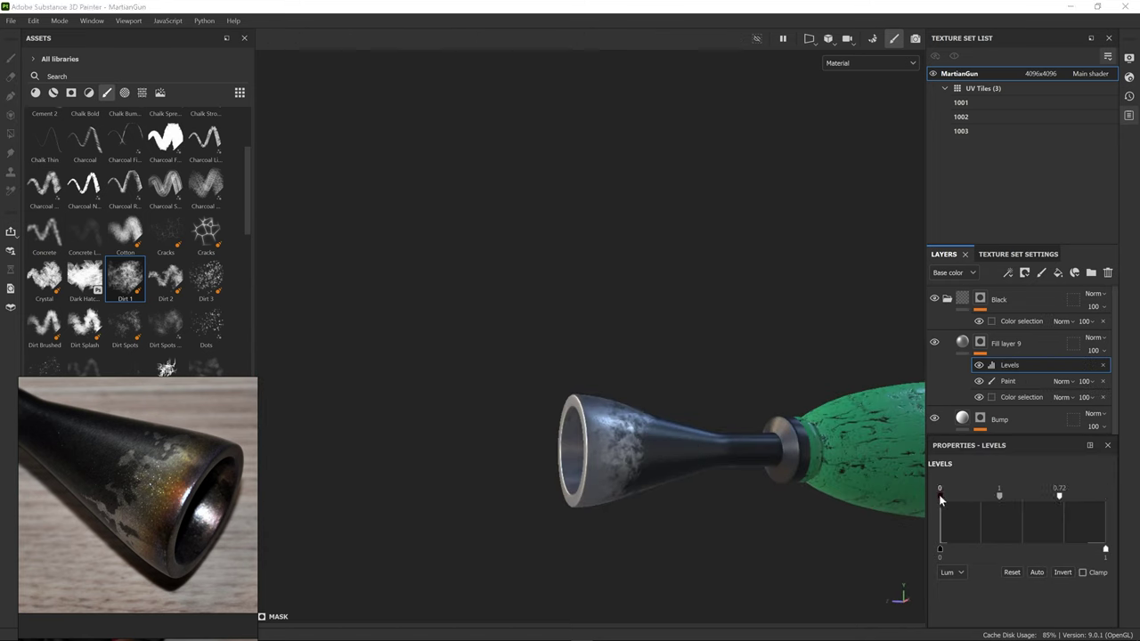
{"action": "left_click_drag", "start_coordinate": [806, 480], "coordinate": [397, 425], "text": "alt"}
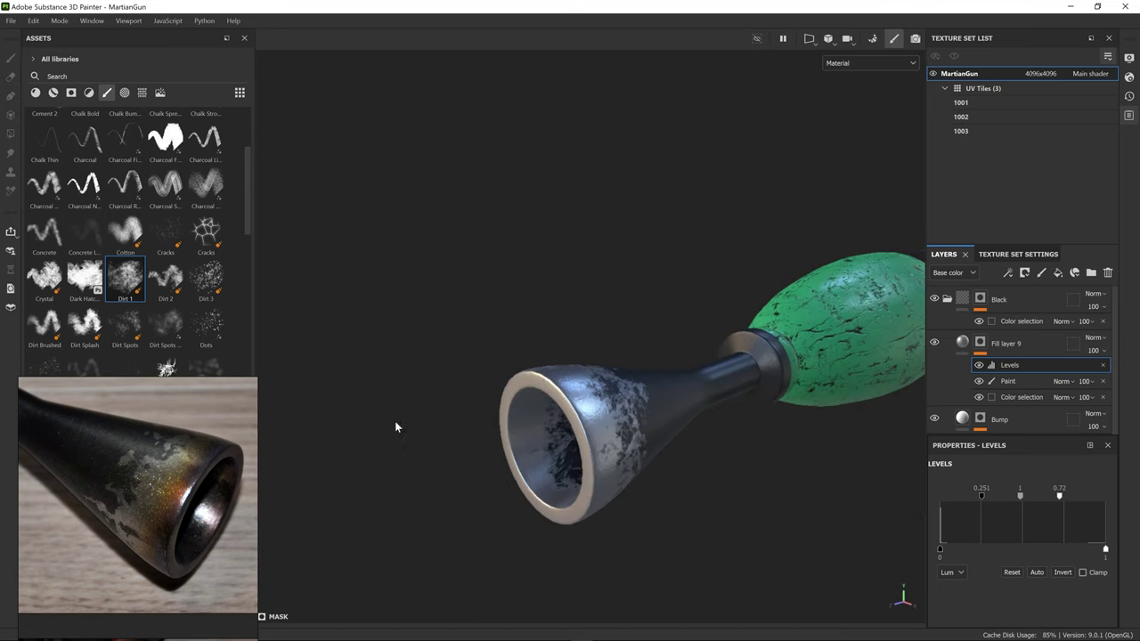
{"action": "left_click", "coordinate": [964, 343]}
{"action": "left_click", "coordinate": [1074, 273]}
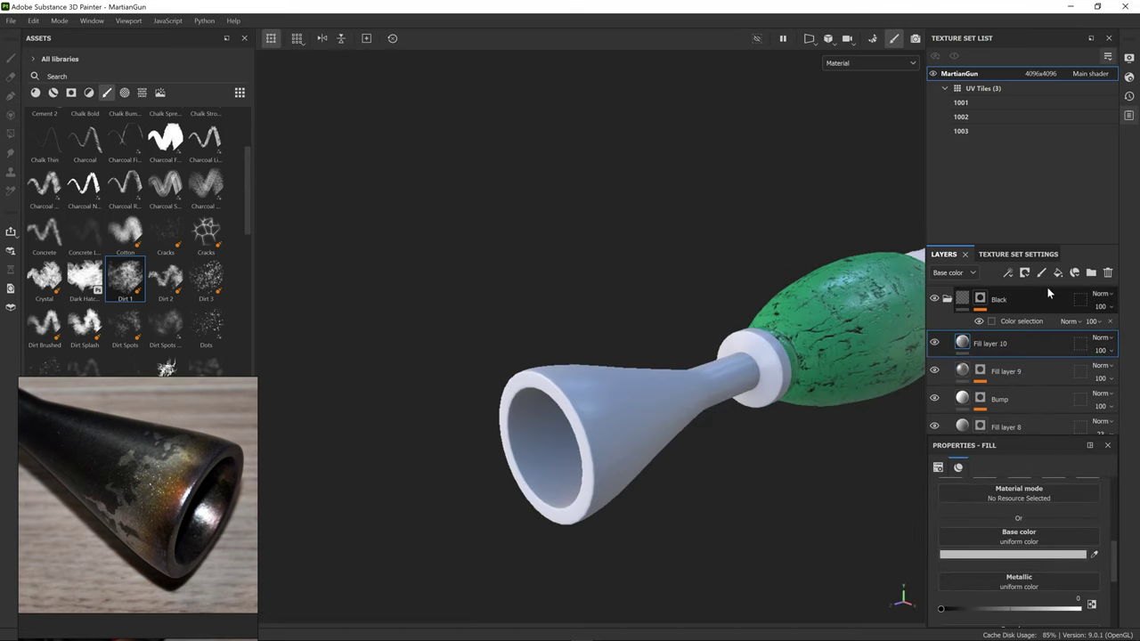
{"action": "key", "text": "ctrl+z"}
Step: Add a folder named Burnt Metal above the gray metal layer and give it a copy of that layer's mask
{"action": "left_click", "coordinate": [1090, 273]}
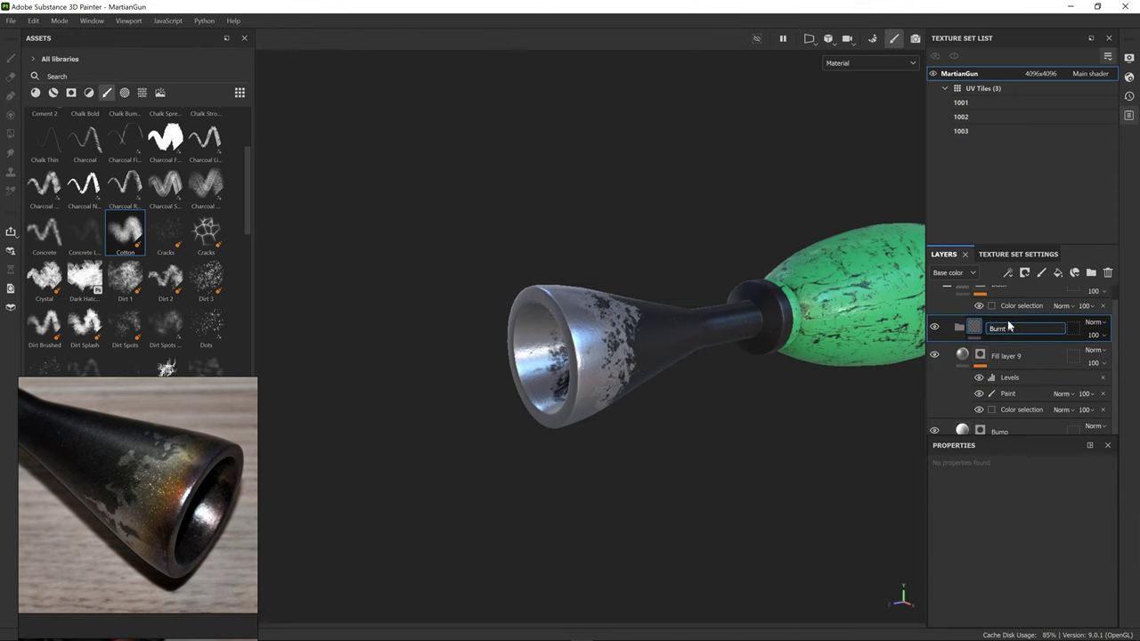
{"action": "right_click", "coordinate": [982, 353]}
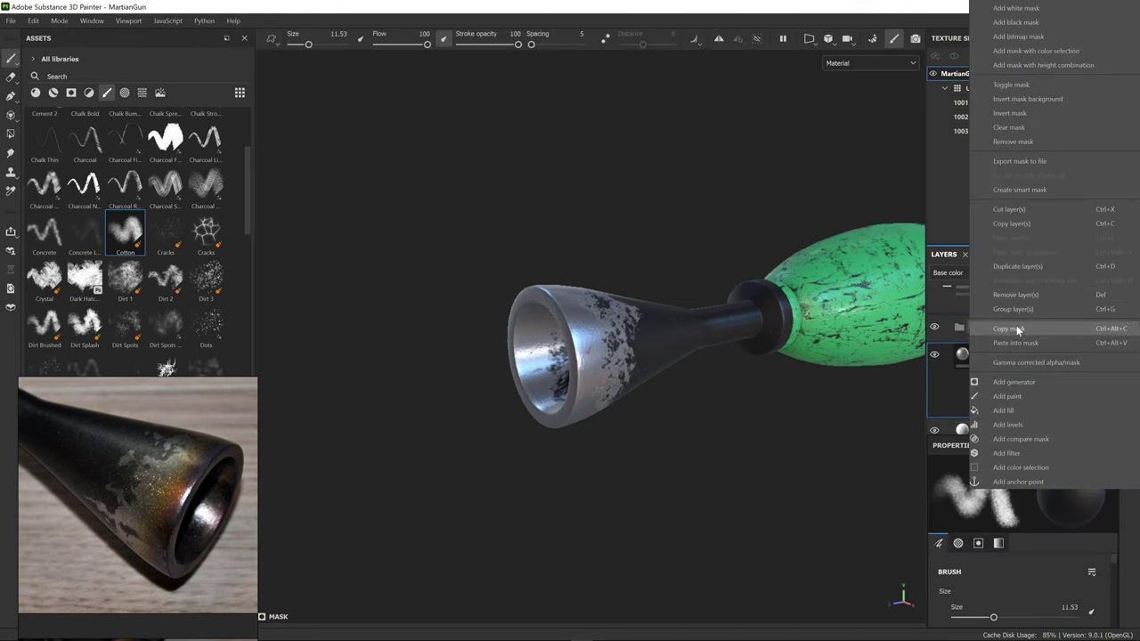
{"action": "left_click", "coordinate": [1017, 328]}
{"action": "left_click", "coordinate": [1018, 326]}
{"action": "left_click", "coordinate": [1023, 273]}
{"action": "left_click", "coordinate": [1058, 304]}
{"action": "right_click", "coordinate": [994, 326]}
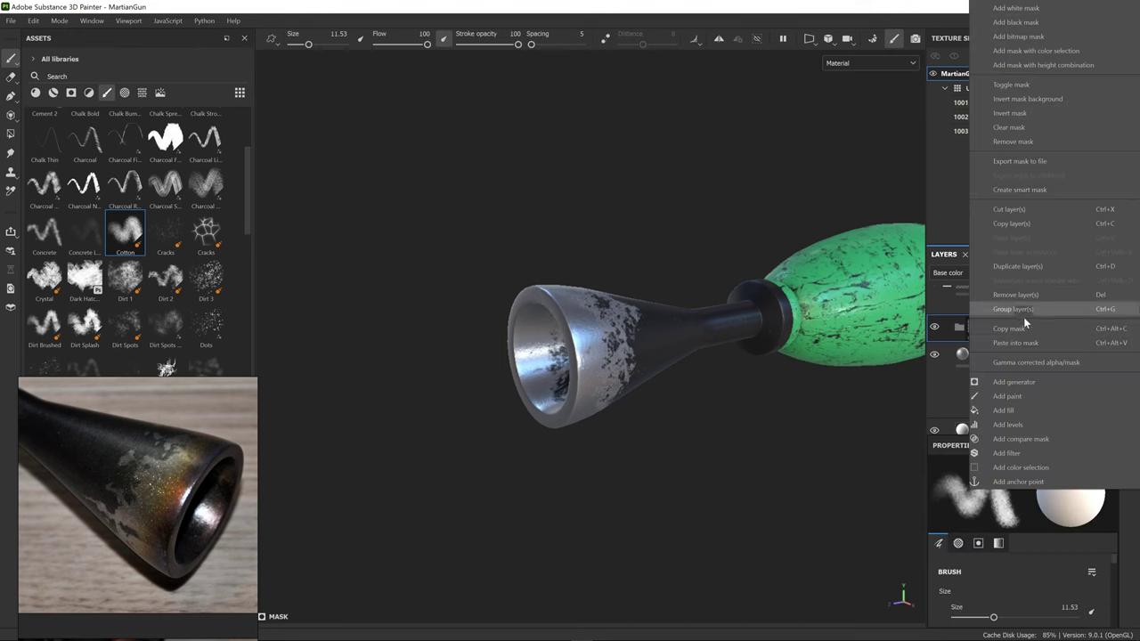
{"action": "left_click", "coordinate": [1020, 342]}
Step: Move the gray metal fill layer into the Burnt Metal folder and remove the layer's own mask
{"action": "left_click_drag", "start_coordinate": [965, 404], "coordinate": [1008, 336]}
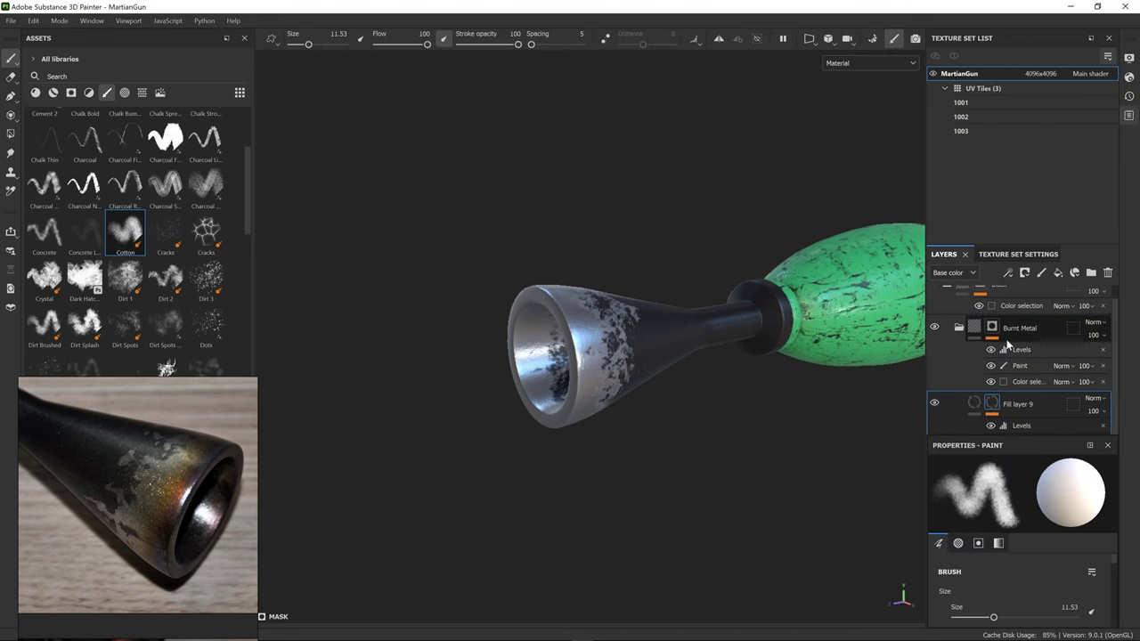
{"action": "right_click", "coordinate": [993, 415]}
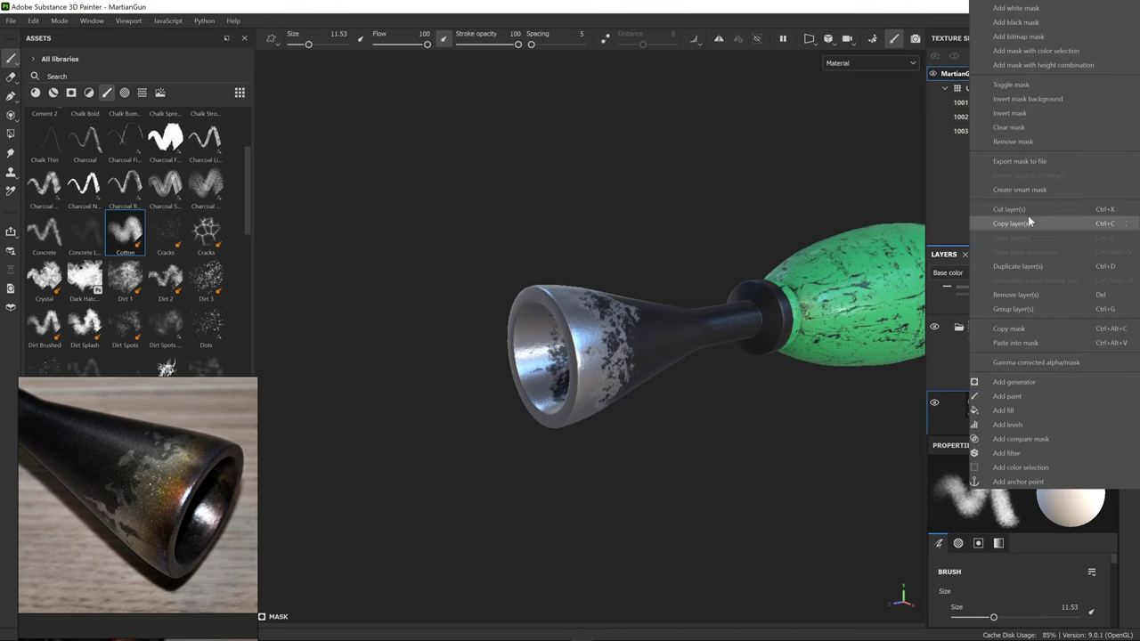
{"action": "left_click", "coordinate": [1031, 143]}
Step: Add a color-only fill layer in the Burnt Metal folder and set its base color to a burnt orange-brown, hue 0.059
{"action": "left_click_drag", "start_coordinate": [655, 360], "coordinate": [564, 368], "text": "alt"}
{"action": "scroll", "coordinate": [564, 369], "scroll_direction": "up", "scroll_amount": 4}
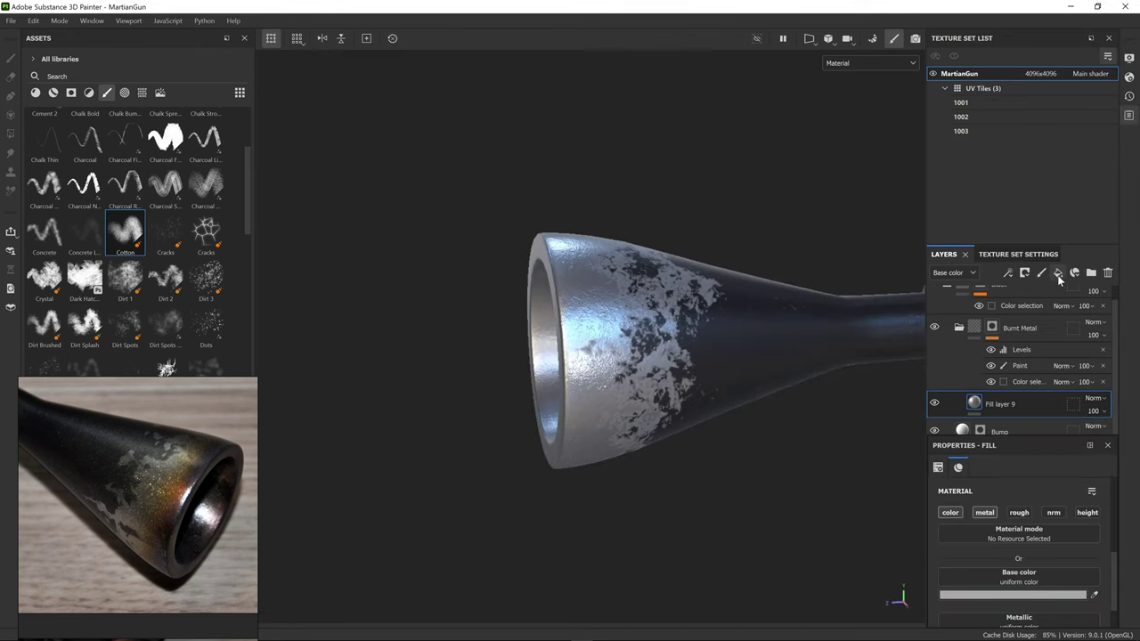
{"action": "left_click", "coordinate": [1057, 274]}
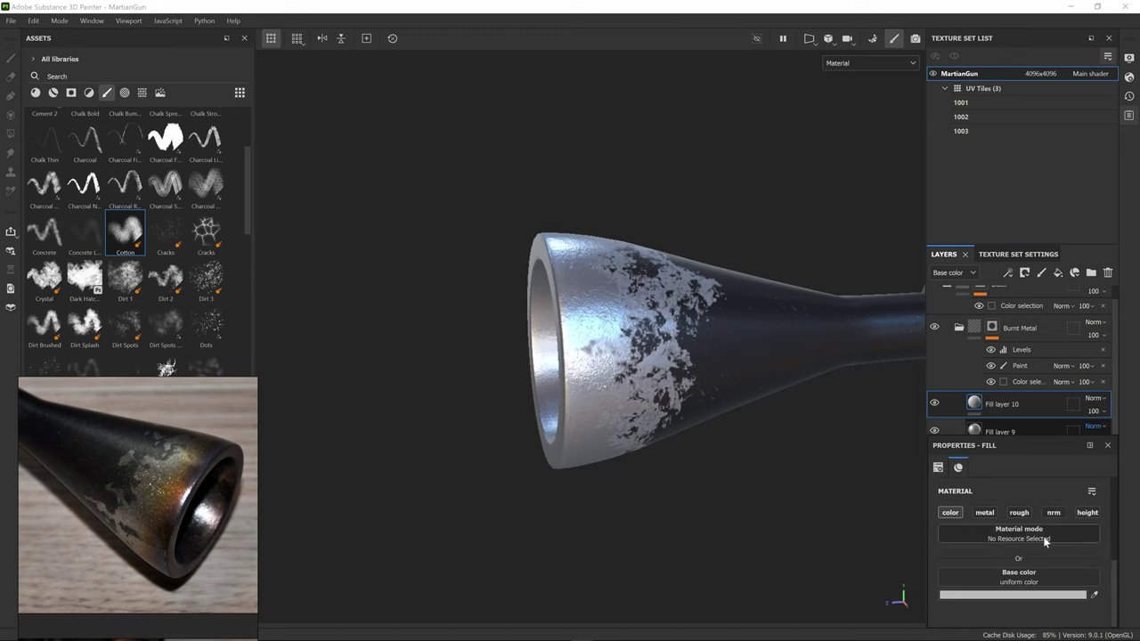
{"action": "left_click", "coordinate": [1020, 595]}
{"action": "left_click", "coordinate": [1014, 566]}
{"action": "left_click_drag", "start_coordinate": [990, 456], "coordinate": [956, 500]}
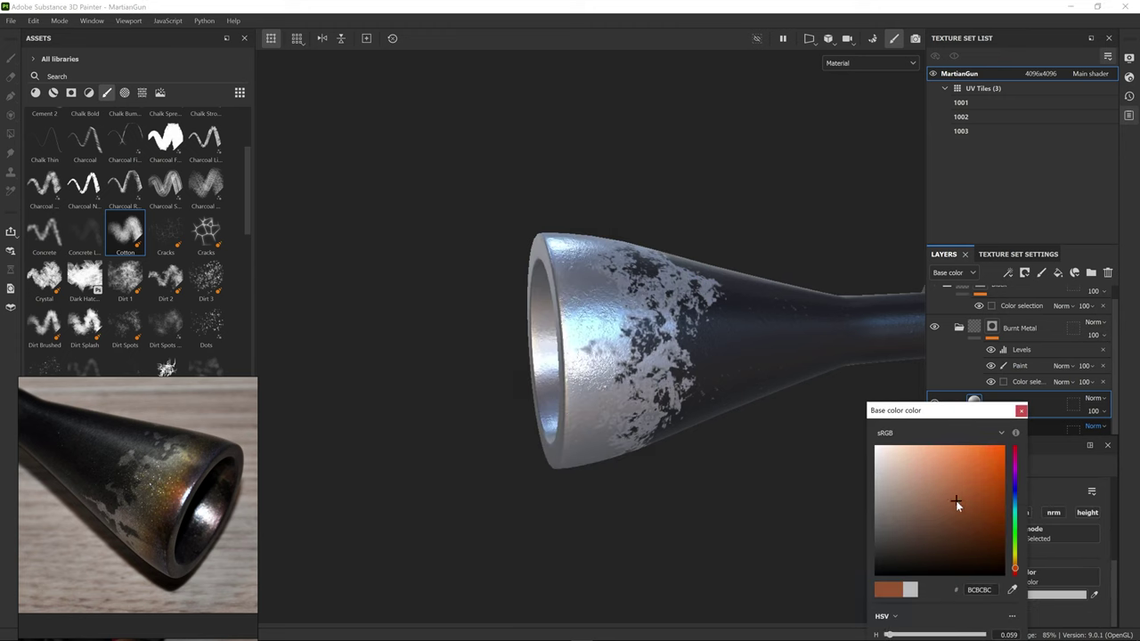
{"action": "left_click", "coordinate": [1021, 410]}
Step: Give the orange-brown fill layer a black mask with a paint effect
{"action": "left_click", "coordinate": [1024, 272]}
{"action": "left_click", "coordinate": [1057, 292]}
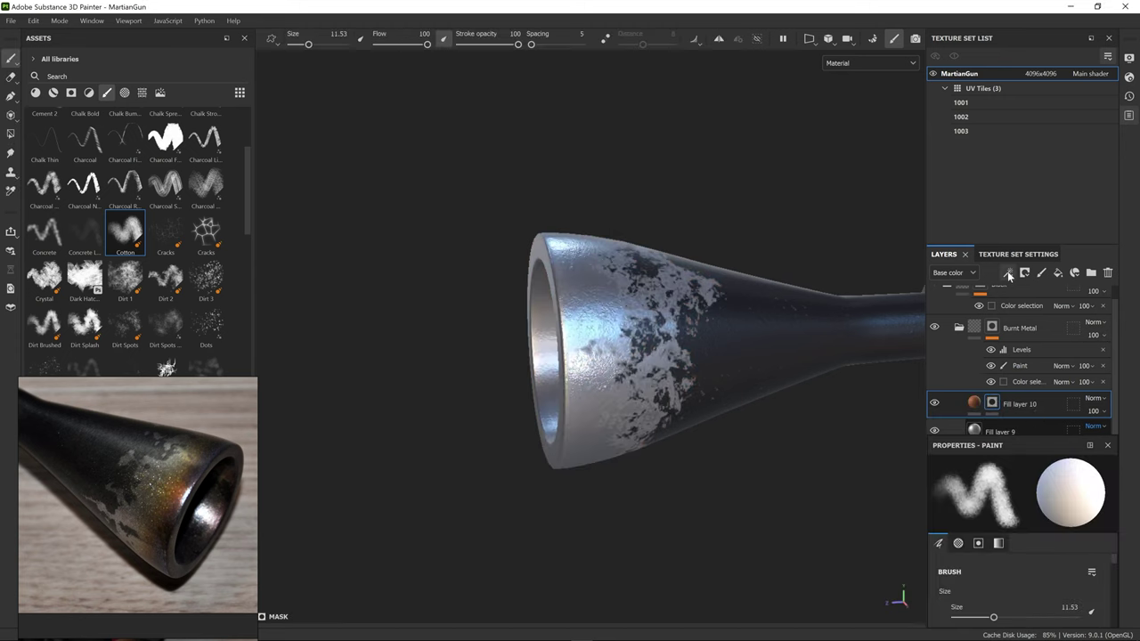
{"action": "left_click", "coordinate": [1007, 273]}
{"action": "left_click", "coordinate": [1038, 303]}
Step: Paint the orange-brown tint around the muzzle's rim and outer edge with the Cotton brush at sizes of about 6.6 to 10
{"action": "right_click_drag", "start_coordinate": [543, 281], "coordinate": [509, 281], "text": "ctrl"}
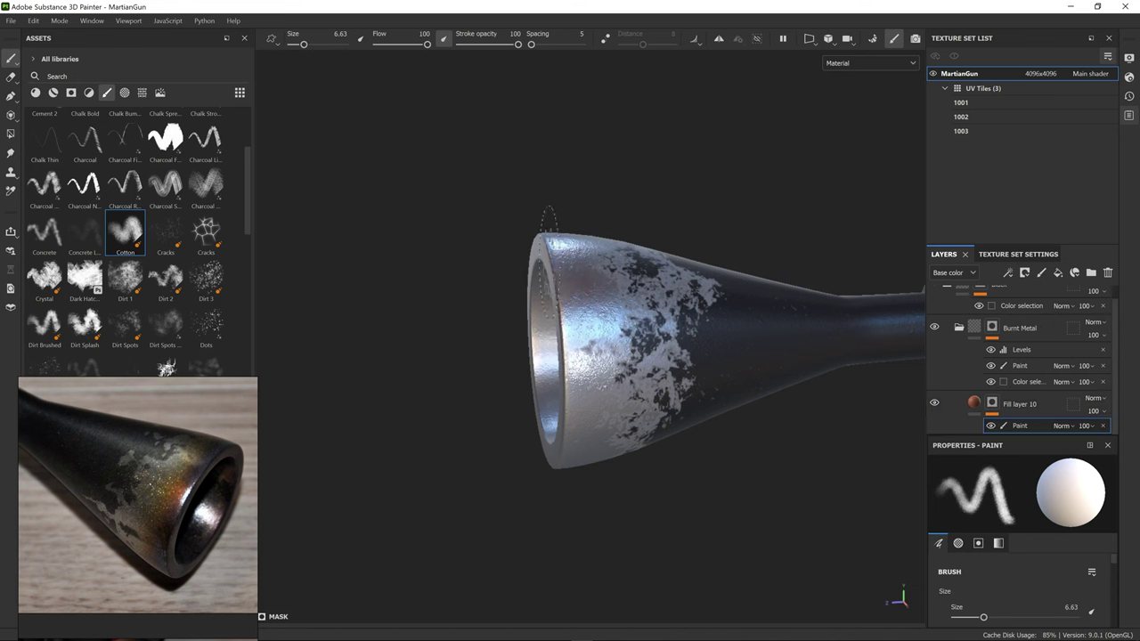
{"action": "left_click_drag", "start_coordinate": [546, 227], "coordinate": [561, 456]}
{"action": "left_click_drag", "start_coordinate": [561, 427], "coordinate": [677, 374], "text": "alt"}
{"action": "left_click_drag", "start_coordinate": [583, 252], "coordinate": [437, 374]}
{"action": "left_click_drag", "start_coordinate": [454, 382], "coordinate": [499, 321], "text": "alt"}
{"action": "left_click_drag", "start_coordinate": [459, 418], "coordinate": [525, 499]}
{"action": "mouse_move", "coordinate": [535, 428]}
{"action": "left_mouse_down", "text": "alt"}
{"action": "mouse_move", "coordinate": [580, 332]}
{"action": "mouse_move", "coordinate": [543, 236]}
{"action": "left_mouse_up", "text": "alt"}
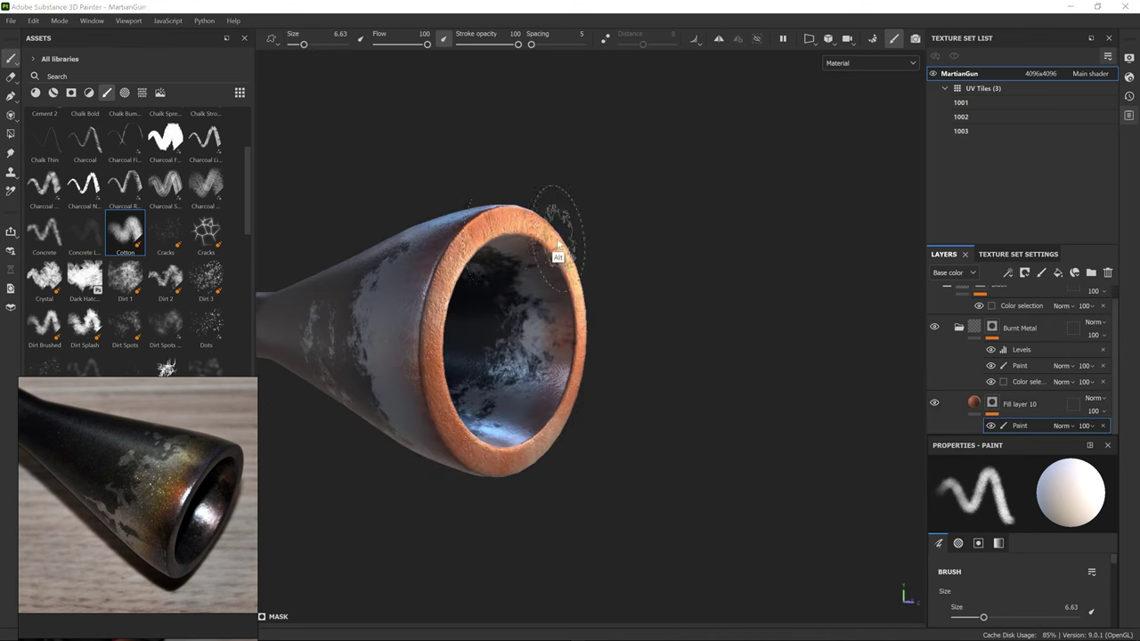
{"action": "right_click_drag", "start_coordinate": [545, 433], "coordinate": [562, 433], "text": "ctrl"}
{"action": "mouse_move", "coordinate": [562, 433]}
{"action": "left_mouse_down", "text": "alt"}
{"action": "mouse_move", "coordinate": [470, 153]}
{"action": "mouse_move", "coordinate": [372, 332]}
{"action": "mouse_move", "coordinate": [665, 158]}
{"action": "left_mouse_up", "text": "alt"}
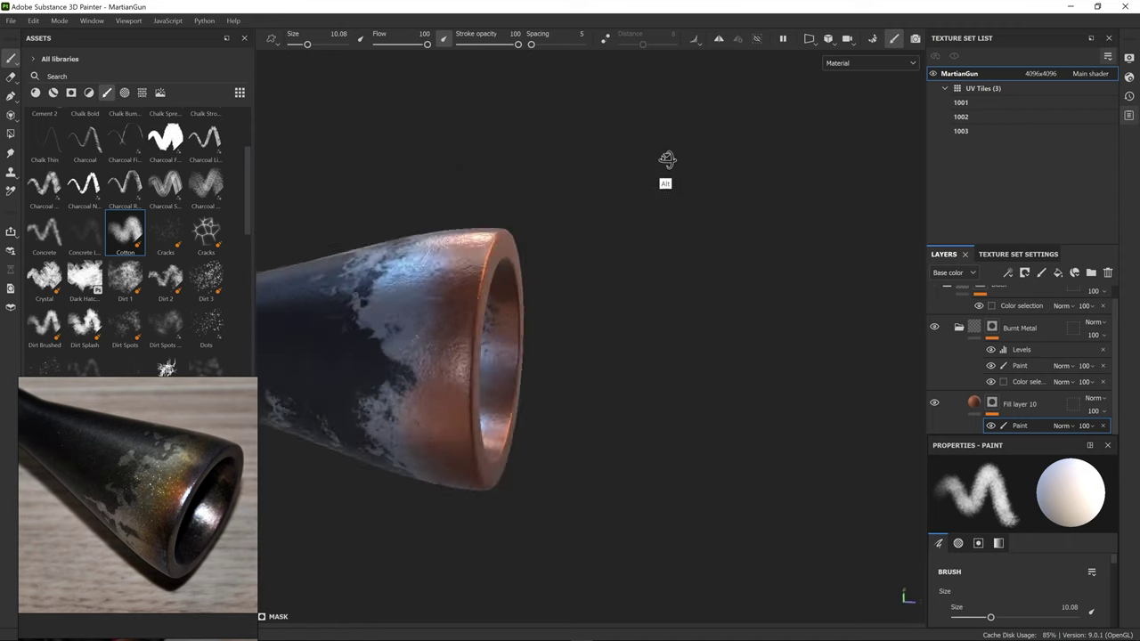
Step: Add a color-only fill layer above the orange-brown one and set its base color to dark yellow 997A21
{"action": "left_click", "coordinate": [1058, 272]}
{"action": "left_click", "coordinate": [951, 514], "text": "alt"}
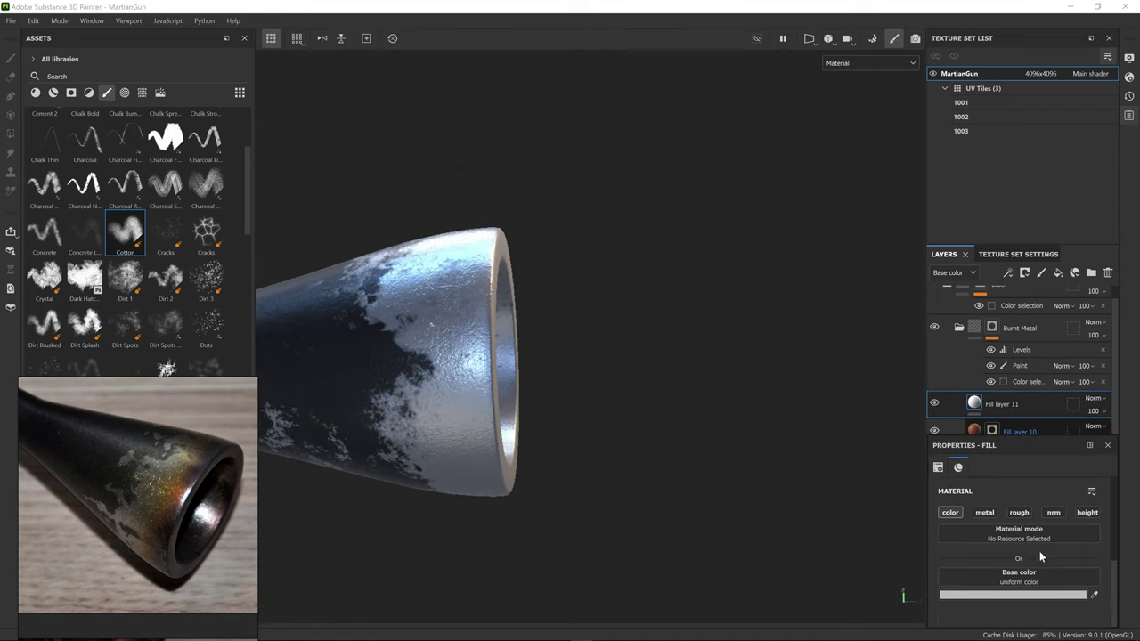
{"action": "left_click", "coordinate": [1034, 595]}
{"action": "left_click", "coordinate": [1015, 559]}
{"action": "left_click", "coordinate": [966, 487]}
{"action": "left_click", "coordinate": [972, 500]}
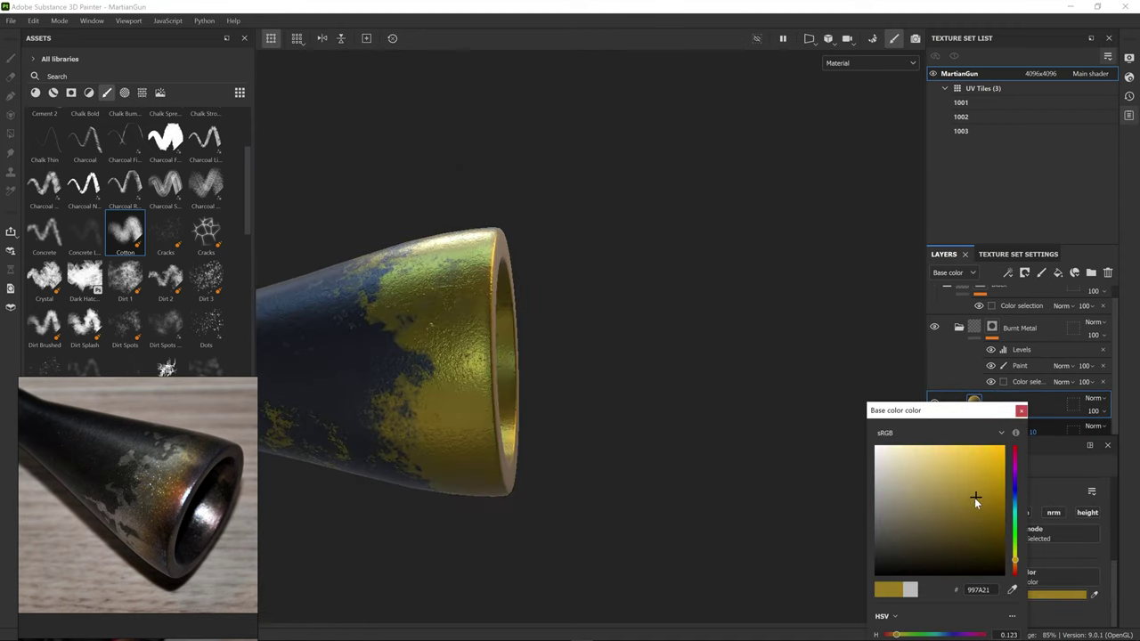
Step: Give the dark yellow fill layer a black mask with a paint effect
{"action": "left_click", "coordinate": [1029, 277]}
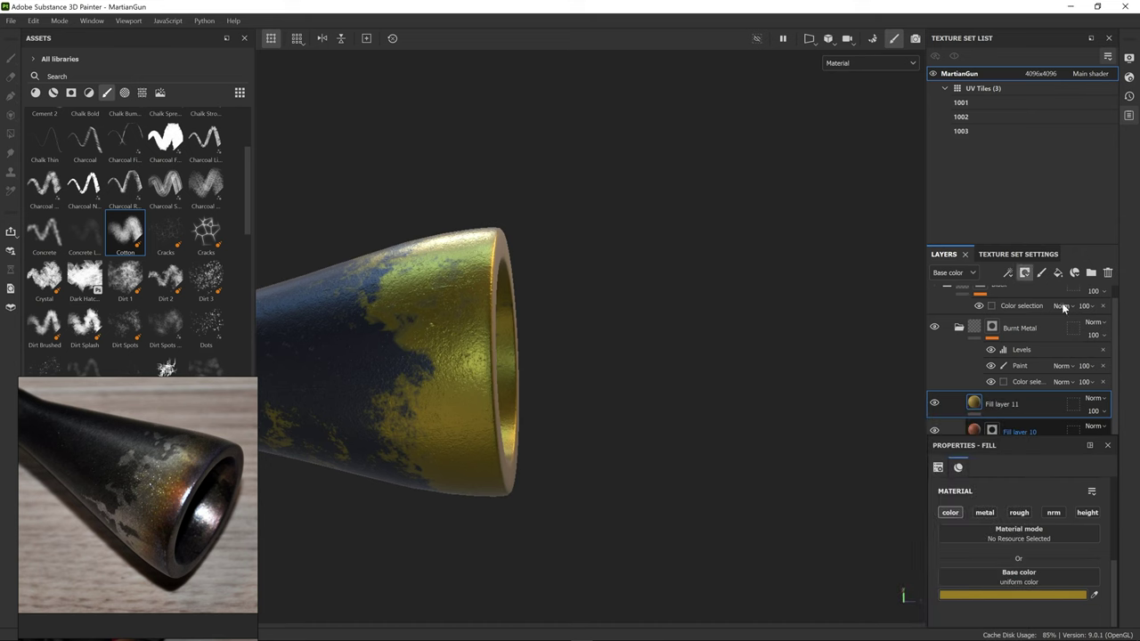
{"action": "left_click", "coordinate": [1061, 303]}
{"action": "left_click", "coordinate": [1009, 274]}
{"action": "left_click", "coordinate": [1042, 301]}
Step: Try several blend modes on the dark yellow fill layer and settle on Overlay
{"action": "left_click_drag", "start_coordinate": [485, 294], "coordinate": [426, 319], "text": "alt"}
{"action": "right_click_drag", "start_coordinate": [512, 244], "coordinate": [491, 245], "text": "ctrl"}
{"action": "left_click", "coordinate": [1095, 398]}
{"action": "left_click", "coordinate": [1086, 214]}
{"action": "left_click", "coordinate": [1095, 398]}
{"action": "left_click", "coordinate": [1081, 241]}
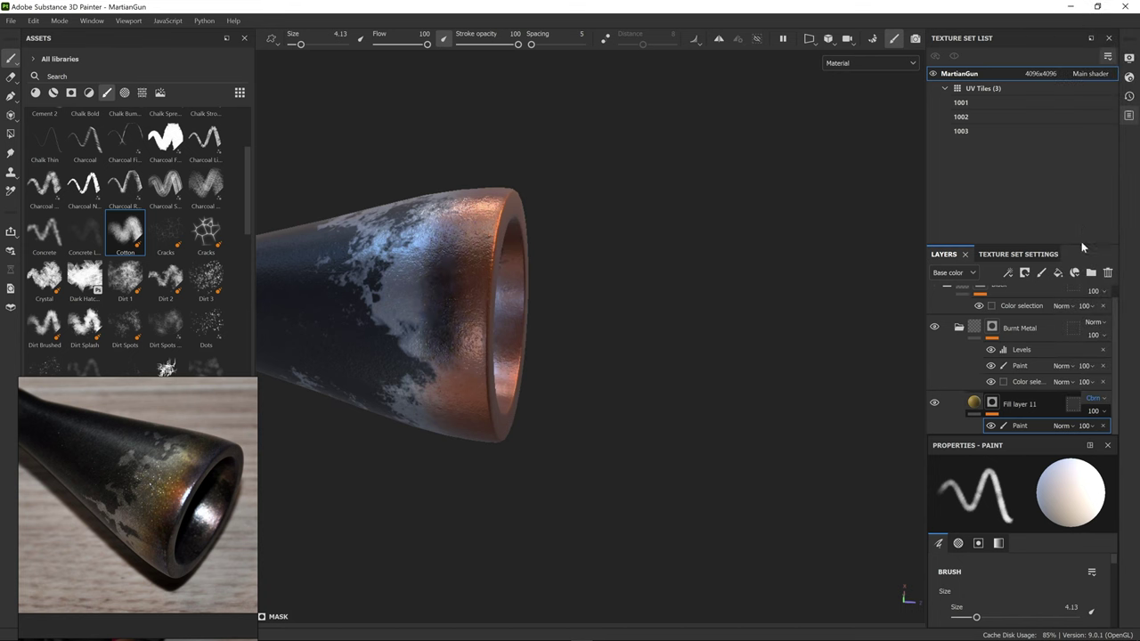
{"action": "left_click", "coordinate": [1095, 398]}
{"action": "left_click", "coordinate": [1083, 192]}
Step: Paint a yellow heat band around the muzzle just behind the orange rim with the Cotton brush
{"action": "mouse_move", "coordinate": [450, 342]}
{"action": "left_mouse_down", "text": "alt"}
{"action": "mouse_move", "coordinate": [442, 312]}
{"action": "mouse_move", "coordinate": [499, 307]}
{"action": "left_mouse_up", "text": "alt"}
{"action": "left_click_drag", "start_coordinate": [468, 289], "coordinate": [468, 314]}
{"action": "mouse_move", "coordinate": [446, 391]}
{"action": "left_mouse_down", "text": "alt"}
{"action": "mouse_move", "coordinate": [275, 468]}
{"action": "mouse_move", "coordinate": [507, 481]}
{"action": "mouse_move", "coordinate": [601, 371]}
{"action": "mouse_move", "coordinate": [543, 223]}
{"action": "mouse_move", "coordinate": [517, 321]}
{"action": "mouse_move", "coordinate": [589, 419]}
{"action": "left_mouse_up", "text": "alt"}
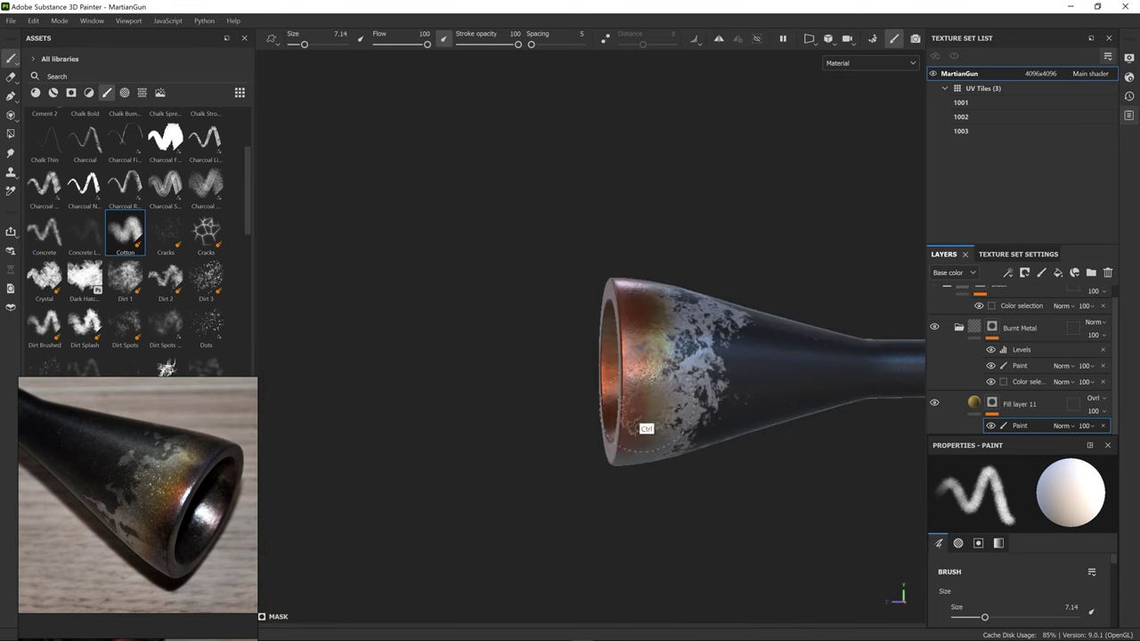
{"action": "right_click_drag", "start_coordinate": [645, 412], "coordinate": [661, 411], "text": "ctrl"}
{"action": "mouse_move", "coordinate": [661, 412]}
{"action": "left_mouse_down", "text": "alt"}
{"action": "mouse_move", "coordinate": [739, 295]}
{"action": "mouse_move", "coordinate": [677, 278]}
{"action": "mouse_move", "coordinate": [666, 426]}
{"action": "left_mouse_up", "text": "alt"}
{"action": "mouse_move", "coordinate": [666, 425]}
{"action": "left_mouse_down", "text": "ctrl+alt"}
{"action": "mouse_move", "coordinate": [673, 398]}
{"action": "mouse_move", "coordinate": [623, 369]}
{"action": "mouse_move", "coordinate": [602, 438]}
{"action": "mouse_move", "coordinate": [535, 287]}
{"action": "left_mouse_up", "text": "ctrl+alt"}
Step: Extend the orange-brown layer's mask paint around the muzzle
{"action": "scroll", "coordinate": [1024, 411], "scroll_direction": "down", "scroll_amount": 2}
{"action": "left_click", "coordinate": [1025, 422]}
{"action": "mouse_move", "coordinate": [595, 436]}
{"action": "left_mouse_down", "text": "alt"}
{"action": "mouse_move", "coordinate": [552, 457]}
{"action": "mouse_move", "coordinate": [546, 437]}
{"action": "mouse_move", "coordinate": [570, 485]}
{"action": "mouse_move", "coordinate": [602, 503]}
{"action": "mouse_move", "coordinate": [641, 499]}
{"action": "left_mouse_up", "text": "alt"}
Step: Add a color-only fill layer above the dark yellow one and set its base color to dark gray
{"action": "left_click", "coordinate": [1020, 354]}
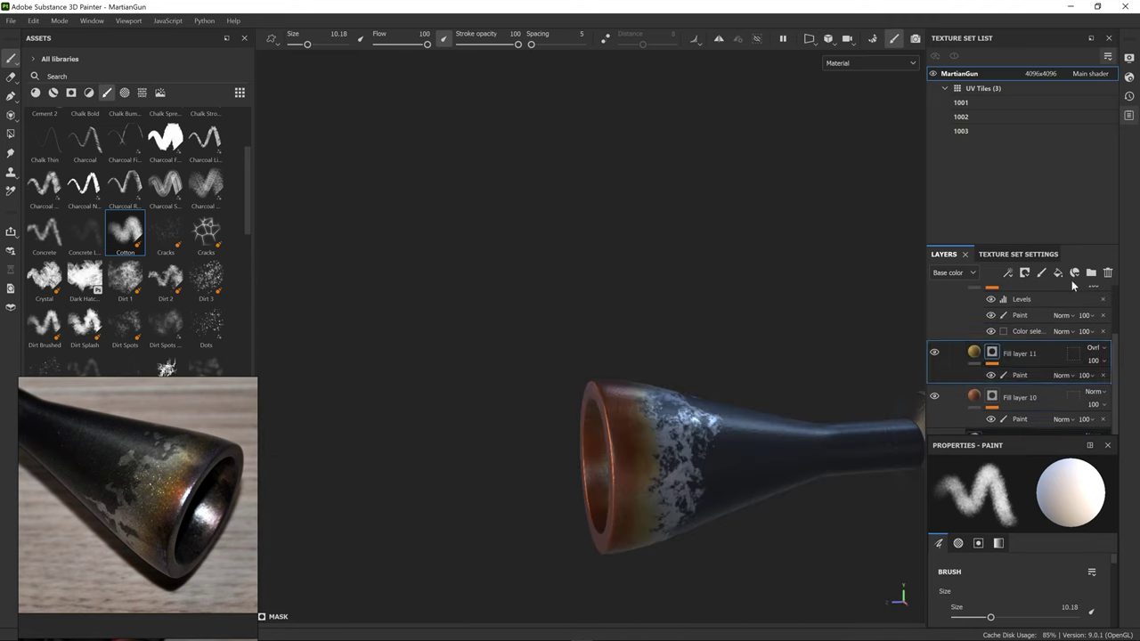
{"action": "left_click", "coordinate": [1058, 272]}
{"action": "left_click", "coordinate": [954, 515], "text": "alt"}
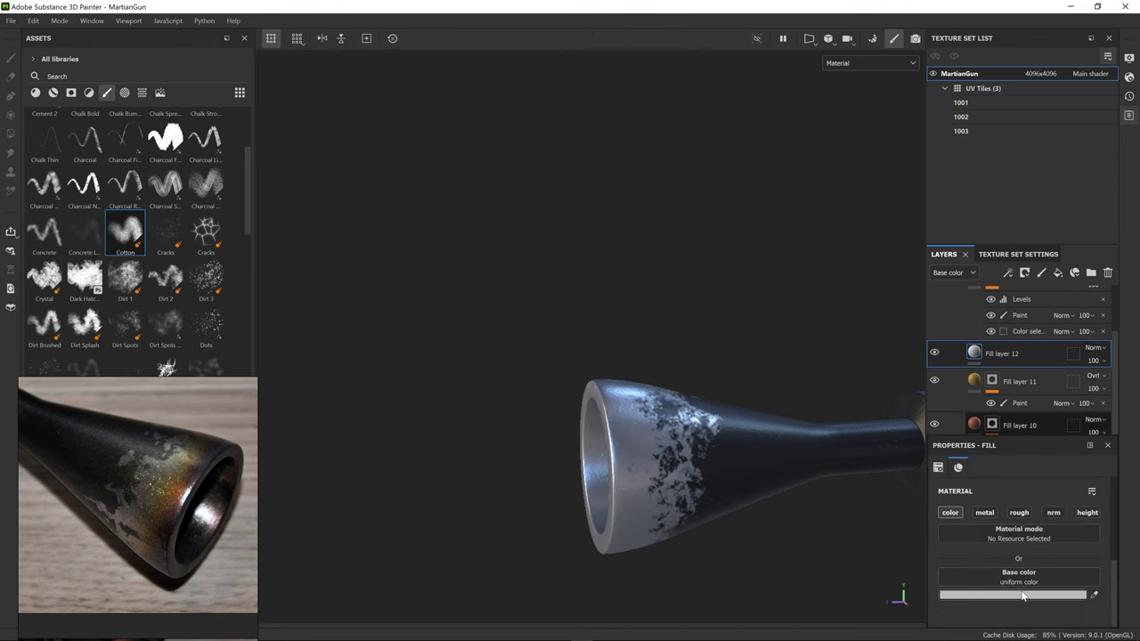
{"action": "left_click", "coordinate": [1022, 594]}
{"action": "left_click", "coordinate": [1015, 565]}
{"action": "left_click_drag", "start_coordinate": [880, 524], "coordinate": [878, 532]}
{"action": "left_click", "coordinate": [1021, 410]}
Step: Set the dark gray layer's blend mode to Color burn and give it a black mask with a paint effect
{"action": "left_click", "coordinate": [1093, 347]}
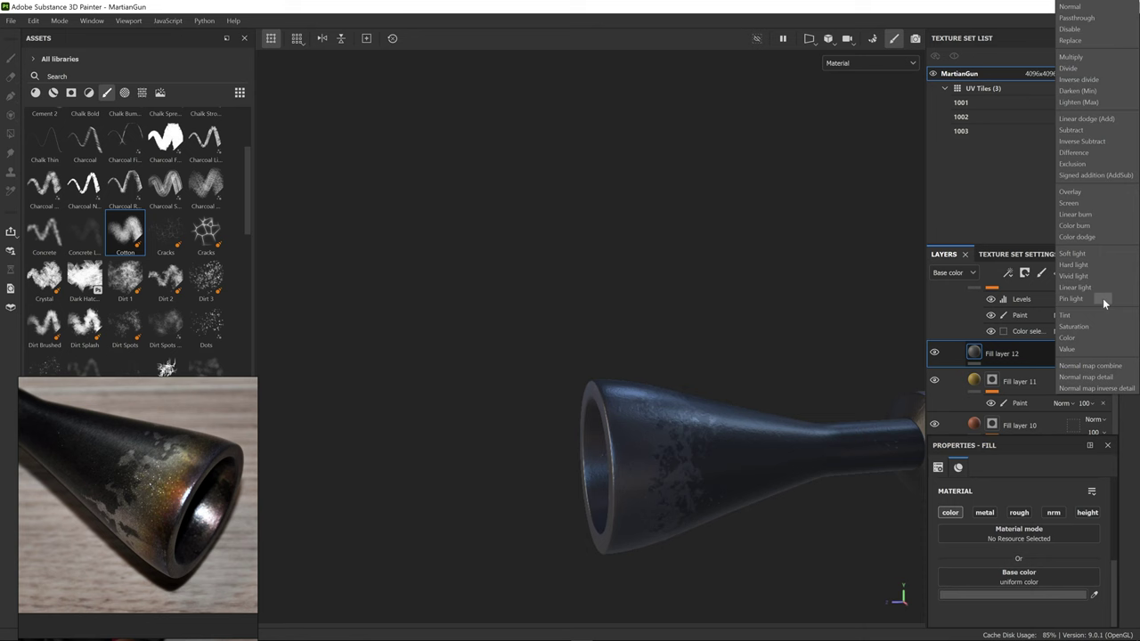
{"action": "left_click", "coordinate": [1088, 226]}
{"action": "left_click", "coordinate": [1025, 273]}
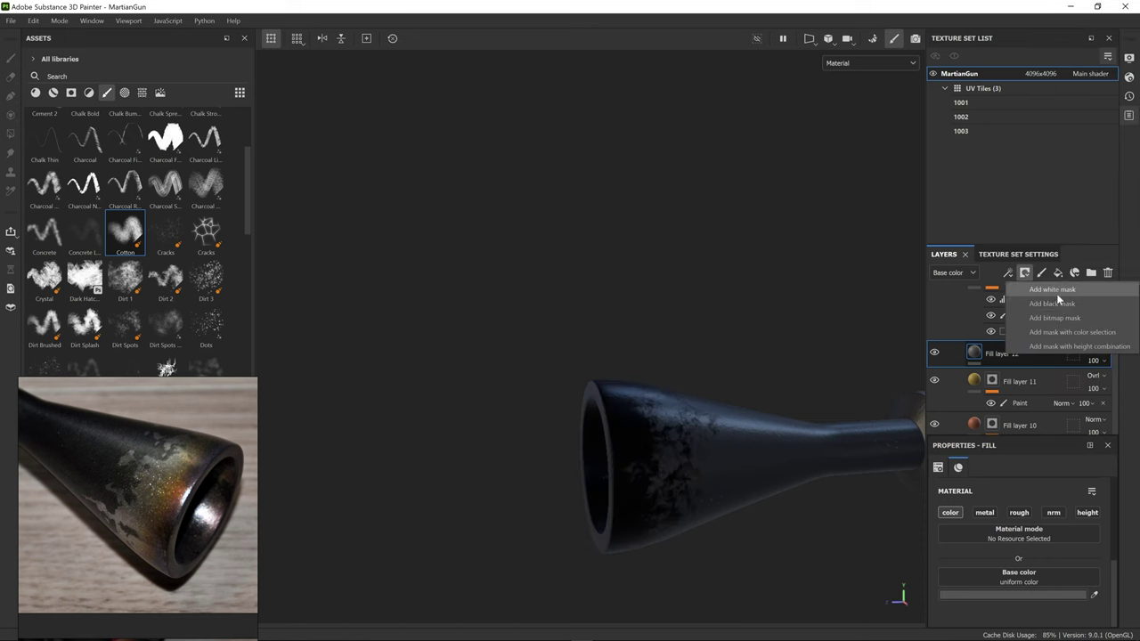
{"action": "left_click", "coordinate": [1053, 296]}
{"action": "left_click", "coordinate": [1024, 273]}
{"action": "left_click", "coordinate": [1046, 305]}
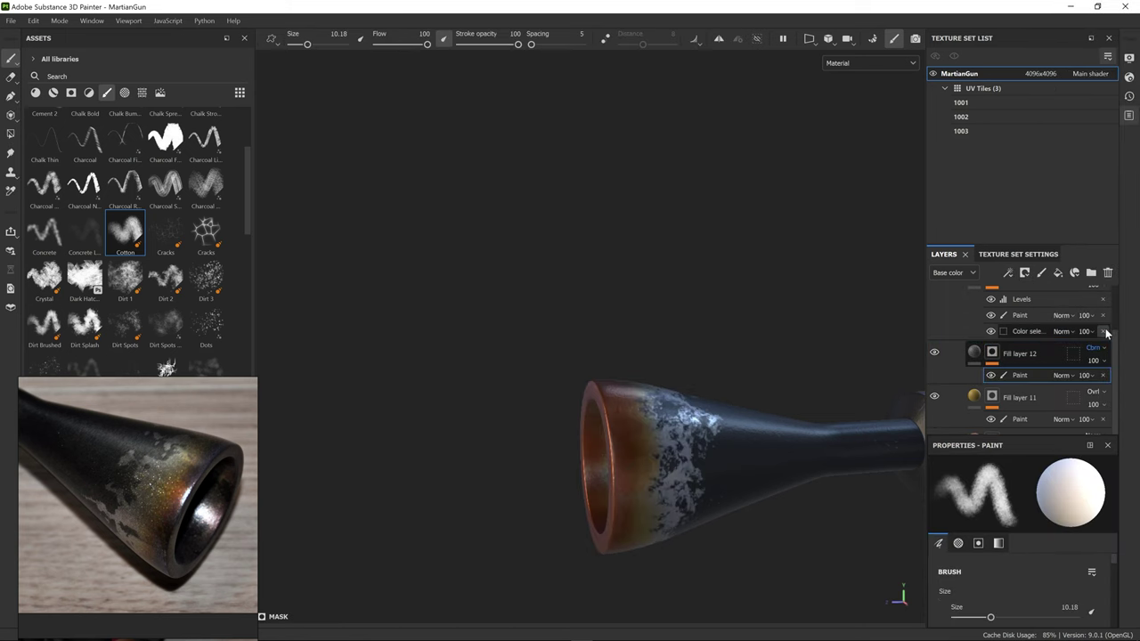
Step: Paint dark scorching over the muzzle's rim, outer edge and inner wall with the Cotton brush, varying its size
{"action": "right_click_drag", "start_coordinate": [607, 410], "coordinate": [570, 410], "text": "ctrl"}
{"action": "left_click_drag", "start_coordinate": [569, 411], "coordinate": [659, 414], "text": "alt"}
{"action": "right_click_drag", "start_coordinate": [672, 405], "coordinate": [684, 405], "text": "ctrl"}
{"action": "right_click_drag", "start_coordinate": [684, 405], "coordinate": [748, 405], "text": "shift"}
{"action": "mouse_move", "coordinate": [690, 517]}
{"action": "left_mouse_down"}
{"action": "mouse_move", "coordinate": [636, 378]}
{"action": "mouse_move", "coordinate": [615, 517]}
{"action": "left_mouse_up"}
{"action": "mouse_move", "coordinate": [615, 445]}
{"action": "left_mouse_down", "text": "alt"}
{"action": "mouse_move", "coordinate": [693, 437]}
{"action": "mouse_move", "coordinate": [846, 471]}
{"action": "left_mouse_up", "text": "alt"}
{"action": "mouse_move", "coordinate": [712, 330]}
{"action": "left_mouse_down", "text": "alt"}
{"action": "mouse_move", "coordinate": [763, 317]}
{"action": "mouse_move", "coordinate": [877, 334]}
{"action": "left_mouse_up", "text": "alt"}
{"action": "right_click_drag", "start_coordinate": [703, 389], "coordinate": [686, 389], "text": "ctrl"}
{"action": "left_click_drag", "start_coordinate": [681, 414], "coordinate": [681, 454]}
{"action": "left_click_drag", "start_coordinate": [641, 303], "coordinate": [597, 329], "text": "alt"}
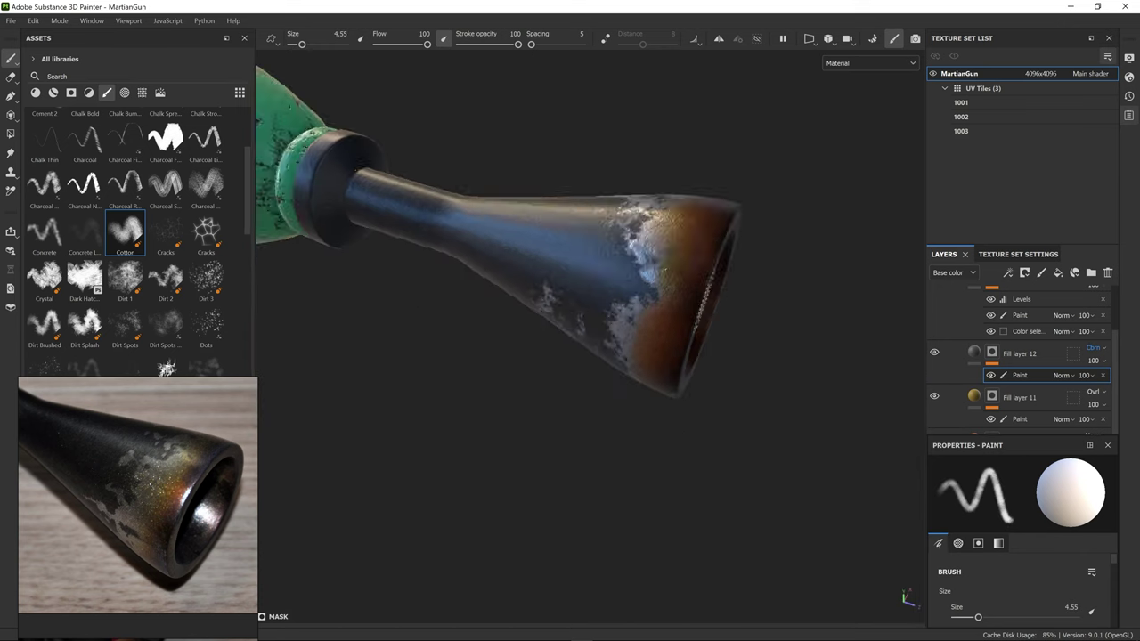
{"action": "right_click_drag", "start_coordinate": [597, 356], "coordinate": [615, 356], "text": "ctrl"}
{"action": "mouse_move", "coordinate": [605, 329]}
{"action": "left_mouse_down", "text": "alt"}
{"action": "mouse_move", "coordinate": [512, 359]}
{"action": "mouse_move", "coordinate": [382, 347]}
{"action": "left_mouse_up", "text": "alt"}
{"action": "left_click_drag", "start_coordinate": [614, 463], "coordinate": [623, 400], "text": "alt"}
{"action": "mouse_move", "coordinate": [588, 414]}
{"action": "left_mouse_down"}
{"action": "mouse_move", "coordinate": [595, 463]}
{"action": "mouse_move", "coordinate": [685, 392]}
{"action": "left_mouse_up"}
{"action": "mouse_move", "coordinate": [601, 379]}
{"action": "left_mouse_down"}
{"action": "mouse_move", "coordinate": [628, 365]}
{"action": "mouse_move", "coordinate": [624, 481]}
{"action": "left_mouse_up"}
{"action": "right_click_drag", "start_coordinate": [571, 373], "coordinate": [598, 373], "text": "ctrl"}
{"action": "left_click_drag", "start_coordinate": [597, 374], "coordinate": [606, 284], "text": "alt"}
{"action": "mouse_move", "coordinate": [648, 363]}
{"action": "left_mouse_down", "text": "alt"}
{"action": "mouse_move", "coordinate": [608, 361]}
{"action": "mouse_move", "coordinate": [652, 299]}
{"action": "mouse_move", "coordinate": [616, 355]}
{"action": "mouse_move", "coordinate": [511, 288]}
{"action": "mouse_move", "coordinate": [682, 412]}
{"action": "mouse_move", "coordinate": [671, 369]}
{"action": "mouse_move", "coordinate": [681, 298]}
{"action": "left_mouse_up", "text": "alt"}
Step: Add a roughness-only fill layer named Roughness above Fill layer 12 in the Burnt Metal group and set its roughness to about 0.15
{"action": "left_click", "coordinate": [1021, 419]}
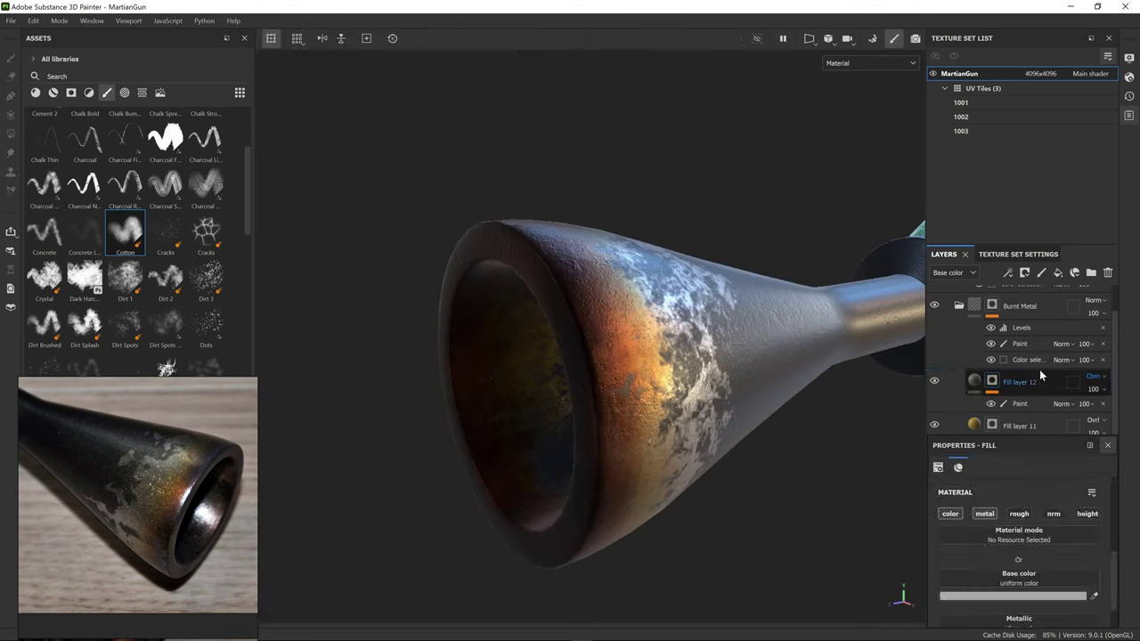
{"action": "left_click", "coordinate": [992, 381]}
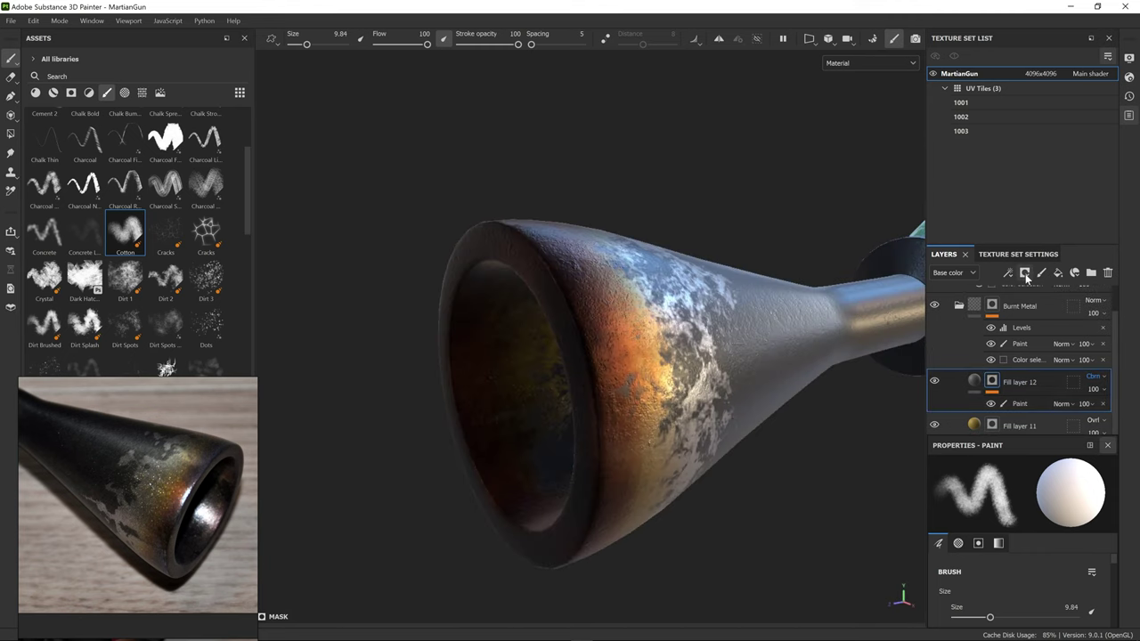
{"action": "left_click", "coordinate": [1058, 274]}
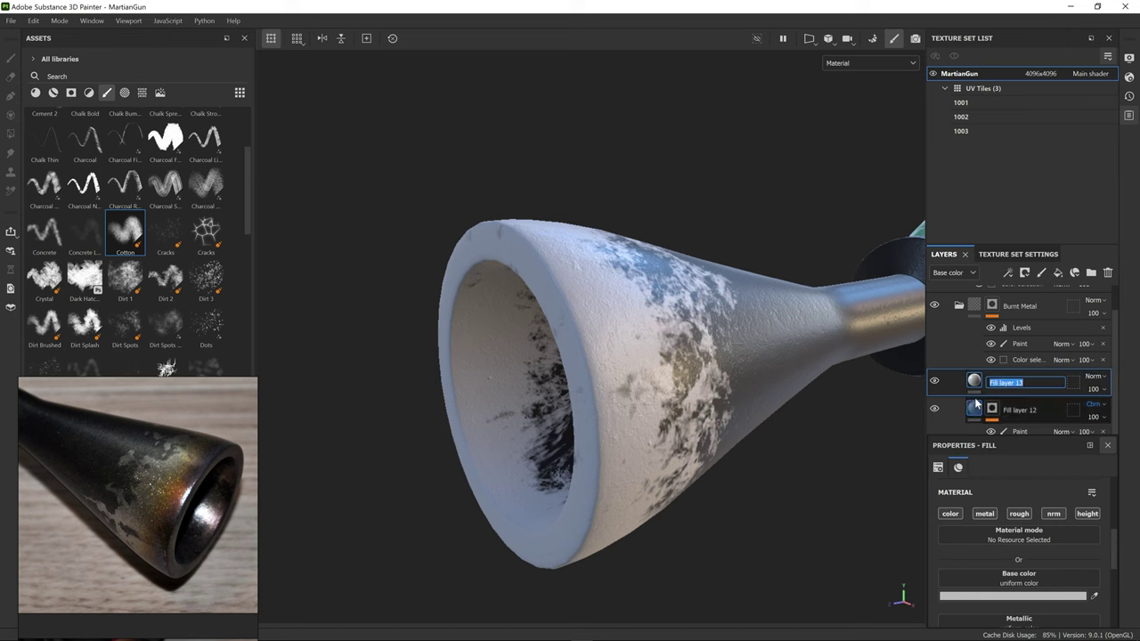
{"action": "left_click", "coordinate": [1019, 515]}
{"action": "left_click_drag", "start_coordinate": [983, 609], "coordinate": [958, 609]}
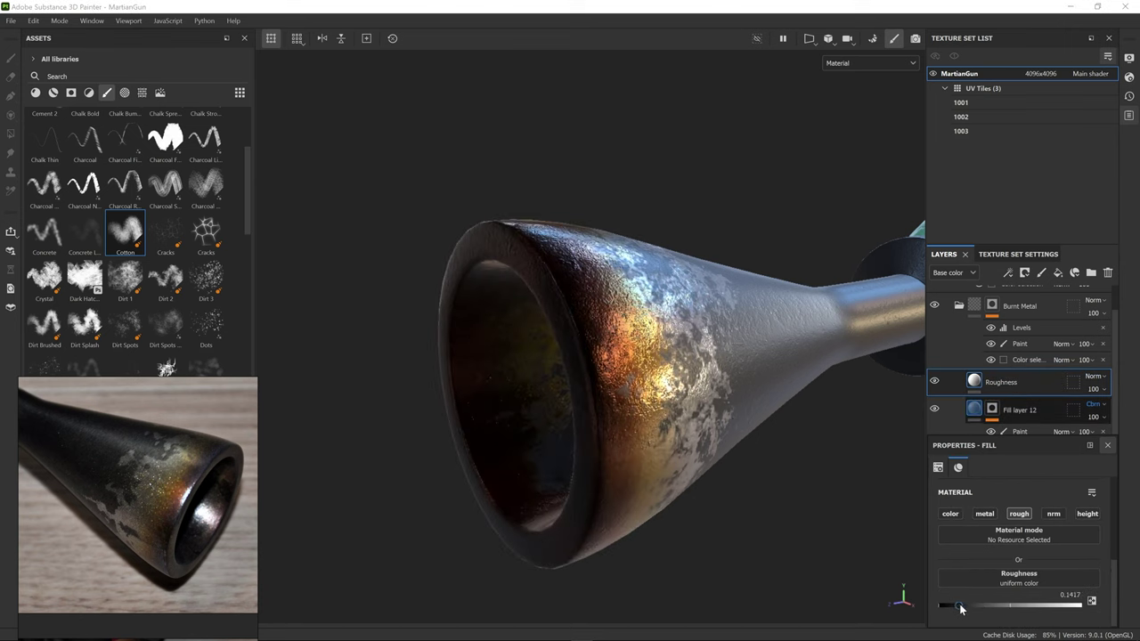
{"action": "left_click_drag", "start_coordinate": [907, 526], "coordinate": [728, 372], "text": "alt"}
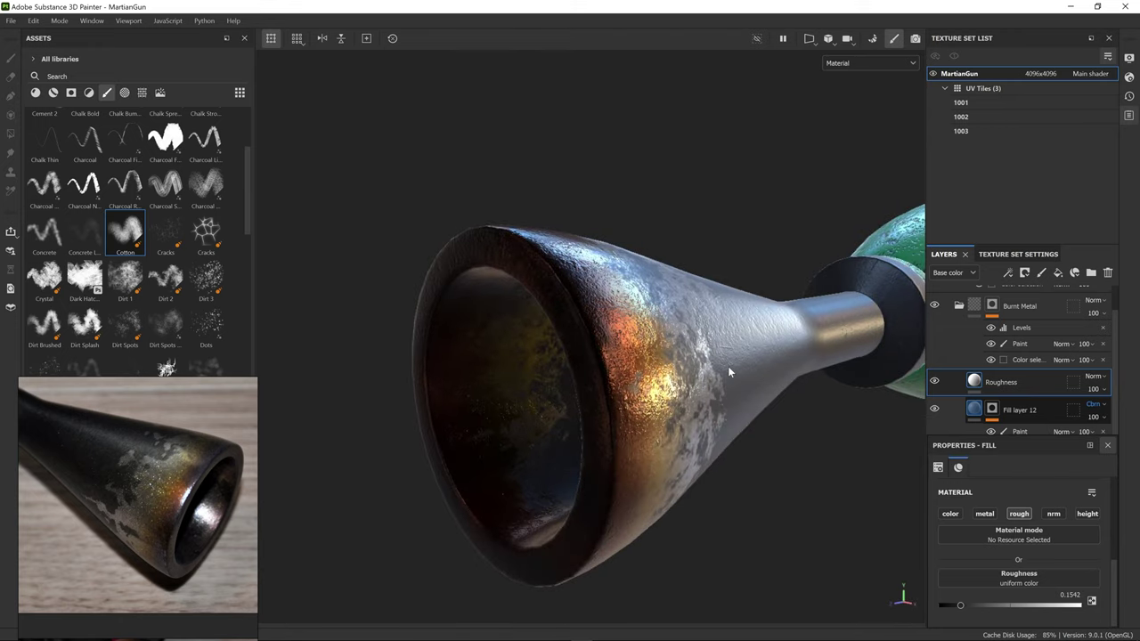
Step: Give the muzzle's Roughness layer a black mask with a fill effect using the Dirt 3 texture, and view the mask alone
{"action": "left_click", "coordinate": [1025, 274]}
{"action": "left_click", "coordinate": [1050, 303]}
{"action": "left_click", "coordinate": [1008, 273]}
{"action": "left_click", "coordinate": [1048, 318]}
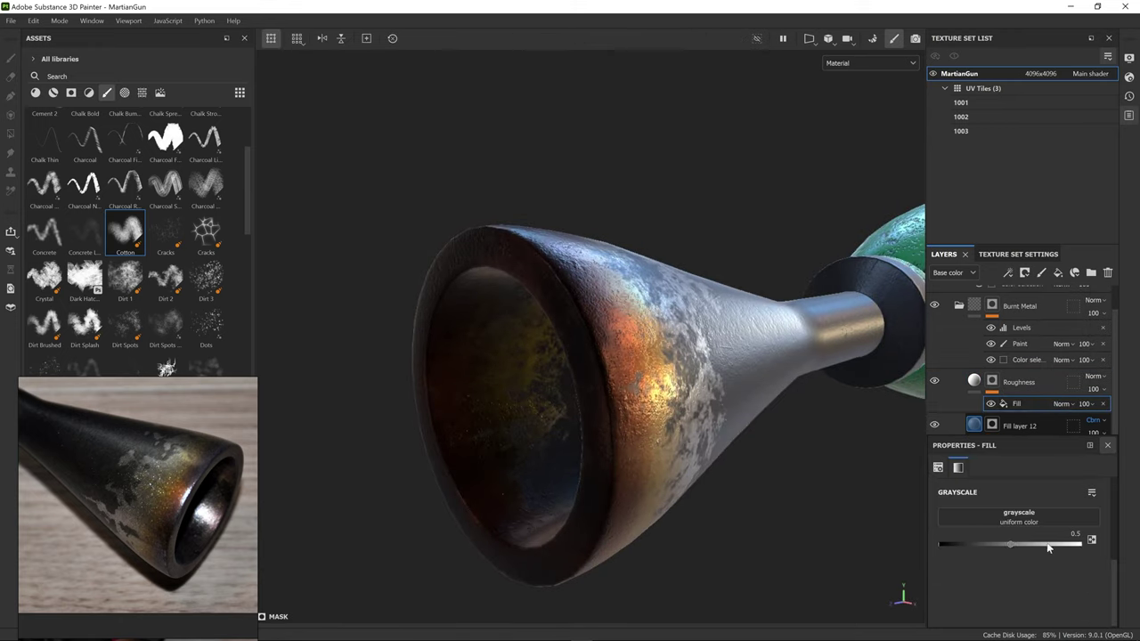
{"action": "left_click", "coordinate": [1018, 518]}
{"action": "mouse_move", "coordinate": [1131, 503]}
{"action": "left_mouse_down"}
{"action": "mouse_move", "coordinate": [1124, 532]}
{"action": "mouse_move", "coordinate": [1122, 521]}
{"action": "left_mouse_up"}
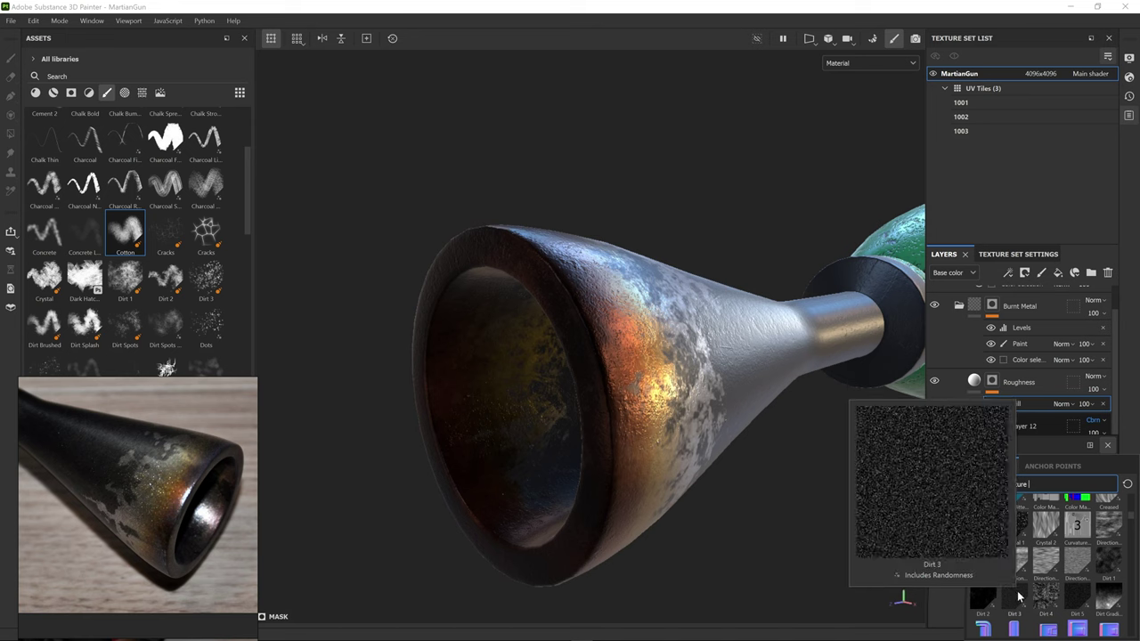
{"action": "left_click", "coordinate": [1018, 597]}
{"action": "key", "text": "m"}
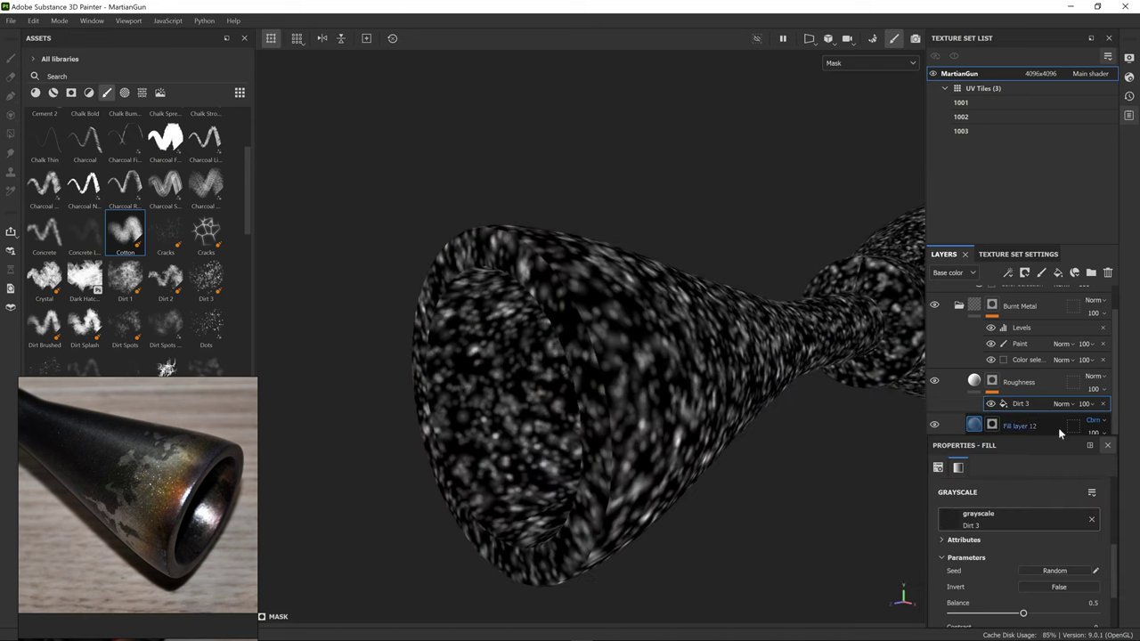
Step: Raise the Dirt 3 fill's noise scale to its maximum and increase its tiling for finer specks on the muzzle
{"action": "left_click_drag", "start_coordinate": [1112, 562], "coordinate": [1105, 592]}
{"action": "scroll", "coordinate": [1111, 576], "scroll_direction": "down", "scroll_amount": 2}
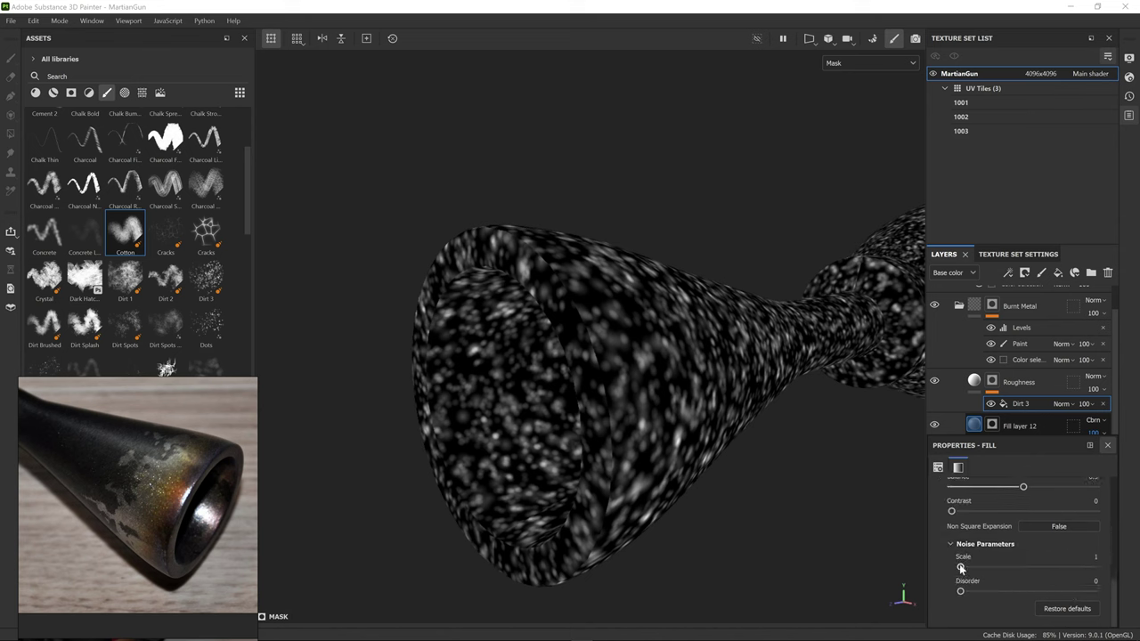
{"action": "left_click_drag", "start_coordinate": [960, 567], "coordinate": [1121, 567]}
{"action": "scroll", "coordinate": [1113, 596], "scroll_direction": "up", "scroll_amount": 3}
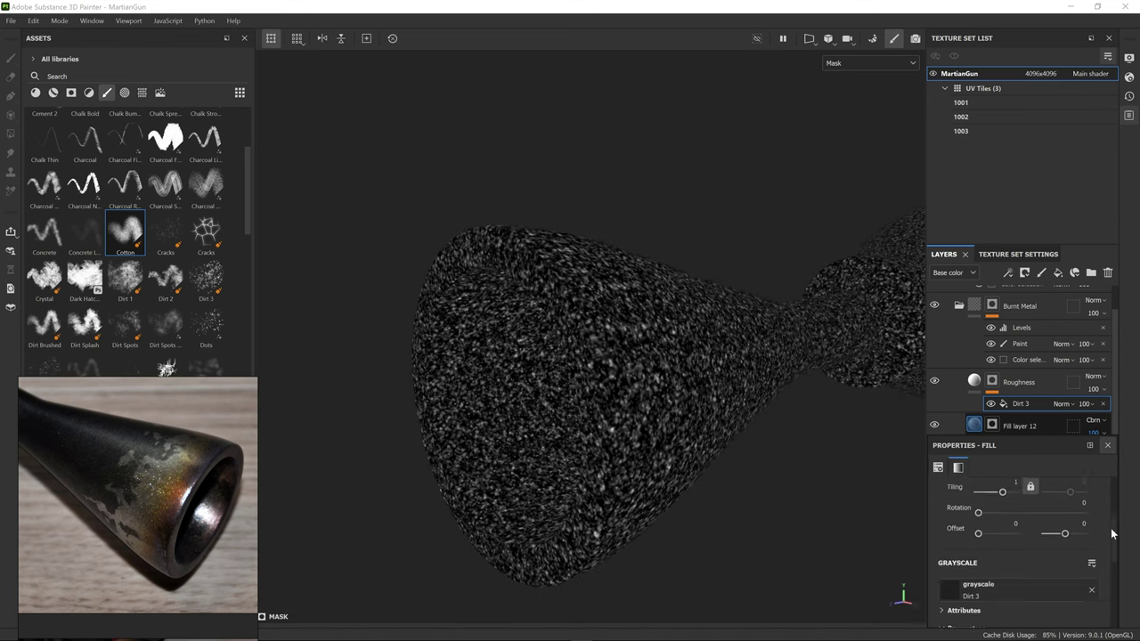
{"action": "left_click_drag", "start_coordinate": [1010, 520], "coordinate": [1004, 519]}
{"action": "left_click", "coordinate": [976, 381]}
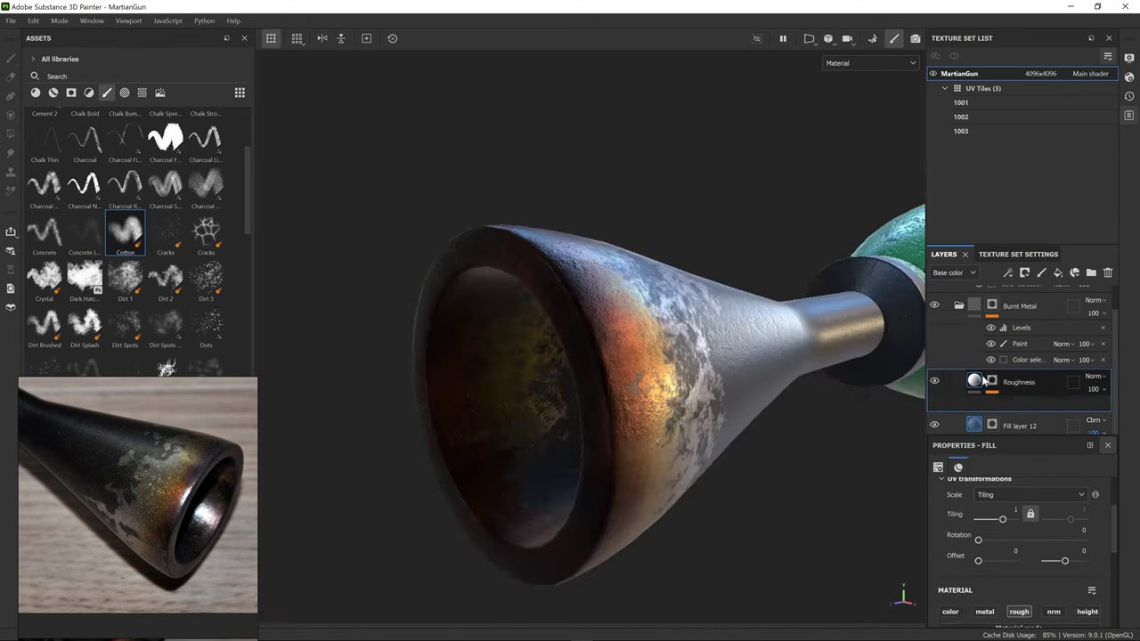
{"action": "mouse_move", "coordinate": [709, 382]}
{"action": "left_mouse_down", "text": "alt"}
{"action": "mouse_move", "coordinate": [614, 397]}
{"action": "mouse_move", "coordinate": [707, 382]}
{"action": "mouse_move", "coordinate": [699, 365]}
{"action": "left_mouse_up", "text": "alt"}
{"action": "scroll", "coordinate": [707, 383], "scroll_direction": "up", "scroll_amount": 3}
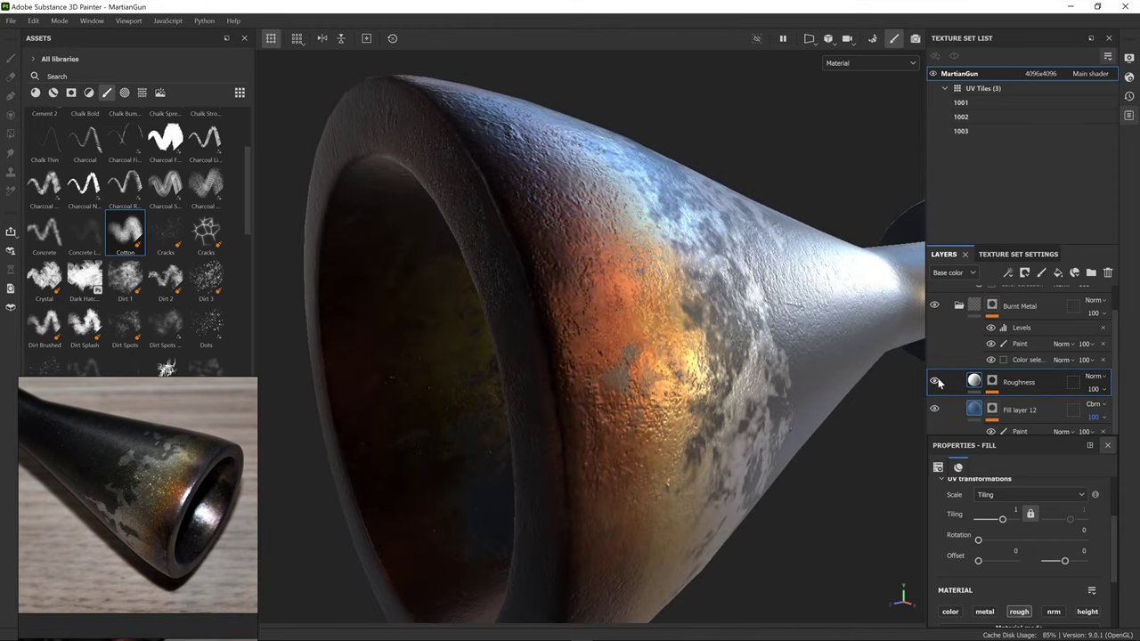
Step: Add a Levels effect to the muzzle's Roughness mask, lower its input white point to about 0.55, and compare with the layer hidden
{"action": "left_click", "coordinate": [992, 382]}
{"action": "left_click", "coordinate": [1007, 273]}
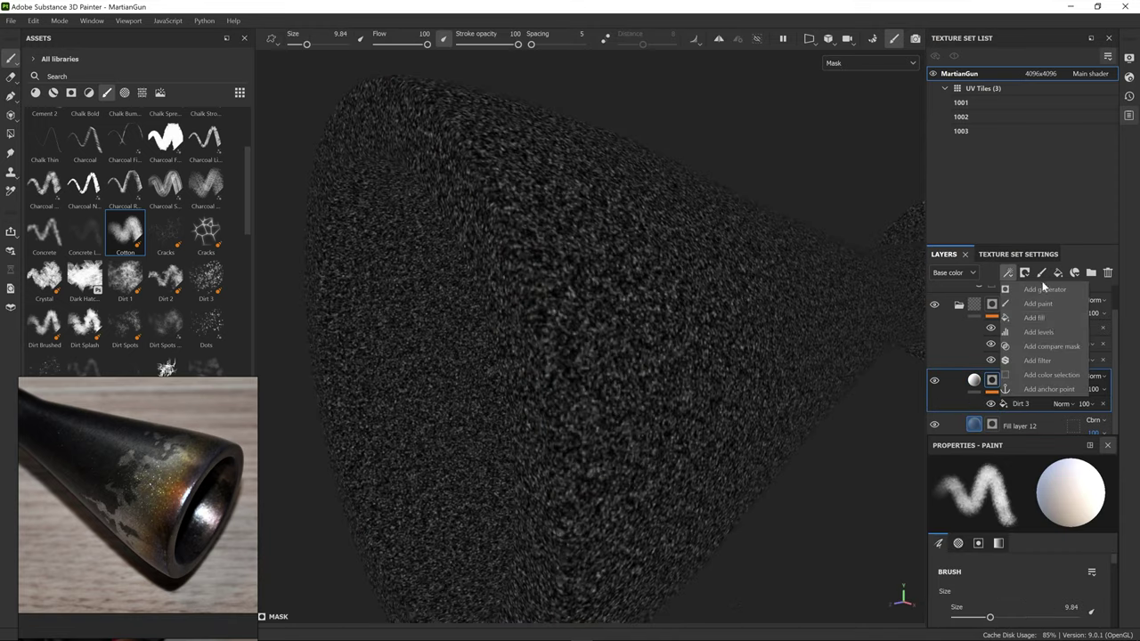
{"action": "left_click", "coordinate": [1039, 332]}
{"action": "left_click_drag", "start_coordinate": [1104, 492], "coordinate": [1043, 492]}
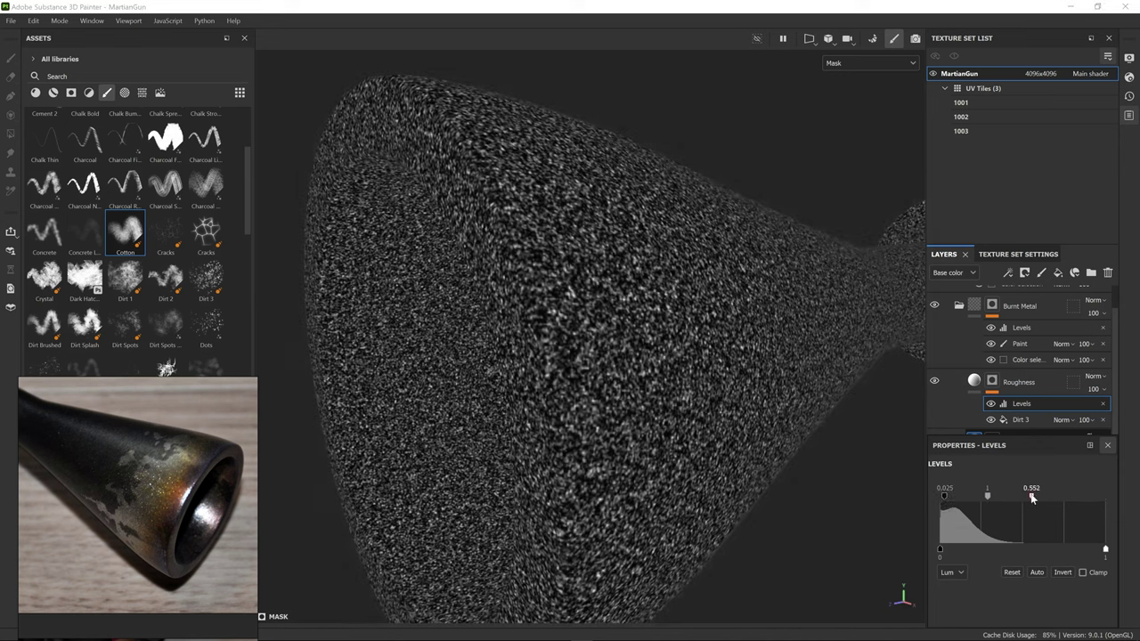
{"action": "left_click", "coordinate": [974, 382]}
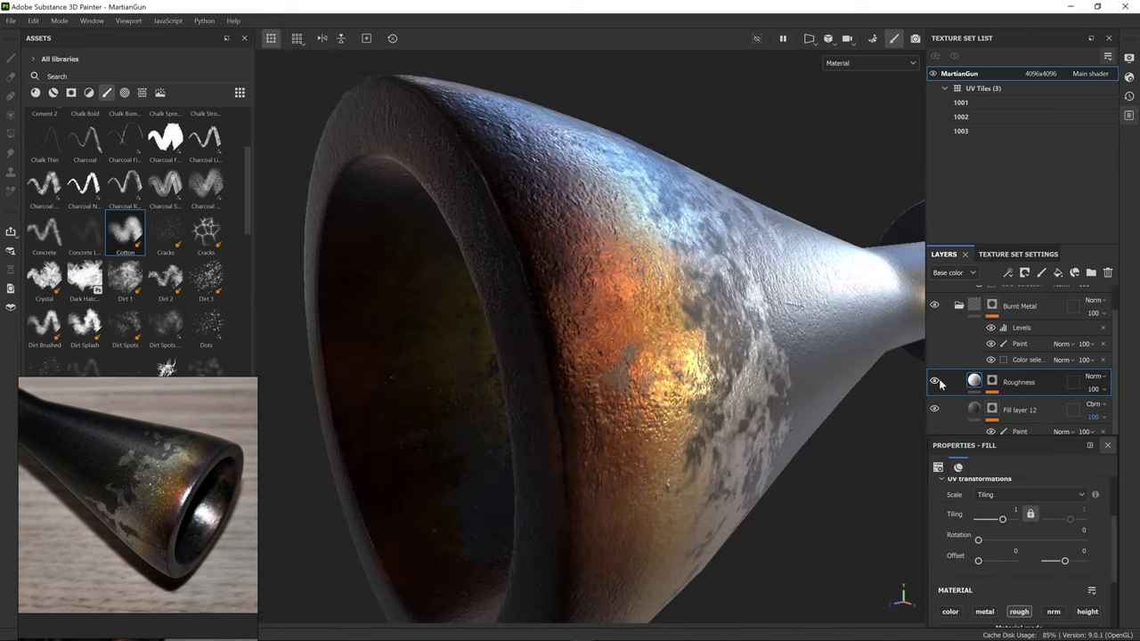
{"action": "left_click", "coordinate": [935, 382]}
{"action": "left_click", "coordinate": [935, 382]}
Step: Examine the edges of the metallic ring trim on the gun body with the Burnt Metal group hidden and shown
{"action": "right_click_drag", "start_coordinate": [747, 363], "coordinate": [366, 433], "text": "alt"}
{"action": "left_click_drag", "start_coordinate": [626, 404], "coordinate": [392, 418], "text": "ctrl+alt"}
{"action": "left_click_drag", "start_coordinate": [826, 375], "coordinate": [795, 455], "text": "alt"}
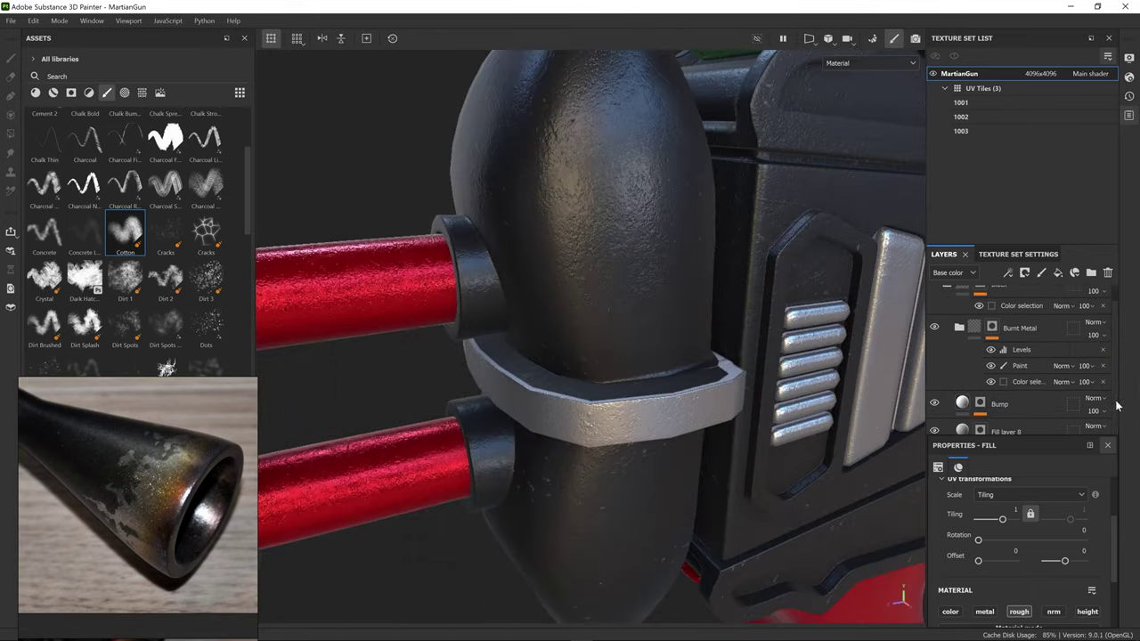
{"action": "left_click", "coordinate": [934, 328]}
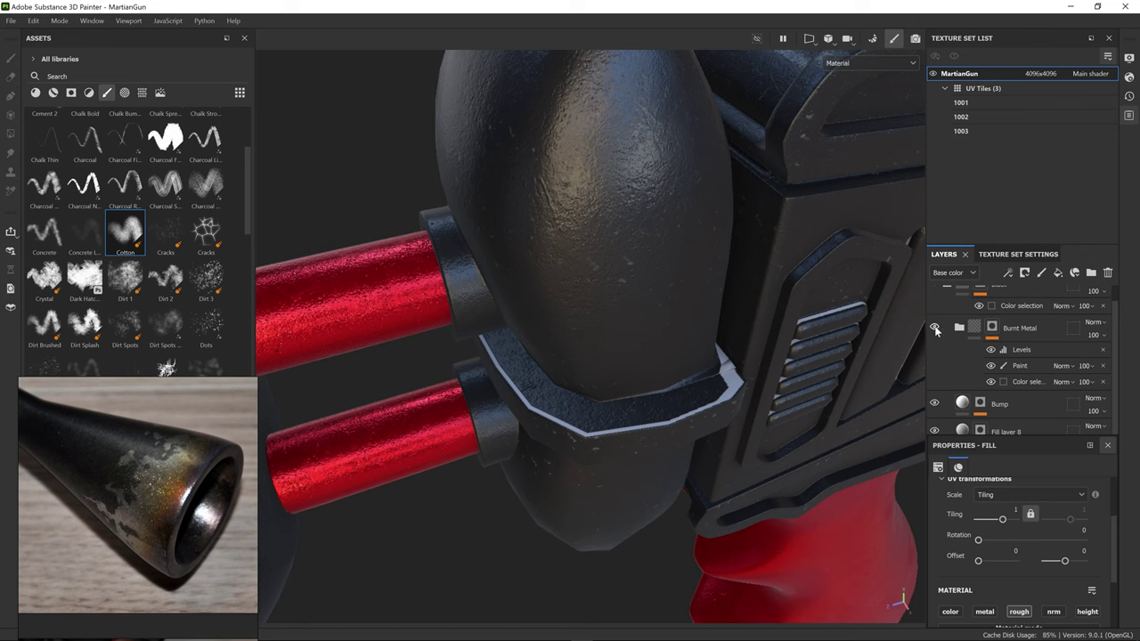
{"action": "left_click", "coordinate": [934, 327]}
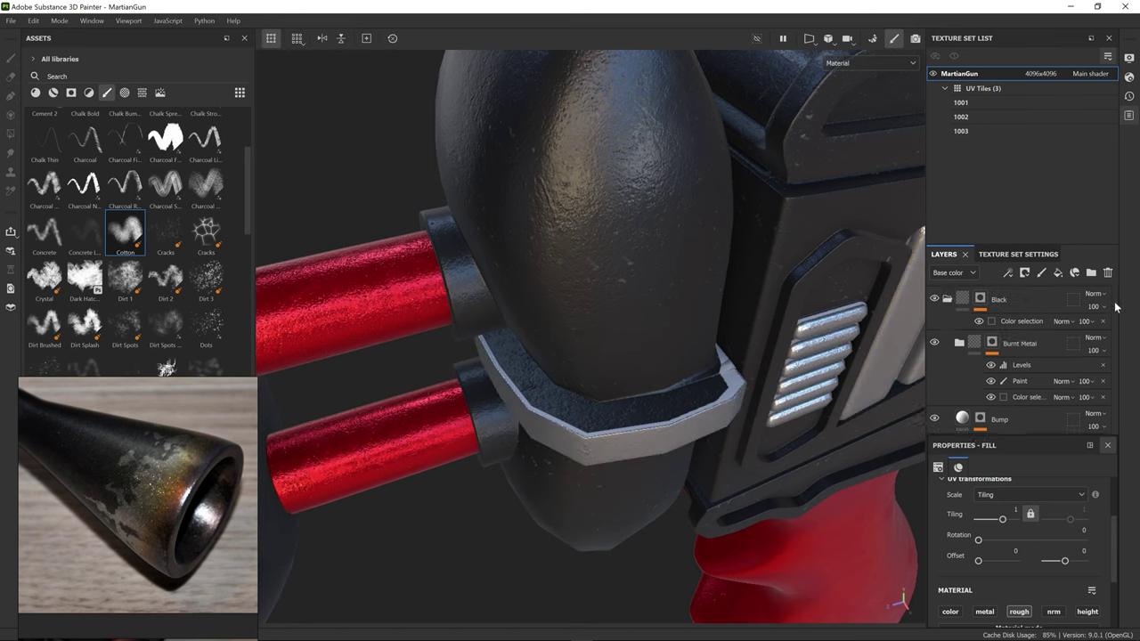
{"action": "scroll", "coordinate": [1112, 300], "scroll_direction": "up", "scroll_amount": 1}
{"action": "left_click", "coordinate": [959, 343]}
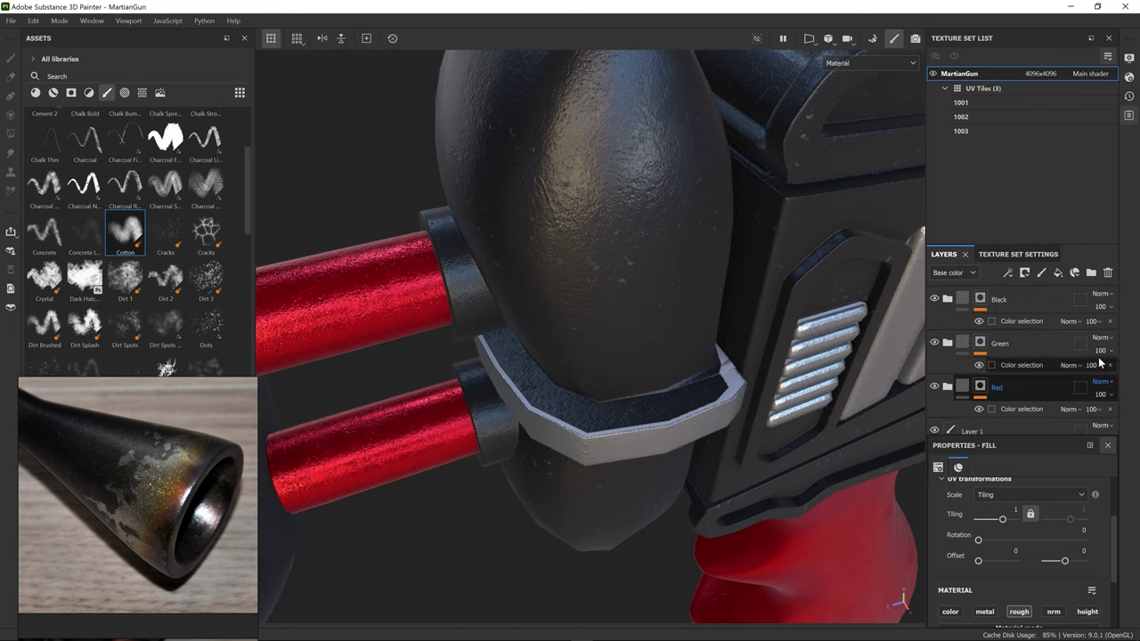
Step: Inspect the Black group's color selection in the ID view and add a paint effect above it on the group's mask
{"action": "left_click", "coordinate": [1022, 321]}
{"action": "left_click", "coordinate": [1083, 609]}
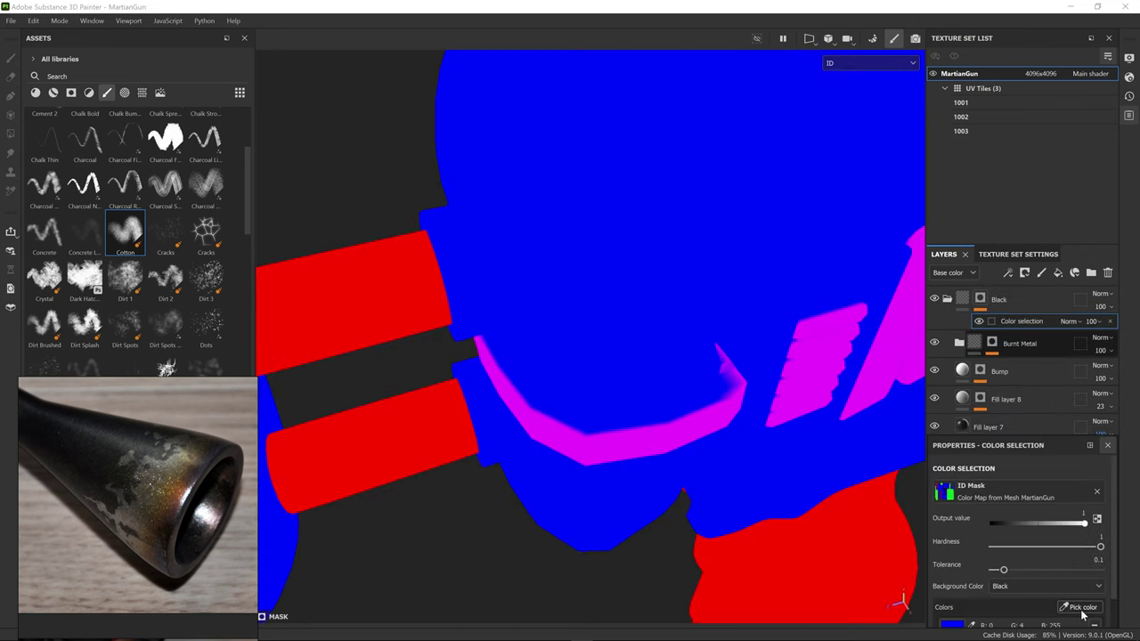
{"action": "left_click", "coordinate": [981, 300]}
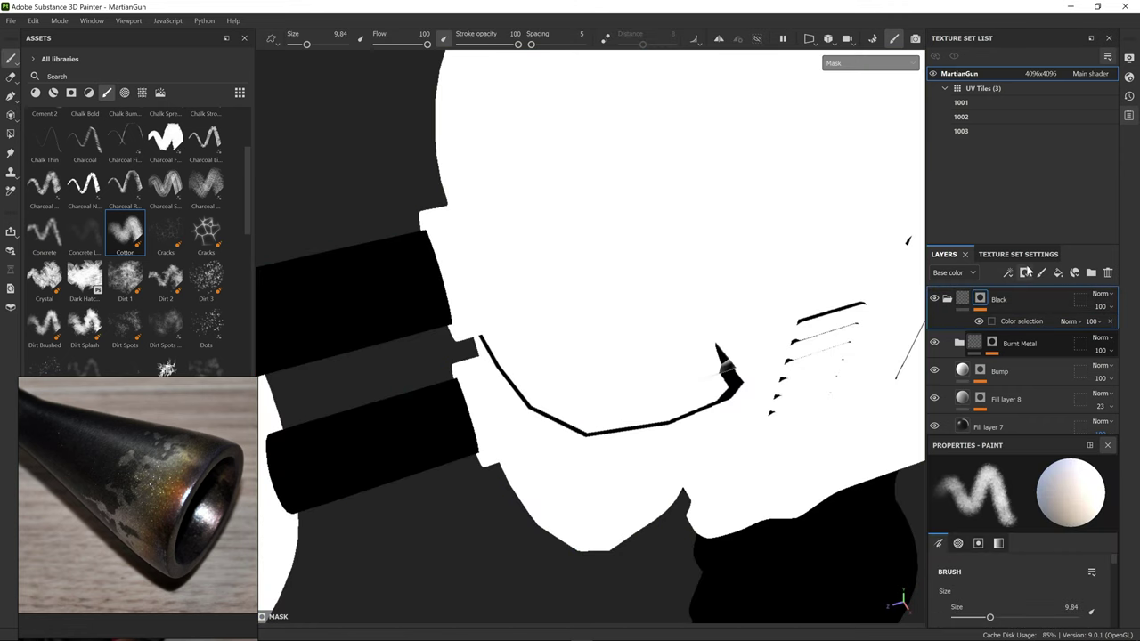
{"action": "left_click", "coordinate": [1009, 272]}
{"action": "left_click", "coordinate": [1041, 290]}
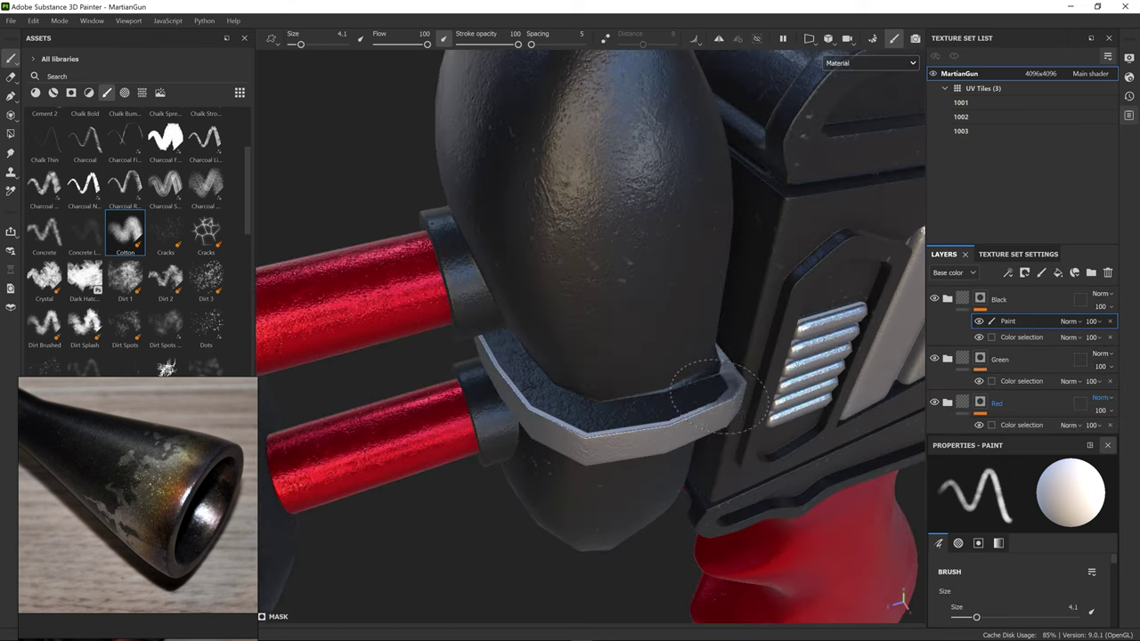
{"action": "left_click_drag", "start_coordinate": [605, 339], "coordinate": [543, 325], "text": "alt"}
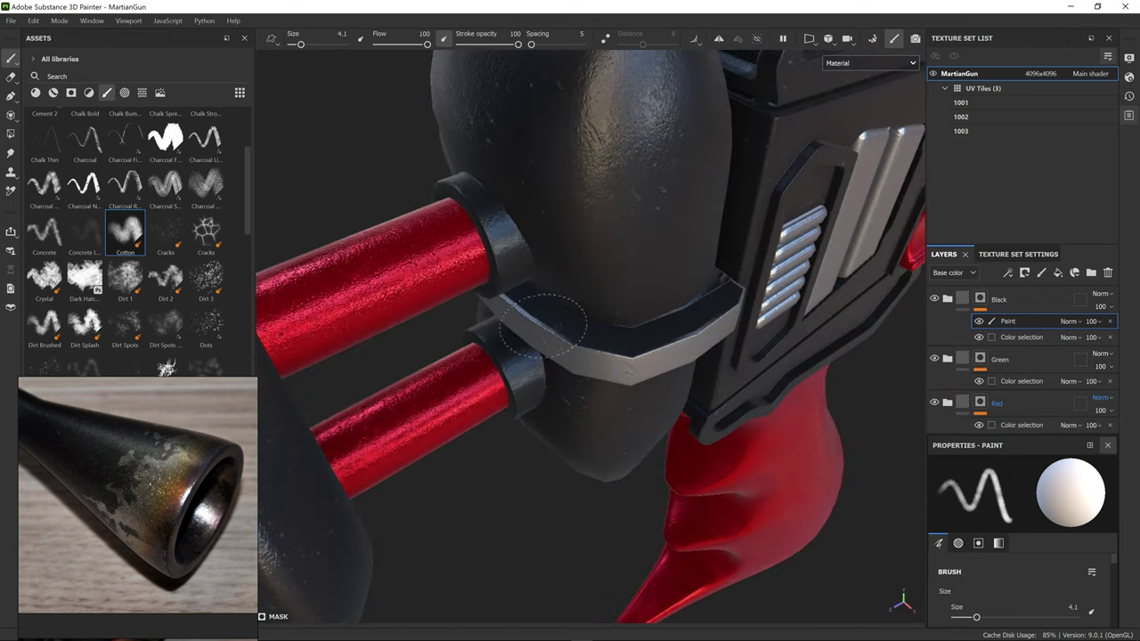
{"action": "left_click_drag", "start_coordinate": [668, 331], "coordinate": [509, 425], "text": "alt"}
Step: Set the tolerance of the Black group's color selection to 0.6, save the project, and check the mask's coverage
{"action": "left_click", "coordinate": [1021, 337]}
{"action": "left_click_drag", "start_coordinate": [1001, 554], "coordinate": [1057, 554]}
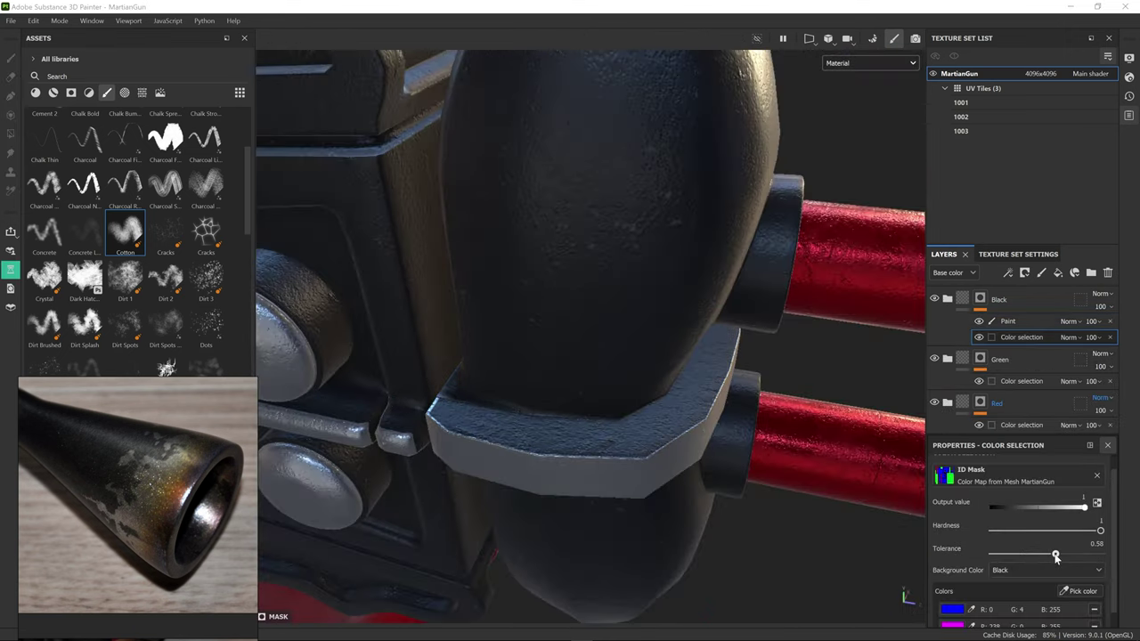
{"action": "left_click_drag", "start_coordinate": [570, 423], "coordinate": [778, 475], "text": "alt"}
{"action": "key", "text": "ctrl+s"}
{"action": "left_click", "coordinate": [934, 299]}
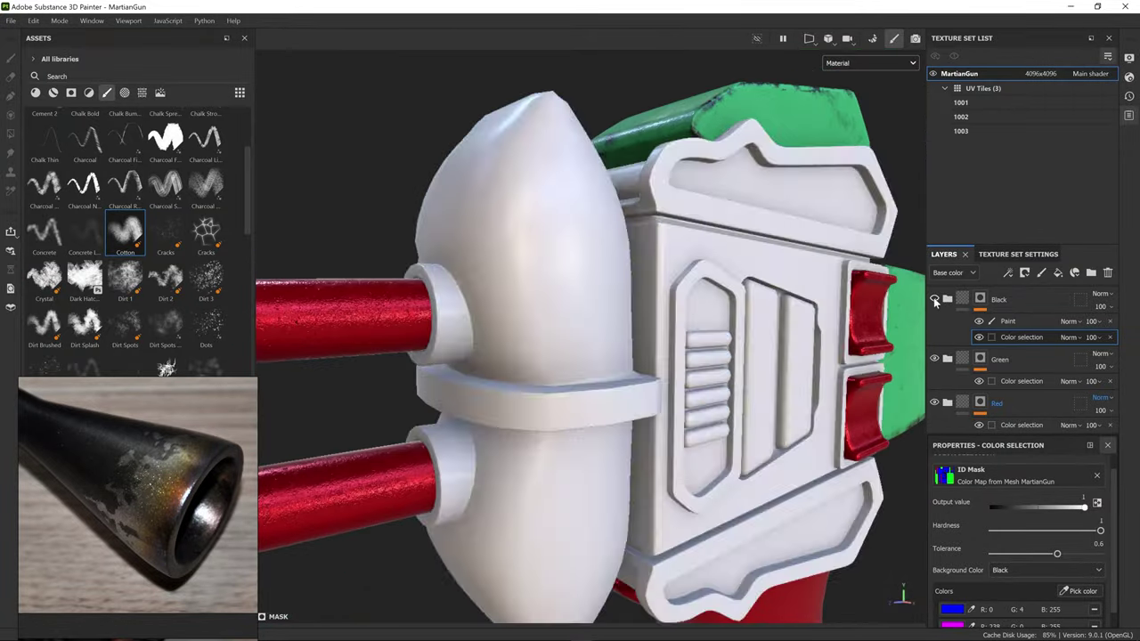
{"action": "left_click", "coordinate": [934, 299]}
Step: Add a roughness-only fill layer named Roughness above Fill layer 8 in the Black group and set its roughness to about 0.16
{"action": "left_click", "coordinate": [946, 298]}
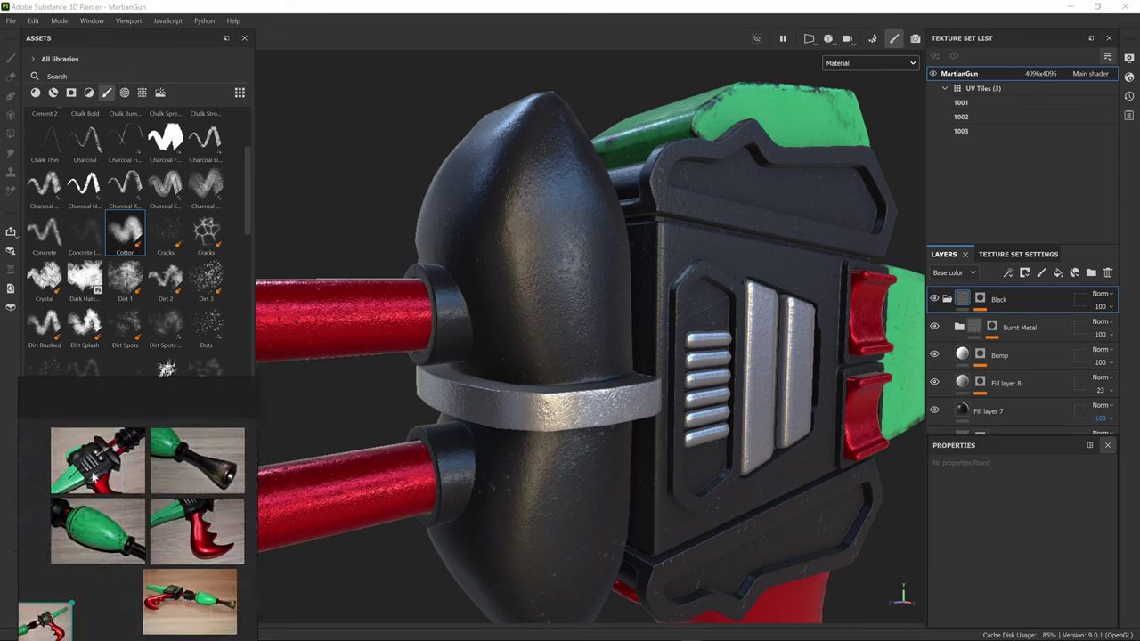
{"action": "left_click_drag", "start_coordinate": [645, 401], "coordinate": [570, 450], "text": "alt"}
{"action": "left_click", "coordinate": [988, 385]}
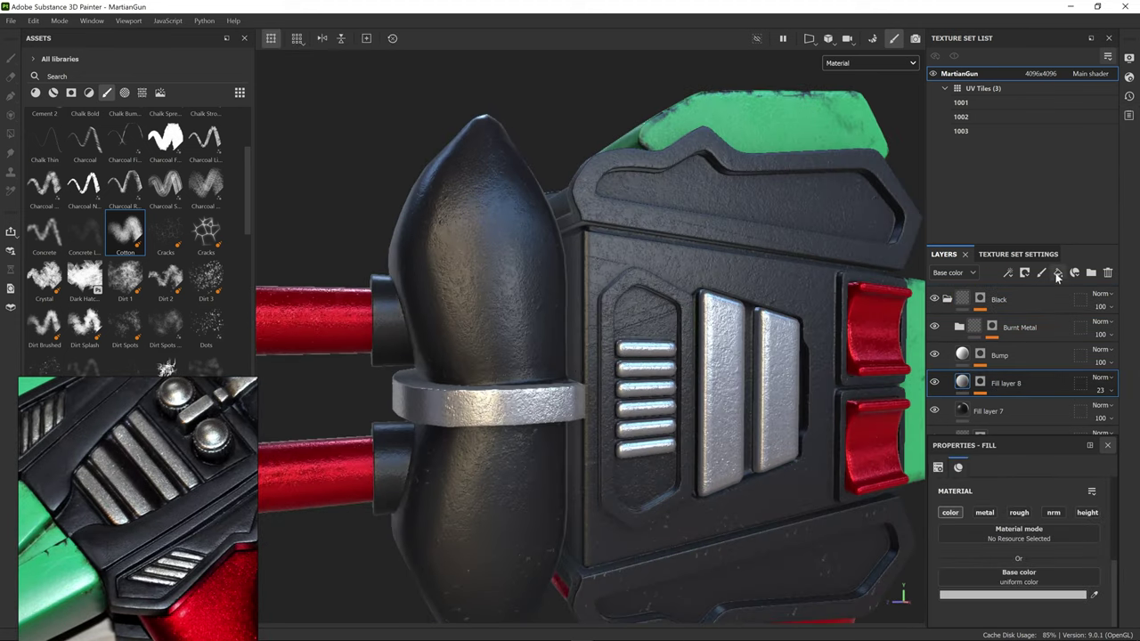
{"action": "double_click", "coordinate": [1000, 386]}
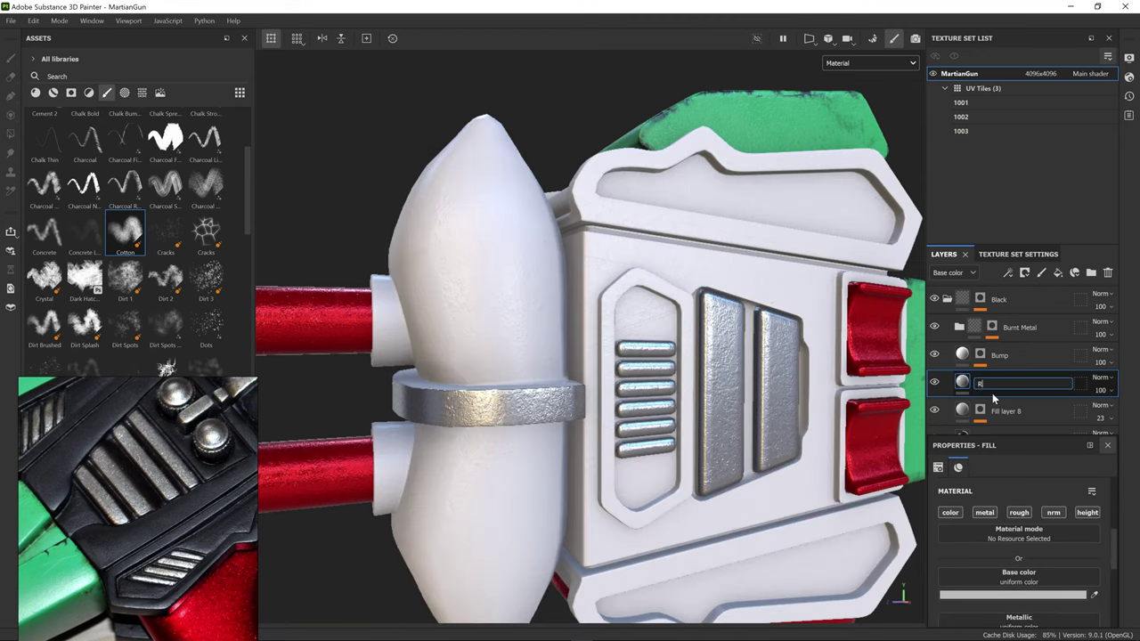
{"action": "left_click", "coordinate": [1019, 513]}
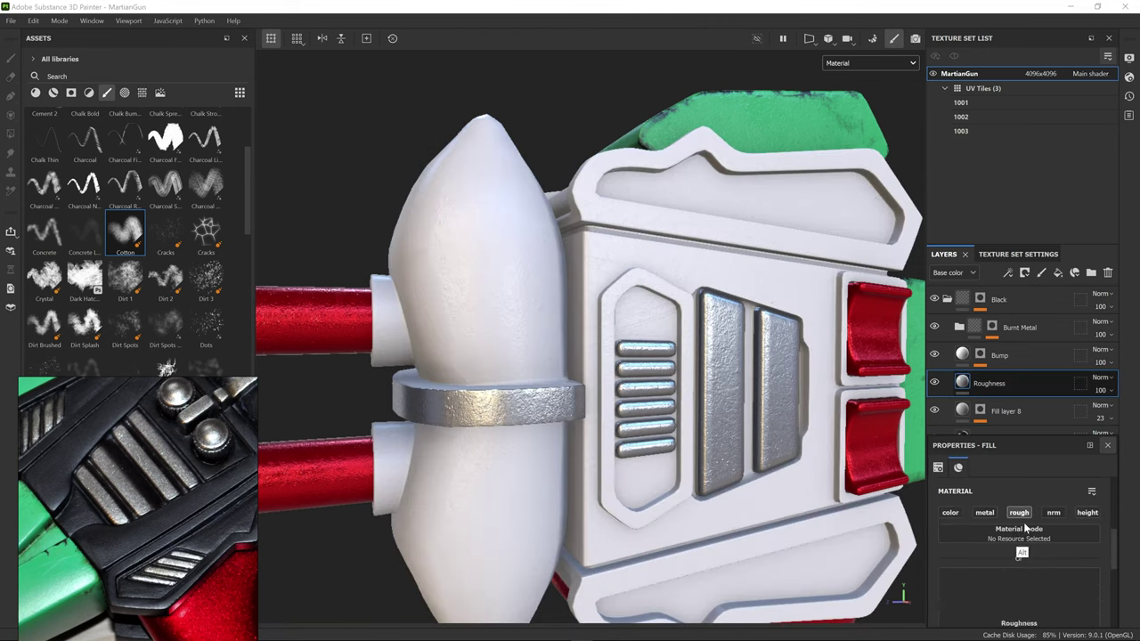
{"action": "left_click_drag", "start_coordinate": [983, 605], "coordinate": [962, 606]}
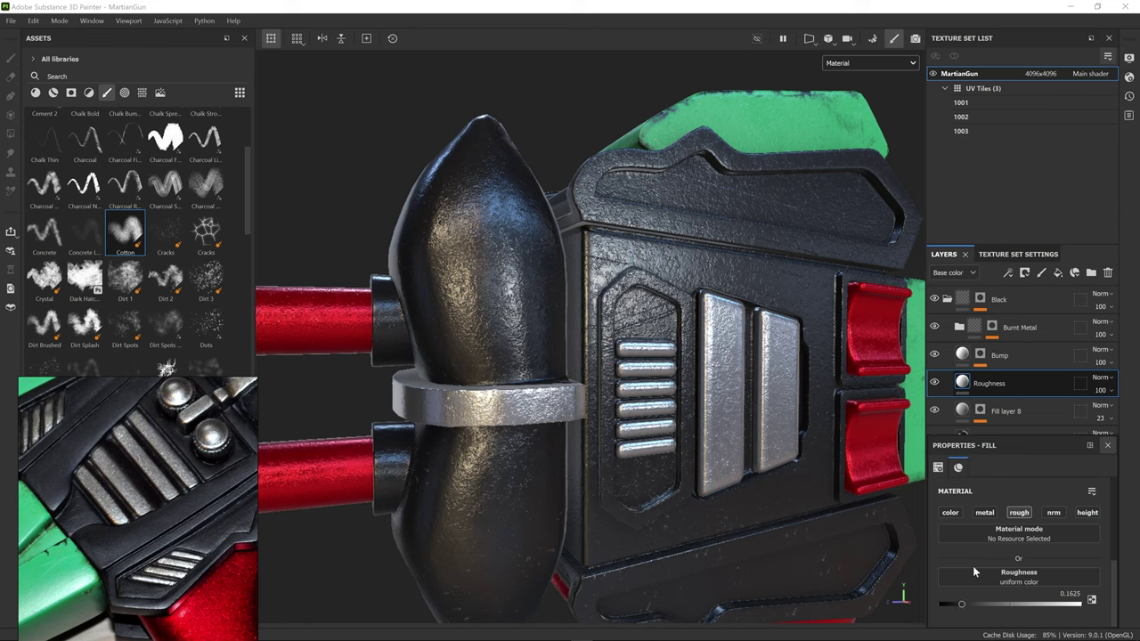
Step: Give the Black group's Roughness layer a black mask with a fill effect using Grunge Map 010
{"action": "left_click", "coordinate": [1024, 273]}
{"action": "left_click", "coordinate": [1052, 305]}
{"action": "left_click", "coordinate": [1008, 273]}
{"action": "left_click", "coordinate": [1046, 317]}
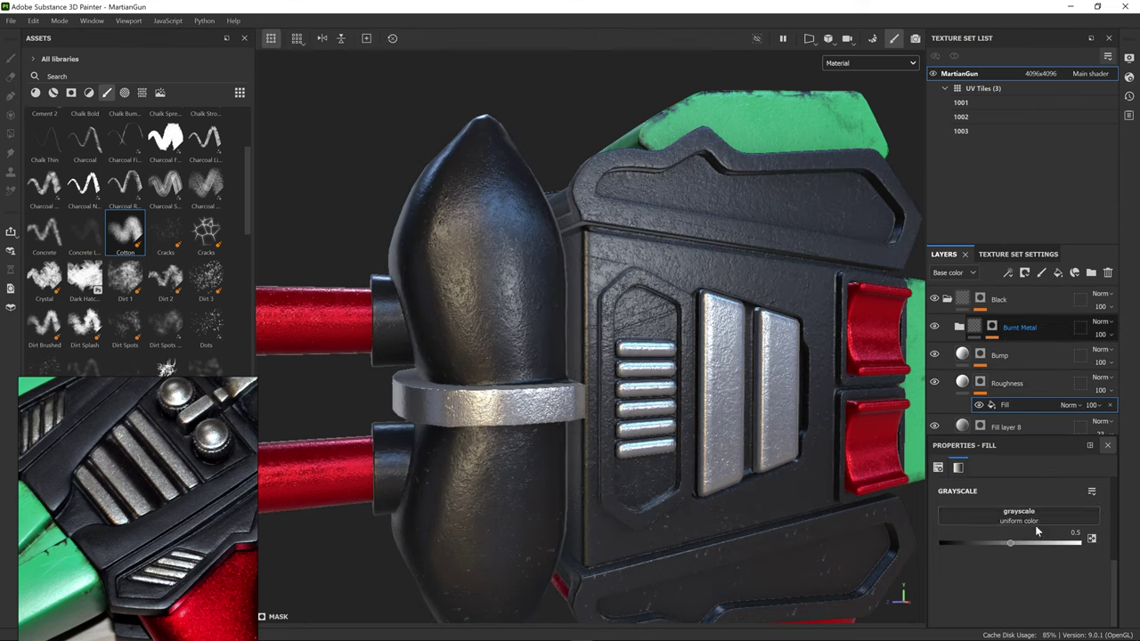
{"action": "left_click", "coordinate": [1032, 519]}
{"action": "left_click", "coordinate": [984, 453]}
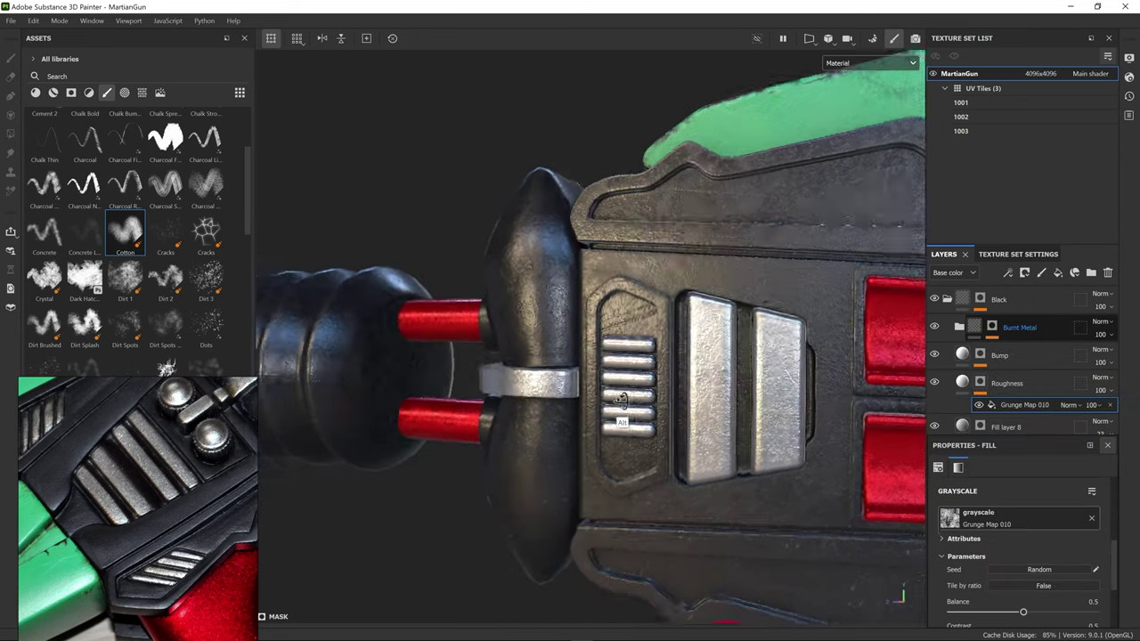
Step: Increase the tiling of Grunge Map 010 in the Black group's Roughness mask and set its cracks to 0.37
{"action": "left_click", "coordinate": [979, 383], "text": "alt"}
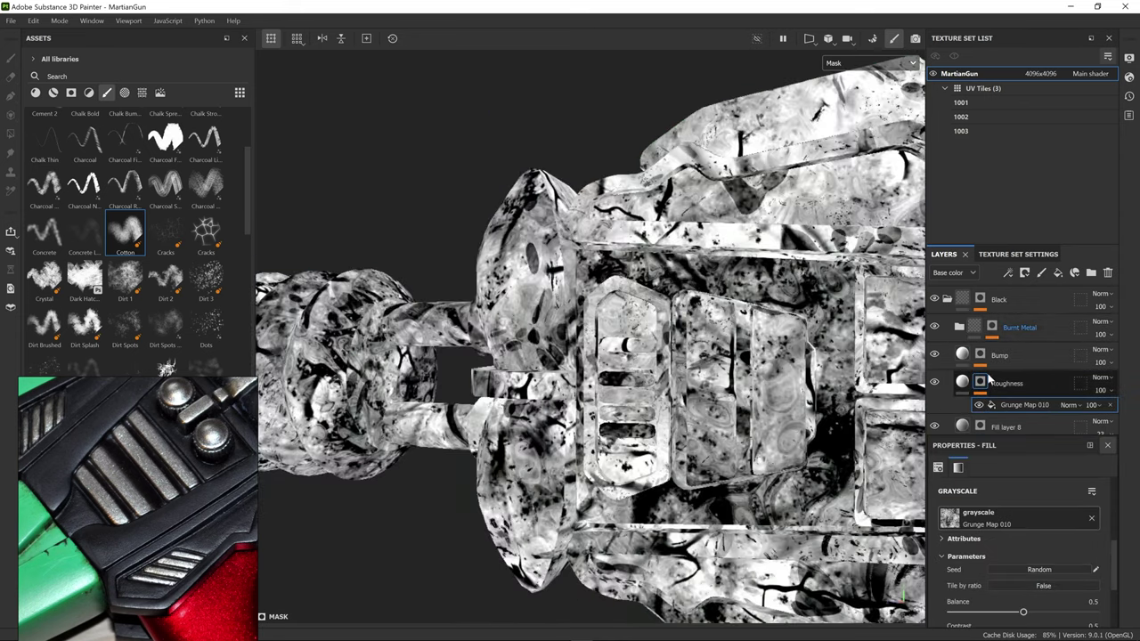
{"action": "scroll", "coordinate": [1114, 579], "scroll_direction": "down", "scroll_amount": 3}
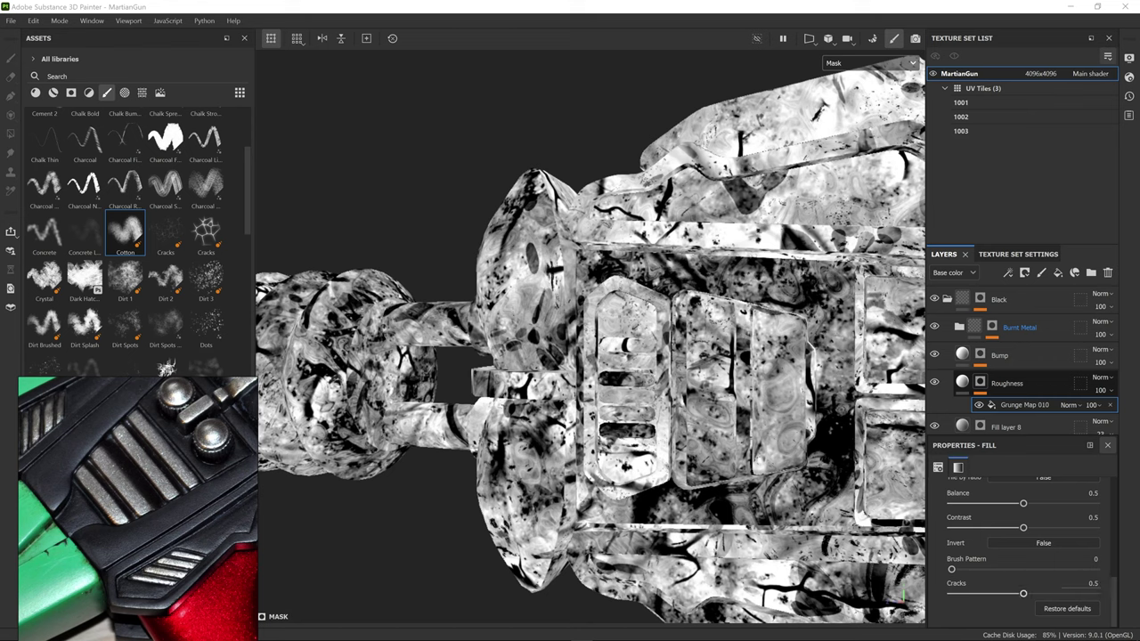
{"action": "scroll", "coordinate": [1075, 517], "scroll_direction": "up", "scroll_amount": 5}
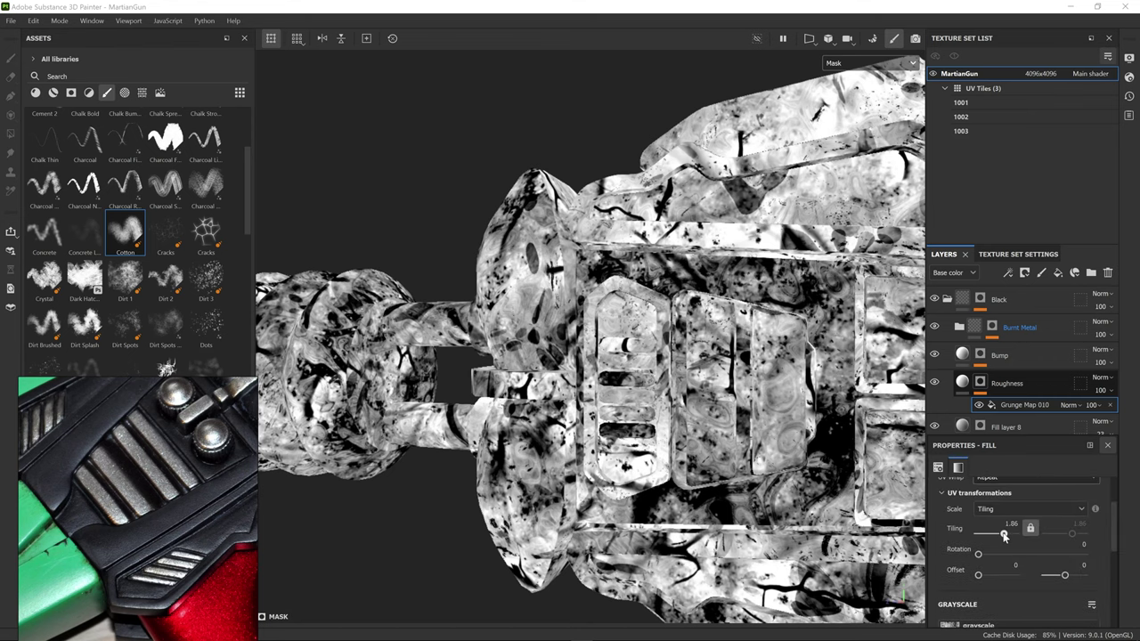
{"action": "left_click_drag", "start_coordinate": [1003, 534], "coordinate": [1004, 532]}
{"action": "scroll", "coordinate": [1120, 545], "scroll_direction": "down", "scroll_amount": 5}
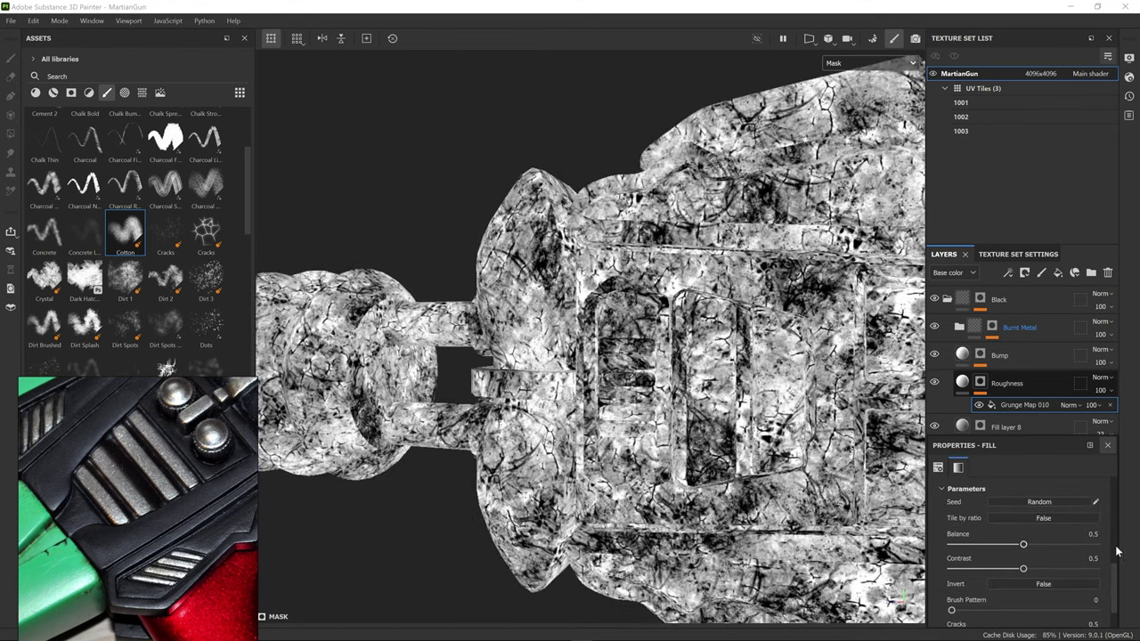
{"action": "left_click", "coordinate": [1024, 593]}
{"action": "left_click_drag", "start_coordinate": [1024, 593], "coordinate": [1003, 593]}
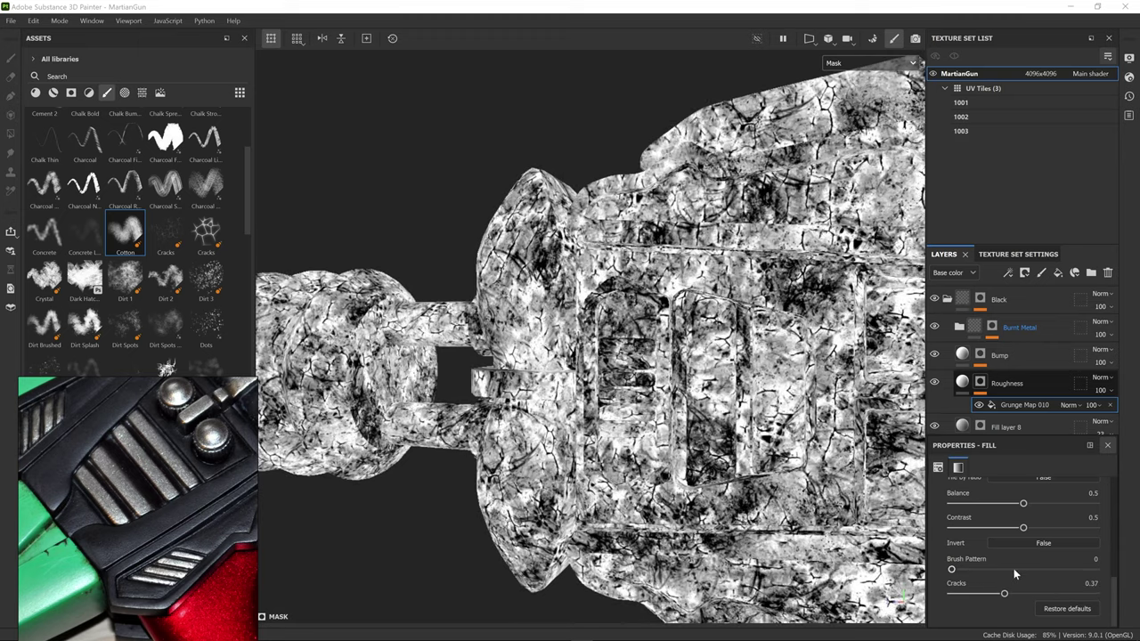
Step: Inspect the roughness variation on the gun's black body in material view from afar and up close
{"action": "left_click", "coordinate": [964, 385]}
{"action": "left_click_drag", "start_coordinate": [890, 415], "coordinate": [842, 433], "text": "alt"}
{"action": "right_click_drag", "start_coordinate": [842, 433], "coordinate": [628, 436], "text": "alt"}
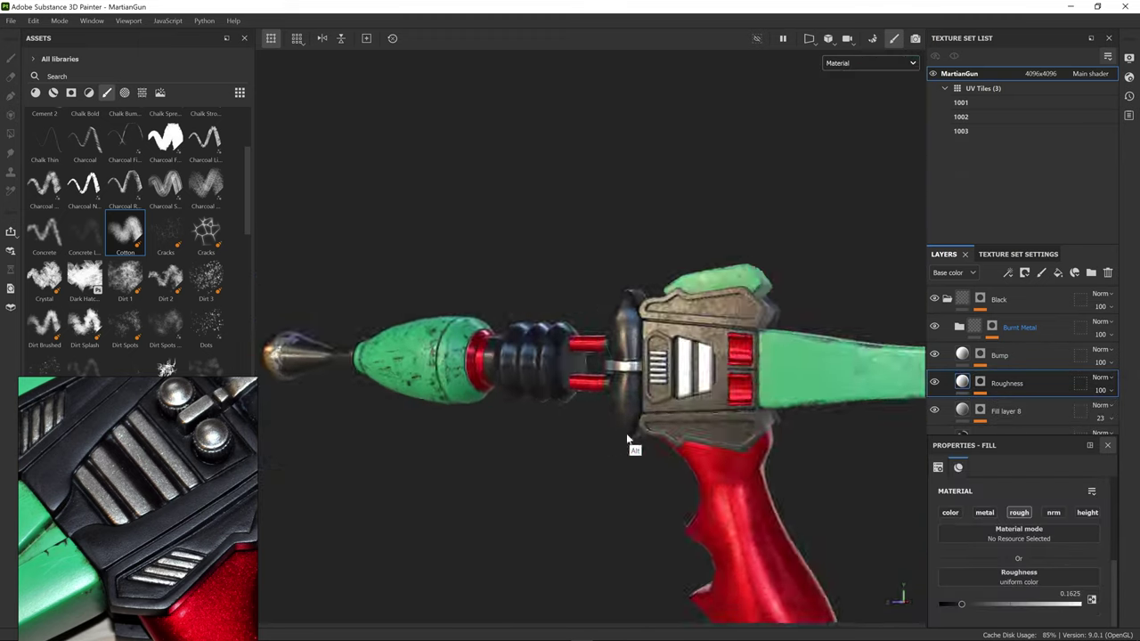
{"action": "left_click_drag", "start_coordinate": [629, 436], "coordinate": [770, 399], "text": "alt"}
{"action": "right_click_drag", "start_coordinate": [783, 397], "coordinate": [848, 333], "text": "alt"}
{"action": "middle_click_drag", "start_coordinate": [848, 333], "coordinate": [681, 319], "text": "alt"}
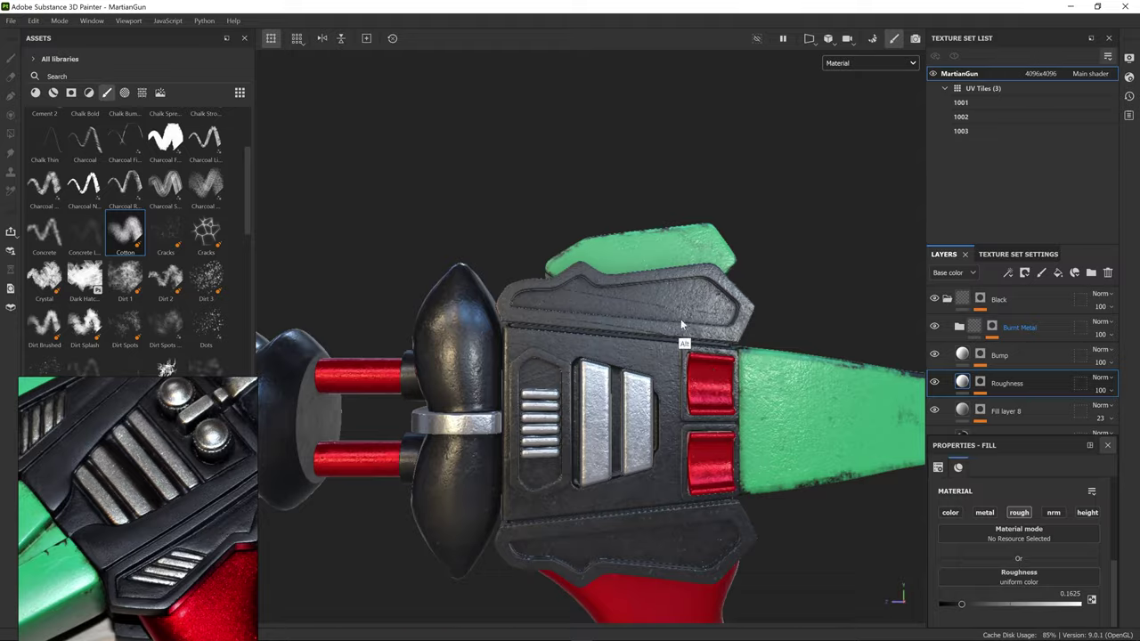
{"action": "right_click_drag", "start_coordinate": [680, 318], "coordinate": [757, 329], "text": "alt"}
{"action": "left_click_drag", "start_coordinate": [757, 330], "coordinate": [700, 399], "text": "alt"}
Step: Create a group named Small Metal Pieces above Burnt Metal in the Black group and add a fill layer
{"action": "left_click", "coordinate": [1053, 326]}
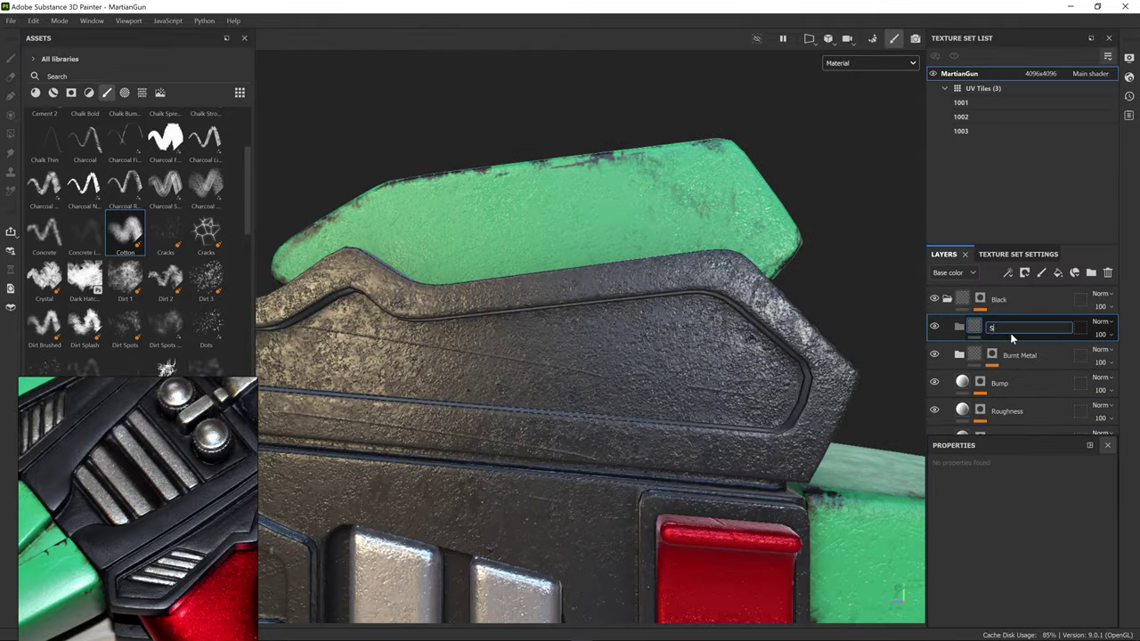
{"action": "type", "text": "Small Metal Pieces"}
{"action": "key", "text": "Return"}
{"action": "left_click", "coordinate": [1058, 273]}
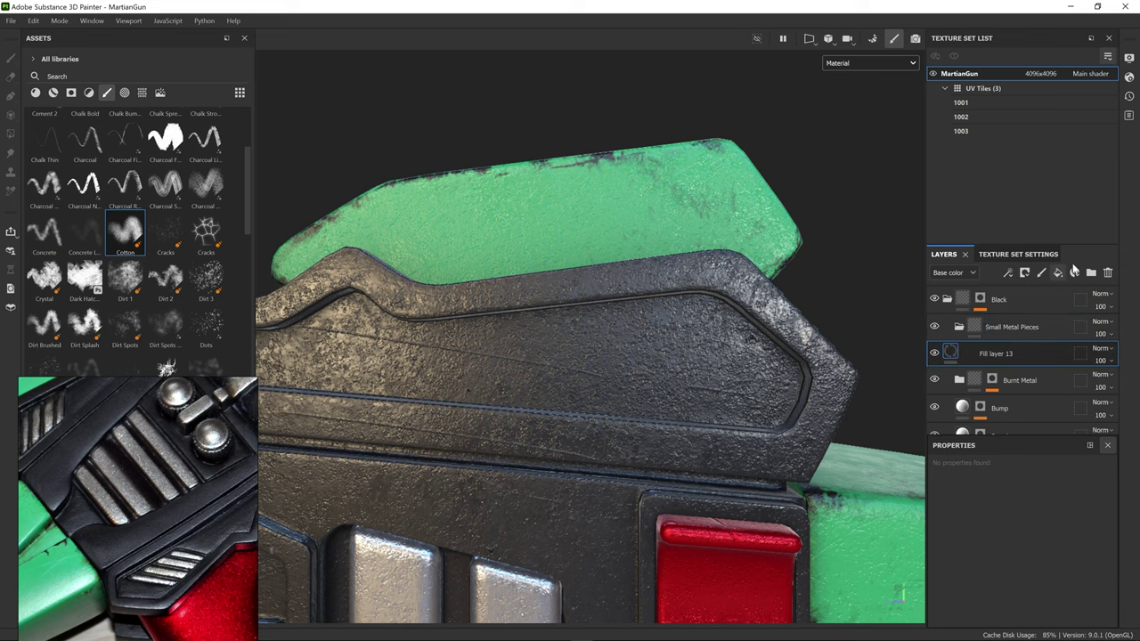
Step: Duplicate Fill layer 9 from the Burnt Metal group, move the copy under Small Metal Pieces, and delete the blank Fill layer 13
{"action": "left_click", "coordinate": [959, 385]}
{"action": "left_click_drag", "start_coordinate": [1115, 380], "coordinate": [1107, 487]}
{"action": "left_click", "coordinate": [1018, 390]}
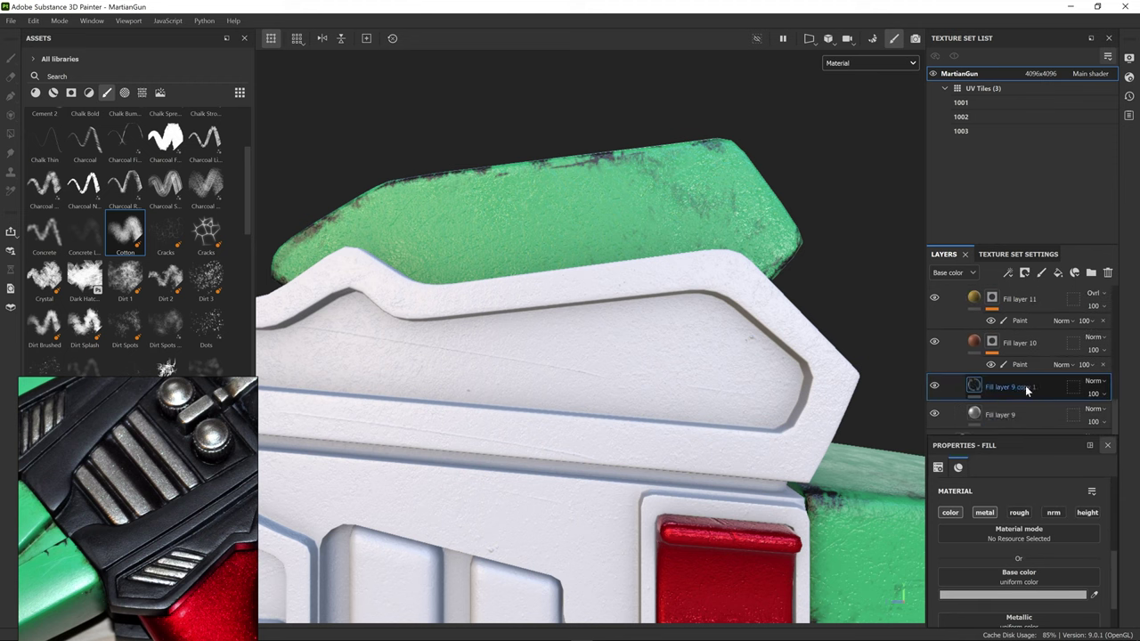
{"action": "left_click_drag", "start_coordinate": [1024, 385], "coordinate": [1019, 331]}
{"action": "left_click", "coordinate": [1009, 370]}
{"action": "key", "text": "Delete"}
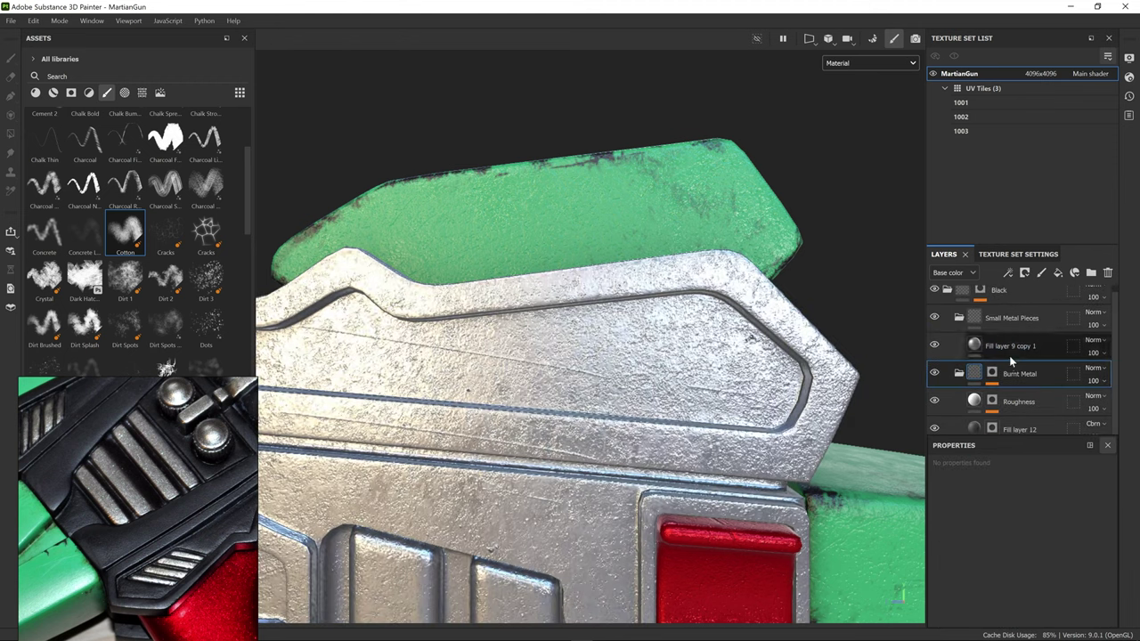
Step: Give the Small Metal Pieces group a black mask with a paint effect
{"action": "left_click", "coordinate": [976, 319]}
{"action": "left_click", "coordinate": [1024, 273]}
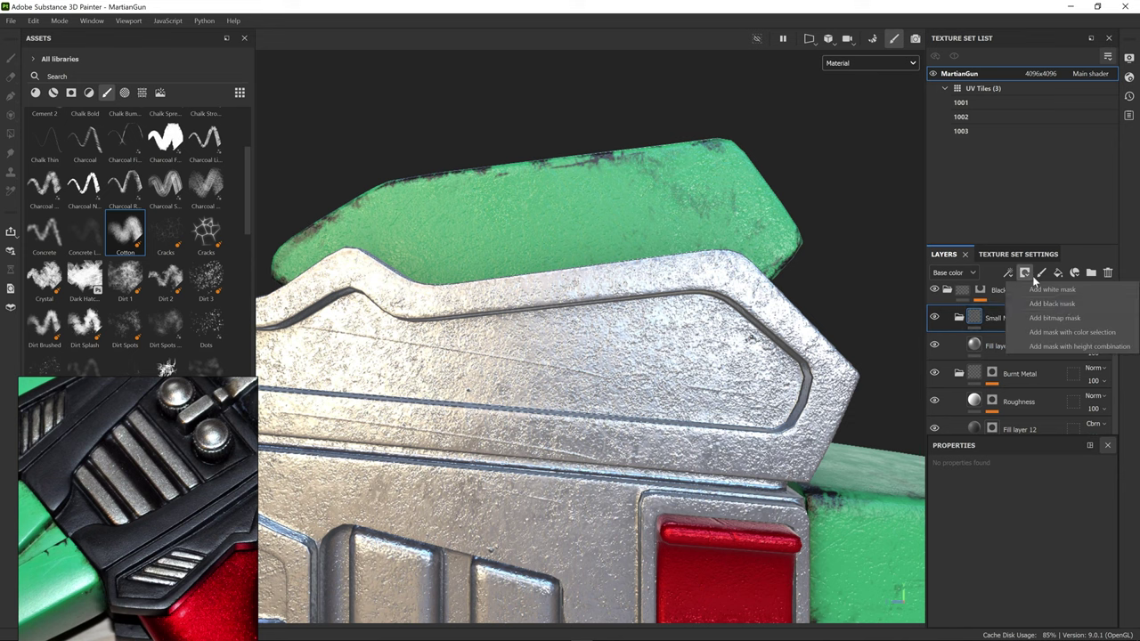
{"action": "left_click", "coordinate": [1062, 303]}
{"action": "left_click", "coordinate": [1038, 274]}
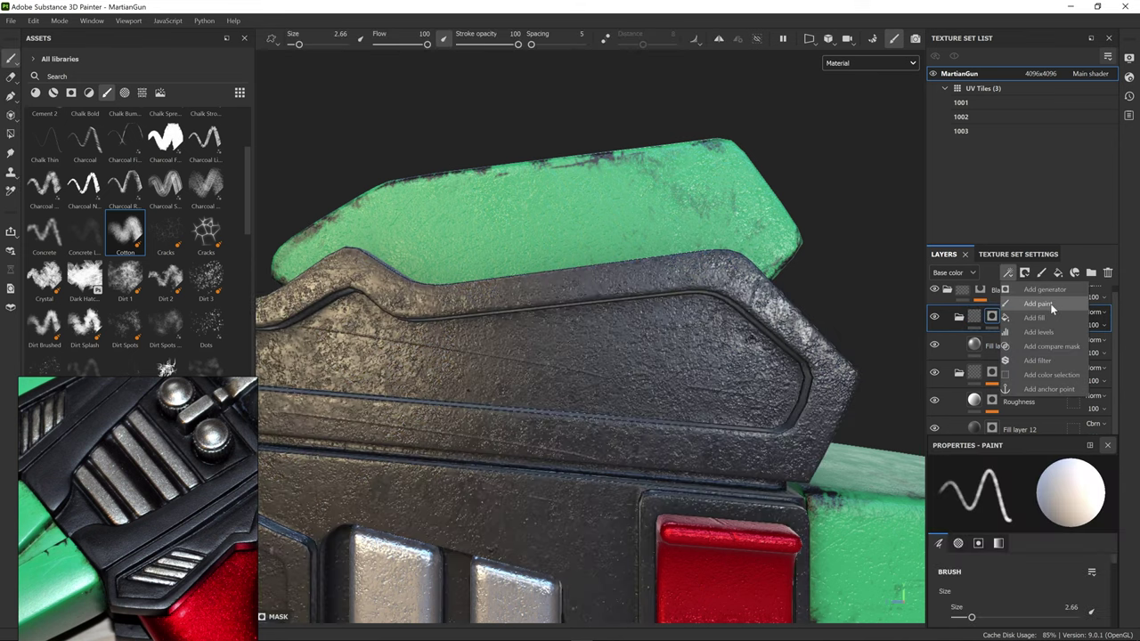
{"action": "left_click", "coordinate": [1049, 303]}
Step: Paint a slanted metal stripe inside the upper side panel's recess with the Basic Soft brush at size 0.39, erasing its ends straight
{"action": "left_click_drag", "start_coordinate": [833, 321], "coordinate": [623, 389], "text": "alt"}
{"action": "scroll", "coordinate": [125, 552], "scroll_direction": "down", "scroll_amount": 2}
{"action": "middle_click_drag", "start_coordinate": [125, 552], "coordinate": [156, 557]}
{"action": "mouse_move", "coordinate": [481, 356]}
{"action": "left_mouse_down", "text": "alt"}
{"action": "mouse_move", "coordinate": [593, 354]}
{"action": "mouse_move", "coordinate": [623, 376]}
{"action": "left_mouse_up", "text": "alt"}
{"action": "scroll", "coordinate": [240, 152], "scroll_direction": "up", "scroll_amount": 5}
{"action": "left_click", "coordinate": [124, 223]}
{"action": "scroll", "coordinate": [588, 374], "scroll_direction": "up", "scroll_amount": 3}
{"action": "right_click_drag", "start_coordinate": [552, 381], "coordinate": [451, 381], "text": "ctrl"}
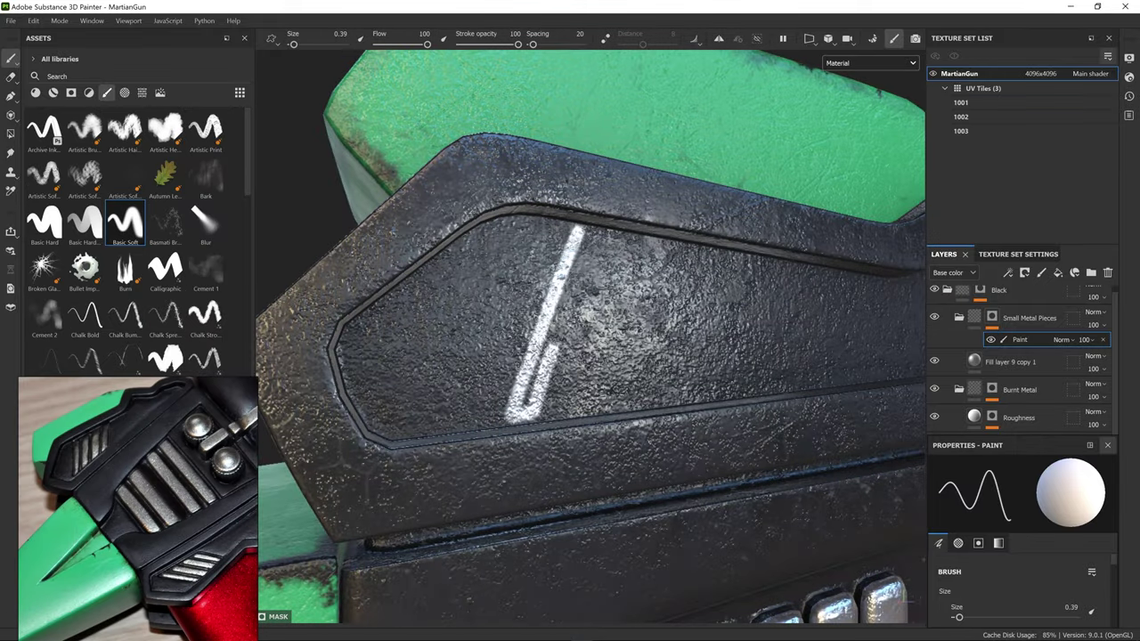
{"action": "key", "text": "x"}
{"action": "left_click_drag", "start_coordinate": [577, 221], "coordinate": [608, 230]}
{"action": "key", "text": "x"}
{"action": "key", "text": "x"}
{"action": "left_click_drag", "start_coordinate": [491, 430], "coordinate": [536, 426]}
{"action": "key", "text": "x"}
{"action": "left_click_drag", "start_coordinate": [599, 234], "coordinate": [607, 253]}
{"action": "key", "text": "x"}
Step: Enable height on Fill layer 9 copy 1 and set it to 0.25 so the metal stripe is raised
{"action": "left_click", "coordinate": [1024, 357]}
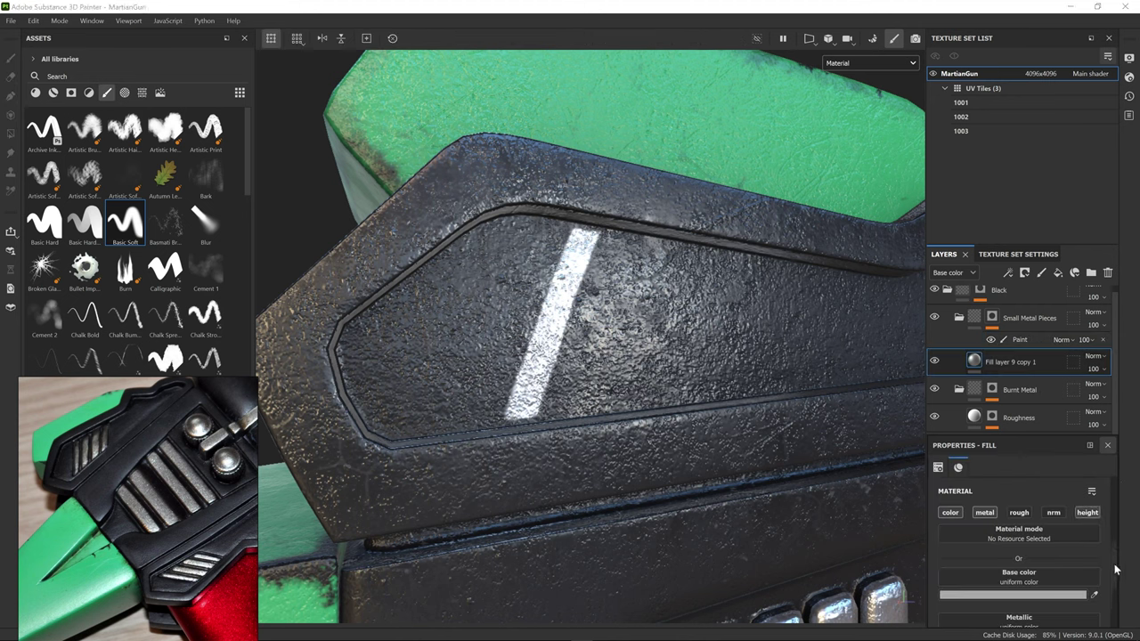
{"action": "scroll", "coordinate": [1115, 569], "scroll_direction": "down", "scroll_amount": 3}
{"action": "left_click_drag", "start_coordinate": [1011, 610], "coordinate": [1031, 611]}
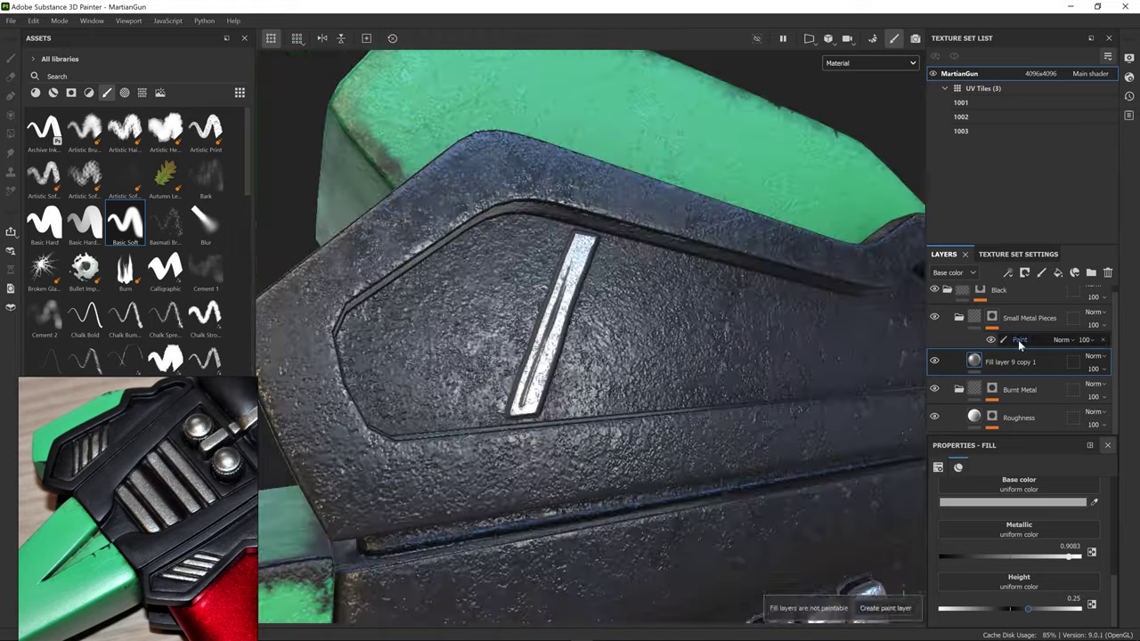
Step: Paint further parallel slanted stripes beside the first one in the upper panel on the Small Metal Pieces group's mask
{"action": "left_click", "coordinate": [1019, 340]}
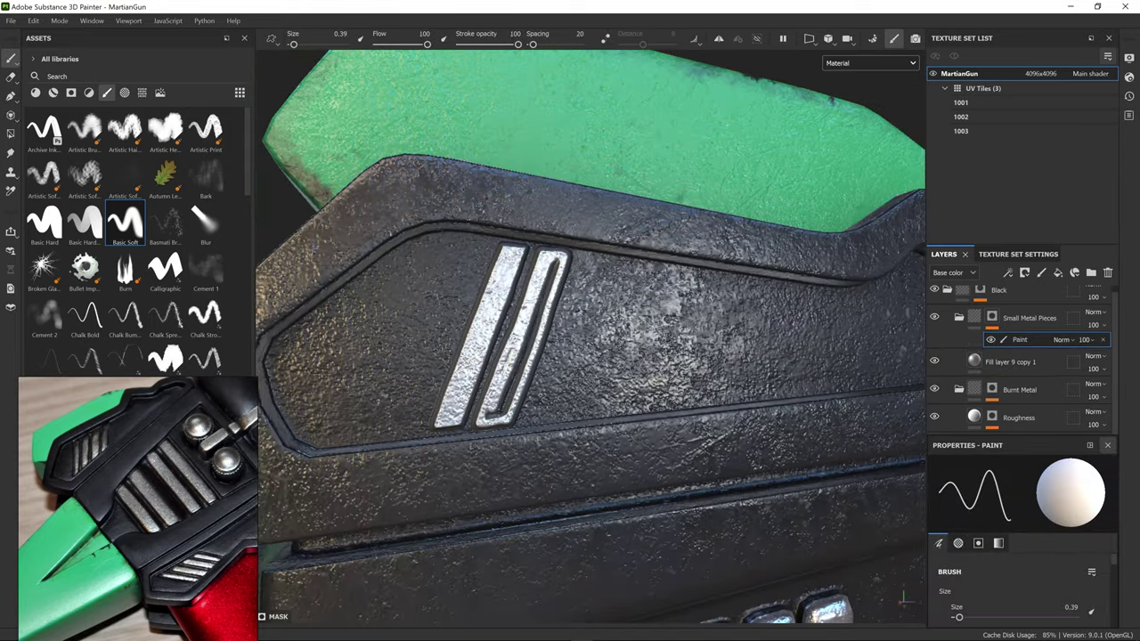
{"action": "left_click_drag", "start_coordinate": [541, 254], "coordinate": [497, 369]}
{"action": "key", "text": "x"}
{"action": "left_click_drag", "start_coordinate": [539, 249], "coordinate": [570, 251]}
{"action": "middle_click_drag", "start_coordinate": [570, 321], "coordinate": [496, 347], "text": "alt"}
{"action": "key", "text": "x"}
{"action": "left_click_drag", "start_coordinate": [513, 287], "coordinate": [460, 437]}
{"action": "left_click_drag", "start_coordinate": [460, 436], "coordinate": [536, 288]}
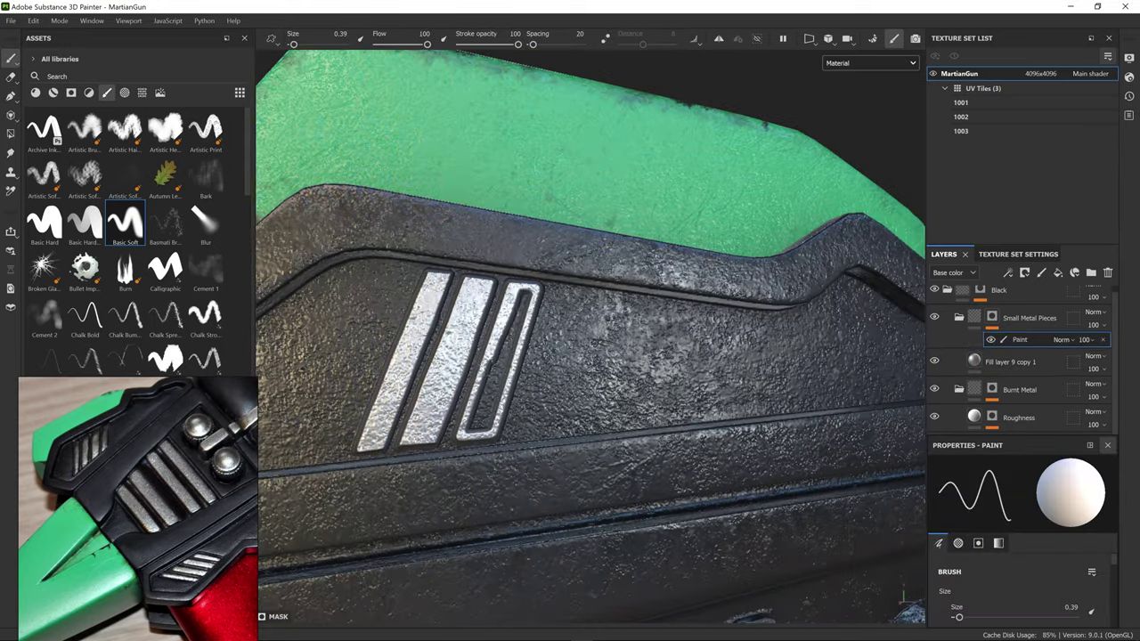
{"action": "mouse_move", "coordinate": [549, 426]}
{"action": "left_mouse_down"}
{"action": "mouse_move", "coordinate": [585, 294]}
{"action": "mouse_move", "coordinate": [598, 464]}
{"action": "mouse_move", "coordinate": [582, 365]}
{"action": "left_mouse_up"}
Step: Outline four slanted stripes in the lower side panel with straight strokes and fill them in with the Basic Hard brush at size 0.59
{"action": "right_click_drag", "start_coordinate": [582, 365], "coordinate": [557, 424], "text": "alt"}
{"action": "key", "text": "x"}
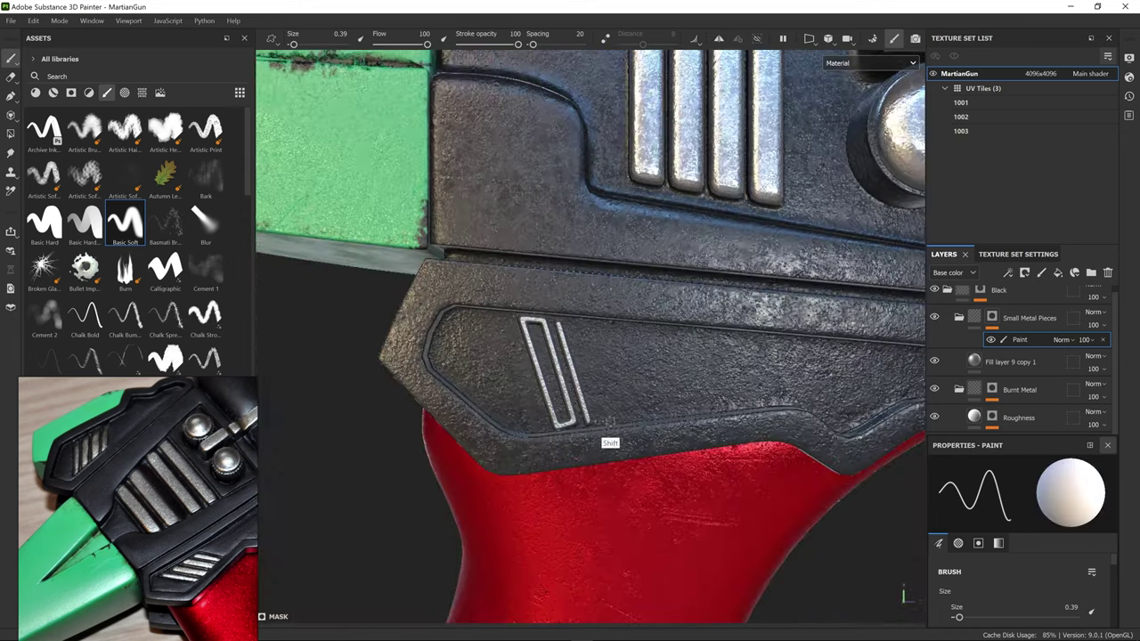
{"action": "left_click", "coordinate": [610, 421], "text": "shift"}
{"action": "left_click", "coordinate": [584, 327], "text": "shift"}
{"action": "mouse_move", "coordinate": [579, 356]}
{"action": "right_mouse_down", "text": "alt"}
{"action": "mouse_move", "coordinate": [615, 392]}
{"action": "mouse_move", "coordinate": [525, 392]}
{"action": "right_mouse_up", "text": "alt"}
{"action": "left_click", "coordinate": [612, 402], "text": "shift"}
{"action": "left_click", "coordinate": [638, 400], "text": "shift"}
{"action": "left_click", "coordinate": [605, 290], "text": "shift"}
{"action": "left_click", "coordinate": [622, 289]}
{"action": "left_click", "coordinate": [653, 398], "text": "shift"}
{"action": "left_click", "coordinate": [44, 222]}
{"action": "left_click_drag", "start_coordinate": [534, 406], "coordinate": [509, 322]}
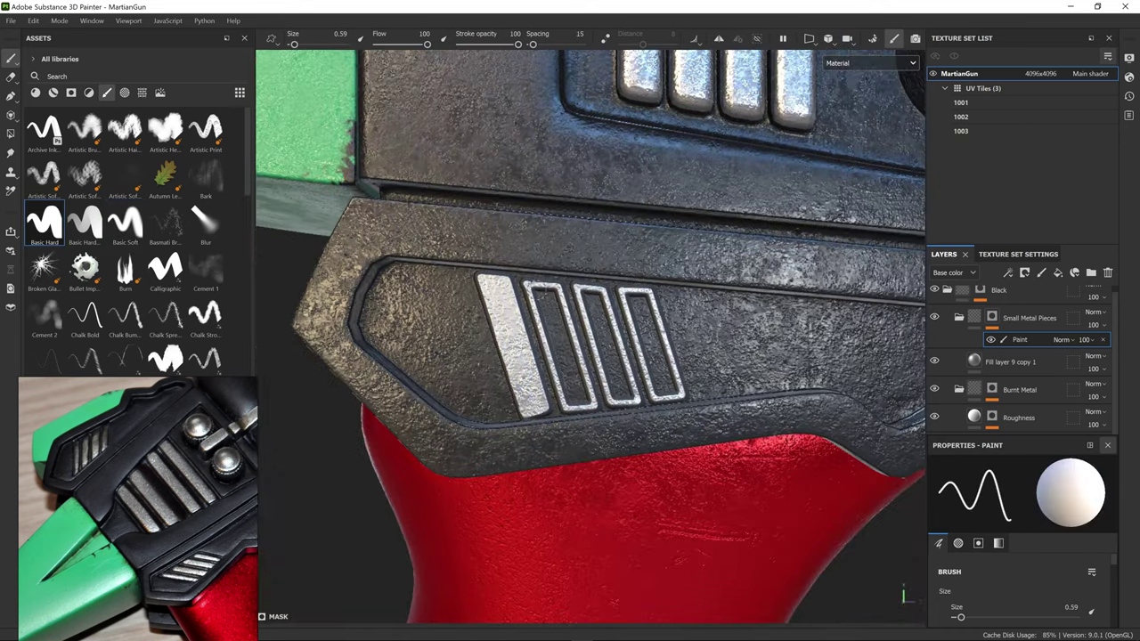
Step: Paint a filled metal parallelogram in the upper panel on the gun's other side with the Basic Soft brush at size 0.52
{"action": "left_click", "coordinate": [125, 223]}
{"action": "mouse_move", "coordinate": [579, 408]}
{"action": "left_mouse_down", "text": "alt"}
{"action": "mouse_move", "coordinate": [644, 419]}
{"action": "mouse_move", "coordinate": [463, 273]}
{"action": "left_mouse_up", "text": "alt"}
{"action": "right_click_drag", "start_coordinate": [463, 273], "coordinate": [570, 240], "text": "alt"}
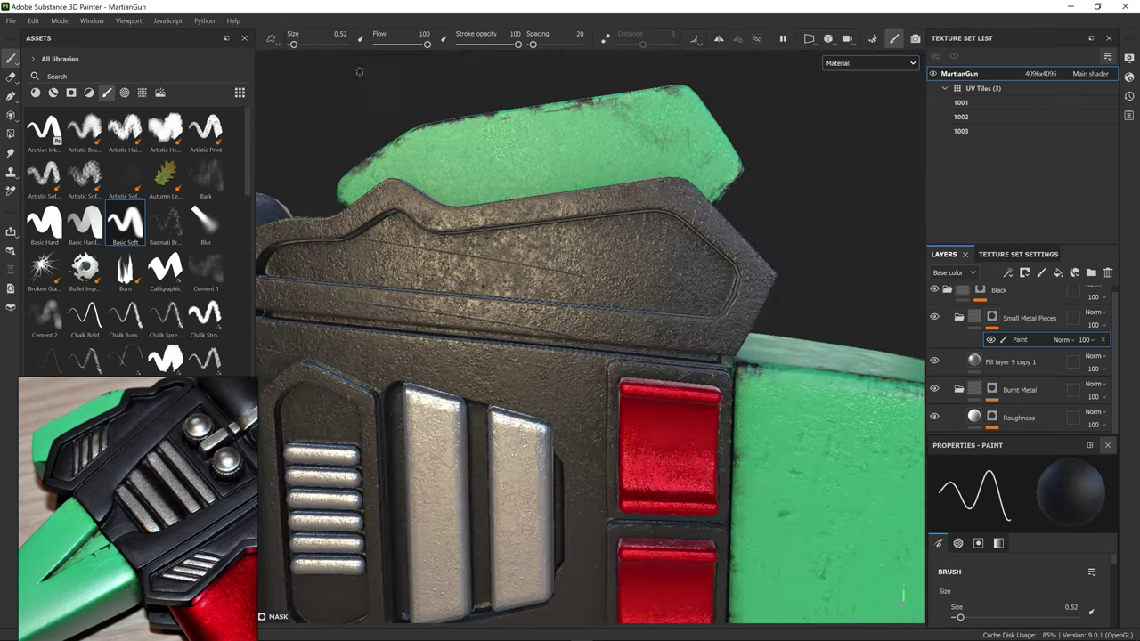
{"action": "middle_click_drag", "start_coordinate": [178, 463], "coordinate": [107, 525]}
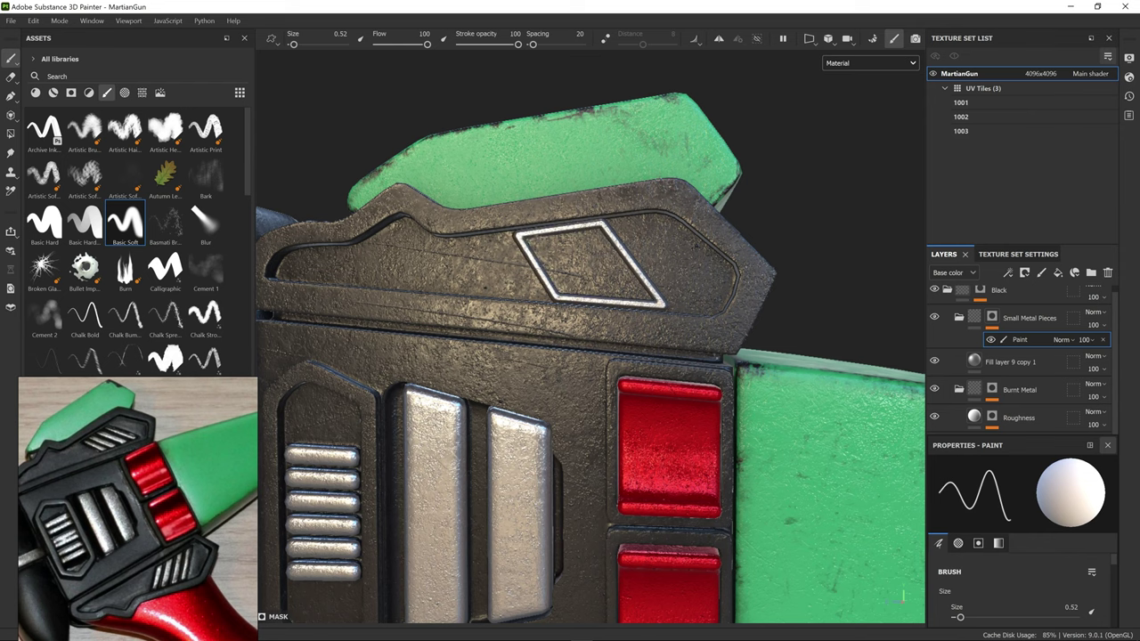
{"action": "left_click_drag", "start_coordinate": [527, 239], "coordinate": [561, 287]}
{"action": "right_click_drag", "start_coordinate": [587, 245], "coordinate": [641, 246], "text": "alt"}
{"action": "left_click_drag", "start_coordinate": [606, 224], "coordinate": [682, 324]}
{"action": "mouse_move", "coordinate": [657, 319]}
{"action": "left_mouse_down"}
{"action": "mouse_move", "coordinate": [534, 242]}
{"action": "mouse_move", "coordinate": [564, 267]}
{"action": "left_mouse_up"}
Step: Erase thin slanted lines at brush size 0.27 to split the upper panel's metal parallelogram into stripes
{"action": "right_click_drag", "start_coordinate": [563, 312], "coordinate": [548, 313], "text": "ctrl"}
{"action": "key", "text": "x"}
{"action": "key", "text": "ctrl+z"}
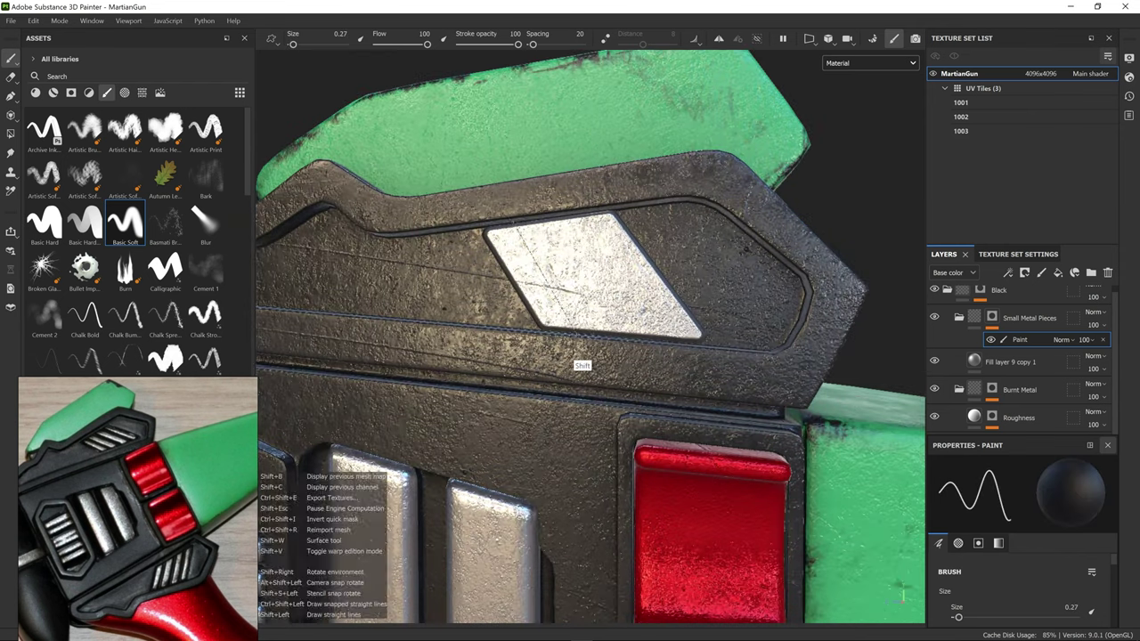
{"action": "left_click", "coordinate": [576, 334], "text": "shift"}
{"action": "left_click", "coordinate": [555, 219]}
{"action": "left_click", "coordinate": [619, 339], "text": "shift"}
{"action": "left_click", "coordinate": [591, 213]}
{"action": "left_click", "coordinate": [660, 342], "text": "shift"}
Step: Outline and fill a metal parallelogram in the lower panel on the same side with straight strokes at brush size 0.52
{"action": "right_click_drag", "start_coordinate": [801, 294], "coordinate": [650, 283], "text": "alt"}
{"action": "key", "text": "x"}
{"action": "left_click", "coordinate": [674, 431], "text": "shift"}
{"action": "left_click", "coordinate": [631, 430], "text": "shift"}
{"action": "right_click_drag", "start_coordinate": [631, 430], "coordinate": [739, 430], "text": "alt"}
{"action": "left_click", "coordinate": [708, 486], "text": "shift"}
{"action": "left_click", "coordinate": [777, 324], "text": "shift"}
{"action": "left_click", "coordinate": [576, 342], "text": "shift"}
{"action": "left_click", "coordinate": [579, 358], "text": "shift"}
{"action": "left_click", "coordinate": [679, 464], "text": "shift"}
{"action": "left_click", "coordinate": [723, 353], "text": "shift"}
{"action": "left_click", "coordinate": [594, 369], "text": "shift"}
{"action": "left_click", "coordinate": [575, 445], "text": "shift"}
{"action": "left_click", "coordinate": [676, 447], "text": "shift"}
{"action": "left_click", "coordinate": [704, 368], "text": "shift"}
{"action": "left_click", "coordinate": [606, 377], "text": "shift"}
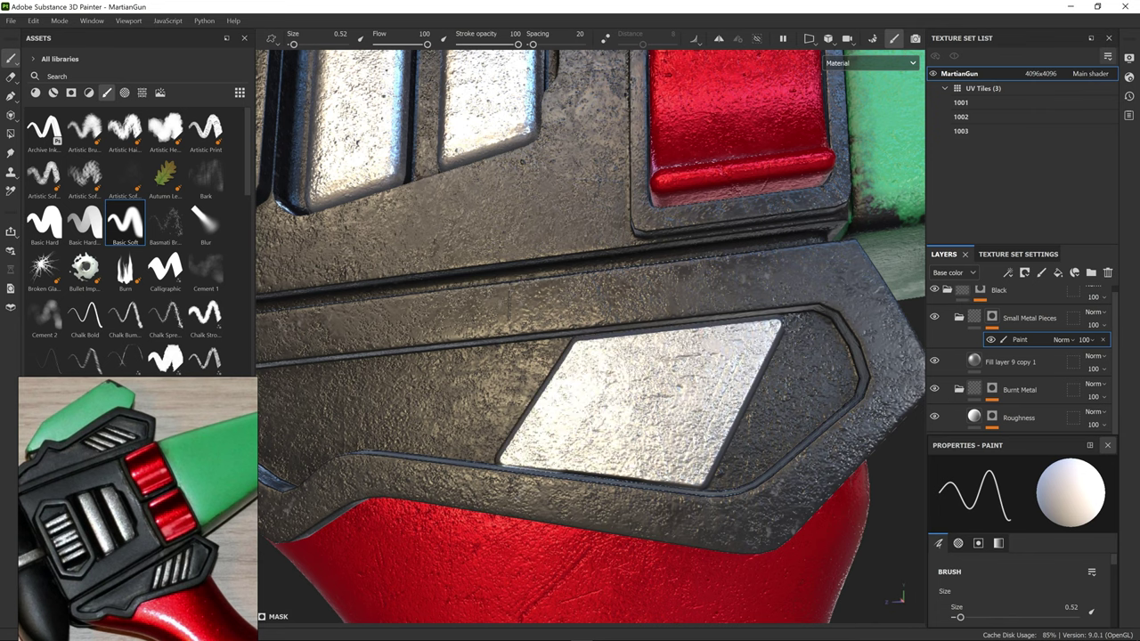
Step: Erase straight slanted lines through the lower panel's metal parallelogram to split it into four stripes
{"action": "key", "text": "x"}
{"action": "left_click", "coordinate": [715, 485], "text": "shift"}
{"action": "mouse_move", "coordinate": [725, 512]}
{"action": "left_mouse_down", "text": "alt"}
{"action": "mouse_move", "coordinate": [814, 511]}
{"action": "mouse_move", "coordinate": [748, 507]}
{"action": "left_mouse_up", "text": "alt"}
{"action": "left_click", "coordinate": [637, 318]}
{"action": "left_click", "coordinate": [567, 465], "text": "shift"}
{"action": "left_click", "coordinate": [750, 312]}
{"action": "left_click", "coordinate": [674, 474], "text": "shift"}
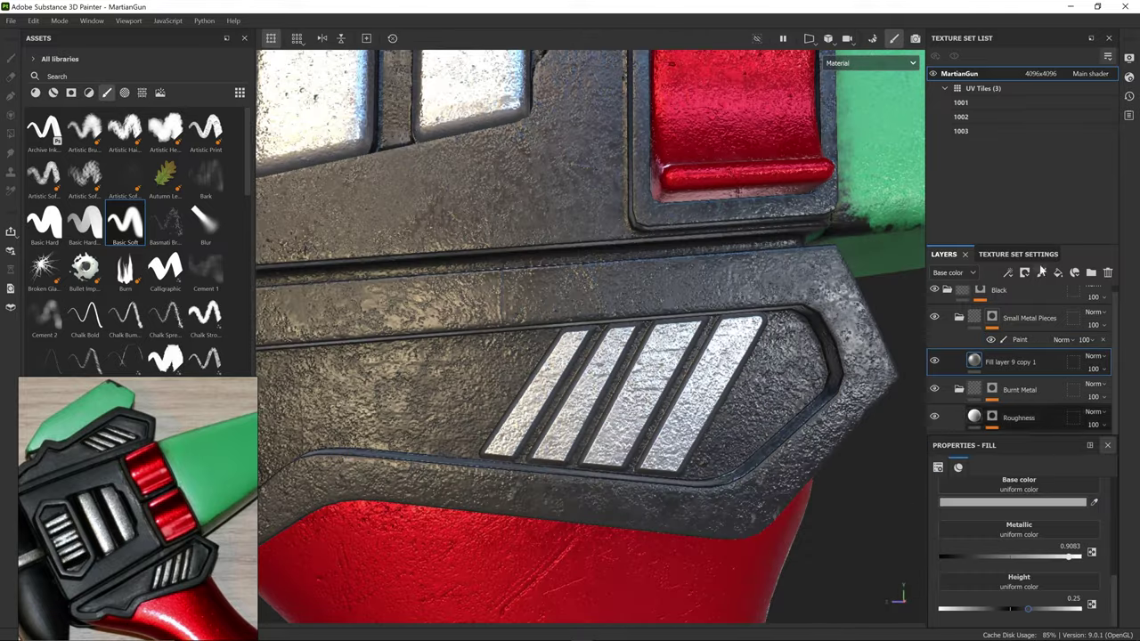
Step: Copy the Small Metal Pieces group's painted mask onto Fill layer 9 copy 1 and disable the group's own mask
{"action": "left_click", "coordinate": [1024, 274]}
{"action": "left_click", "coordinate": [1058, 306]}
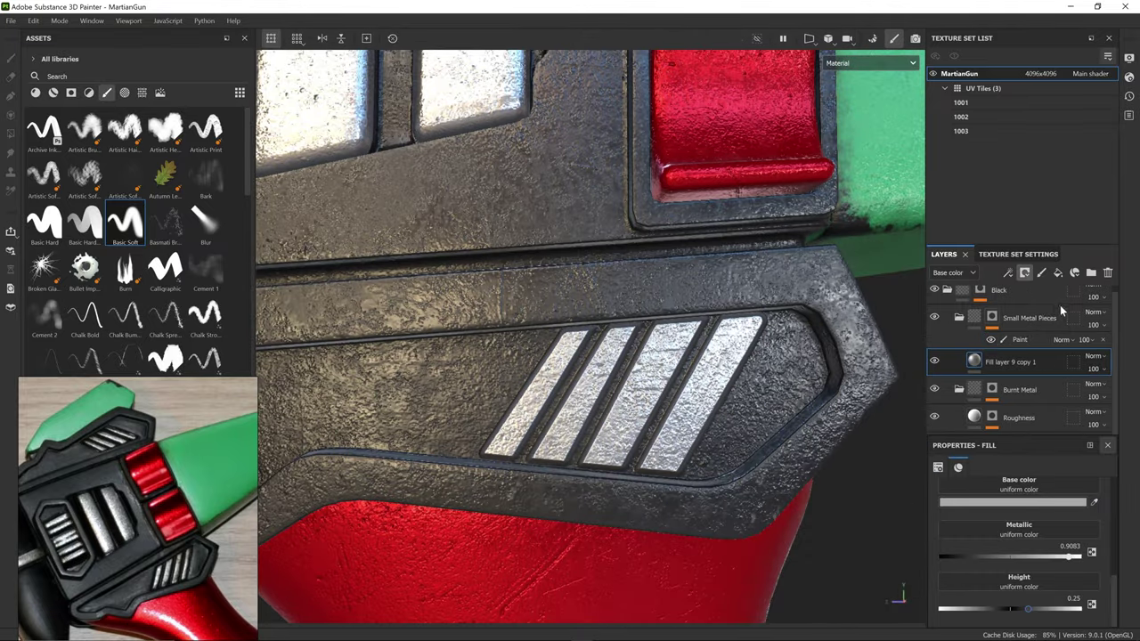
{"action": "right_click", "coordinate": [995, 362]}
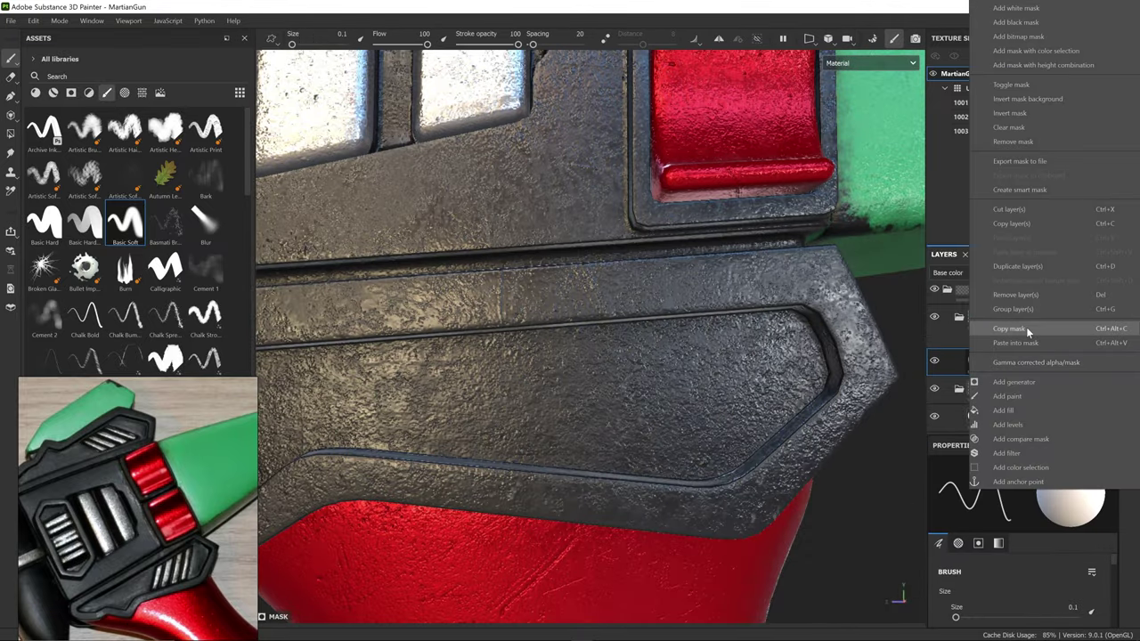
{"action": "left_click", "coordinate": [1025, 328]}
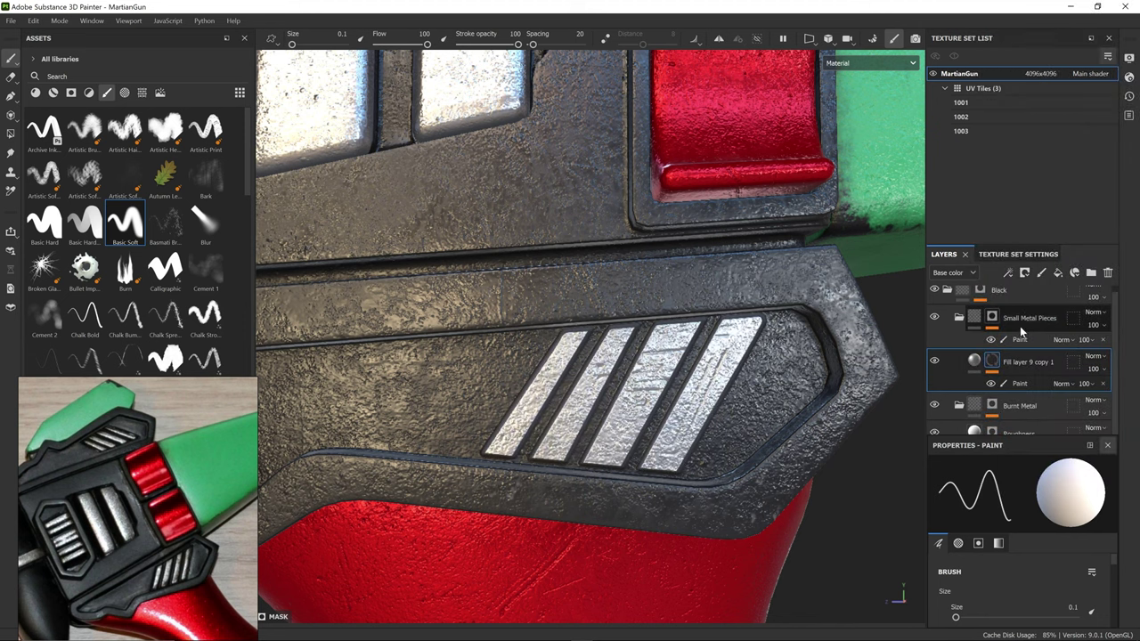
{"action": "left_click", "coordinate": [994, 317], "text": "shift"}
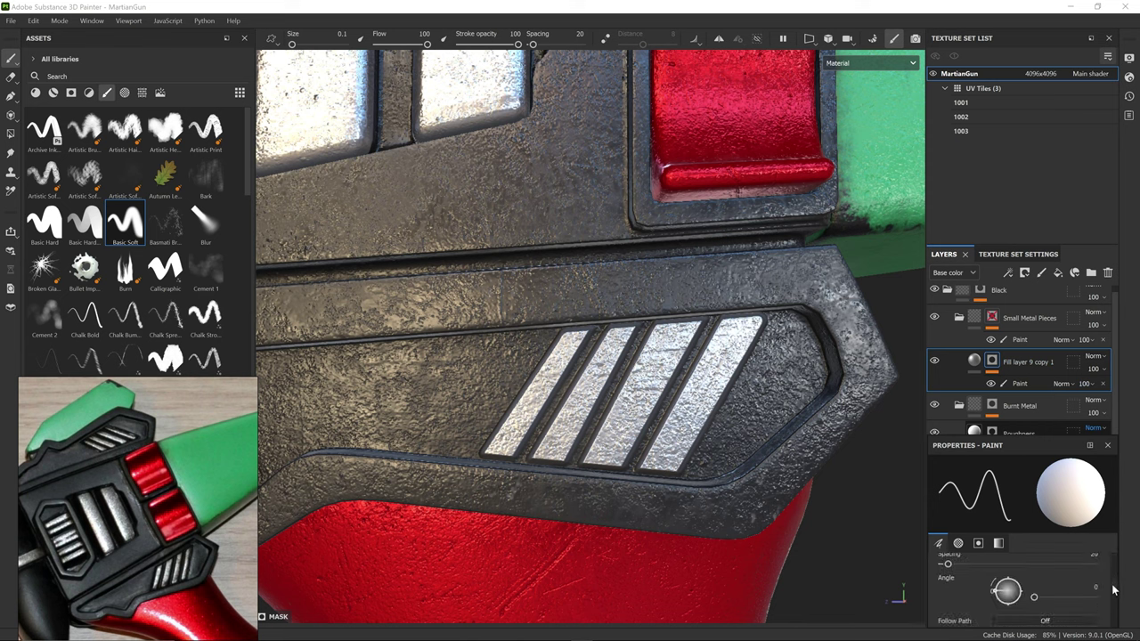
{"action": "key", "text": "ctrl+z"}
Step: Disable height on Fill layer 9 copy 1, duplicate the layer, and turn height on and color off for the duplicate
{"action": "scroll", "coordinate": [1112, 539], "scroll_direction": "up", "scroll_amount": 2}
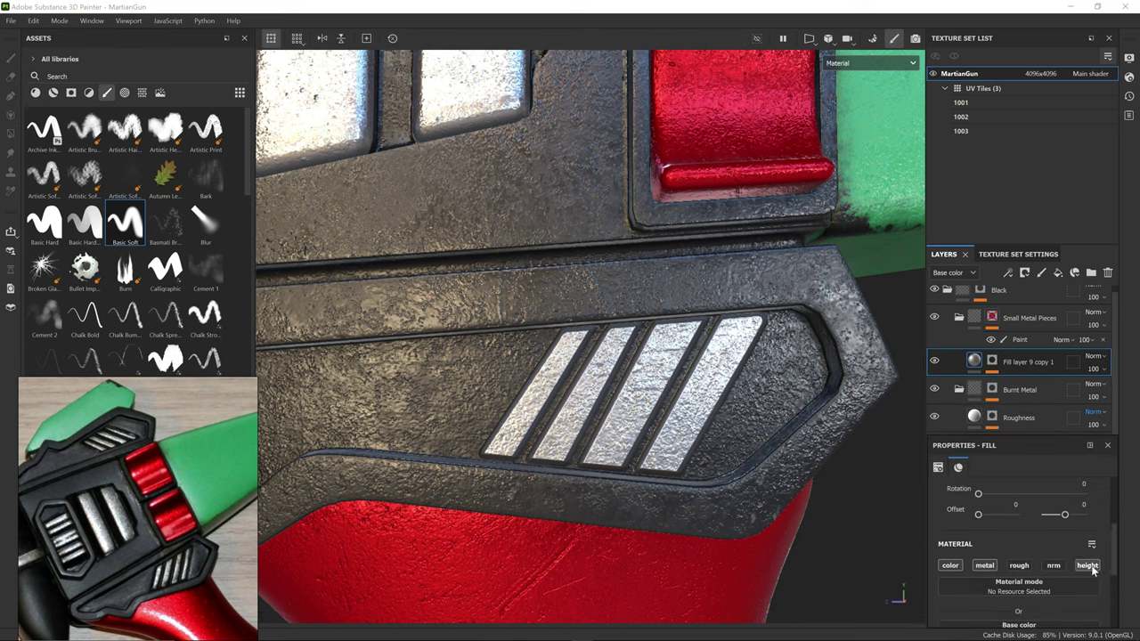
{"action": "left_click", "coordinate": [1091, 567]}
{"action": "key", "text": "ctrl+d"}
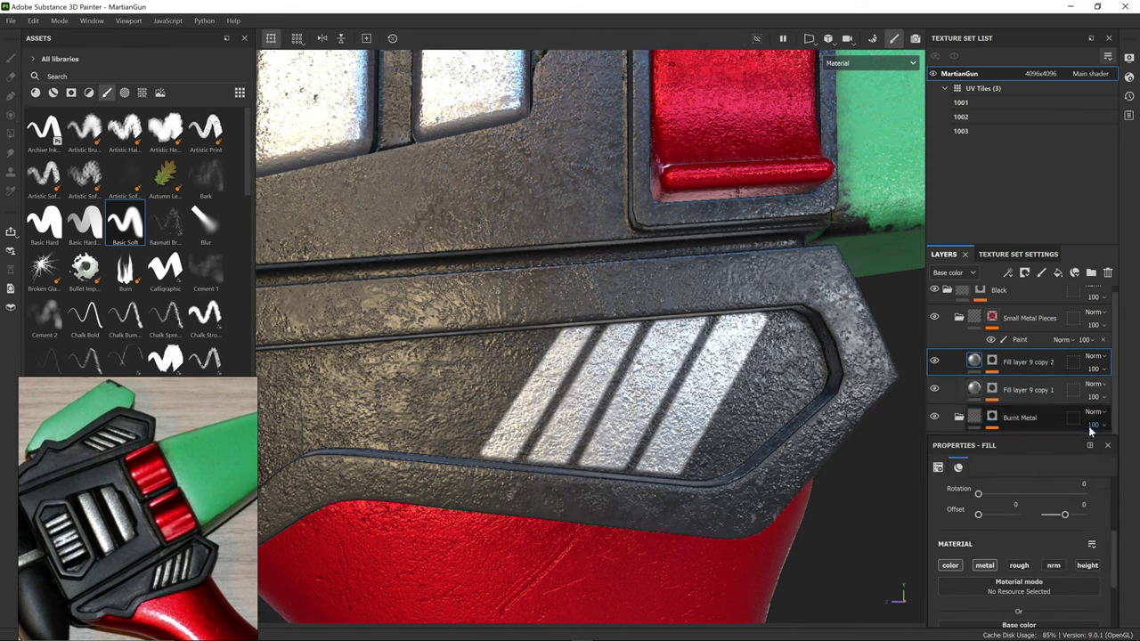
{"action": "left_click", "coordinate": [1086, 566]}
{"action": "left_click", "coordinate": [950, 566]}
Step: Add a Blur filter with an intensity of 0.5 to the mask of Fill layer 9 copy 2 and check the stripes' edges
{"action": "left_click", "coordinate": [994, 360]}
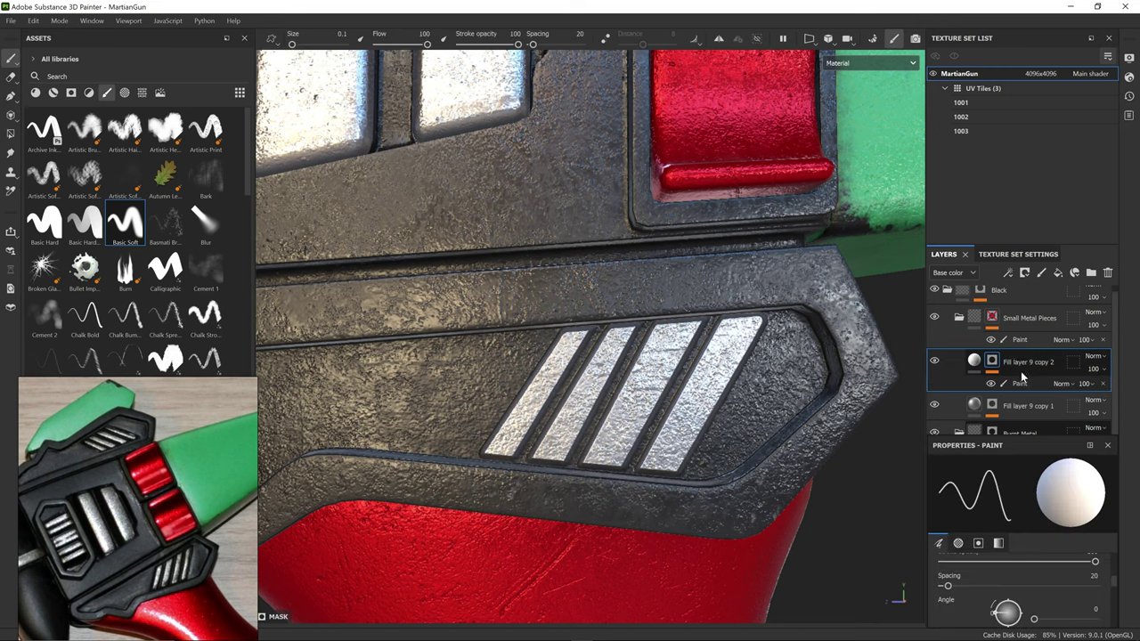
{"action": "left_click", "coordinate": [1007, 273]}
{"action": "left_click", "coordinate": [1059, 361]}
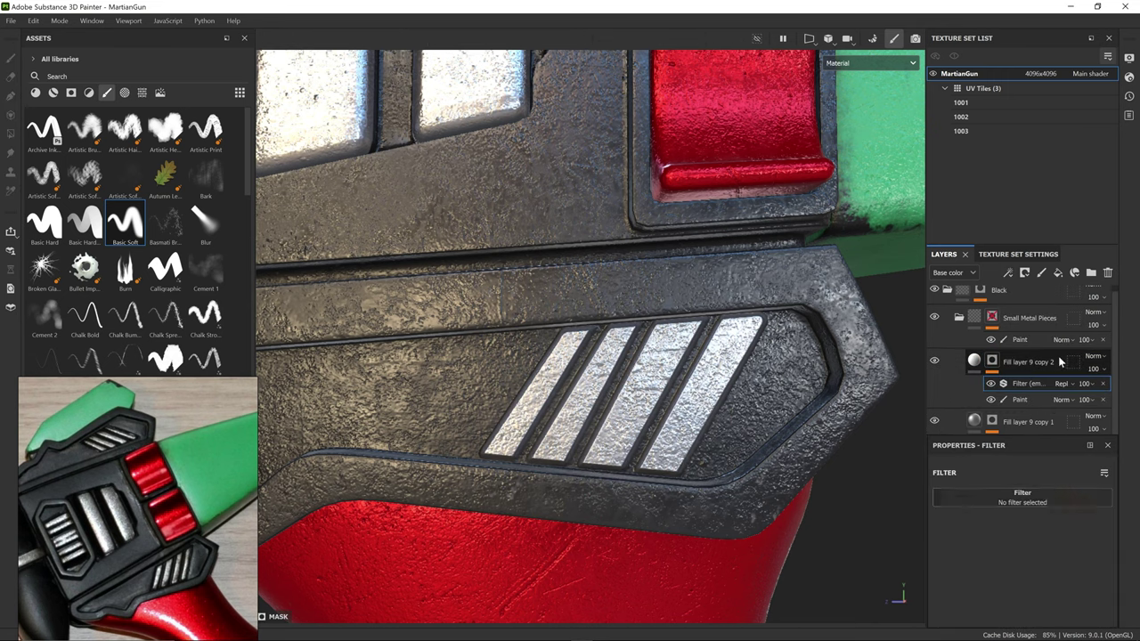
{"action": "left_click", "coordinate": [1044, 503]}
{"action": "left_click", "coordinate": [1068, 473]}
{"action": "left_click_drag", "start_coordinate": [651, 420], "coordinate": [711, 411], "text": "alt"}
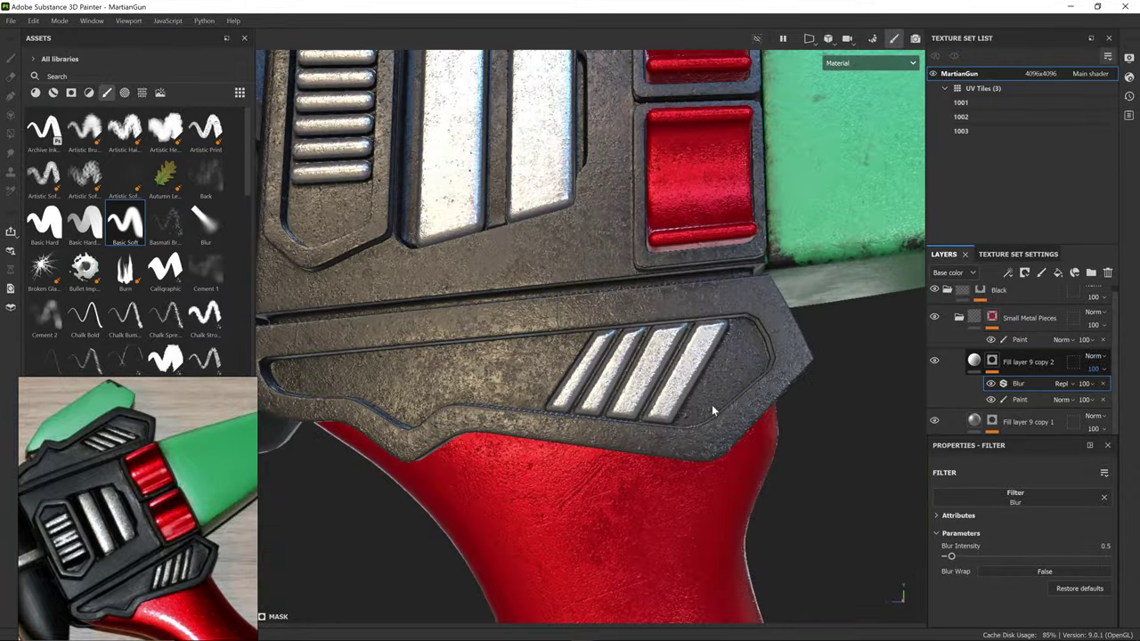
{"action": "scroll", "coordinate": [1072, 424], "scroll_direction": "down", "scroll_amount": 1}
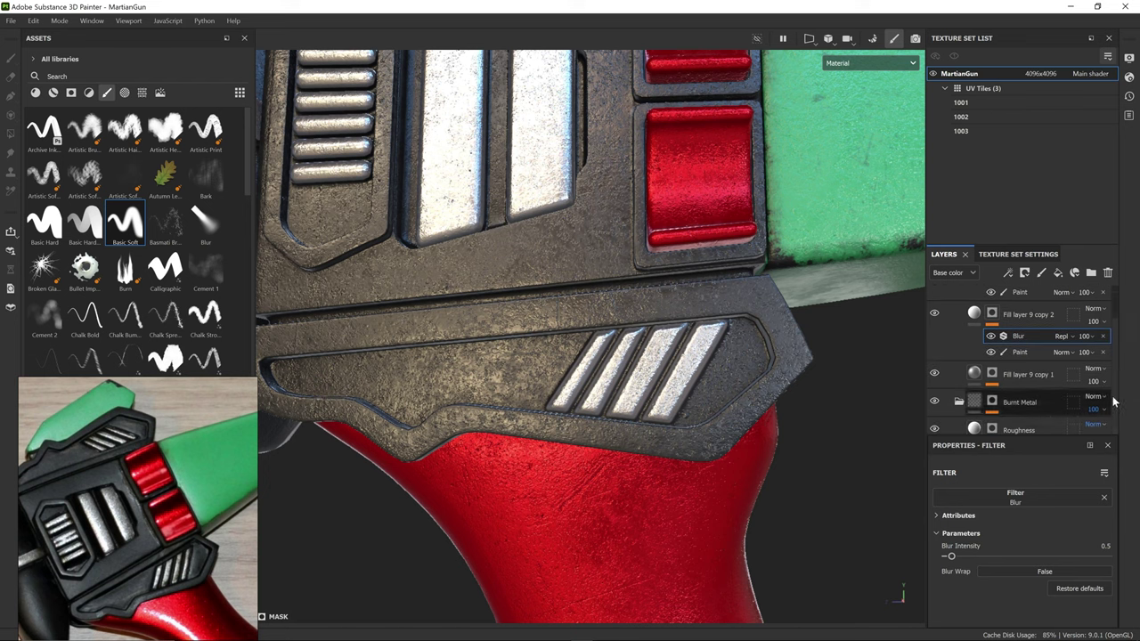
Step: Add a paint effect to the mask of Fill layer 9 copy 1
{"action": "left_click", "coordinate": [1066, 373]}
{"action": "left_click", "coordinate": [992, 373]}
{"action": "left_click", "coordinate": [1024, 273]}
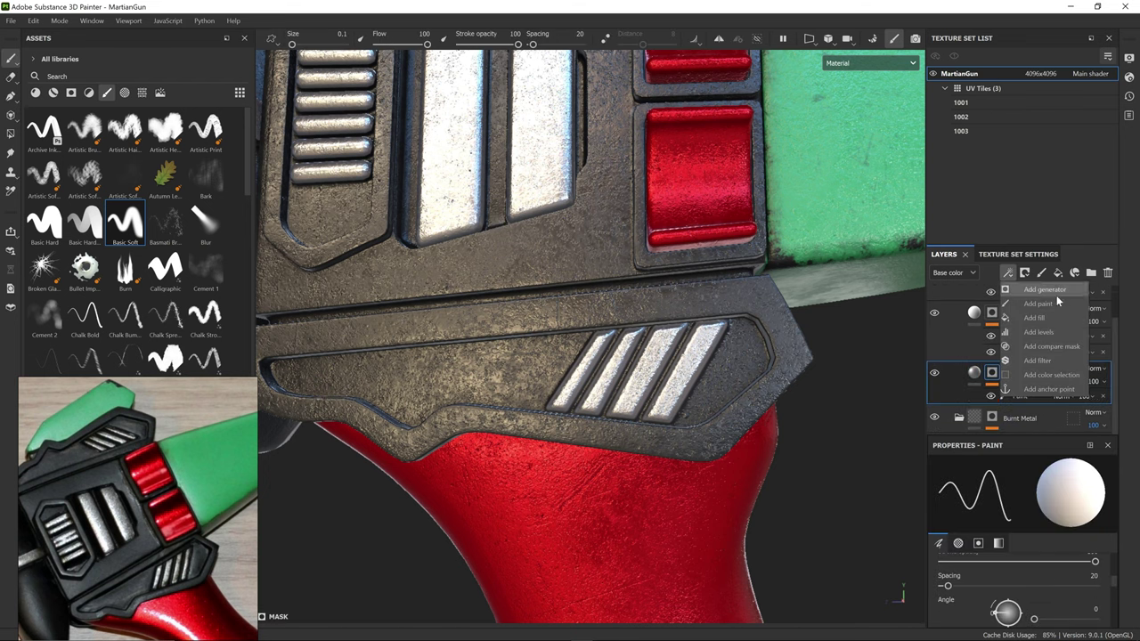
{"action": "left_click", "coordinate": [1065, 287]}
Step: Select the Dirt 1 brush at a size of 0.89 for weathering the lower panel's metal stripes
{"action": "left_click_drag", "start_coordinate": [570, 383], "coordinate": [707, 394], "text": "alt"}
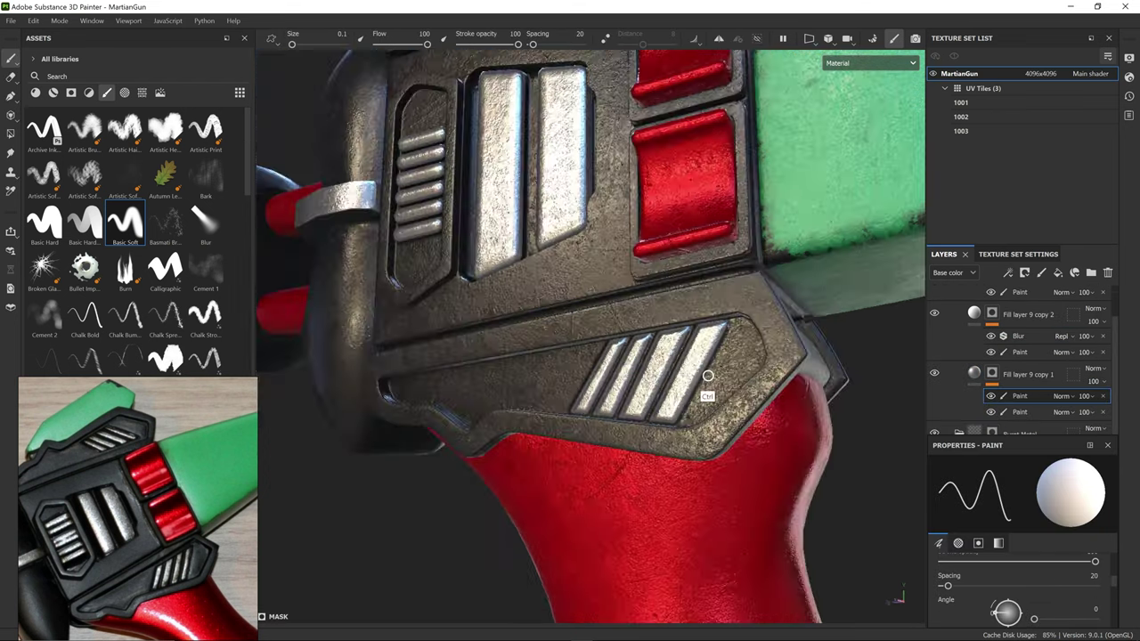
{"action": "key", "text": "x"}
{"action": "right_click_drag", "start_coordinate": [707, 394], "coordinate": [899, 383], "text": "ctrl"}
{"action": "left_click", "coordinate": [442, 38]}
{"action": "left_click_drag", "start_coordinate": [428, 44], "coordinate": [402, 45]}
{"action": "scroll", "coordinate": [242, 186], "scroll_direction": "down", "scroll_amount": 3}
{"action": "left_click", "coordinate": [125, 273]}
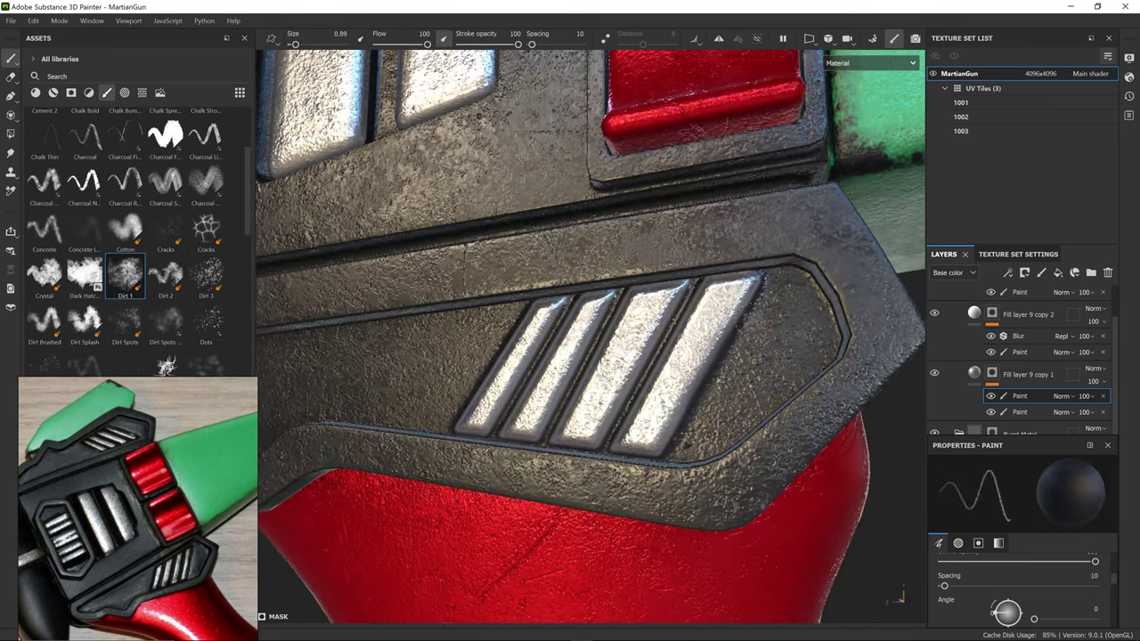
Step: Dab gritty wear over the metal stripes on the gun's side with the Dirt 1 brush
{"action": "left_click_drag", "start_coordinate": [648, 367], "coordinate": [967, 270], "text": "alt"}
{"action": "right_click_drag", "start_coordinate": [967, 269], "coordinate": [990, 269], "text": "alt"}
{"action": "left_click_drag", "start_coordinate": [623, 231], "coordinate": [668, 327]}
{"action": "mouse_move", "coordinate": [570, 356]}
{"action": "left_mouse_down", "text": "alt"}
{"action": "mouse_move", "coordinate": [602, 387]}
{"action": "mouse_move", "coordinate": [722, 376]}
{"action": "mouse_move", "coordinate": [547, 374]}
{"action": "mouse_move", "coordinate": [552, 402]}
{"action": "mouse_move", "coordinate": [516, 343]}
{"action": "left_mouse_up", "text": "alt"}
{"action": "mouse_move", "coordinate": [488, 361]}
{"action": "left_mouse_down"}
{"action": "mouse_move", "coordinate": [547, 298]}
{"action": "mouse_move", "coordinate": [634, 283]}
{"action": "mouse_move", "coordinate": [610, 301]}
{"action": "left_mouse_up"}
{"action": "key", "text": "x"}
{"action": "key", "text": "x"}
{"action": "key", "text": "x"}
{"action": "key", "text": "x"}
{"action": "mouse_move", "coordinate": [579, 392]}
{"action": "left_mouse_down"}
{"action": "mouse_move", "coordinate": [595, 365]}
{"action": "mouse_move", "coordinate": [567, 326]}
{"action": "left_mouse_up"}
Step: Wear down the four slanted metal stripes on the opposite side's lower panel with the Dirt 1 brush at size 0.74
{"action": "mouse_move", "coordinate": [663, 401]}
{"action": "middle_mouse_down", "text": "alt"}
{"action": "mouse_move", "coordinate": [676, 236]}
{"action": "mouse_move", "coordinate": [659, 116]}
{"action": "middle_mouse_up", "text": "alt"}
{"action": "right_click_drag", "start_coordinate": [570, 356], "coordinate": [676, 356], "text": "alt"}
{"action": "left_click_drag", "start_coordinate": [580, 321], "coordinate": [601, 396]}
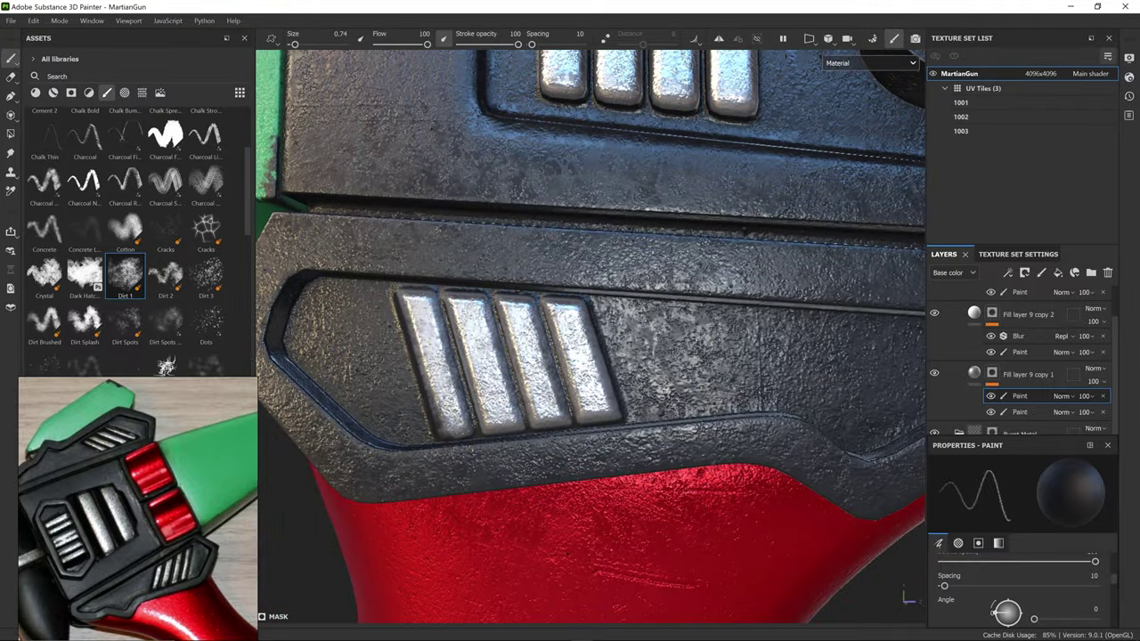
{"action": "left_click_drag", "start_coordinate": [446, 410], "coordinate": [618, 407], "text": "alt"}
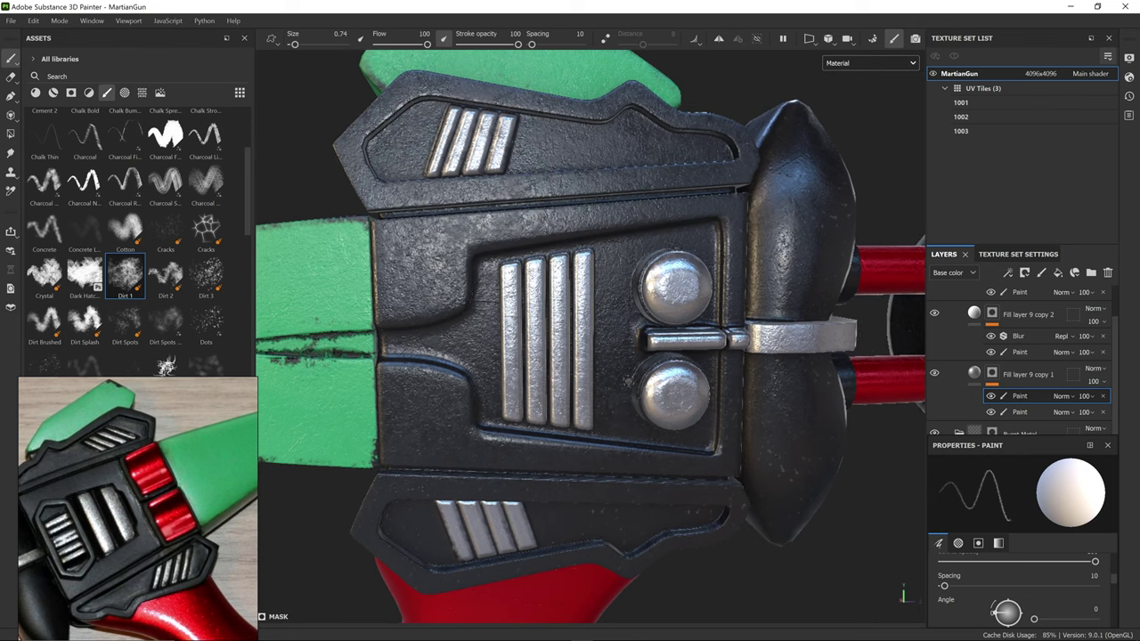
Step: Collapse the Small Metal Pieces and Burnt Metal groups in the layer stack
{"action": "scroll", "coordinate": [1113, 317], "scroll_direction": "up", "scroll_amount": 2}
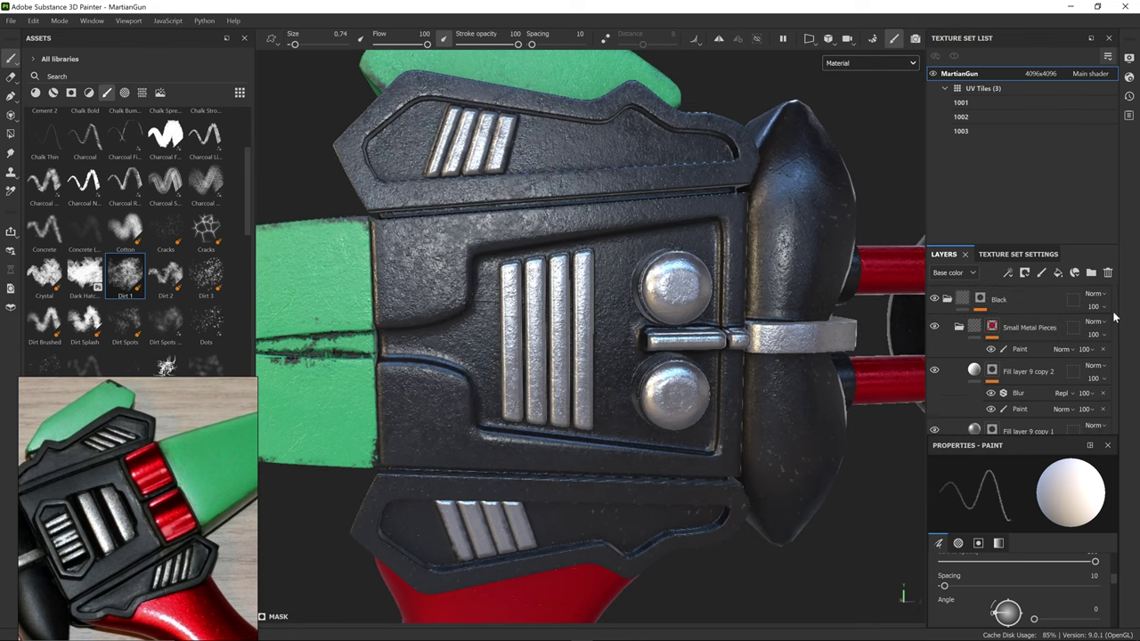
{"action": "left_click", "coordinate": [965, 327]}
{"action": "left_click", "coordinate": [935, 371]}
{"action": "left_click", "coordinate": [935, 371]}
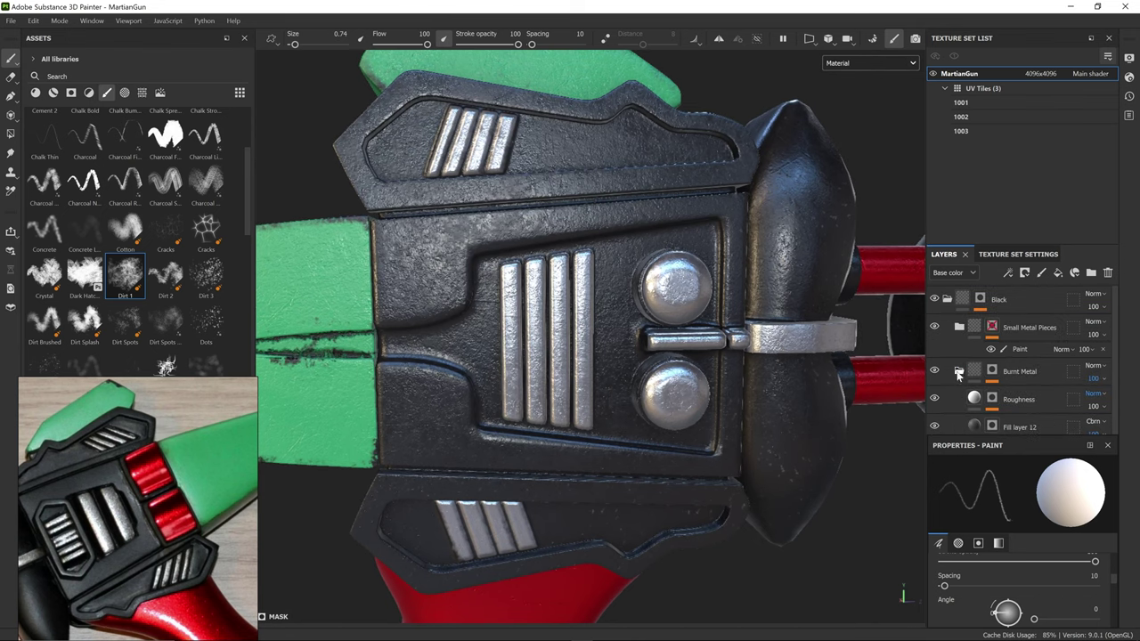
{"action": "left_click", "coordinate": [959, 371]}
Step: Add a fill layer above Bump with only the height channel enabled and height set to 0.2917
{"action": "left_click", "coordinate": [1060, 407]}
{"action": "left_click", "coordinate": [1057, 278]}
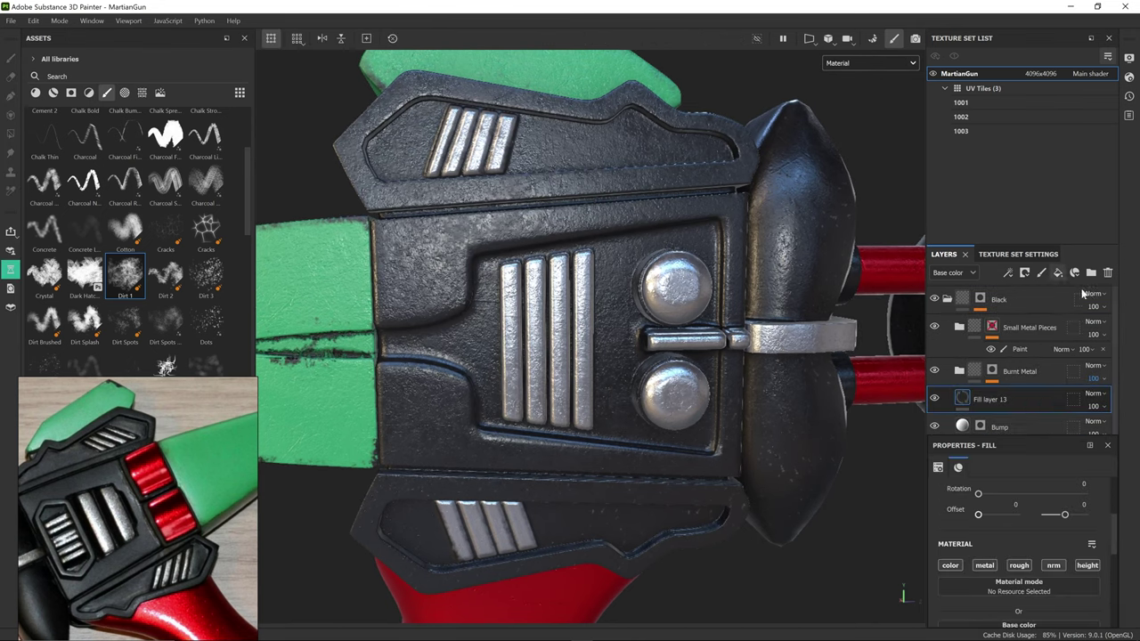
{"action": "left_click", "coordinate": [1087, 566]}
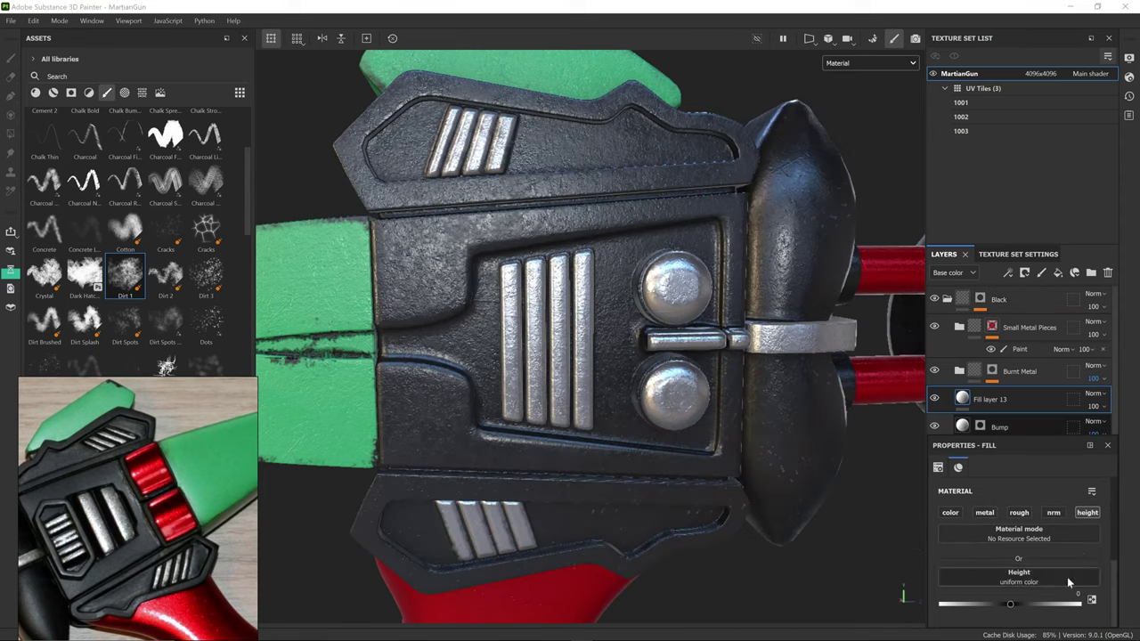
Step: Give the new height layer a black mask, rename it Ridges, and save the project
{"action": "left_click", "coordinate": [1024, 273]}
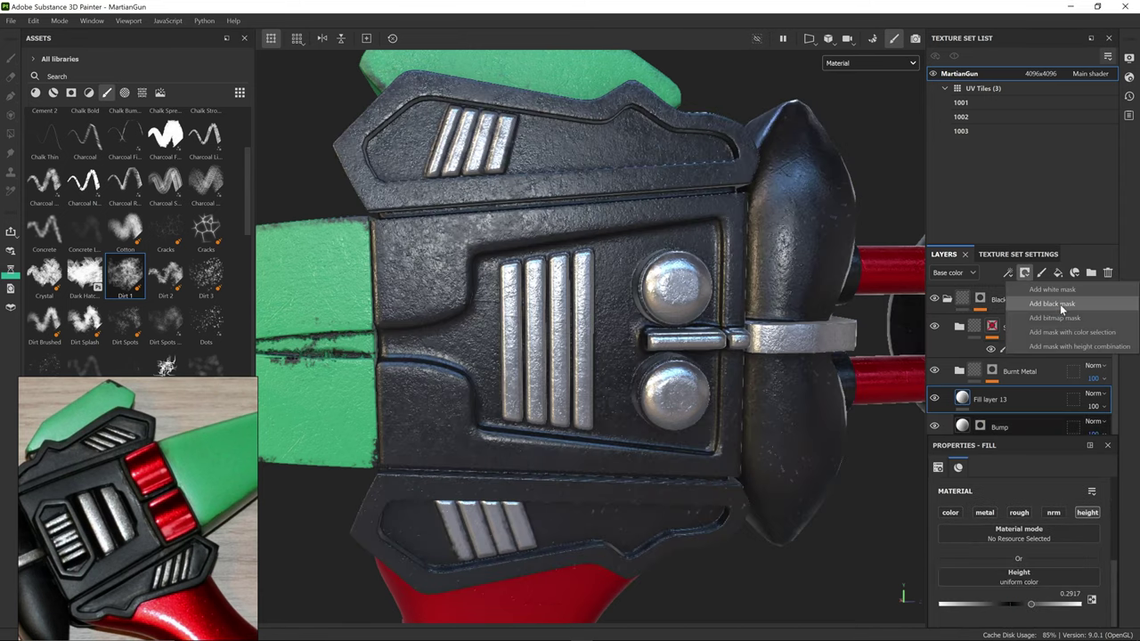
{"action": "left_click", "coordinate": [1038, 307]}
{"action": "double_click", "coordinate": [992, 405]}
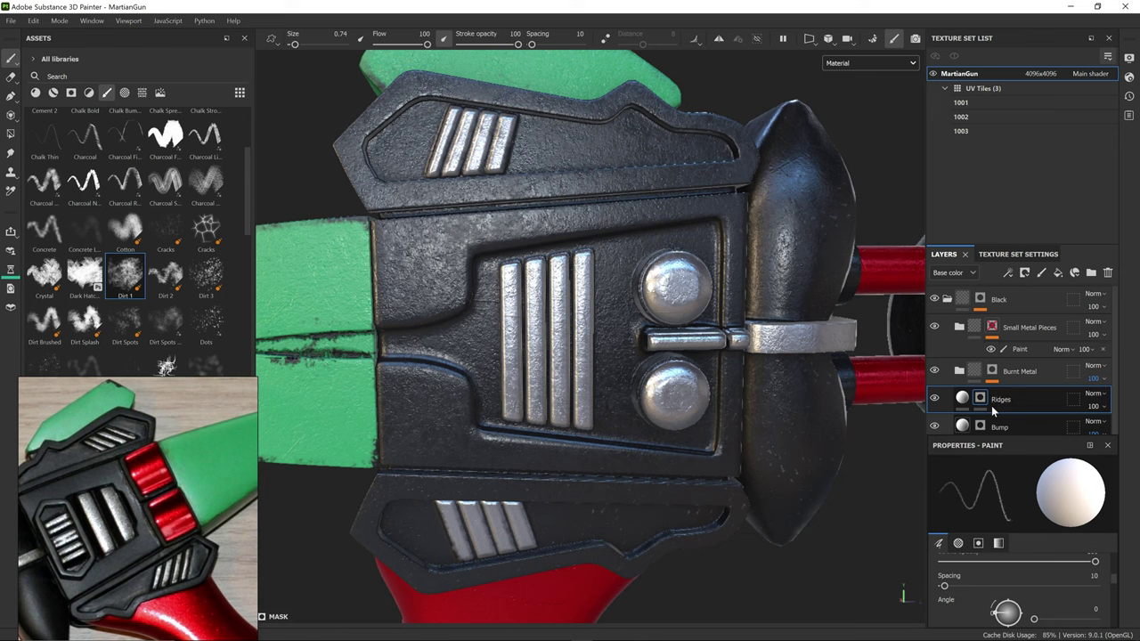
{"action": "key", "text": "Return"}
{"action": "key", "text": "ctrl+s"}
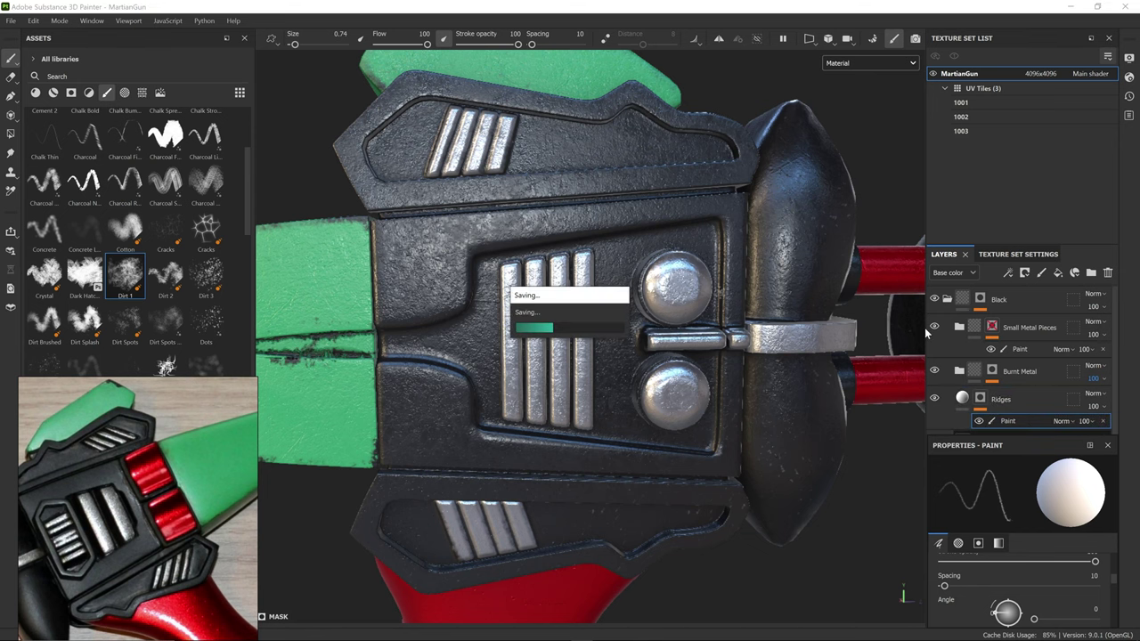
Step: Select the Basic Soft brush and size it to 0.44 for painting on the side of the round knob
{"action": "left_click_drag", "start_coordinate": [248, 211], "coordinate": [243, 157]}
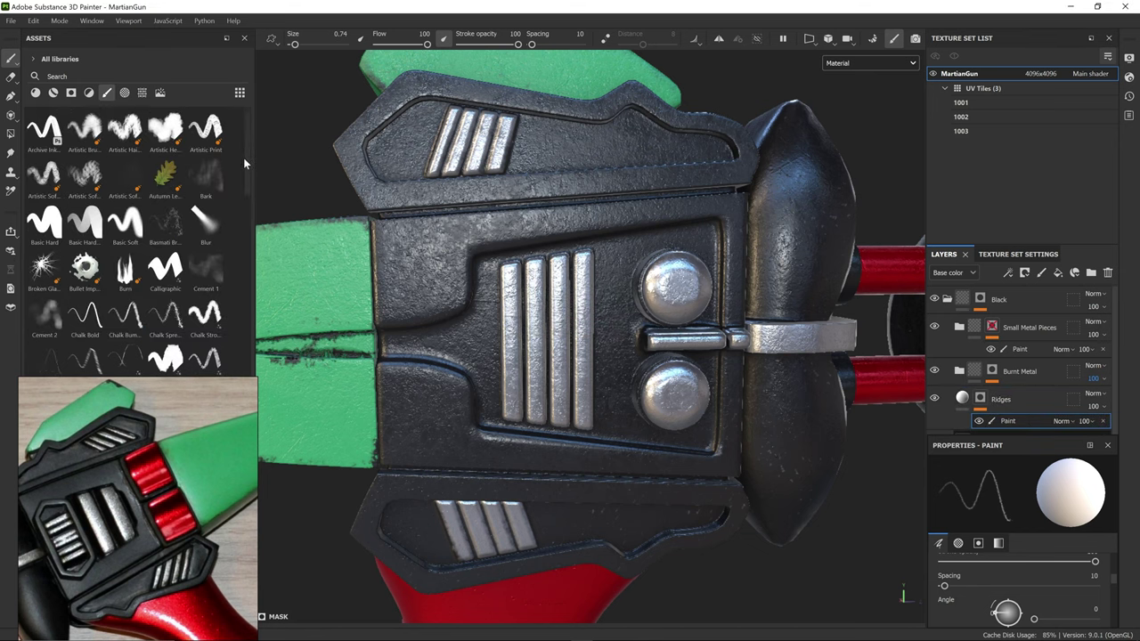
{"action": "left_click", "coordinate": [125, 220]}
{"action": "right_click_drag", "start_coordinate": [534, 339], "coordinate": [624, 338], "text": "alt"}
{"action": "left_click_drag", "start_coordinate": [624, 339], "coordinate": [666, 338], "text": "alt"}
{"action": "right_click_drag", "start_coordinate": [666, 338], "coordinate": [570, 334], "text": "ctrl"}
{"action": "left_click_drag", "start_coordinate": [570, 334], "coordinate": [623, 325], "text": "alt"}
{"action": "right_click_drag", "start_coordinate": [623, 325], "coordinate": [593, 315], "text": "shift"}
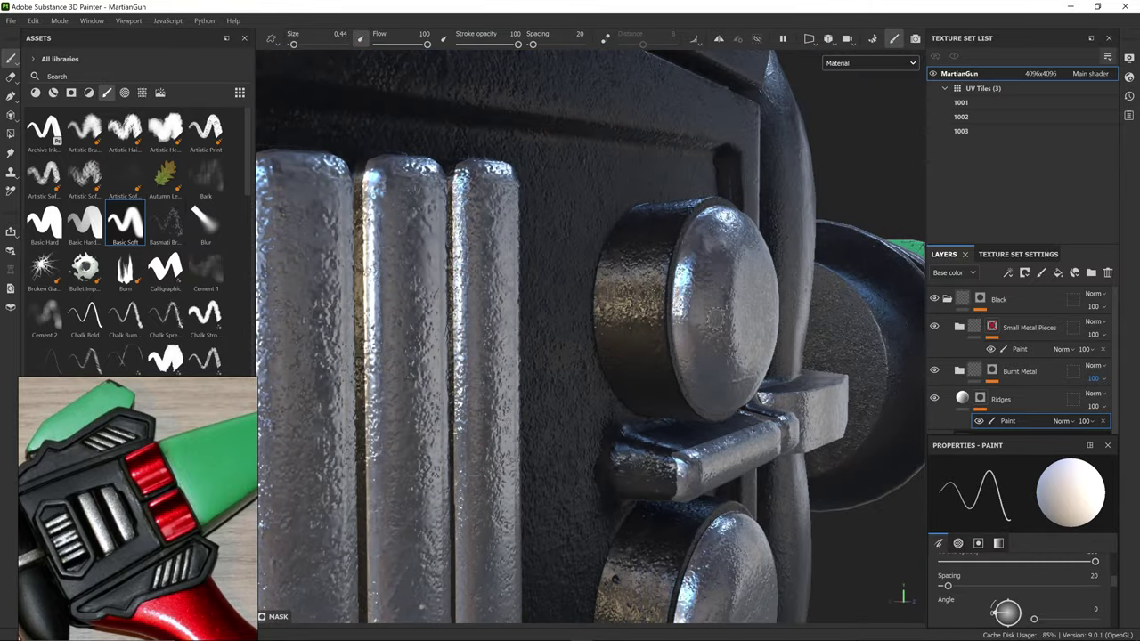
{"action": "right_click", "coordinate": [664, 360]}
{"action": "mouse_move", "coordinate": [659, 359]}
{"action": "left_mouse_down", "text": "alt"}
{"action": "mouse_move", "coordinate": [519, 351]}
{"action": "mouse_move", "coordinate": [578, 316]}
{"action": "mouse_move", "coordinate": [575, 342]}
{"action": "mouse_move", "coordinate": [659, 391]}
{"action": "left_mouse_up", "text": "alt"}
{"action": "key", "text": "x"}
{"action": "key", "text": "ctrl"}
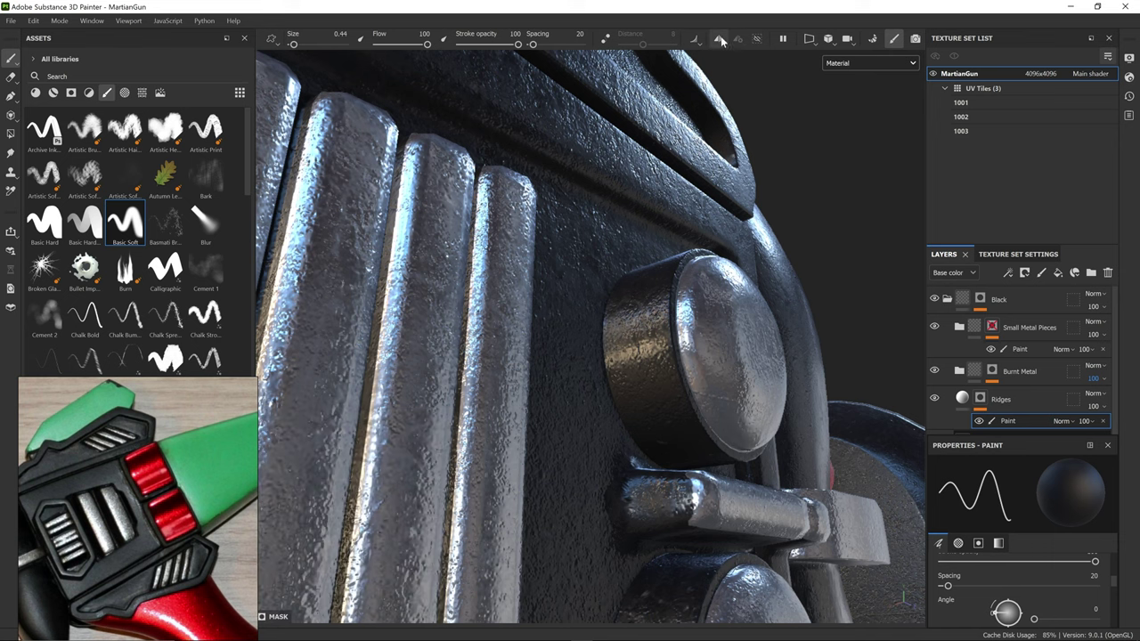
Step: Set the painting symmetry to Mirror Y and shift its plane to the midline between the two round knobs
{"action": "left_click", "coordinate": [747, 38]}
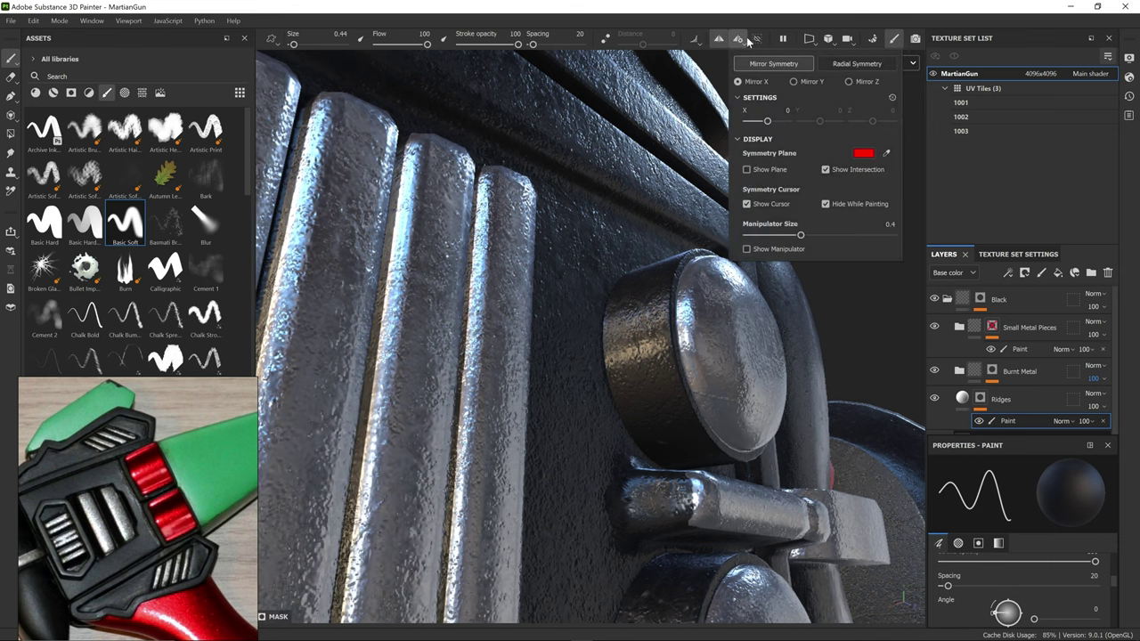
{"action": "left_click_drag", "start_coordinate": [658, 381], "coordinate": [672, 320], "text": "alt"}
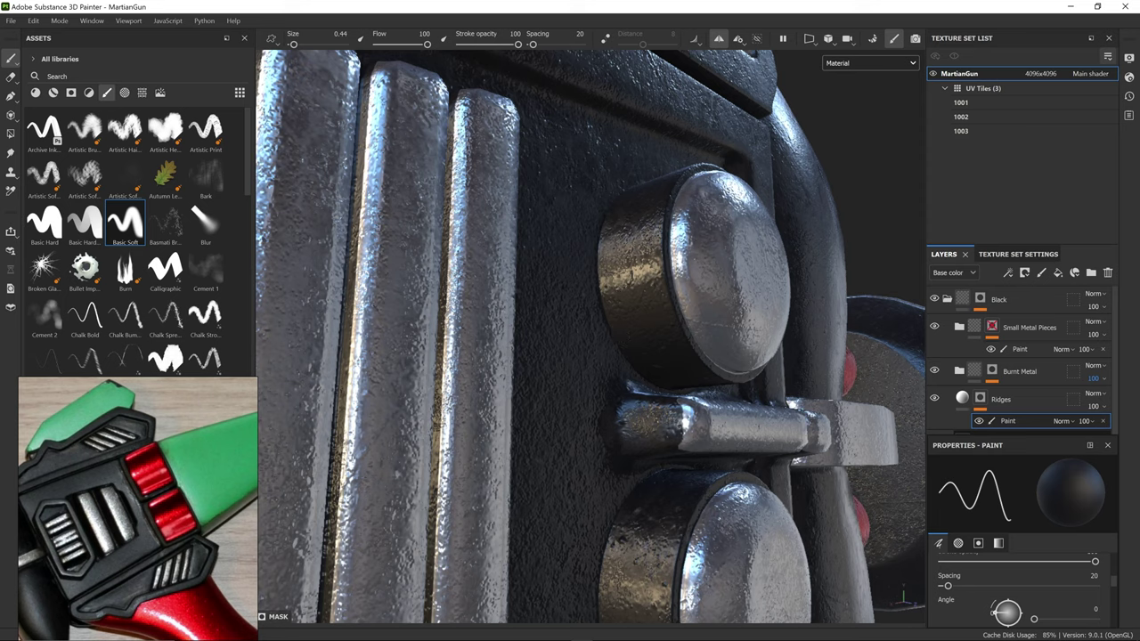
{"action": "key", "text": "x"}
{"action": "left_click_drag", "start_coordinate": [663, 279], "coordinate": [699, 368], "text": "alt"}
{"action": "right_click_drag", "start_coordinate": [699, 367], "coordinate": [615, 339], "text": "alt"}
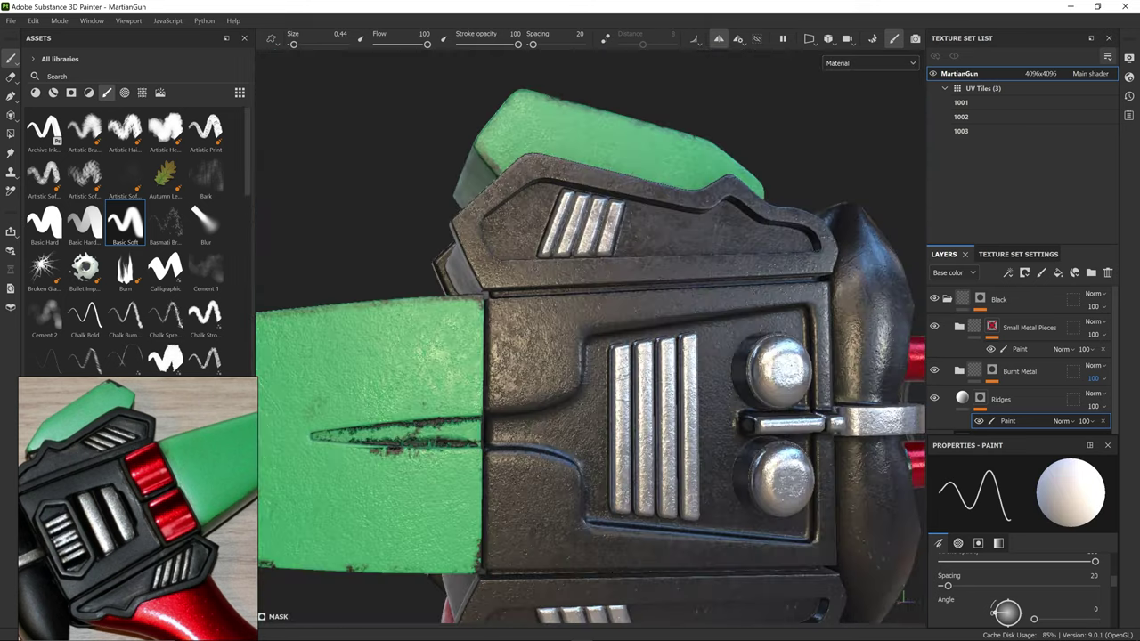
{"action": "left_click_drag", "start_coordinate": [677, 374], "coordinate": [584, 418], "text": "alt"}
{"action": "left_click", "coordinate": [739, 39]}
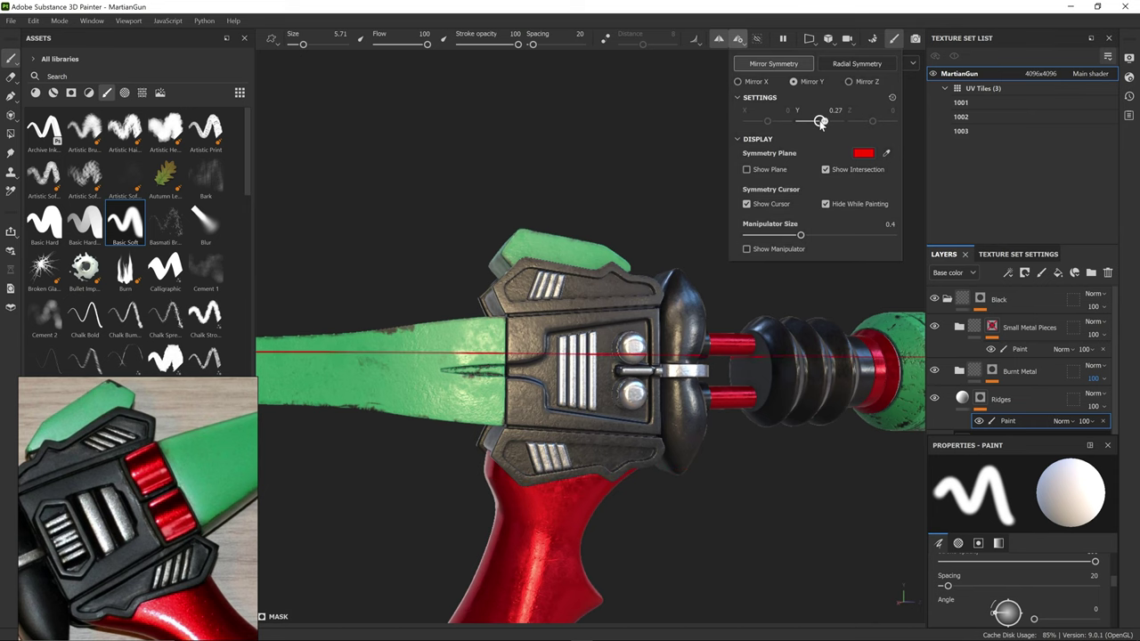
{"action": "right_click_drag", "start_coordinate": [643, 342], "coordinate": [757, 379], "text": "alt"}
{"action": "left_click", "coordinate": [738, 38]}
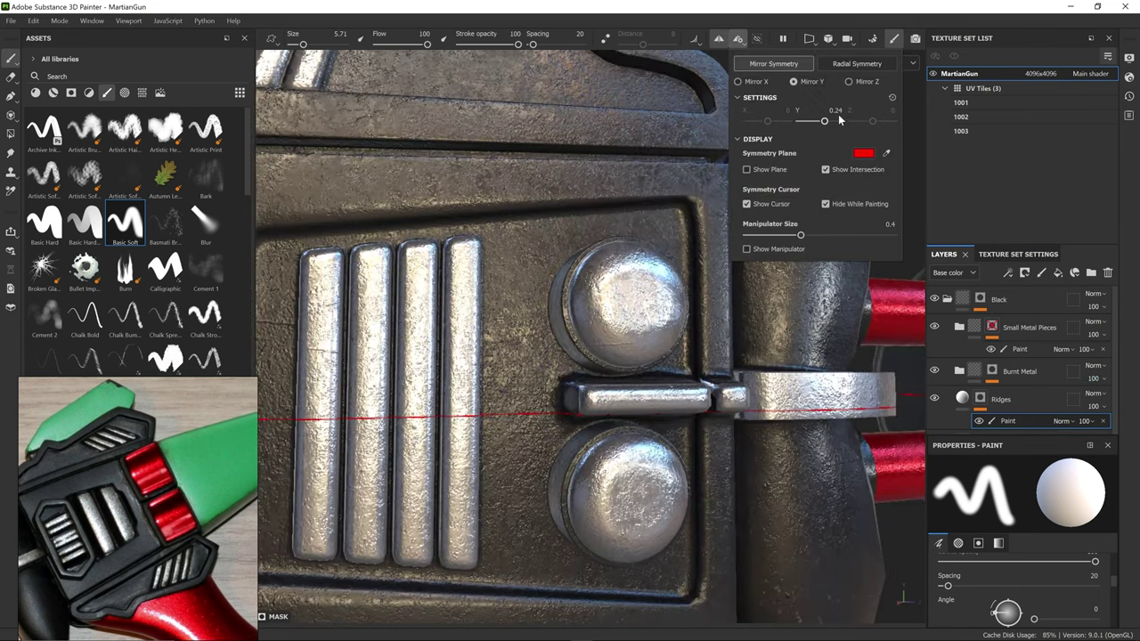
{"action": "left_click_drag", "start_coordinate": [824, 122], "coordinate": [853, 114]}
Step: Paint a series of short straight parallel ridges across the side wall of the round knob
{"action": "mouse_move", "coordinate": [672, 380]}
{"action": "left_mouse_down", "text": "alt"}
{"action": "mouse_move", "coordinate": [656, 458]}
{"action": "mouse_move", "coordinate": [712, 392]}
{"action": "left_mouse_up", "text": "alt"}
{"action": "right_click_drag", "start_coordinate": [623, 336], "coordinate": [595, 336], "text": "ctrl"}
{"action": "left_click_drag", "start_coordinate": [595, 336], "coordinate": [562, 343], "text": "alt"}
{"action": "right_click_drag", "start_coordinate": [562, 343], "coordinate": [895, 356], "text": "alt"}
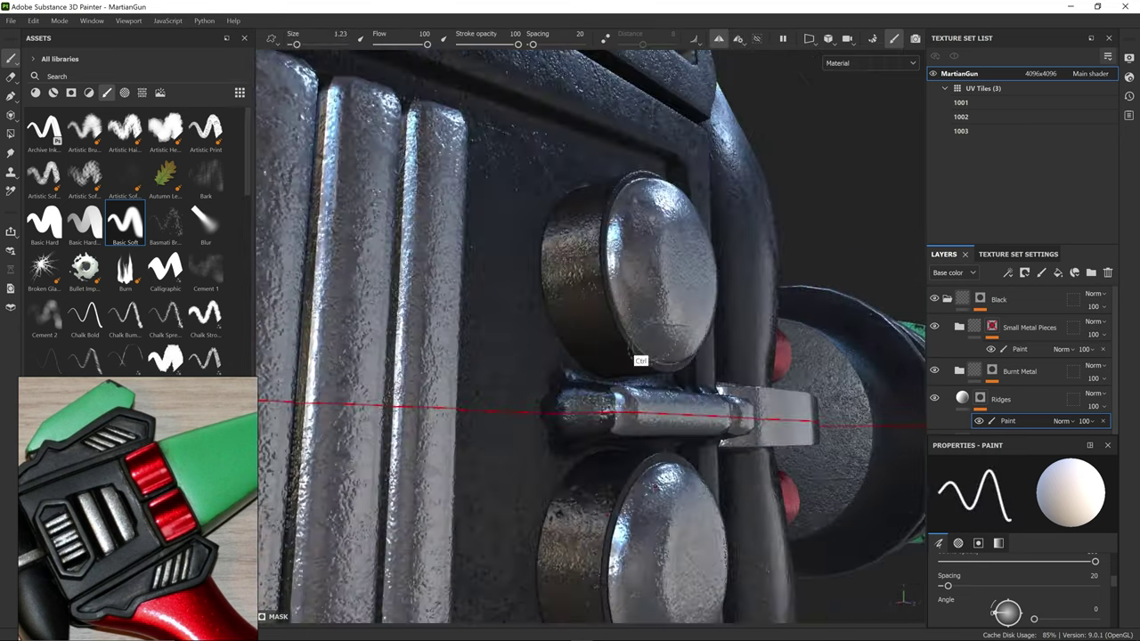
{"action": "left_click", "coordinate": [562, 325]}
{"action": "left_click", "coordinate": [619, 313], "text": "shift"}
{"action": "left_click", "coordinate": [548, 310]}
{"action": "left_click", "coordinate": [602, 294], "text": "shift"}
{"action": "left_click", "coordinate": [545, 289]}
{"action": "left_click", "coordinate": [601, 274], "text": "shift"}
{"action": "left_click_drag", "start_coordinate": [620, 259], "coordinate": [570, 347], "text": "alt"}
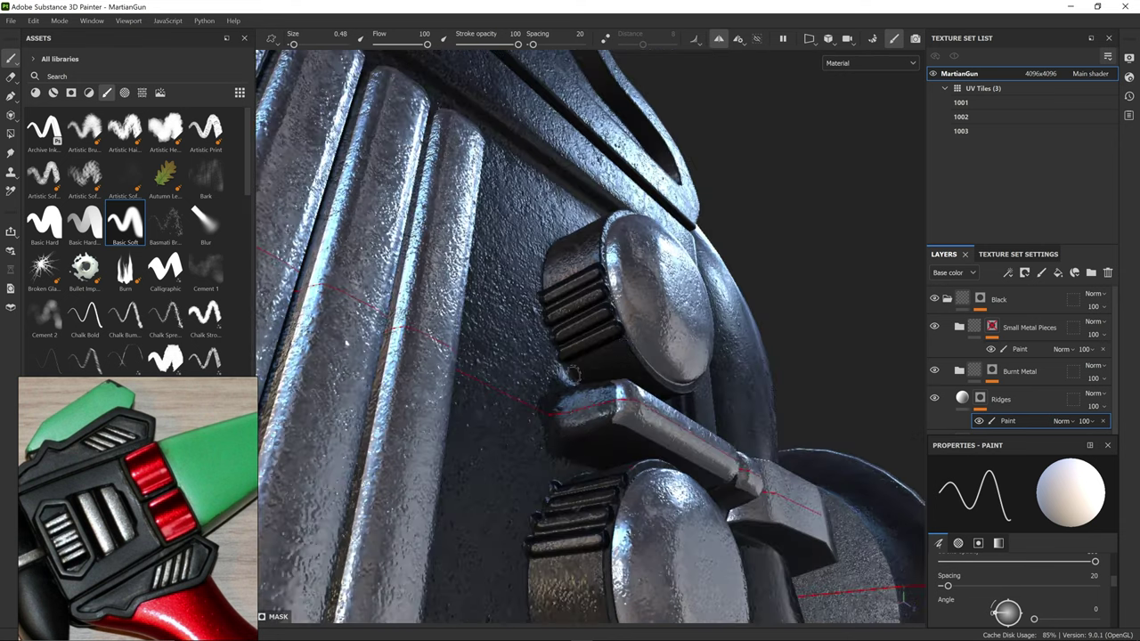
Step: Continue the straight ridges around the rest of the knob's side wall with the brush at size 0.48
{"action": "left_click", "coordinate": [543, 267]}
{"action": "mouse_move", "coordinate": [595, 287]}
{"action": "left_mouse_down", "text": "alt"}
{"action": "mouse_move", "coordinate": [499, 332]}
{"action": "mouse_move", "coordinate": [485, 356]}
{"action": "mouse_move", "coordinate": [498, 352]}
{"action": "mouse_move", "coordinate": [463, 374]}
{"action": "mouse_move", "coordinate": [538, 259]}
{"action": "left_mouse_up", "text": "alt"}
{"action": "left_click", "coordinate": [520, 363]}
{"action": "left_click", "coordinate": [590, 338], "text": "shift"}
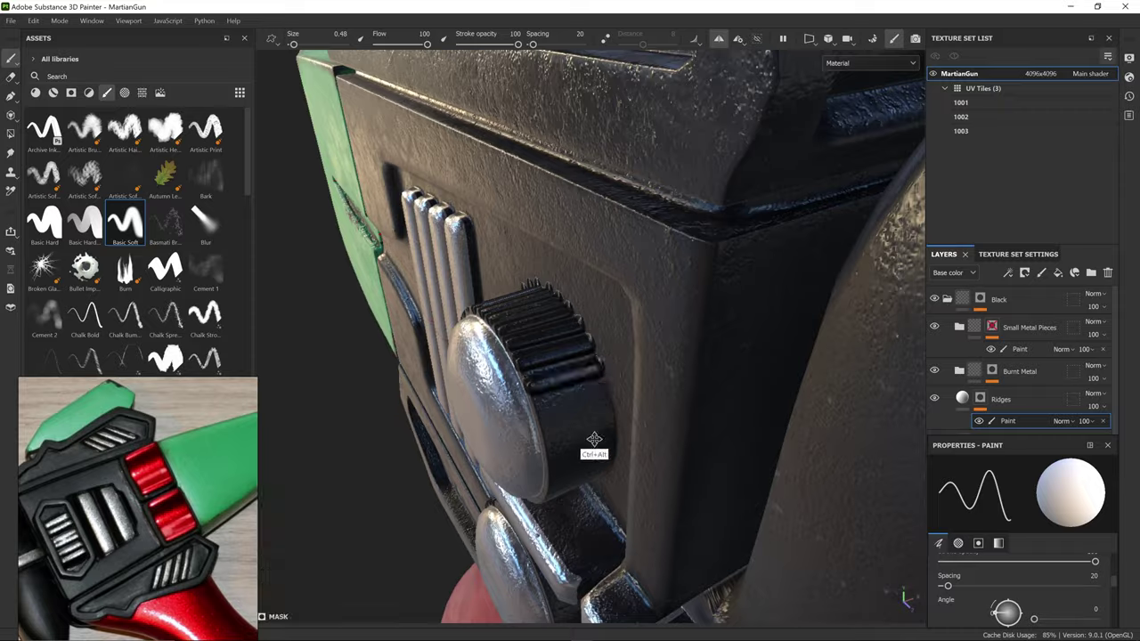
{"action": "left_click_drag", "start_coordinate": [595, 437], "coordinate": [563, 356], "text": "alt"}
{"action": "left_click", "coordinate": [547, 341]}
{"action": "left_click", "coordinate": [610, 335], "text": "shift"}
{"action": "left_click", "coordinate": [550, 366]}
{"action": "left_click", "coordinate": [552, 304]}
{"action": "mouse_move", "coordinate": [600, 427]}
{"action": "left_mouse_down", "text": "alt"}
{"action": "mouse_move", "coordinate": [570, 307]}
{"action": "mouse_move", "coordinate": [593, 345]}
{"action": "mouse_move", "coordinate": [476, 340]}
{"action": "mouse_move", "coordinate": [498, 350]}
{"action": "mouse_move", "coordinate": [488, 348]}
{"action": "mouse_move", "coordinate": [608, 296]}
{"action": "left_mouse_up", "text": "alt"}
{"action": "left_click", "coordinate": [612, 309], "text": "shift"}
{"action": "right_click_drag", "start_coordinate": [608, 296], "coordinate": [517, 343], "text": "alt"}
{"action": "left_click_drag", "start_coordinate": [517, 343], "coordinate": [595, 355], "text": "alt"}
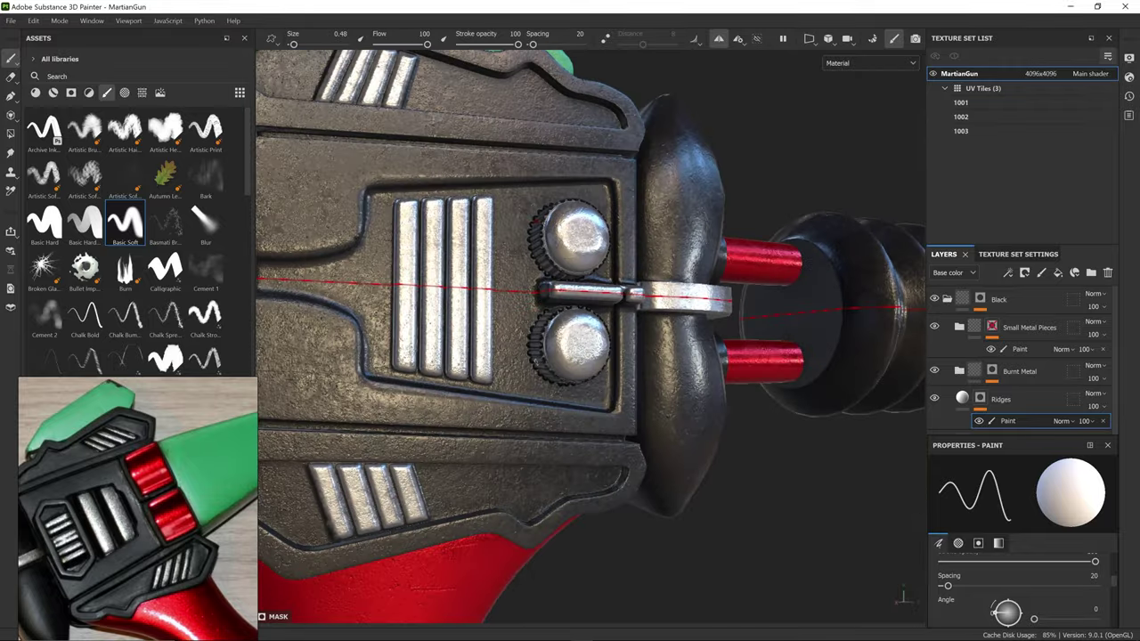
Step: Add a Blur filter to the Ridges mask and set its intensity to 0.18
{"action": "left_click", "coordinate": [1007, 272]}
{"action": "left_click", "coordinate": [1041, 362]}
{"action": "left_click", "coordinate": [1024, 495]}
{"action": "left_click", "coordinate": [1080, 506]}
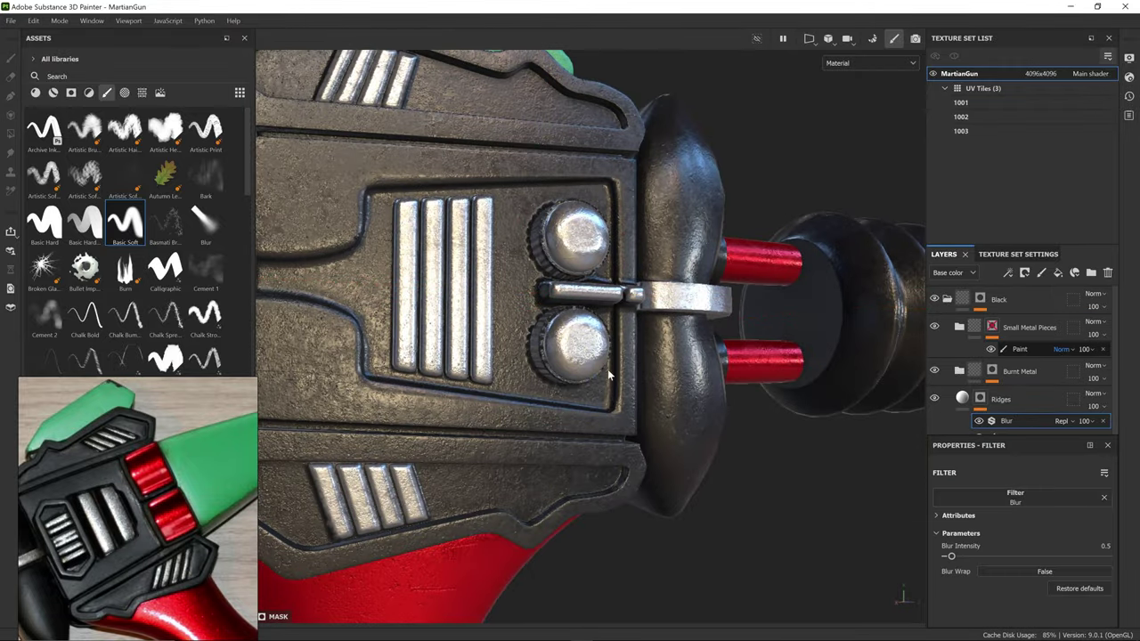
{"action": "left_click_drag", "start_coordinate": [609, 375], "coordinate": [677, 343], "text": "alt"}
{"action": "right_click_drag", "start_coordinate": [677, 343], "coordinate": [1077, 455], "text": "alt"}
{"action": "mouse_move", "coordinate": [951, 556]}
{"action": "left_mouse_down"}
{"action": "mouse_move", "coordinate": [962, 557]}
{"action": "mouse_move", "coordinate": [946, 558]}
{"action": "left_mouse_up"}
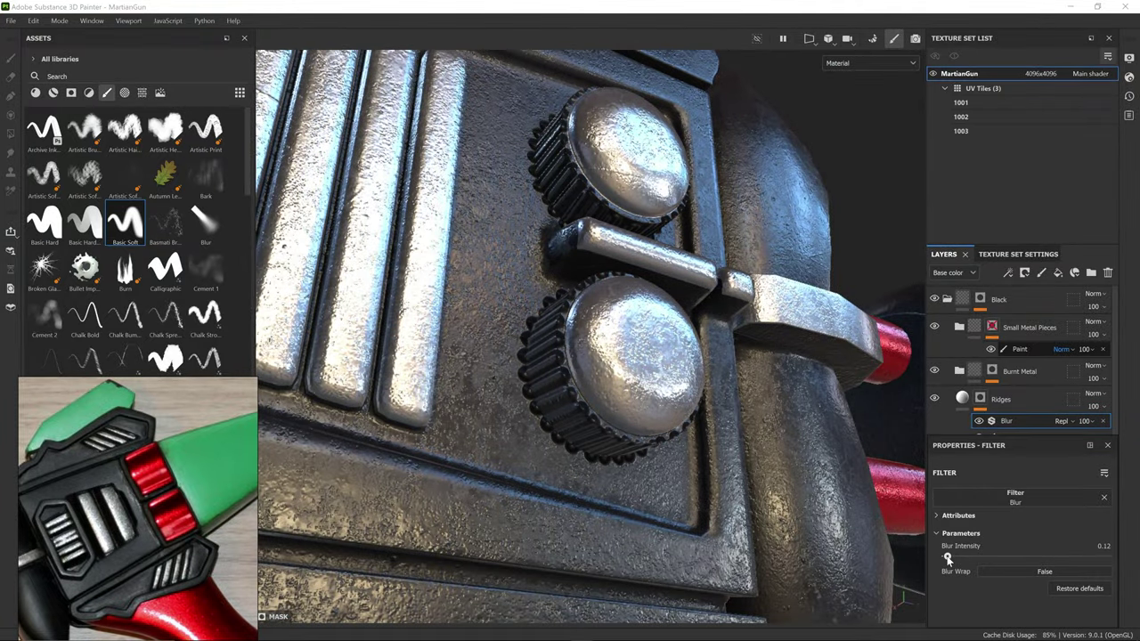
Step: Add a paint effect above the blur in the Ridges mask and erase excess ridge ends with a 1.15 brush
{"action": "left_click", "coordinate": [1008, 273]}
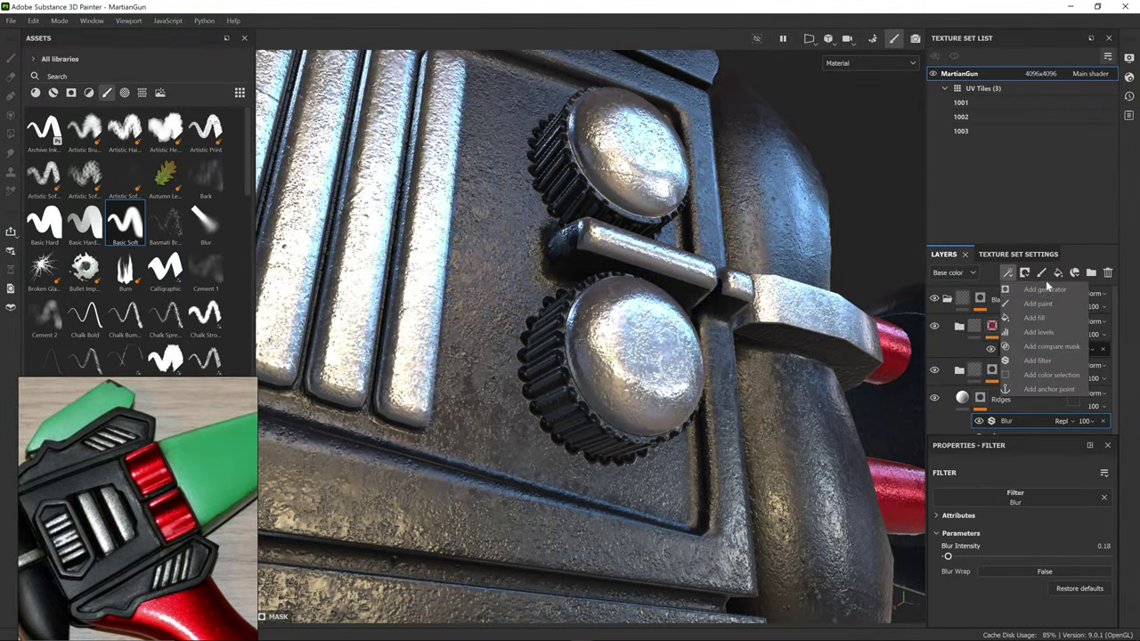
{"action": "left_click", "coordinate": [1048, 303]}
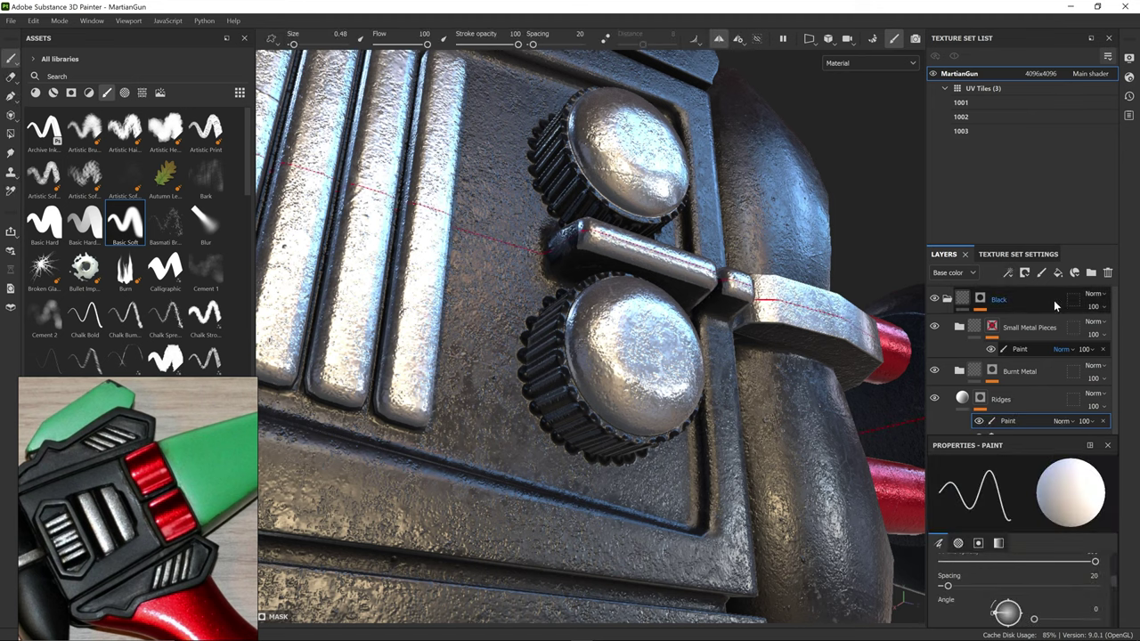
{"action": "right_click_drag", "start_coordinate": [522, 406], "coordinate": [535, 405], "text": "ctrl"}
{"action": "key", "text": "x"}
{"action": "mouse_move", "coordinate": [524, 378]}
{"action": "left_mouse_down"}
{"action": "mouse_move", "coordinate": [524, 335]}
{"action": "mouse_move", "coordinate": [463, 312]}
{"action": "left_mouse_up"}
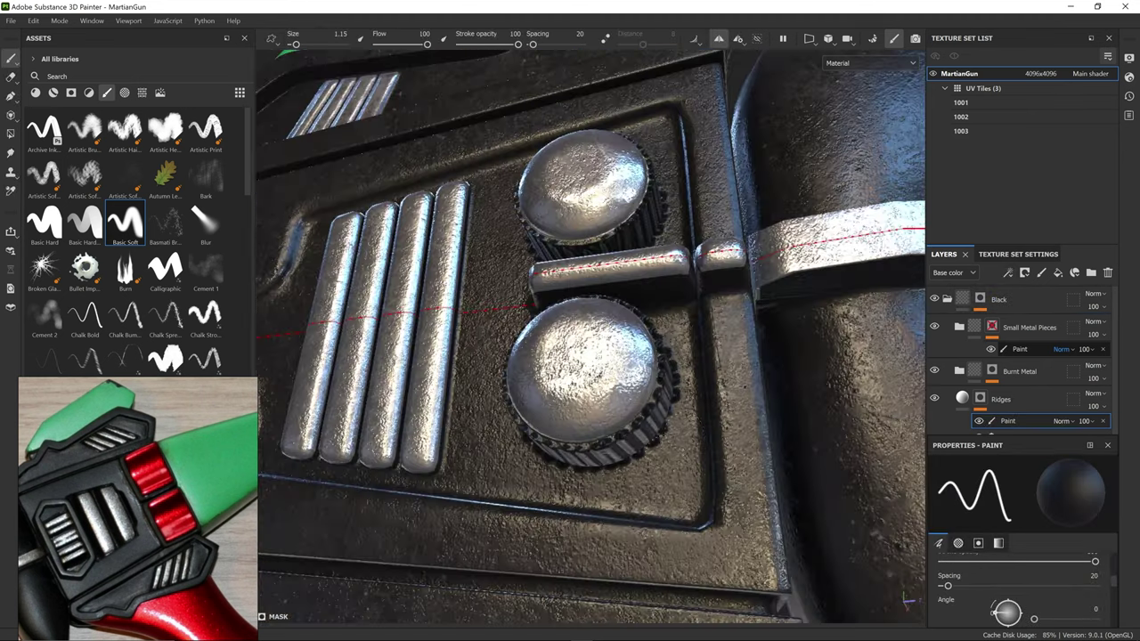
Step: Erase the remaining ridge ends that spill past the edges around both knobs
{"action": "left_click_drag", "start_coordinate": [654, 437], "coordinate": [579, 374], "text": "alt"}
{"action": "left_click_drag", "start_coordinate": [683, 397], "coordinate": [683, 374]}
{"action": "left_click_drag", "start_coordinate": [557, 289], "coordinate": [738, 408], "text": "alt"}
{"action": "left_click_drag", "start_coordinate": [554, 451], "coordinate": [536, 411]}
{"action": "mouse_move", "coordinate": [536, 411]}
{"action": "left_mouse_down", "text": "alt"}
{"action": "mouse_move", "coordinate": [605, 356]}
{"action": "mouse_move", "coordinate": [570, 463]}
{"action": "left_mouse_up", "text": "alt"}
{"action": "left_click_drag", "start_coordinate": [656, 356], "coordinate": [660, 405]}
{"action": "mouse_move", "coordinate": [676, 453]}
{"action": "left_mouse_down", "text": "alt"}
{"action": "mouse_move", "coordinate": [651, 496]}
{"action": "mouse_move", "coordinate": [605, 445]}
{"action": "left_mouse_up", "text": "alt"}
Step: Turn off symmetry and select the paint effect in the Burnt Metal group's mask
{"action": "left_click", "coordinate": [719, 39]}
{"action": "left_click_drag", "start_coordinate": [588, 427], "coordinate": [550, 506], "text": "ctrl+alt"}
{"action": "left_click_drag", "start_coordinate": [356, 445], "coordinate": [697, 422], "text": "alt"}
{"action": "right_click_drag", "start_coordinate": [697, 422], "coordinate": [757, 401], "text": "alt"}
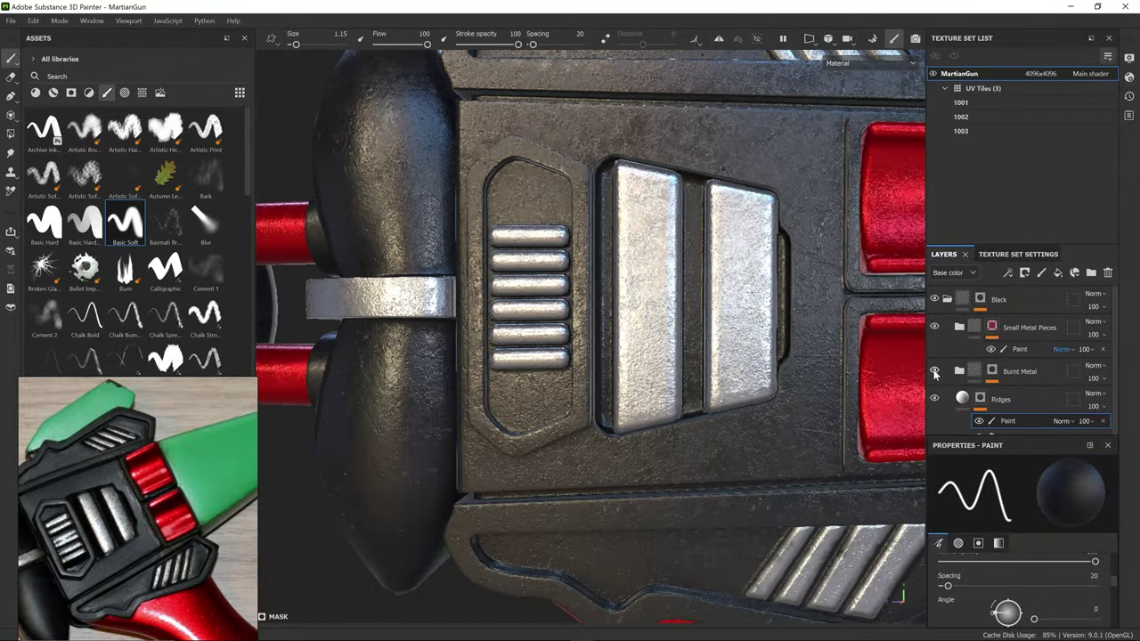
{"action": "left_click", "coordinate": [934, 371]}
{"action": "left_click", "coordinate": [934, 370]}
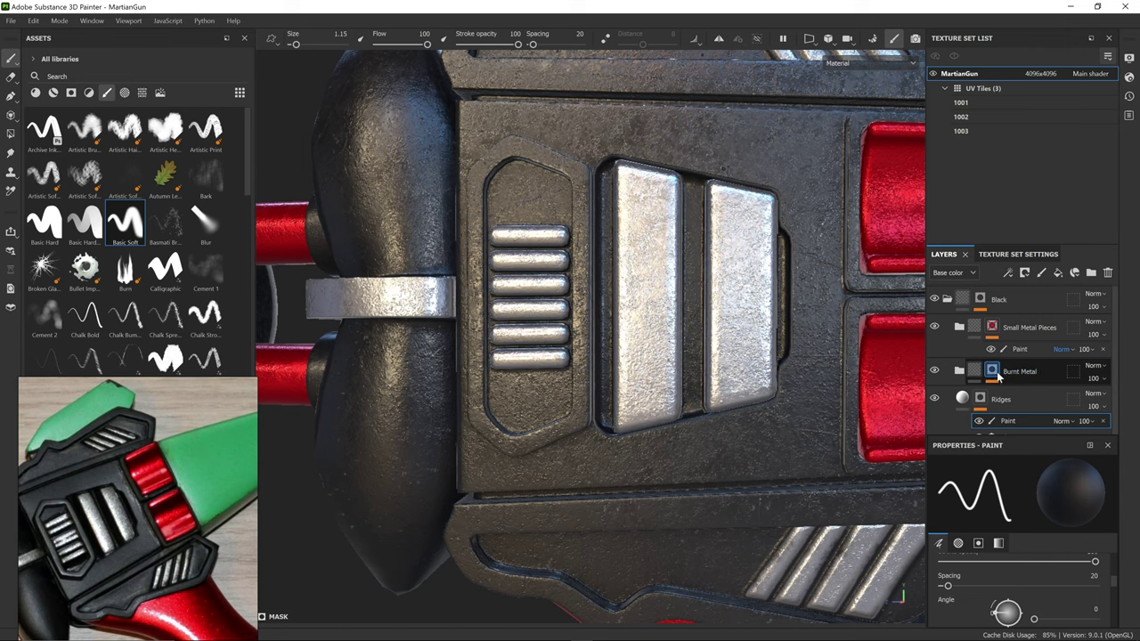
{"action": "left_click", "coordinate": [994, 374]}
{"action": "left_click", "coordinate": [1019, 409]}
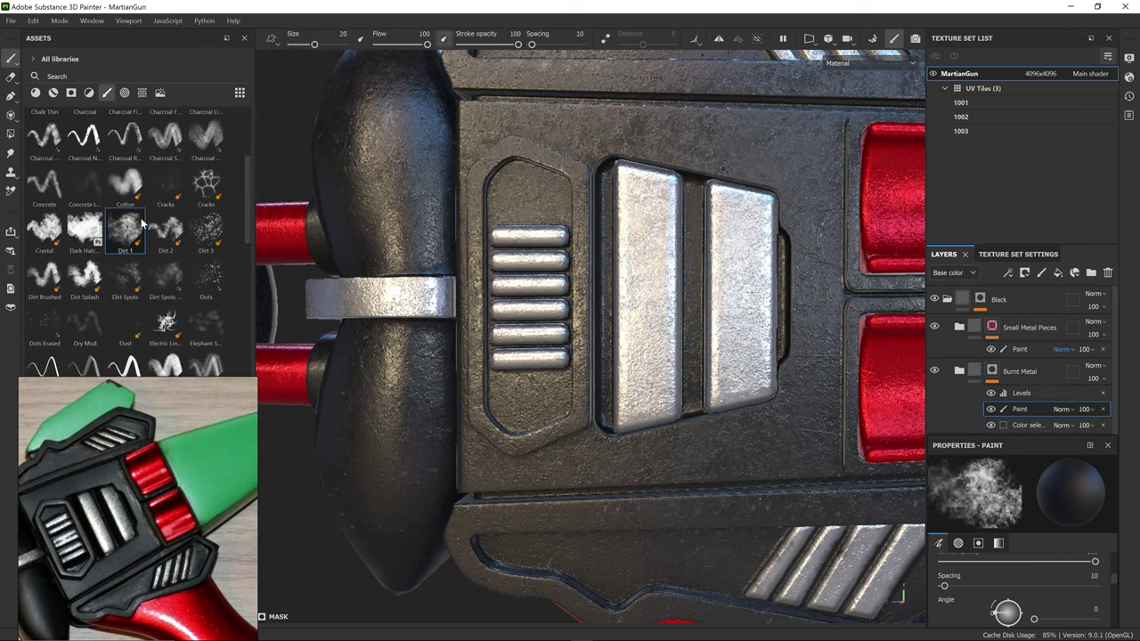
Step: Dab burnt-metal grime onto the six small horizontal metal bars with the Dirt 1 brush at size 0.9
{"action": "scroll", "coordinate": [591, 337], "scroll_direction": "up", "scroll_amount": 3}
{"action": "right_click_drag", "start_coordinate": [585, 273], "coordinate": [544, 273], "text": "ctrl"}
{"action": "mouse_move", "coordinate": [614, 267]}
{"action": "left_mouse_down", "text": "alt"}
{"action": "mouse_move", "coordinate": [574, 266]}
{"action": "mouse_move", "coordinate": [614, 254]}
{"action": "left_mouse_up", "text": "alt"}
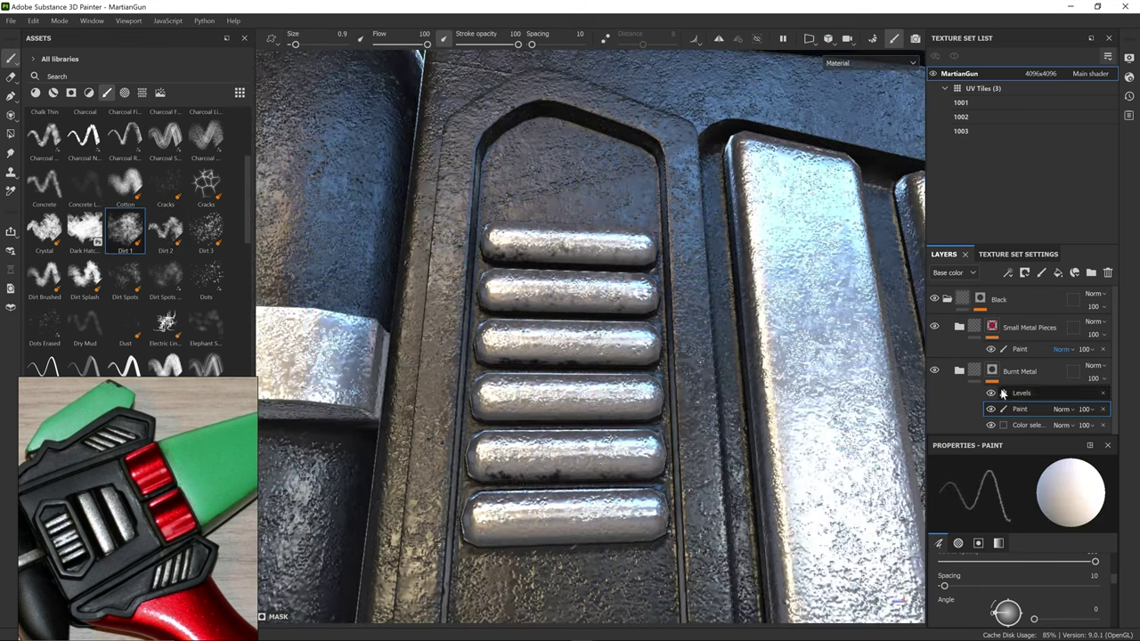
{"action": "key", "text": "x"}
{"action": "key", "text": "x"}
{"action": "key", "text": "x"}
{"action": "left_click_drag", "start_coordinate": [494, 411], "coordinate": [545, 411]}
{"action": "left_click_drag", "start_coordinate": [570, 373], "coordinate": [588, 400], "text": "alt"}
{"action": "left_click_drag", "start_coordinate": [615, 312], "coordinate": [659, 409], "text": "alt"}
{"action": "left_click_drag", "start_coordinate": [559, 262], "coordinate": [616, 271]}
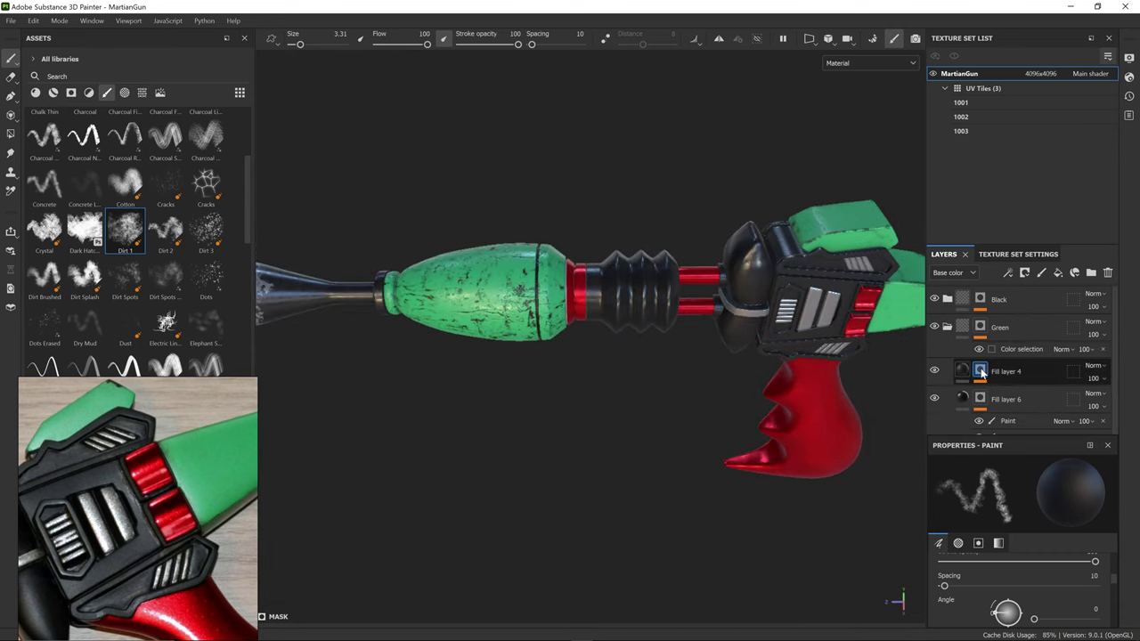
Step: Add a Levels effect above the paint in Fill layer 4's mask and lower the white input to about 0.62
{"action": "left_click", "coordinate": [980, 373]}
{"action": "left_click", "coordinate": [1023, 393]}
{"action": "left_click", "coordinate": [1007, 272]}
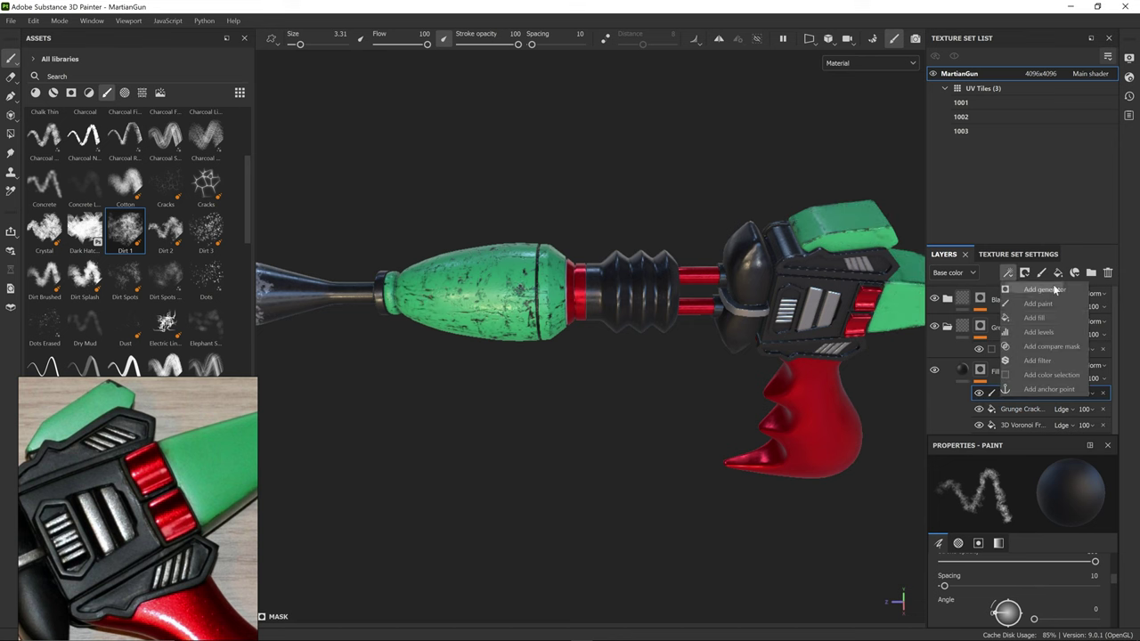
{"action": "left_click", "coordinate": [1039, 331]}
{"action": "scroll", "coordinate": [712, 338], "scroll_direction": "up", "scroll_amount": 5}
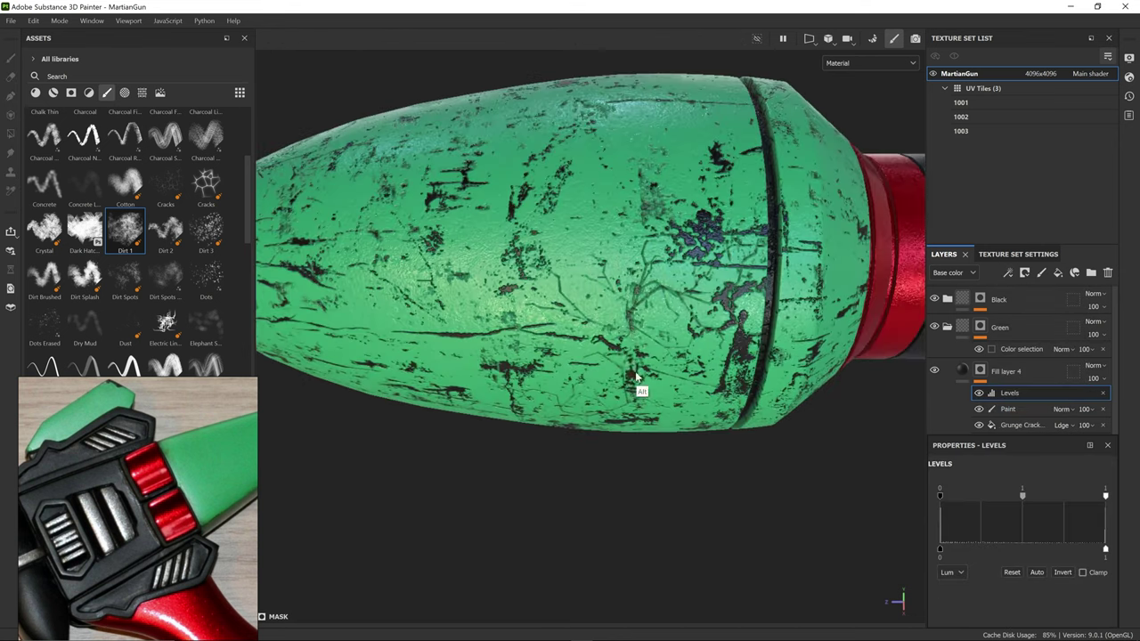
{"action": "left_click_drag", "start_coordinate": [1105, 496], "coordinate": [1044, 496]}
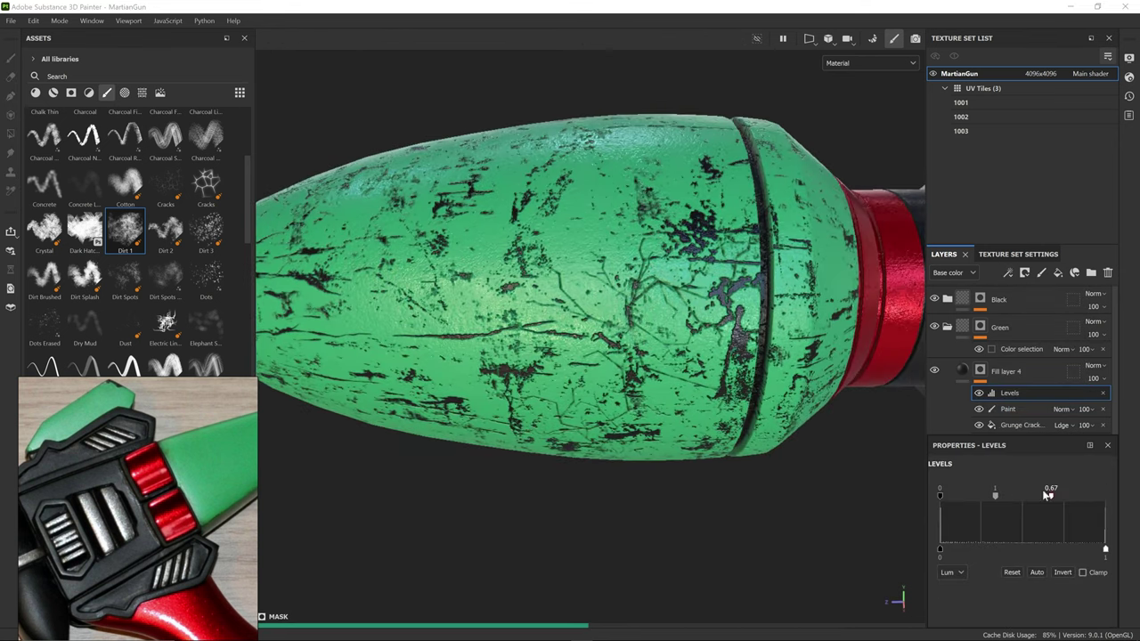
Step: Isolate the Red group's mask and raise its color selection tolerance to about 0.42
{"action": "right_click_drag", "start_coordinate": [636, 334], "coordinate": [552, 391], "text": "alt"}
{"action": "middle_click_drag", "start_coordinate": [872, 396], "coordinate": [656, 366], "text": "alt"}
{"action": "right_click_drag", "start_coordinate": [661, 366], "coordinate": [656, 366], "text": "shift"}
{"action": "left_click_drag", "start_coordinate": [656, 367], "coordinate": [725, 377], "text": "alt+shift"}
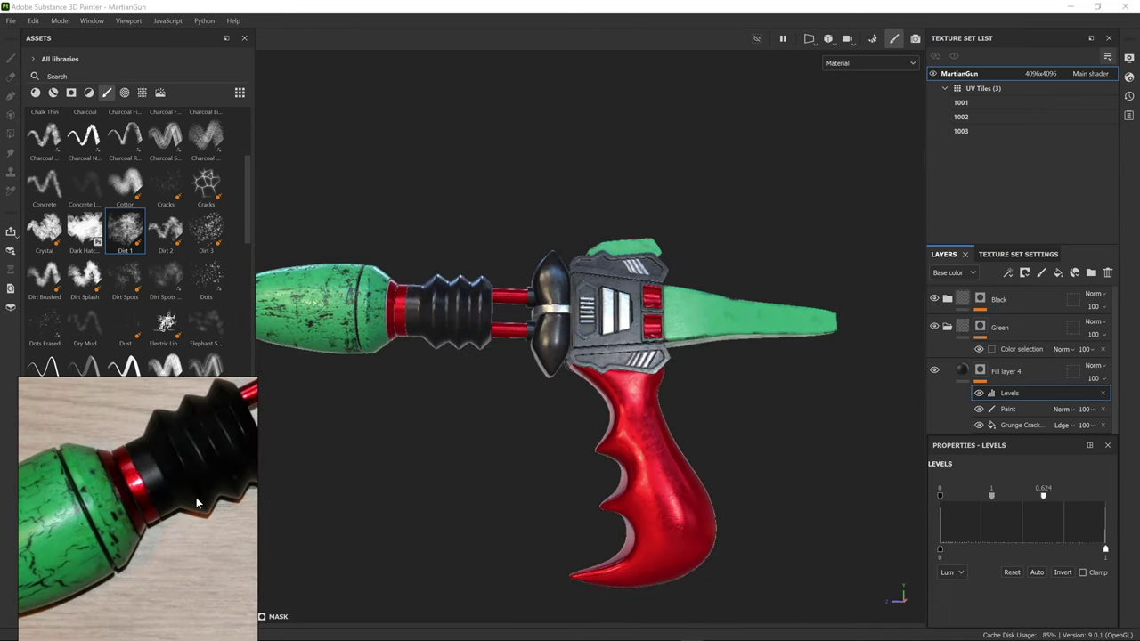
{"action": "scroll", "coordinate": [461, 261], "scroll_direction": "up", "scroll_amount": 6}
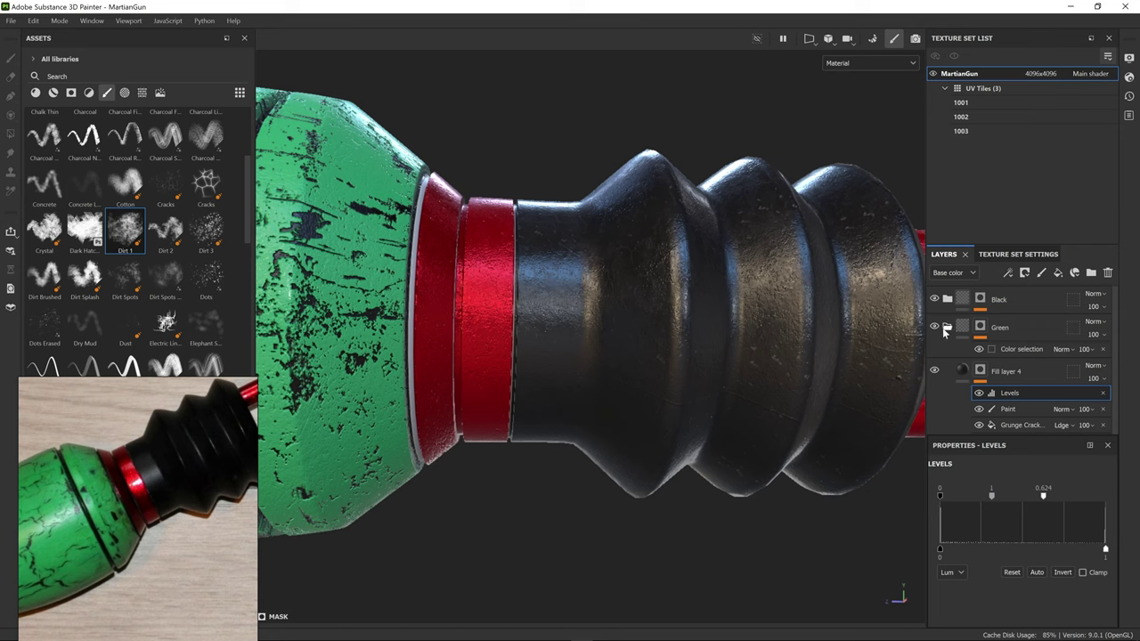
{"action": "left_click", "coordinate": [947, 327]}
{"action": "left_click", "coordinate": [1016, 389]}
{"action": "left_click", "coordinate": [980, 371], "text": "alt"}
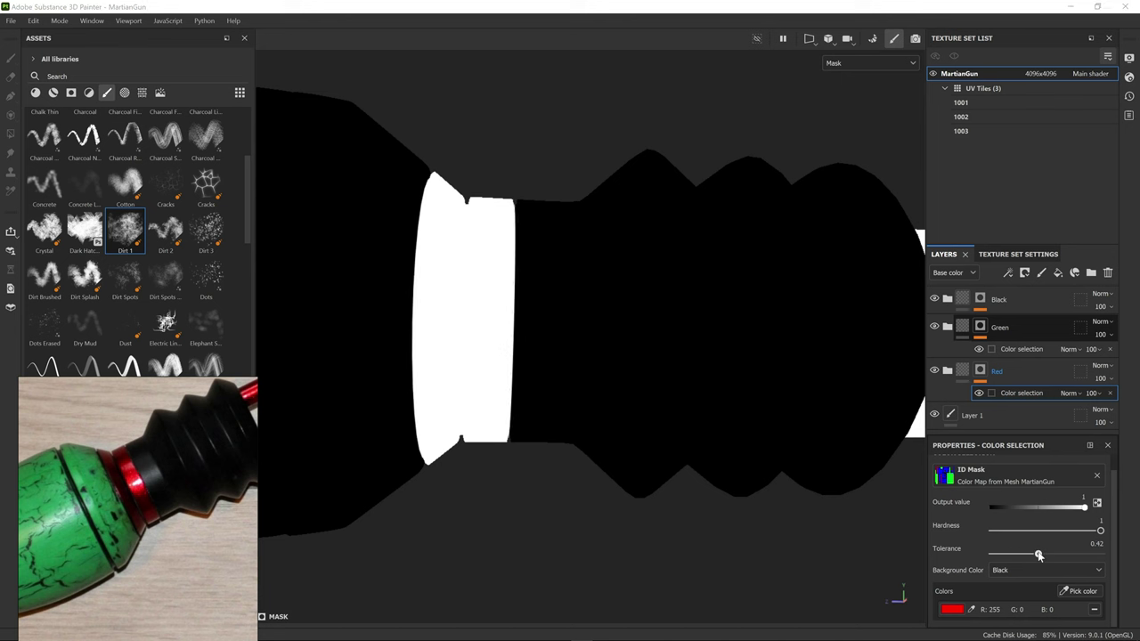
{"action": "left_click", "coordinate": [963, 373]}
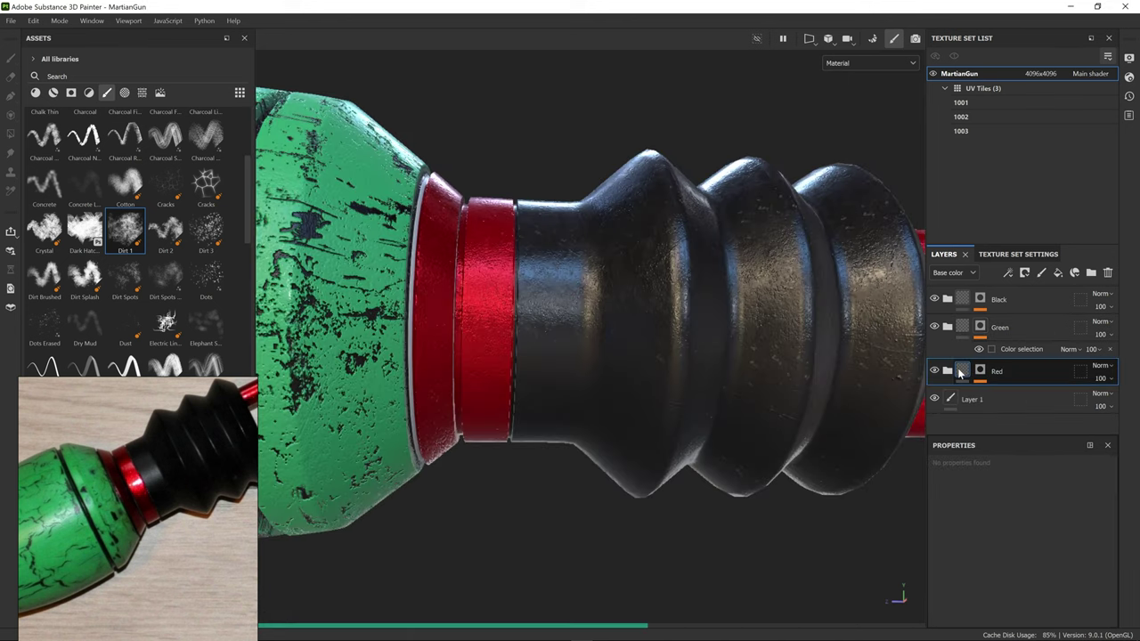
Step: Raise the tolerance of the Green group's color selection and set the Red group's tolerance to 0.82
{"action": "left_click_drag", "start_coordinate": [694, 338], "coordinate": [532, 365], "text": "alt"}
{"action": "left_click", "coordinate": [1015, 349]}
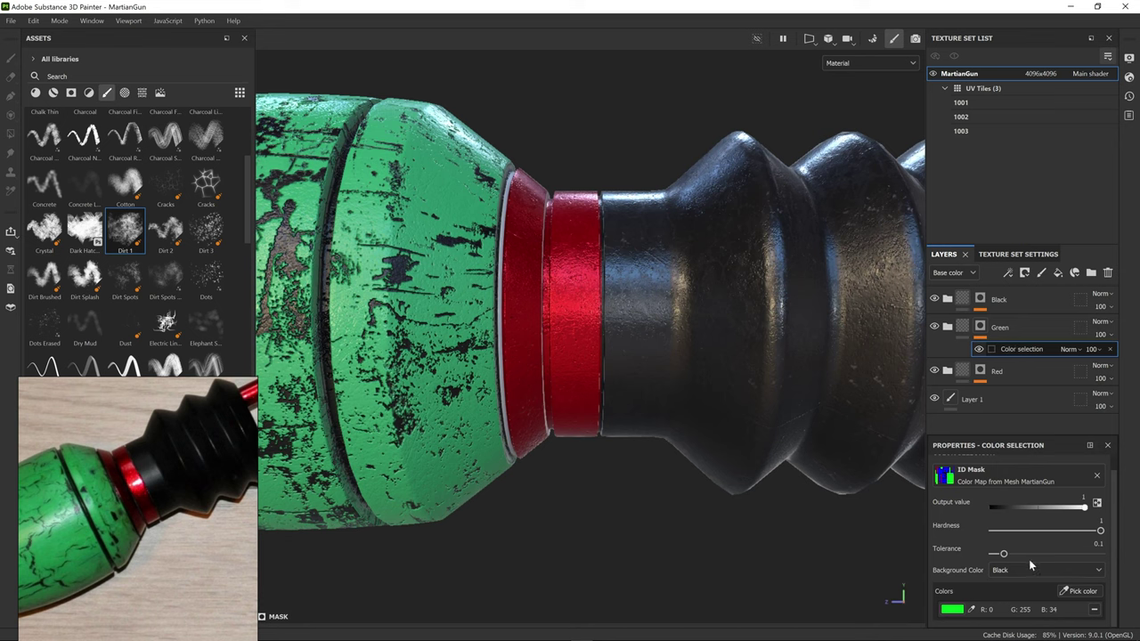
{"action": "left_click_drag", "start_coordinate": [1028, 559], "coordinate": [1072, 557]}
{"action": "left_click", "coordinate": [1003, 374]}
{"action": "left_click", "coordinate": [1013, 394]}
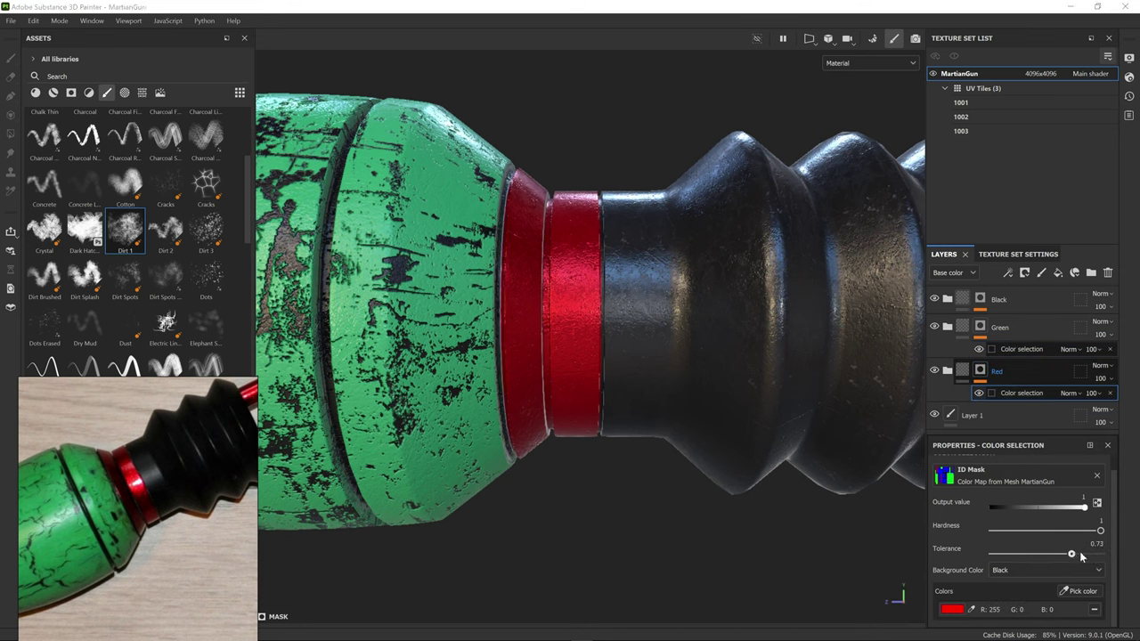
{"action": "left_click", "coordinate": [1071, 555]}
{"action": "mouse_move", "coordinate": [655, 397]}
{"action": "left_mouse_down", "text": "alt"}
{"action": "mouse_move", "coordinate": [516, 377]}
{"action": "mouse_move", "coordinate": [644, 392]}
{"action": "left_mouse_up", "text": "alt"}
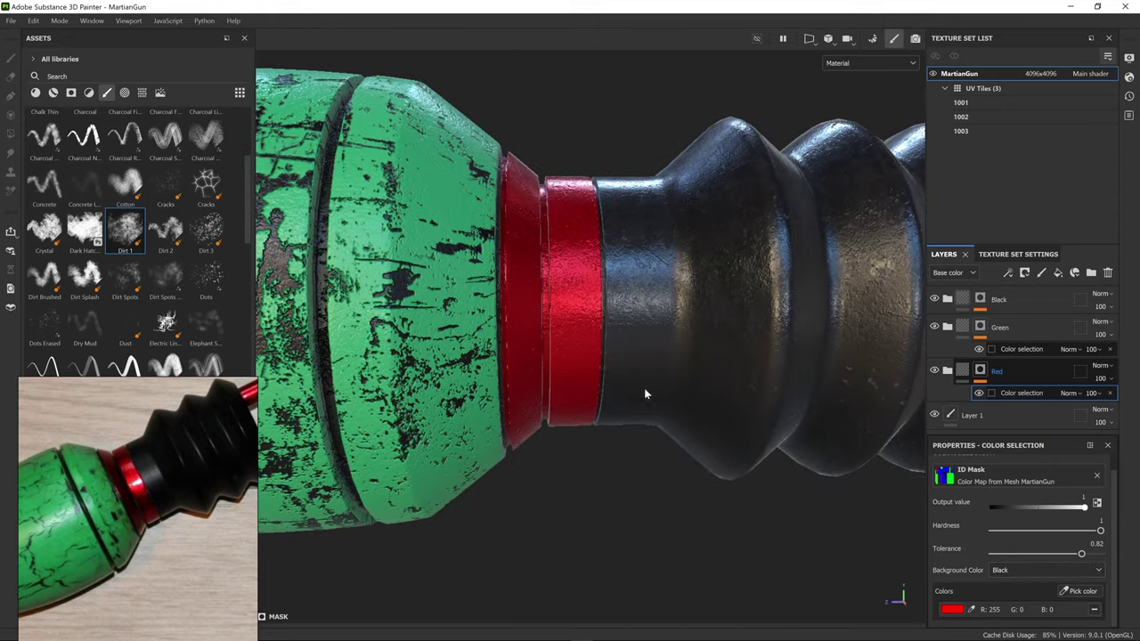
Step: Add a fill layer above Flakes in the Red group and give it a dark maroon base color
{"action": "left_click", "coordinate": [948, 371]}
{"action": "left_click_drag", "start_coordinate": [1065, 435], "coordinate": [1057, 489]}
{"action": "left_click", "coordinate": [1024, 417]}
{"action": "left_click", "coordinate": [1007, 470]}
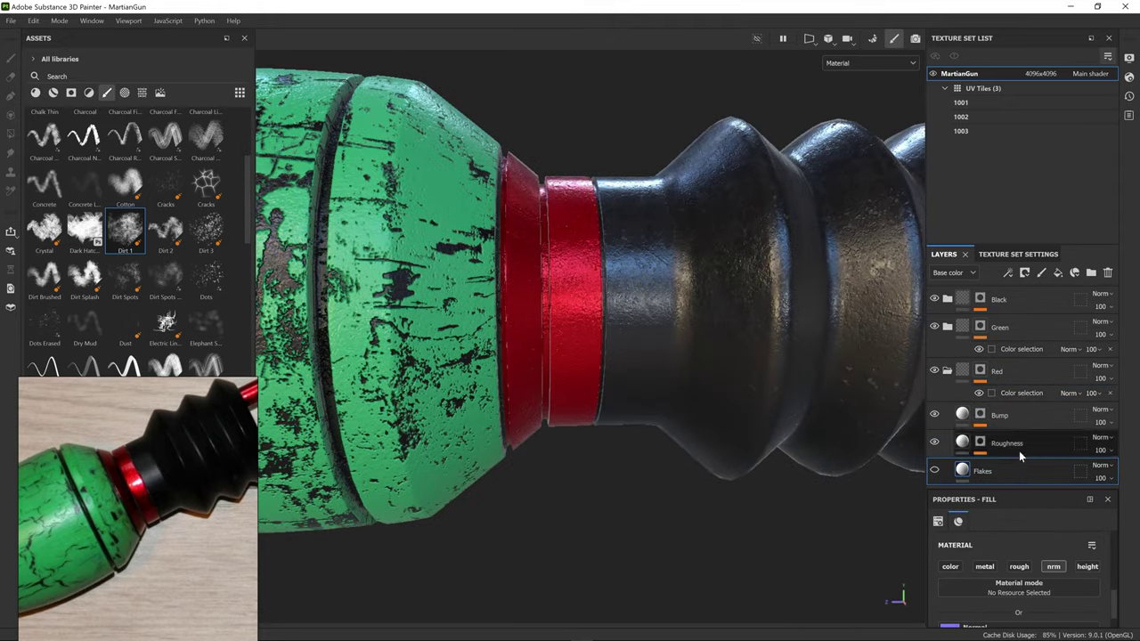
{"action": "left_click", "coordinate": [1058, 273]}
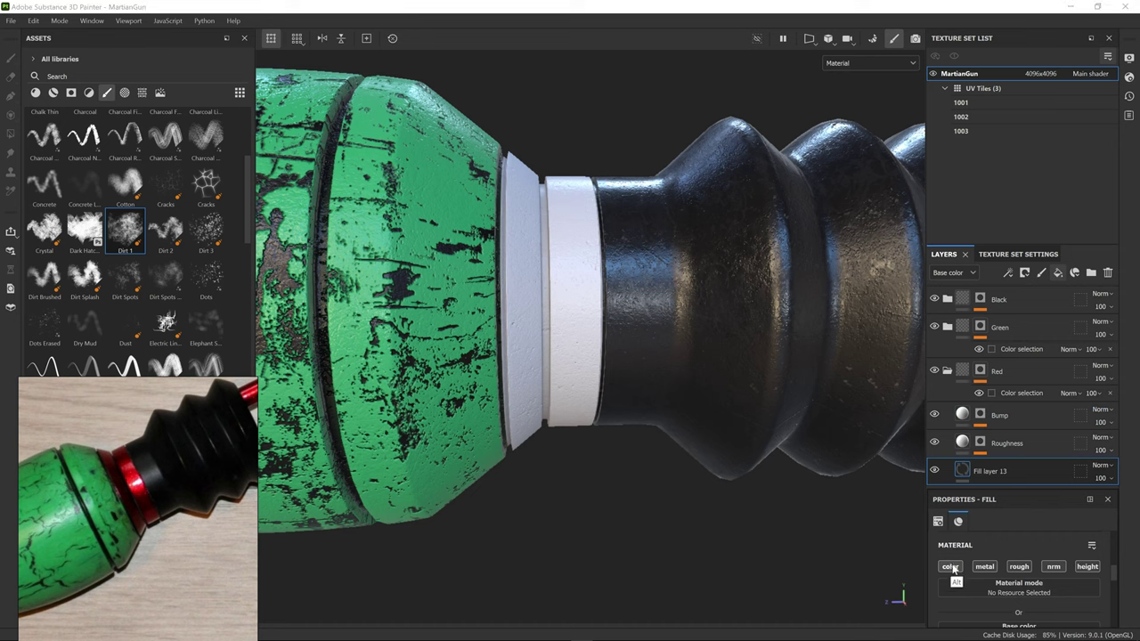
{"action": "scroll", "coordinate": [1116, 555], "scroll_direction": "down", "scroll_amount": 2}
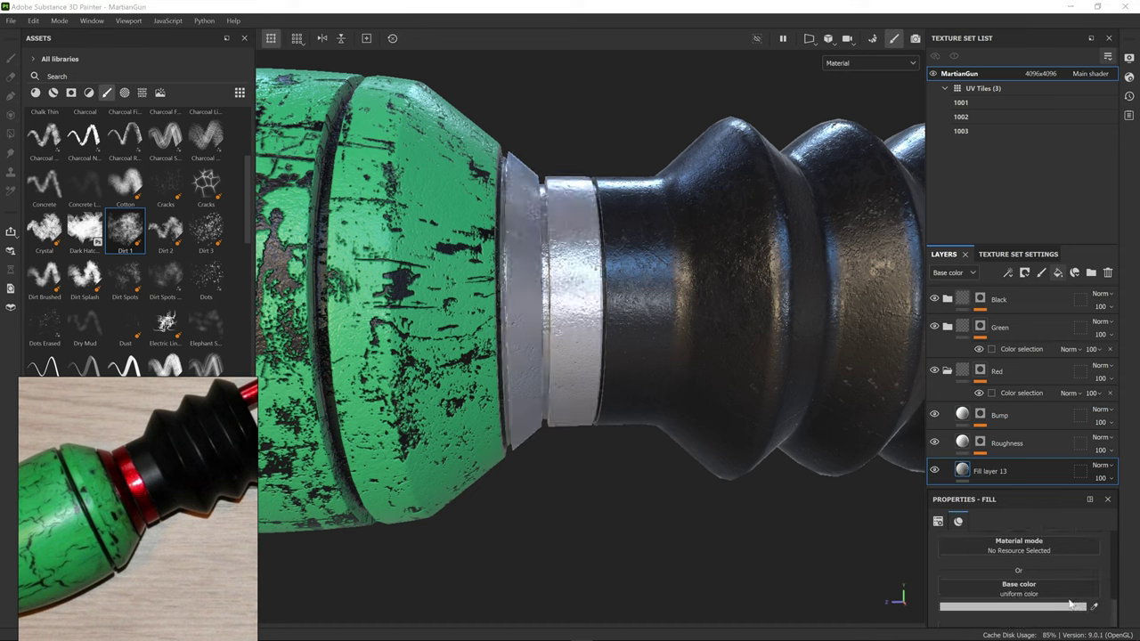
{"action": "left_click", "coordinate": [1057, 607]}
{"action": "left_click", "coordinate": [939, 557]}
{"action": "left_click", "coordinate": [1021, 410]}
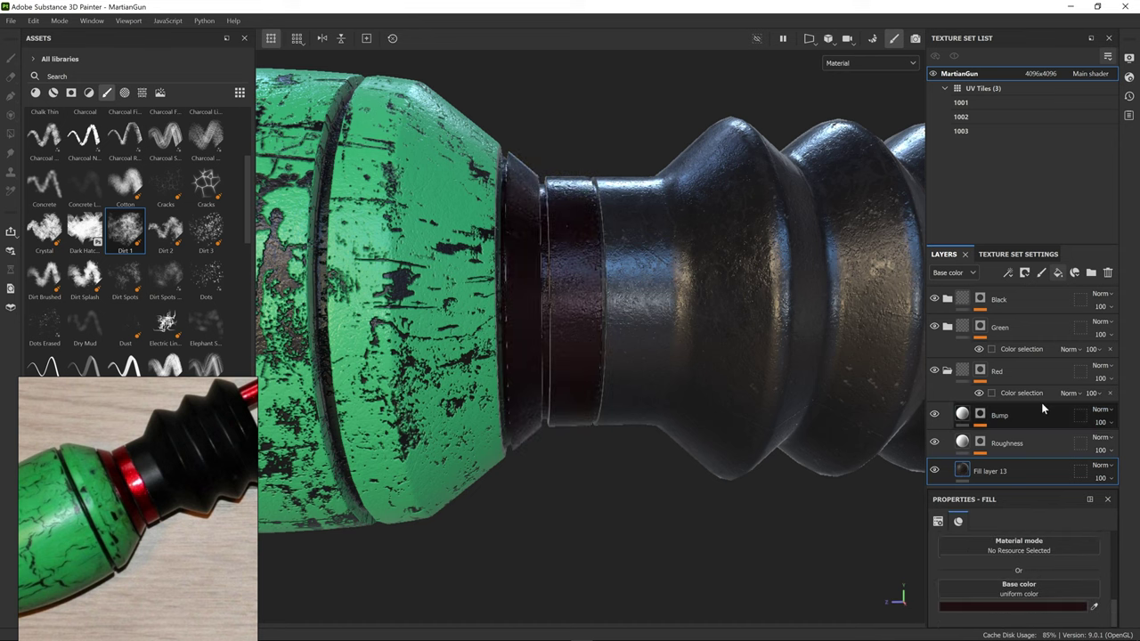
Step: Give the new fill layer a black mask with a curvature generator set to Cavities mode
{"action": "left_click", "coordinate": [1024, 274]}
{"action": "left_click", "coordinate": [1054, 302]}
{"action": "left_click", "coordinate": [1008, 274]}
{"action": "left_click", "coordinate": [1047, 289]}
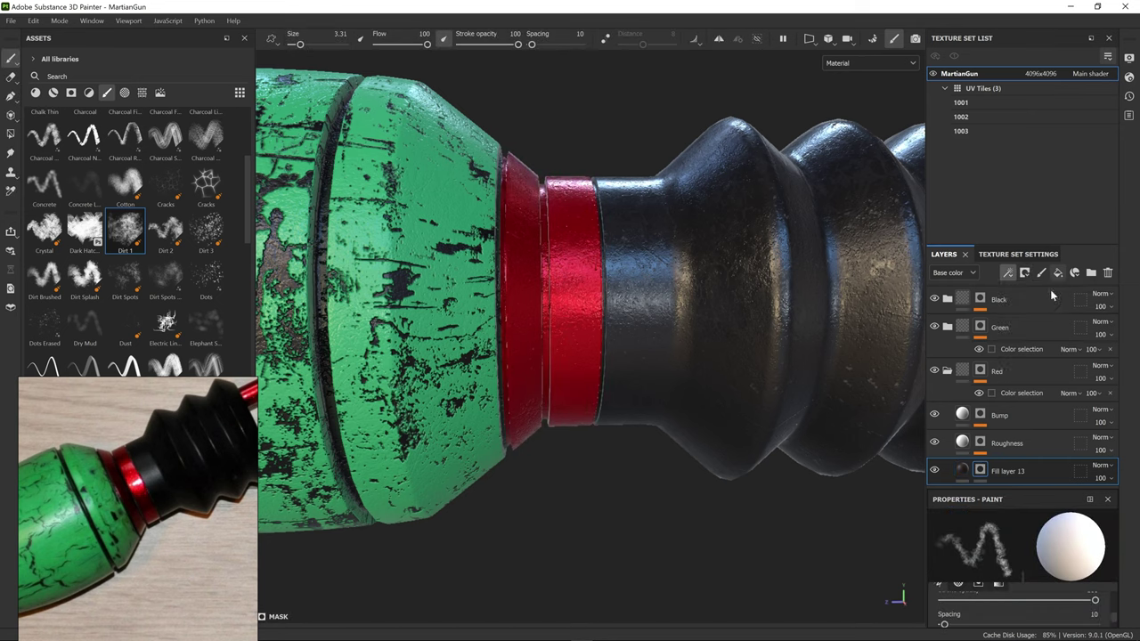
{"action": "left_click", "coordinate": [1057, 551]}
{"action": "left_click", "coordinate": [1112, 507]}
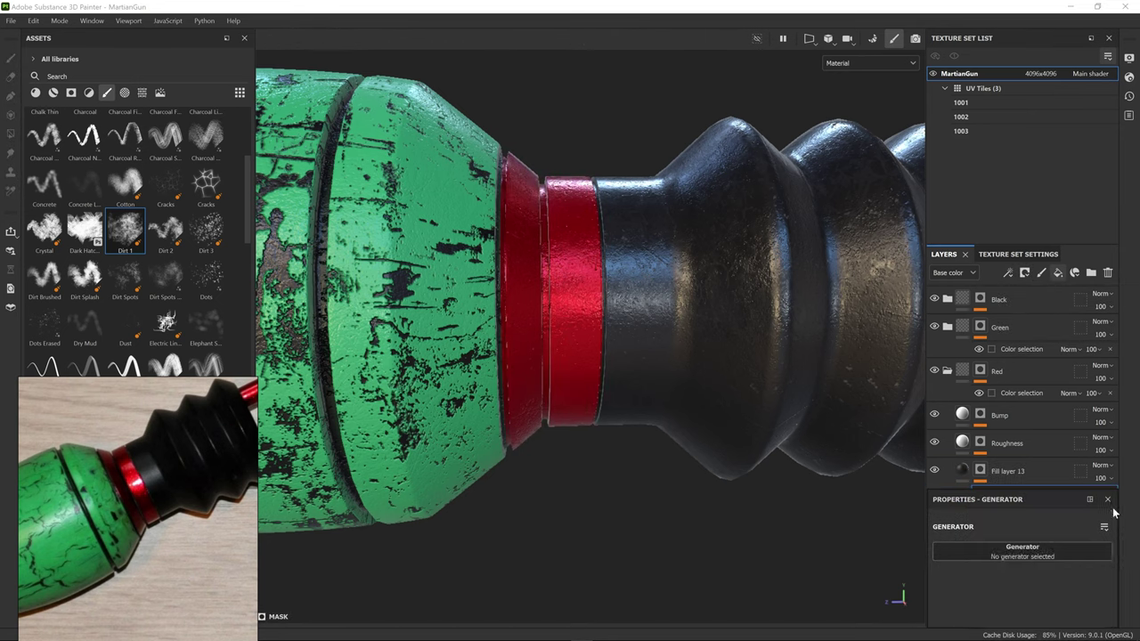
{"action": "scroll", "coordinate": [1113, 541], "scroll_direction": "down", "scroll_amount": 3}
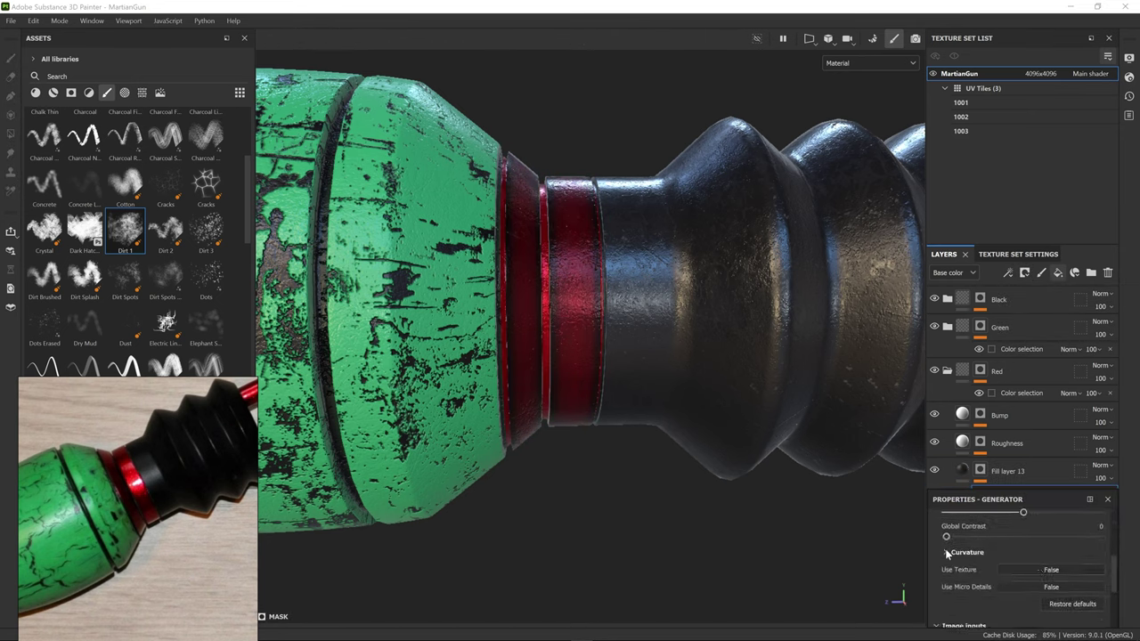
{"action": "left_click", "coordinate": [1047, 586]}
{"action": "left_click", "coordinate": [1009, 542]}
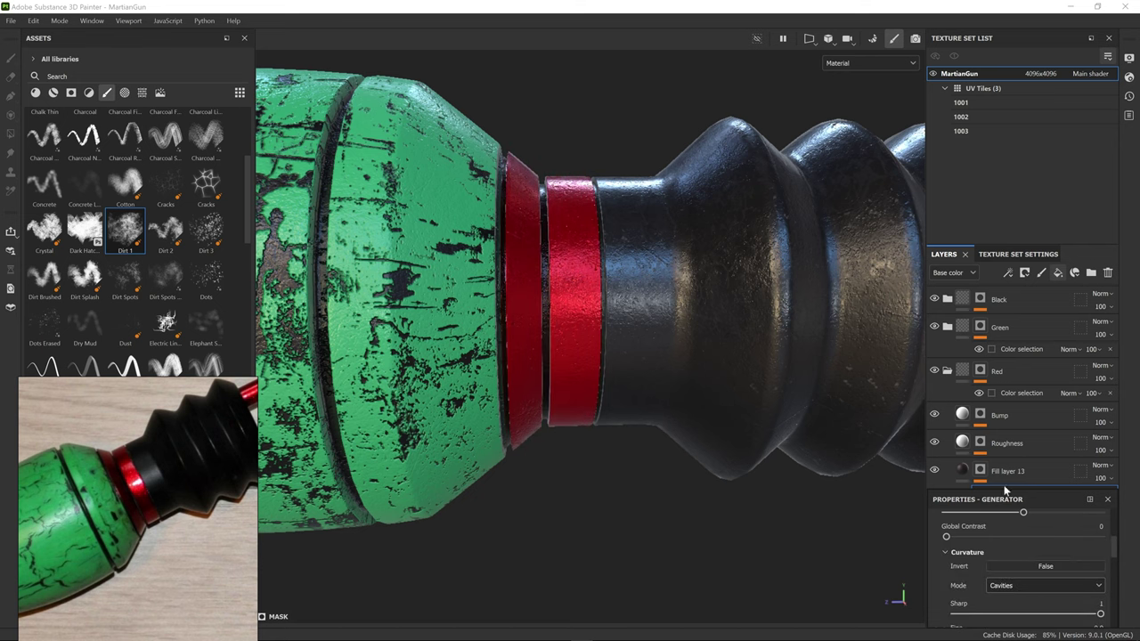
Step: Add a paint effect to the new fill's mask and paint grime along the red rings' seams with a 1.15 brush
{"action": "left_click", "coordinate": [1007, 273]}
{"action": "left_click", "coordinate": [1047, 303]}
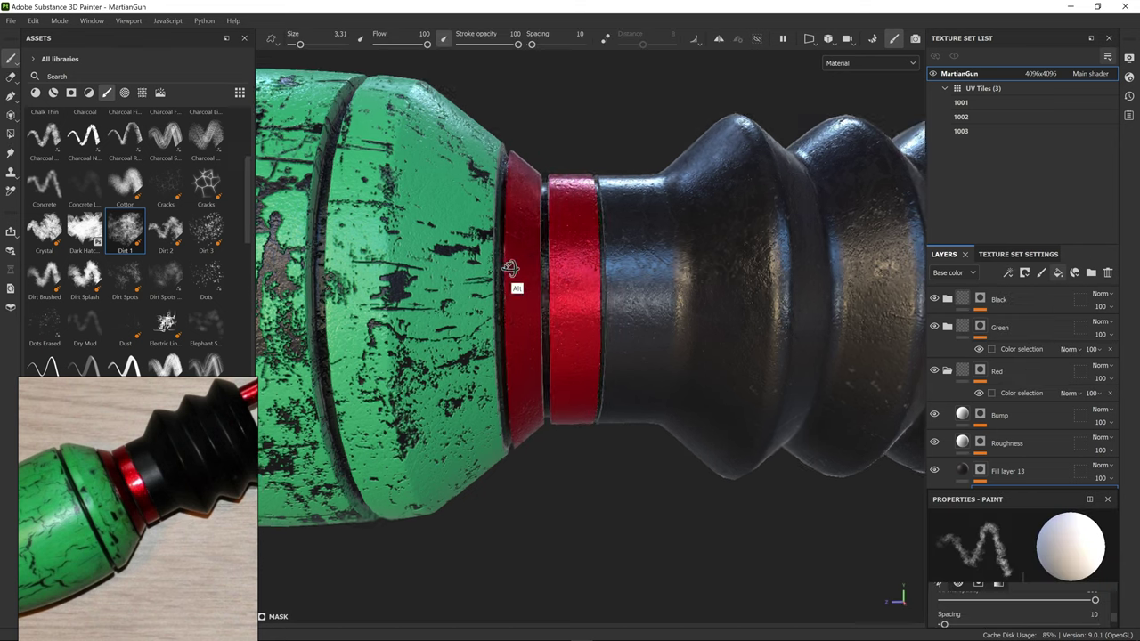
{"action": "scroll", "coordinate": [555, 220], "scroll_direction": "up", "scroll_amount": 3}
{"action": "left_click_drag", "start_coordinate": [552, 356], "coordinate": [641, 361], "text": "alt"}
{"action": "key", "text": "]"}
{"action": "left_click_drag", "start_coordinate": [607, 450], "coordinate": [526, 454], "text": "alt"}
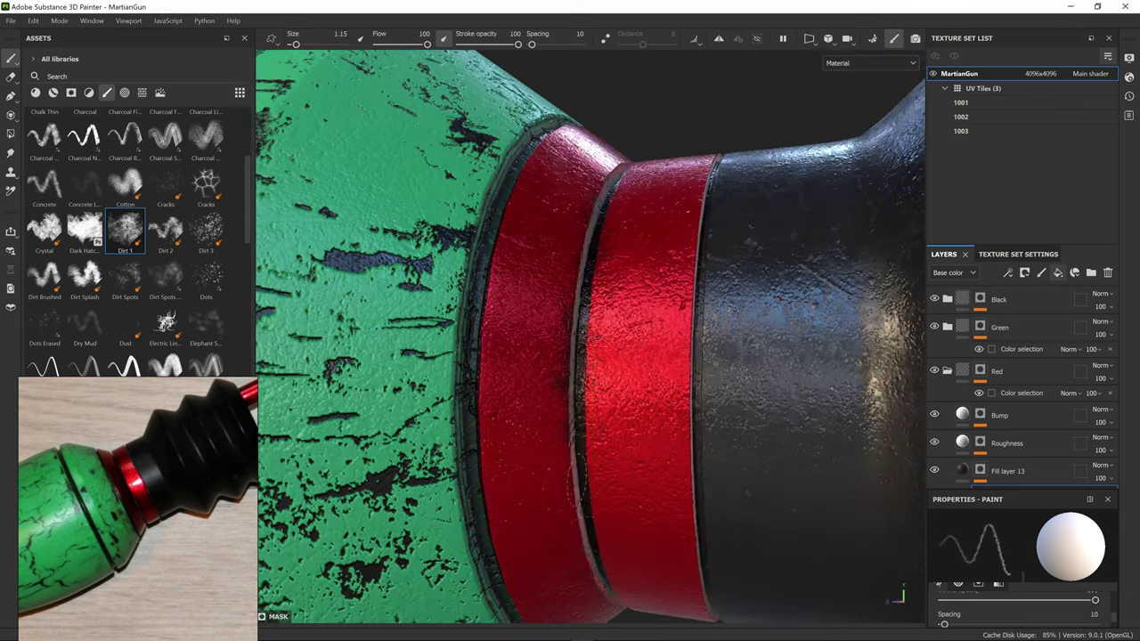
Step: Touch up the grime around the red rings' edges with a 0.63 brush and save the project
{"action": "key", "text": "x"}
{"action": "left_click_drag", "start_coordinate": [686, 260], "coordinate": [765, 263], "text": "alt"}
{"action": "key", "text": "x"}
{"action": "left_click_drag", "start_coordinate": [514, 397], "coordinate": [633, 293], "text": "alt"}
{"action": "left_click_drag", "start_coordinate": [679, 466], "coordinate": [899, 594], "text": "alt"}
{"action": "scroll", "coordinate": [591, 337], "scroll_direction": "down", "scroll_amount": 8}
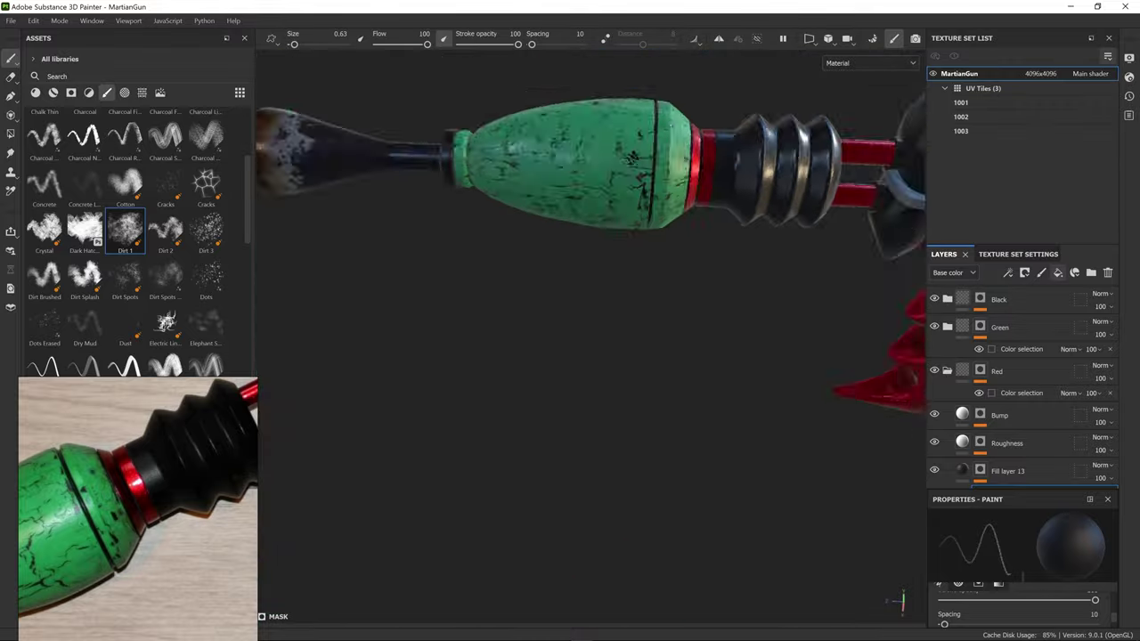
{"action": "middle_click_drag", "start_coordinate": [918, 200], "coordinate": [701, 384], "text": "alt"}
{"action": "key", "text": "ctrl+s"}
Step: Dab dark grime onto the two red curved panels beside the metal bars with the Dirt 1 brush at size 5.53
{"action": "right_click_drag", "start_coordinate": [784, 401], "coordinate": [820, 365], "text": "shift"}
{"action": "scroll", "coordinate": [819, 352], "scroll_direction": "up", "scroll_amount": 8}
{"action": "left_click_drag", "start_coordinate": [764, 419], "coordinate": [732, 409], "text": "ctrl+alt"}
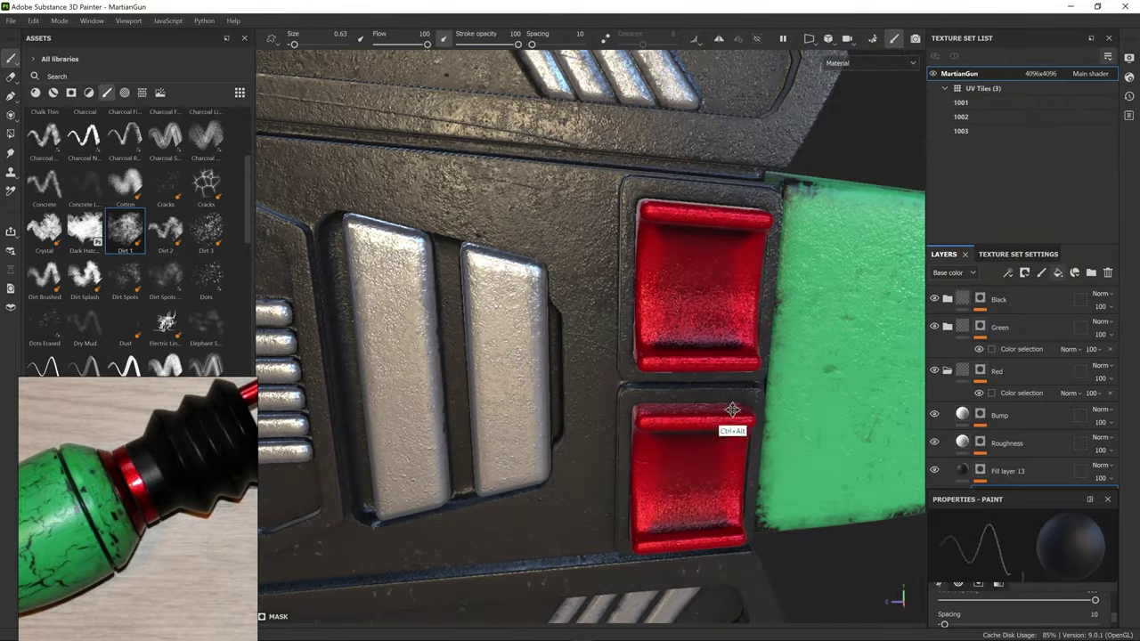
{"action": "right_click_drag", "start_coordinate": [719, 349], "coordinate": [753, 347], "text": "ctrl"}
{"action": "left_click_drag", "start_coordinate": [720, 262], "coordinate": [732, 374], "text": "alt"}
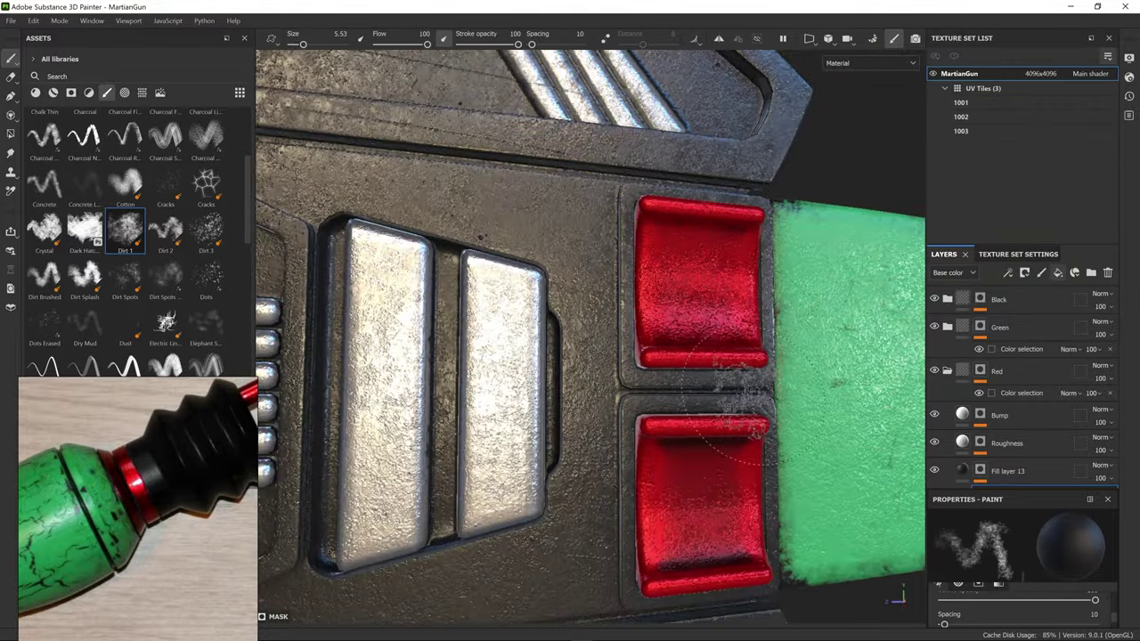
{"action": "left_click_drag", "start_coordinate": [723, 533], "coordinate": [732, 468], "text": "ctrl+alt"}
Step: Paint dark grime into the finger grooves of the red grip with the Dirt 1 brush at size 5.53
{"action": "right_click_drag", "start_coordinate": [733, 468], "coordinate": [534, 472], "text": "alt"}
{"action": "mouse_move", "coordinate": [534, 472]}
{"action": "left_mouse_down", "text": "alt"}
{"action": "mouse_move", "coordinate": [398, 476]}
{"action": "mouse_move", "coordinate": [499, 463]}
{"action": "left_mouse_up", "text": "alt"}
{"action": "left_click_drag", "start_coordinate": [703, 570], "coordinate": [712, 400], "text": "ctrl+alt"}
{"action": "right_click_drag", "start_coordinate": [712, 399], "coordinate": [623, 410], "text": "alt"}
{"action": "left_click_drag", "start_coordinate": [623, 472], "coordinate": [667, 525], "text": "alt"}
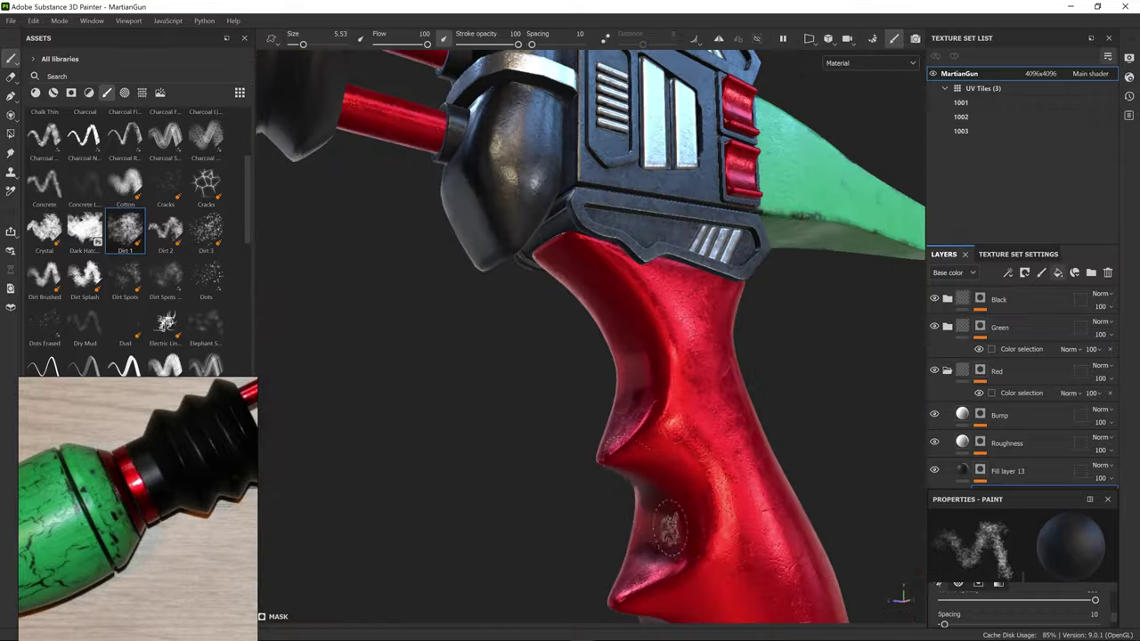
Step: Enlarge the Dirt 1 brush to 15.3 and dab broader grime over the rest of the red grip
{"action": "right_click_drag", "start_coordinate": [667, 529], "coordinate": [703, 529], "text": "ctrl"}
{"action": "left_click_drag", "start_coordinate": [768, 533], "coordinate": [699, 232], "text": "ctrl+alt"}
{"action": "left_click_drag", "start_coordinate": [663, 360], "coordinate": [463, 472], "text": "alt"}
{"action": "left_click_drag", "start_coordinate": [637, 142], "coordinate": [595, 196], "text": "alt"}
{"action": "left_click_drag", "start_coordinate": [670, 447], "coordinate": [583, 285], "text": "alt"}
{"action": "right_click_drag", "start_coordinate": [565, 428], "coordinate": [673, 460], "text": "shift"}
{"action": "left_click_drag", "start_coordinate": [673, 459], "coordinate": [517, 437], "text": "alt+shift"}
Step: Export the MartianGun textures using Document channels + Normal + AO (No Alpha), leaving out the $textureSet_Normal_$udim map
{"action": "left_click", "coordinate": [10, 22]}
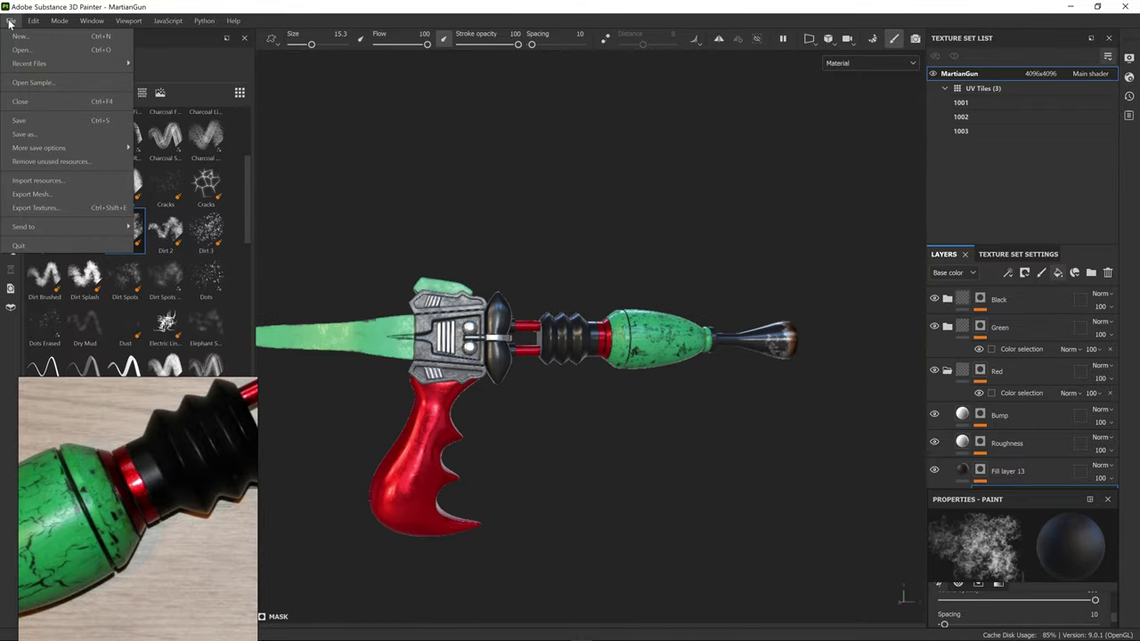
{"action": "left_click", "coordinate": [95, 209]}
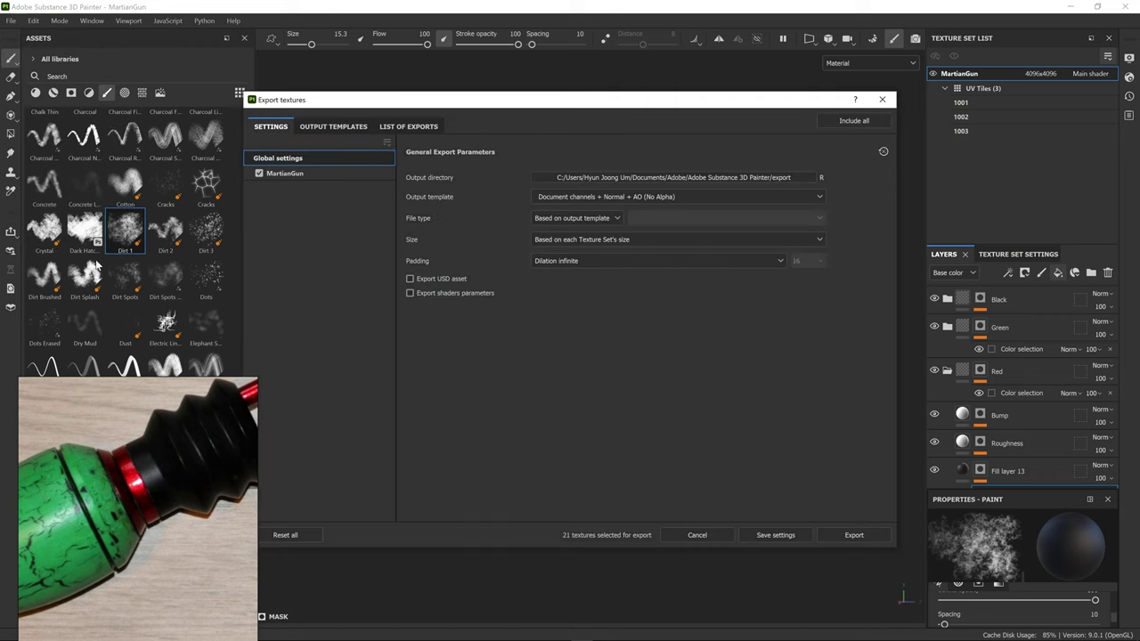
{"action": "left_click", "coordinate": [286, 174]}
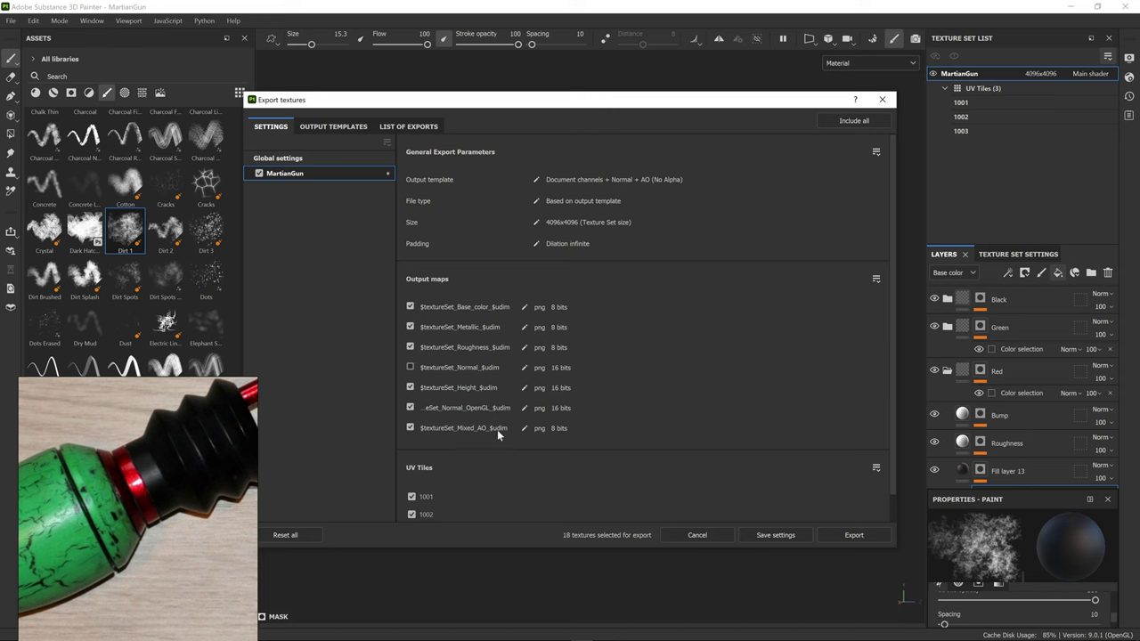
{"action": "left_click", "coordinate": [860, 534]}
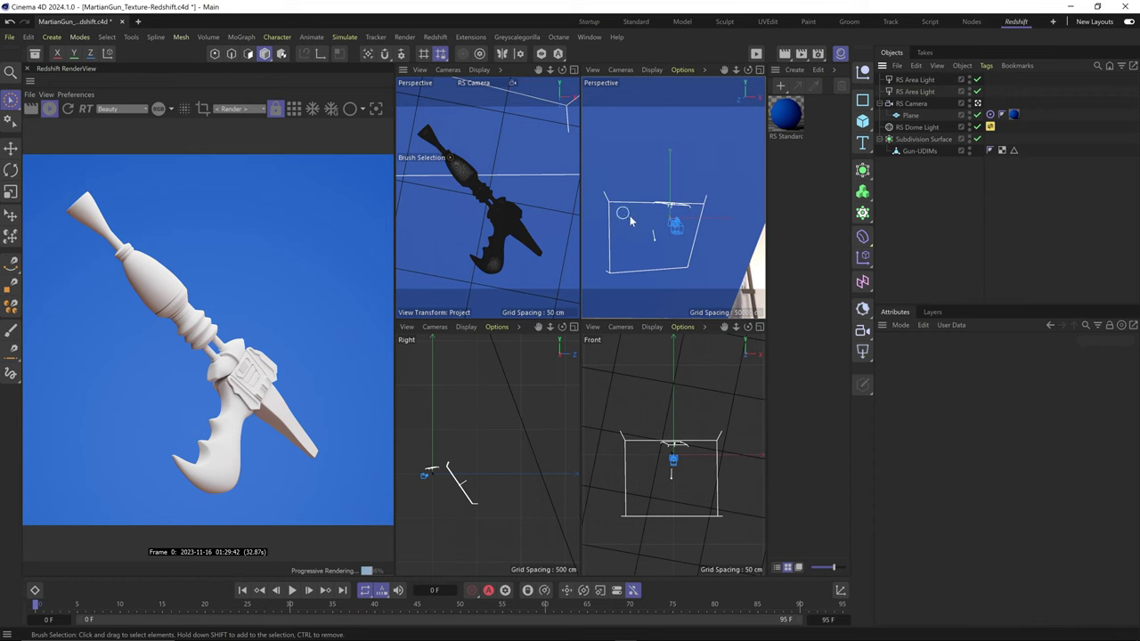
Step: Switch to Cinema 4D and examine the scene's area lights and dome light around the gun
{"action": "scroll", "coordinate": [695, 179], "scroll_direction": "down", "scroll_amount": 5}
{"action": "mouse_move", "coordinate": [682, 185]}
{"action": "left_mouse_down", "text": "alt"}
{"action": "mouse_move", "coordinate": [715, 216]}
{"action": "mouse_move", "coordinate": [674, 196]}
{"action": "left_mouse_up", "text": "alt"}
{"action": "left_click_drag", "start_coordinate": [691, 243], "coordinate": [732, 200], "text": "alt"}
{"action": "scroll", "coordinate": [697, 247], "scroll_direction": "up", "scroll_amount": 7}
{"action": "key", "text": "e"}
{"action": "left_click", "coordinate": [712, 251]}
{"action": "right_click_drag", "start_coordinate": [731, 197], "coordinate": [756, 191], "text": "alt"}
{"action": "middle_click_drag", "start_coordinate": [697, 185], "coordinate": [682, 204], "text": "alt"}
{"action": "left_click", "coordinate": [691, 143]}
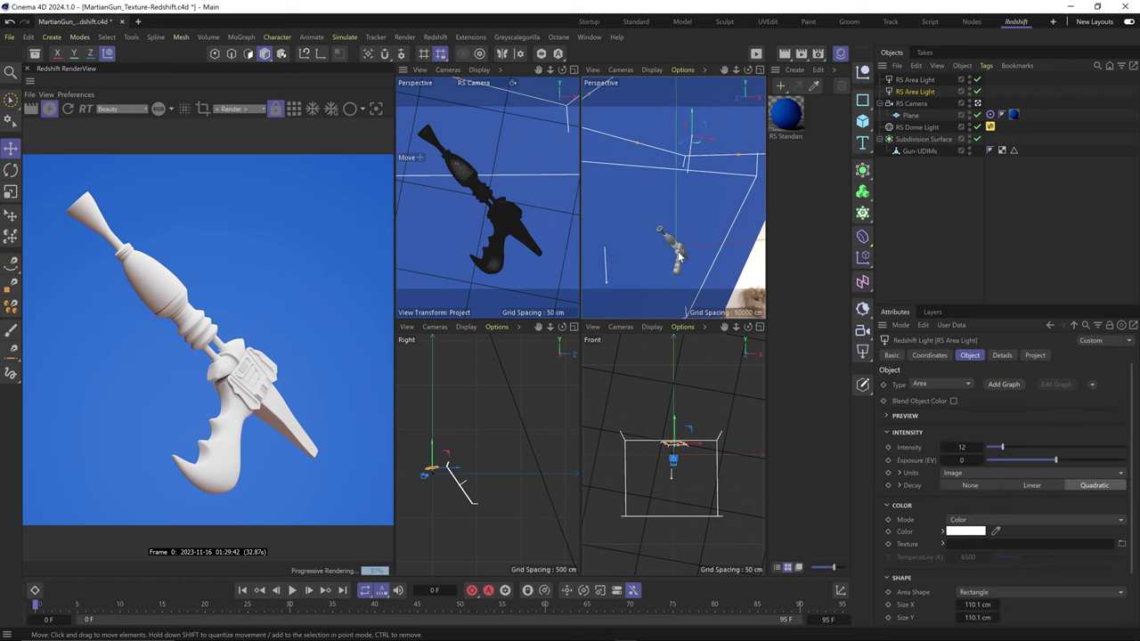
{"action": "left_click_drag", "start_coordinate": [679, 255], "coordinate": [686, 230], "text": "alt"}
{"action": "left_click", "coordinate": [916, 127]}
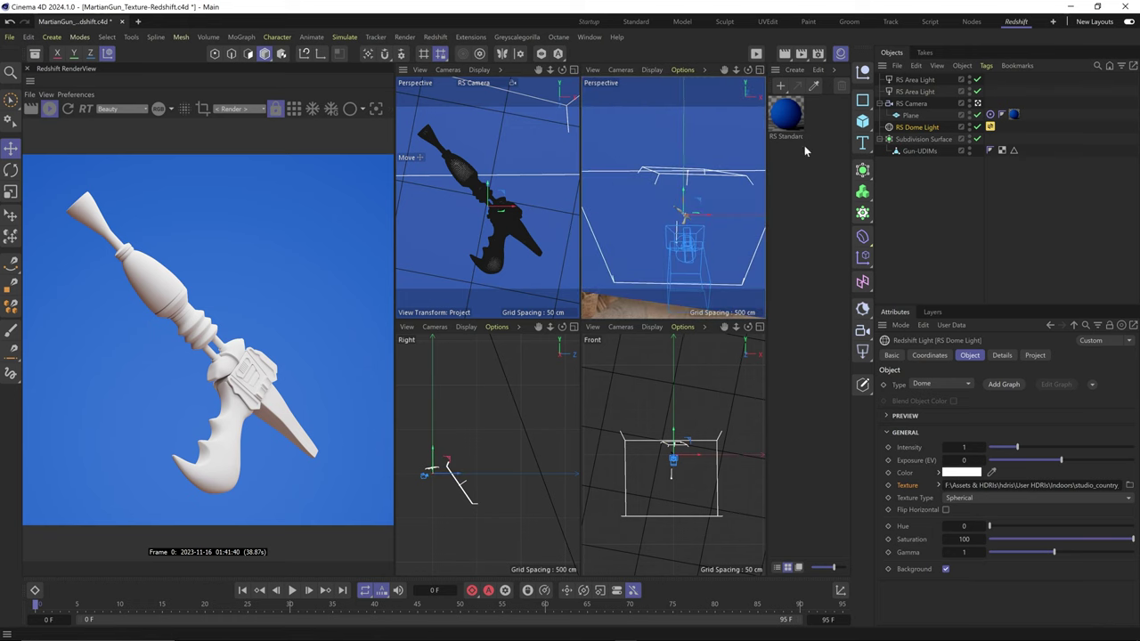
Step: Create a Redshift Standard material and bring MartianGun_Base_color_1001.png into its node graph as a texture
{"action": "left_click", "coordinate": [436, 38]}
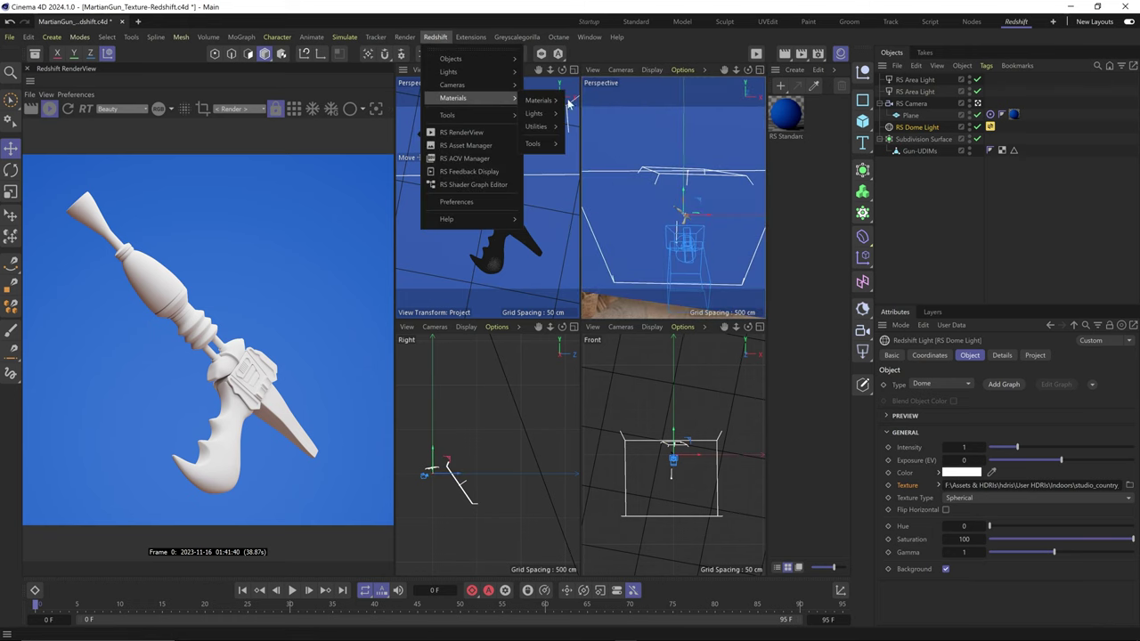
{"action": "left_click", "coordinate": [574, 103]}
{"action": "double_click", "coordinate": [790, 112]}
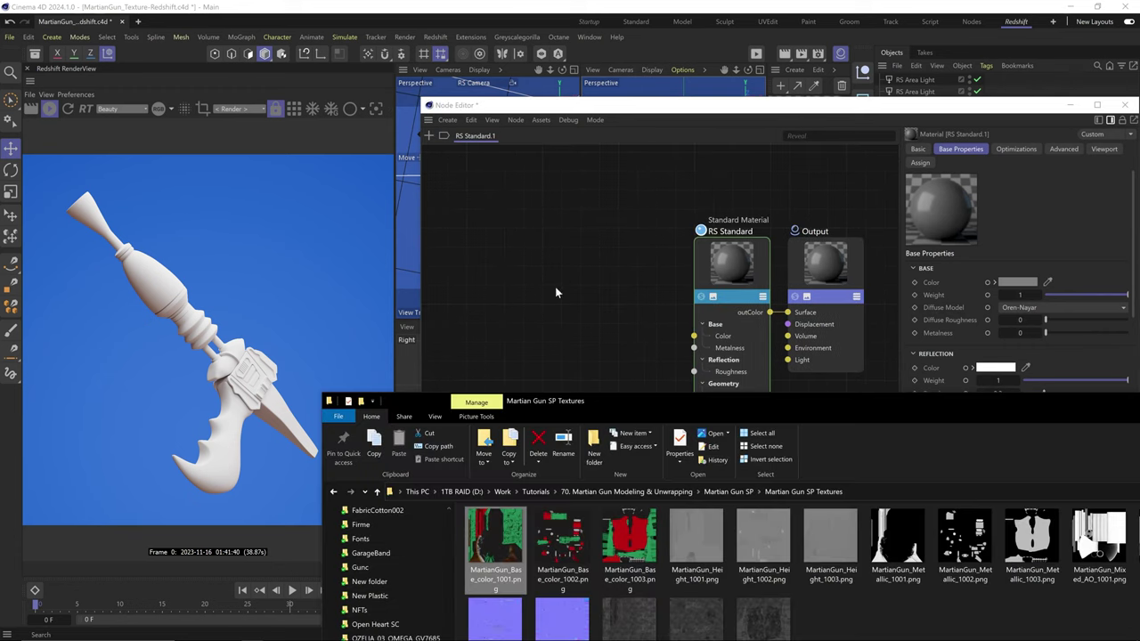
{"action": "left_click_drag", "start_coordinate": [555, 292], "coordinate": [562, 273]}
Step: Replace the tile number 1001 in the base color texture's path with <UDIM> and connect the texture to RS Standard's Color input
{"action": "left_click_drag", "start_coordinate": [994, 346], "coordinate": [1115, 347]}
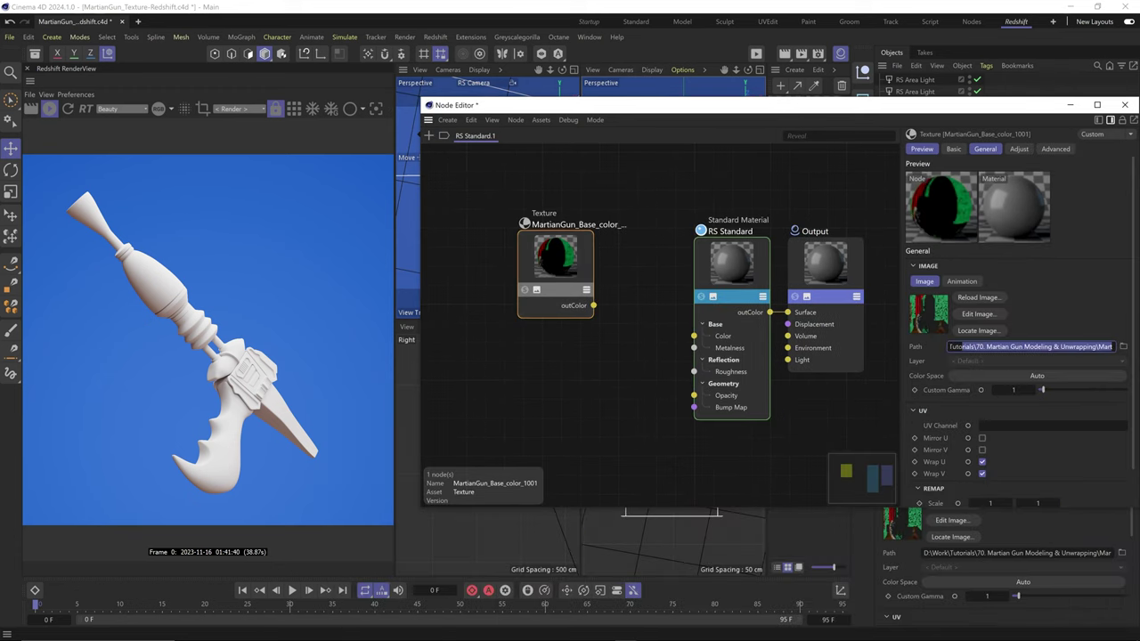
{"action": "key", "text": "BackSpace"}
{"action": "key", "text": "BackSpace"}
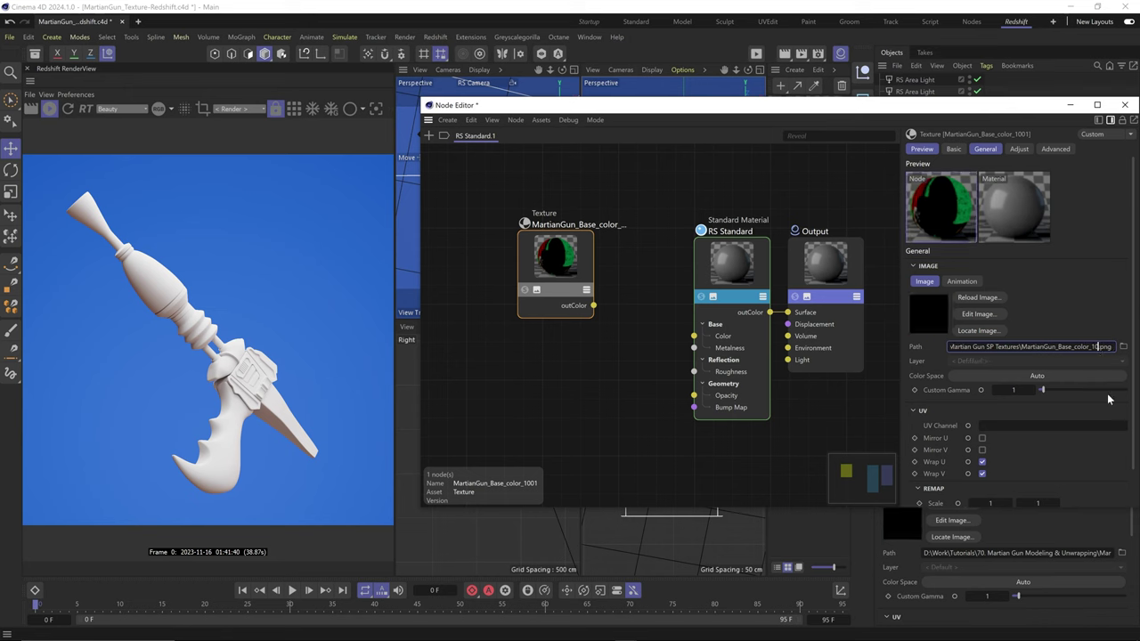
{"action": "type", "text": "<UD"}
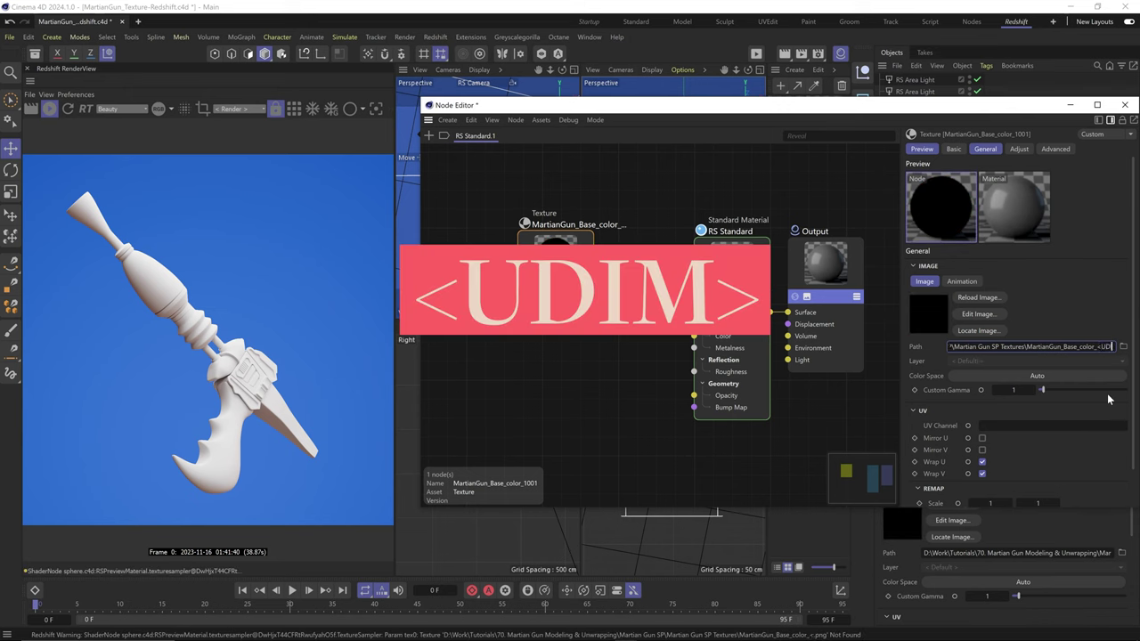
{"action": "type", "text": "IM>"}
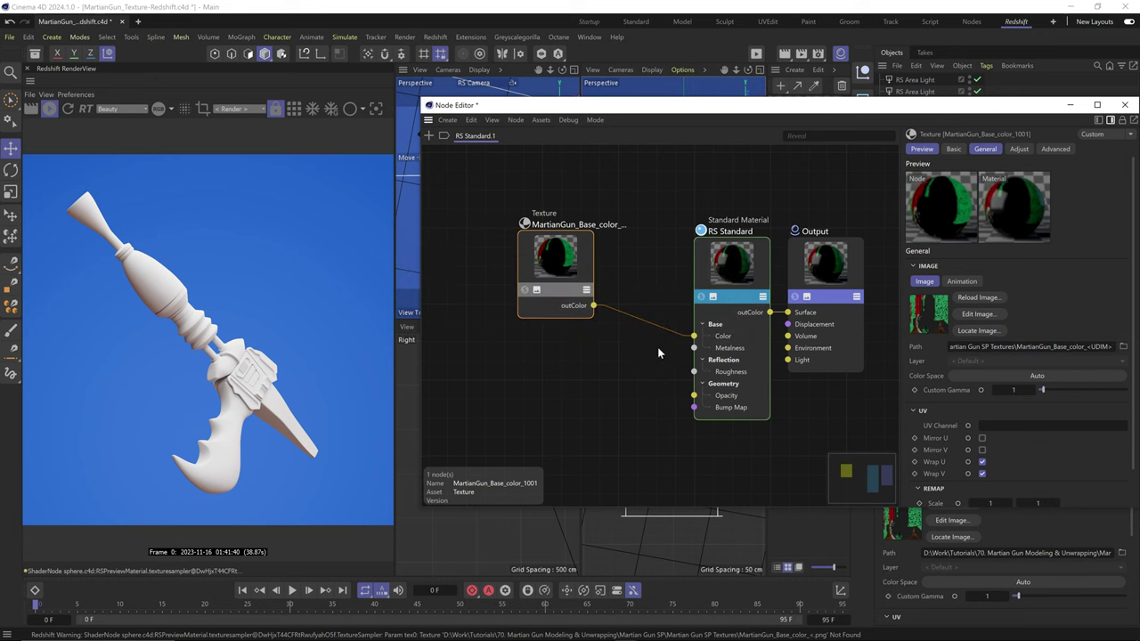
{"action": "mouse_move", "coordinate": [789, 110]}
{"action": "left_mouse_down"}
{"action": "mouse_move", "coordinate": [724, 326]}
{"action": "mouse_move", "coordinate": [770, 113]}
{"action": "left_mouse_up"}
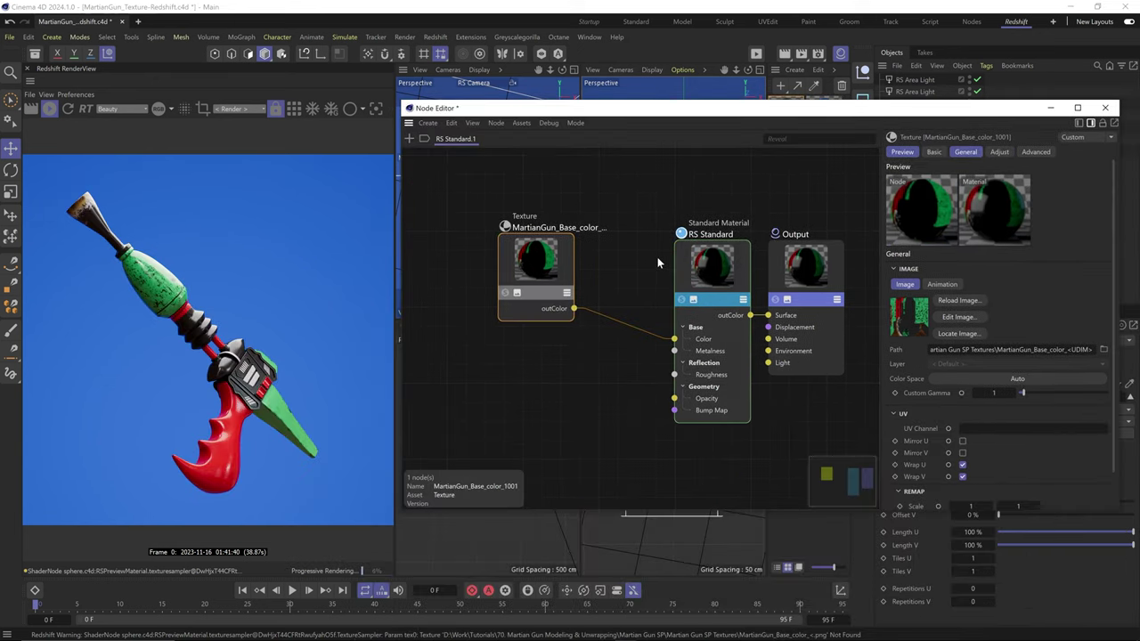
Step: Turn off Wrap U and Wrap V on the base color texture, then duplicate the node four times in a column below it
{"action": "left_click", "coordinate": [962, 465]}
{"action": "left_click", "coordinate": [962, 477]}
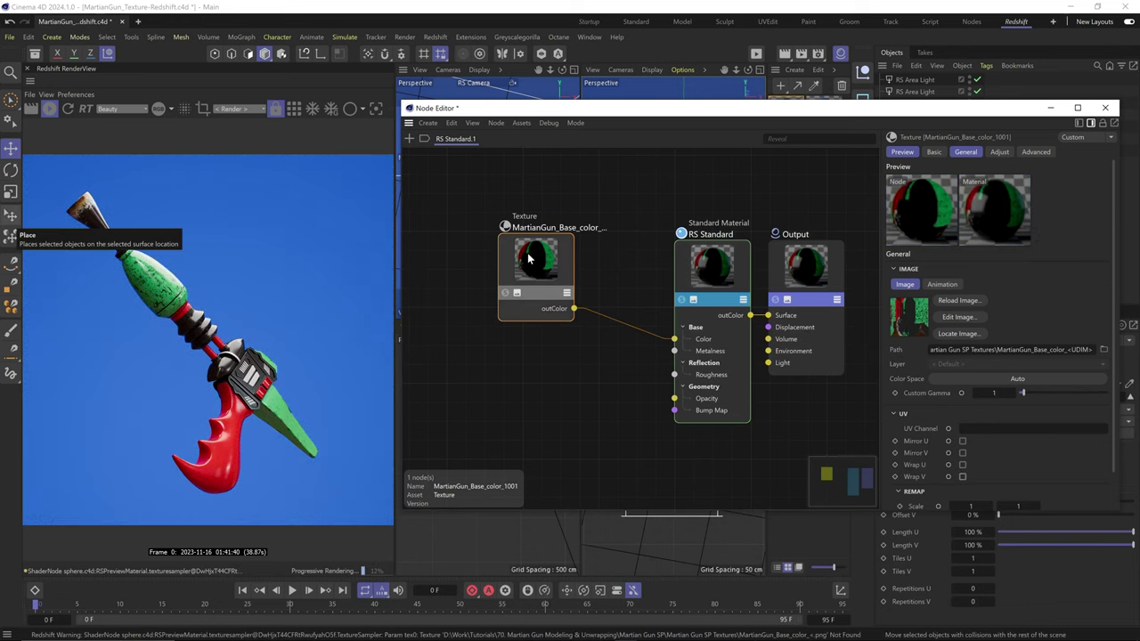
{"action": "left_click_drag", "start_coordinate": [539, 265], "coordinate": [505, 307]}
{"action": "scroll", "coordinate": [570, 323], "scroll_direction": "down", "scroll_amount": 4}
{"action": "left_click_drag", "start_coordinate": [571, 354], "coordinate": [508, 258]}
{"action": "left_click", "coordinate": [501, 324]}
{"action": "left_click_drag", "start_coordinate": [538, 316], "coordinate": [500, 382]}
{"action": "left_click_drag", "start_coordinate": [499, 383], "coordinate": [502, 434], "text": "ctrl"}
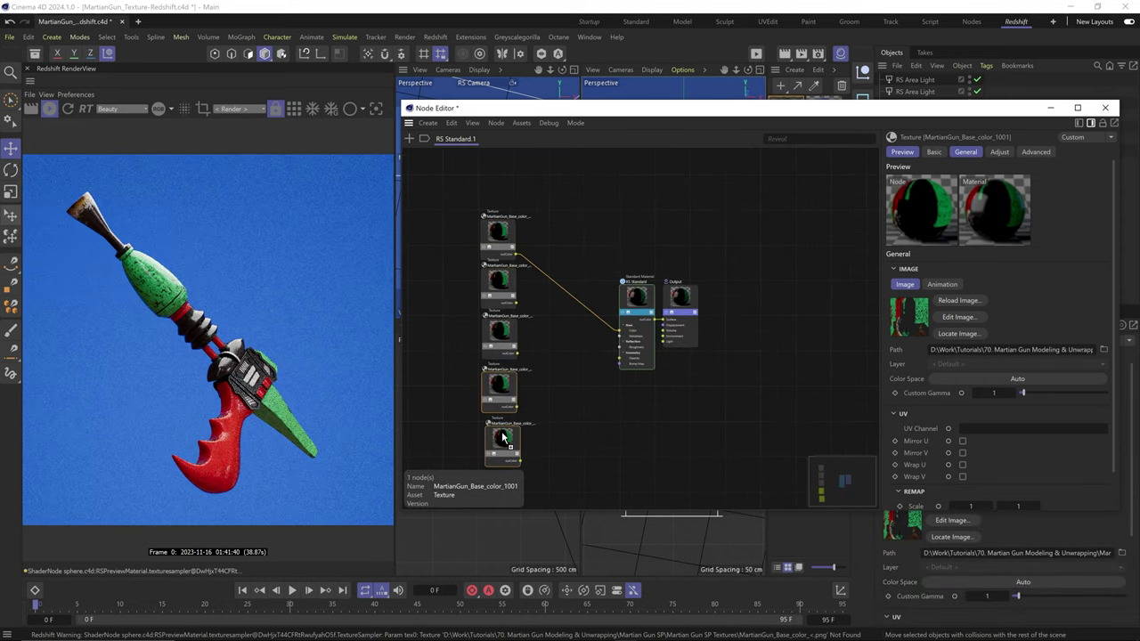
Step: Replace Base_color in the texture paths with Metallic for the first copy and Roughness for the second copy
{"action": "scroll", "coordinate": [534, 278], "scroll_direction": "up", "scroll_amount": 4}
{"action": "scroll", "coordinate": [534, 278], "scroll_direction": "down", "scroll_amount": 1}
{"action": "left_click", "coordinate": [472, 292]}
{"action": "left_click_drag", "start_coordinate": [1016, 350], "coordinate": [1092, 349]}
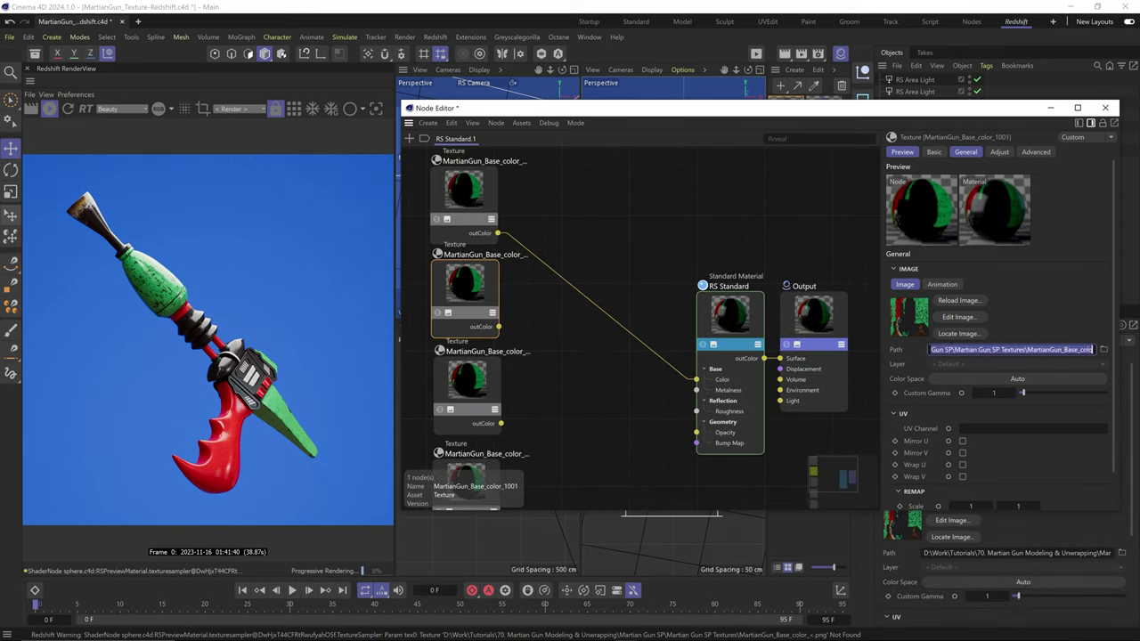
{"action": "left_click", "coordinate": [1025, 349]}
{"action": "type", "text": "Metallic"}
{"action": "key", "text": "Return"}
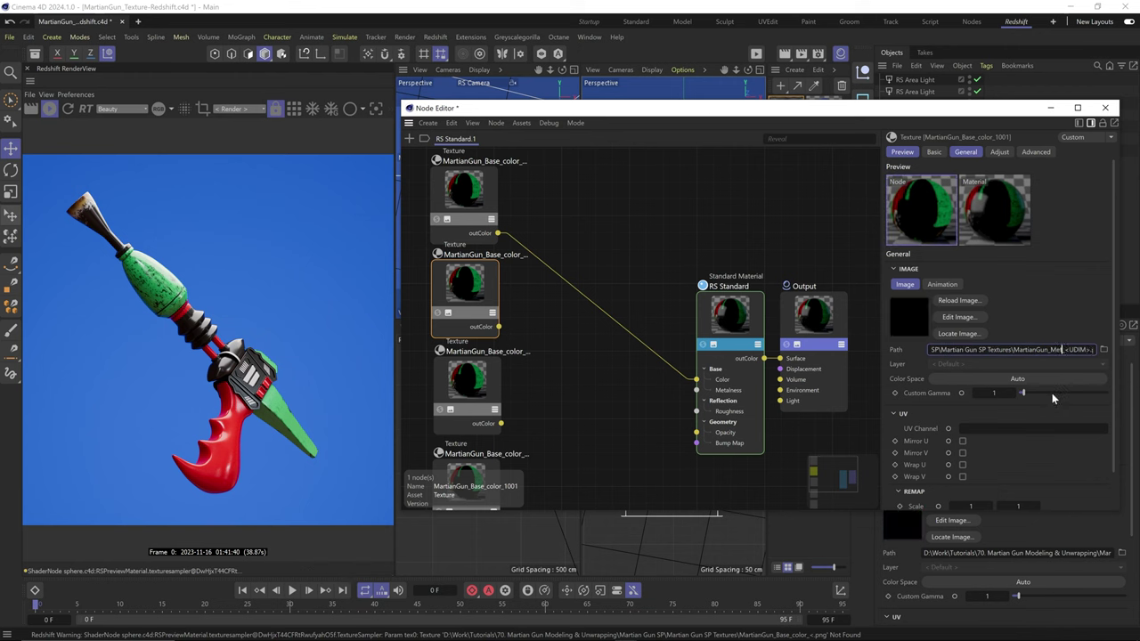
{"action": "left_click", "coordinate": [481, 376]}
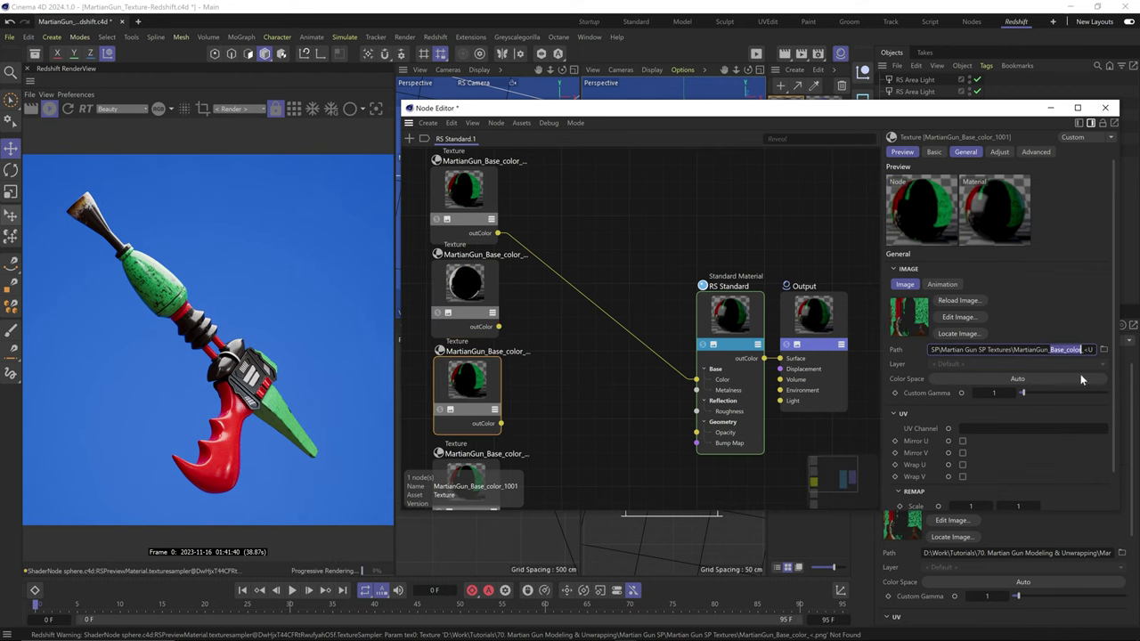
{"action": "type", "text": "Roughness"}
Step: Point the third texture copy to the normal map by using the exported file's name, MartianGun_Normal_OpenGL_, in its path
{"action": "middle_click_drag", "start_coordinate": [498, 400], "coordinate": [519, 253]}
{"action": "left_click", "coordinate": [501, 336]}
{"action": "left_click", "coordinate": [1046, 350]}
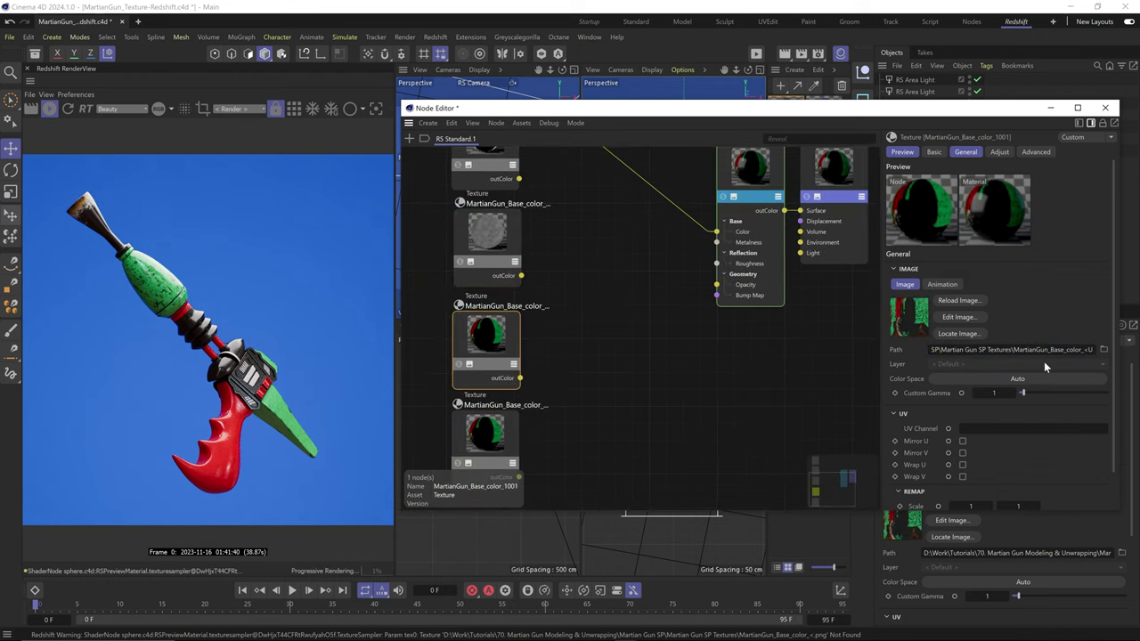
{"action": "left_click_drag", "start_coordinate": [1138, 404], "coordinate": [511, 404]}
{"action": "left_click", "coordinate": [902, 539]}
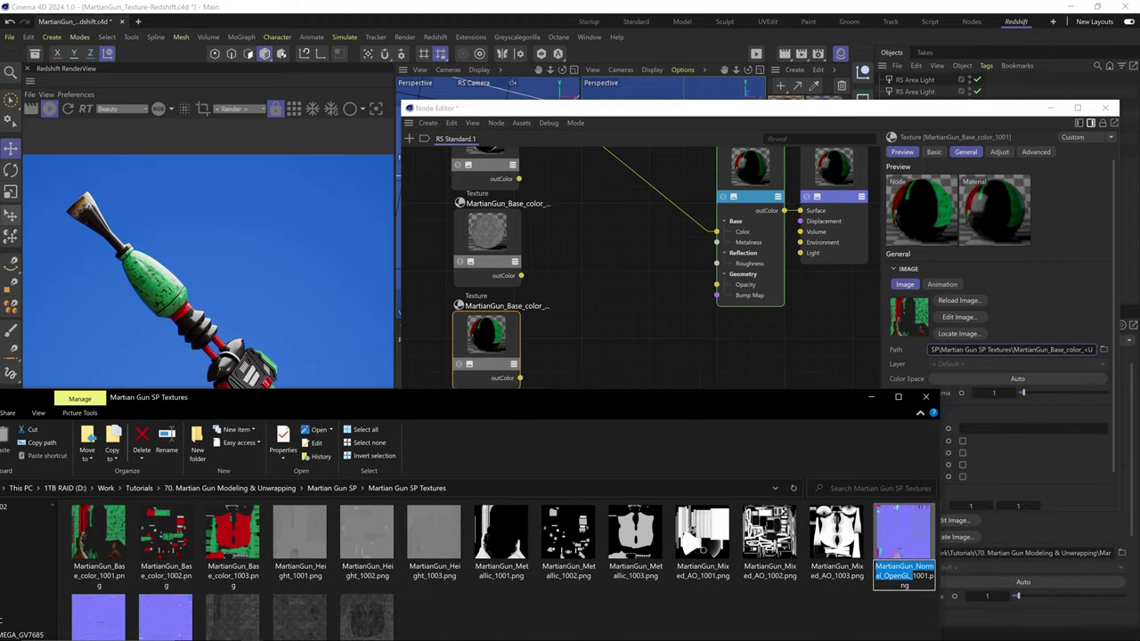
{"action": "left_click_drag", "start_coordinate": [1014, 350], "coordinate": [1083, 350]}
{"action": "type", "text": "MartianGun_Normal_OpenGL_"}
Step: Replace Base_color_ with Height_ in the last copy's path and connect the metallic and roughness textures to RS Standard's Metalness and Roughness
{"action": "middle_click_drag", "start_coordinate": [542, 463], "coordinate": [556, 410]}
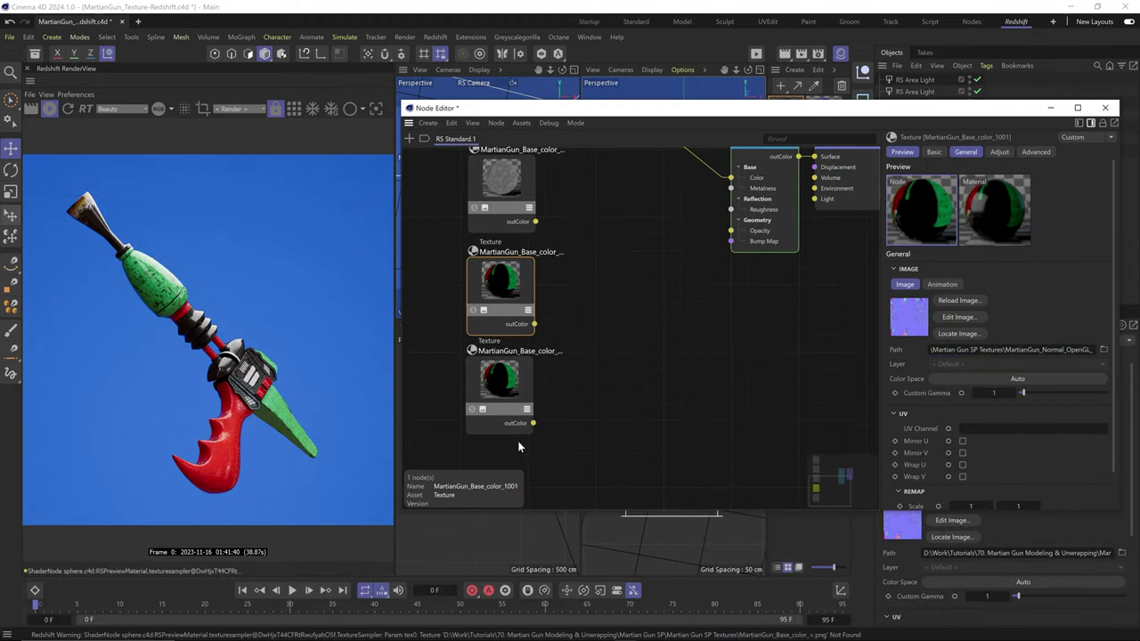
{"action": "left_click", "coordinate": [504, 412]}
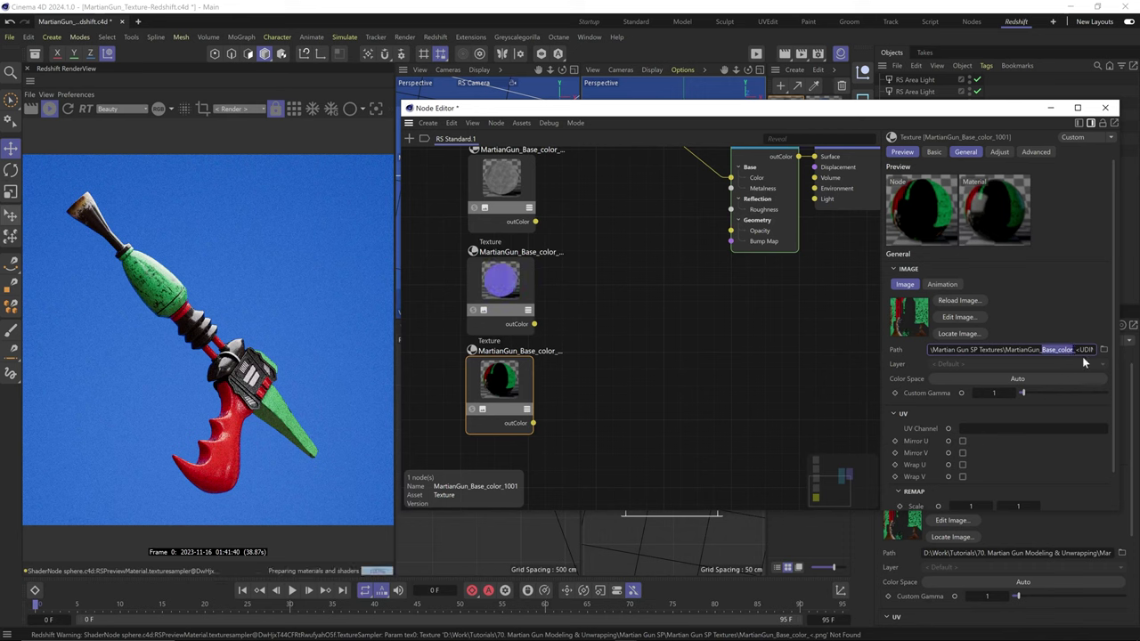
{"action": "type", "text": "Height_"}
{"action": "key", "text": "Return"}
{"action": "middle_click_drag", "start_coordinate": [626, 227], "coordinate": [621, 397]}
{"action": "left_click_drag", "start_coordinate": [531, 392], "coordinate": [726, 381]}
Step: Add a Bump Map node beside the normal texture and feed the texture into its Input
{"action": "middle_click_drag", "start_coordinate": [642, 473], "coordinate": [638, 382]}
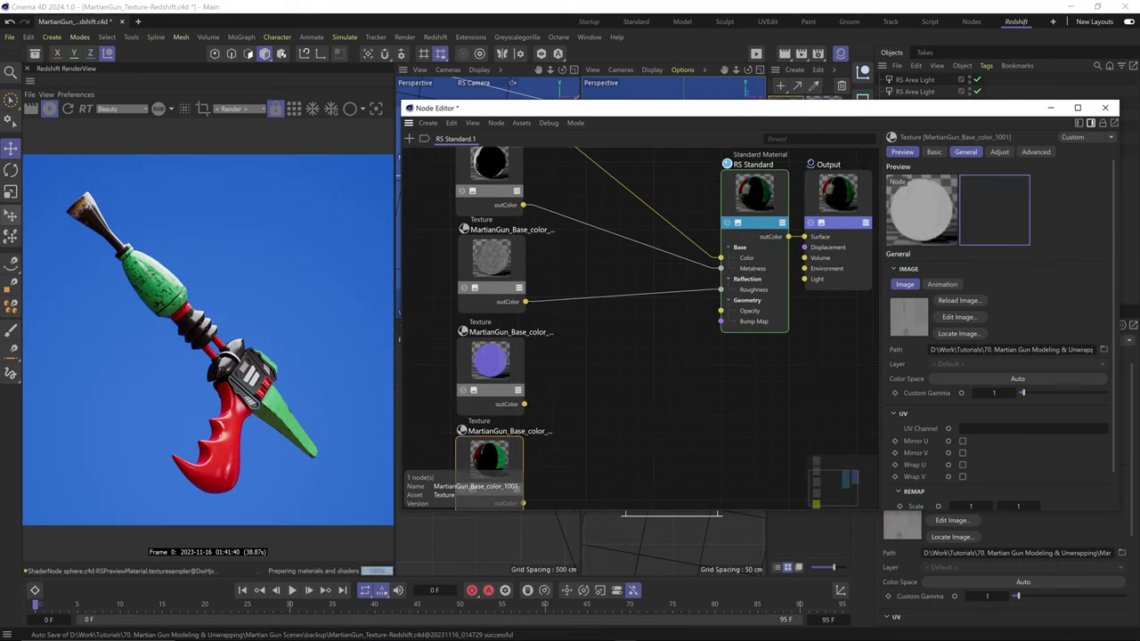
{"action": "type", "text": "cbump"}
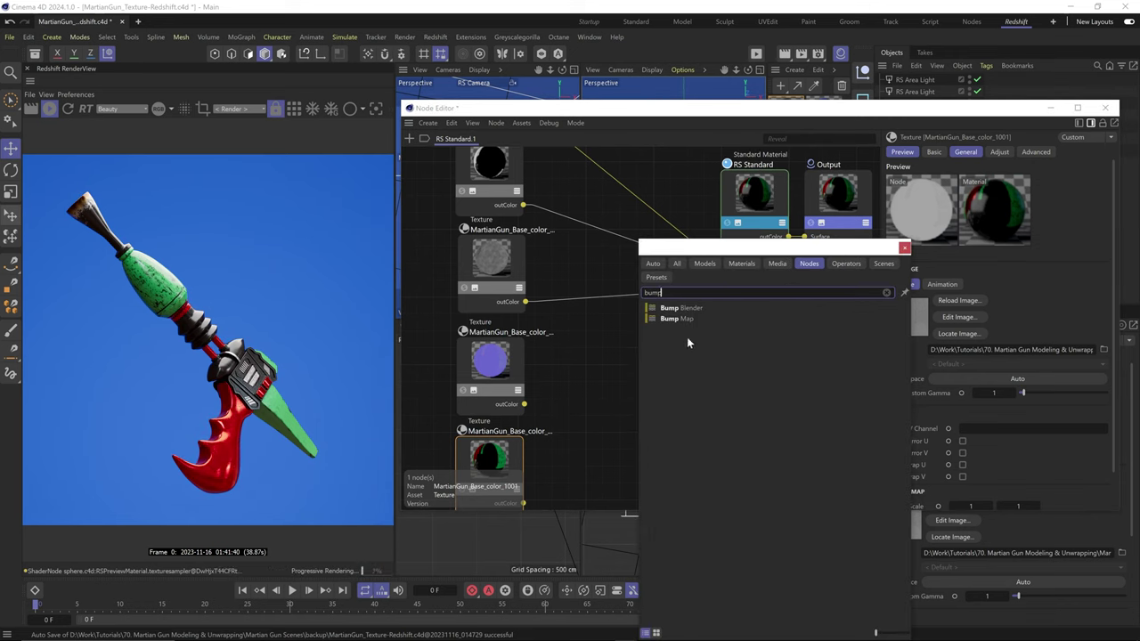
{"action": "double_click", "coordinate": [688, 319]}
{"action": "left_click_drag", "start_coordinate": [657, 356], "coordinate": [623, 345]}
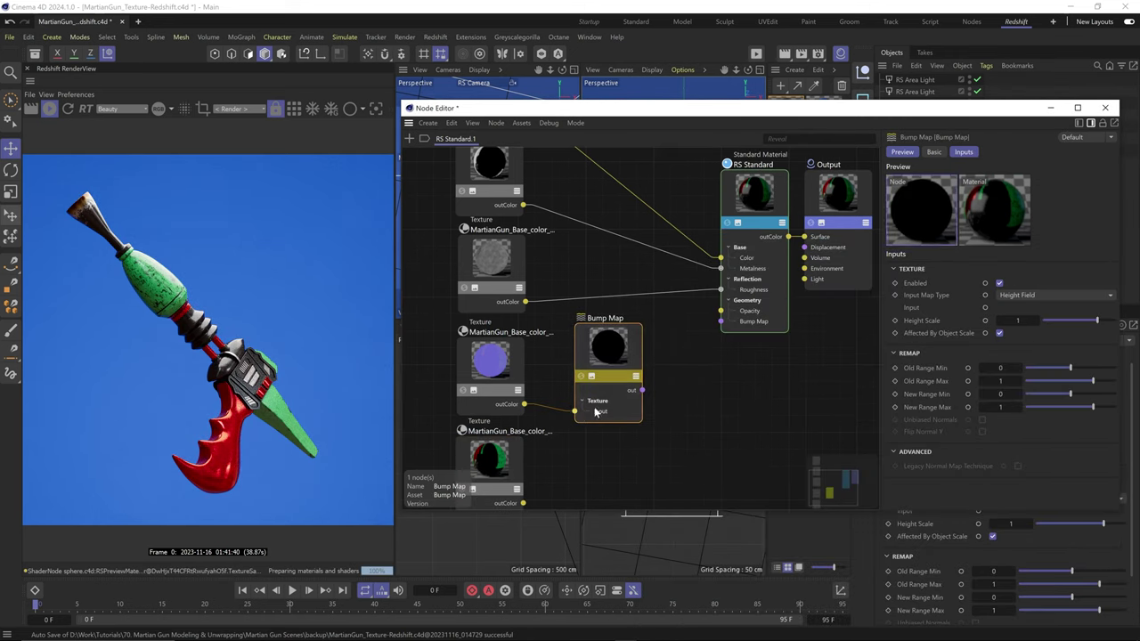
{"action": "left_click_drag", "start_coordinate": [595, 412], "coordinate": [595, 411]}
Step: Set the Bump Map's input map type to Tangent-Space Normal and connect its output to RS Standard's Bump Map input
{"action": "left_click", "coordinate": [1054, 295]}
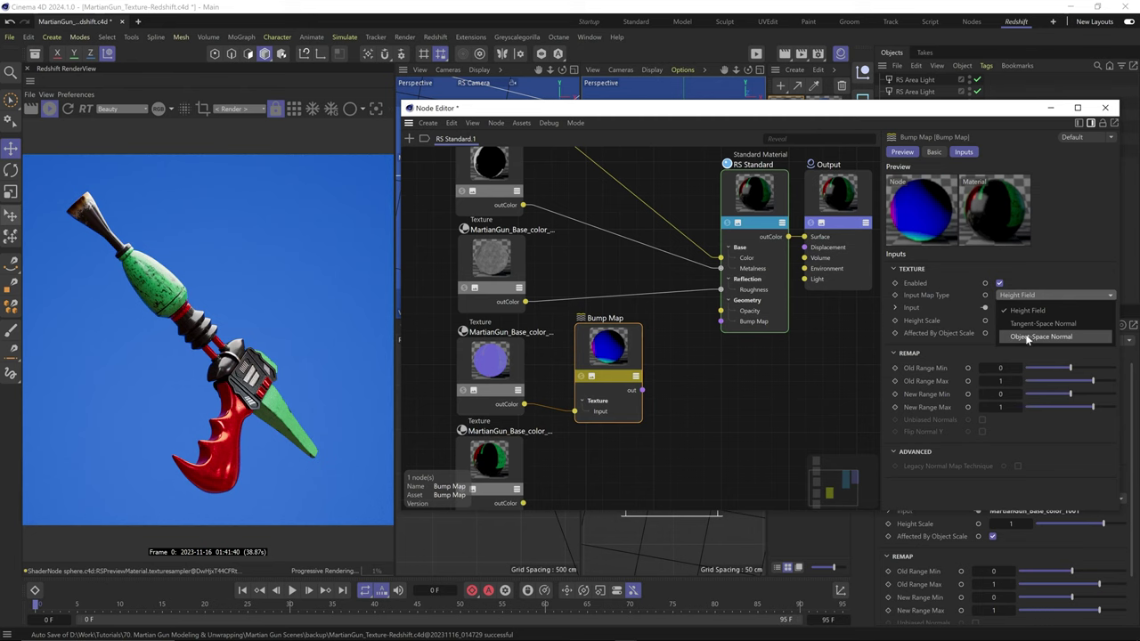
{"action": "left_click", "coordinate": [1026, 324]}
{"action": "left_click_drag", "start_coordinate": [642, 390], "coordinate": [720, 322]}
{"action": "middle_click_drag", "start_coordinate": [720, 323], "coordinate": [706, 279]}
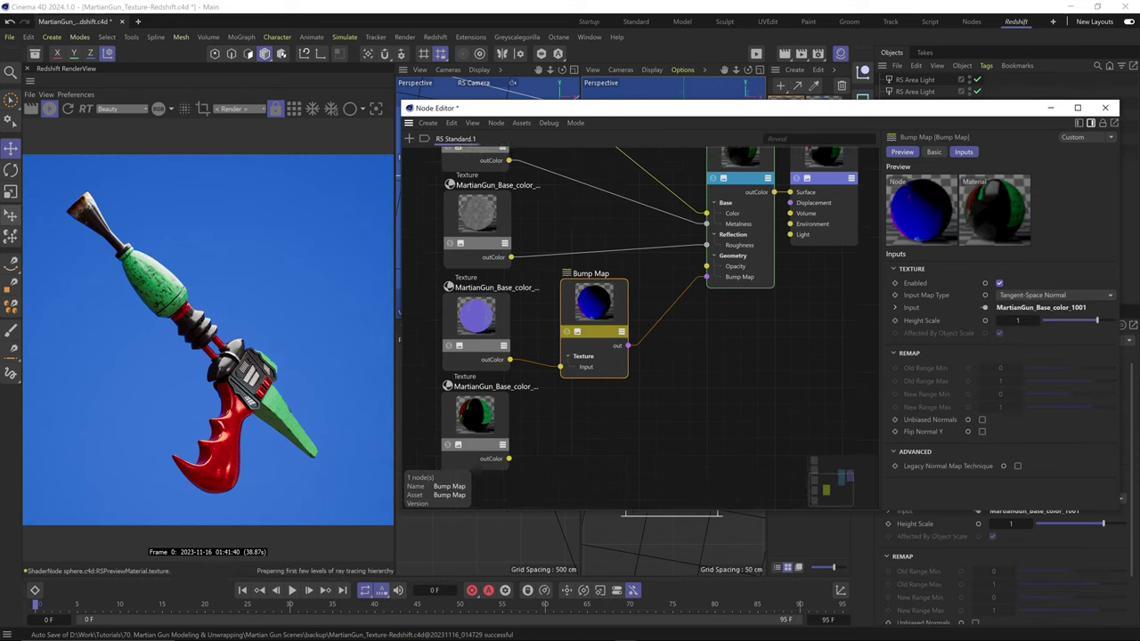
Step: Inspect the red grip up close and set the Bump Map's height scale to 0.75
{"action": "middle_click_drag", "start_coordinate": [602, 404], "coordinate": [590, 388]}
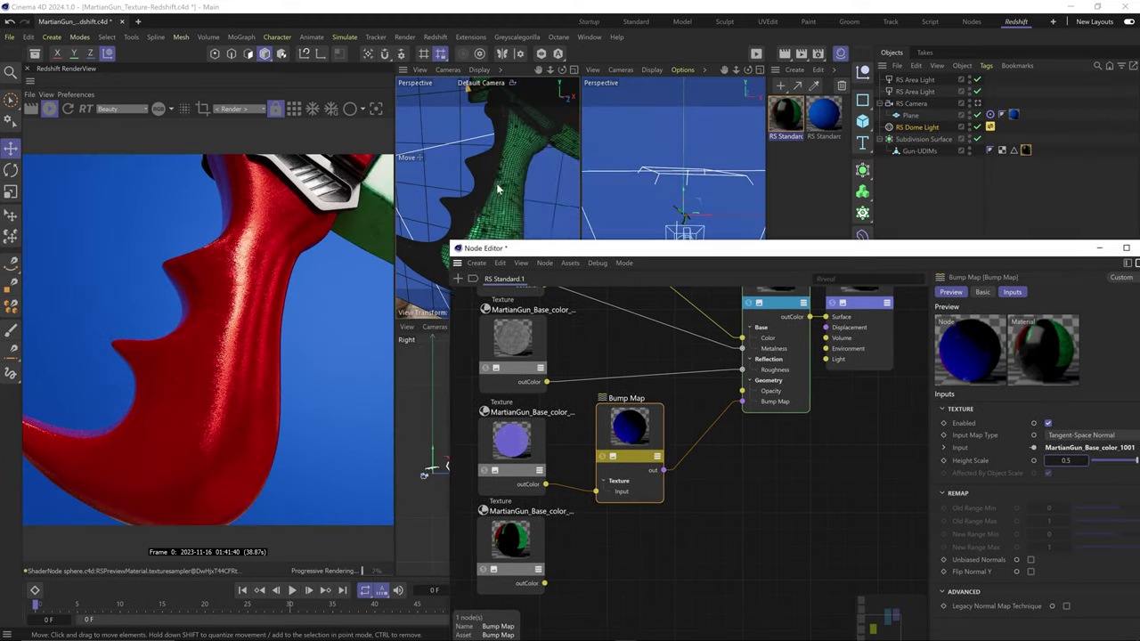
{"action": "left_click_drag", "start_coordinate": [499, 189], "coordinate": [504, 205], "text": "alt"}
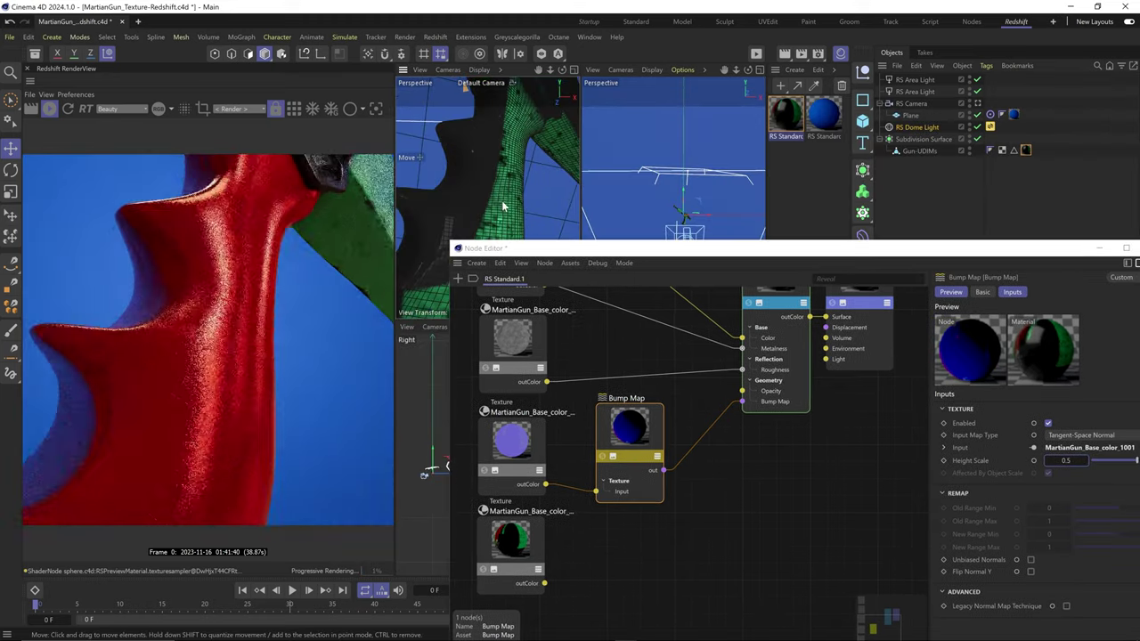
{"action": "left_click_drag", "start_coordinate": [1079, 461], "coordinate": [1030, 460]}
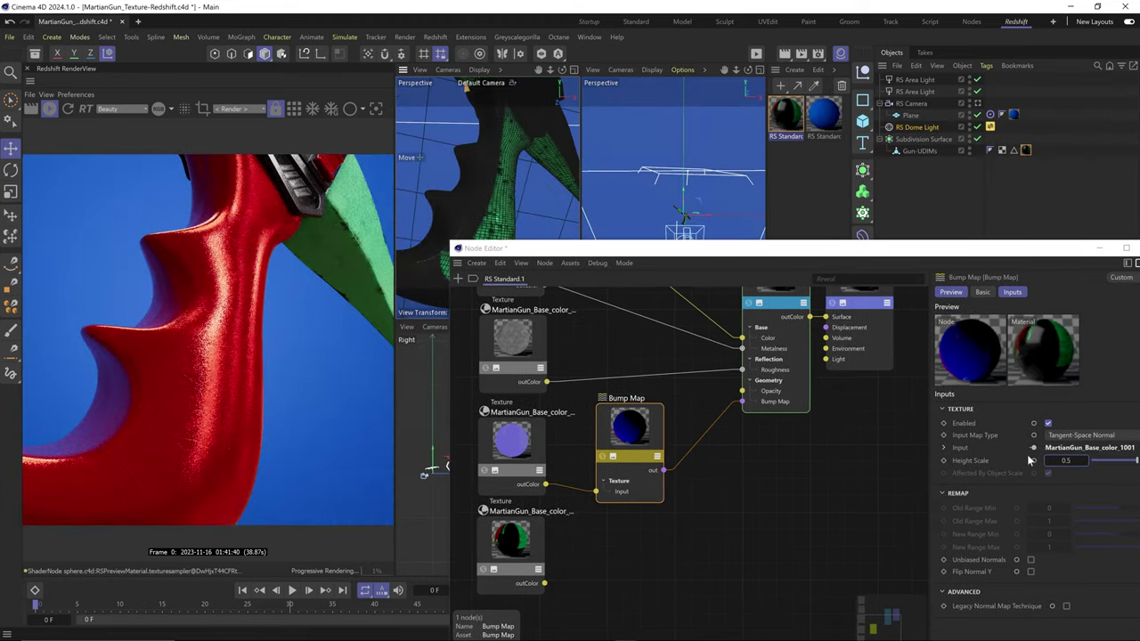
{"action": "type", "text": "0.75"}
{"action": "key", "text": "Return"}
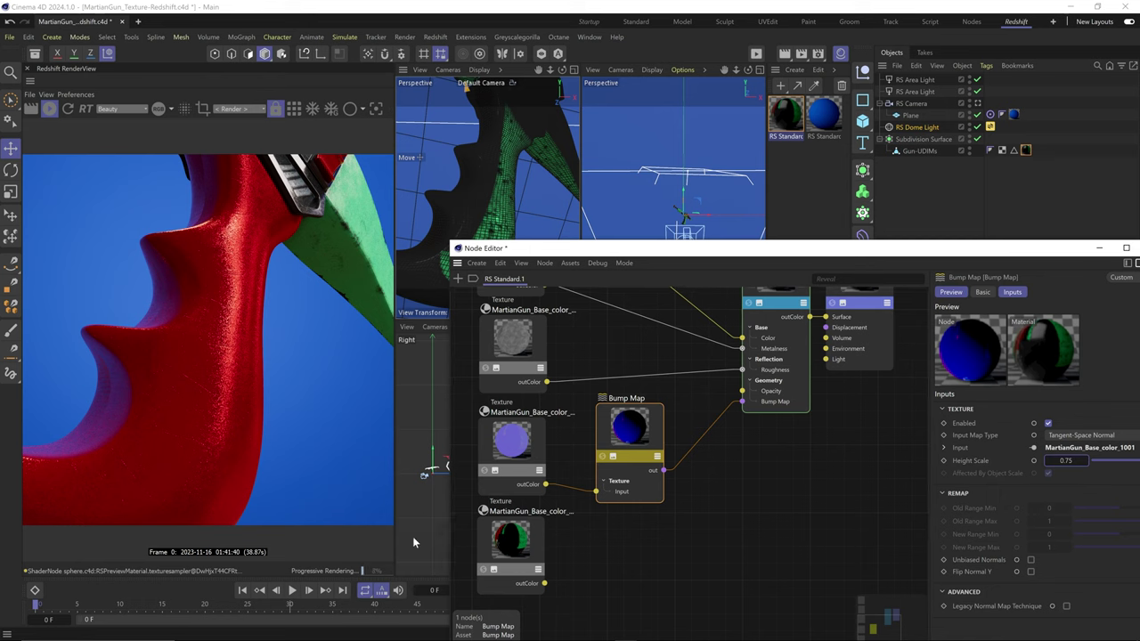
Step: Change the normal map texture's color space to Raw
{"action": "left_click", "coordinate": [507, 446]}
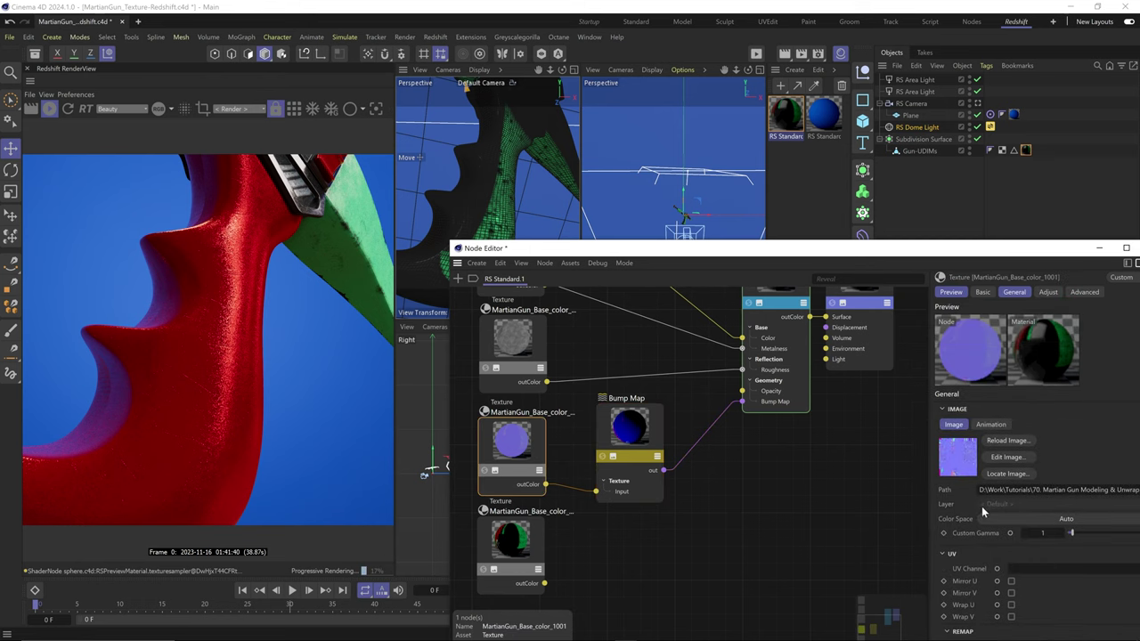
{"action": "left_click", "coordinate": [1004, 516]}
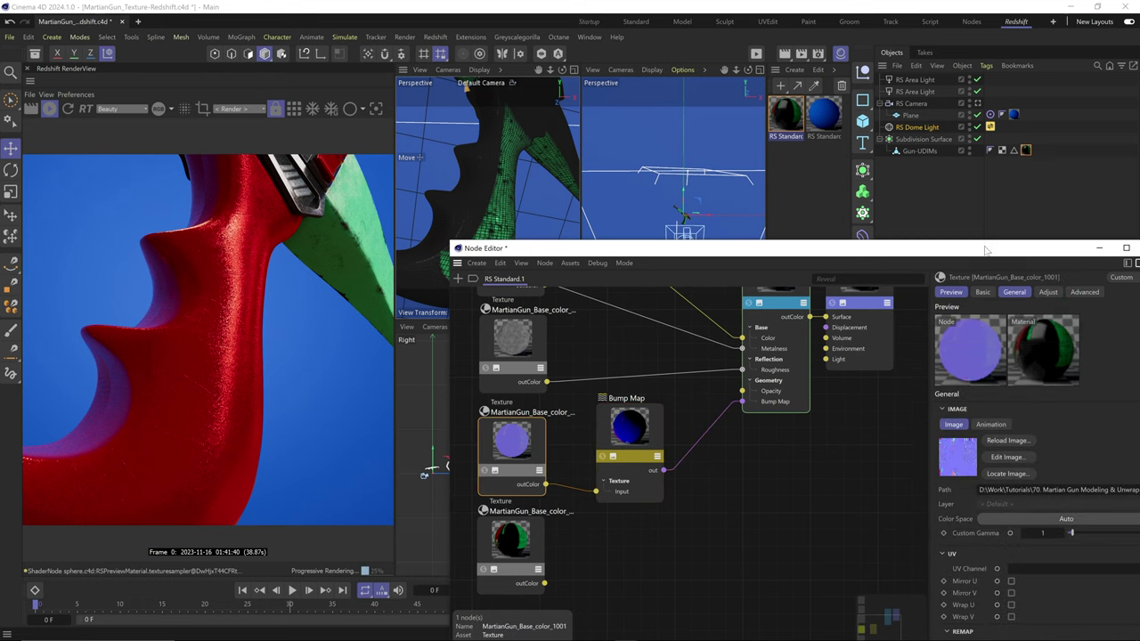
{"action": "left_click_drag", "start_coordinate": [987, 251], "coordinate": [953, 177]}
{"action": "left_click", "coordinate": [988, 443]}
{"action": "mouse_move", "coordinate": [975, 555]}
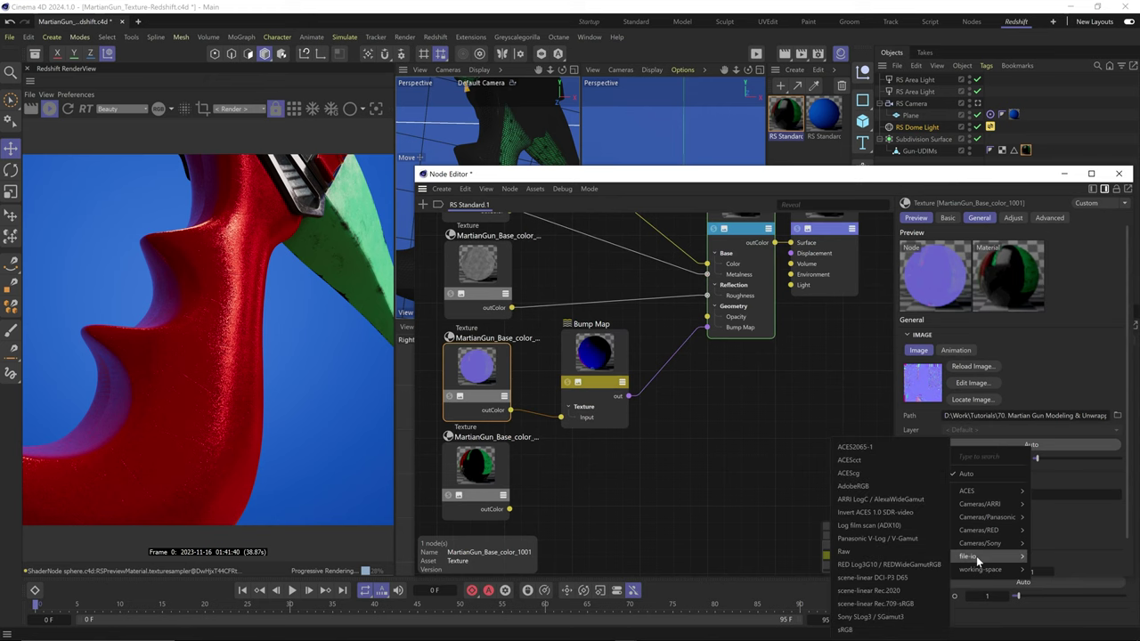
{"action": "left_click", "coordinate": [915, 557]}
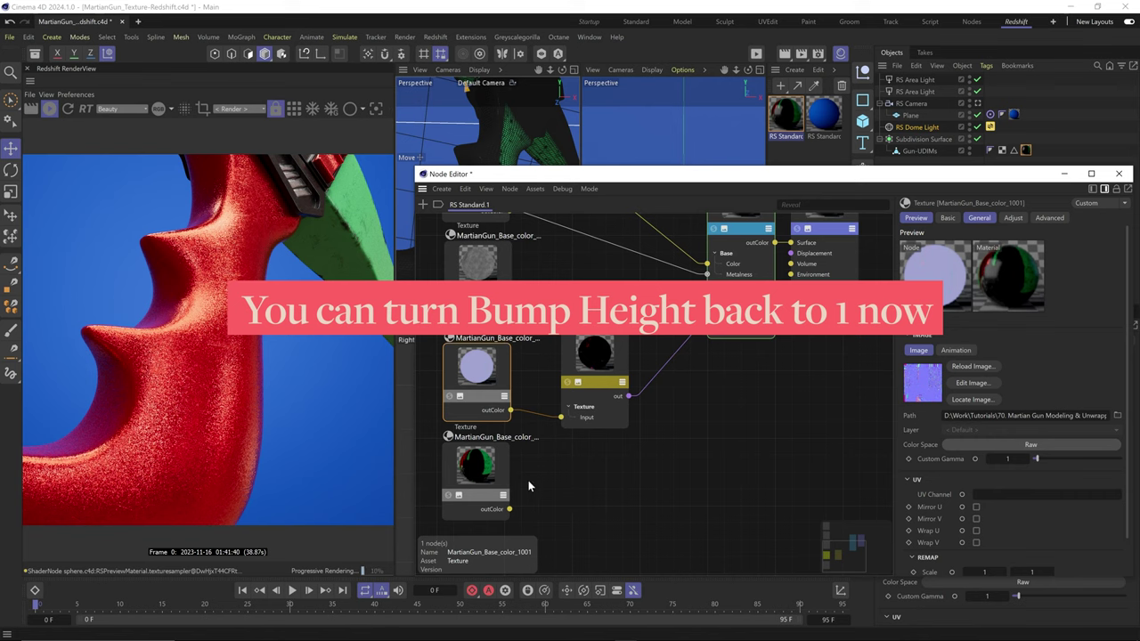
Step: Move the height texture node below RS Standard and shift the Output node farther from RS Standard to make room
{"action": "left_click_drag", "start_coordinate": [500, 463], "coordinate": [767, 459]}
{"action": "middle_click_drag", "start_coordinate": [882, 381], "coordinate": [755, 429]}
{"action": "left_click_drag", "start_coordinate": [616, 507], "coordinate": [606, 505]}
{"action": "left_click_drag", "start_coordinate": [702, 248], "coordinate": [773, 248]}
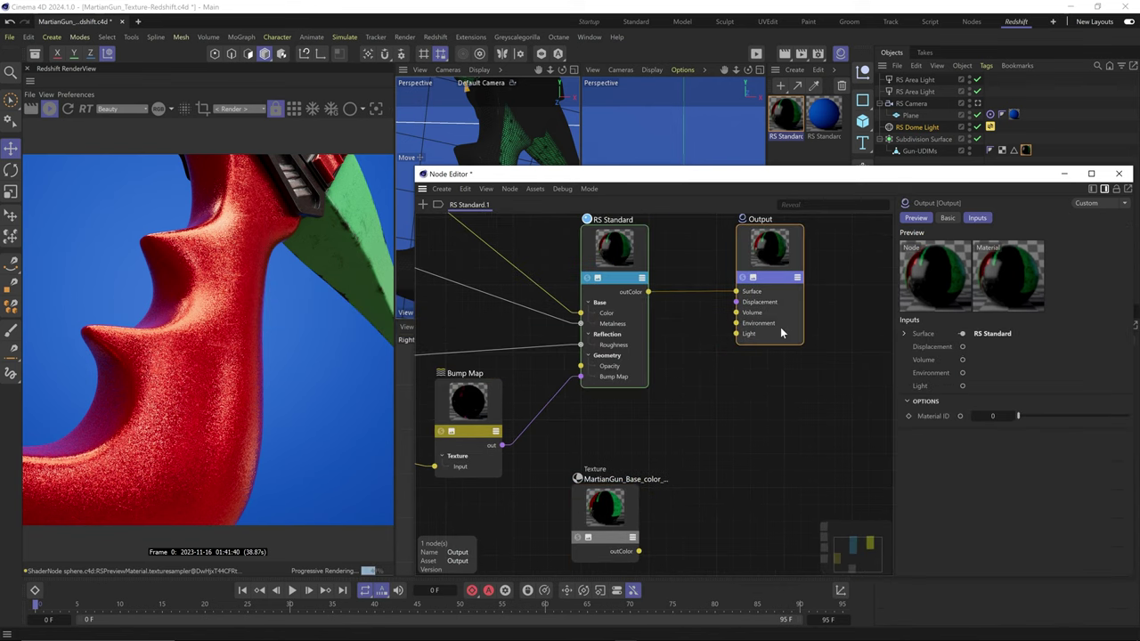
Step: Add a Displacement node beside the height texture and connect the texture to its TexMap input
{"action": "key", "text": "shift+c"}
{"action": "type", "text": "displace"}
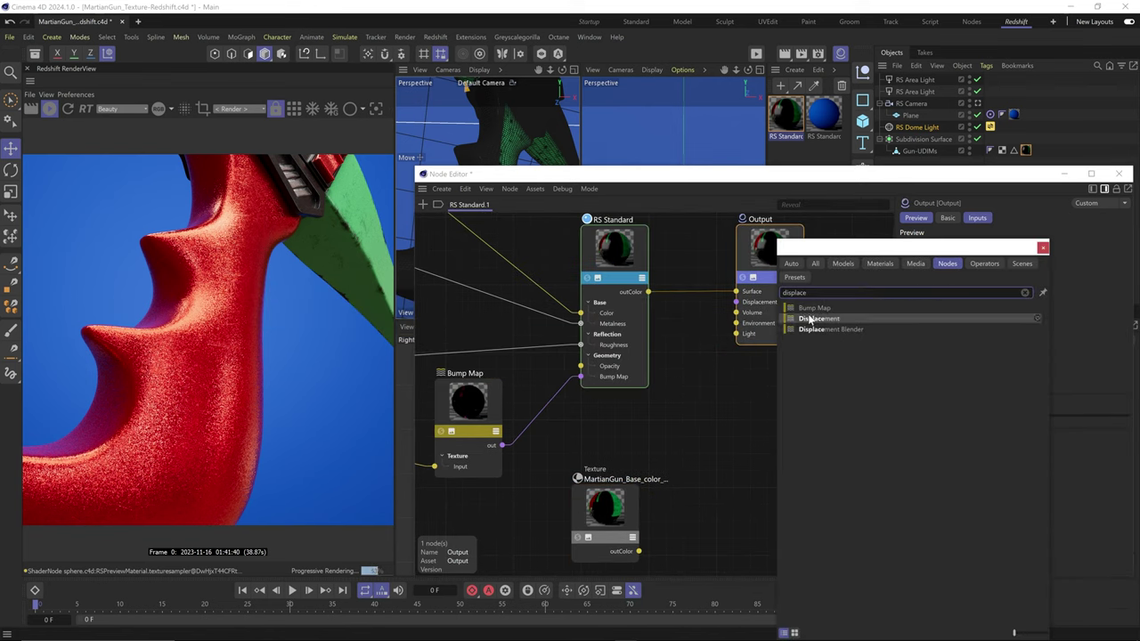
{"action": "double_click", "coordinate": [811, 319]}
{"action": "left_click_drag", "start_coordinate": [731, 411], "coordinate": [687, 507]}
{"action": "left_click_drag", "start_coordinate": [639, 551], "coordinate": [678, 493]}
{"action": "mouse_move", "coordinate": [735, 532]}
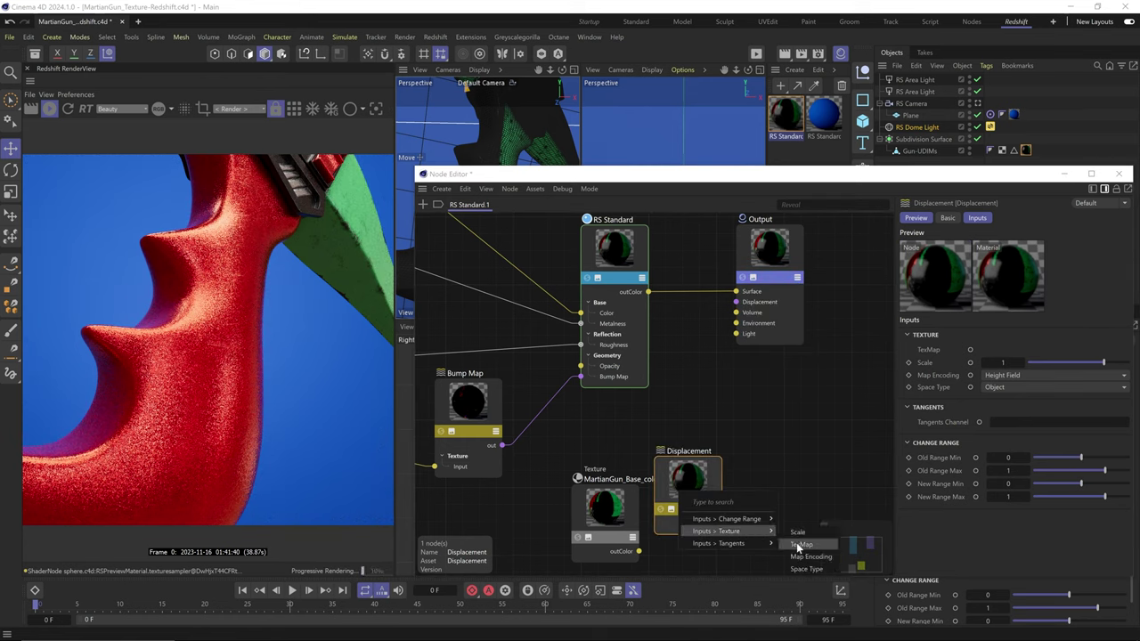
{"action": "left_click", "coordinate": [799, 545]}
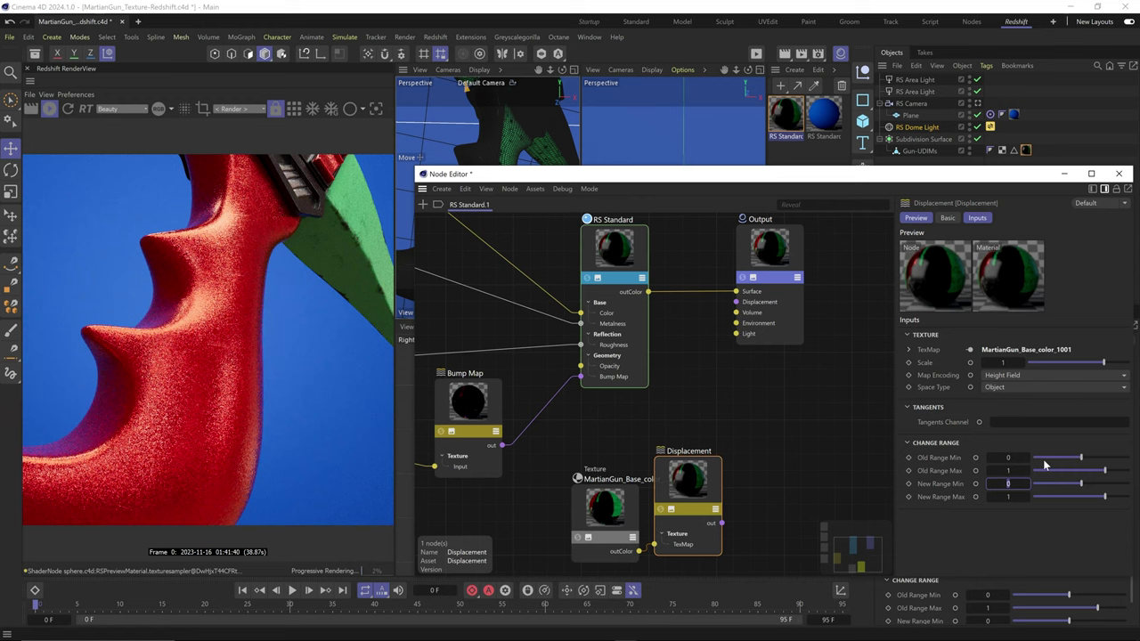
Step: Set the Displacement's new range to -0.5 through 0.5 and scale to 0.25, then connect it to the Output's Displacement
{"action": "type", "text": "-0.5"}
{"action": "key", "text": "Tab"}
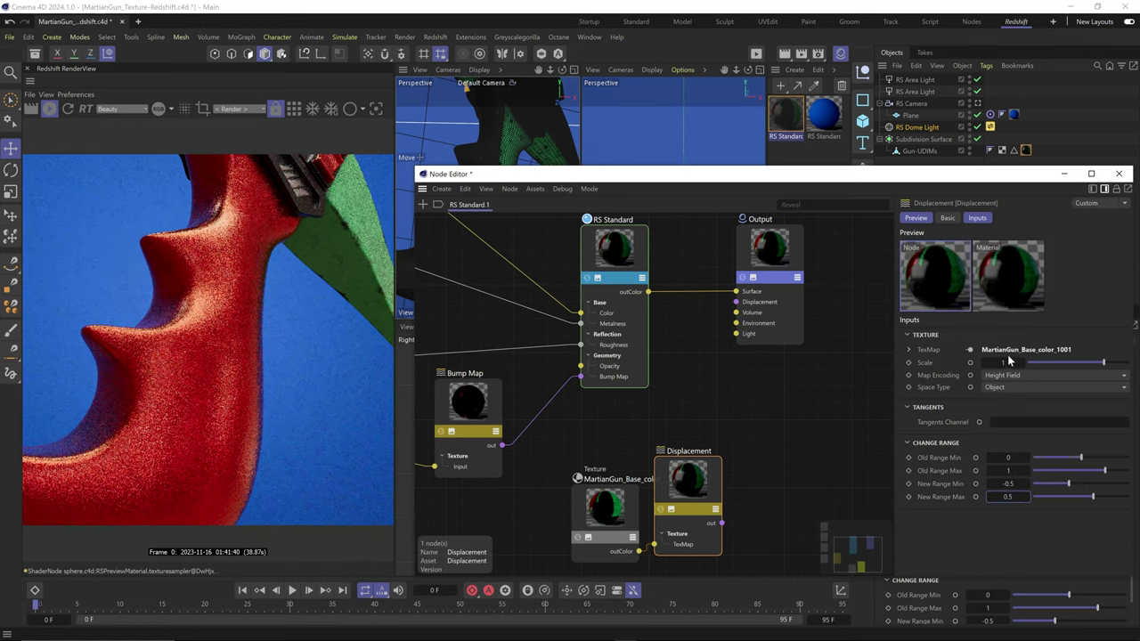
{"action": "type", "text": "0.25"}
{"action": "key", "text": "Return"}
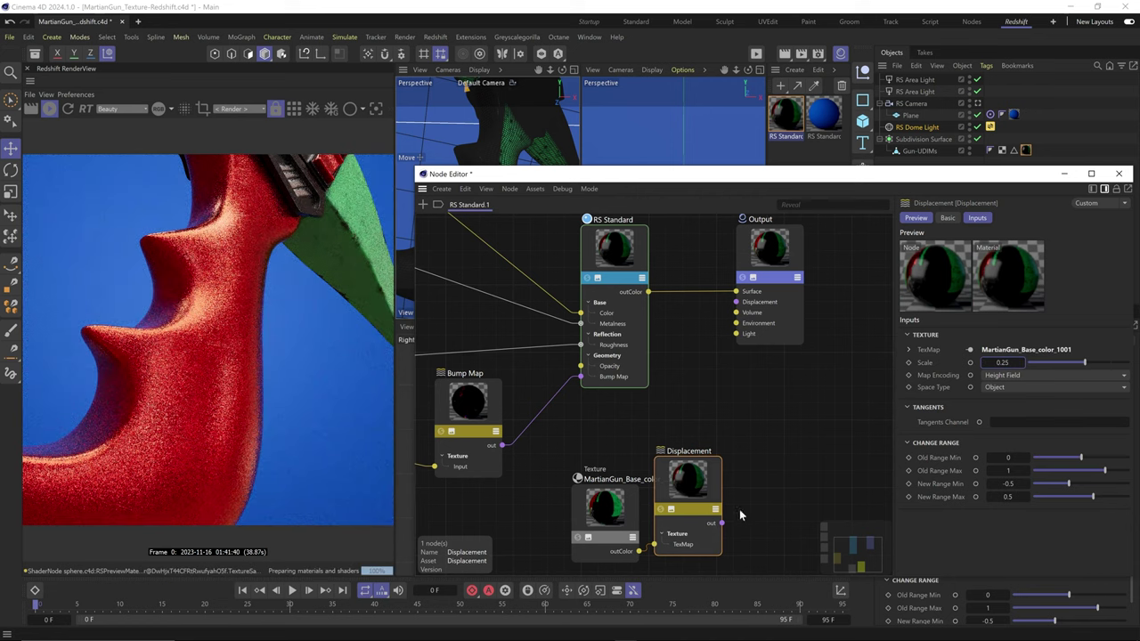
{"action": "left_click_drag", "start_coordinate": [730, 394], "coordinate": [735, 302]}
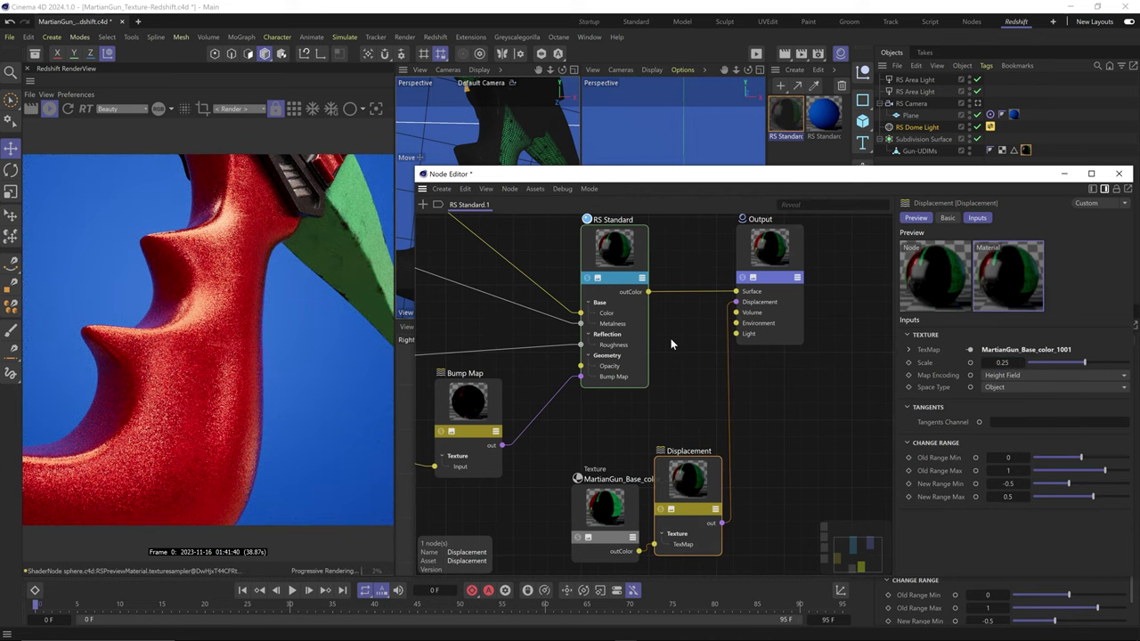
Step: Add a Redshift Object tag to the Gun-UDIMs object
{"action": "left_click_drag", "start_coordinate": [623, 173], "coordinate": [617, 276]}
{"action": "right_click", "coordinate": [926, 150]}
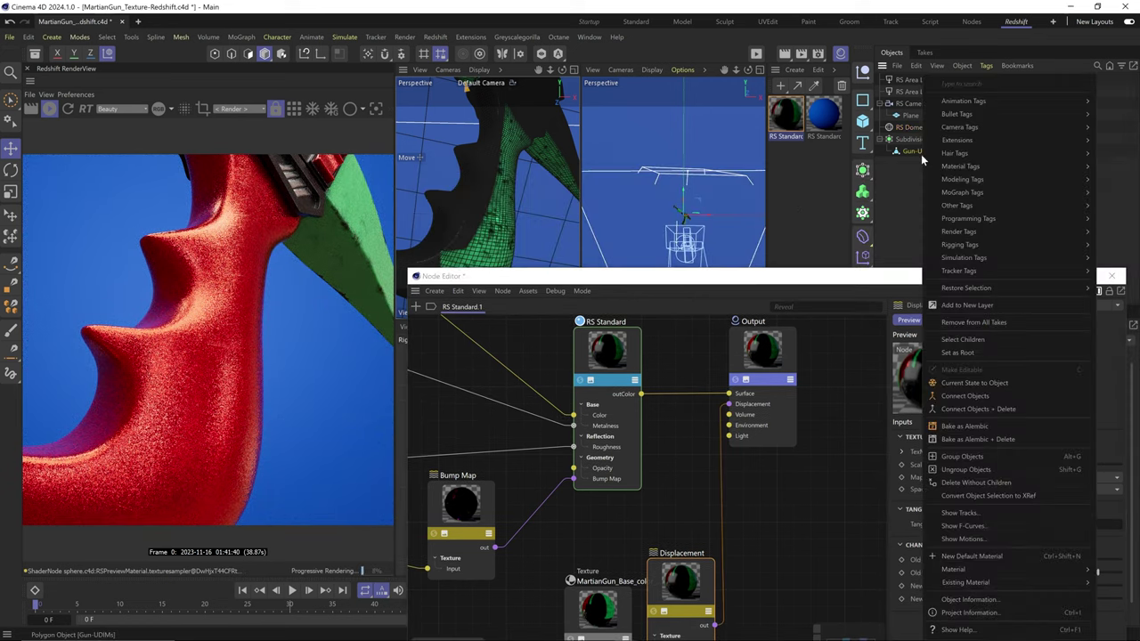
{"action": "mouse_move", "coordinate": [963, 127]}
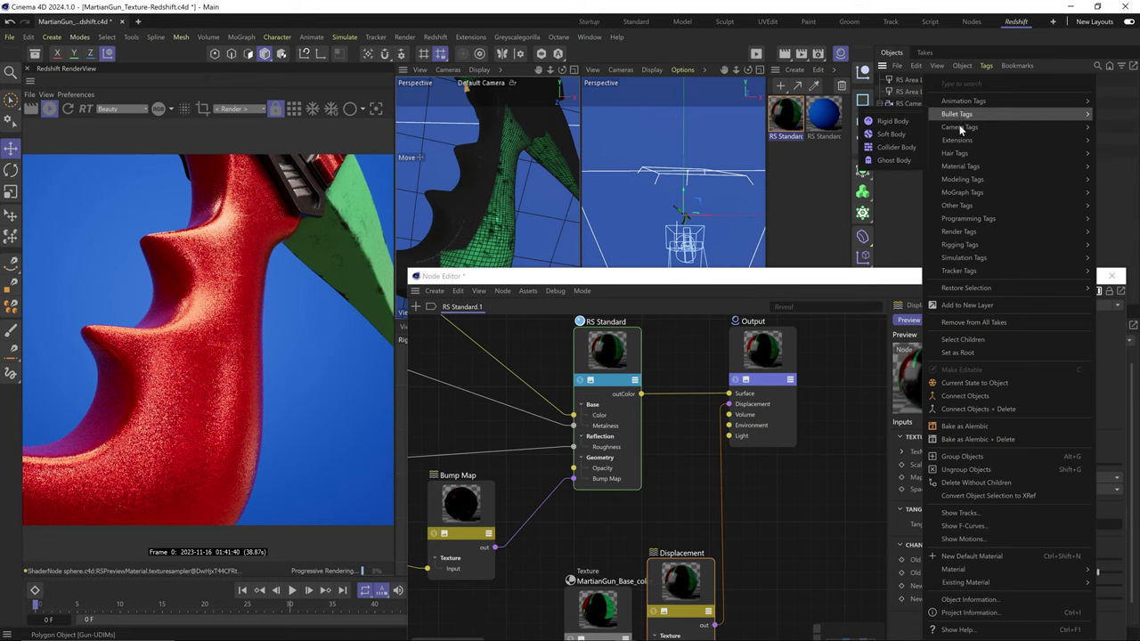
{"action": "mouse_move", "coordinate": [958, 173]}
{"action": "mouse_move", "coordinate": [956, 234]}
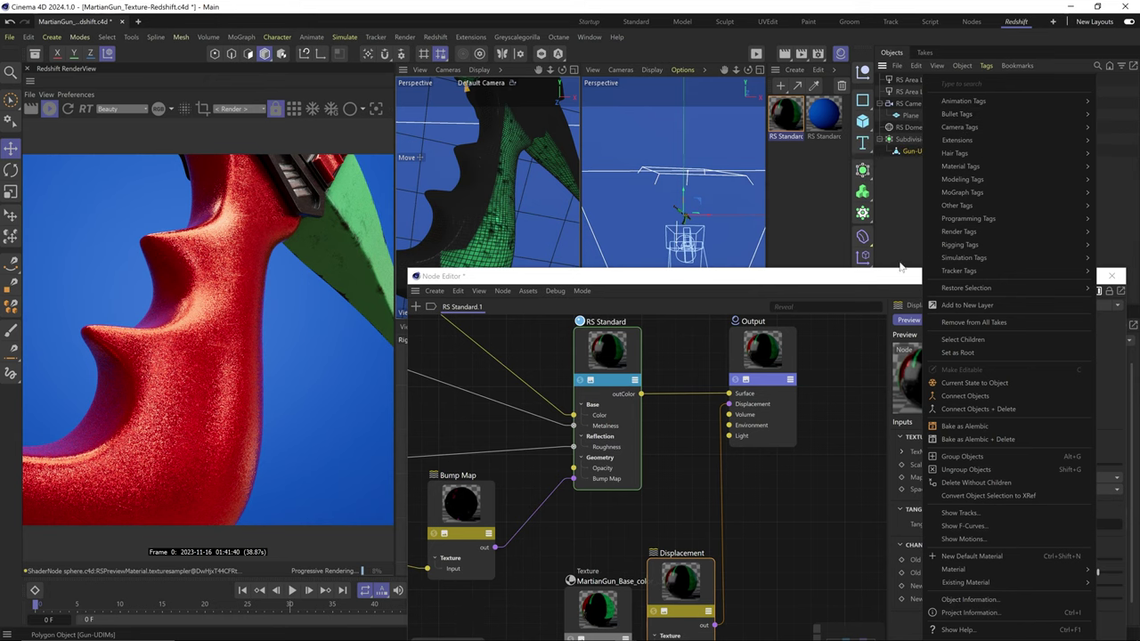
{"action": "left_click", "coordinate": [894, 278]}
Step: Override the geometry settings in the gun's Redshift Object tag and enable both tessellation and displacement
{"action": "left_click_drag", "start_coordinate": [894, 280], "coordinate": [775, 535]}
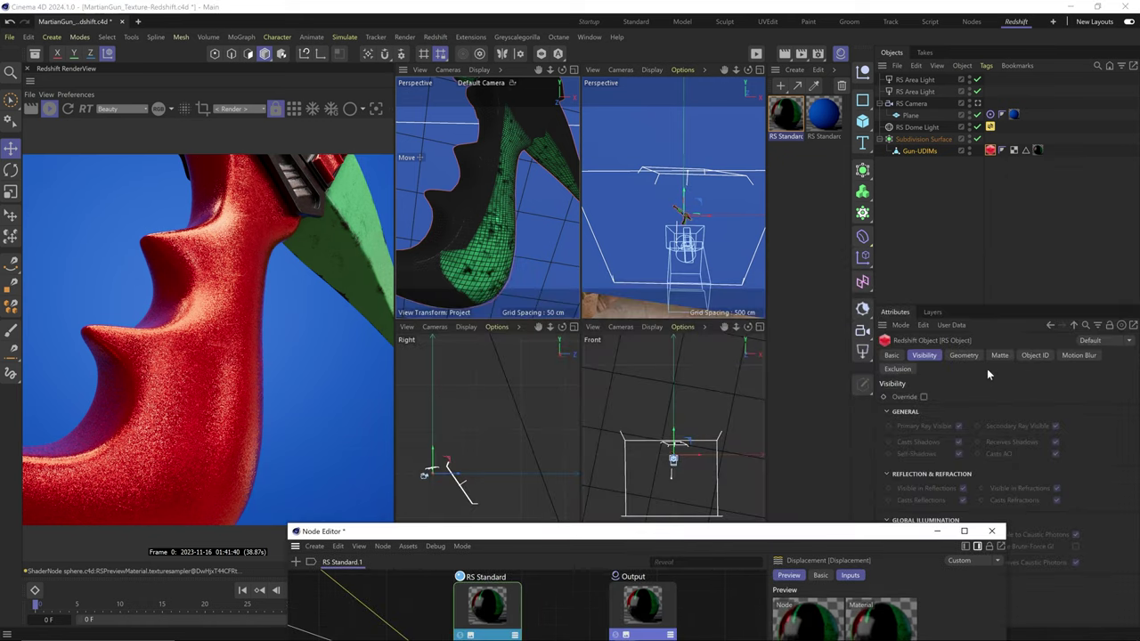
{"action": "left_click_drag", "start_coordinate": [908, 530], "coordinate": [730, 548]}
{"action": "left_click", "coordinate": [1000, 426]}
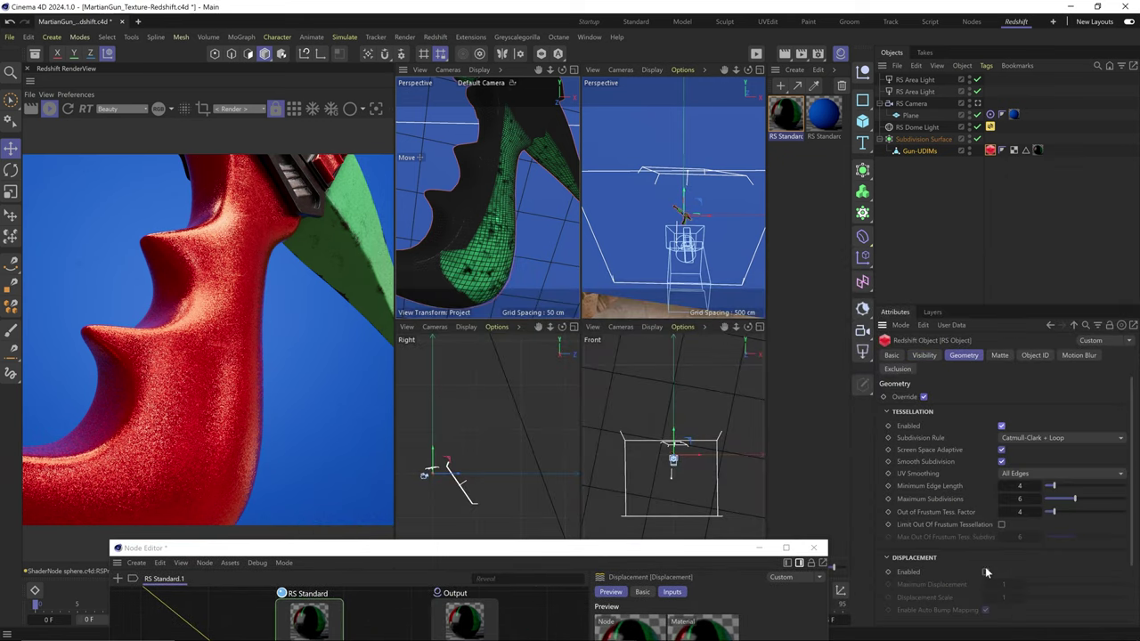
{"action": "left_click", "coordinate": [985, 571]}
Step: Frame the gun's barrel and solo the roughness texture node in the render preview
{"action": "left_click_drag", "start_coordinate": [359, 550], "coordinate": [692, 304]}
{"action": "left_click_drag", "start_coordinate": [550, 241], "coordinate": [498, 267], "text": "alt"}
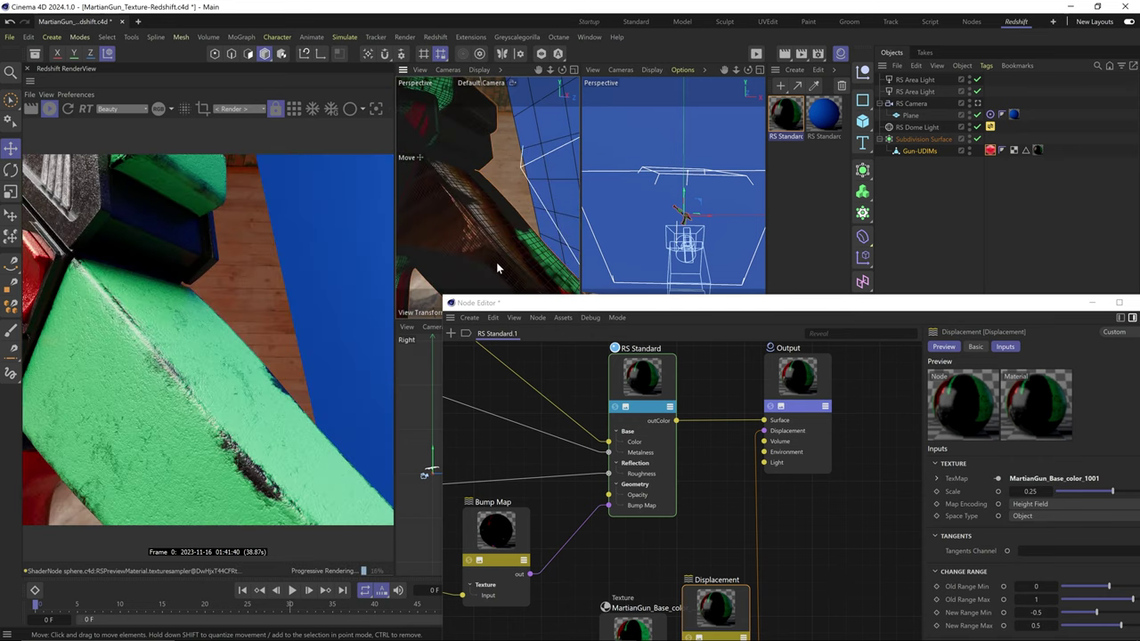
{"action": "left_click_drag", "start_coordinate": [662, 309], "coordinate": [637, 356]}
{"action": "middle_click_drag", "start_coordinate": [486, 202], "coordinate": [526, 219], "text": "alt"}
{"action": "left_click_drag", "start_coordinate": [526, 219], "coordinate": [504, 221], "text": "alt"}
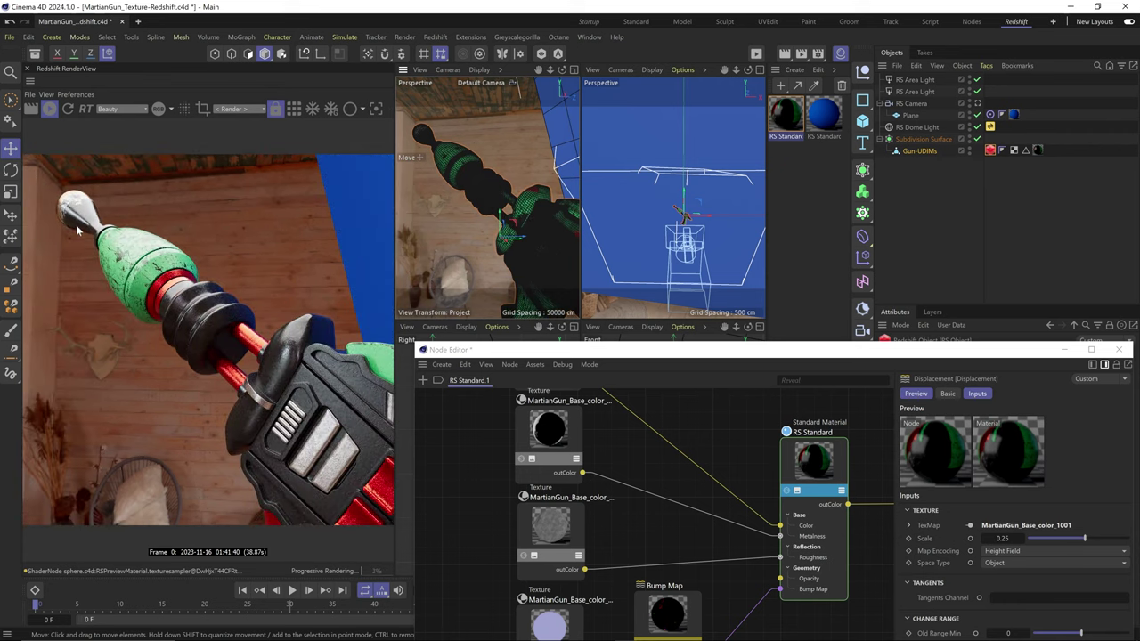
{"action": "left_click", "coordinate": [550, 526]}
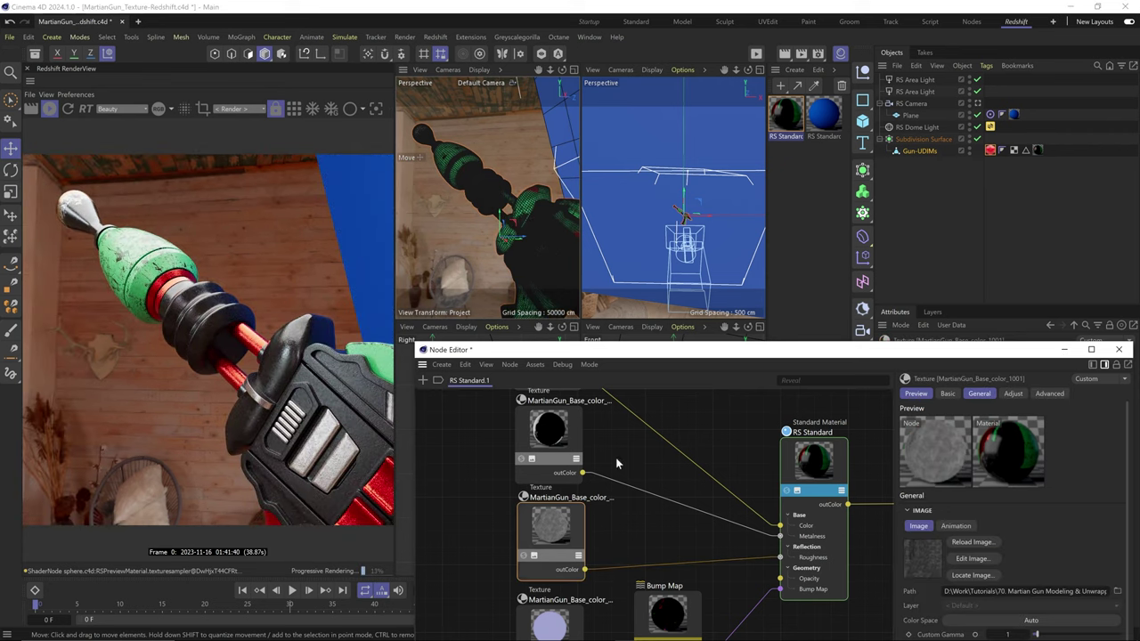
{"action": "left_click_drag", "start_coordinate": [682, 354], "coordinate": [672, 156]}
{"action": "right_click", "coordinate": [544, 309]}
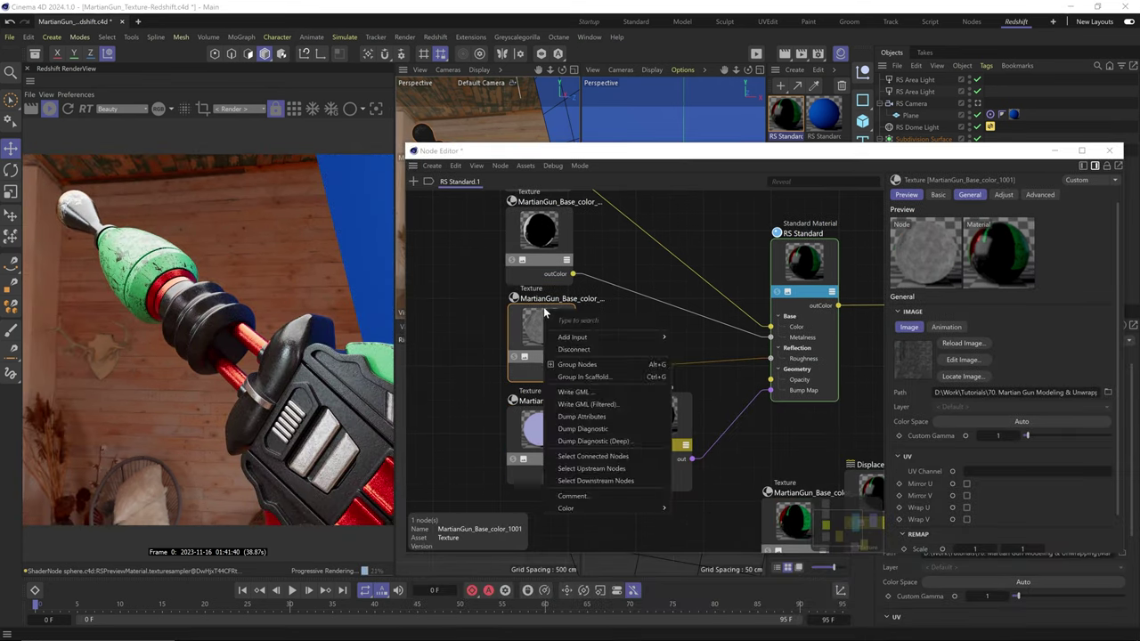
{"action": "key", "text": "Escape"}
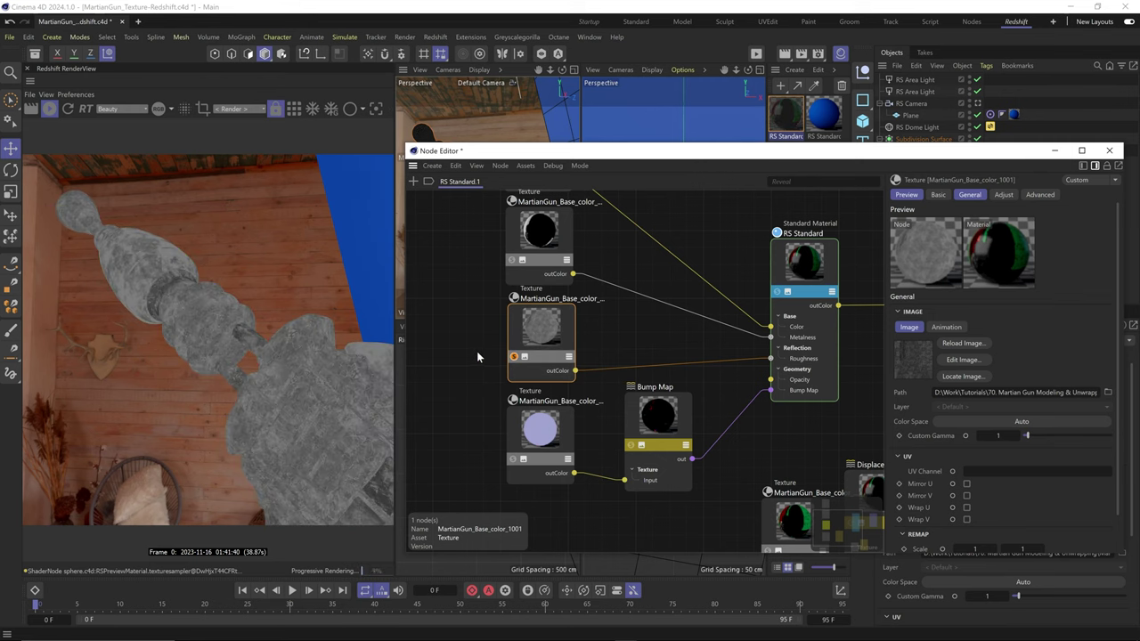
Step: Add a Ramp node and place it between the roughness texture and RS Standard
{"action": "double_click", "coordinate": [674, 336]}
{"action": "type", "text": "ramp"}
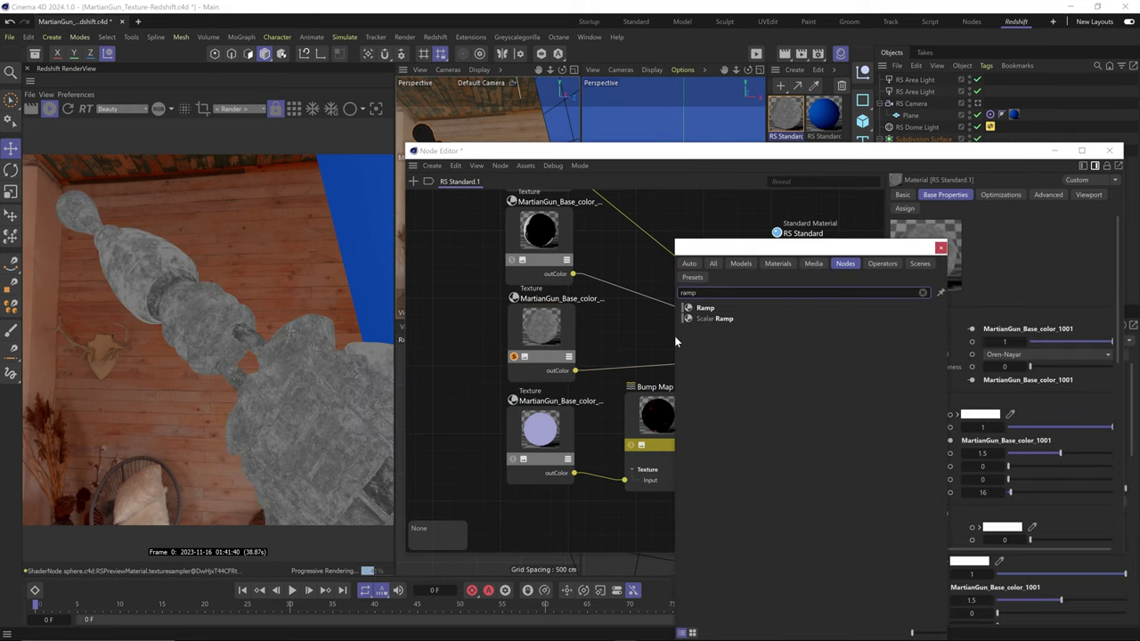
{"action": "double_click", "coordinate": [711, 309]}
{"action": "middle_click_drag", "start_coordinate": [654, 350], "coordinate": [656, 502]}
{"action": "left_click_drag", "start_coordinate": [614, 392], "coordinate": [534, 302]}
{"action": "left_click_drag", "start_coordinate": [547, 338], "coordinate": [547, 252]}
{"action": "middle_click_drag", "start_coordinate": [623, 445], "coordinate": [621, 342]}
{"action": "left_click_drag", "start_coordinate": [669, 428], "coordinate": [656, 377]}
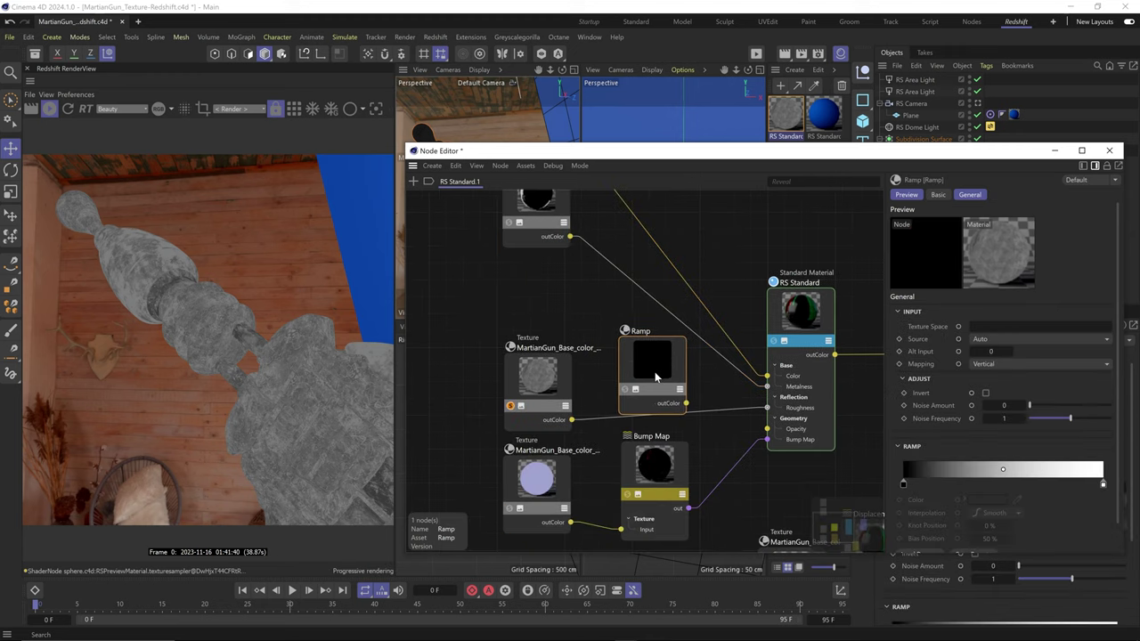
Step: Route the roughness texture through the Ramp's Alt Input into RS Standard's Roughness, and move the Ramp's white knot to about 58%
{"action": "left_click_drag", "start_coordinate": [572, 419], "coordinate": [649, 369]}
{"action": "mouse_move", "coordinate": [691, 392]}
{"action": "left_click", "coordinate": [772, 420]}
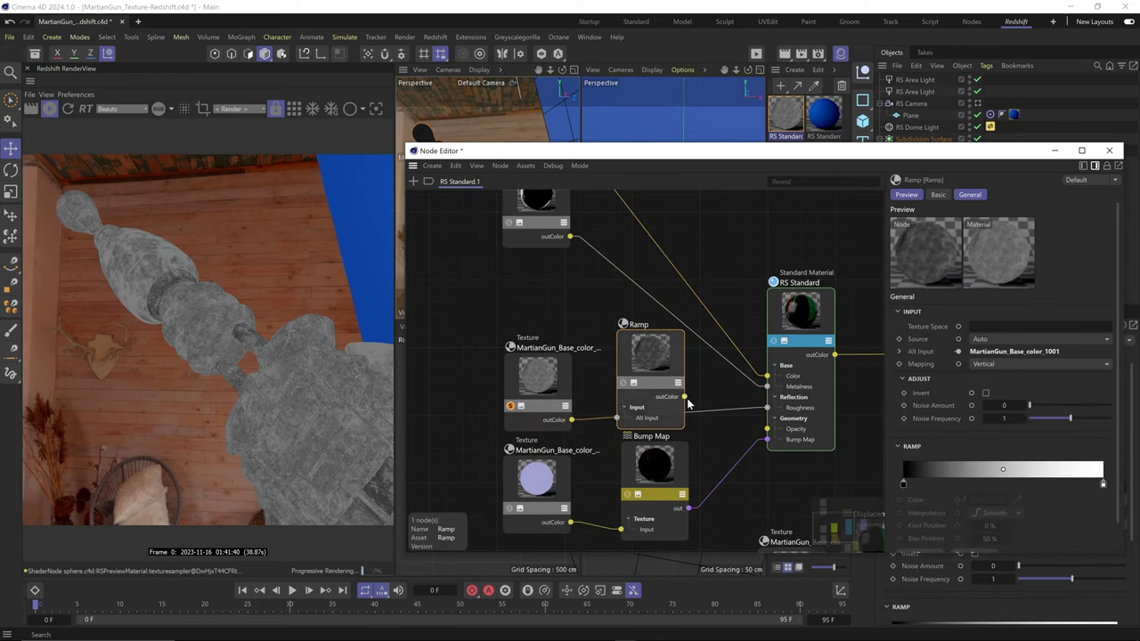
{"action": "left_click_drag", "start_coordinate": [766, 413], "coordinate": [767, 408]}
{"action": "left_click", "coordinate": [624, 383]}
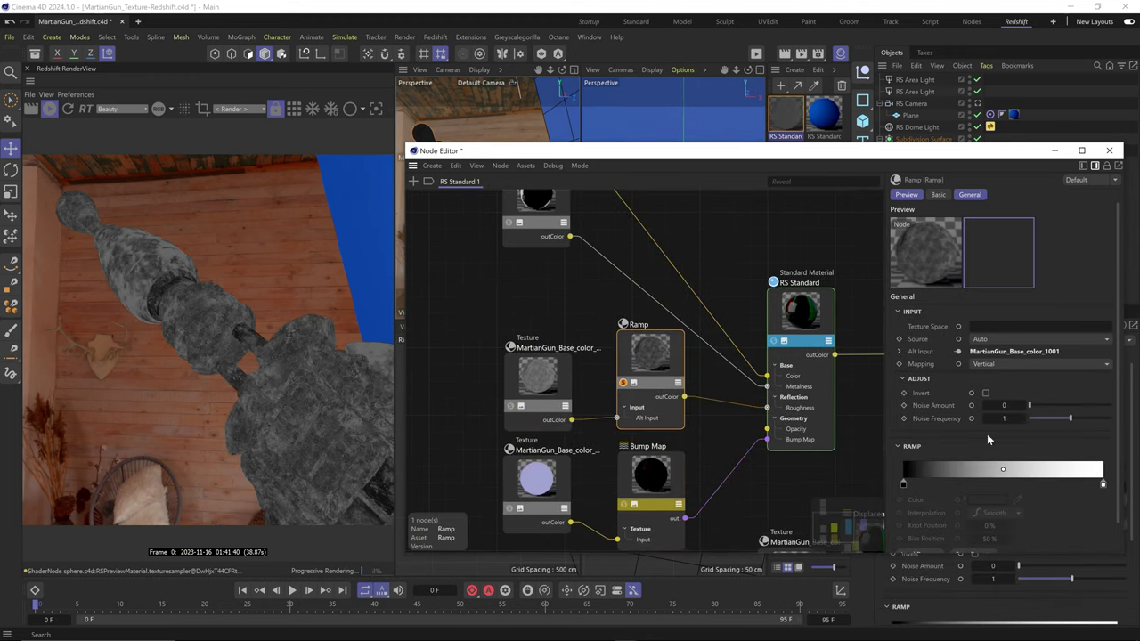
{"action": "left_click_drag", "start_coordinate": [1104, 487], "coordinate": [1019, 486]}
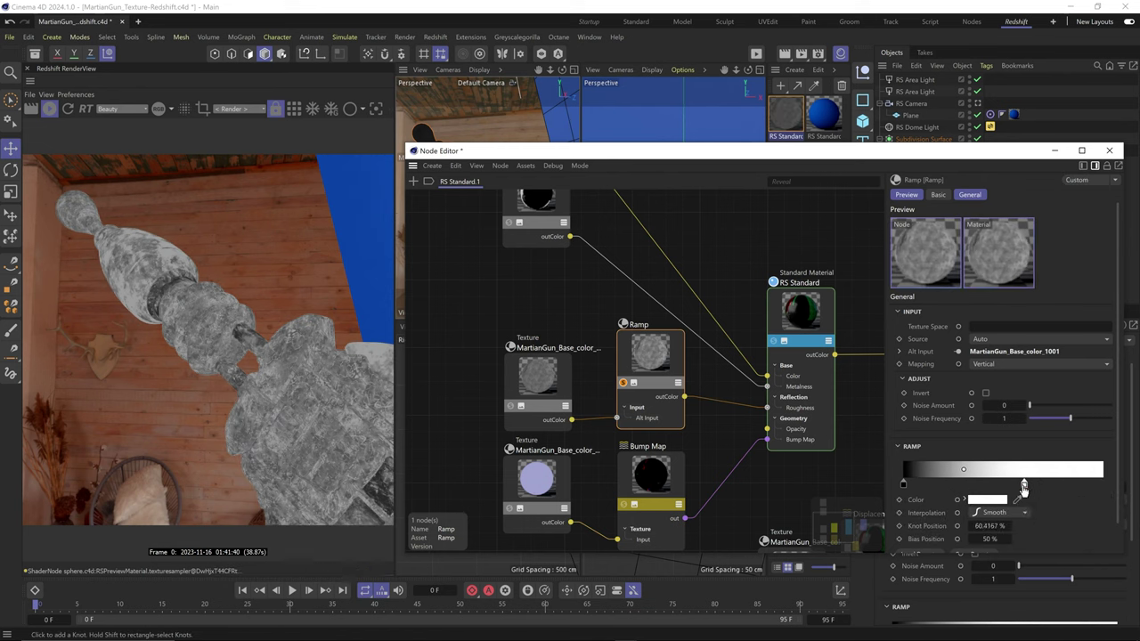
Step: Add a second Ramp above the first and connect the roughness texture to its Alt Input
{"action": "middle_click_drag", "start_coordinate": [561, 281], "coordinate": [555, 346]}
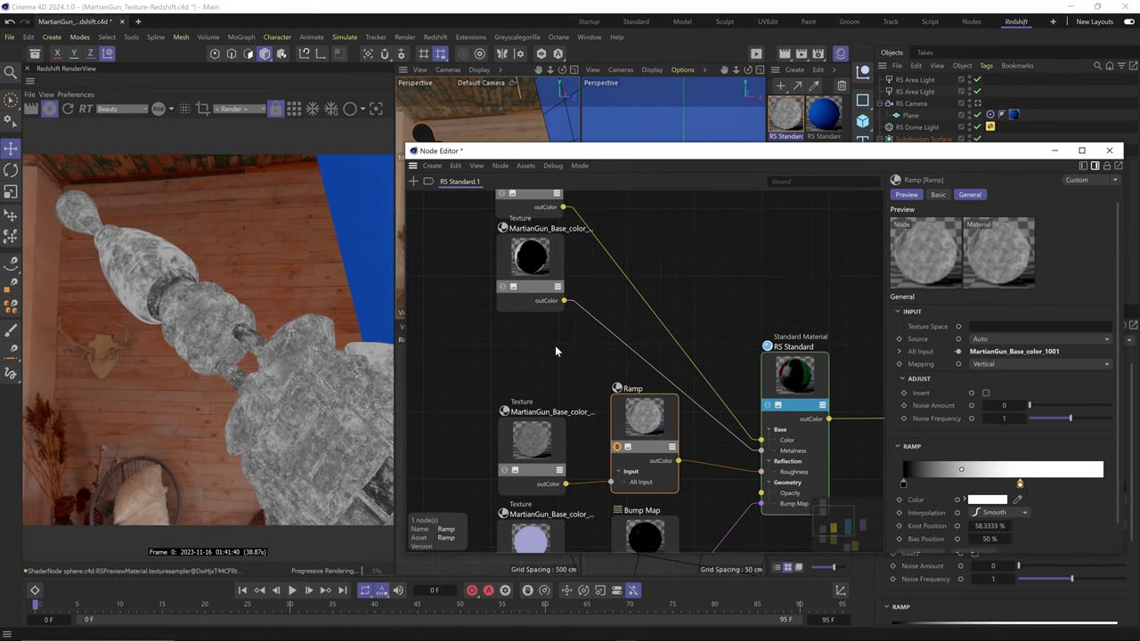
{"action": "double_click", "coordinate": [555, 346]}
{"action": "left_click", "coordinate": [572, 308]}
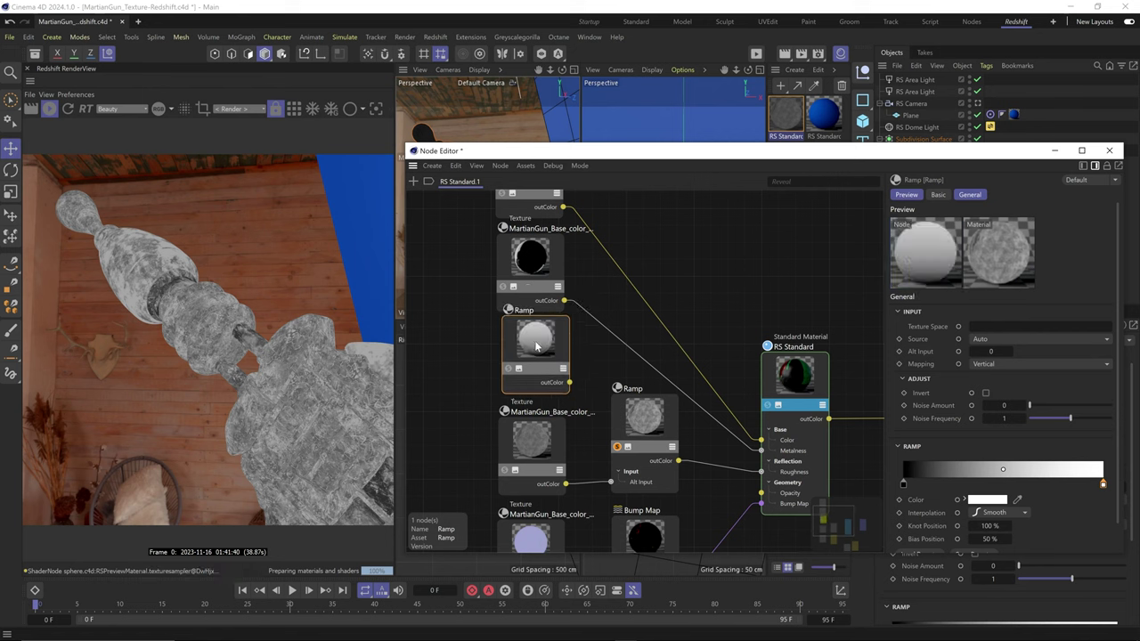
{"action": "right_click", "coordinate": [526, 377]}
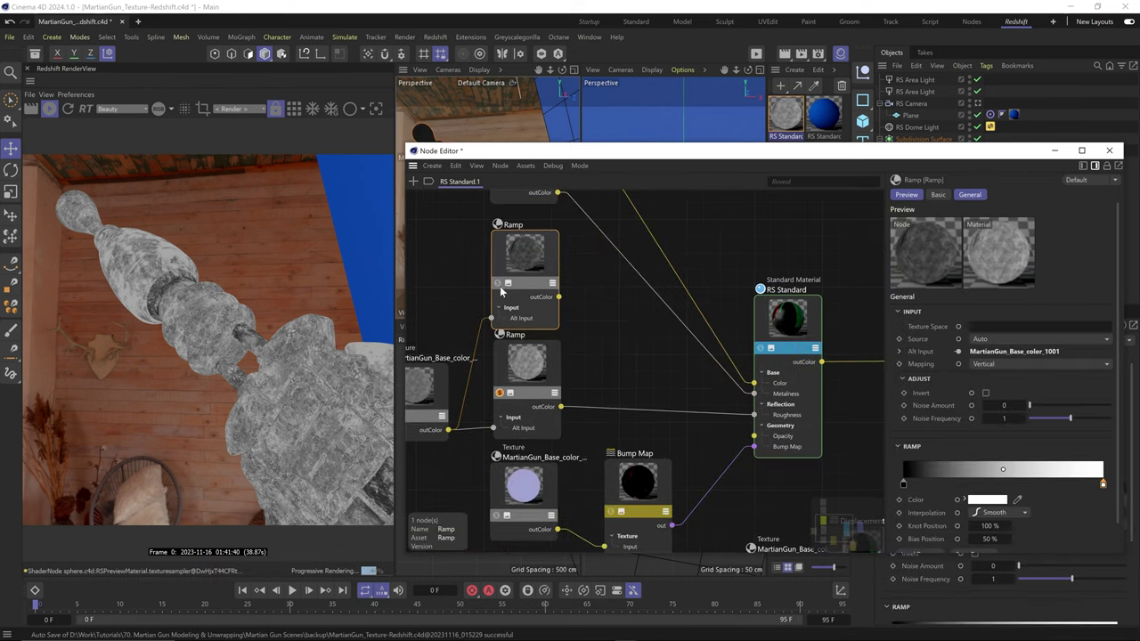
Step: Invert the second Ramp's gradient and move its black knot to about 61%
{"action": "right_click", "coordinate": [905, 488]}
{"action": "left_click", "coordinate": [927, 514]}
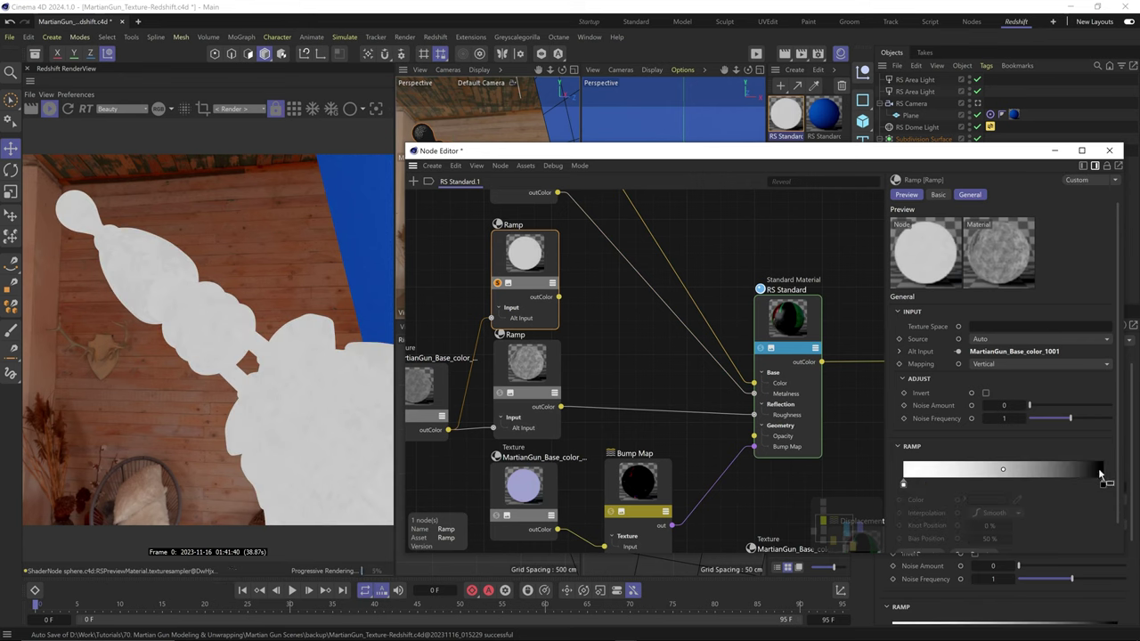
{"action": "left_click_drag", "start_coordinate": [1103, 483], "coordinate": [1026, 485]}
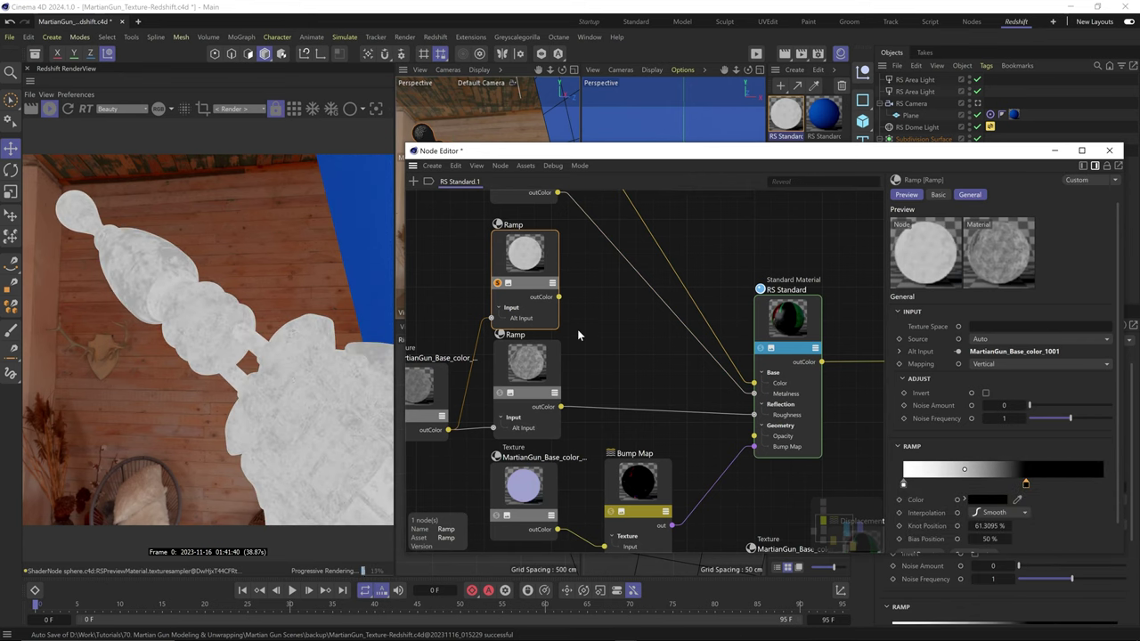
Step: Expose RS Standard's reflection Weight input and connect the inverted Ramp's output to it
{"action": "left_click", "coordinate": [814, 347]}
{"action": "mouse_move", "coordinate": [844, 369]}
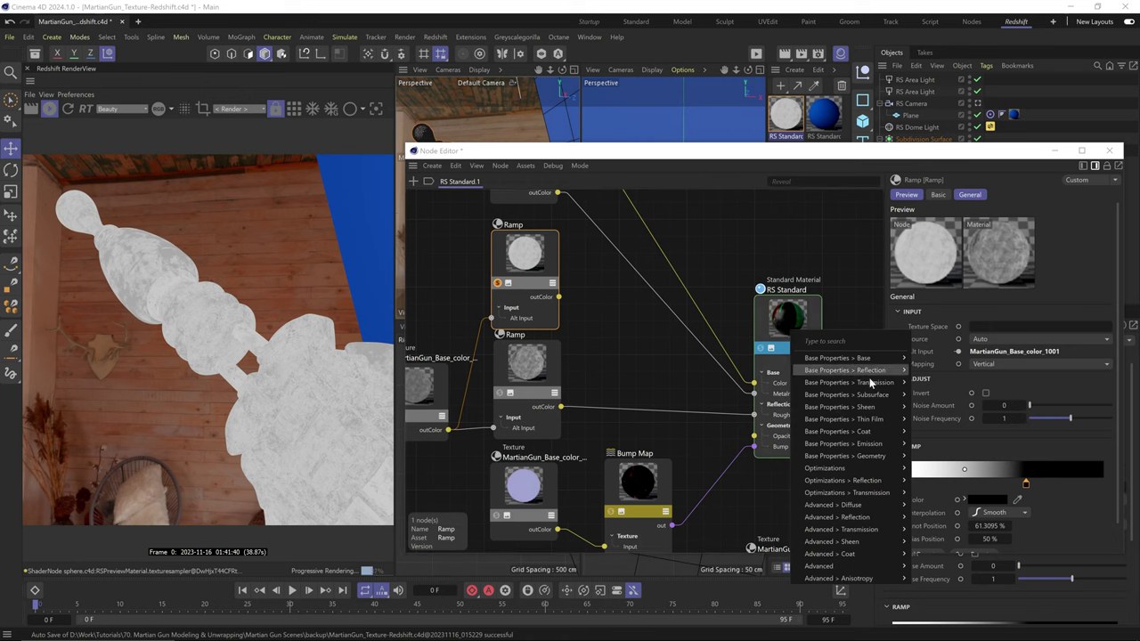
{"action": "left_click", "coordinate": [935, 384]}
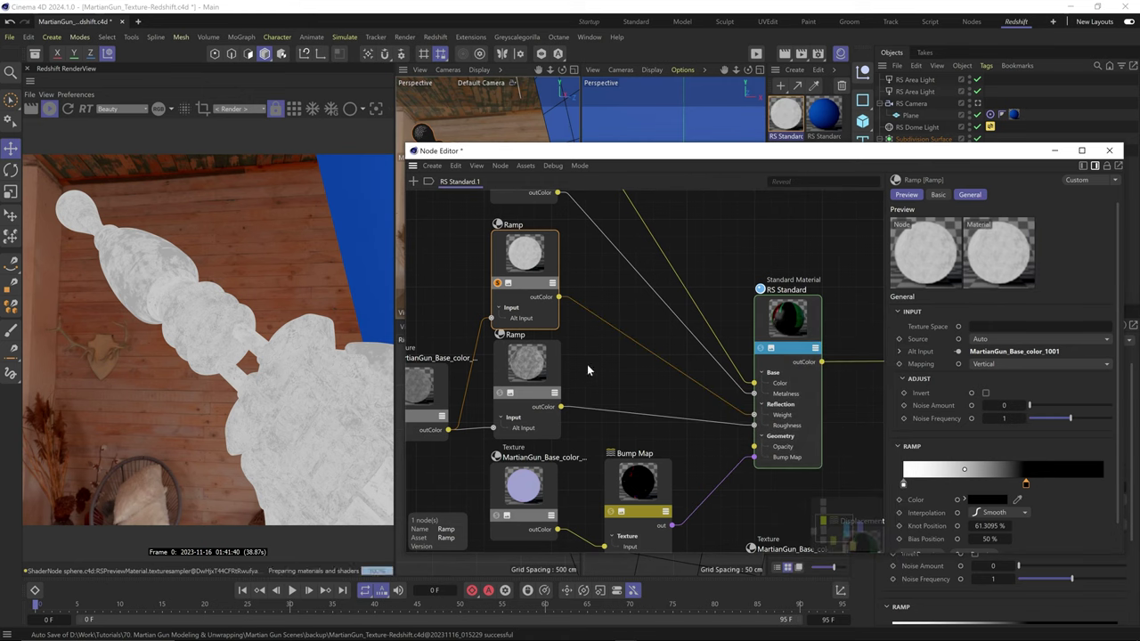
Step: Spread out the node graph by moving the base color and metalness textures up and the height texture far before the Displacement node
{"action": "scroll", "coordinate": [586, 409], "scroll_direction": "down", "scroll_amount": 4}
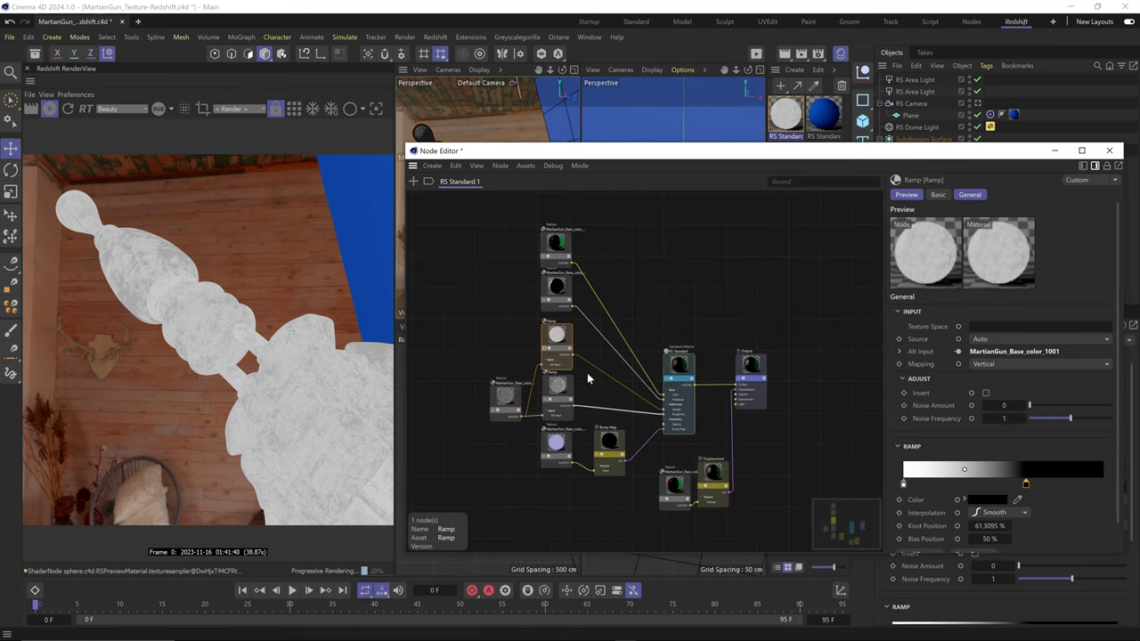
{"action": "middle_click_drag", "start_coordinate": [588, 380], "coordinate": [589, 440]}
{"action": "left_click_drag", "start_coordinate": [556, 262], "coordinate": [564, 294]}
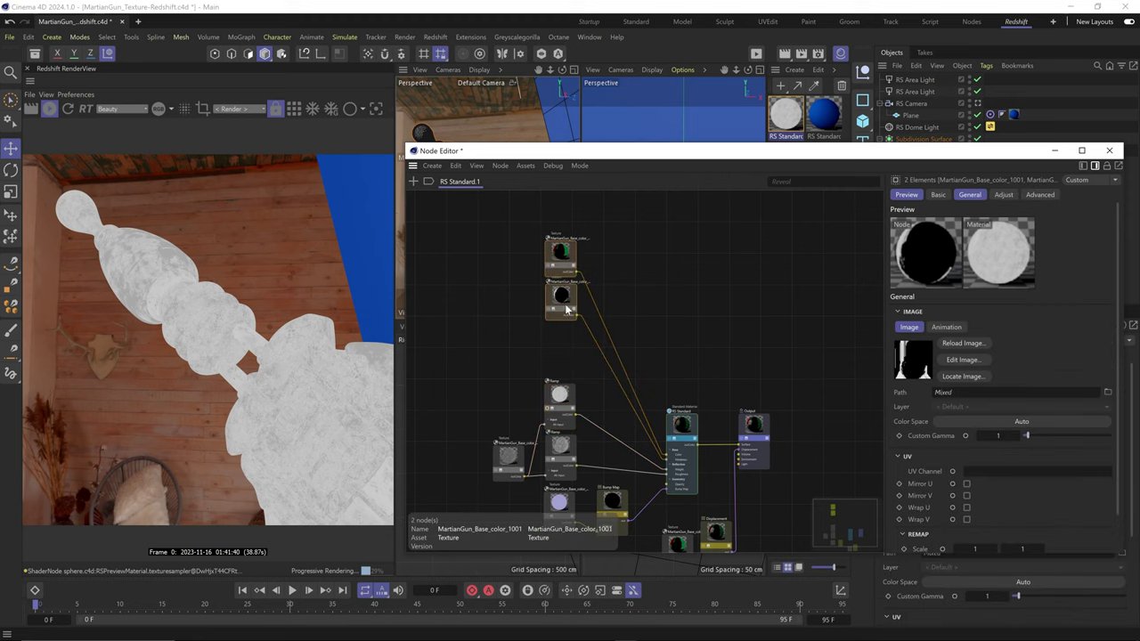
{"action": "middle_click_drag", "start_coordinate": [603, 397], "coordinate": [619, 291]}
{"action": "left_click_drag", "start_coordinate": [699, 452], "coordinate": [445, 434]}
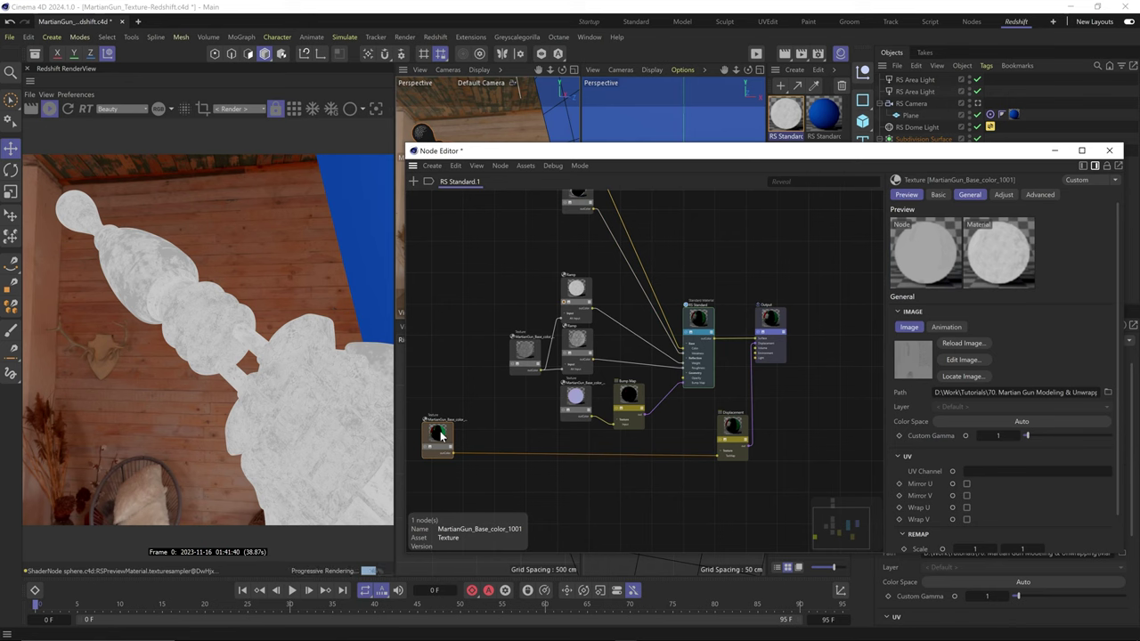
Step: Add a third Ramp node and a Mul node above the existing Ramps
{"action": "double_click", "coordinate": [448, 390]}
{"action": "double_click", "coordinate": [482, 309]}
{"action": "left_click_drag", "start_coordinate": [449, 383], "coordinate": [516, 225]}
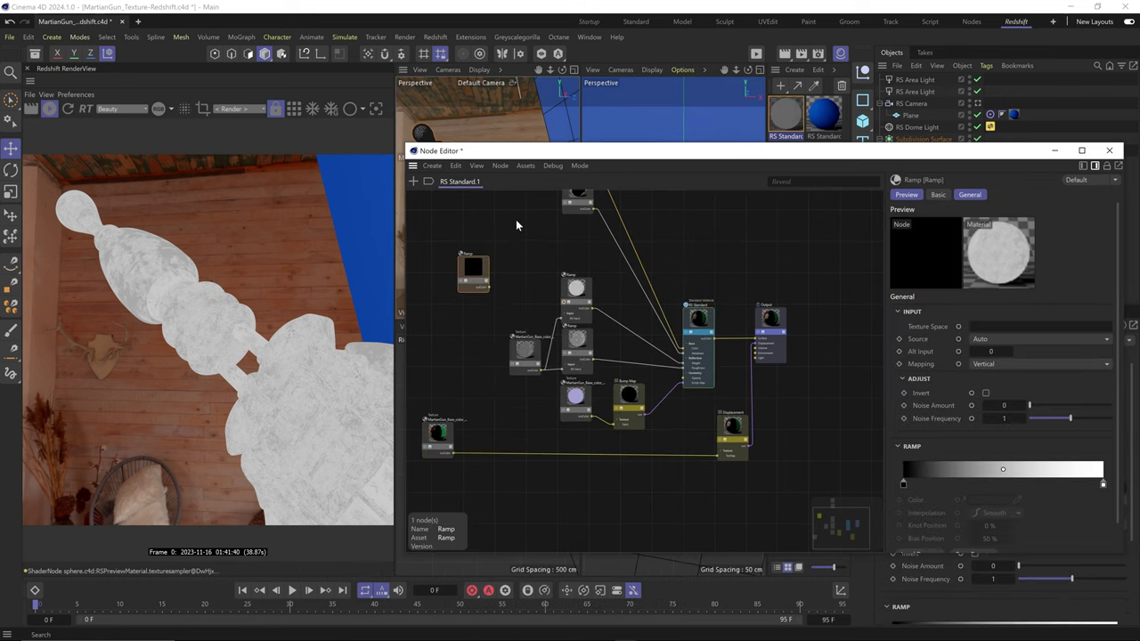
{"action": "key", "text": "shift+c"}
{"action": "type", "text": "mul"}
{"action": "key", "text": "Down"}
{"action": "key", "text": "Return"}
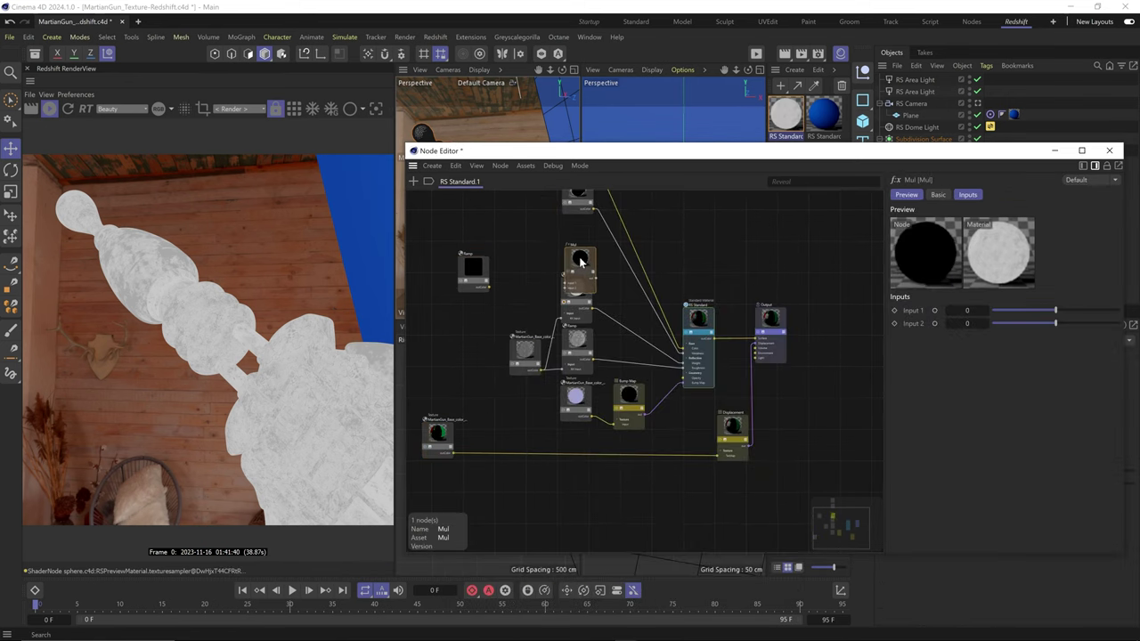
Step: Move the roughness texture and the inverted Ramp together to make room in front of the Mul node
{"action": "left_click", "coordinate": [525, 347]}
{"action": "left_click", "coordinate": [576, 287], "text": "shift"}
{"action": "left_click_drag", "start_coordinate": [524, 349], "coordinate": [461, 351]}
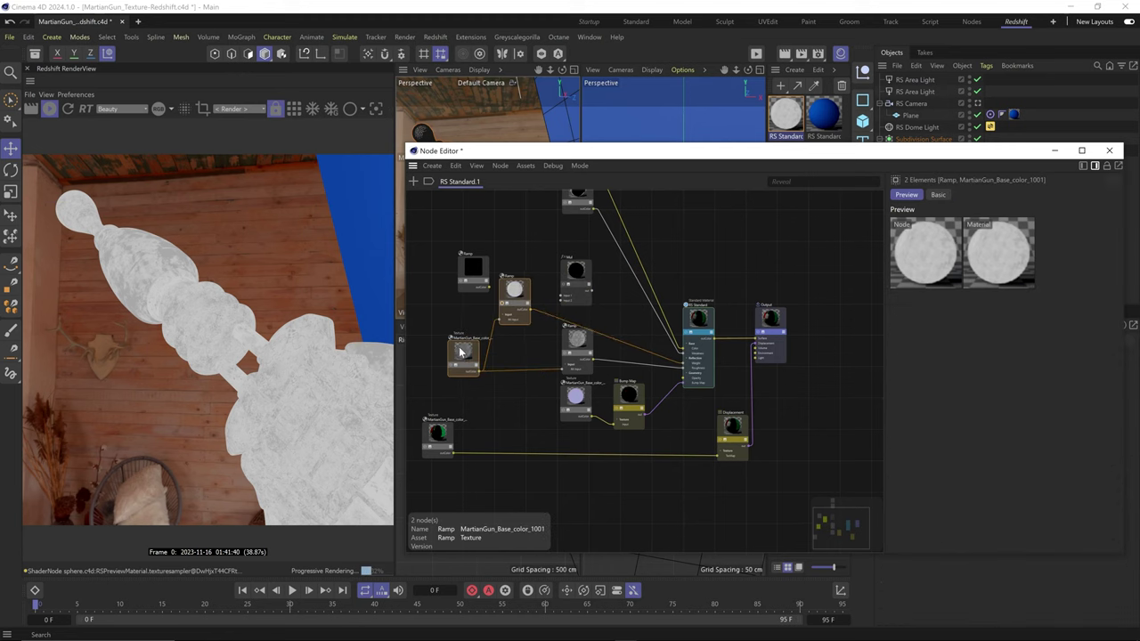
Step: Connect the roughness texture to the third Ramp's Alt Input, and feed the third and inverted Ramps into Mul's Input 1 and Input 2
{"action": "left_click_drag", "start_coordinate": [472, 284], "coordinate": [514, 243]}
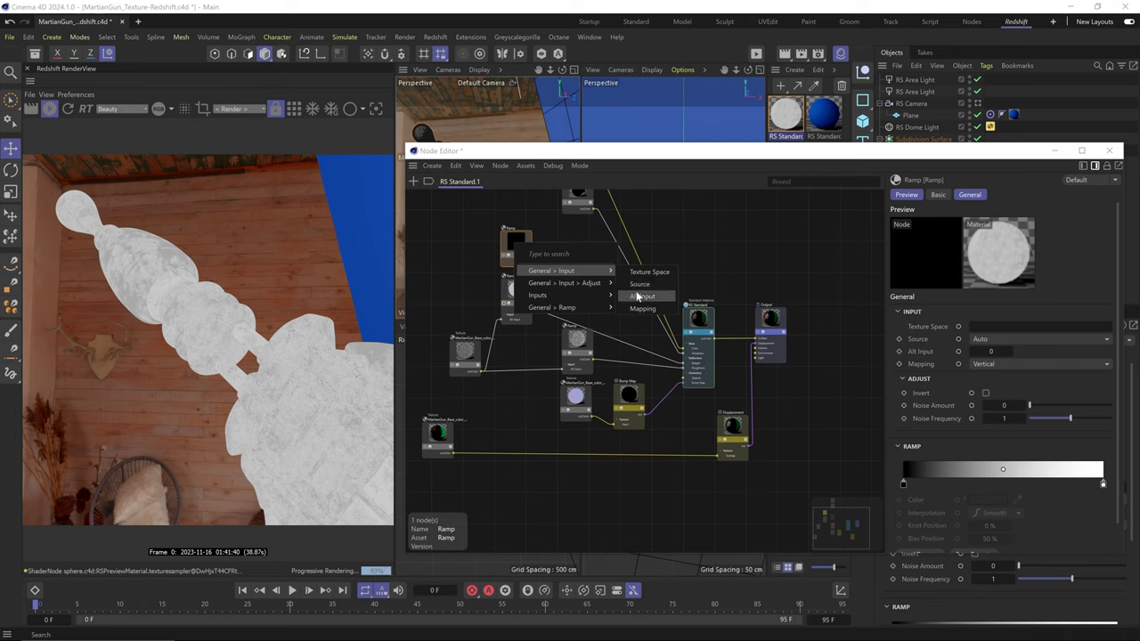
{"action": "left_click", "coordinate": [638, 296]}
{"action": "scroll", "coordinate": [561, 258], "scroll_direction": "up", "scroll_amount": 4}
{"action": "left_click_drag", "start_coordinate": [559, 315], "coordinate": [557, 333]}
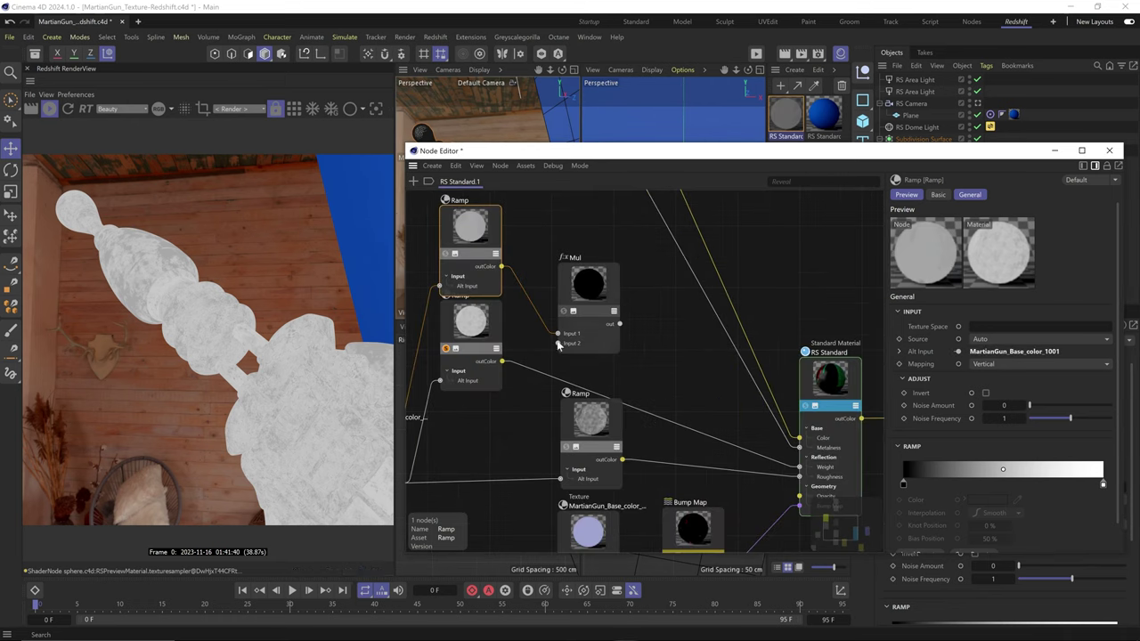
Step: Solo the third Ramp and sharpen its contrast by moving the white knot to about 46% with the black knot close beside it
{"action": "middle_click_drag", "start_coordinate": [497, 267], "coordinate": [515, 328]}
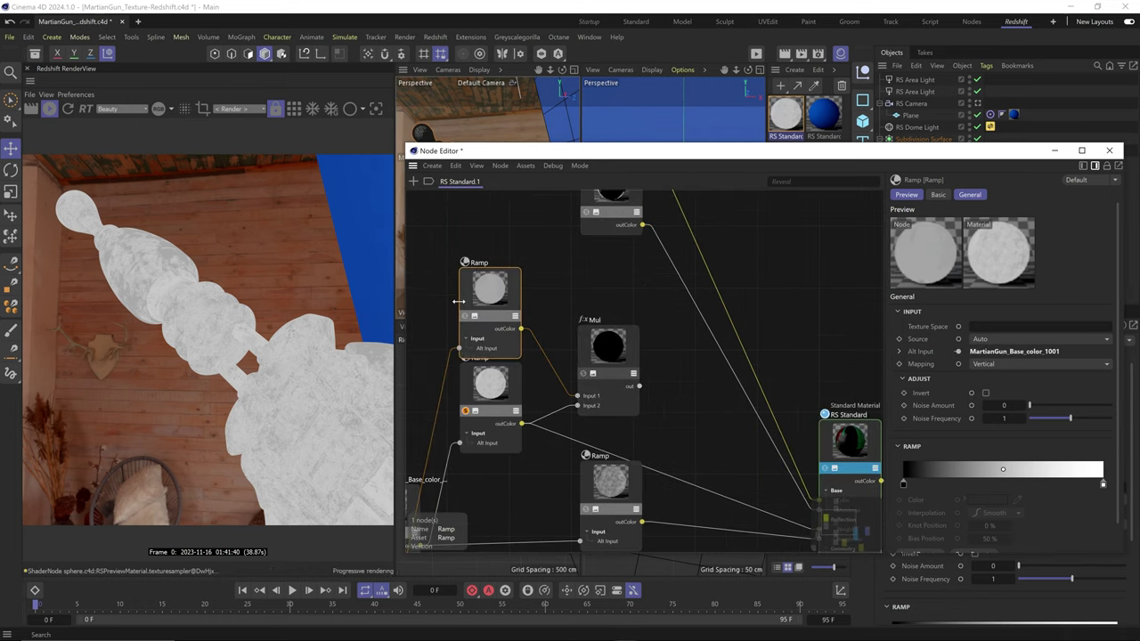
{"action": "left_click", "coordinate": [465, 317]}
{"action": "mouse_move", "coordinate": [623, 151]}
{"action": "left_mouse_down"}
{"action": "mouse_move", "coordinate": [617, 339]}
{"action": "mouse_move", "coordinate": [628, 174]}
{"action": "left_mouse_up"}
{"action": "scroll", "coordinate": [463, 183], "scroll_direction": "up", "scroll_amount": 8}
{"action": "left_click_drag", "start_coordinate": [485, 285], "coordinate": [486, 271]}
{"action": "left_click_drag", "start_coordinate": [902, 507], "coordinate": [937, 509]}
{"action": "mouse_move", "coordinate": [1101, 507]}
{"action": "left_mouse_down"}
{"action": "mouse_move", "coordinate": [961, 511]}
{"action": "mouse_move", "coordinate": [992, 509]}
{"action": "left_mouse_up"}
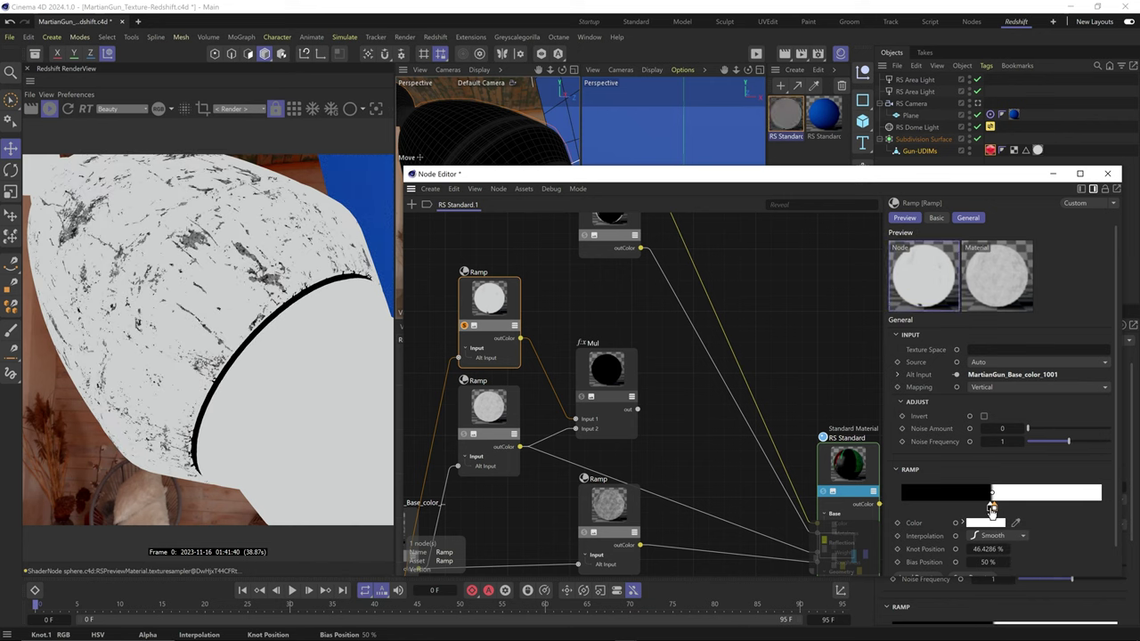
Step: Preview the Mul node on its own, and connect its output to RS Standard's reflection Weight in place of the inverted Ramp
{"action": "left_click", "coordinate": [581, 397]}
{"action": "scroll", "coordinate": [241, 320], "scroll_direction": "down", "scroll_amount": 4}
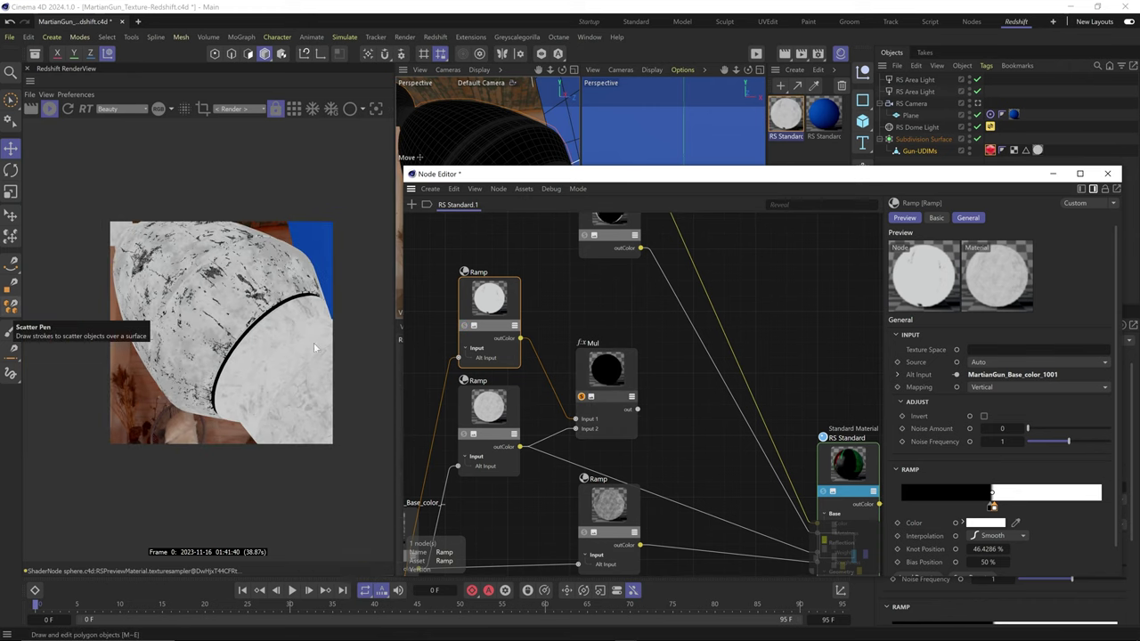
{"action": "left_click_drag", "start_coordinate": [637, 410], "coordinate": [682, 457]}
{"action": "middle_click_drag", "start_coordinate": [681, 457], "coordinate": [600, 323]}
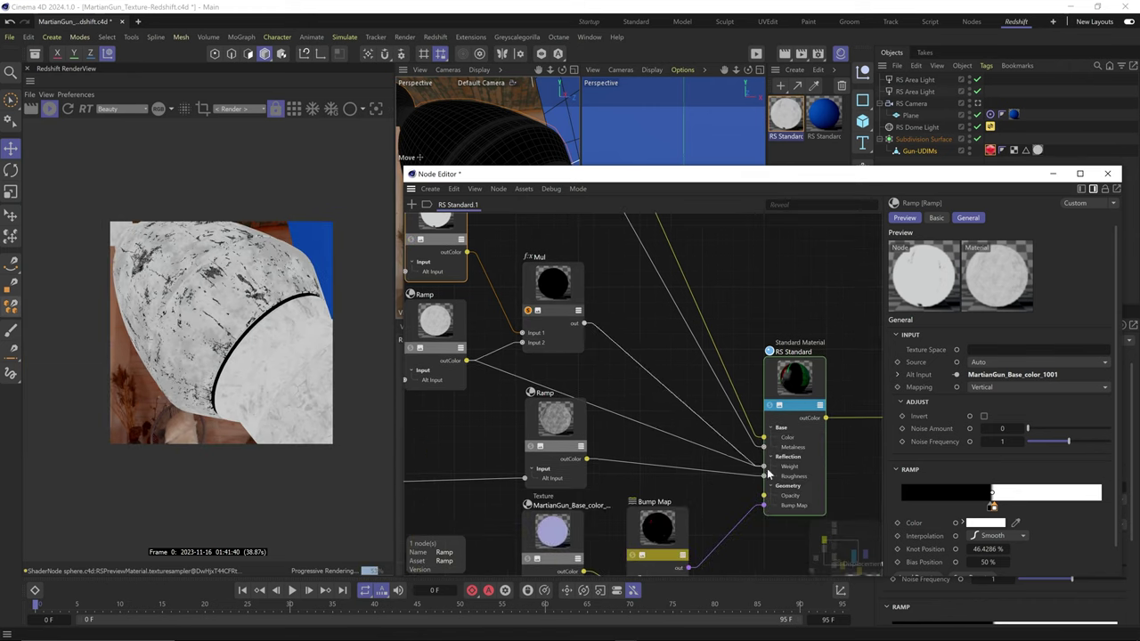
{"action": "scroll", "coordinate": [262, 300], "scroll_direction": "up", "scroll_amount": 3}
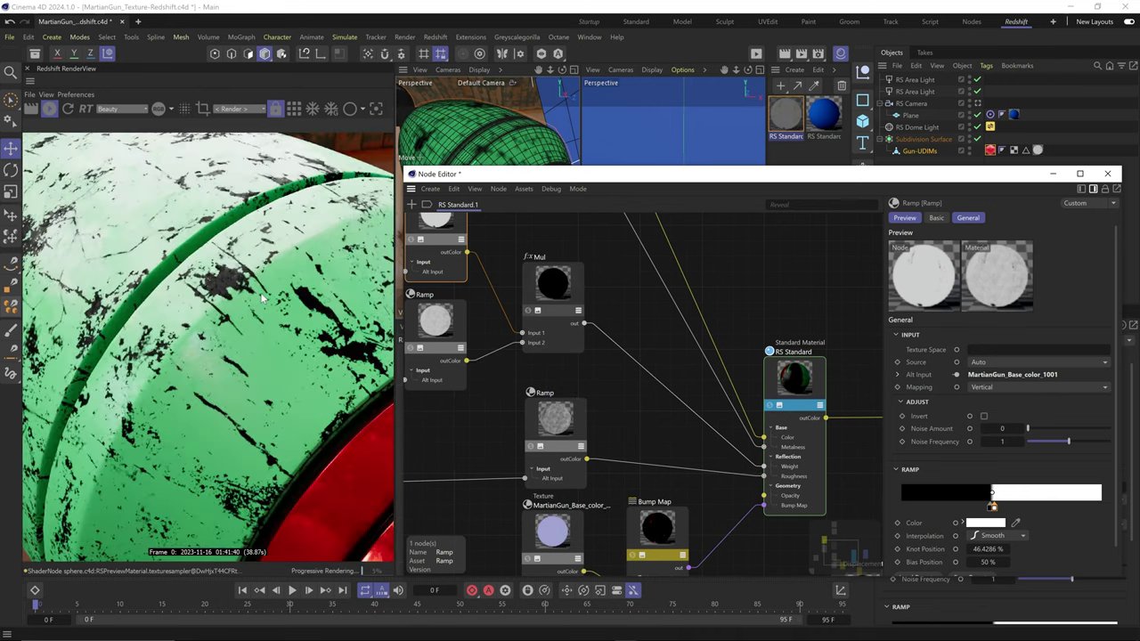
Step: Change the third Ramp's black knot to a mid grey, keeping it close beside the white knot
{"action": "scroll", "coordinate": [261, 298], "scroll_direction": "down", "scroll_amount": 3}
{"action": "middle_click_drag", "start_coordinate": [501, 273], "coordinate": [534, 353]}
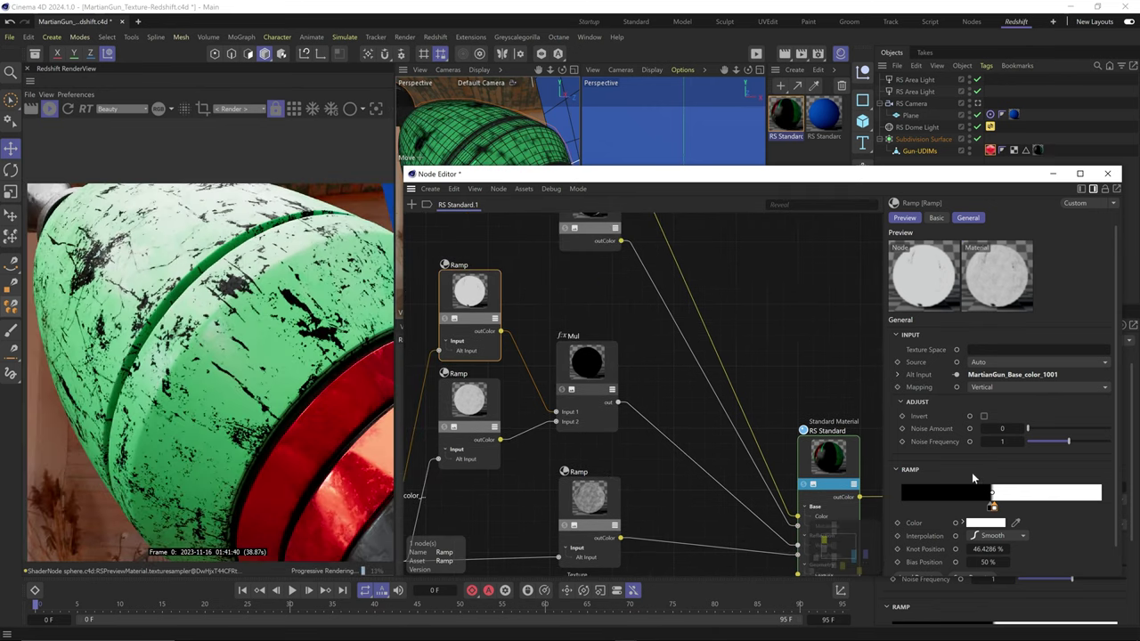
{"action": "double_click", "coordinate": [990, 507]}
{"action": "left_click", "coordinate": [858, 540]}
{"action": "left_click", "coordinate": [930, 559]}
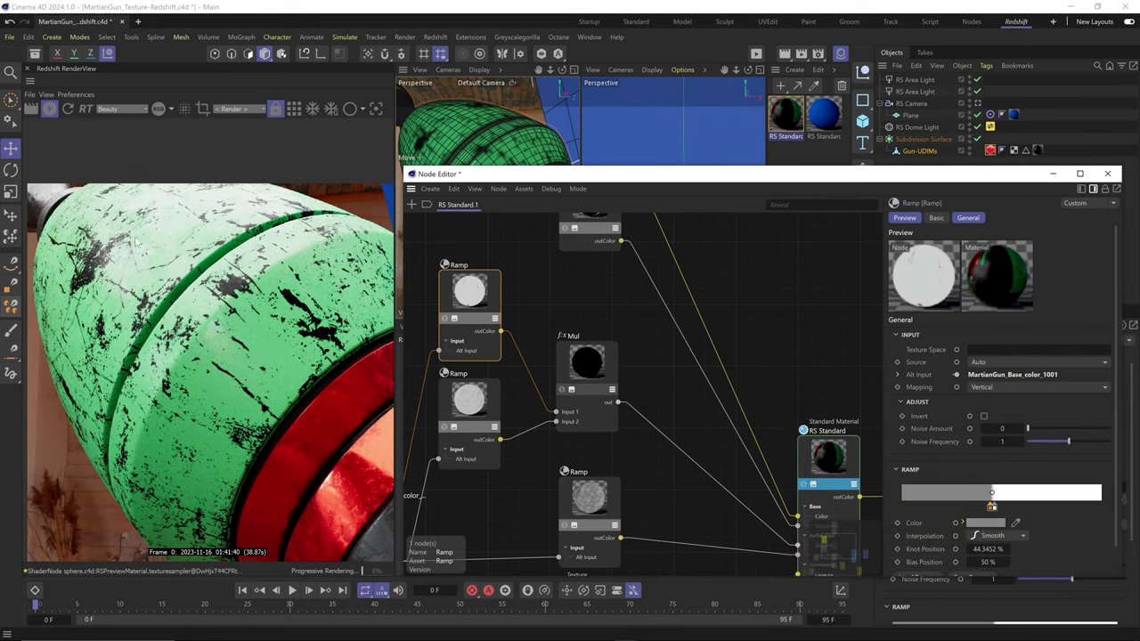
Step: Inspect the rendered surface of the gun's green fin and red grip, and check the roughness Ramp's gradient settings
{"action": "middle_click_drag", "start_coordinate": [427, 125], "coordinate": [454, 111], "text": "alt"}
{"action": "scroll", "coordinate": [423, 136], "scroll_direction": "down", "scroll_amount": 5}
{"action": "scroll", "coordinate": [487, 156], "scroll_direction": "up", "scroll_amount": 6}
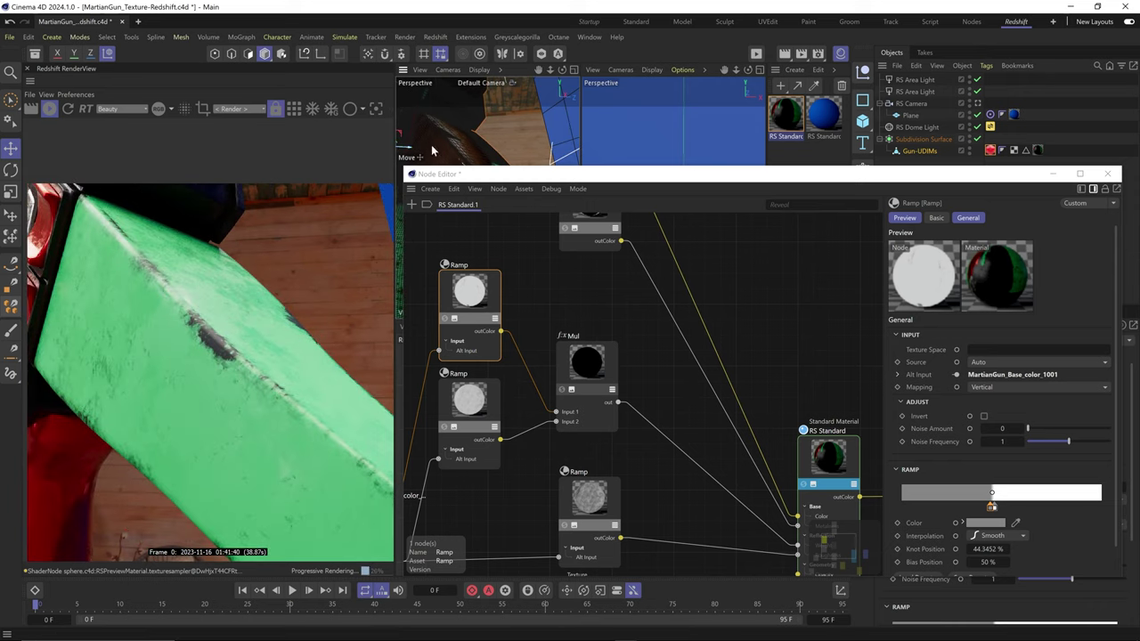
{"action": "scroll", "coordinate": [432, 150], "scroll_direction": "down", "scroll_amount": 5}
{"action": "mouse_move", "coordinate": [483, 145]}
{"action": "left_mouse_down", "text": "alt"}
{"action": "mouse_move", "coordinate": [527, 156]}
{"action": "mouse_move", "coordinate": [485, 145]}
{"action": "left_mouse_up", "text": "alt"}
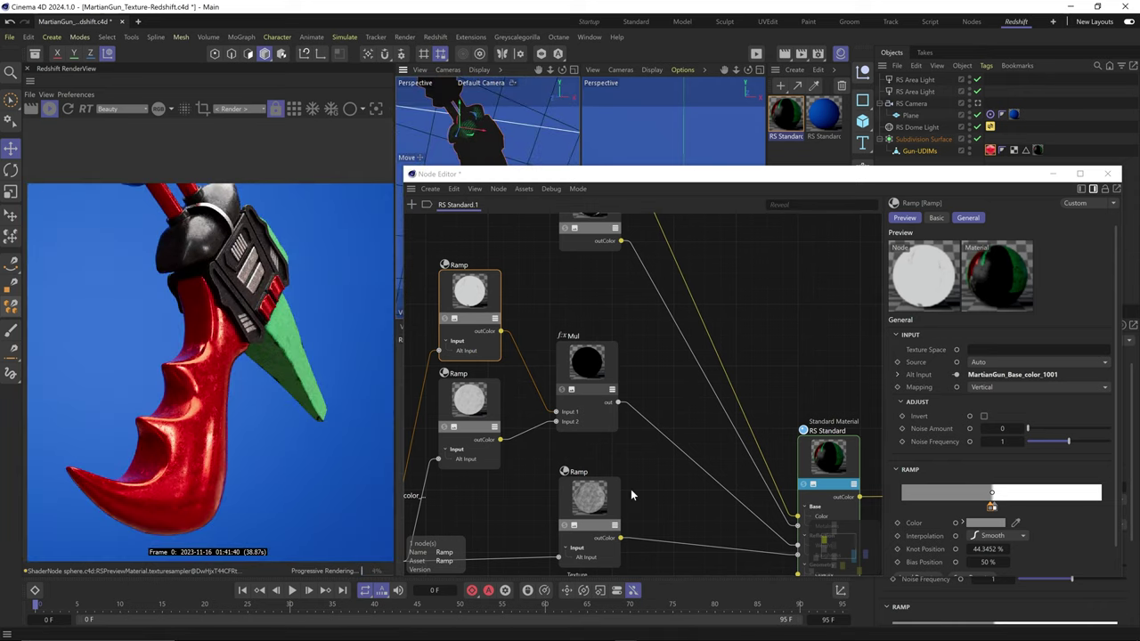
{"action": "middle_click_drag", "start_coordinate": [630, 489], "coordinate": [684, 366], "text": "alt"}
{"action": "left_click", "coordinate": [631, 384]}
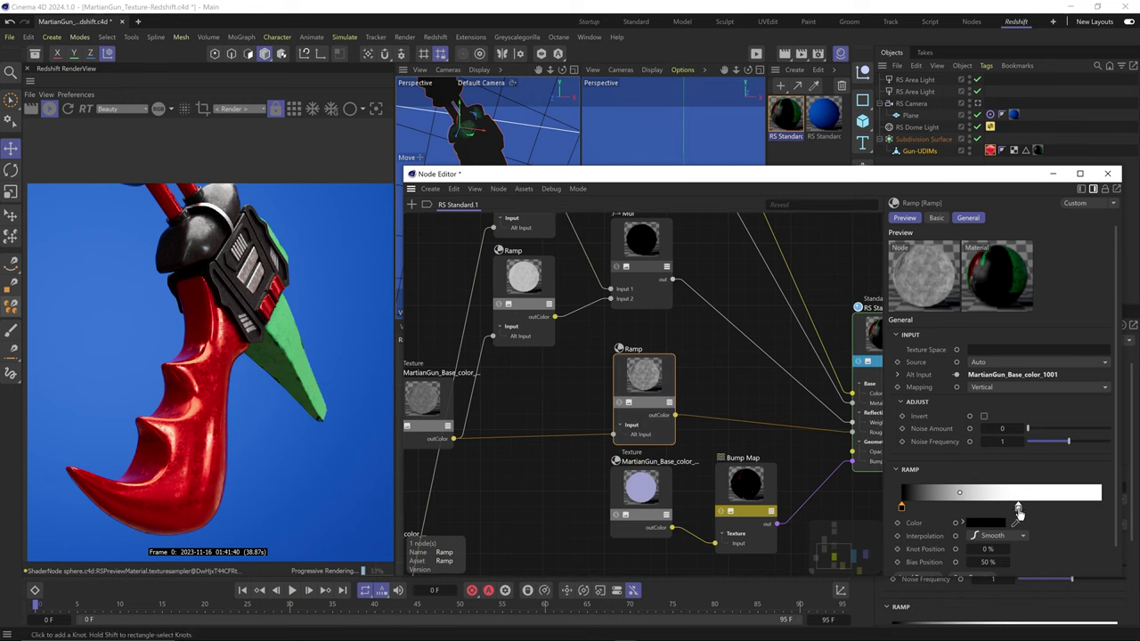
Step: Close the Node Editor, switch the view to RS Camera, and frame the whole gun in the render preview
{"action": "left_click", "coordinate": [1107, 173]}
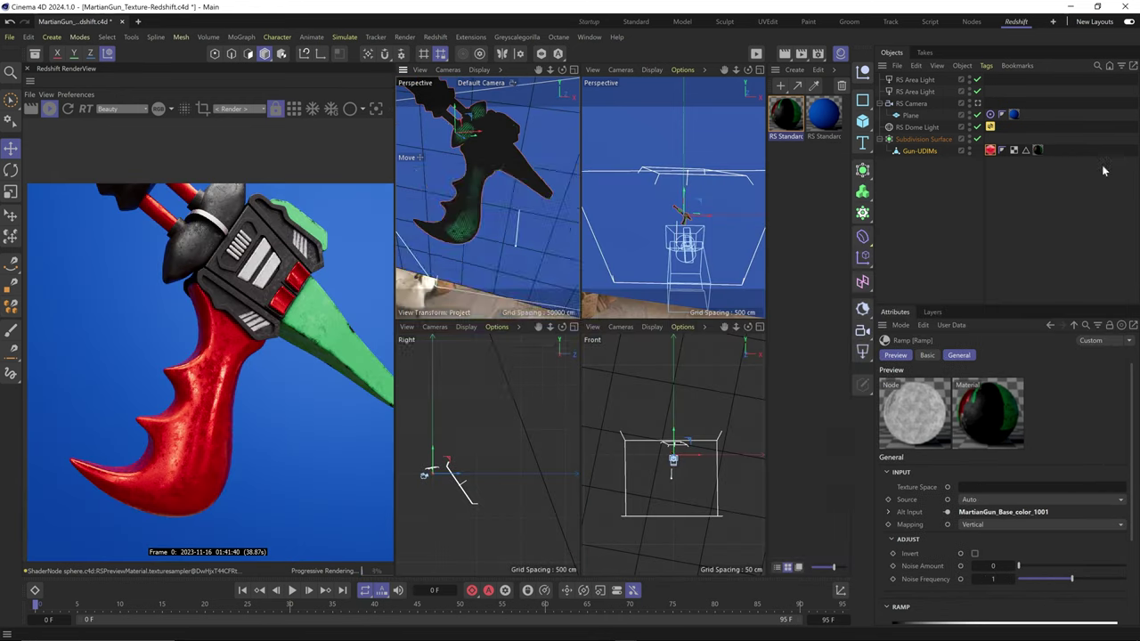
{"action": "left_click", "coordinate": [977, 104]}
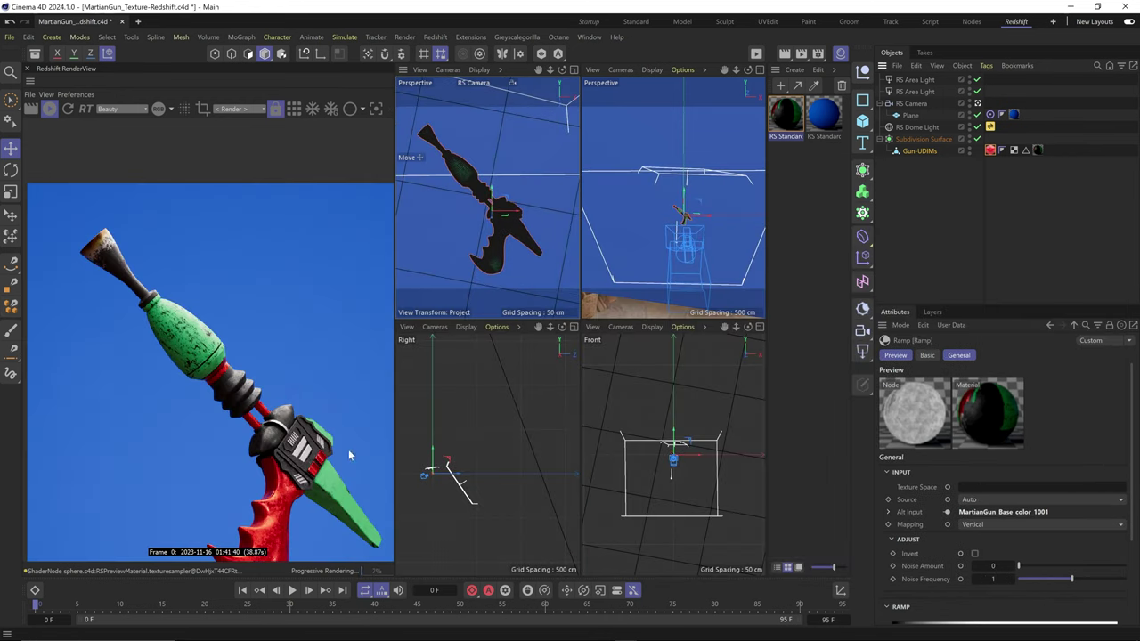
{"action": "middle_click_drag", "start_coordinate": [296, 406], "coordinate": [272, 346]}
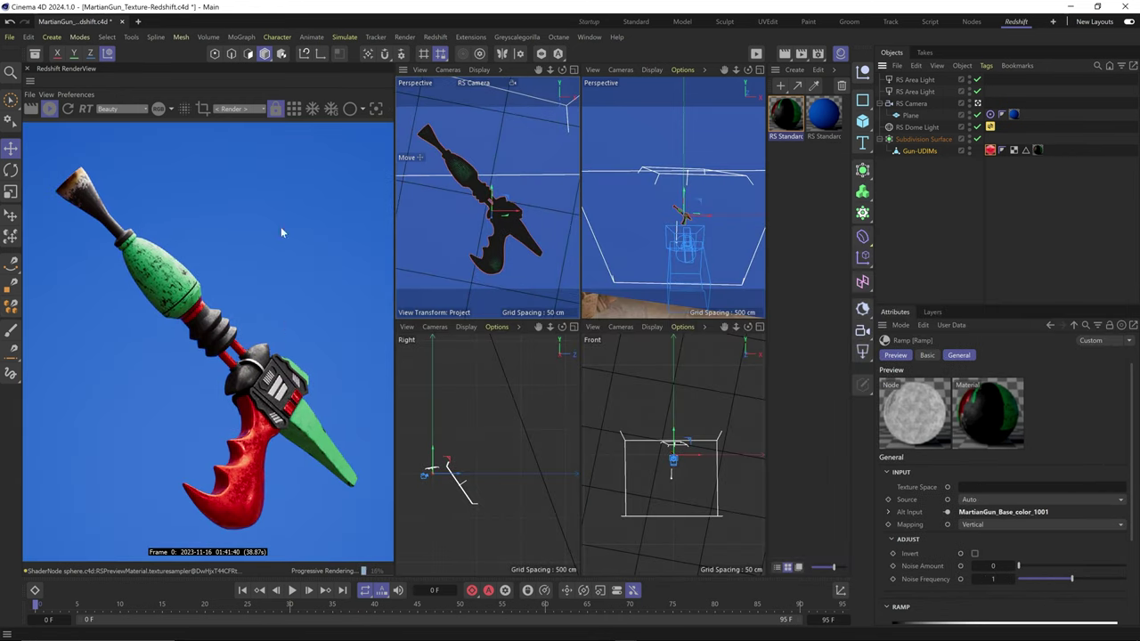
Step: Rotate the Subdivision Surface containing the gun in the RS Camera perspective view
{"action": "left_click", "coordinate": [923, 139]}
{"action": "key", "text": "r"}
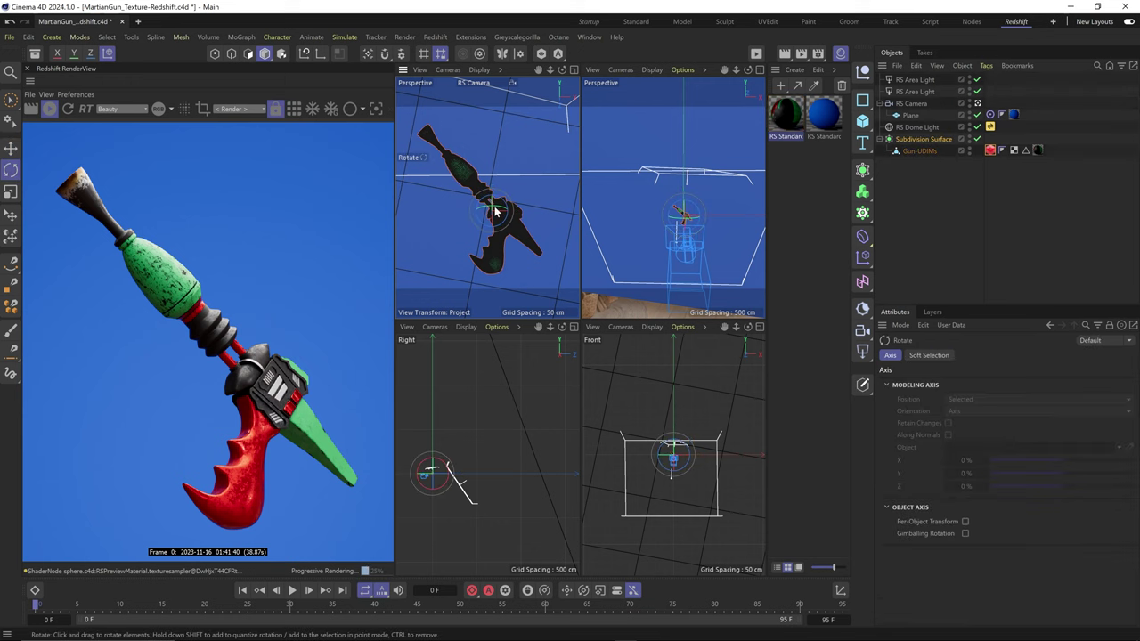
{"action": "left_click_drag", "start_coordinate": [527, 226], "coordinate": [683, 221]}
{"action": "left_click_drag", "start_coordinate": [606, 203], "coordinate": [540, 192]}
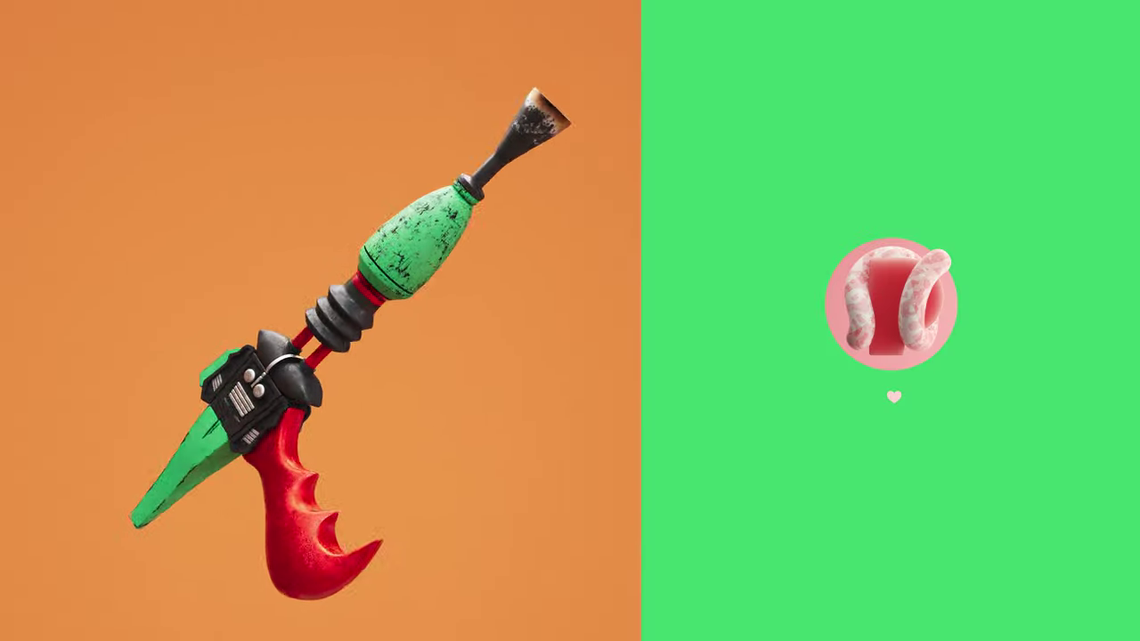